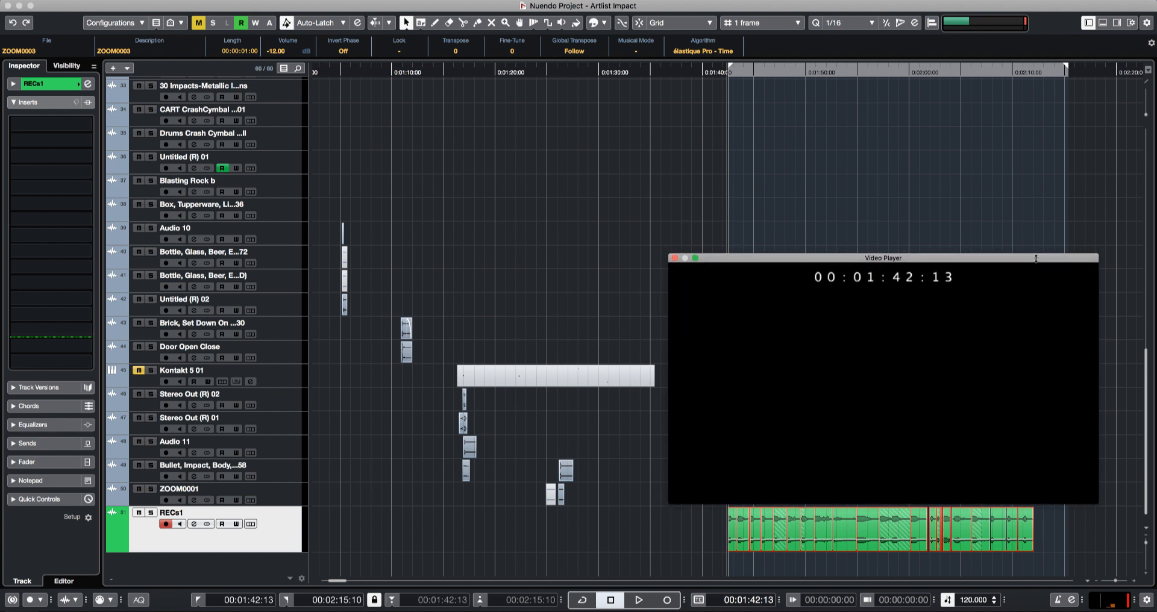
- Play the RECs1 recordings against the video from 00:01:42:13
{"action": "key", "text": "h"}
{"action": "key", "text": "h"}
{"action": "key", "text": "h"}
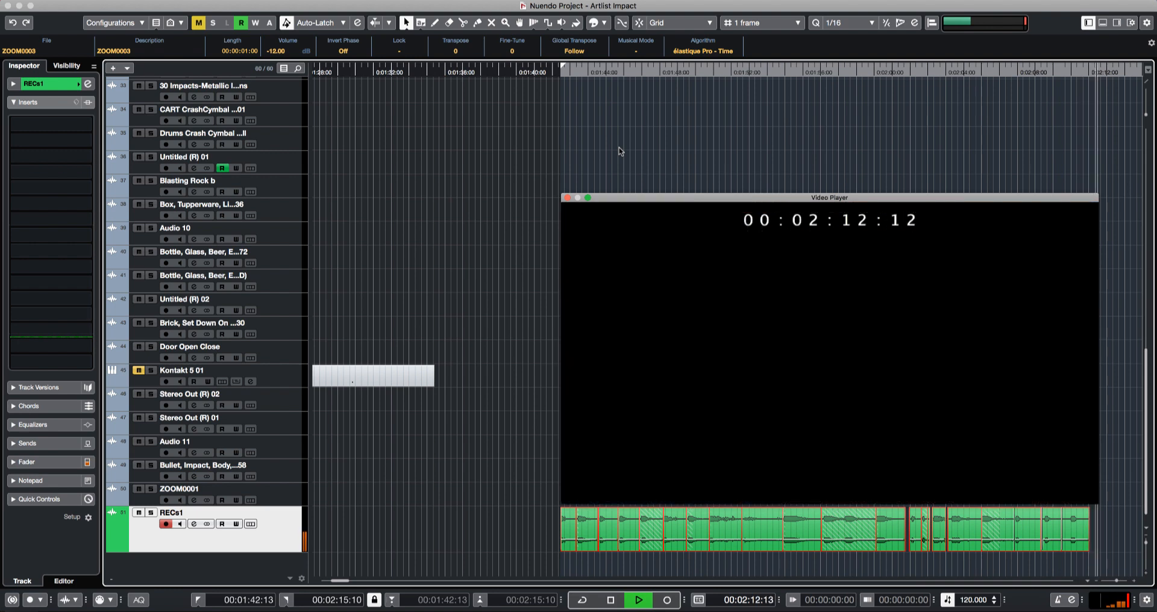
{"action": "key", "text": "space"}
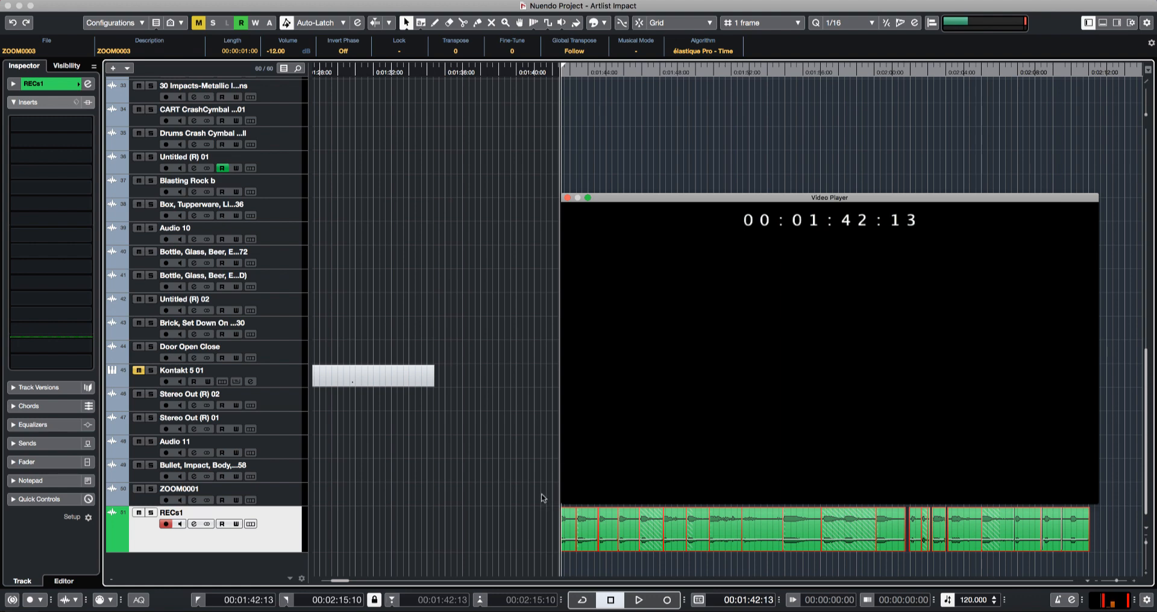
{"action": "scroll", "coordinate": [649, 310], "scroll_direction": "left", "scroll_amount": 3}
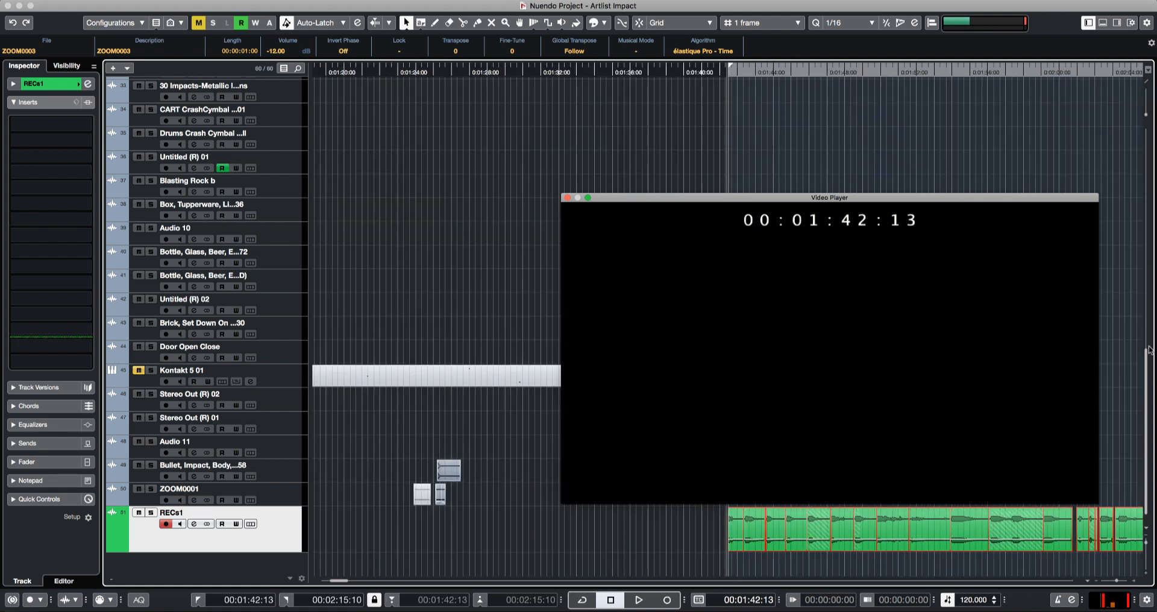
{"action": "scroll", "coordinate": [926, 225], "scroll_direction": "right", "scroll_amount": 2}
{"action": "scroll", "coordinate": [569, 200], "scroll_direction": "left", "scroll_amount": 2}
{"action": "left_click", "coordinate": [567, 198]}
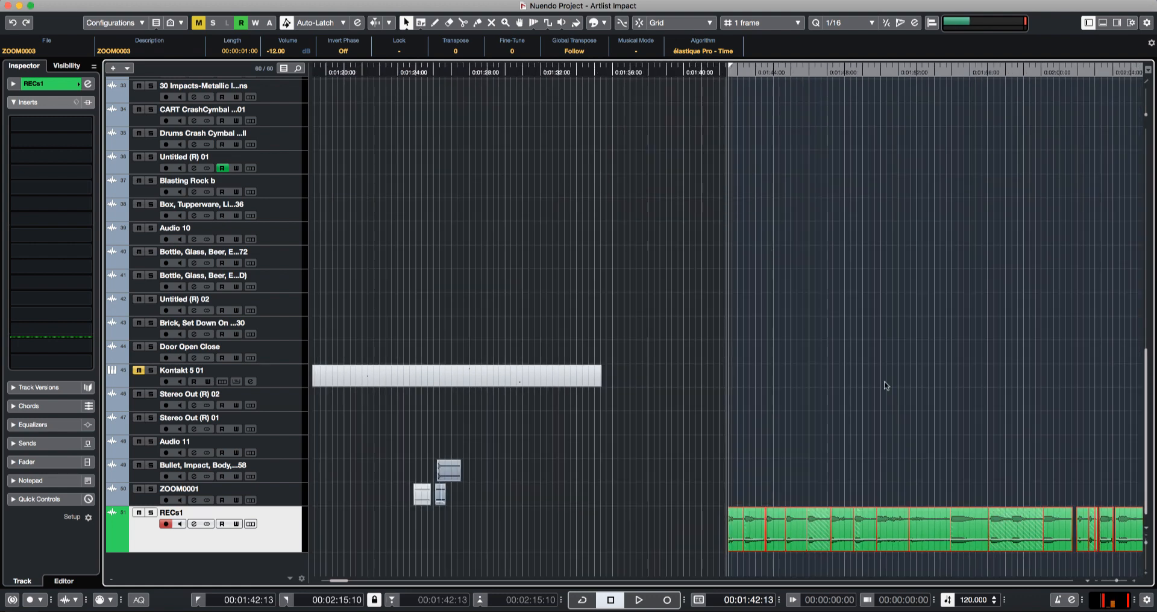
{"action": "key", "text": "h"}
{"action": "key", "text": "h"}
{"action": "key", "text": "h"}
{"action": "key", "text": "g"}
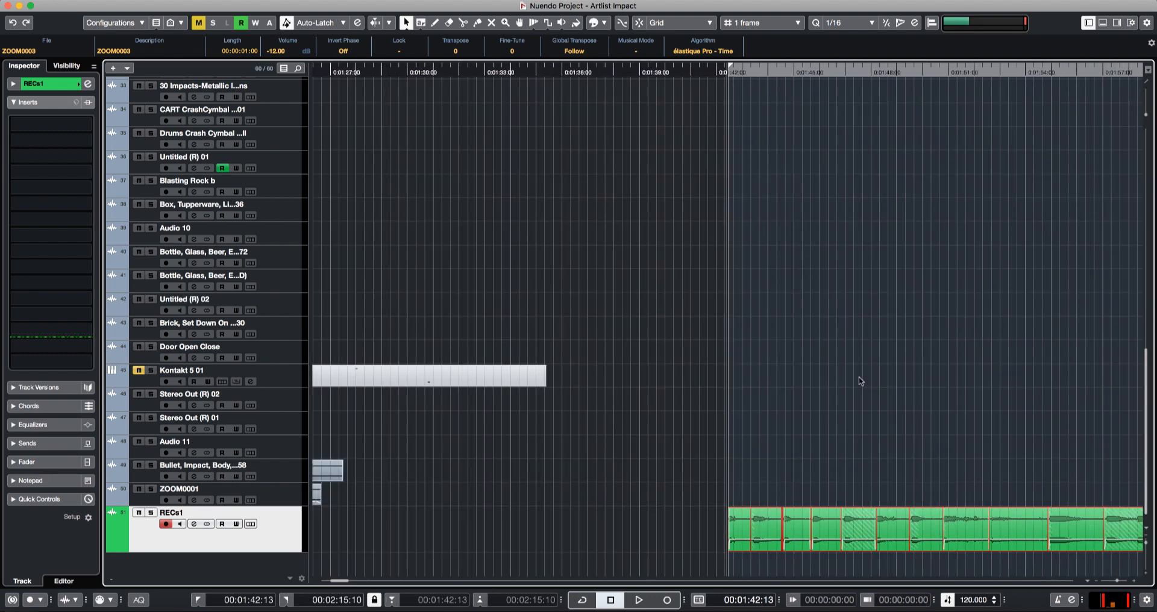
{"action": "key", "text": "F8"}
- Move the playhead along the RECs1 clips to the video frame at 00:02:01:15
{"action": "scroll", "coordinate": [851, 169], "scroll_direction": "right", "scroll_amount": 7}
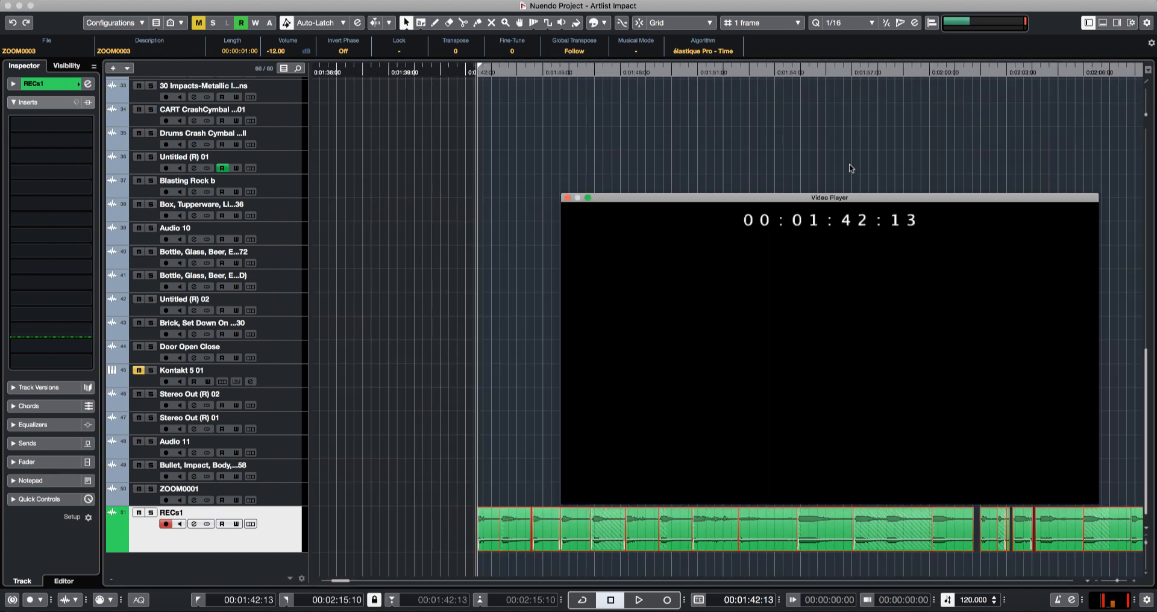
{"action": "scroll", "coordinate": [852, 169], "scroll_direction": "left", "scroll_amount": 2}
{"action": "key", "text": "g"}
{"action": "key", "text": "g"}
{"action": "key", "text": "g"}
{"action": "key", "text": "g"}
{"action": "key", "text": "h"}
{"action": "key", "text": "h"}
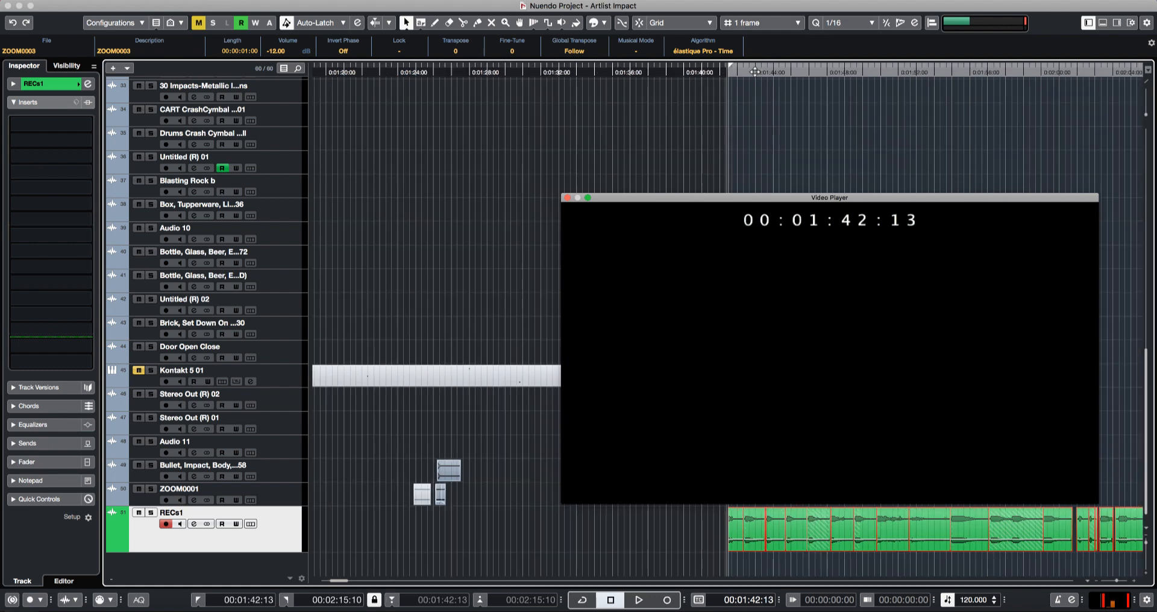
{"action": "left_click_drag", "start_coordinate": [707, 68], "coordinate": [1070, 90]}
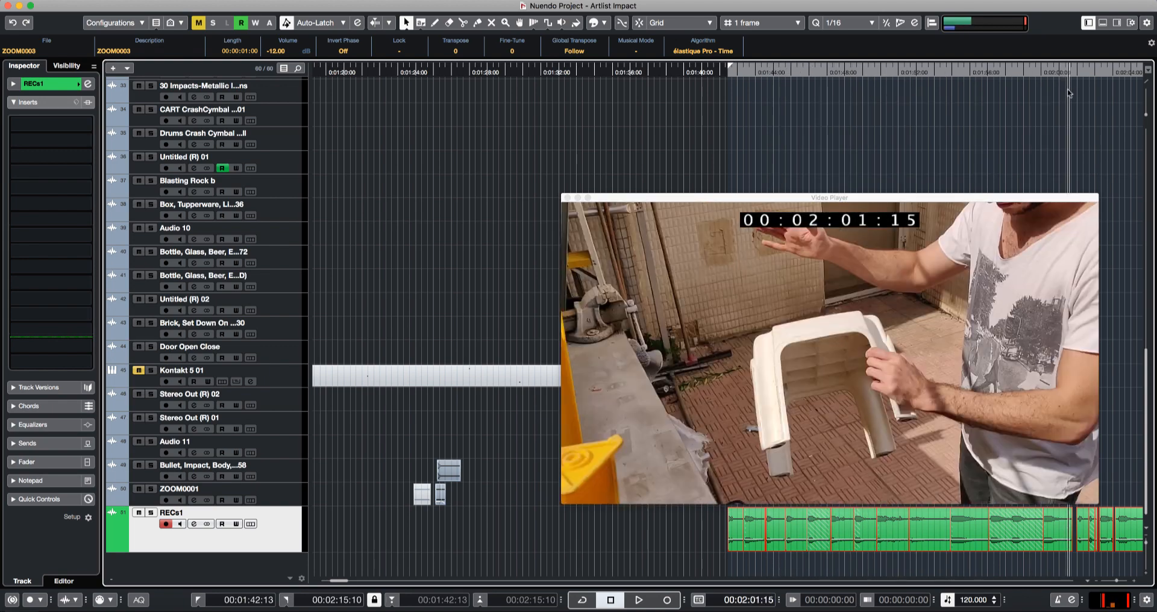
- Examine the final RECs1 clips up close with the playhead at the video frame 00:02:08:09
{"action": "key", "text": "g"}
{"action": "key", "text": "g"}
{"action": "key", "text": "g"}
{"action": "key", "text": "h"}
{"action": "key", "text": "h"}
{"action": "key", "text": "h"}
{"action": "key", "text": "h"}
{"action": "key", "text": "h"}
{"action": "key", "text": "h"}
{"action": "key", "text": "h"}
{"action": "left_click_drag", "start_coordinate": [733, 71], "coordinate": [981, 114]}
{"action": "key", "text": "h"}
{"action": "key", "text": "h"}
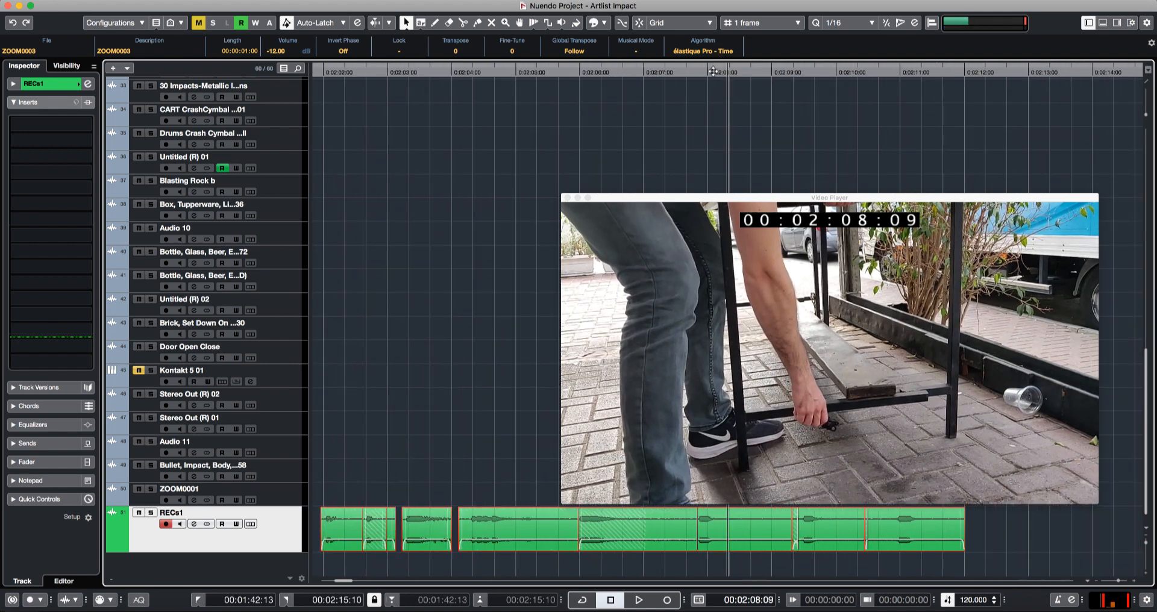
- Play the end of the last RECs1 recordings with the video from 00:02:10:20
{"action": "left_click_drag", "start_coordinate": [699, 70], "coordinate": [880, 73]}
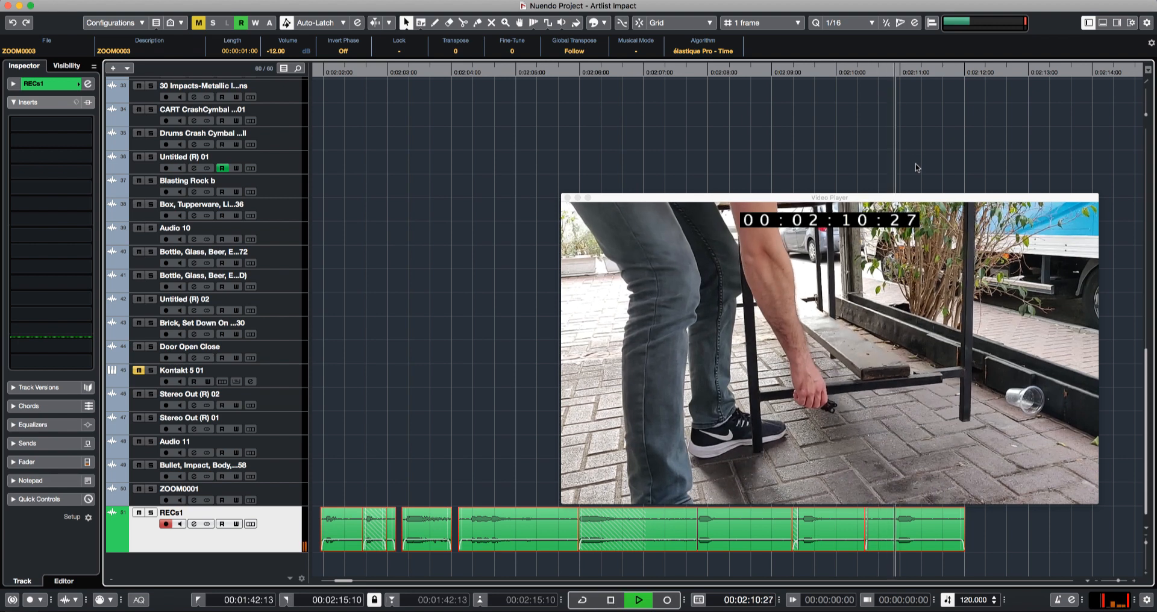
{"action": "key", "text": "space"}
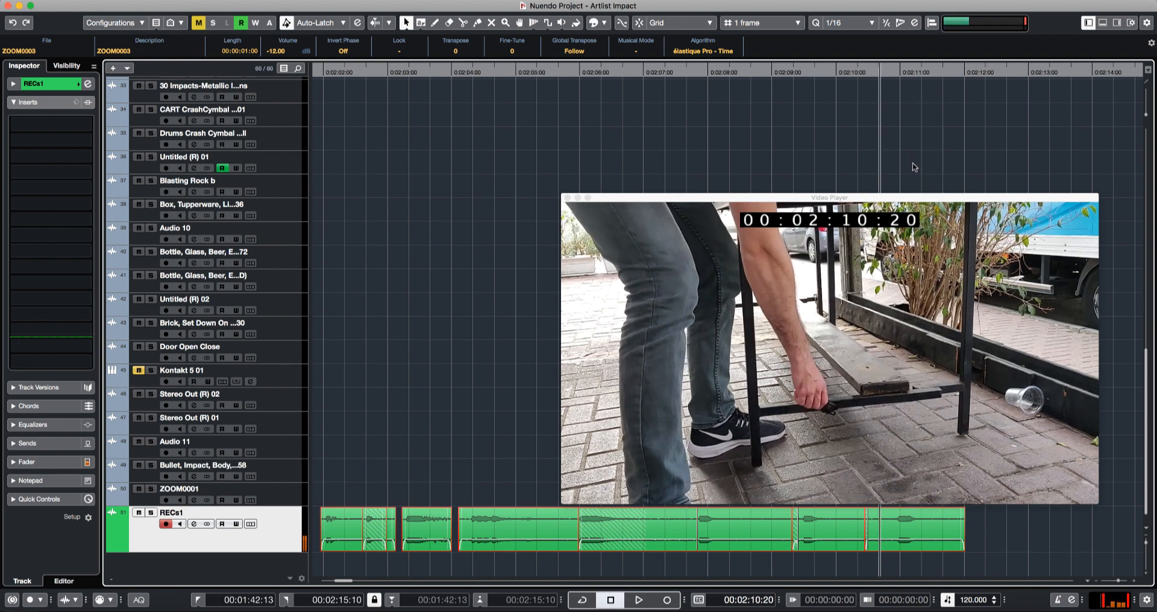
{"action": "key", "text": "space"}
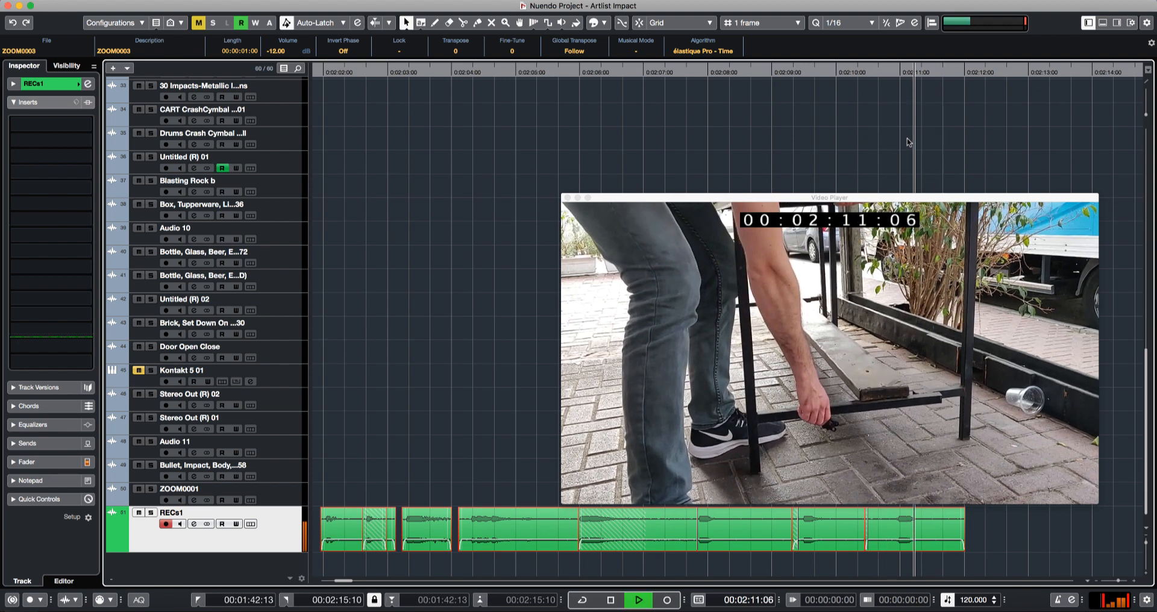
{"action": "key", "text": "space"}
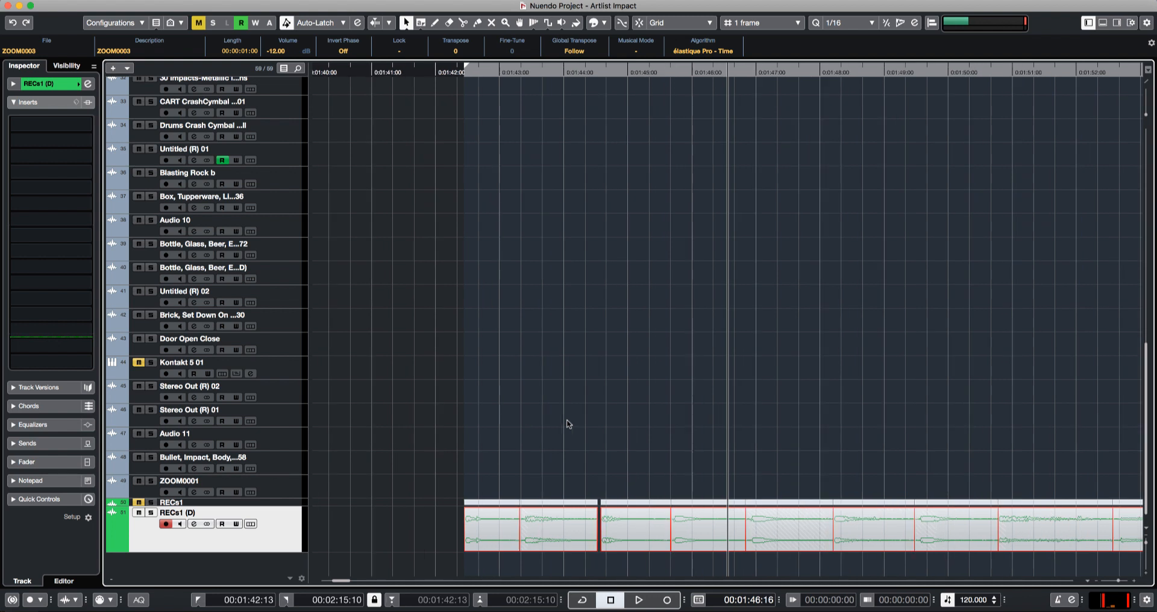
- Move the first clip of RECs1 (D) straight down onto a new audio track, keeping its time position
{"action": "key", "text": "g"}
{"action": "key", "text": "g"}
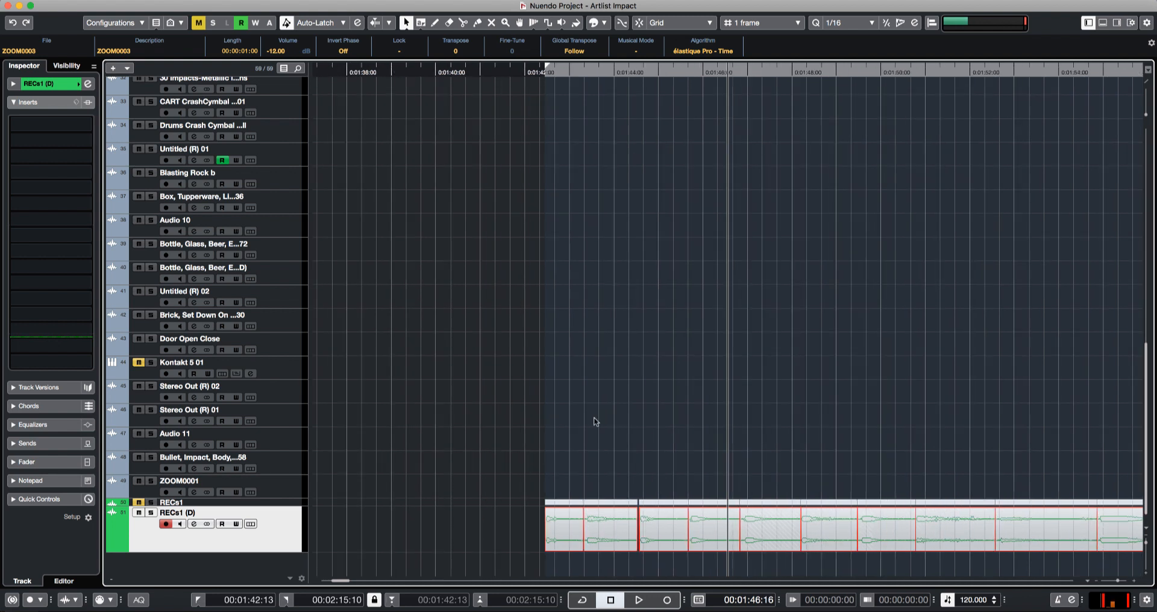
{"action": "left_click", "coordinate": [586, 394]}
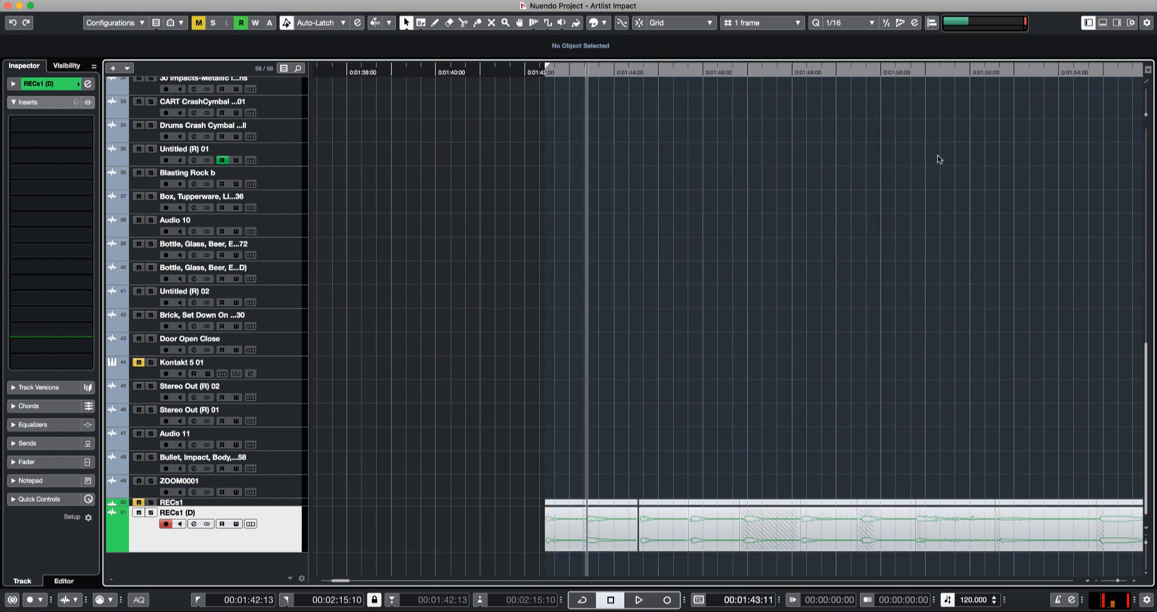
{"action": "left_click_drag", "start_coordinate": [571, 530], "coordinate": [572, 561]}
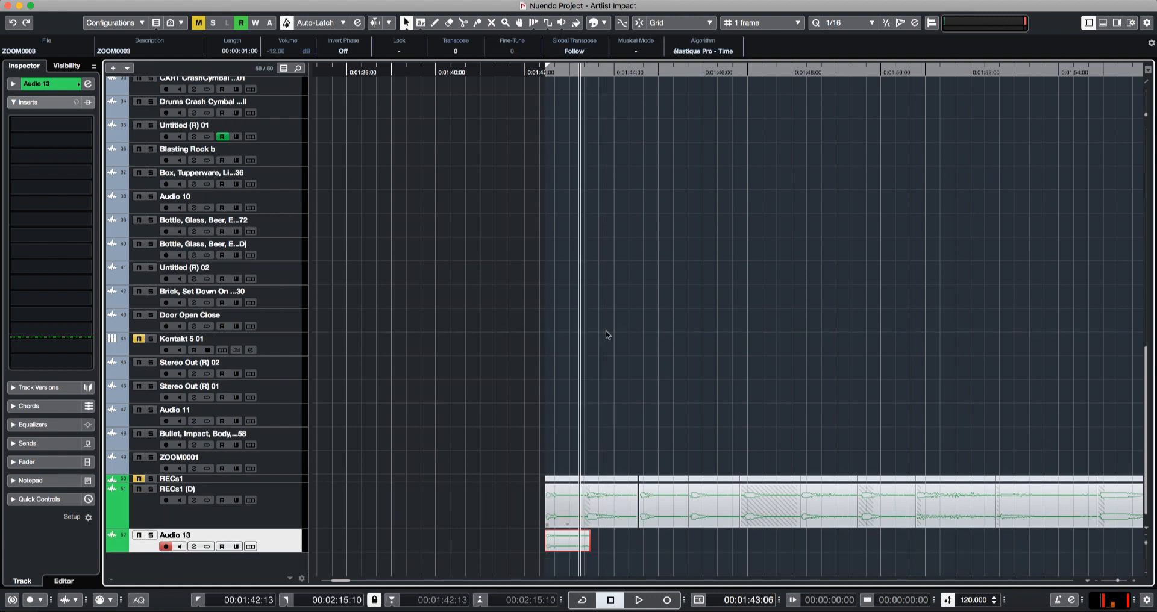
- Slightly increase the height of the Audio 13 track
{"action": "left_click", "coordinate": [568, 506]}
{"action": "key", "text": "Down"}
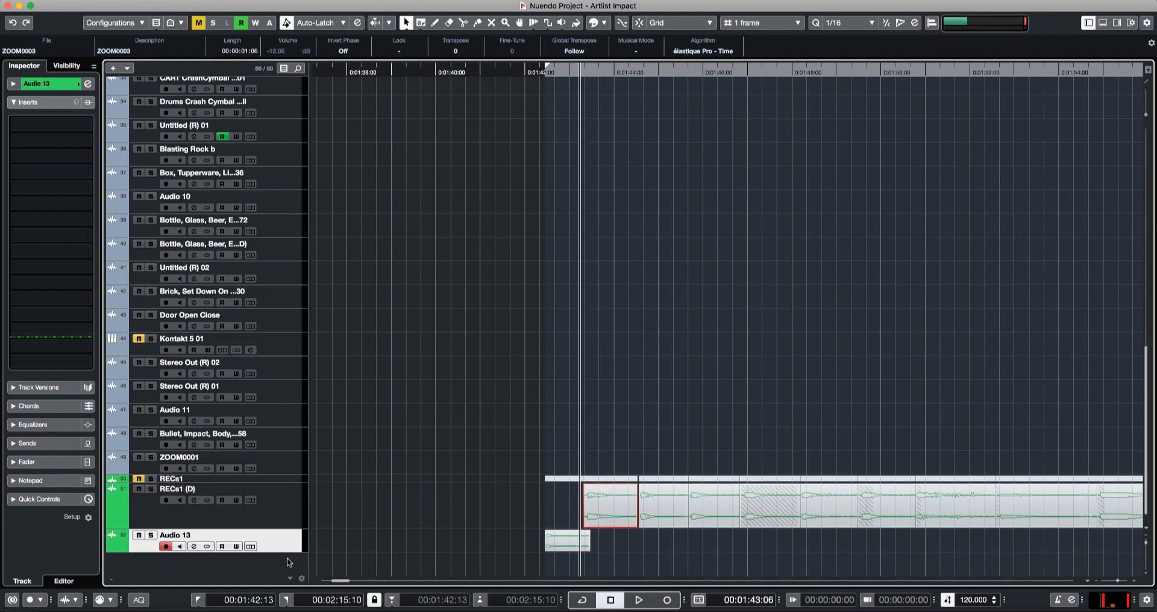
{"action": "left_click_drag", "start_coordinate": [289, 552], "coordinate": [291, 563]}
{"action": "key", "text": "Right"}
{"action": "left_click", "coordinate": [564, 512]}
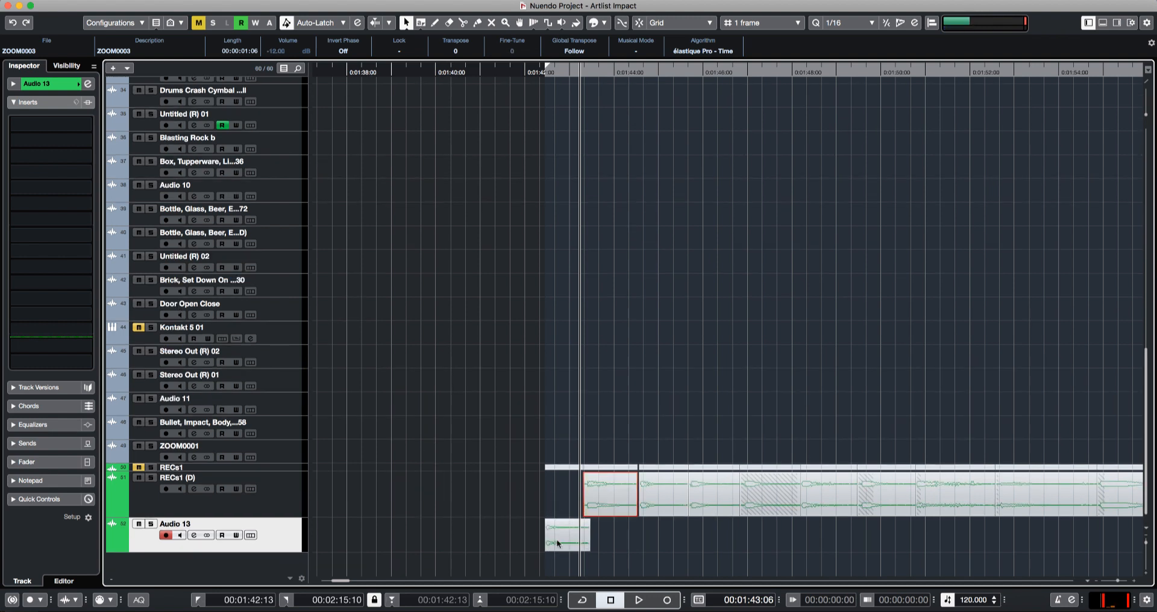
- Select the Audio 13 clip and play it from 00:01:42:13, viewed close up
{"action": "key", "text": "h"}
{"action": "key", "text": "h"}
{"action": "key", "text": "h"}
{"action": "key", "text": "h"}
{"action": "key", "text": "h"}
{"action": "key", "text": "h"}
{"action": "key", "text": "h"}
{"action": "key", "text": "h"}
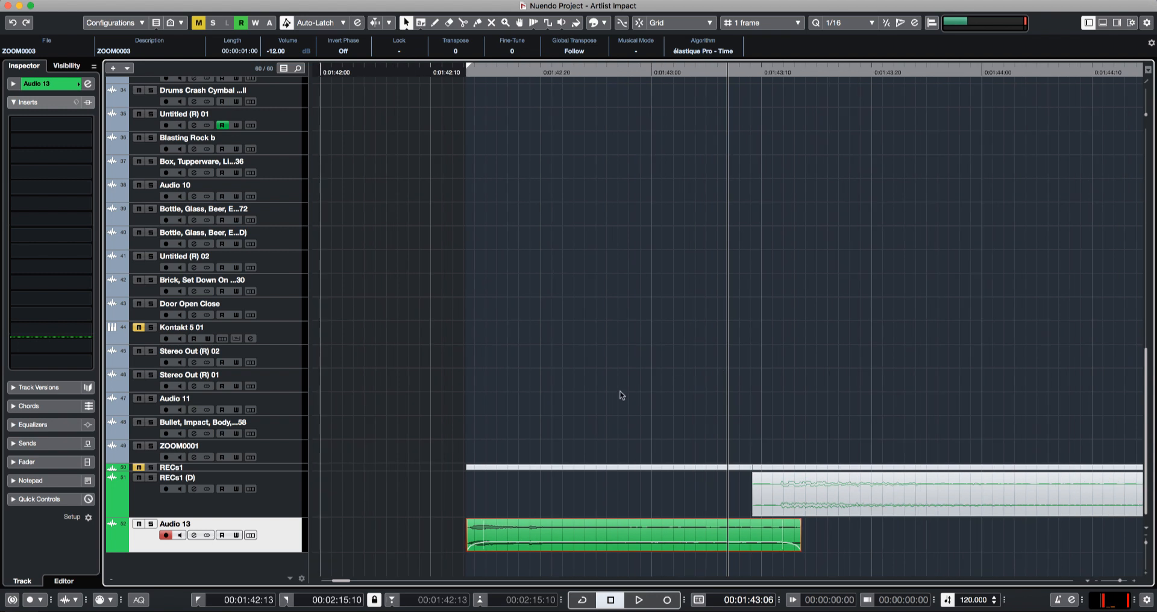
{"action": "key", "text": "space"}
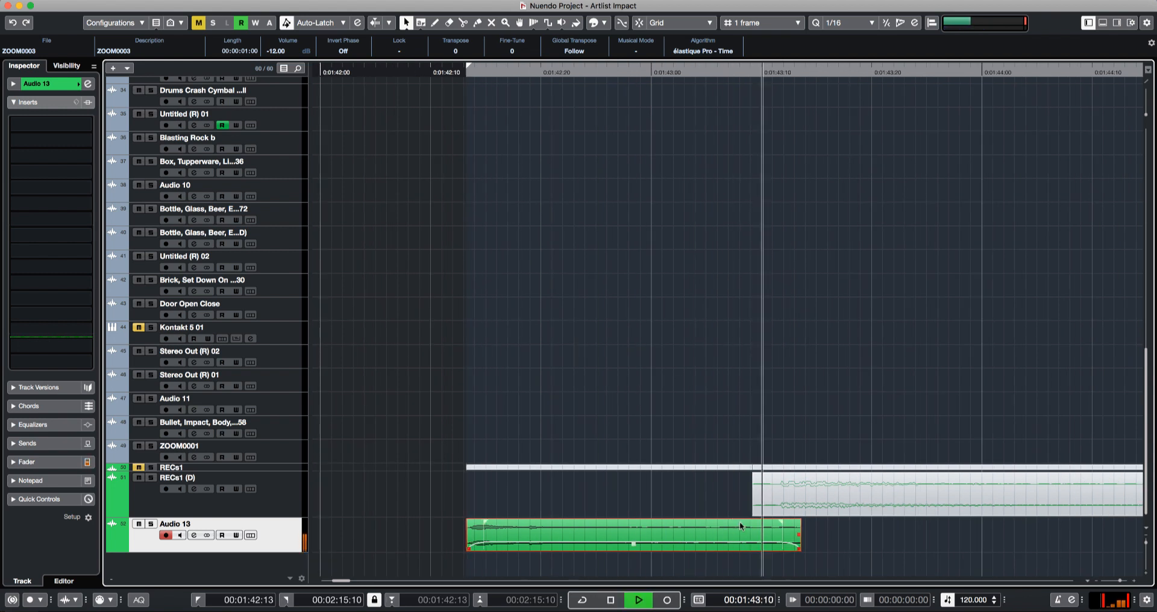
{"action": "key", "text": "space"}
{"action": "key", "text": "space"}
{"action": "key", "text": "space"}
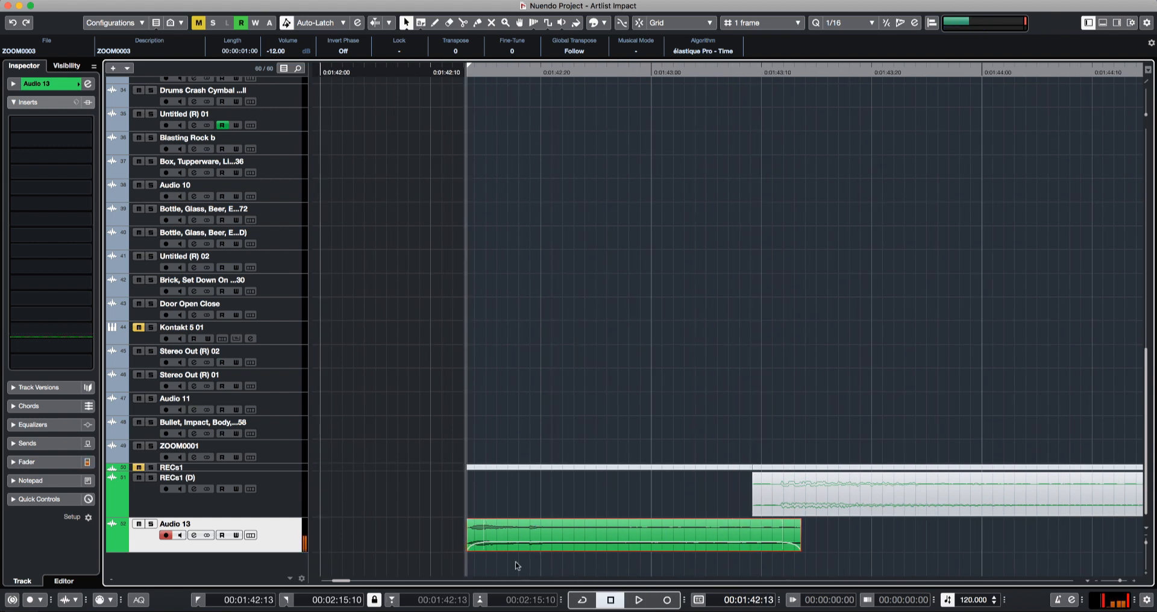
- Cut the Audio 13 clip down to its first 5 frames and add a fade-out to its end
{"action": "left_click", "coordinate": [522, 536], "text": "alt"}
{"action": "key", "text": "Delete"}
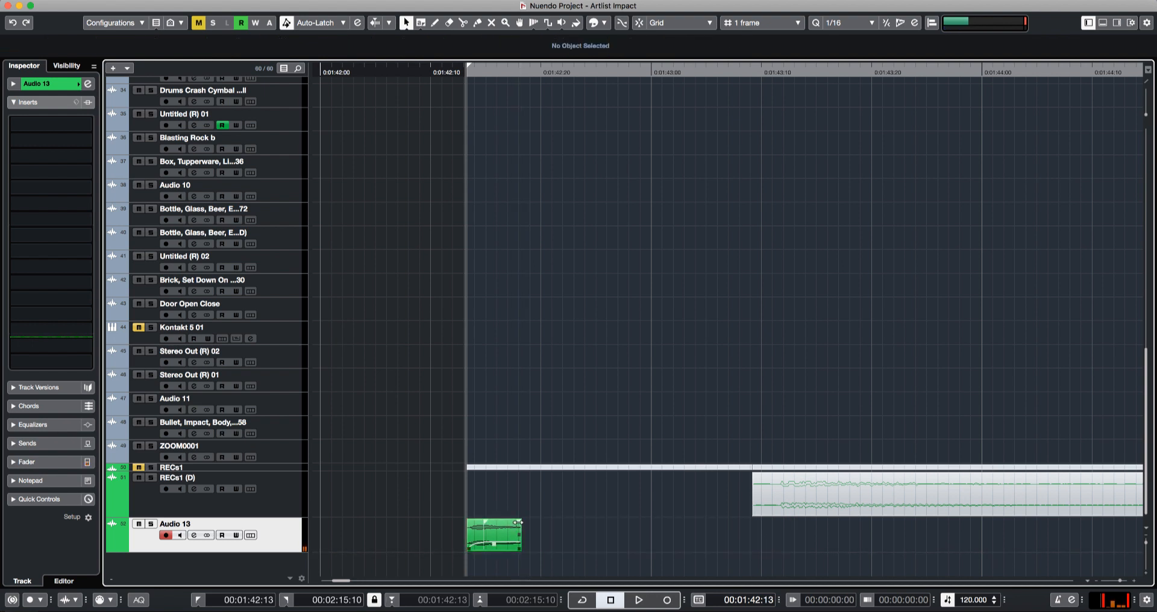
{"action": "left_click_drag", "start_coordinate": [519, 521], "coordinate": [498, 525]}
{"action": "key", "text": "space"}
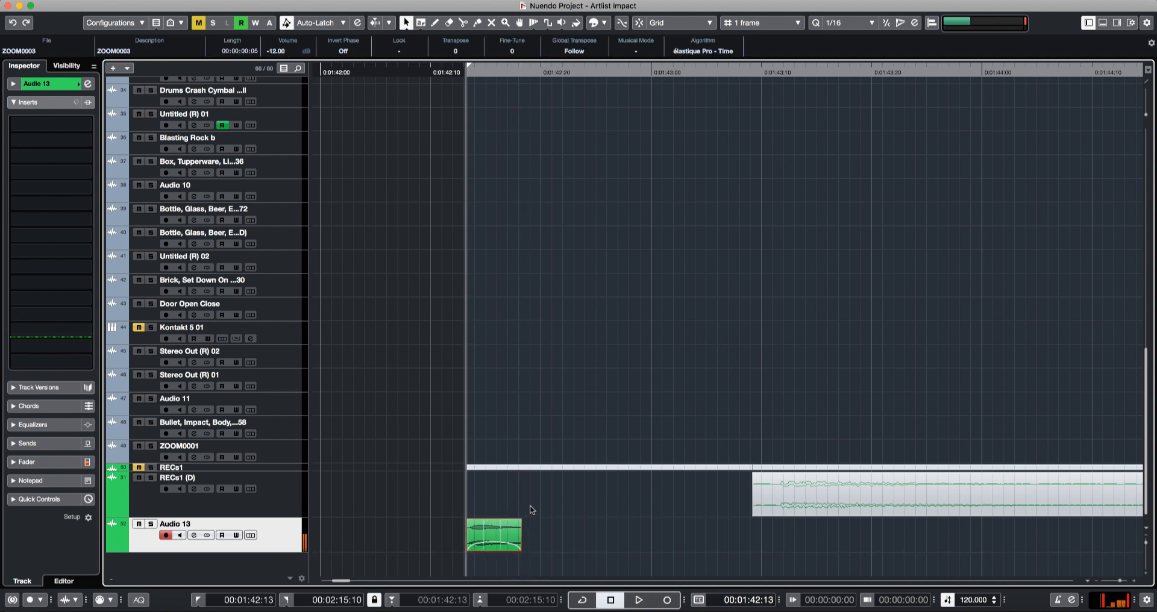
{"action": "key", "text": "space"}
{"action": "key", "text": "space"}
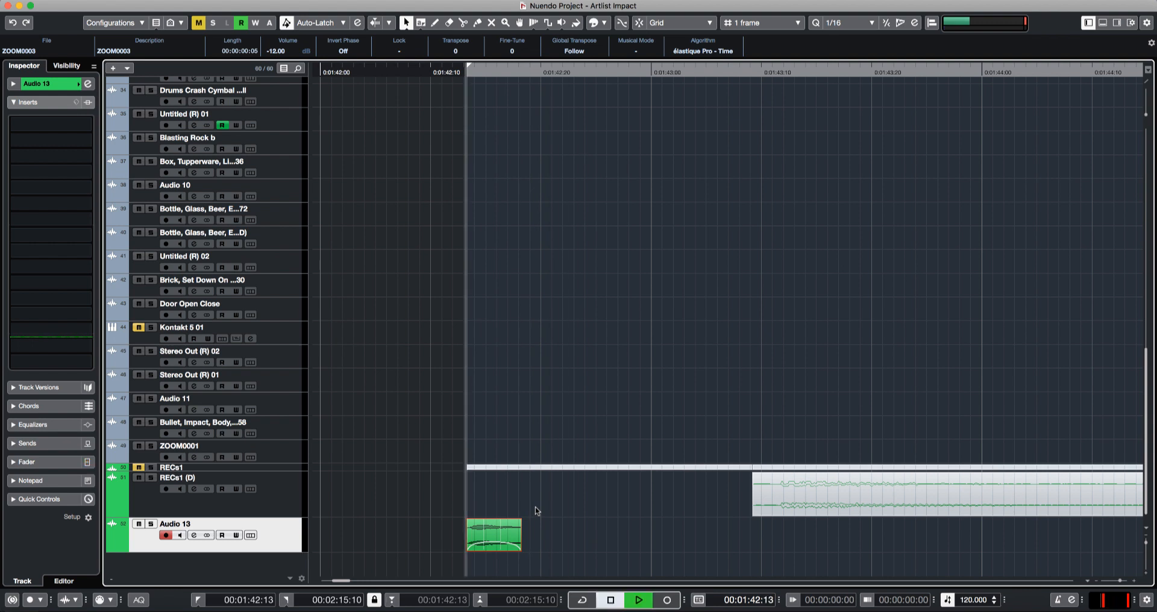
{"action": "key", "text": "space"}
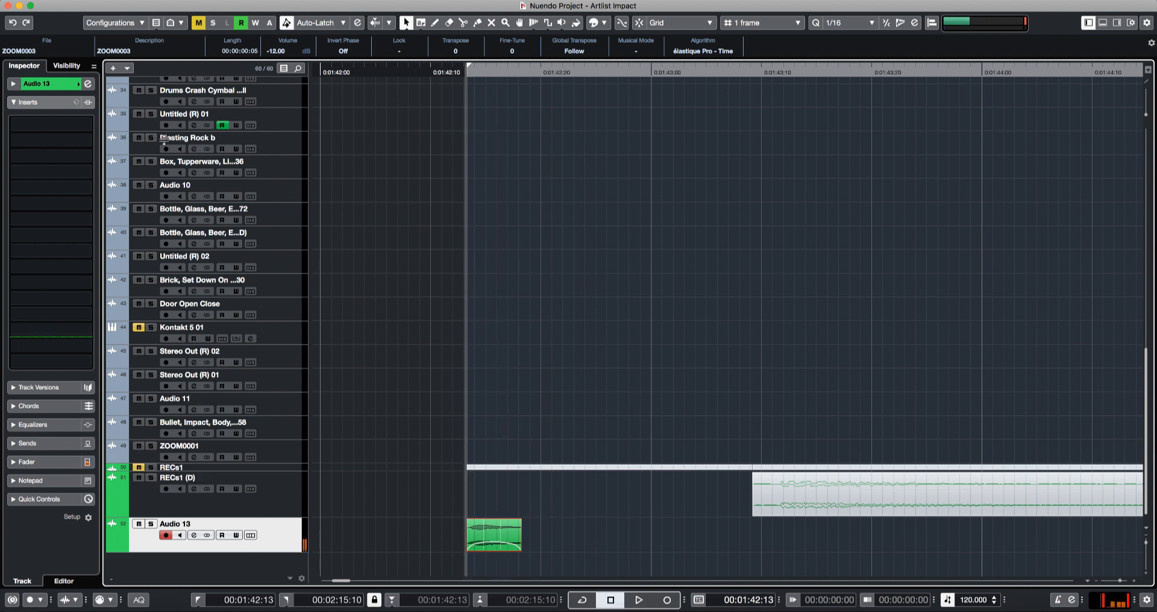
- Insert the REQ 6 Stereo equalizer on the Audio 13 track
{"action": "left_click", "coordinate": [83, 138]}
{"action": "type", "text": "req"}
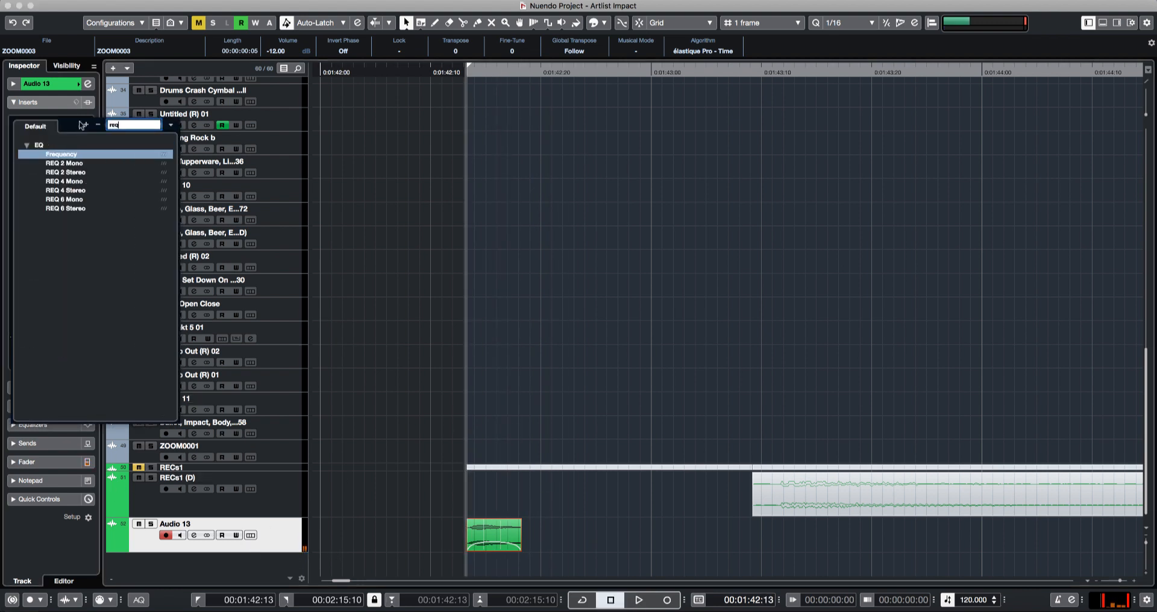
{"action": "left_click", "coordinate": [100, 209]}
- Cut the high frequencies of the impact by setting equalizer band 5 to a gain of -7.0 during repeated playback
{"action": "key", "text": "space"}
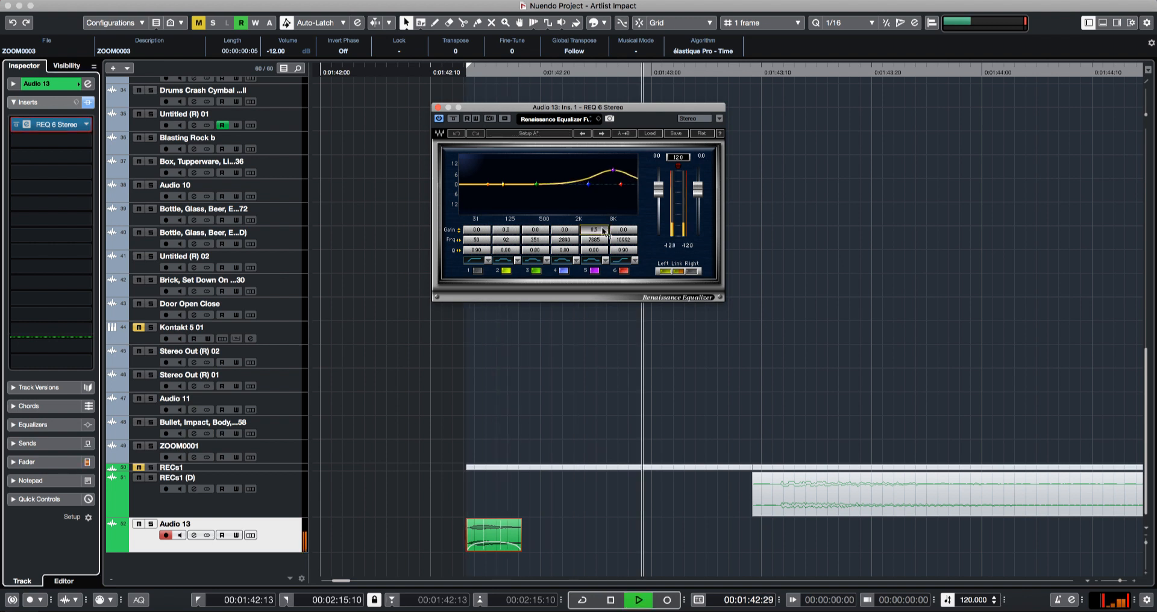
{"action": "key", "text": "space"}
{"action": "key", "text": "space"}
{"action": "mouse_move", "coordinate": [604, 232]}
{"action": "left_mouse_down"}
{"action": "mouse_move", "coordinate": [603, 250]}
{"action": "mouse_move", "coordinate": [594, 242]}
{"action": "left_mouse_up"}
{"action": "key", "text": "space"}
{"action": "key", "text": "space"}
{"action": "key", "text": "space"}
{"action": "key", "text": "space"}
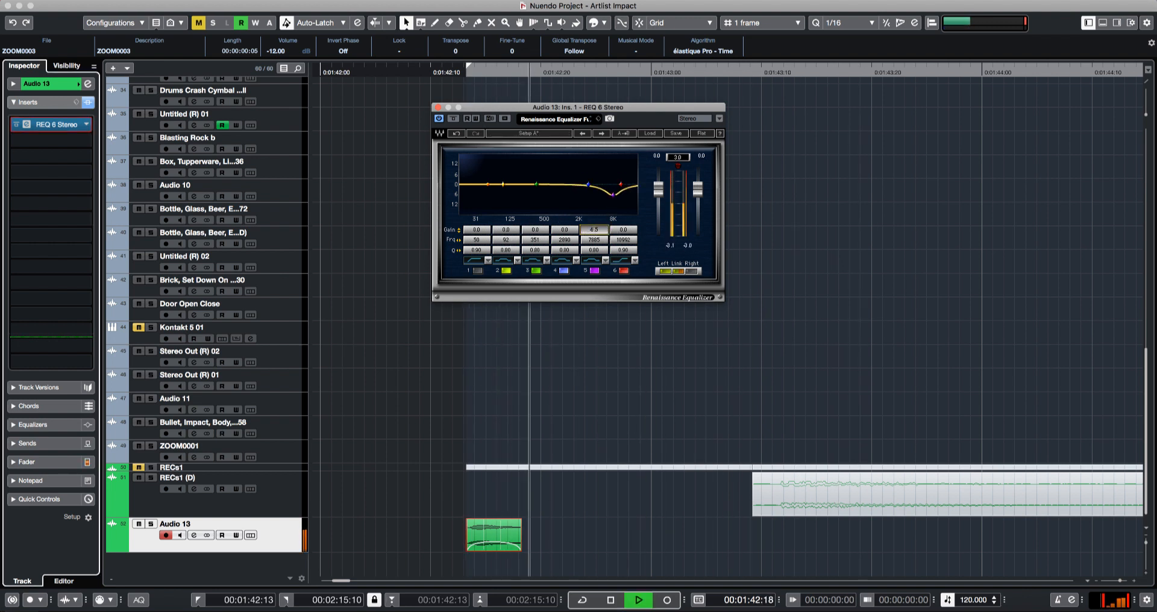
{"action": "key", "text": "space"}
{"action": "key", "text": "space"}
{"action": "key", "text": "space"}
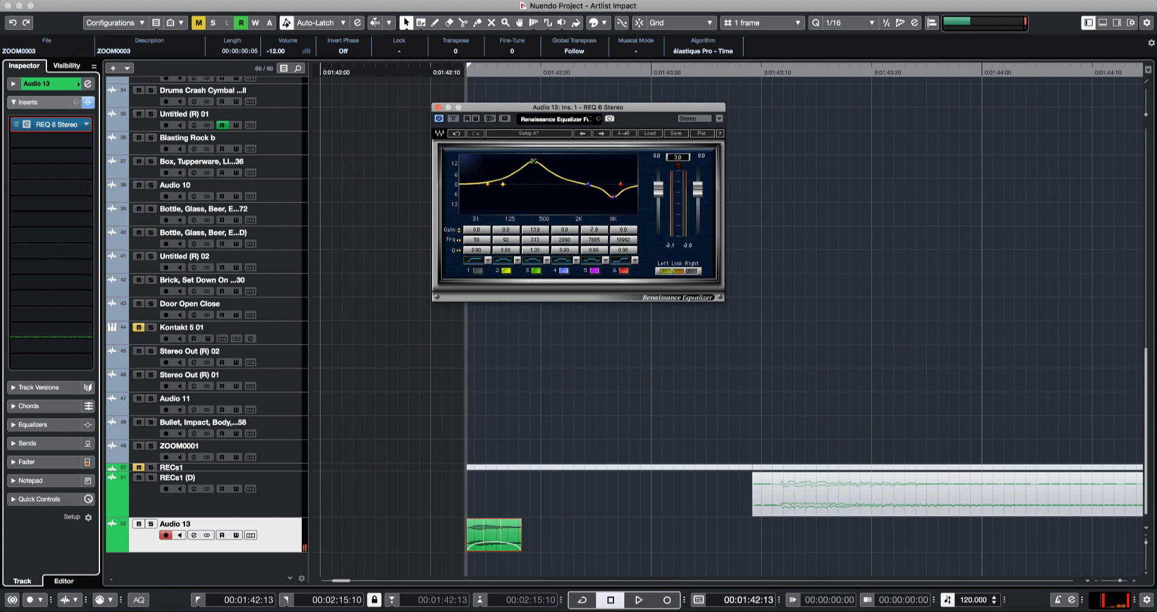
- Sweep a narrow boost with equalizer band 3 and turn it into a cut at 317 Hz with a Q of 6.50
{"action": "key", "text": "space"}
{"action": "mouse_move", "coordinate": [532, 160]}
{"action": "left_mouse_down"}
{"action": "mouse_move", "coordinate": [505, 160]}
{"action": "mouse_move", "coordinate": [533, 160]}
{"action": "left_mouse_up"}
{"action": "key", "text": "space"}
{"action": "key", "text": "space"}
{"action": "key", "text": "space"}
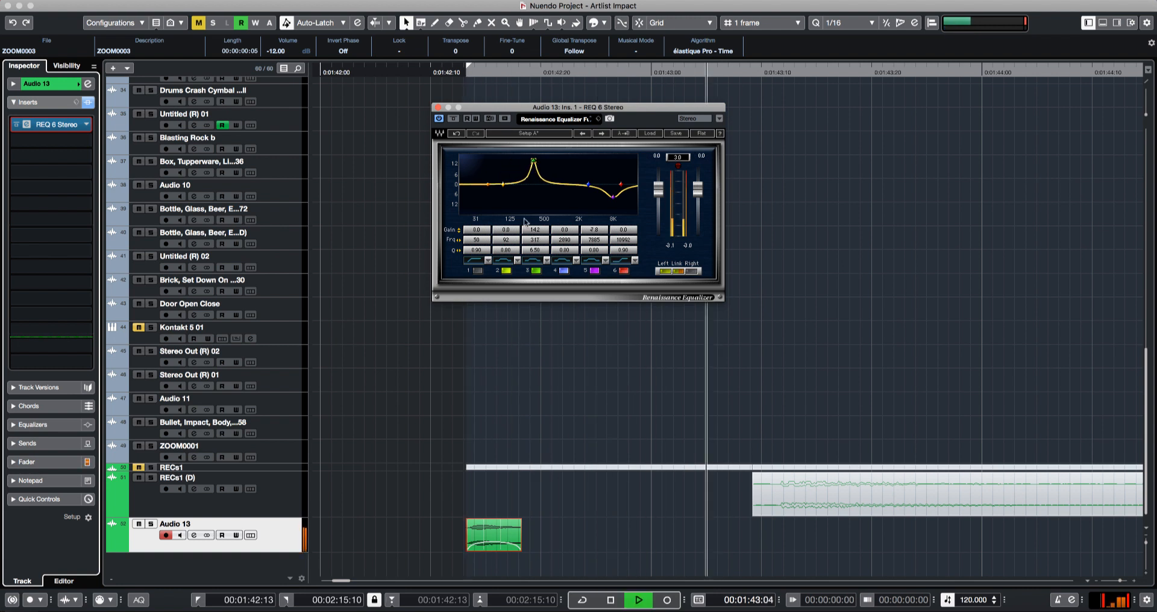
{"action": "key", "text": "space"}
{"action": "left_click_drag", "start_coordinate": [534, 230], "coordinate": [534, 277]}
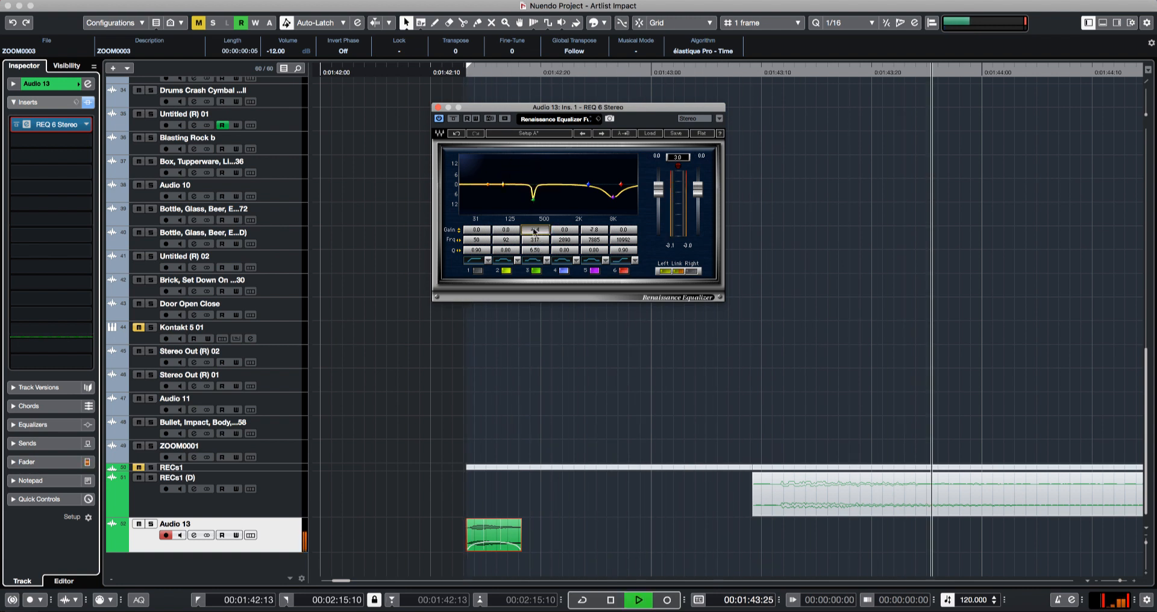
{"action": "key", "text": "space"}
{"action": "key", "text": "space"}
{"action": "key", "text": "space"}
- Boost equalizer band 4 by 3.7 dB at about 790 Hz and audition the impact
{"action": "left_click_drag", "start_coordinate": [588, 185], "coordinate": [557, 178]}
{"action": "key", "text": "space"}
{"action": "key", "text": "space"}
{"action": "key", "text": "space"}
{"action": "key", "text": "space"}
- Raise the Audio 13 clip's volume to -7.00 dB
{"action": "key", "text": "space"}
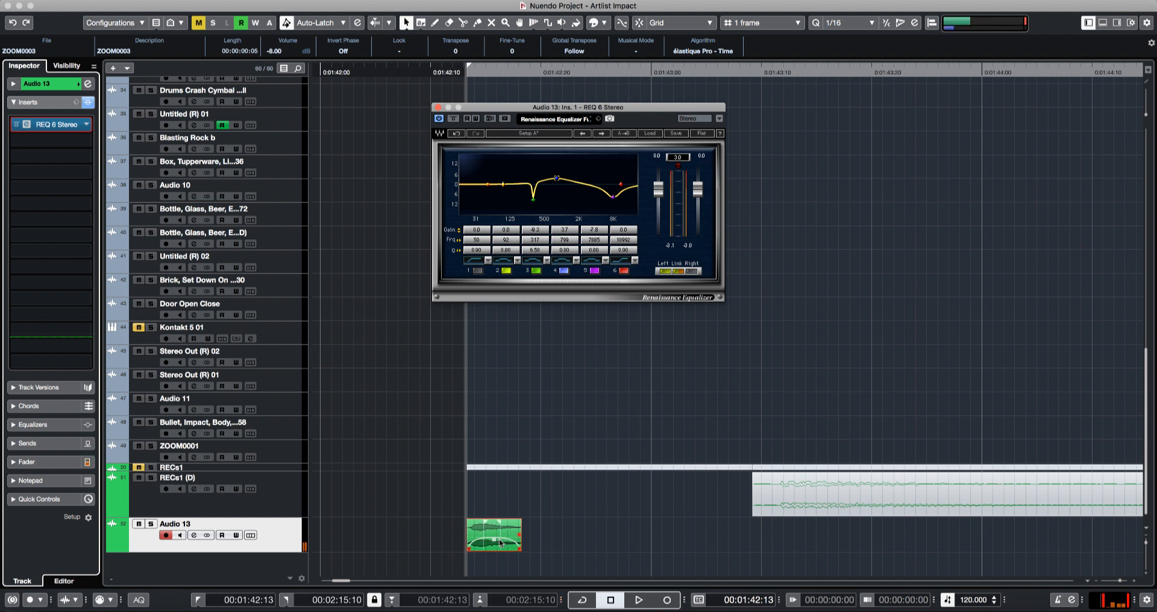
{"action": "key", "text": "space"}
{"action": "left_click", "coordinate": [499, 536]}
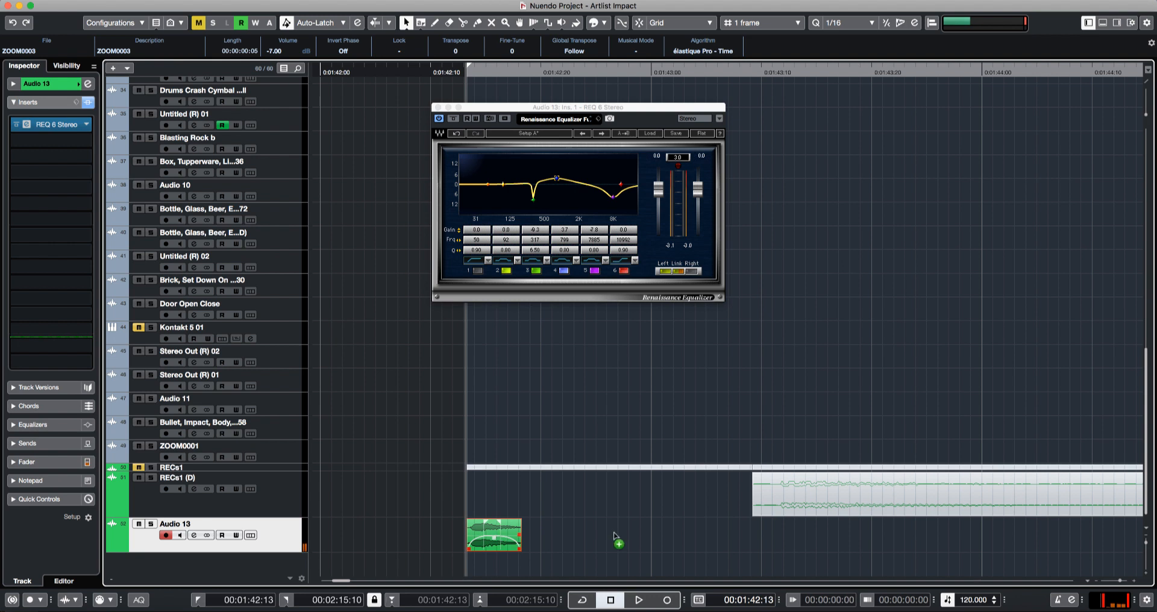
- Copy the short clip to about 00:01:42:24 on Audio 13 and time-stretch the copy to 19 frames
{"action": "left_click_drag", "start_coordinate": [613, 536], "coordinate": [614, 536]}
{"action": "left_click_drag", "start_coordinate": [556, 499], "coordinate": [514, 534]}
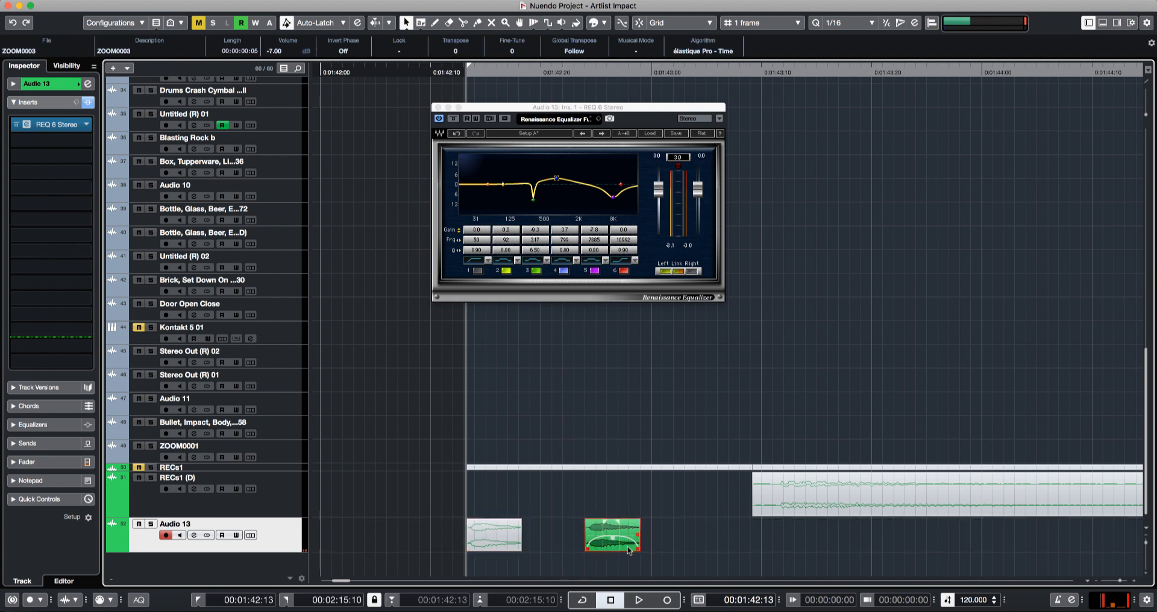
{"action": "key", "text": "1"}
{"action": "left_click_drag", "start_coordinate": [638, 549], "coordinate": [797, 548]}
{"action": "key", "text": "space"}
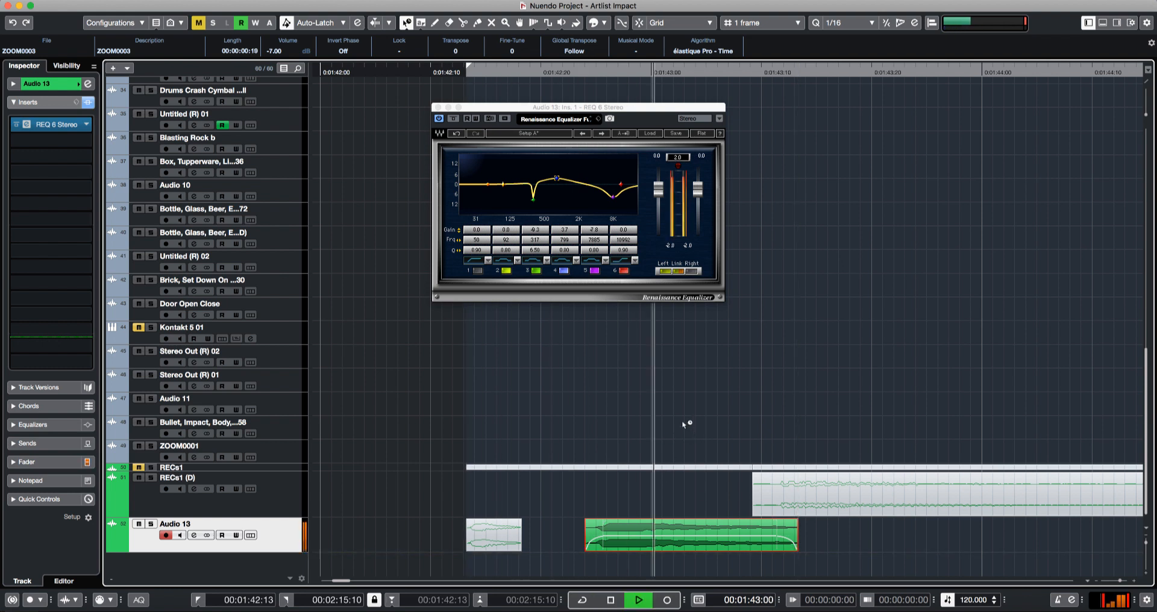
- Set the stretched clip's algorithm to élastique Pro - Pitch and audition it from 00:01:42:22
{"action": "key", "text": "space"}
{"action": "left_click", "coordinate": [703, 51]}
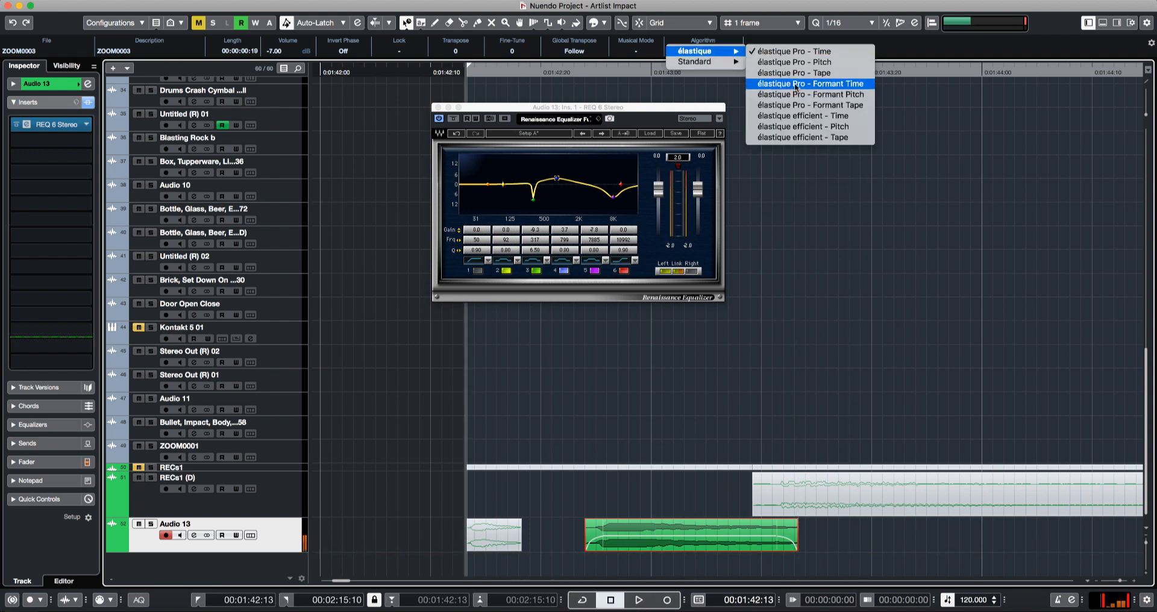
{"action": "left_click", "coordinate": [794, 62]}
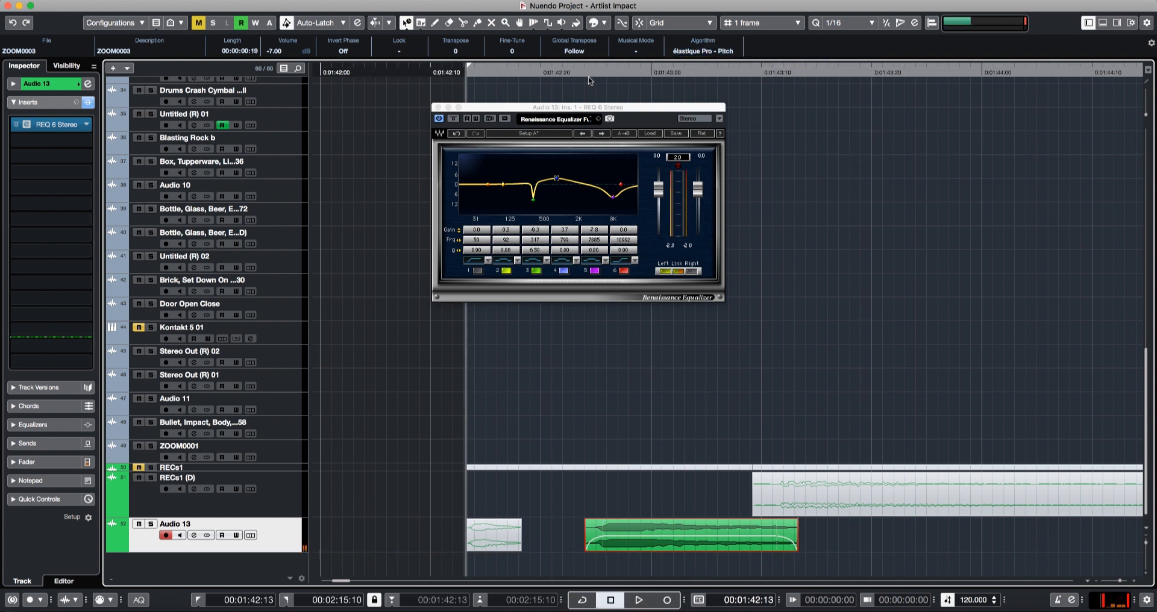
{"action": "left_click", "coordinate": [569, 73]}
{"action": "key", "text": "space"}
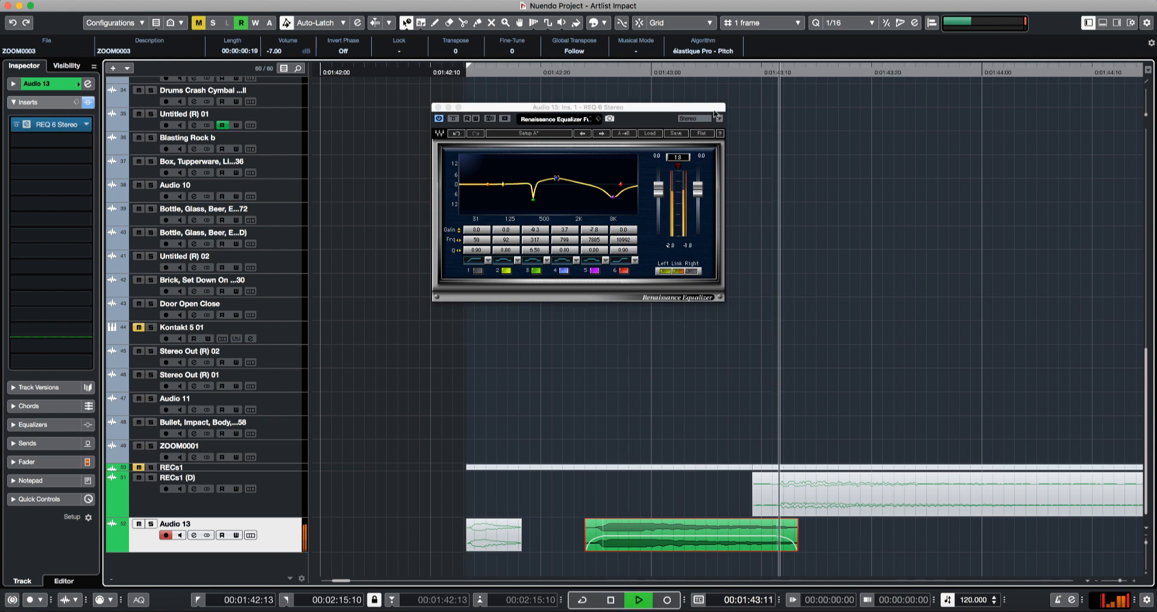
{"action": "key", "text": "space"}
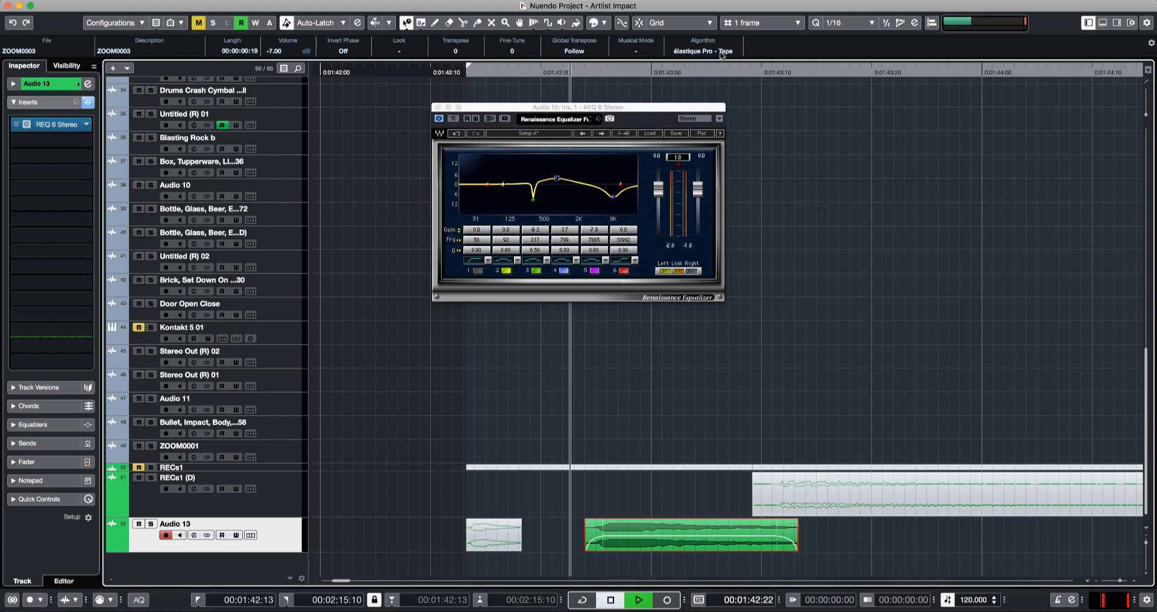
- Audition the stretched clip with the élastique Pro Tape, Formant Time, Formant Pitch and Formant Tape algorithms
{"action": "scroll", "coordinate": [722, 51], "scroll_direction": "down", "scroll_amount": 1}
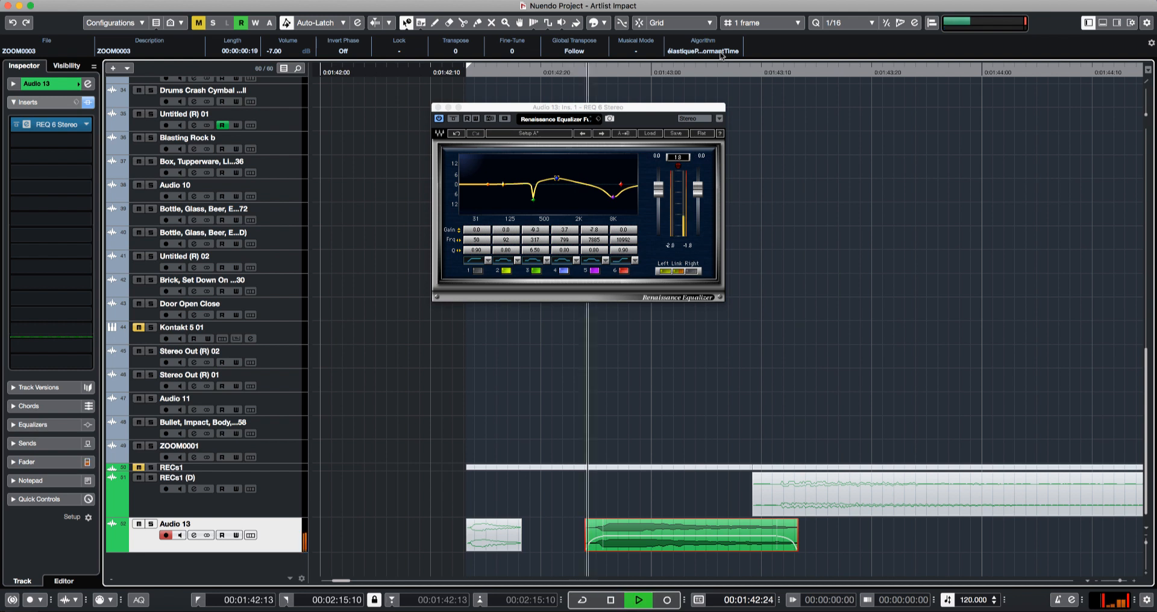
{"action": "key", "text": "space"}
{"action": "key", "text": "space"}
{"action": "key", "text": "space"}
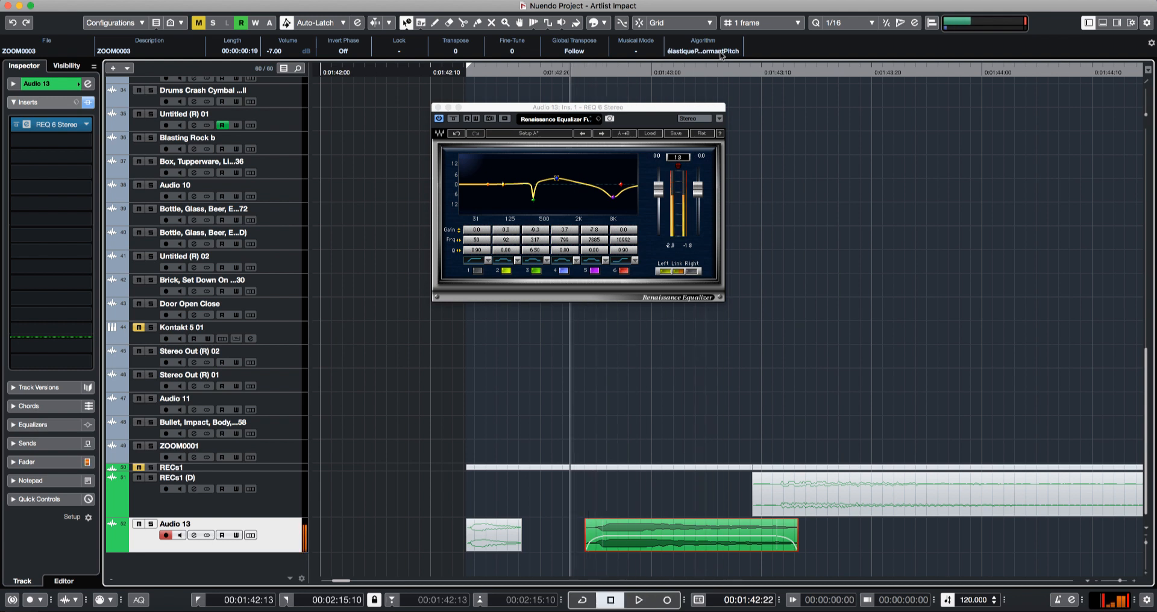
{"action": "key", "text": "space"}
{"action": "key", "text": "space"}
{"action": "key", "text": "space"}
{"action": "key", "text": "space"}
- Lower the stretched clip's volume to -15.00 dB and audition it
{"action": "left_click_drag", "start_coordinate": [681, 523], "coordinate": [684, 526]}
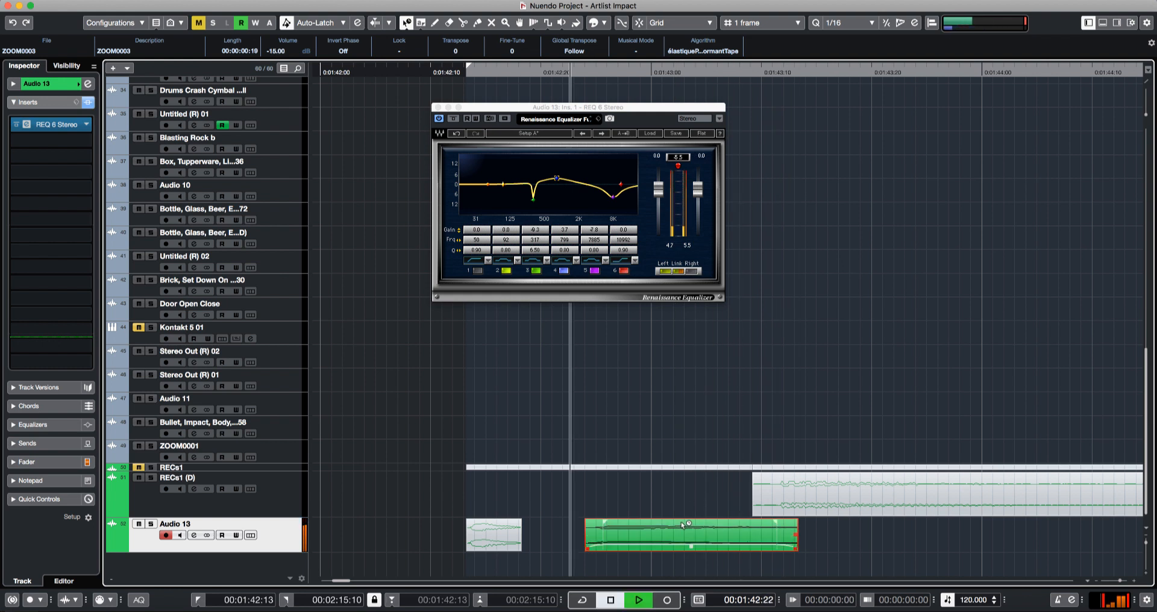
{"action": "key", "text": "space"}
{"action": "key", "text": "space"}
{"action": "key", "text": "space"}
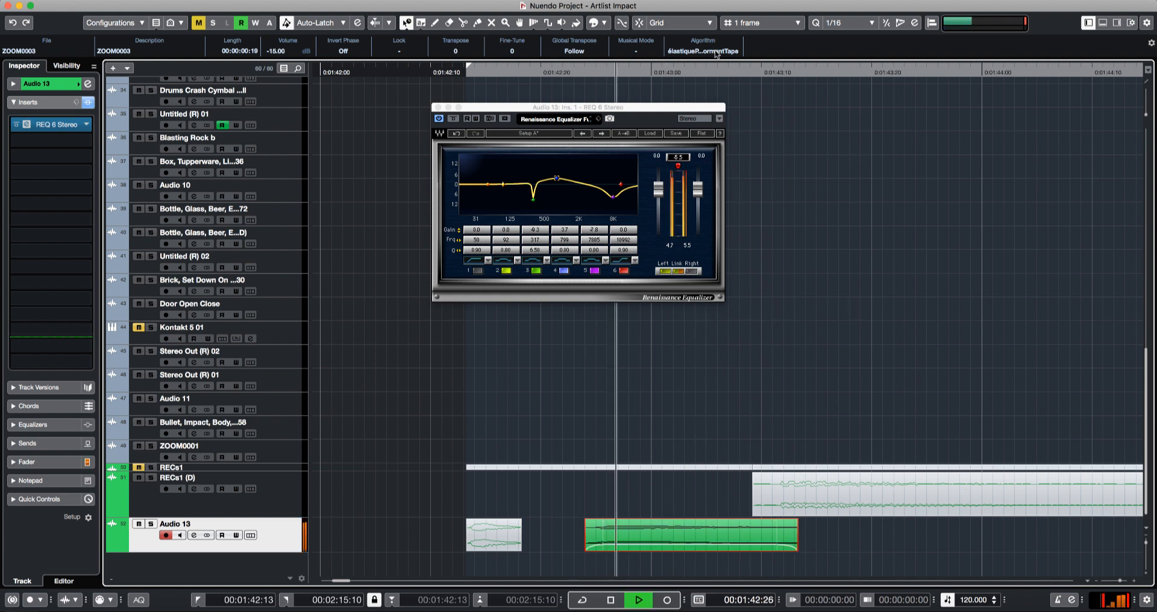
- Compare the élastique efficient algorithms, set the stretched clip to élastique efficient - Tape, and raise its volume to -7.00 dB
{"action": "scroll", "coordinate": [716, 53], "scroll_direction": "down", "scroll_amount": 1}
{"action": "key", "text": "space"}
{"action": "scroll", "coordinate": [717, 53], "scroll_direction": "down", "scroll_amount": 2}
{"action": "key", "text": "space"}
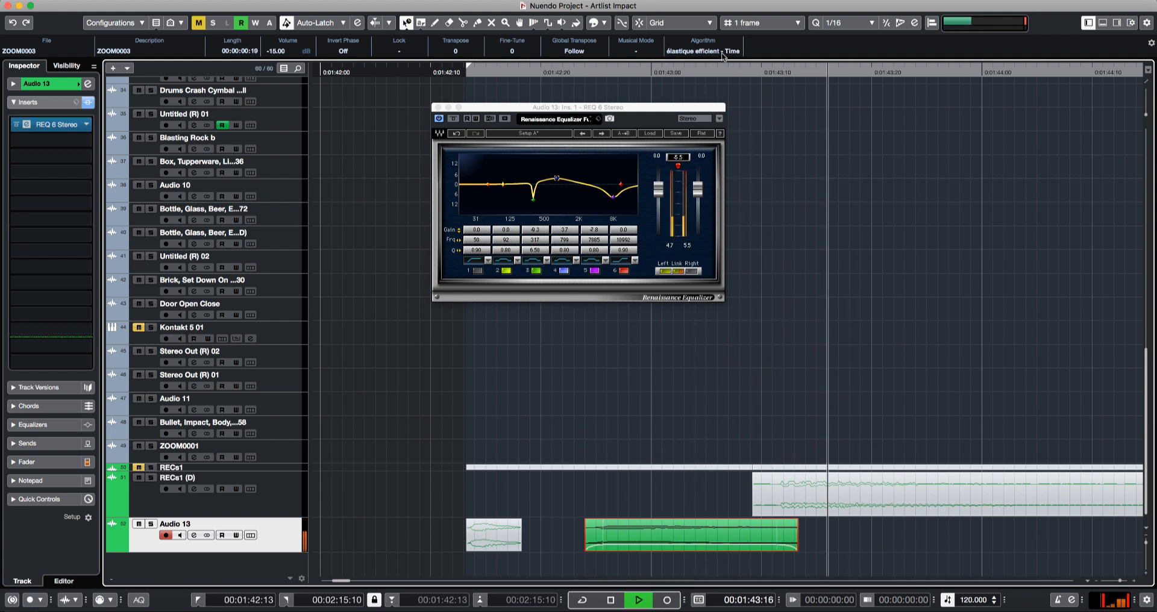
{"action": "key", "text": "space"}
{"action": "key", "text": "space"}
{"action": "key", "text": "space"}
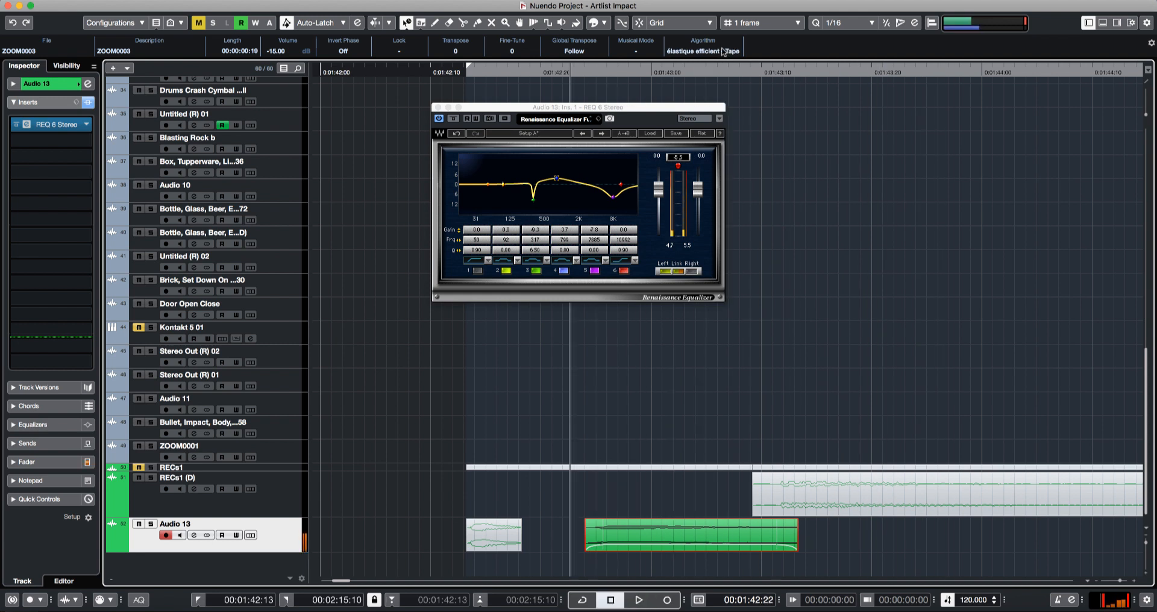
{"action": "scroll", "coordinate": [730, 535], "scroll_direction": "up", "scroll_amount": 7}
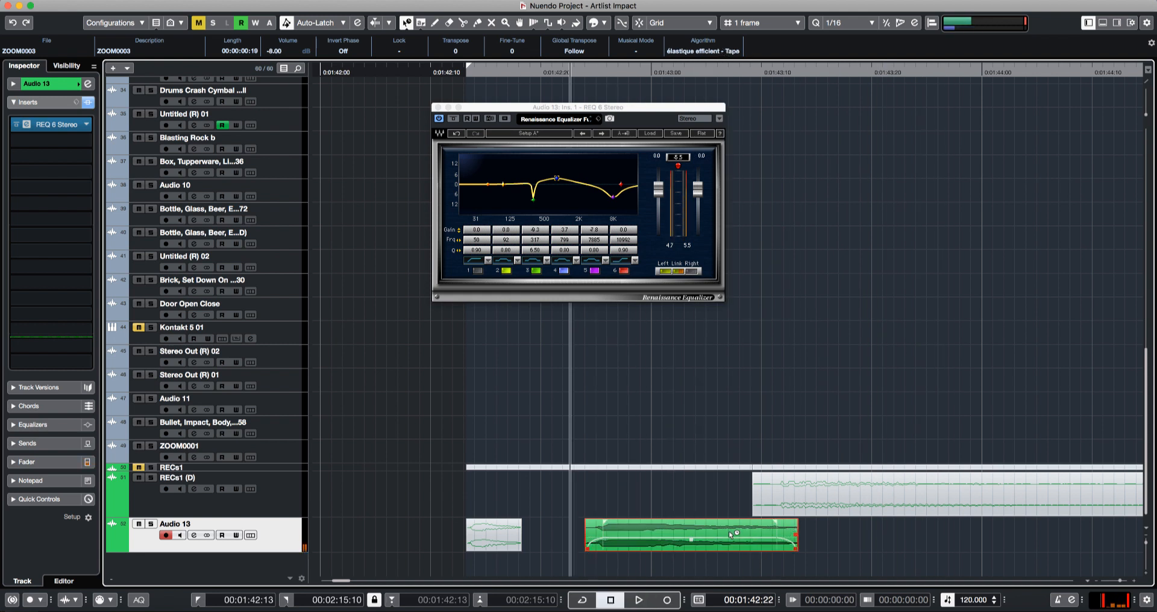
{"action": "key", "text": "space"}
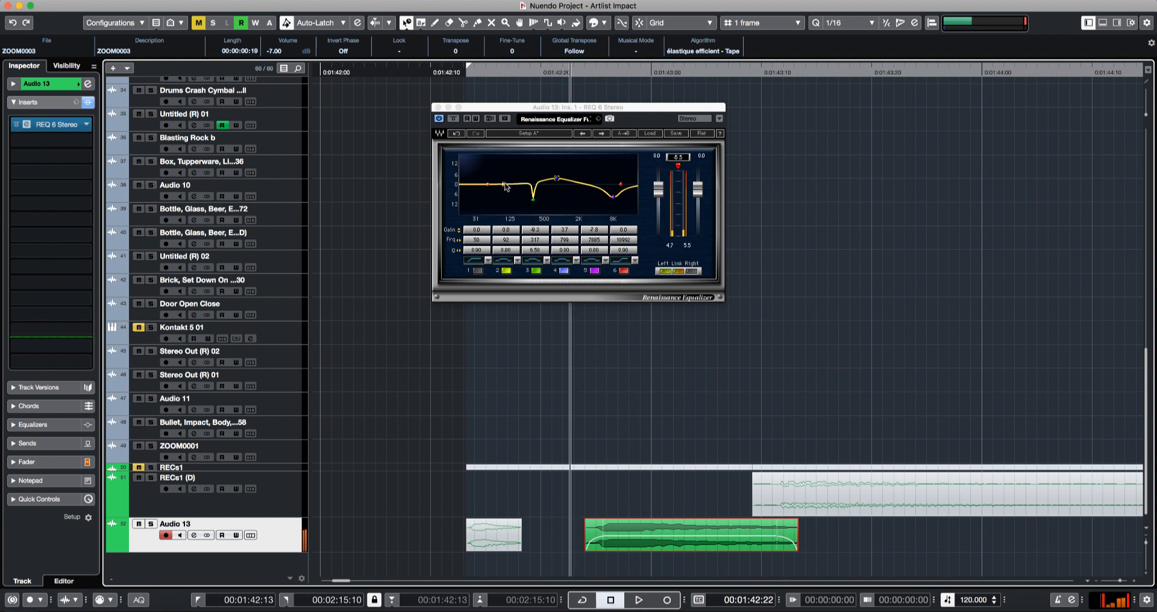
- Boost equalizer band 2 by about 7.7 dB at around 129 Hz while auditioning the stretched clip
{"action": "left_click_drag", "start_coordinate": [503, 183], "coordinate": [511, 172]}
{"action": "key", "text": "space"}
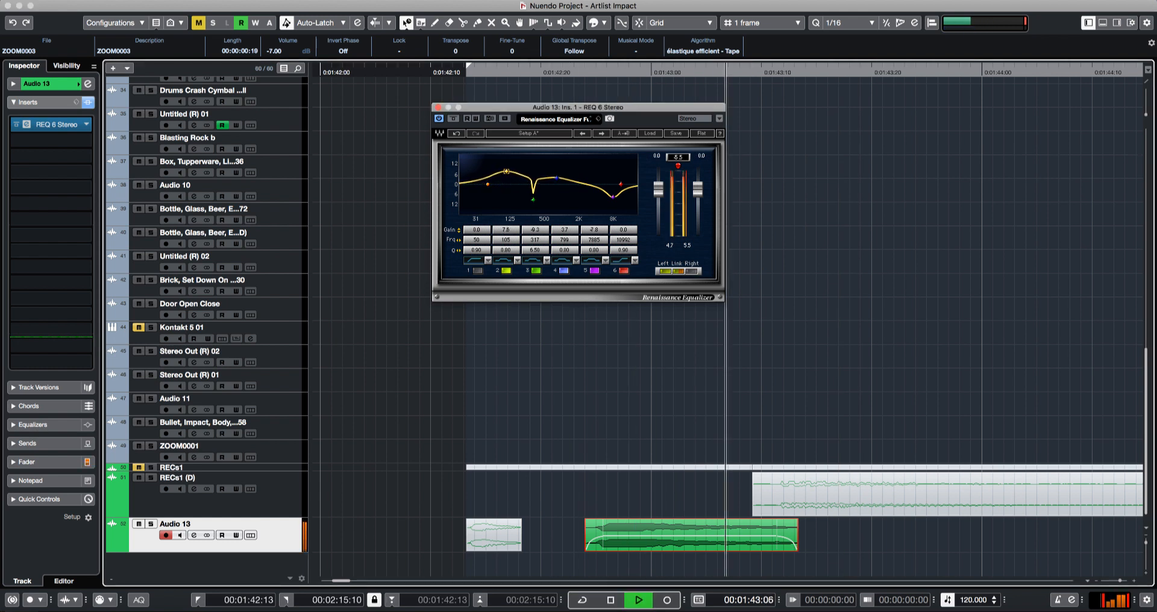
{"action": "key", "text": "space"}
{"action": "key", "text": "space"}
- Enable equalizer band 1 as a low cut at 50 Hz with a Q of 1.41 and audition the clip
{"action": "left_click", "coordinate": [478, 271]}
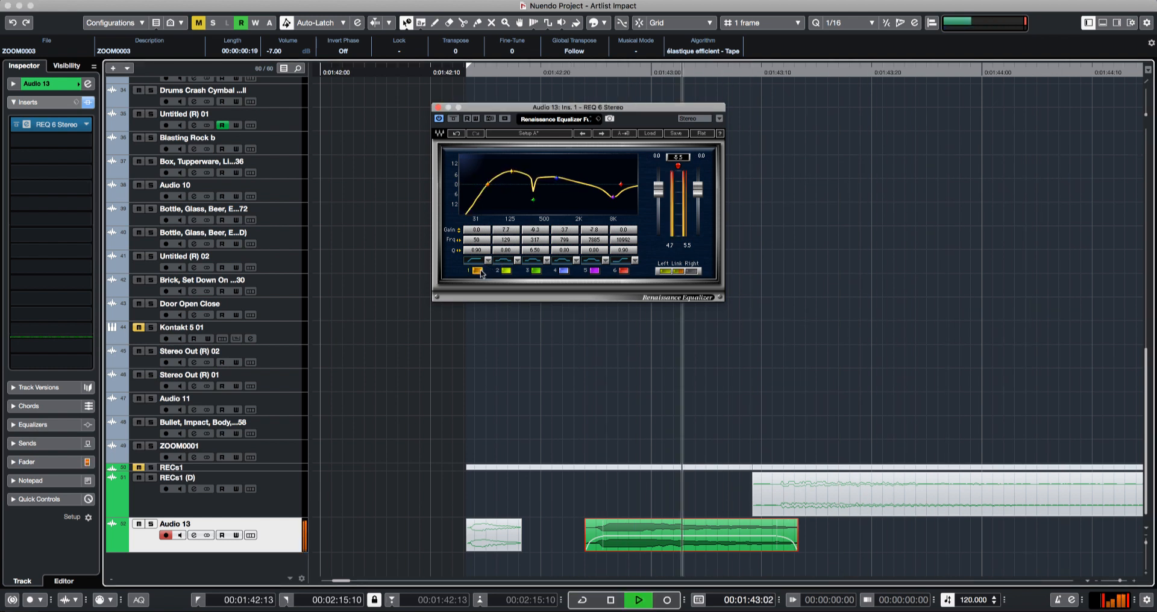
{"action": "left_click", "coordinate": [474, 261]}
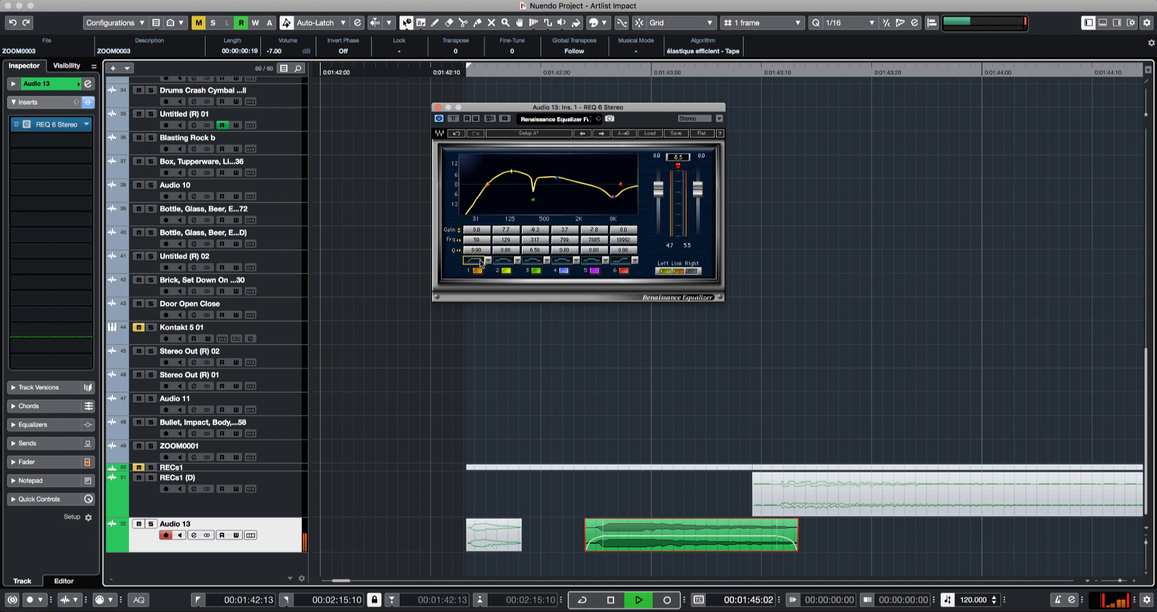
{"action": "key", "text": "space"}
{"action": "left_click_drag", "start_coordinate": [478, 251], "coordinate": [479, 251]}
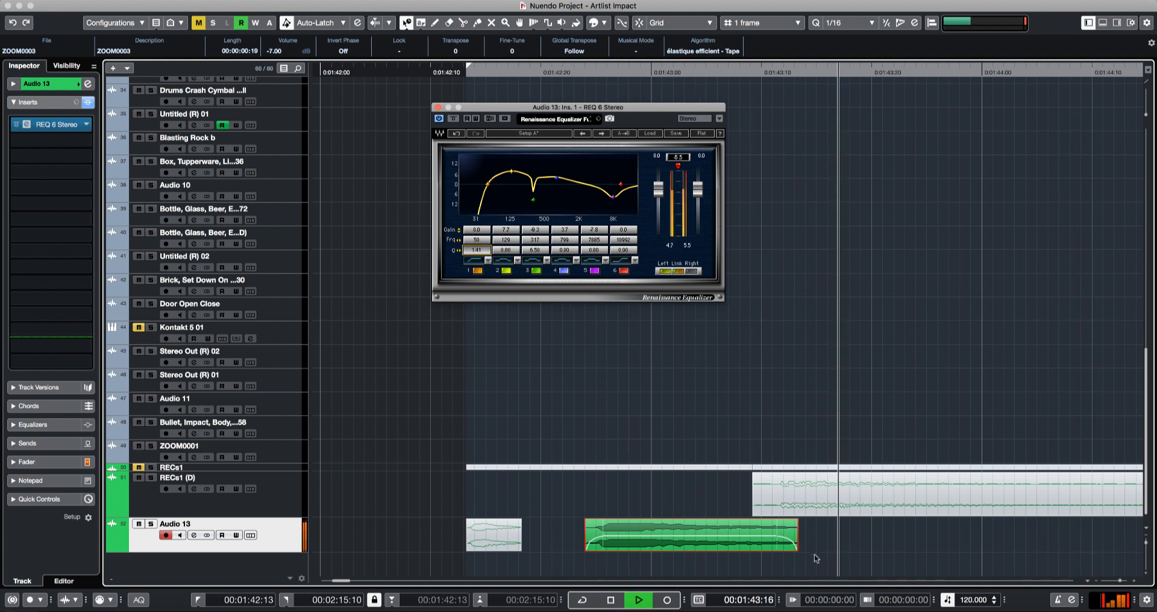
{"action": "key", "text": "space"}
{"action": "key", "text": "space"}
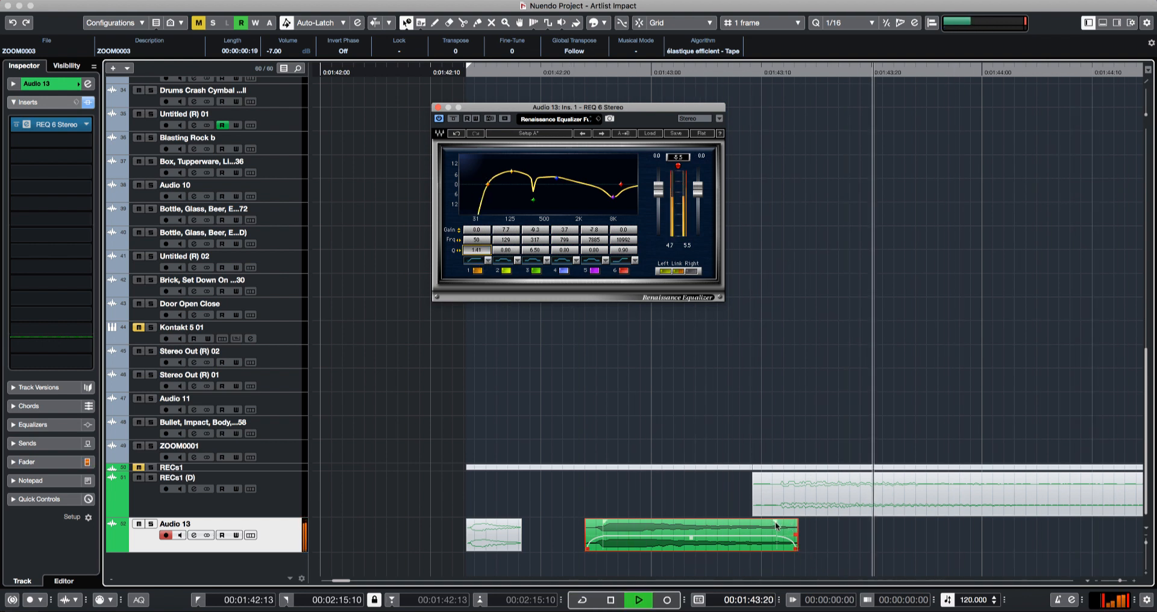
{"action": "key", "text": "space"}
- Lengthen the stretched clip's fade-out to 10 frames, apply a straighter preset fade curve, and audition it
{"action": "left_click_drag", "start_coordinate": [775, 524], "coordinate": [684, 525]}
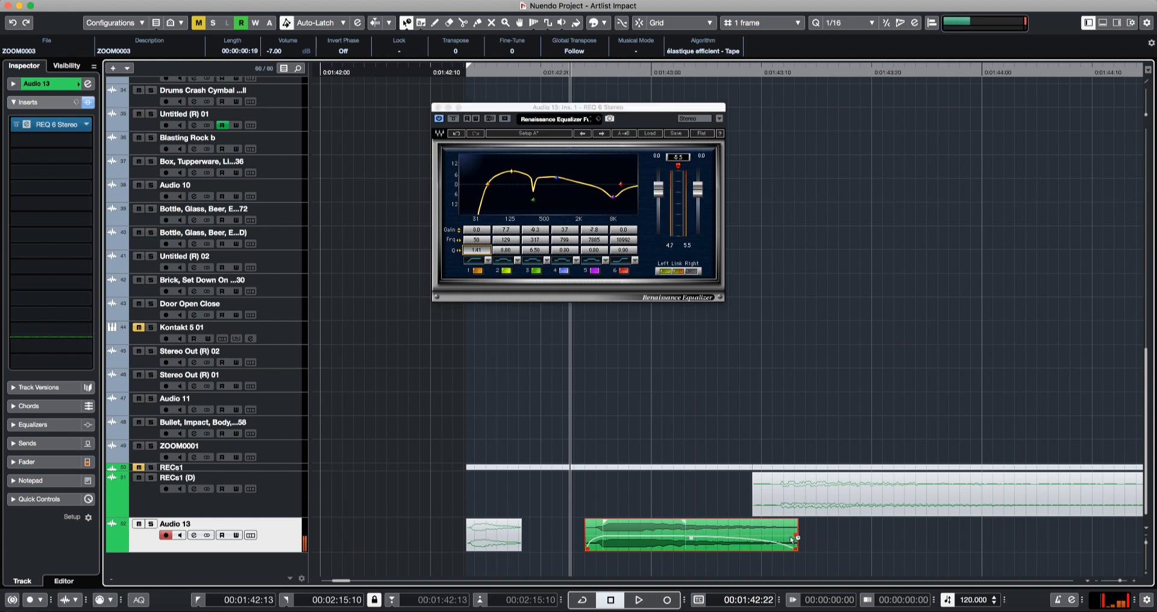
{"action": "double_click", "coordinate": [792, 541]}
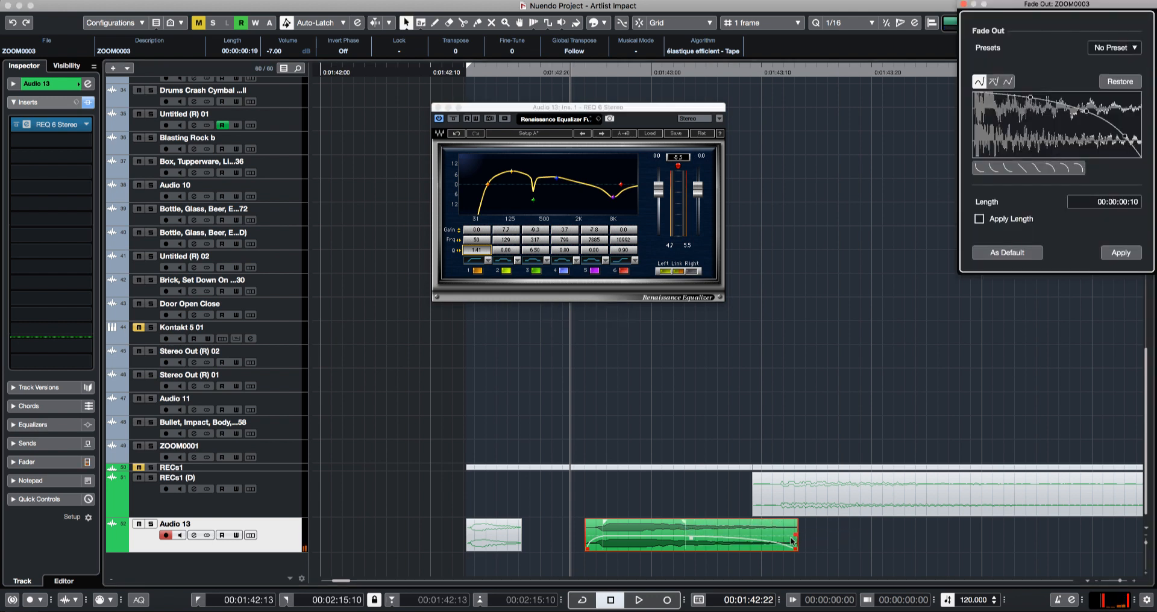
{"action": "left_click", "coordinate": [1023, 169]}
{"action": "left_click", "coordinate": [1121, 253]}
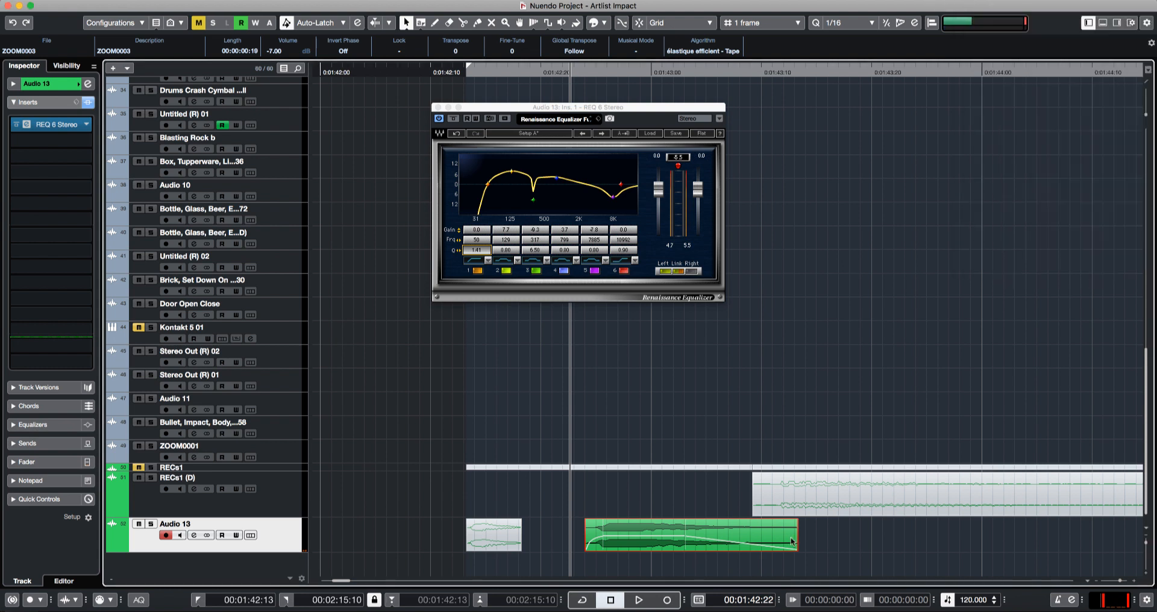
{"action": "key", "text": "space"}
{"action": "key", "text": "space"}
- Add the Tranceformer modulation effect to the second insert slot of Audio 13
{"action": "left_click", "coordinate": [72, 145]}
{"action": "type", "text": "tra"}
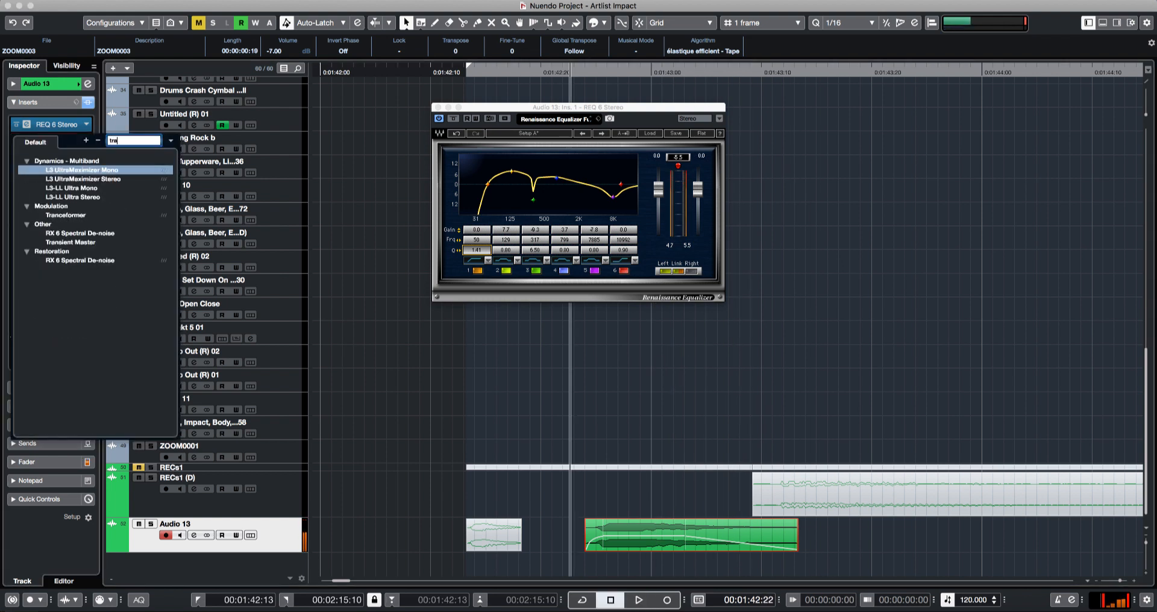
{"action": "left_click", "coordinate": [84, 215]}
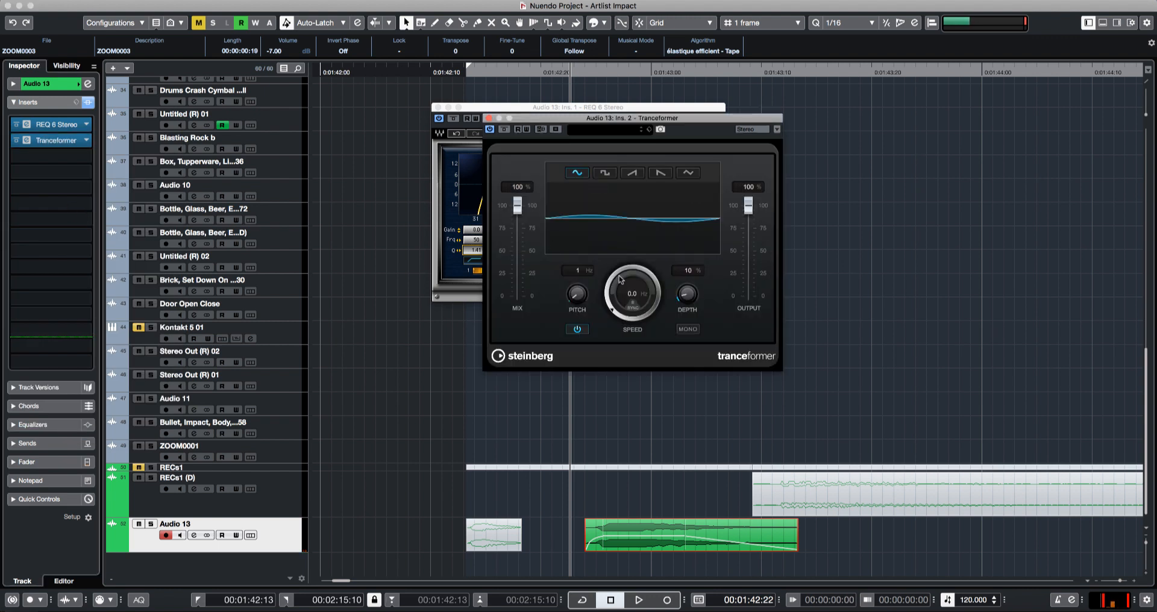
- Set the Tranceformer's speed to 2.6 Hz and its pitch to 1868 Hz while auditioning the clip
{"action": "key", "text": "space"}
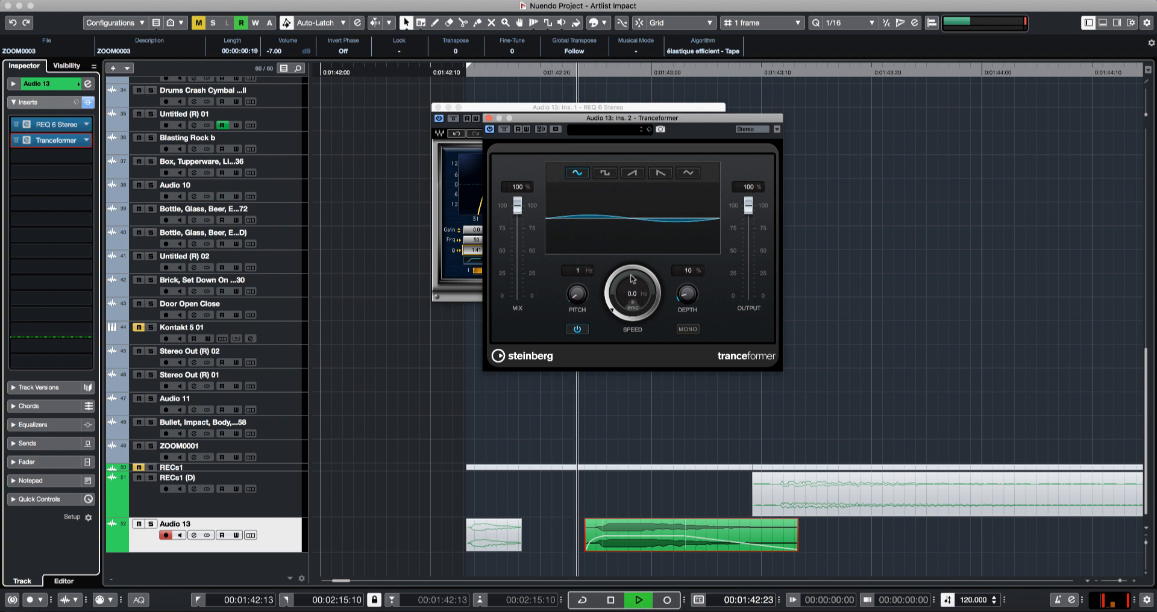
{"action": "left_click_drag", "start_coordinate": [631, 278], "coordinate": [598, 294]}
{"action": "key", "text": "space"}
{"action": "key", "text": "space"}
{"action": "key", "text": "space"}
{"action": "key", "text": "space"}
{"action": "key", "text": "space"}
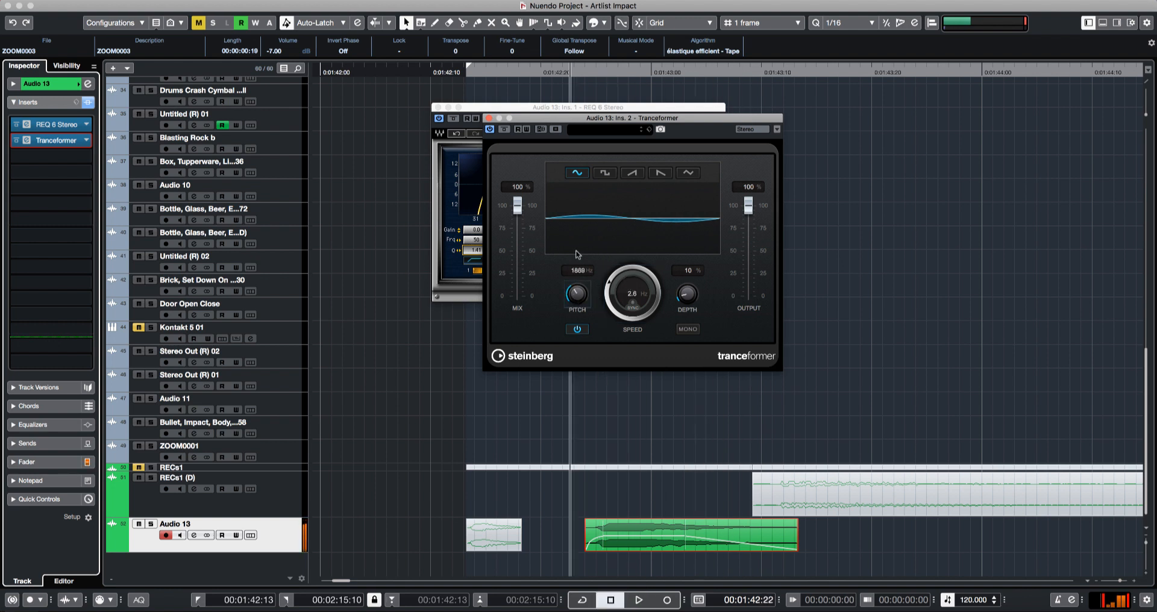
- Try a Tranceformer pitch of about 4965 Hz, audition it, and return the pitch to 1 Hz
{"action": "key", "text": "space"}
{"action": "key", "text": "space"}
{"action": "left_click_drag", "start_coordinate": [577, 294], "coordinate": [583, 216]}
{"action": "key", "text": "space"}
{"action": "key", "text": "space"}
{"action": "key", "text": "space"}
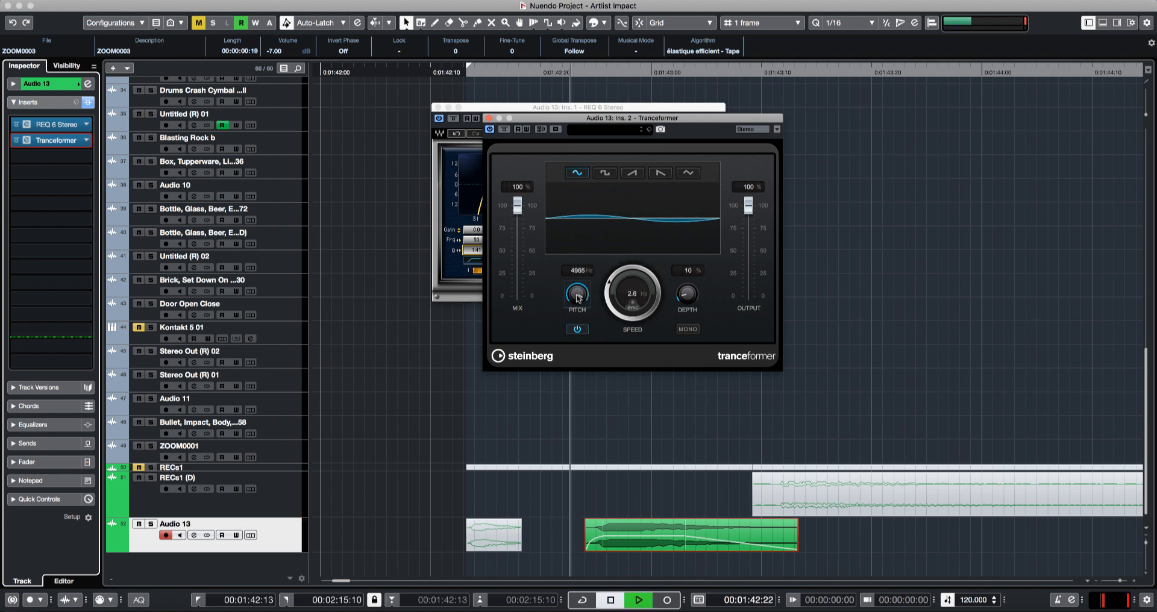
{"action": "left_click_drag", "start_coordinate": [577, 293], "coordinate": [570, 428]}
{"action": "key", "text": "space"}
- Try Tranceformer depths between about 67% and 78% while auditioning the clip
{"action": "left_click_drag", "start_coordinate": [576, 294], "coordinate": [687, 226]}
{"action": "key", "text": "space"}
{"action": "key", "text": "space"}
{"action": "key", "text": "space"}
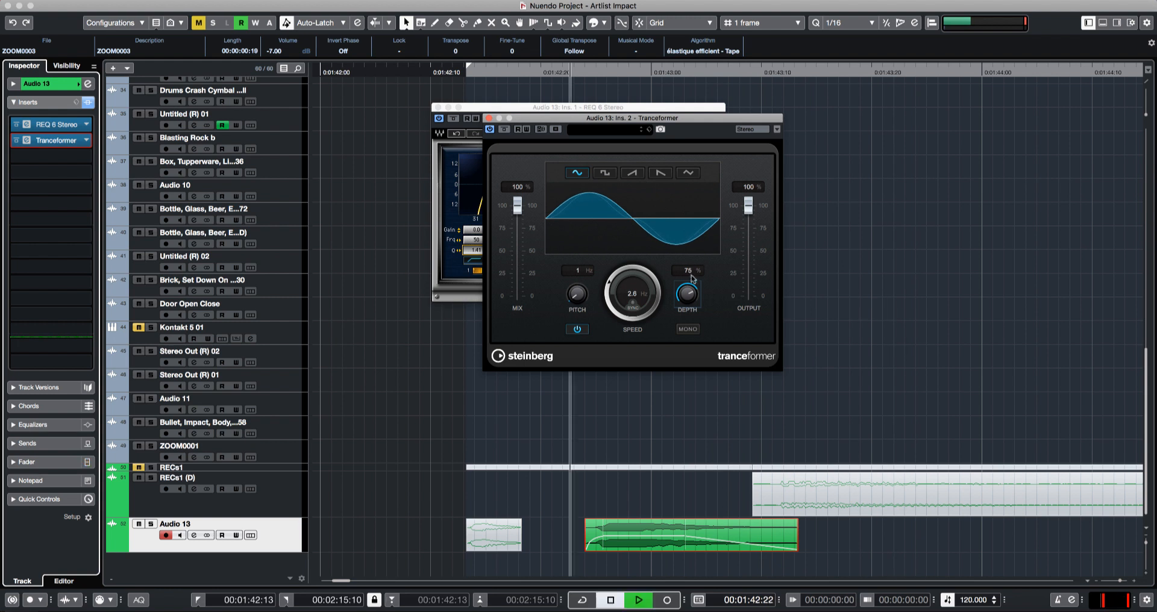
{"action": "key", "text": "space"}
{"action": "key", "text": "space"}
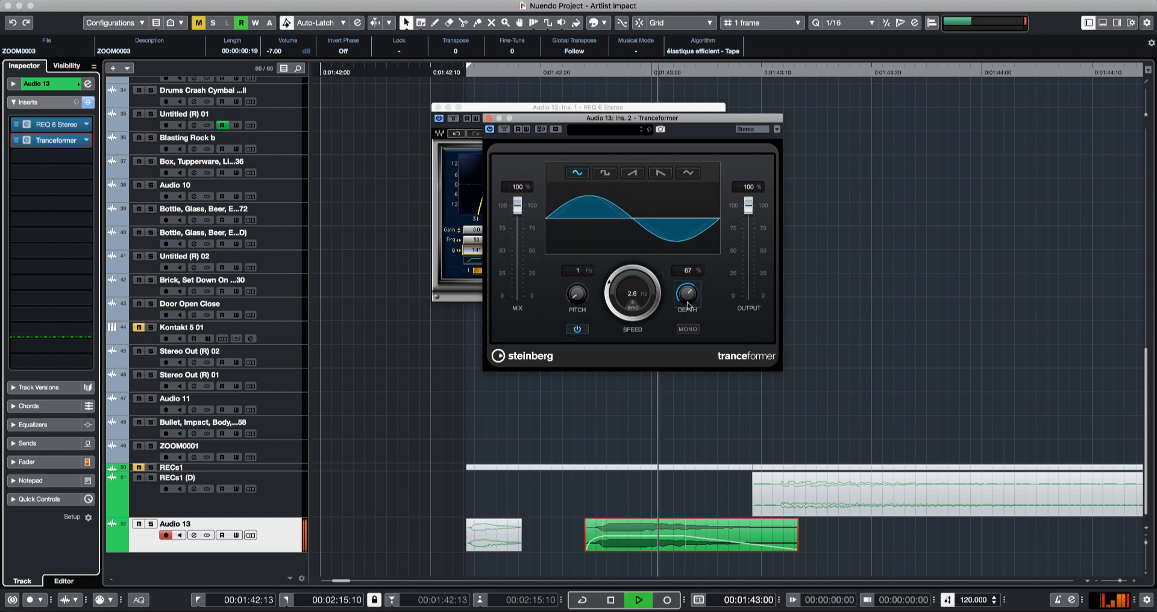
{"action": "key", "text": "space"}
{"action": "key", "text": "space"}
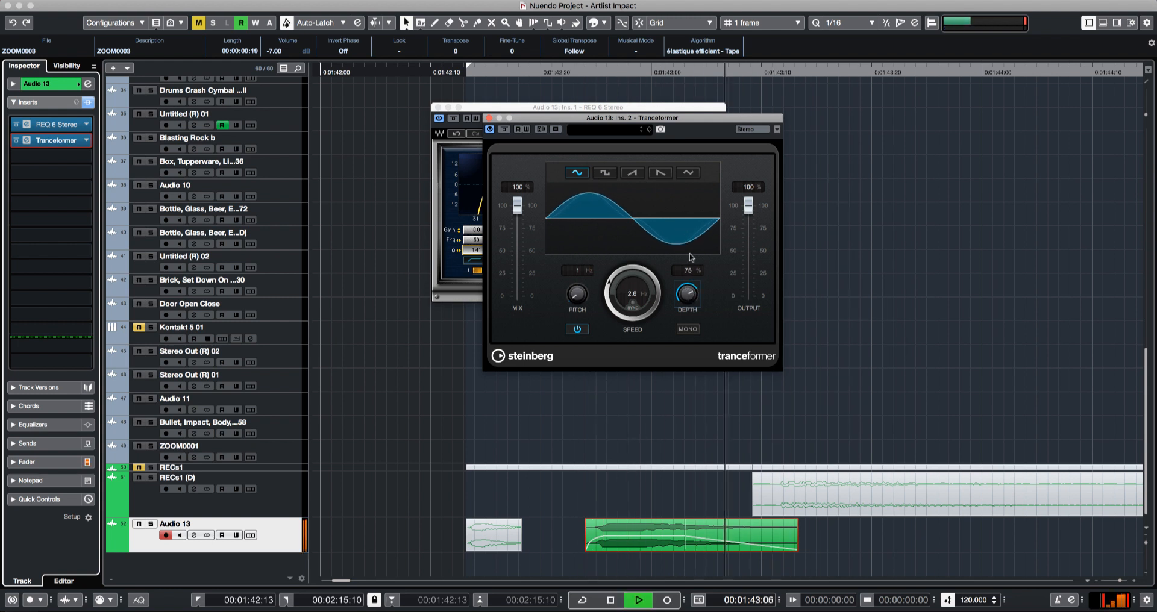
{"action": "key", "text": "space"}
- Set the Tranceformer's depth to 52% and audition the clip
{"action": "left_click_drag", "start_coordinate": [689, 296], "coordinate": [676, 303]}
{"action": "key", "text": "space"}
{"action": "key", "text": "space"}
{"action": "key", "text": "space"}
{"action": "key", "text": "space"}
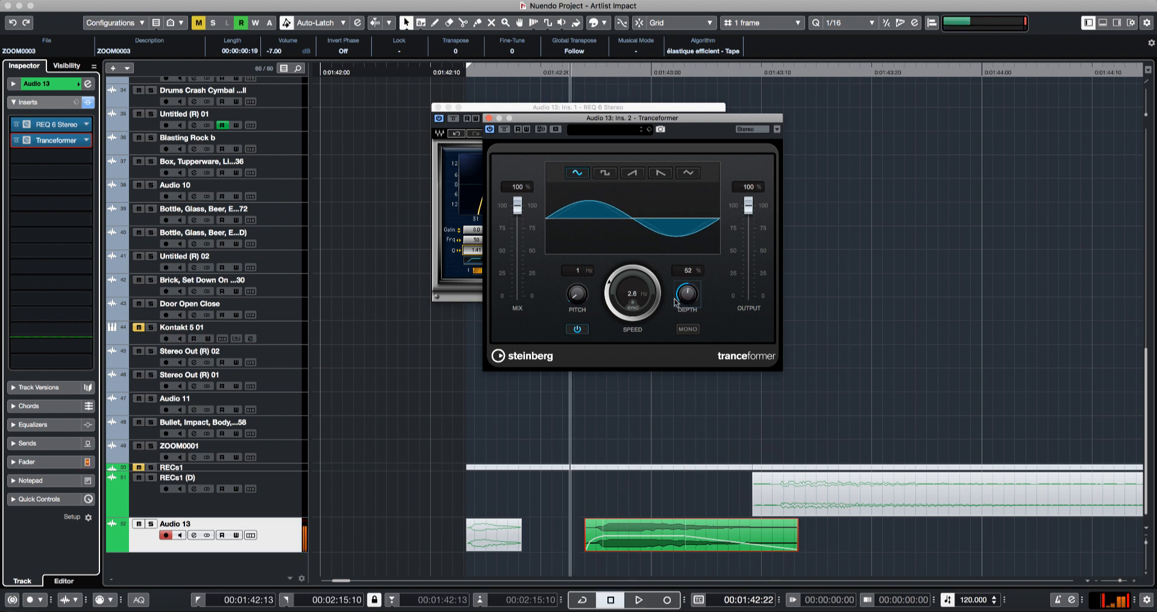
{"action": "key", "text": "space"}
{"action": "key", "text": "space"}
- Compare Tranceformer speeds, starting from 0.0 Hz, and set the speed to 1.5 Hz
{"action": "left_click_drag", "start_coordinate": [644, 280], "coordinate": [636, 366]}
{"action": "key", "text": "space"}
{"action": "key", "text": "space"}
{"action": "key", "text": "space"}
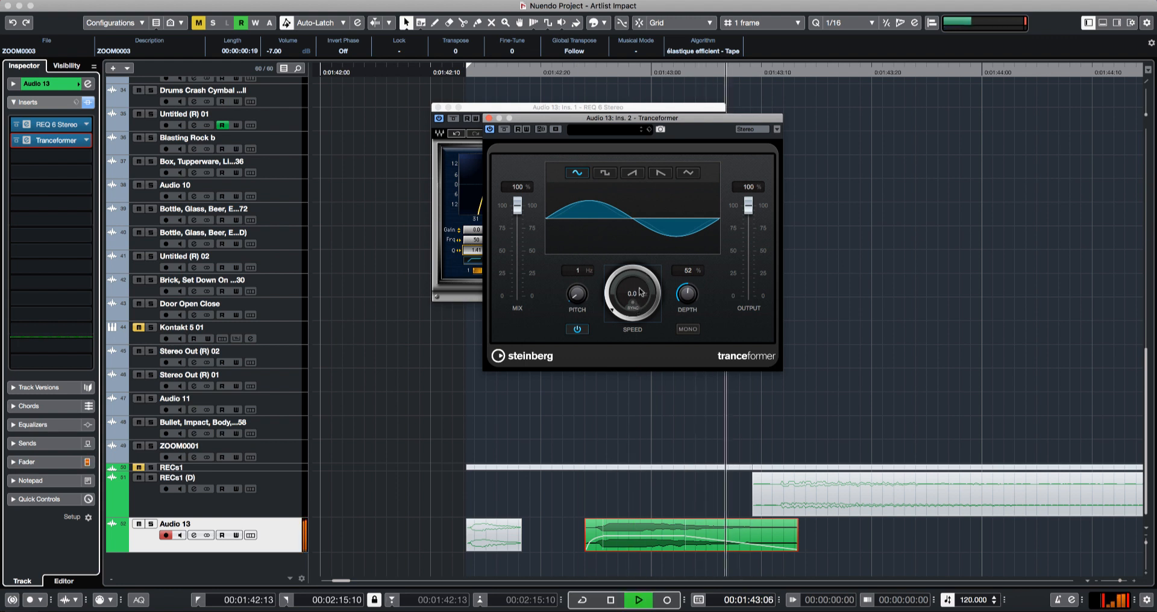
{"action": "key", "text": "space"}
{"action": "key", "text": "space"}
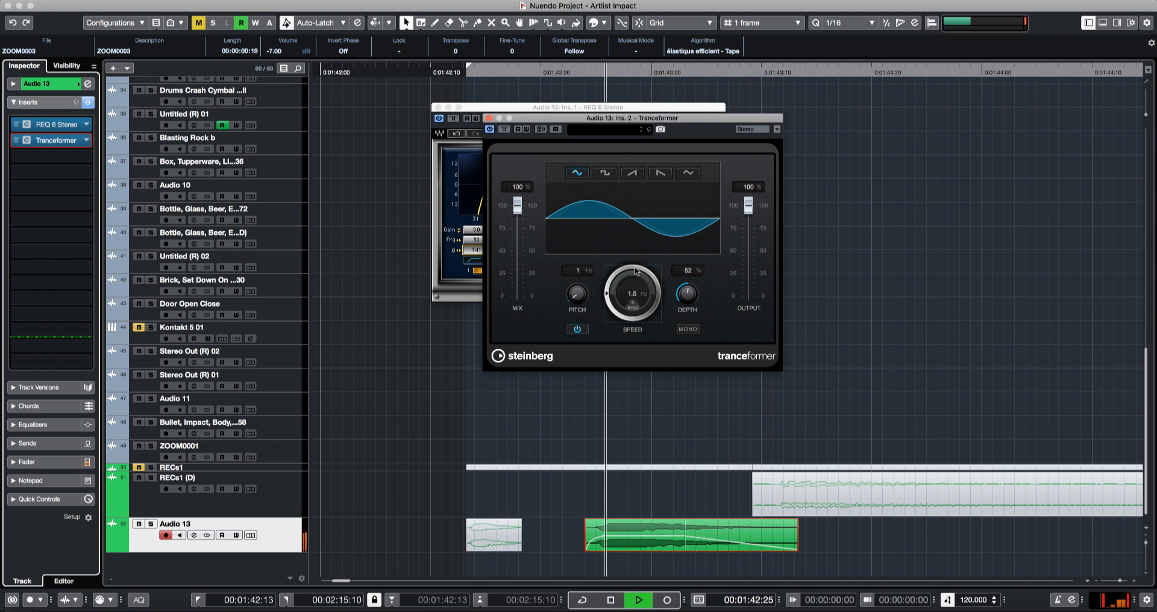
{"action": "key", "text": "space"}
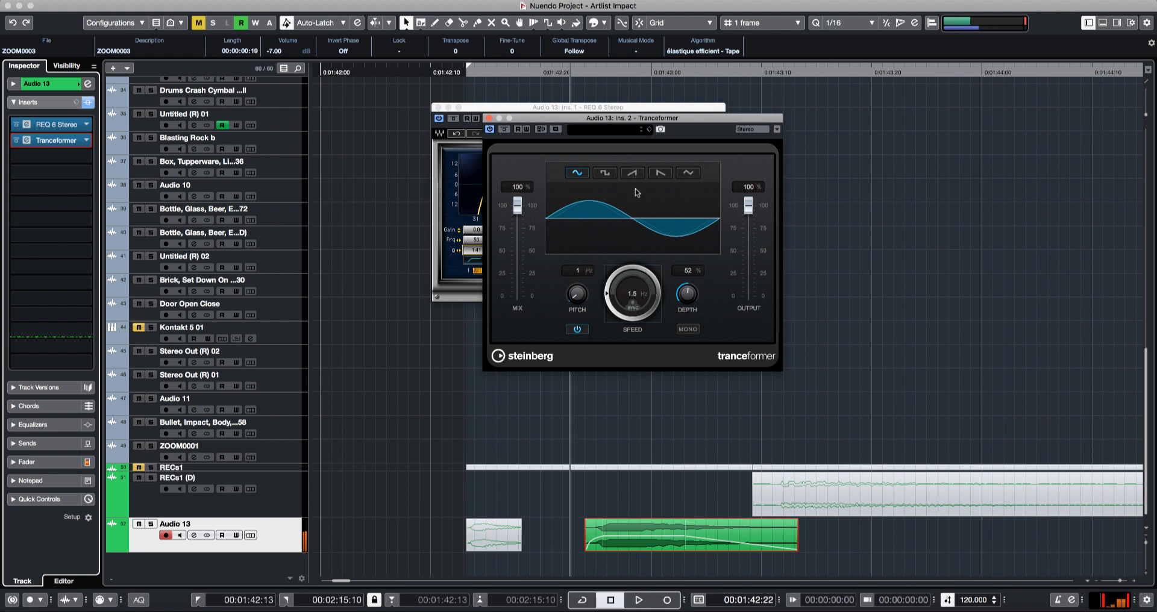
- Try the square waveform in the Tranceformer and audition the clip
{"action": "left_click", "coordinate": [607, 173]}
{"action": "key", "text": "space"}
{"action": "key", "text": "space"}
- Switch the Tranceformer's modulation waveform to the rising sawtooth and audition the clip
{"action": "left_click", "coordinate": [632, 173]}
{"action": "key", "text": "space"}
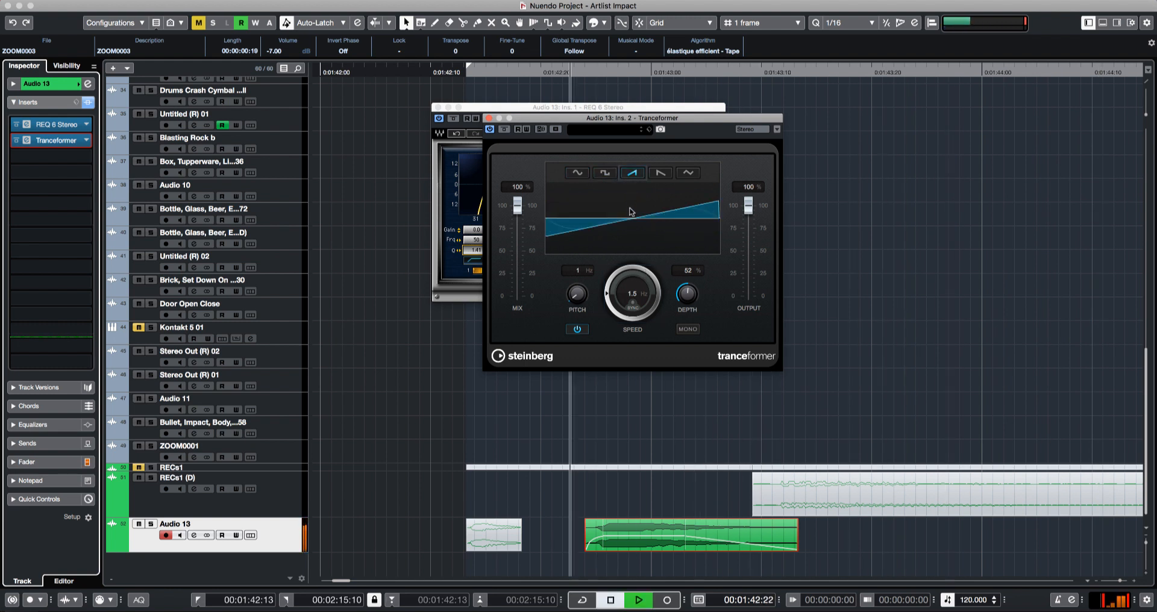
{"action": "key", "text": "space"}
{"action": "key", "text": "space"}
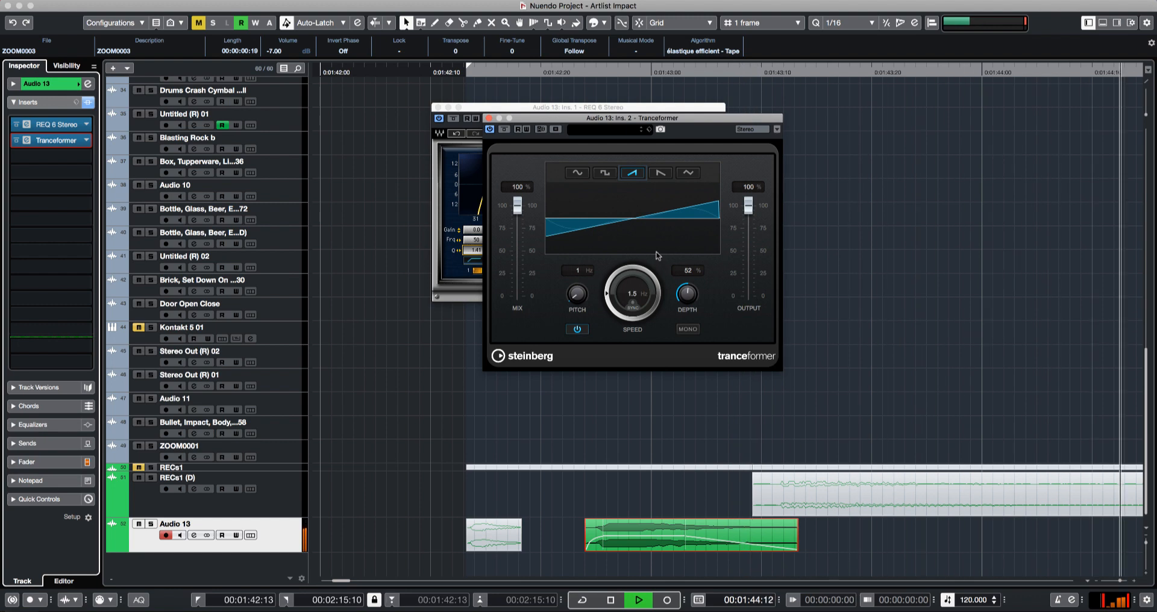
{"action": "key", "text": "space"}
{"action": "key", "text": "space"}
{"action": "key", "text": "space"}
{"action": "scroll", "coordinate": [830, 301], "scroll_direction": "up", "scroll_amount": 3}
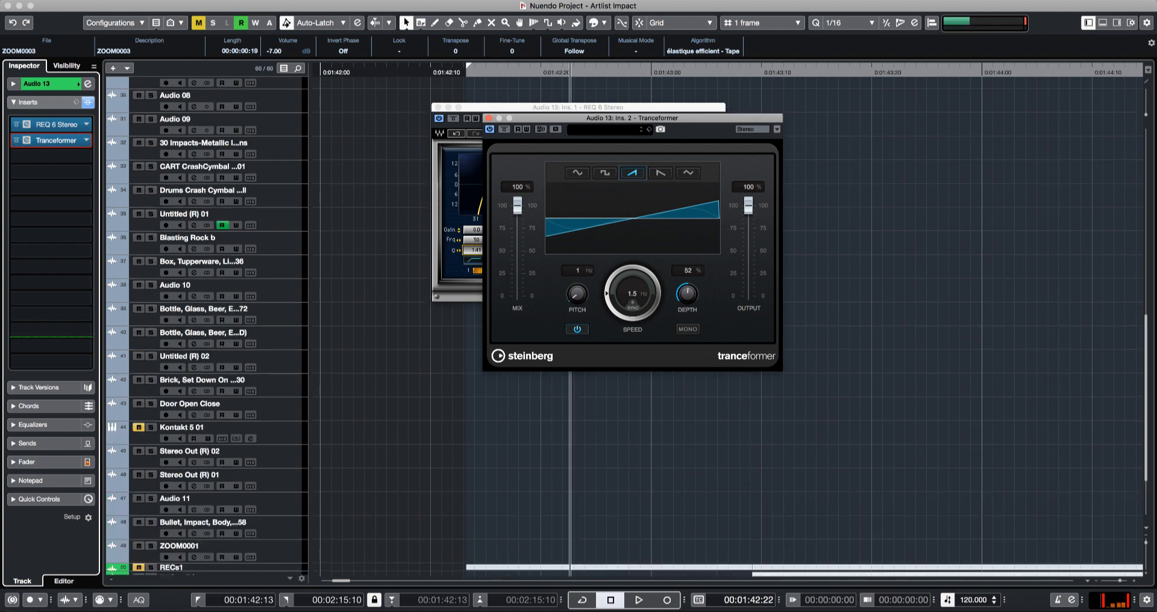
- Audition the Audio 13 clip repeatedly with the Tranceformer's rising sawtooth modulation
{"action": "scroll", "coordinate": [807, 359], "scroll_direction": "down", "scroll_amount": 3}
{"action": "key", "text": "space"}
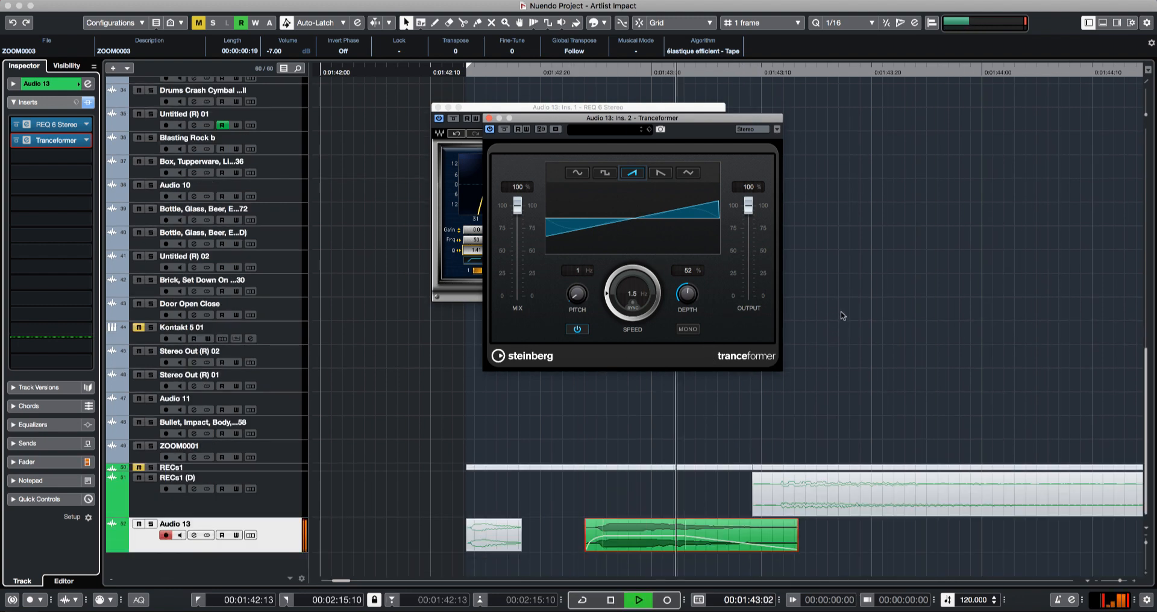
{"action": "key", "text": "space"}
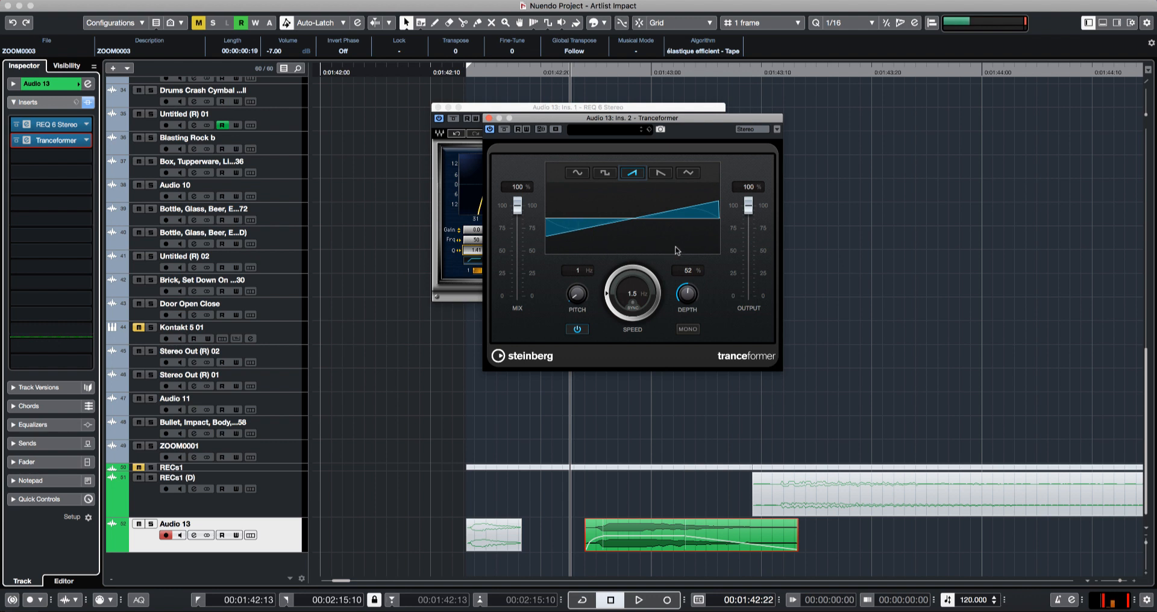
{"action": "key", "text": "space"}
{"action": "key", "text": "space"}
{"action": "key", "text": "space"}
{"action": "key", "text": "space"}
{"action": "key", "text": "space"}
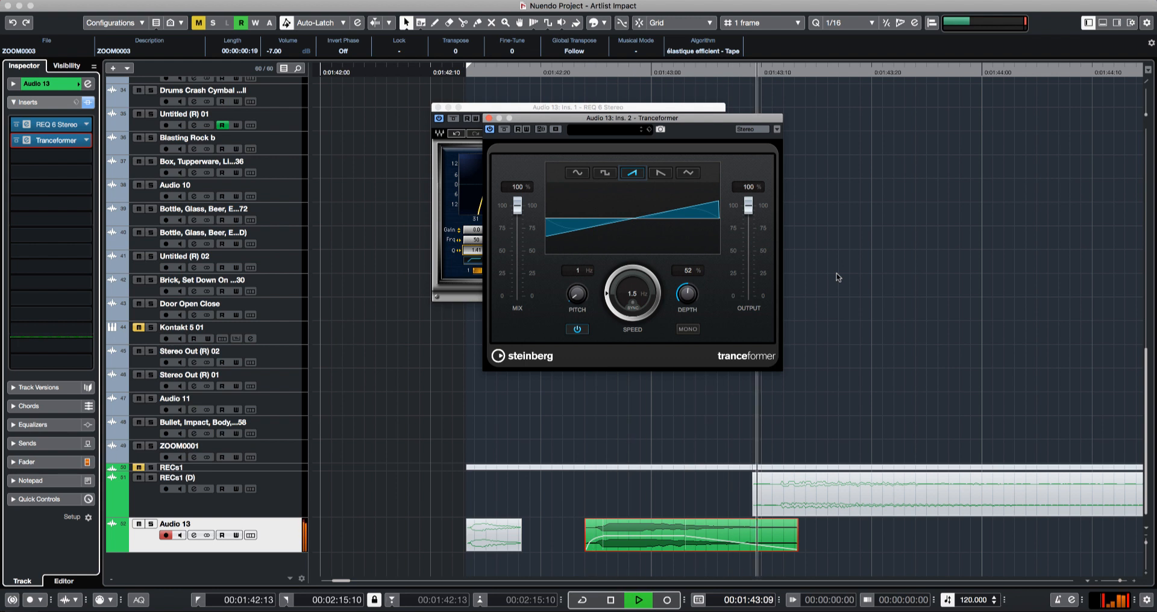
{"action": "key", "text": "space"}
{"action": "key", "text": "space"}
{"action": "key", "text": "space"}
{"action": "key", "text": "space"}
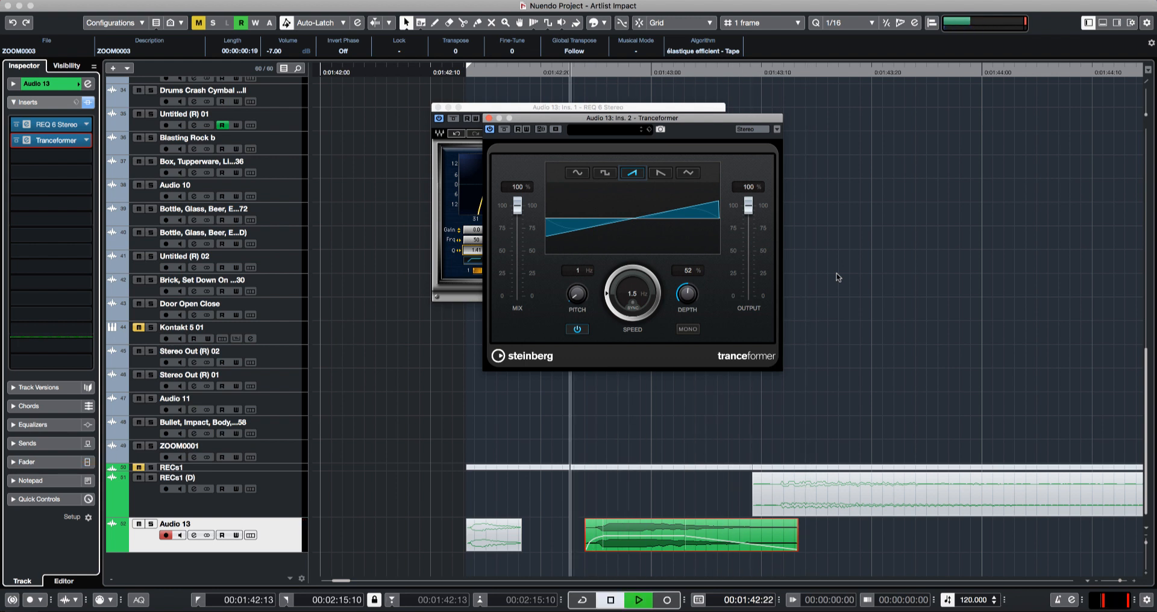
{"action": "key", "text": "space"}
{"action": "key", "text": "space"}
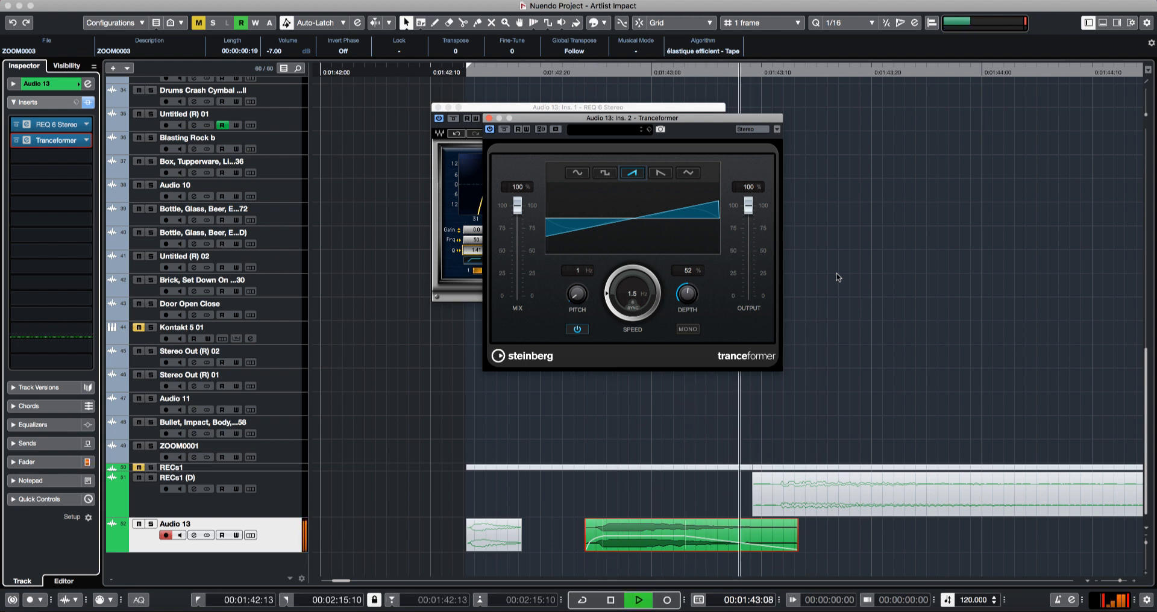
{"action": "key", "text": "space"}
- Place five spaced copies of the processed clip after the original on the Audio 13 track
{"action": "key", "text": "g"}
{"action": "key", "text": "g"}
{"action": "key", "text": "g"}
{"action": "key", "text": "g"}
{"action": "key", "text": "g"}
{"action": "key", "text": "g"}
{"action": "key", "text": "g"}
{"action": "key", "text": "g"}
{"action": "key", "text": "g"}
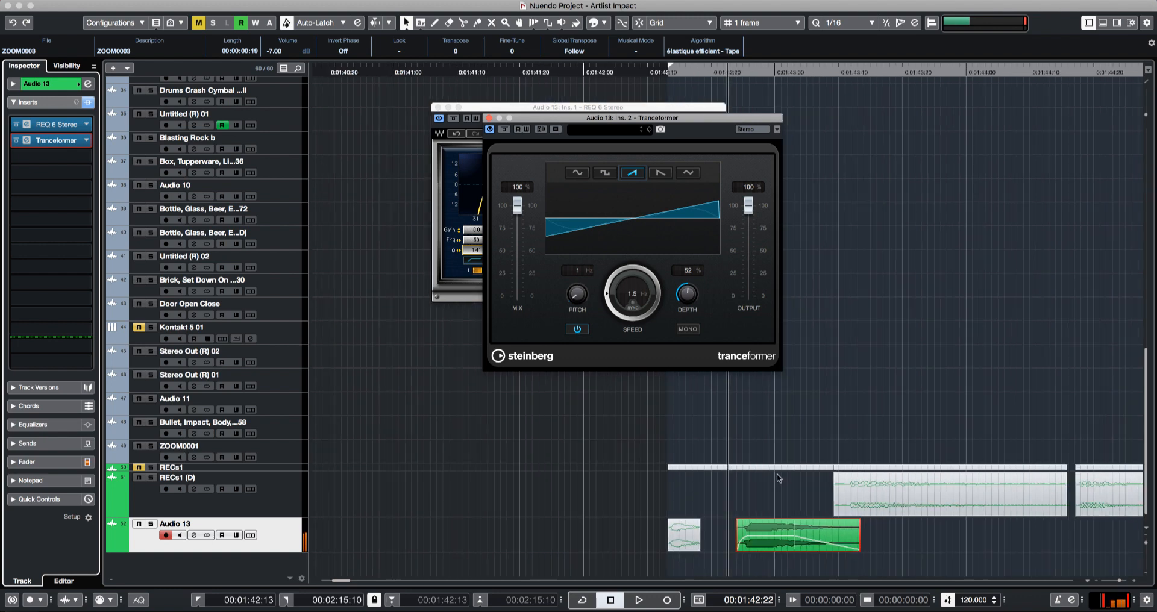
{"action": "key", "text": "h"}
{"action": "key", "text": "h"}
{"action": "left_click_drag", "start_coordinate": [744, 537], "coordinate": [1042, 533]}
{"action": "scroll", "coordinate": [928, 382], "scroll_direction": "right", "scroll_amount": 4}
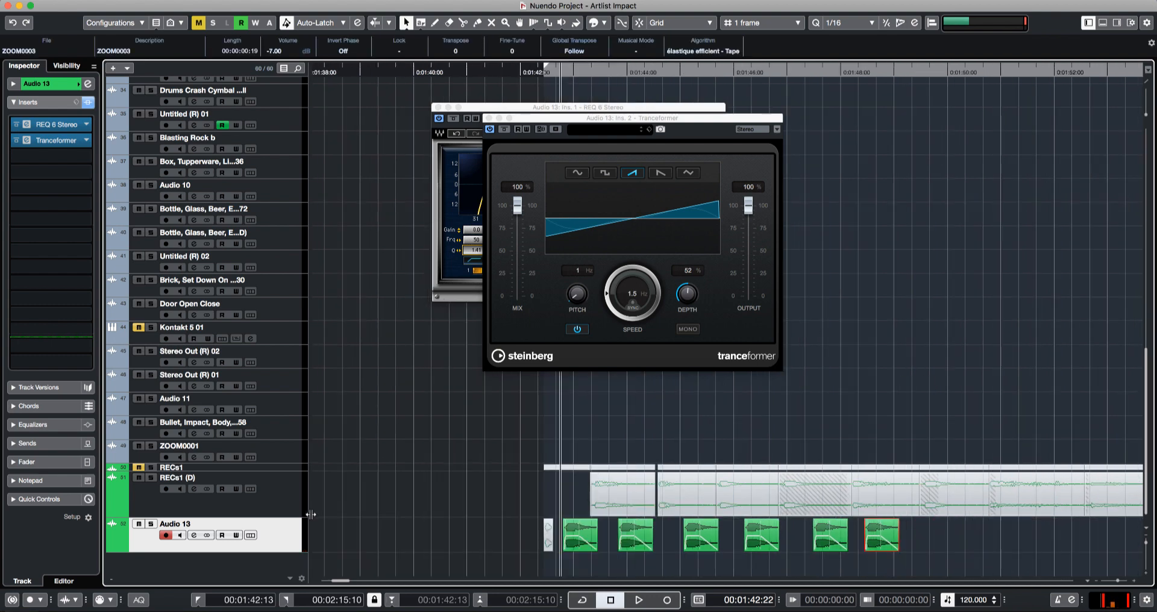
- Add one stereo audio track below Audio 13
{"action": "right_click", "coordinate": [290, 534]}
{"action": "mouse_move", "coordinate": [342, 538]}
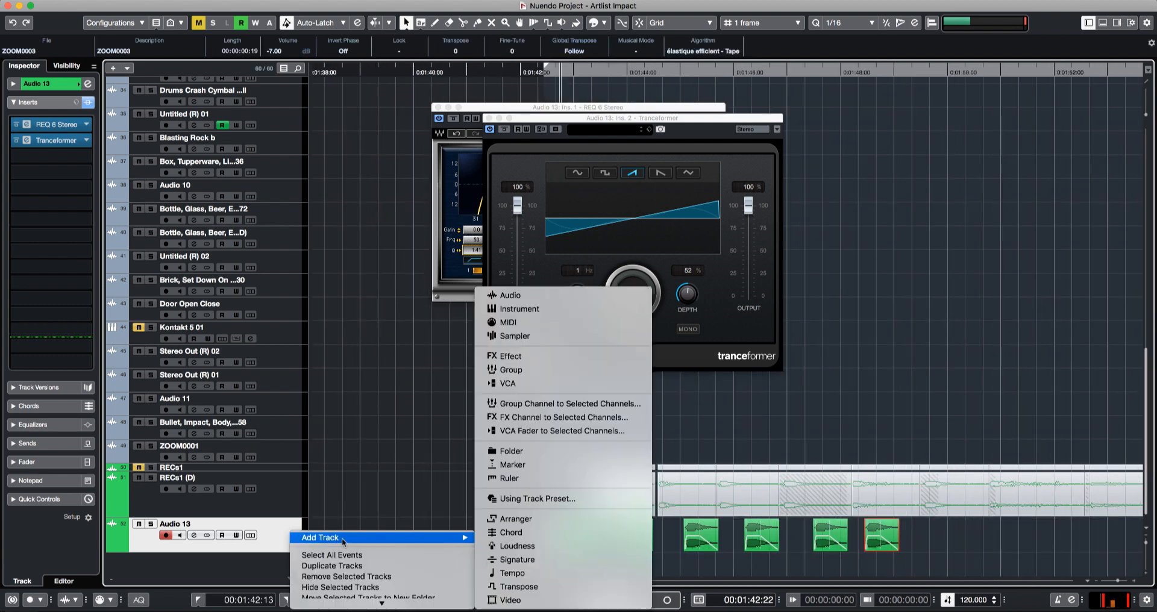
{"action": "left_click", "coordinate": [562, 296]}
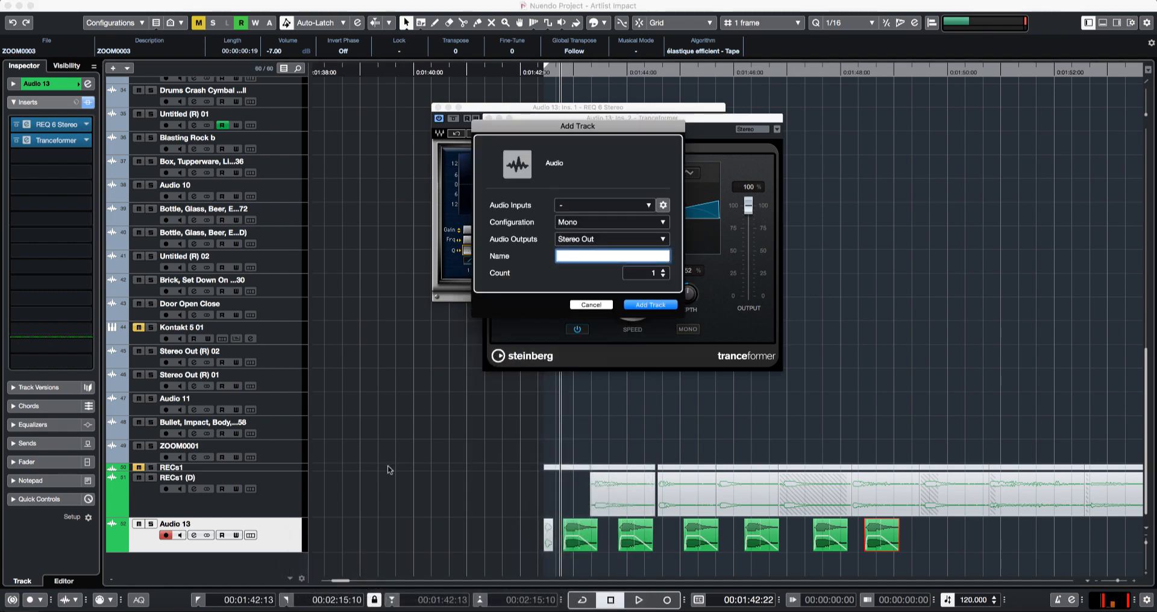
{"action": "left_click", "coordinate": [592, 223]}
{"action": "left_click", "coordinate": [594, 241]}
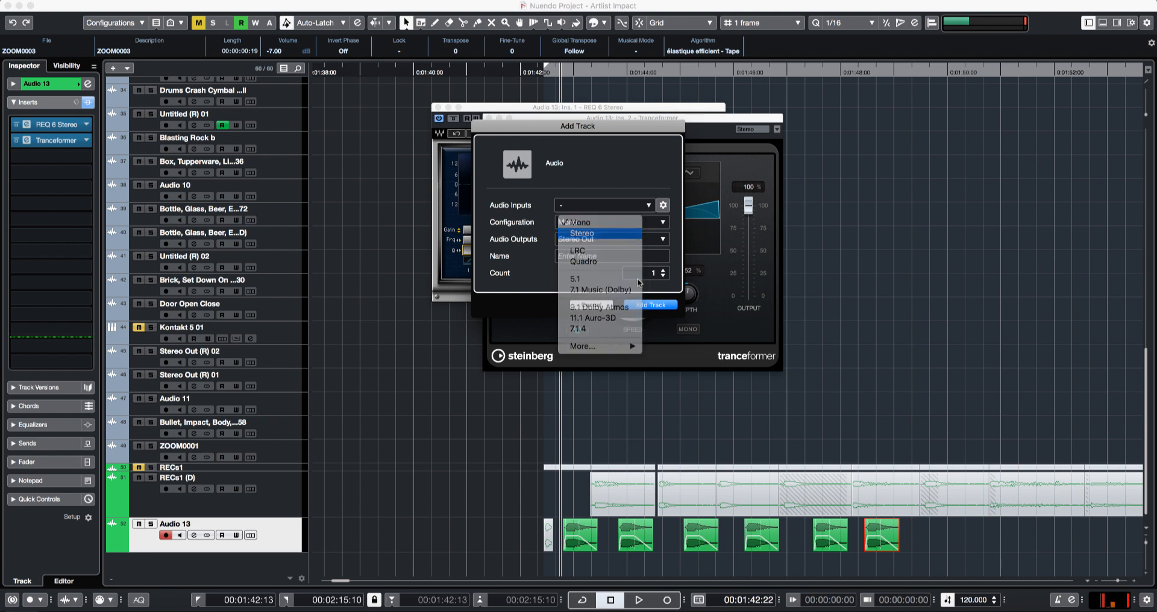
{"action": "left_click", "coordinate": [653, 306]}
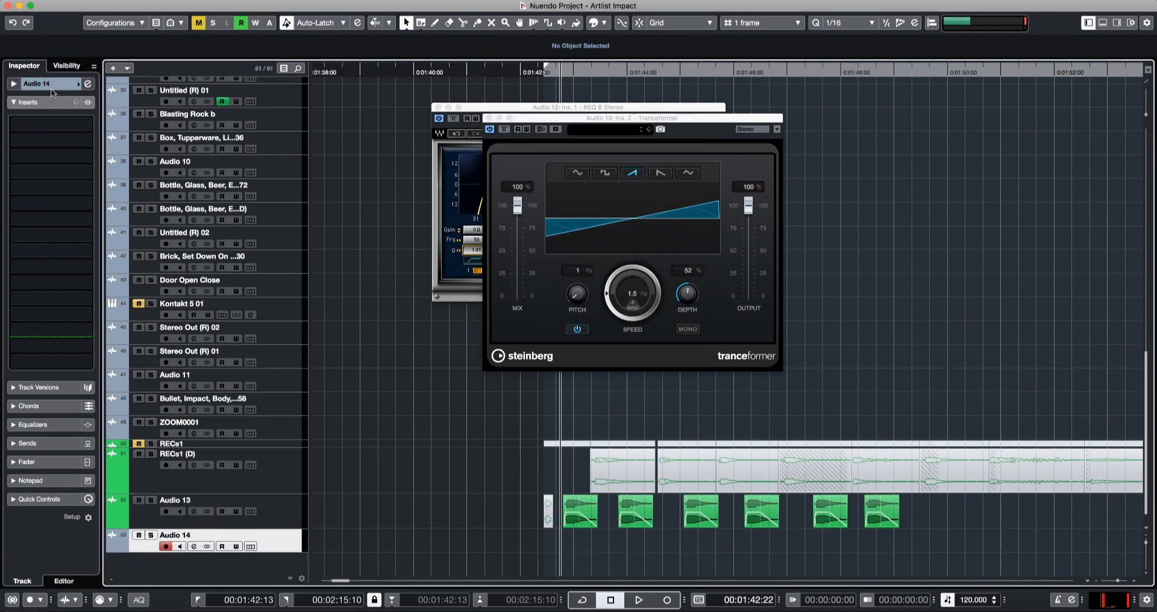
- Route Audio 14's output to No Bus and its input from the Stereo Out output
{"action": "left_click", "coordinate": [51, 84]}
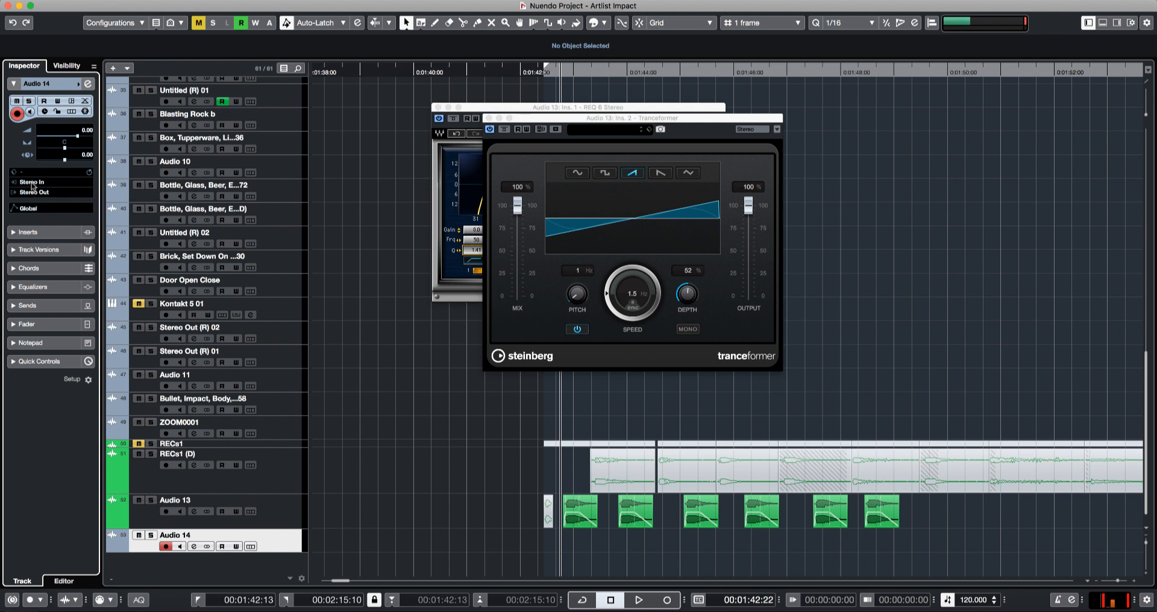
{"action": "left_click", "coordinate": [35, 193]}
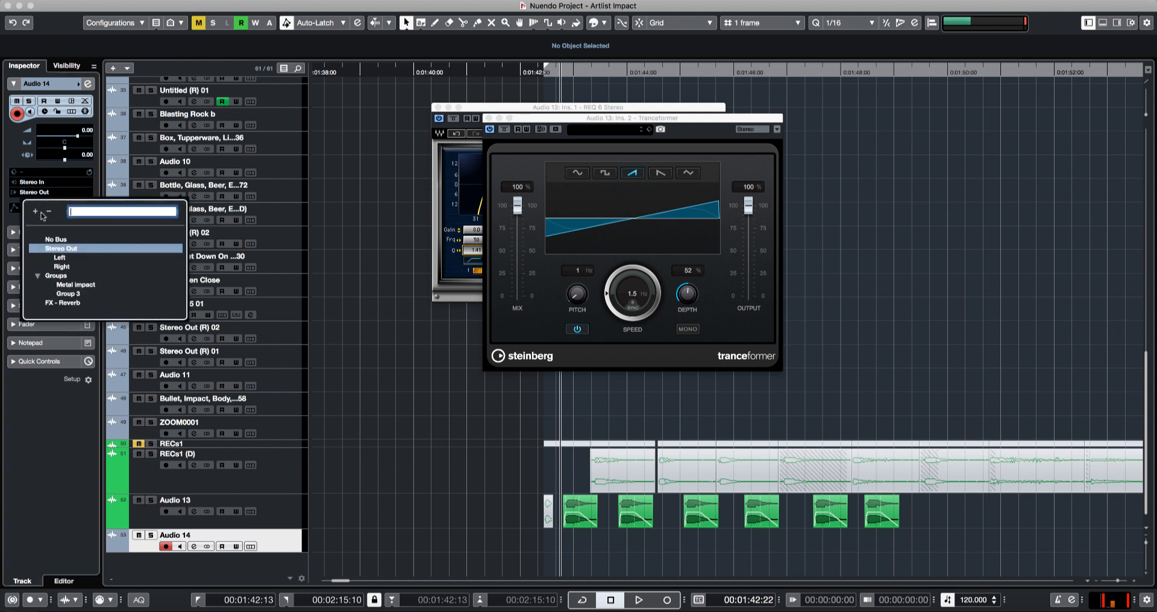
{"action": "left_click", "coordinate": [56, 240]}
{"action": "left_click", "coordinate": [53, 183]}
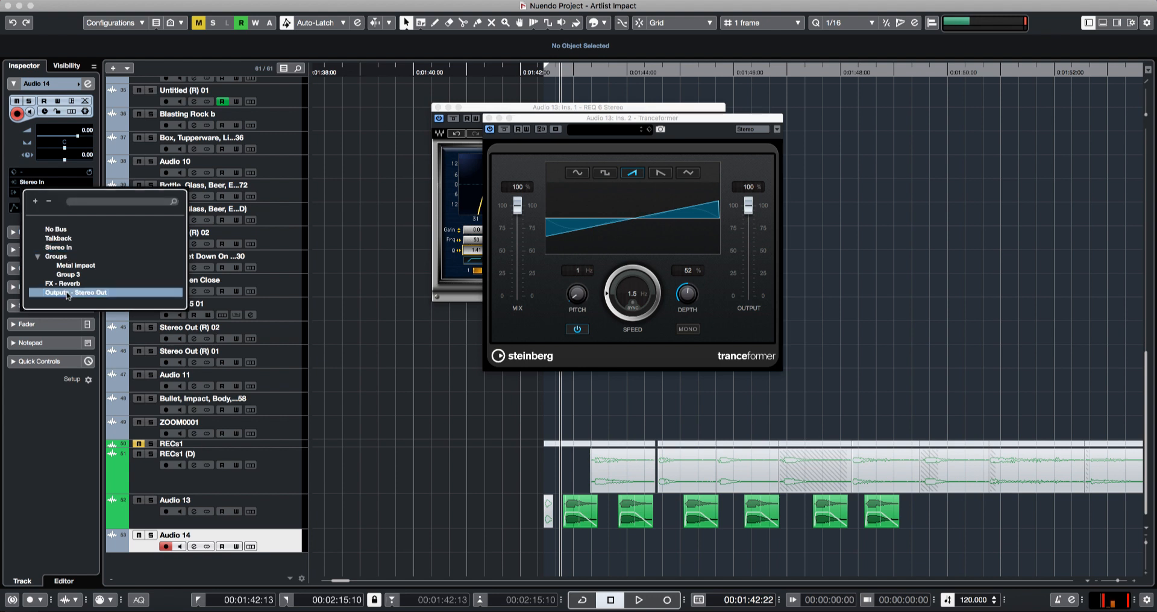
{"action": "left_click", "coordinate": [68, 293]}
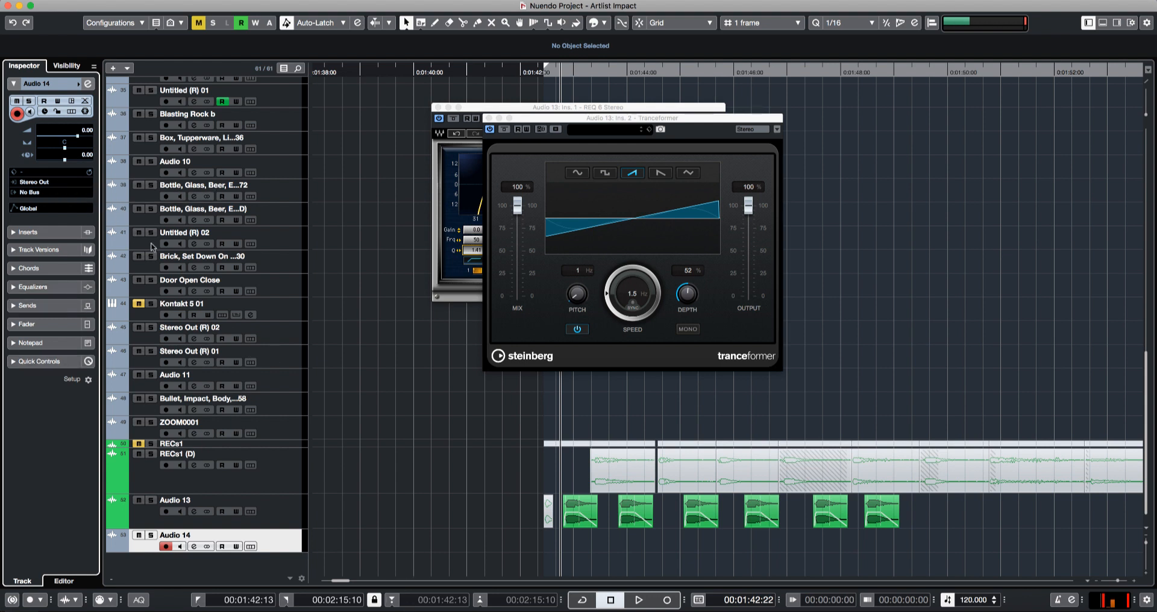
- Solo Audio 14 and Audio 13, discarding the test take, and record the six rising-sawtooth hits onto Audio 14
{"action": "left_click", "coordinate": [150, 536]}
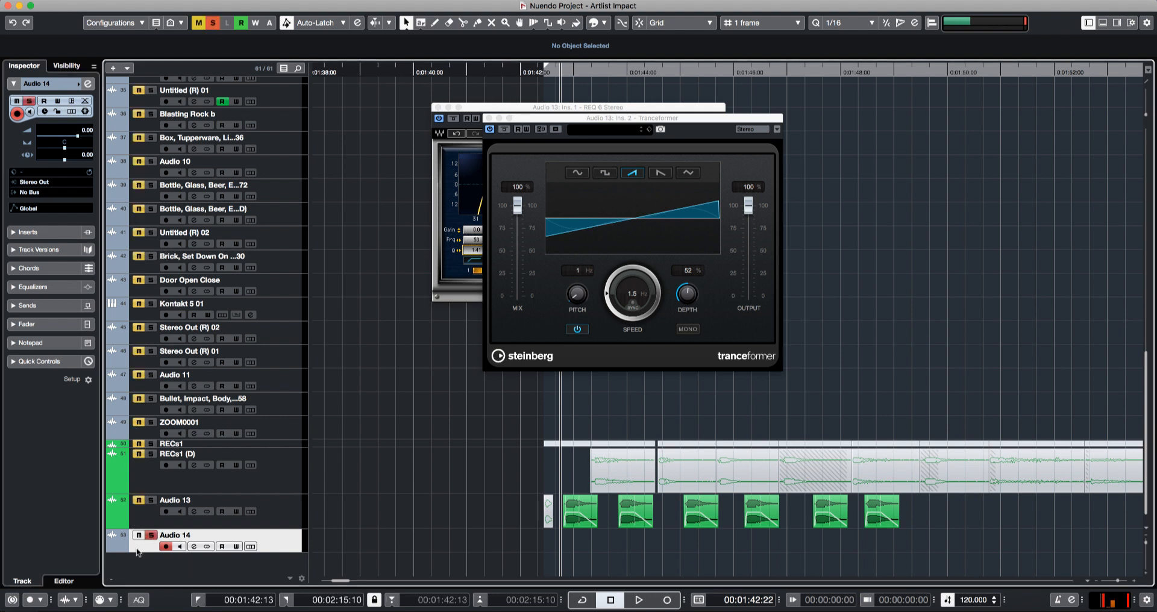
{"action": "key", "text": "KP_Multiply"}
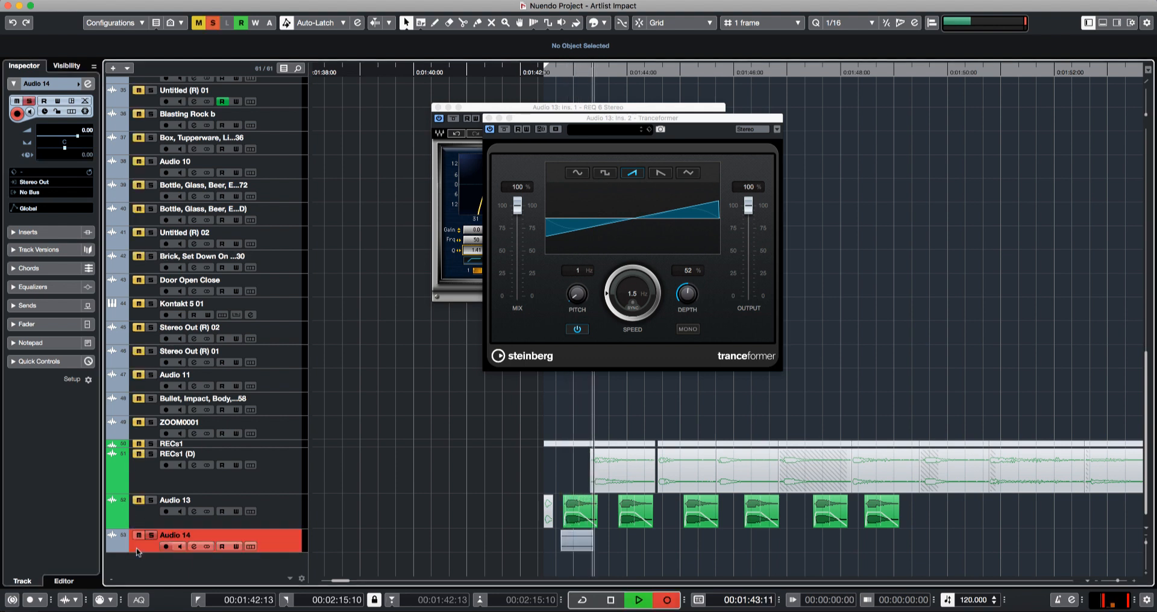
{"action": "key", "text": "space"}
{"action": "left_click", "coordinate": [150, 500]}
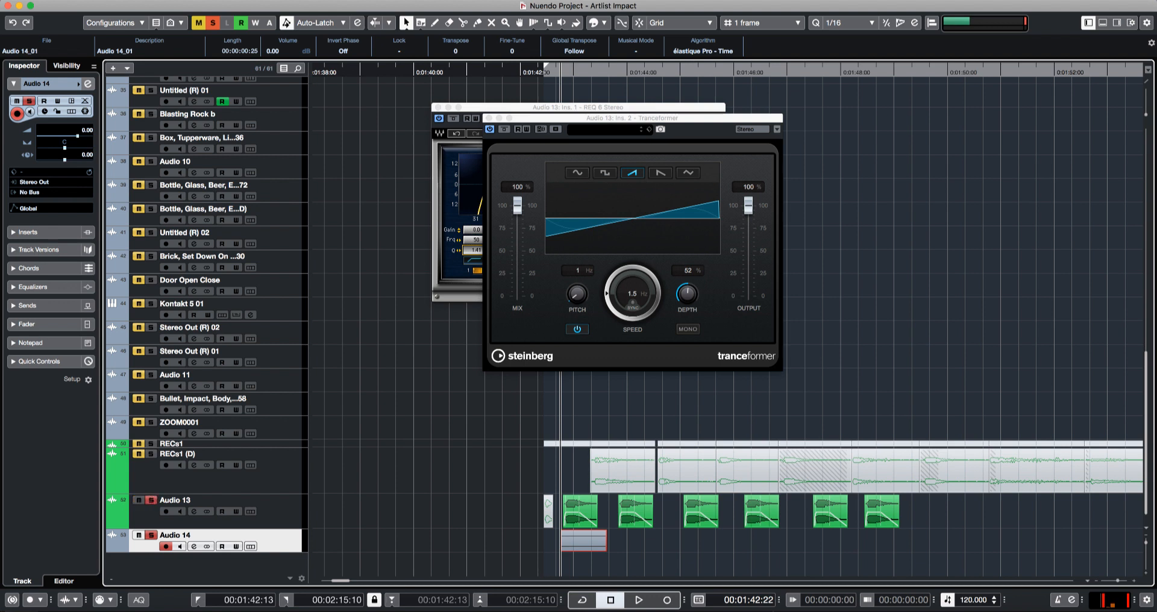
{"action": "key", "text": "Delete"}
{"action": "key", "text": "KP_Multiply"}
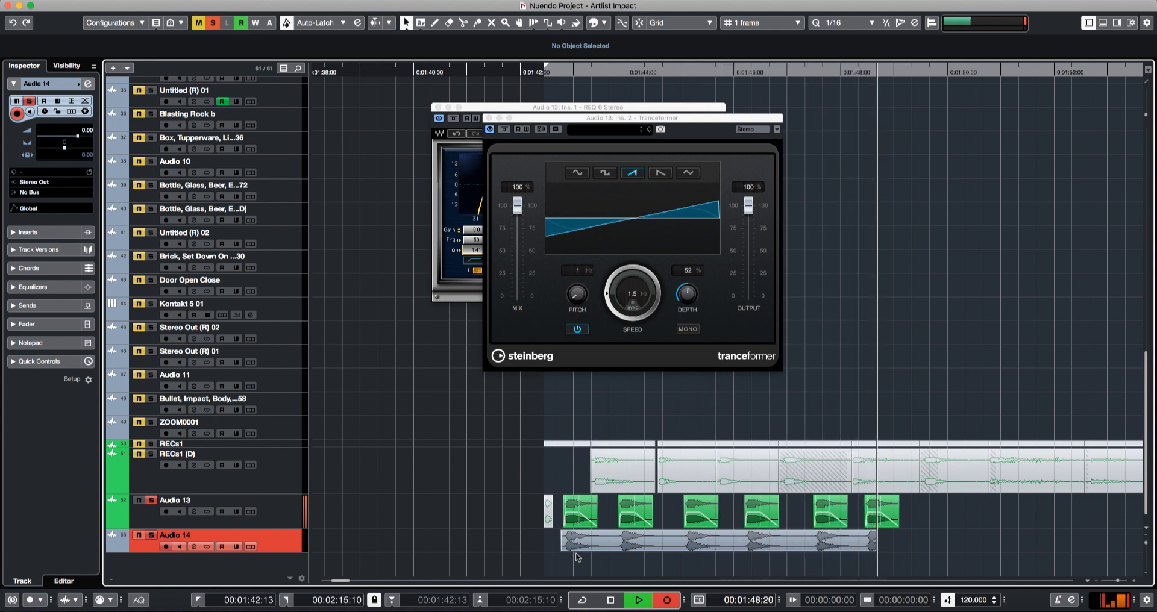
{"action": "key", "text": "space"}
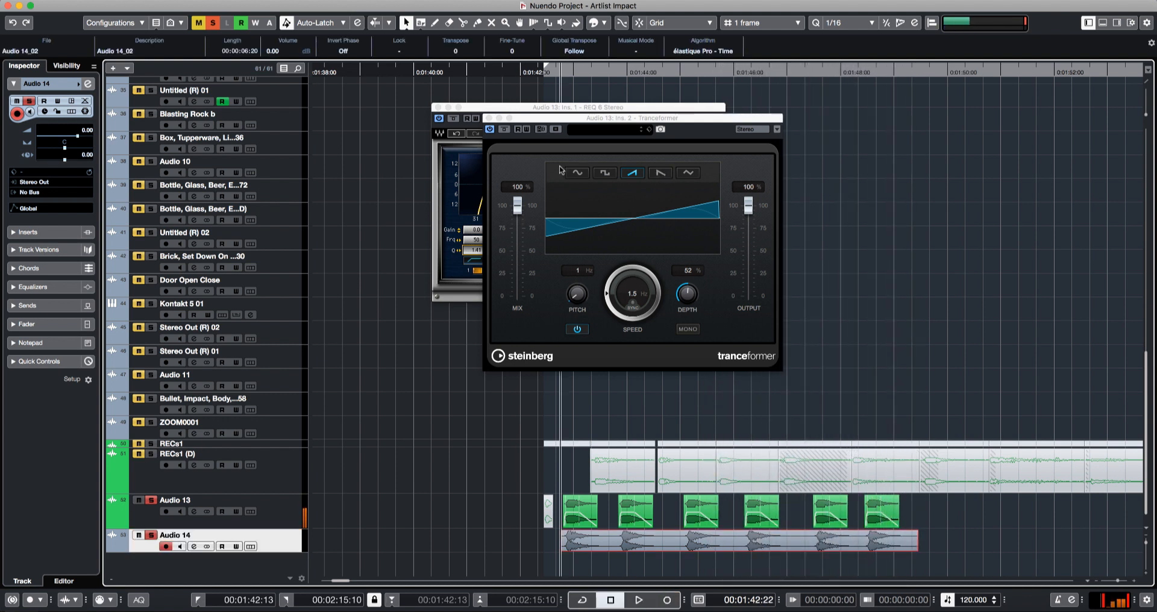
- Switch the Tranceformer to the triangle waveform and record another pass of the six hits onto Audio 14
{"action": "left_click", "coordinate": [668, 176]}
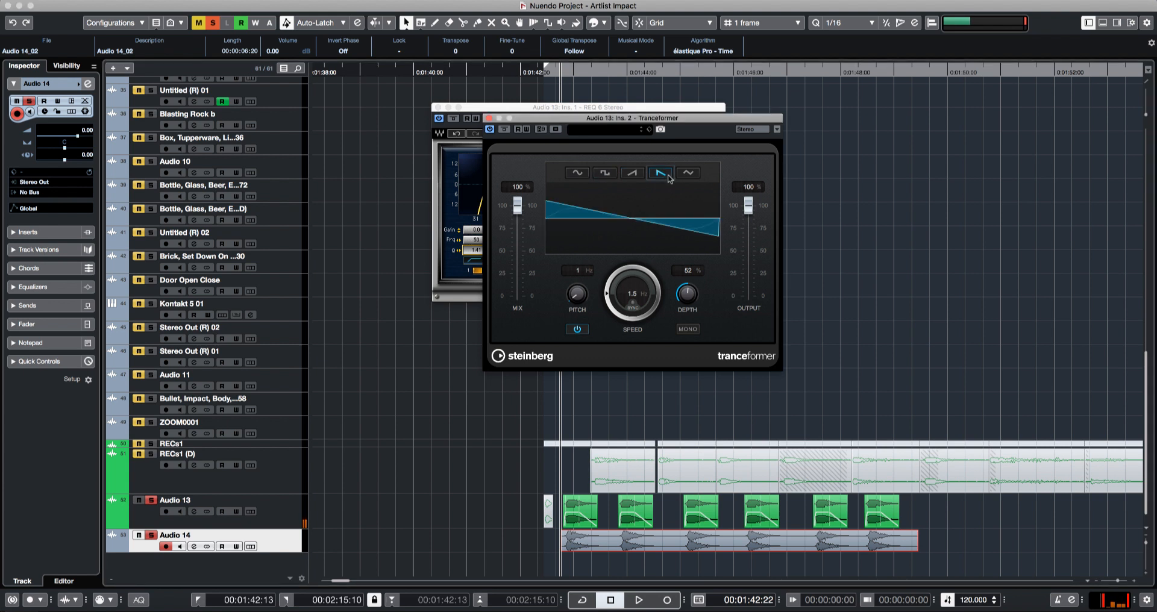
{"action": "left_click", "coordinate": [691, 173]}
{"action": "key", "text": "KP_Multiply"}
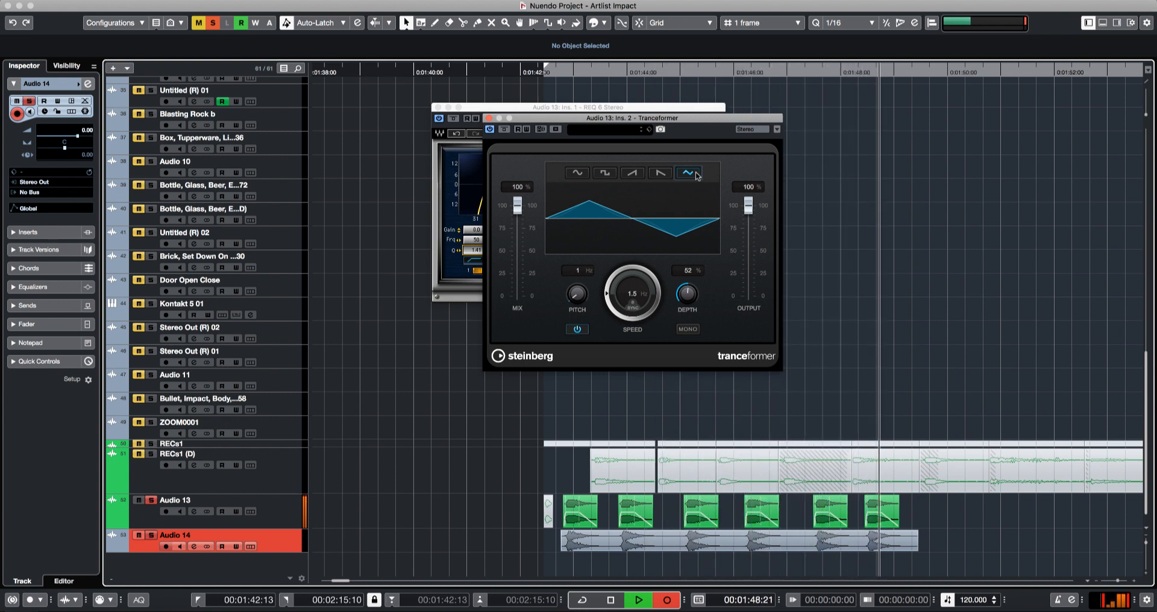
{"action": "key", "text": "space"}
- Switch the Tranceformer to the sine waveform and record a further pass of the hits onto Audio 14
{"action": "left_click", "coordinate": [577, 173]}
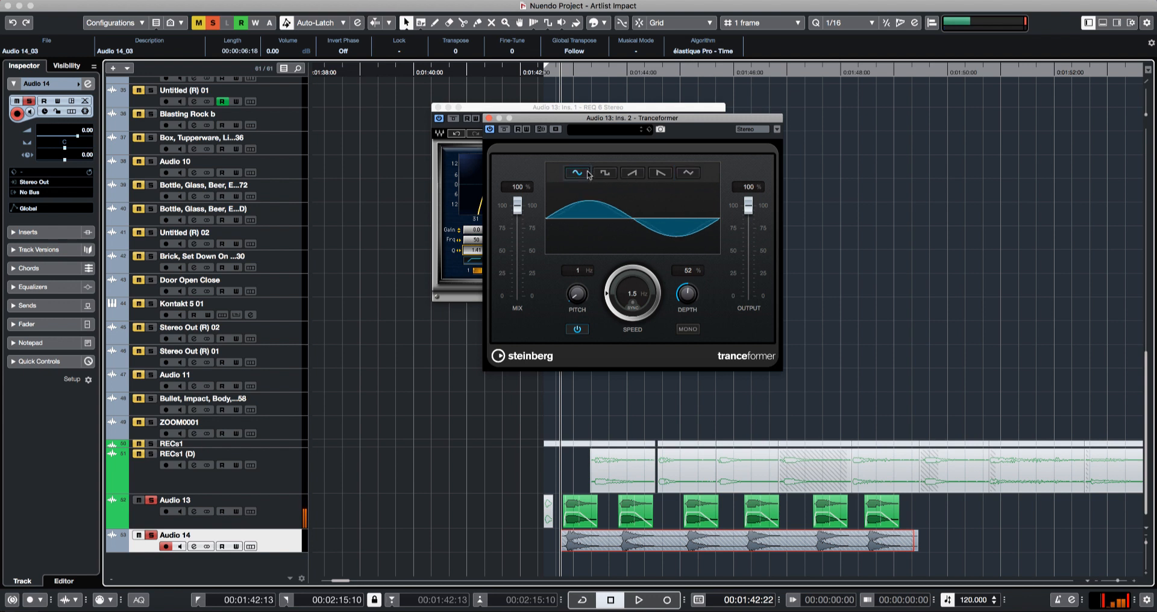
{"action": "key", "text": "KP_Multiply"}
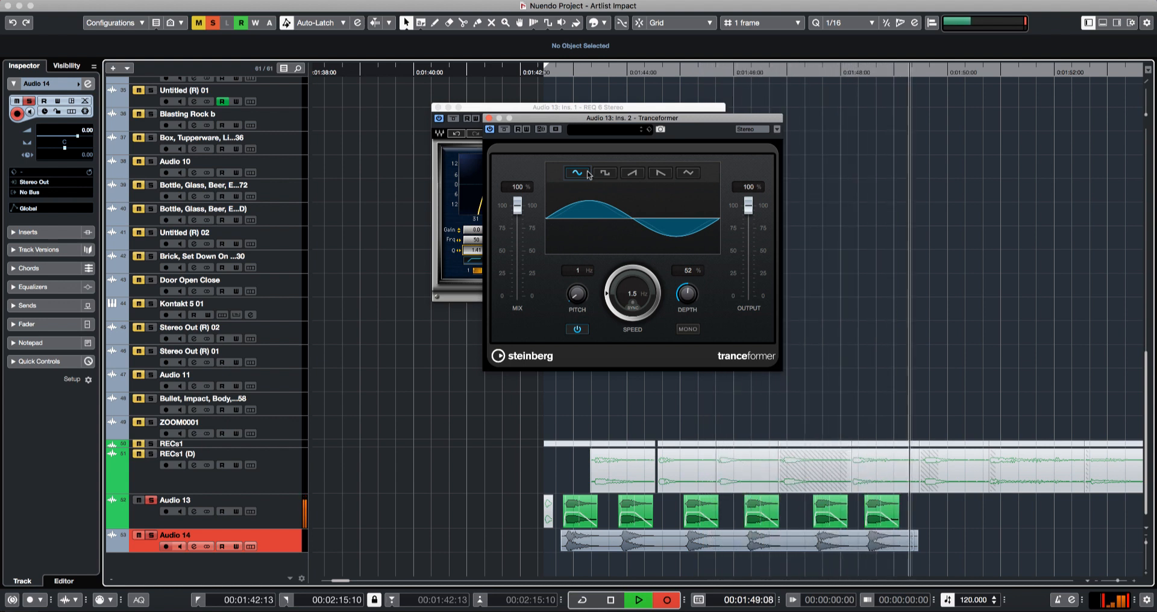
{"action": "key", "text": "space"}
- Switch to REAPER to check its running recording, and return to Nuendo
{"action": "left_click", "coordinate": [1103, 610]}
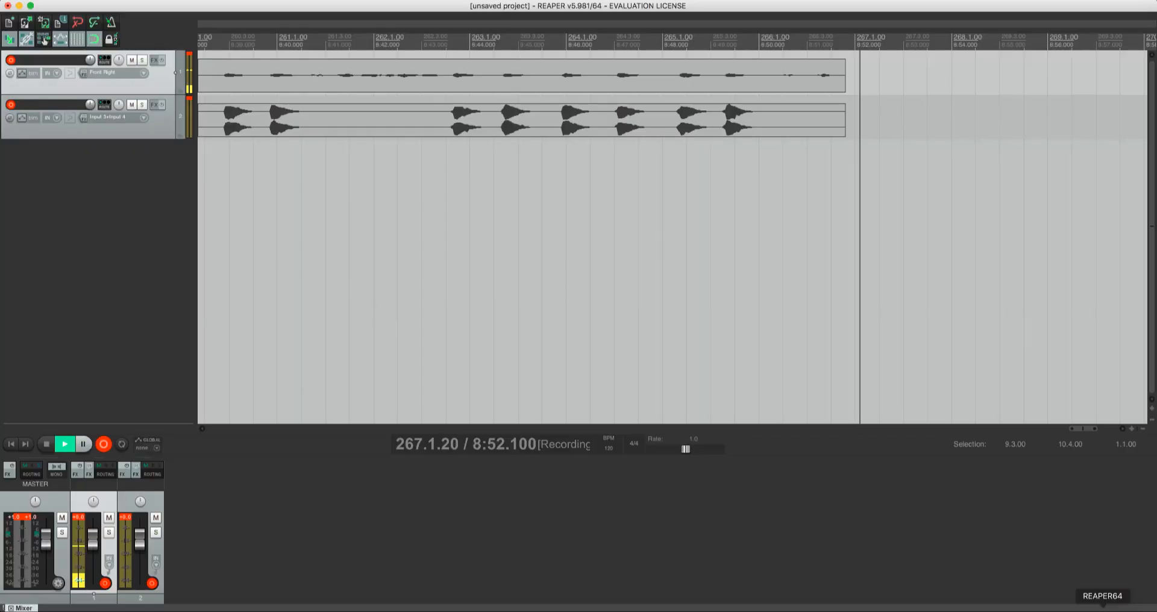
{"action": "key", "text": "super+Tab"}
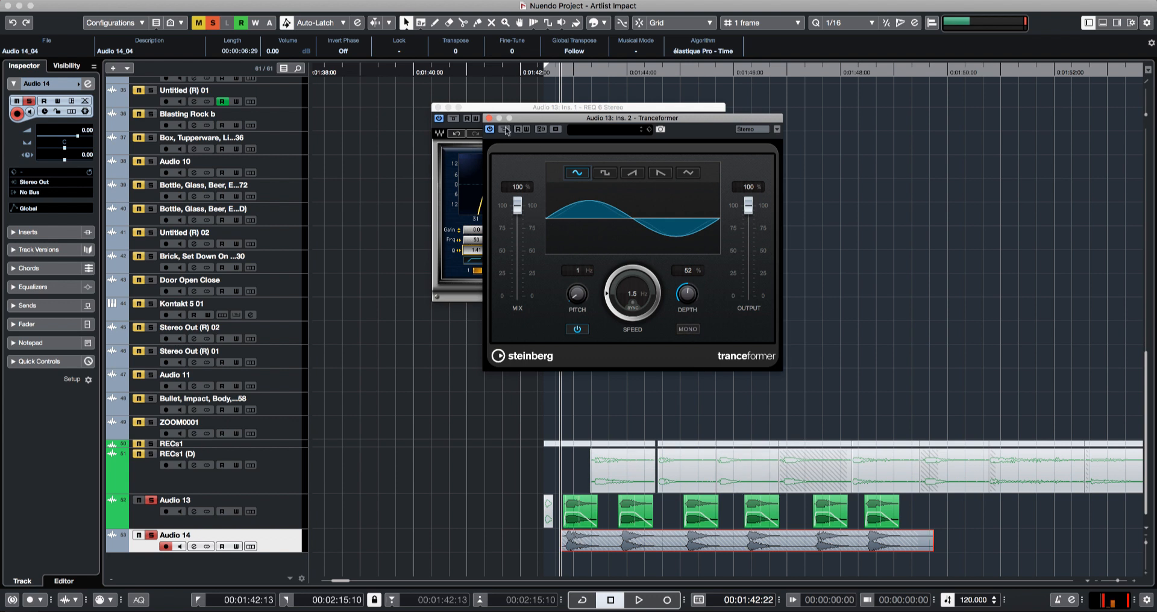
- Delete the five extra clip copies on Audio 13 and remove the Tranceformer from the track's inserts
{"action": "left_click", "coordinate": [489, 119]}
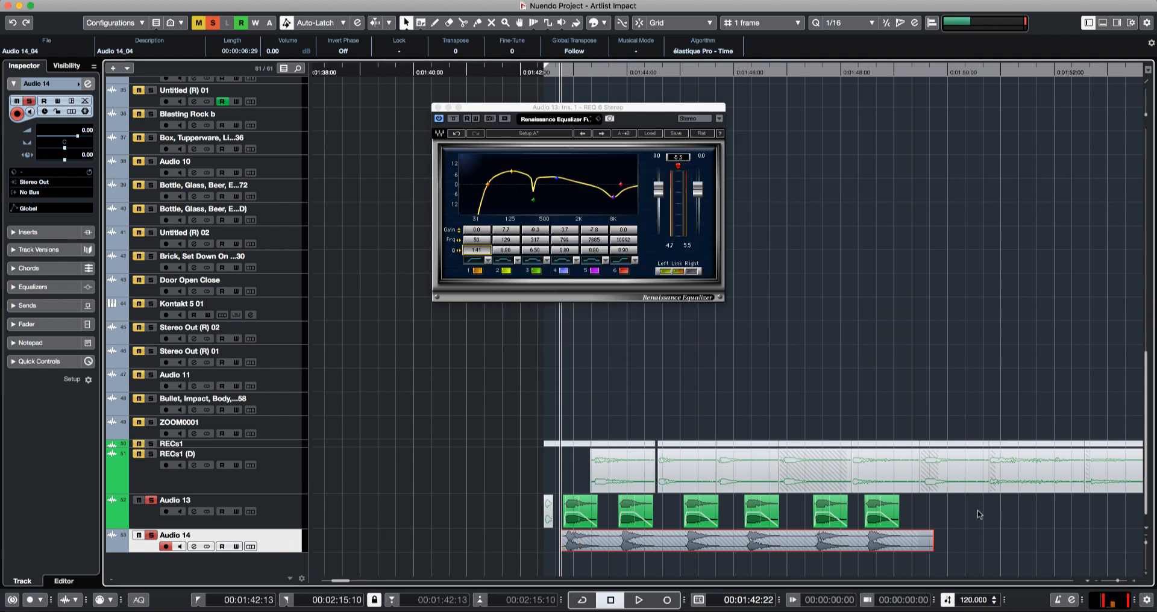
{"action": "left_click_drag", "start_coordinate": [979, 514], "coordinate": [624, 514]}
{"action": "key", "text": "Delete"}
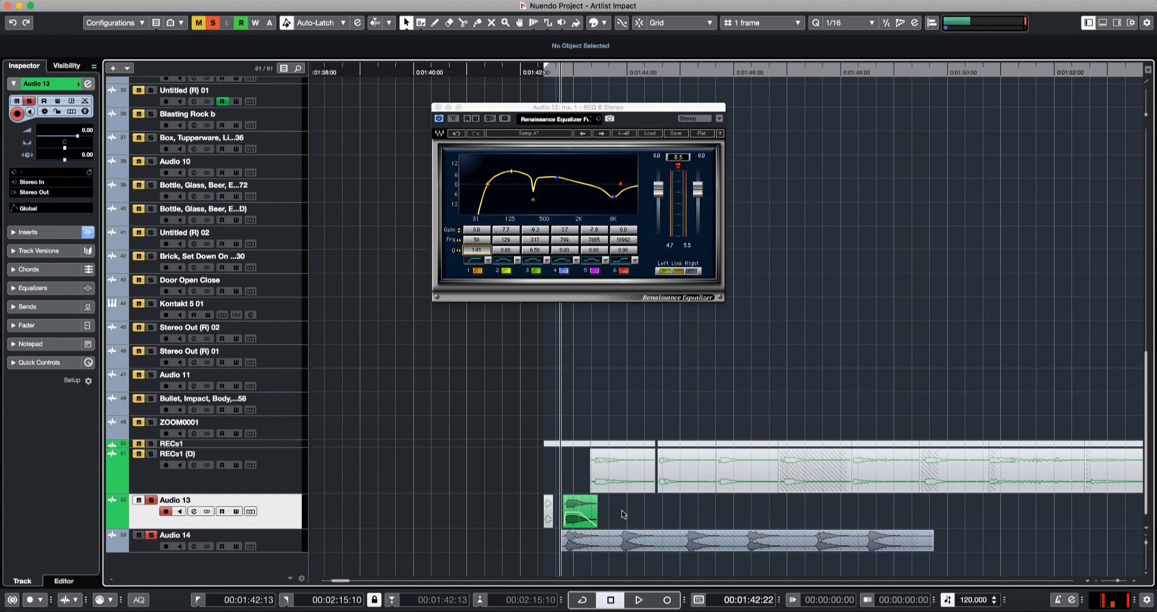
{"action": "left_click", "coordinate": [48, 237]}
{"action": "left_click_drag", "start_coordinate": [53, 139], "coordinate": [347, 181]}
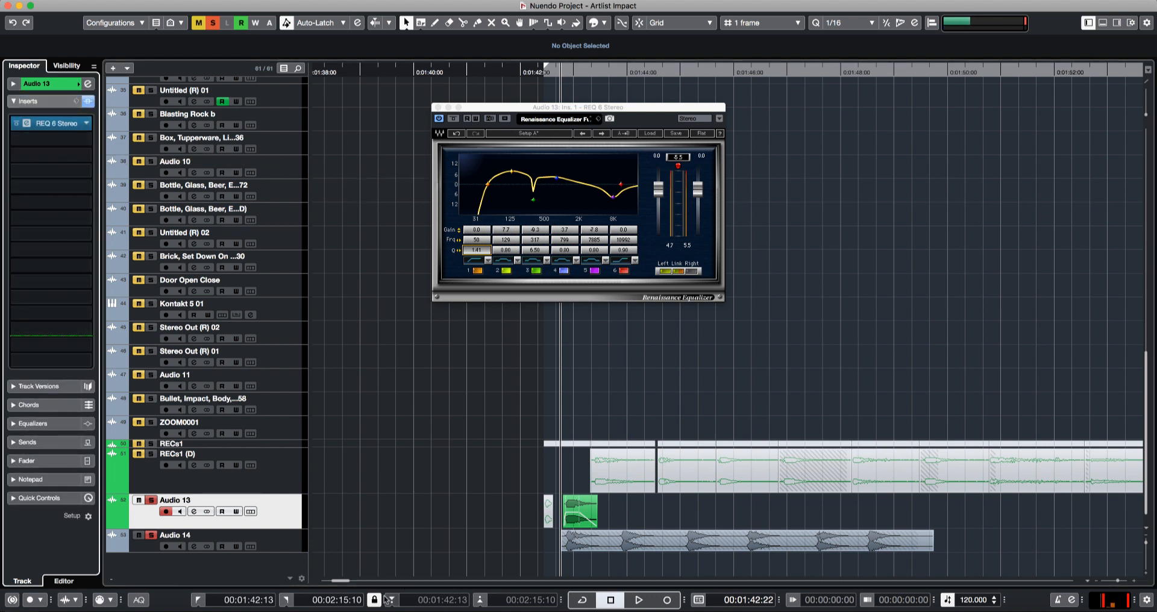
- Show Audio 14's lanes and move the Lane 3 and Lane 2 takes onto separate new tracks below it
{"action": "key", "text": "Down"}
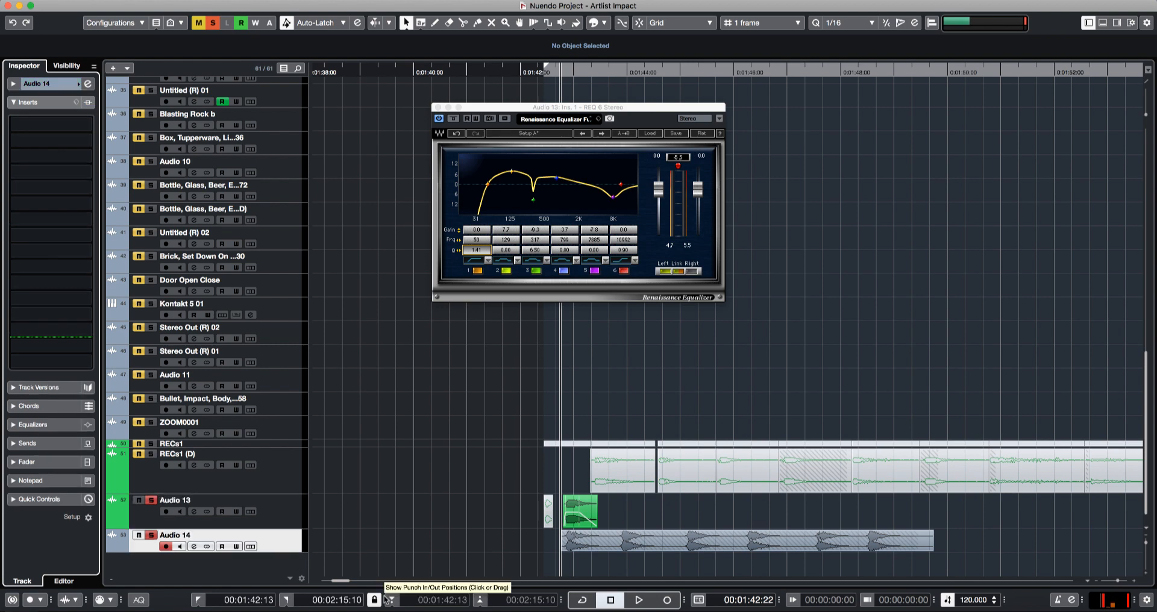
{"action": "key", "text": "shift+l"}
{"action": "scroll", "coordinate": [746, 388], "scroll_direction": "down", "scroll_amount": 4}
{"action": "scroll", "coordinate": [738, 410], "scroll_direction": "up", "scroll_amount": 4}
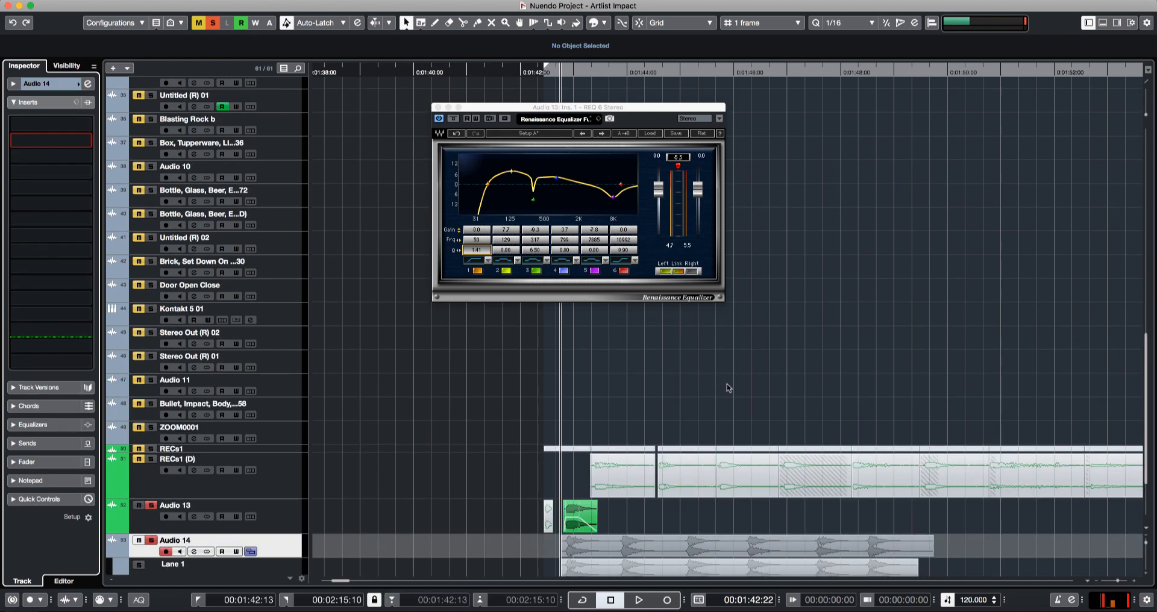
{"action": "scroll", "coordinate": [728, 387], "scroll_direction": "down", "scroll_amount": 4}
{"action": "left_click_drag", "start_coordinate": [711, 526], "coordinate": [699, 559]}
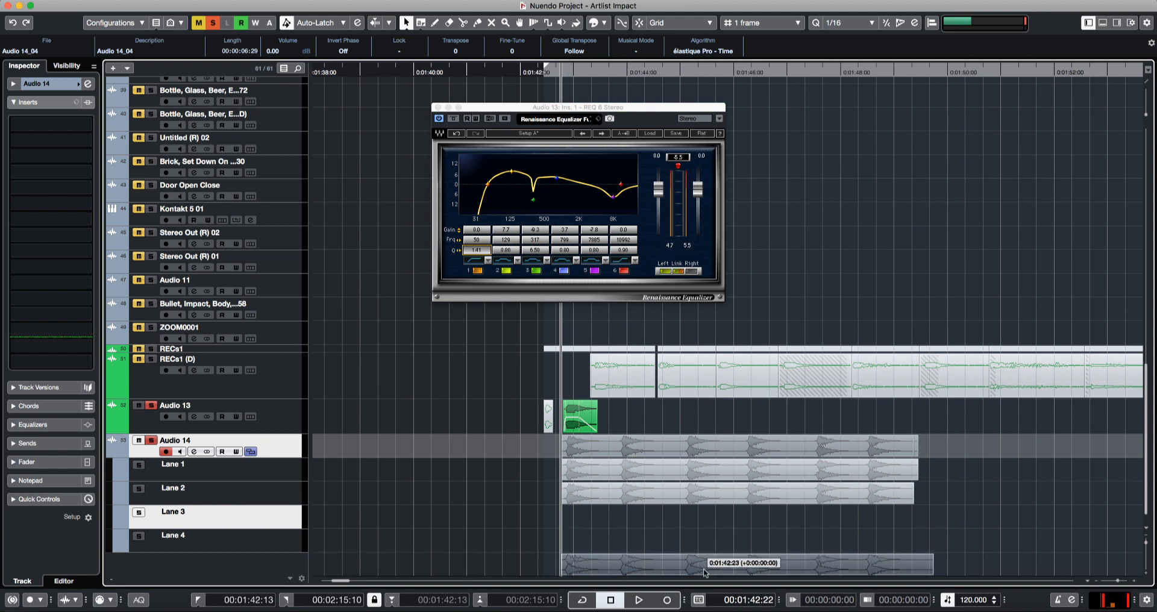
{"action": "left_click_drag", "start_coordinate": [702, 493], "coordinate": [697, 570]}
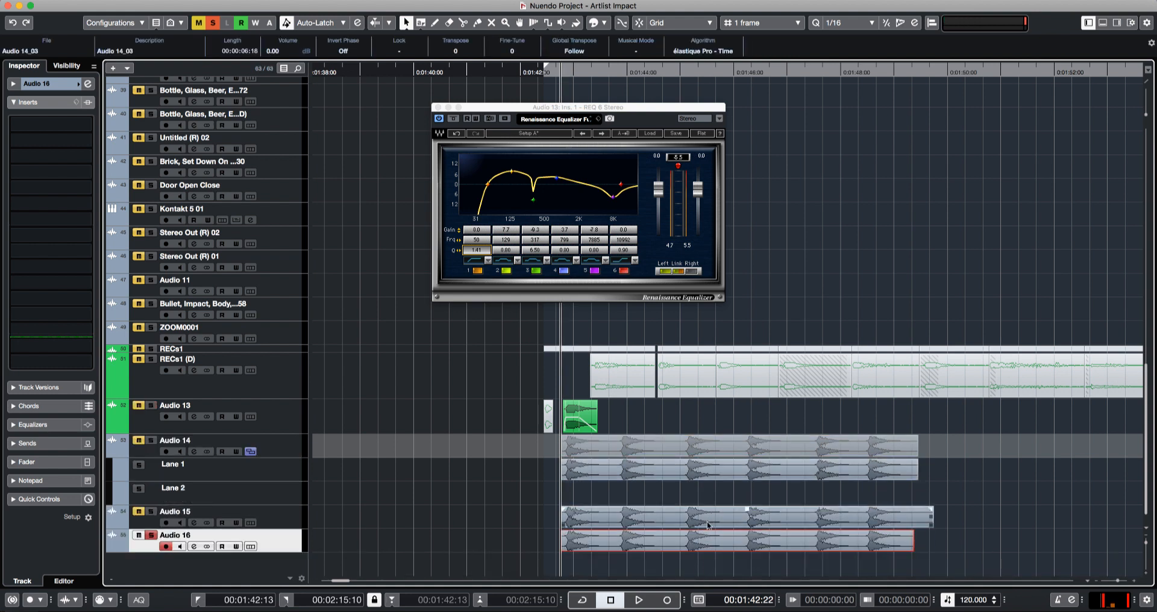
- Hide Audio 14's lanes and move the Audio 15 track below Audio 16
{"action": "left_click", "coordinate": [250, 453]}
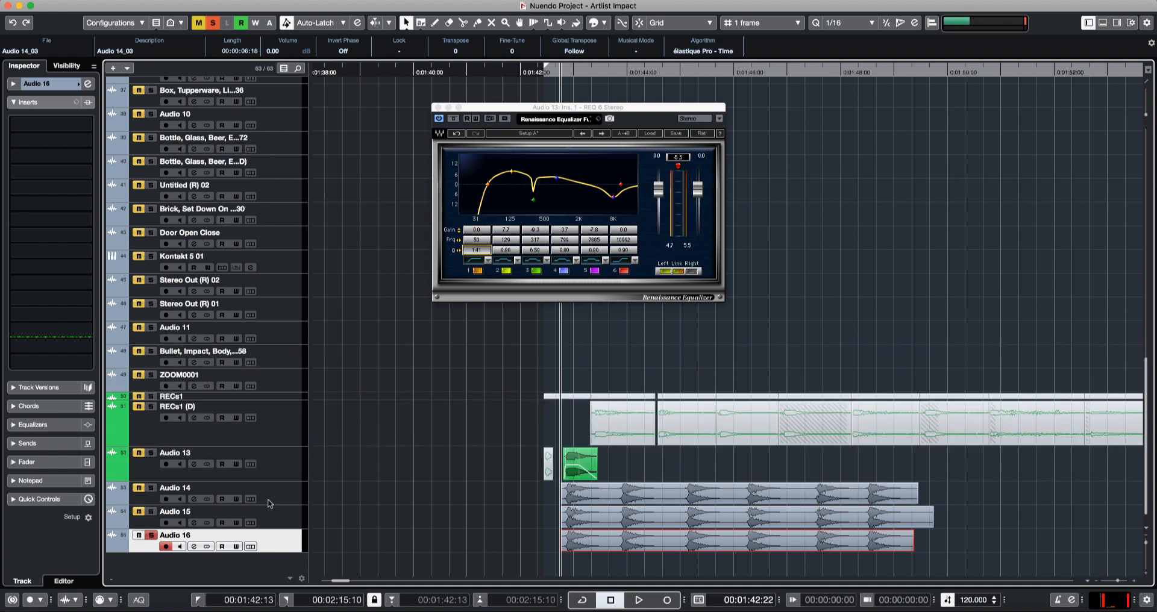
{"action": "left_click_drag", "start_coordinate": [285, 516], "coordinate": [284, 554]}
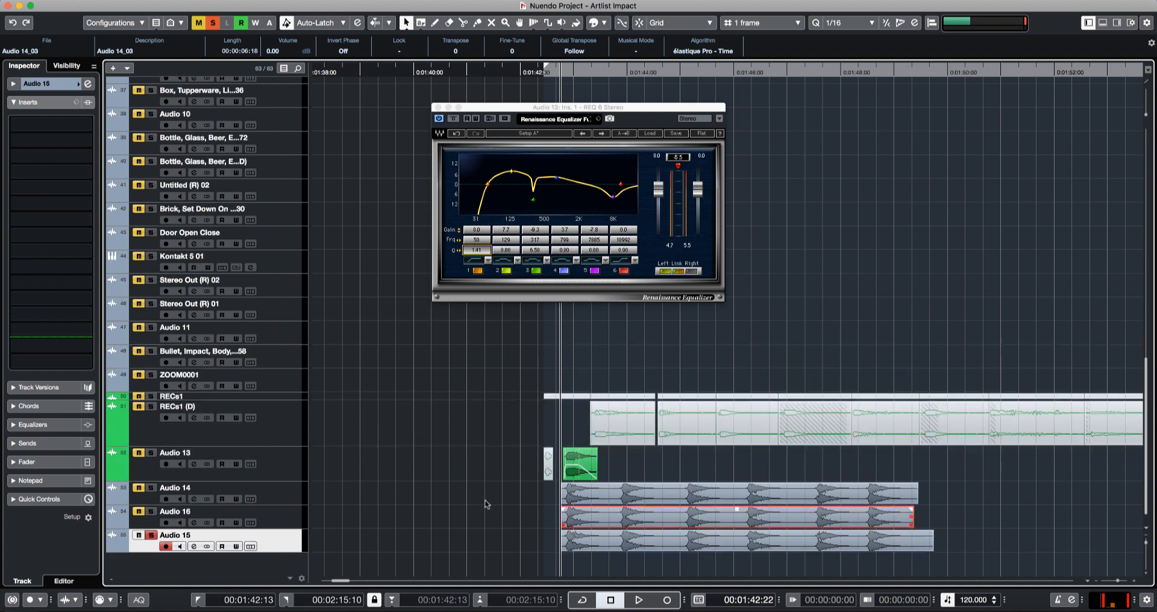
- Take the solo off the Audio 15 track and solo Audio 14 instead
{"action": "key", "text": "s"}
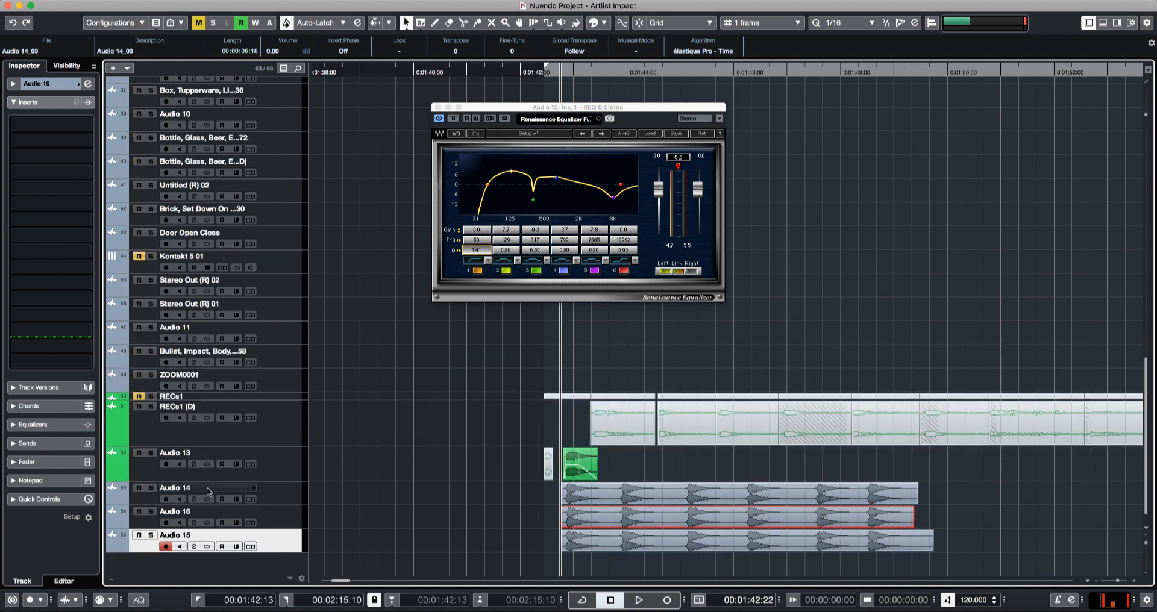
{"action": "key", "text": "s"}
{"action": "key", "text": "s"}
{"action": "left_click", "coordinate": [150, 487]}
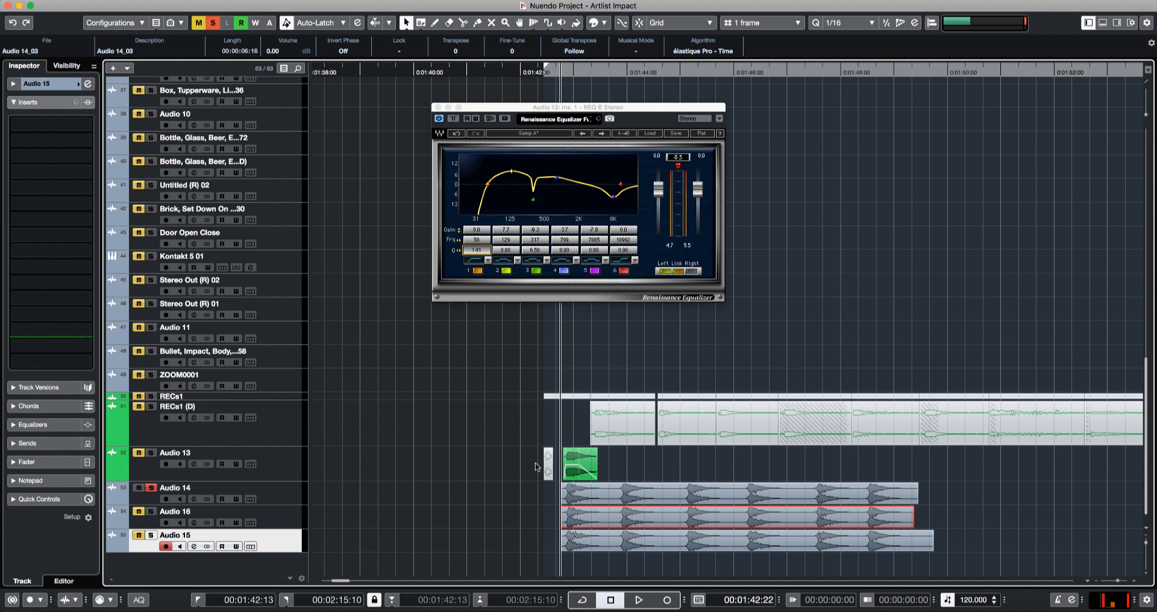
- Set the input routing of Audio 14, Audio 16 and Audio 15 together to Stereo In and their output to Stereo Out
{"action": "left_click", "coordinate": [296, 499]}
{"action": "left_click", "coordinate": [296, 533], "text": "shift"}
{"action": "left_click", "coordinate": [61, 83]}
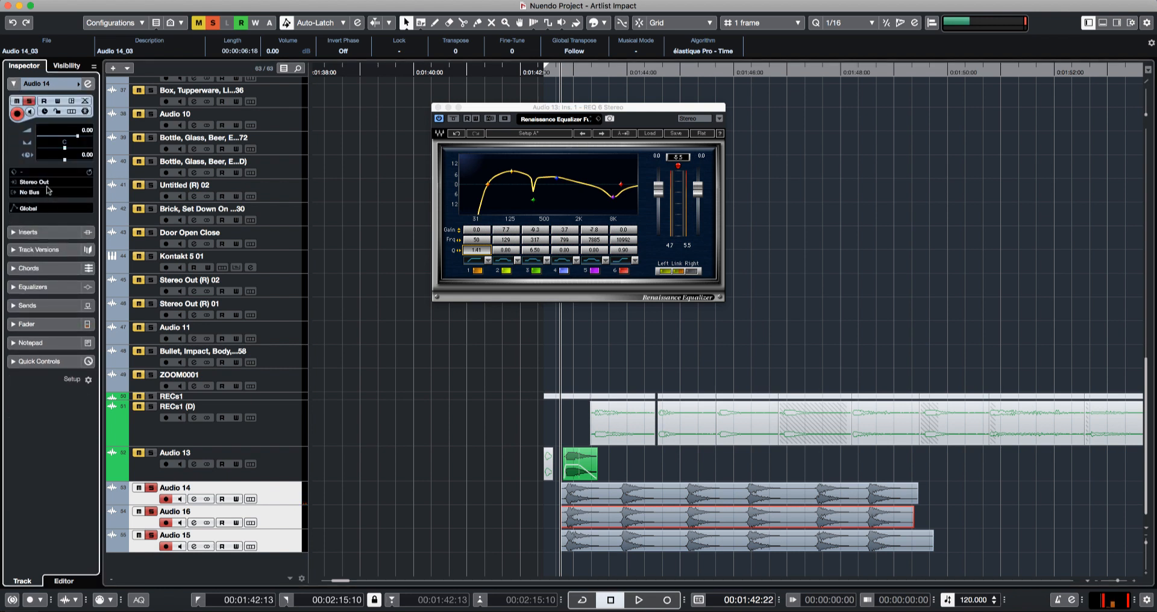
{"action": "left_click", "coordinate": [48, 184]}
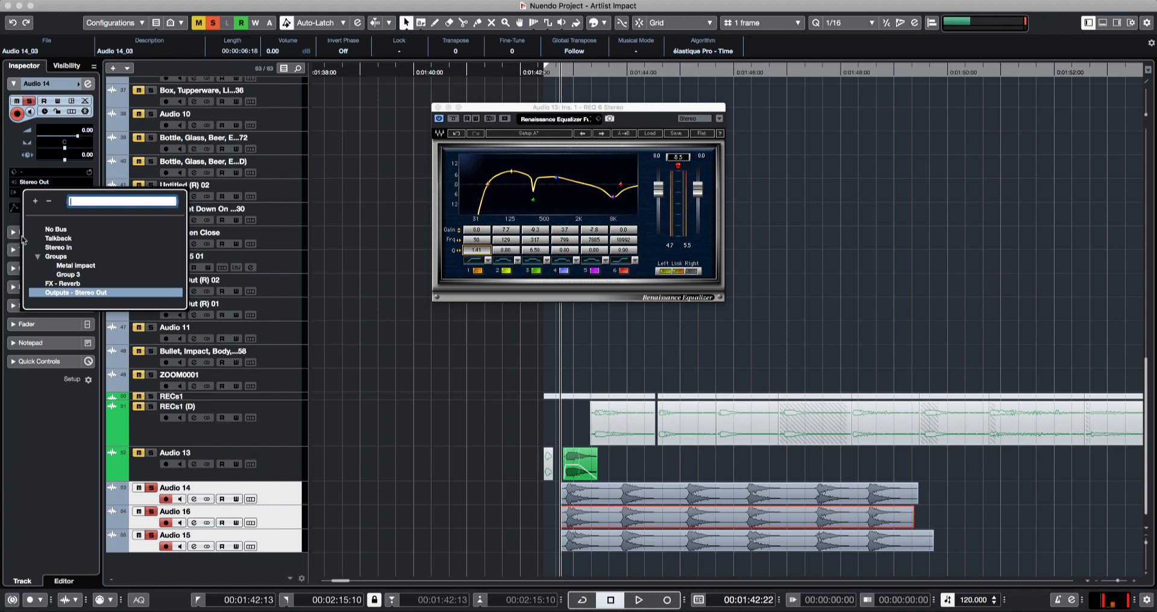
{"action": "left_click", "coordinate": [65, 247]}
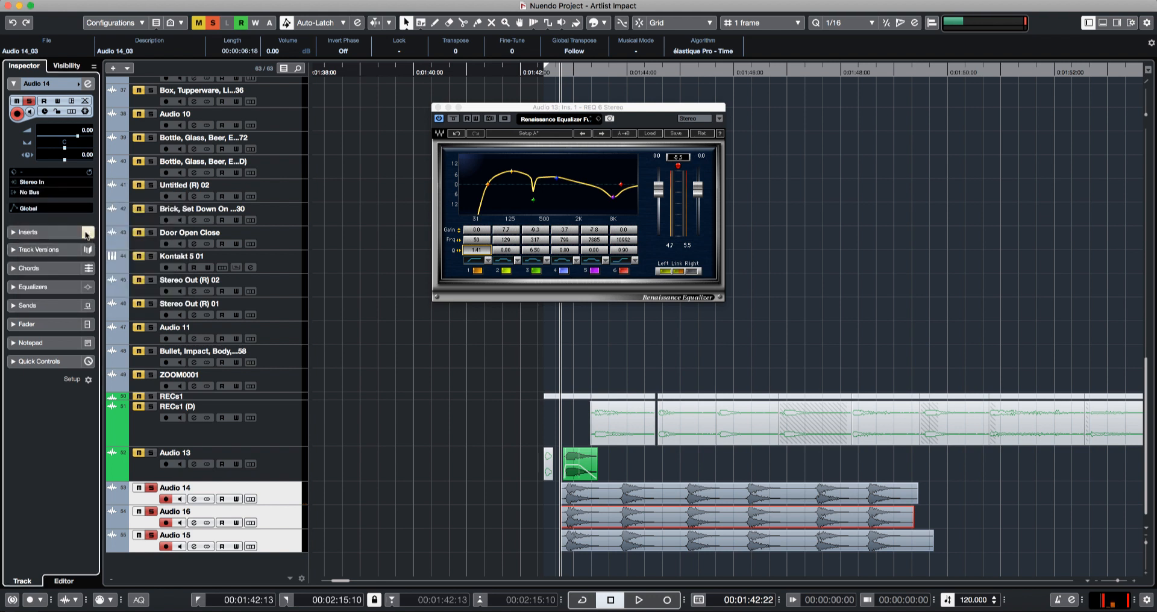
{"action": "left_click", "coordinate": [43, 193]}
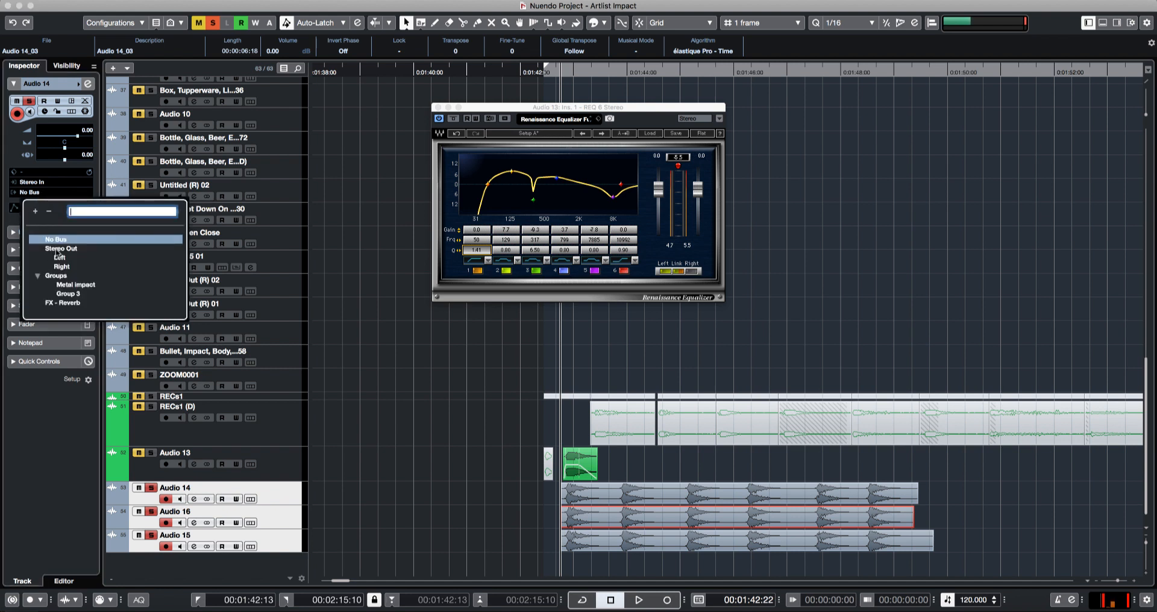
{"action": "left_click", "coordinate": [56, 250]}
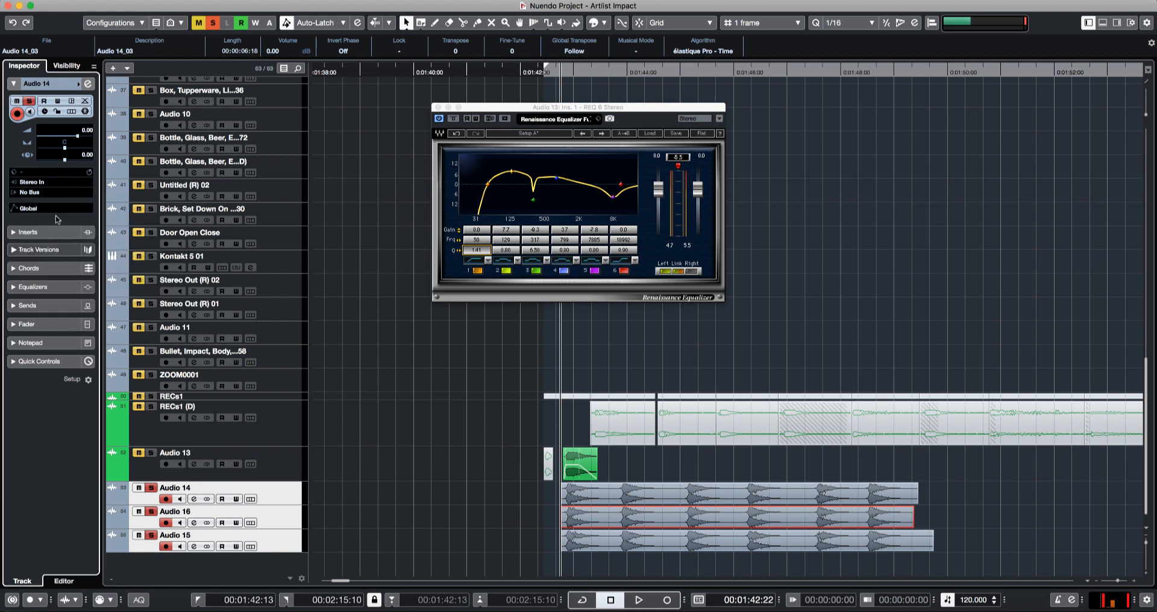
- Check the input and output routing of Audio 14, Audio 16 and Audio 15 one track at a time
{"action": "left_click", "coordinate": [284, 496]}
{"action": "left_click", "coordinate": [280, 512]}
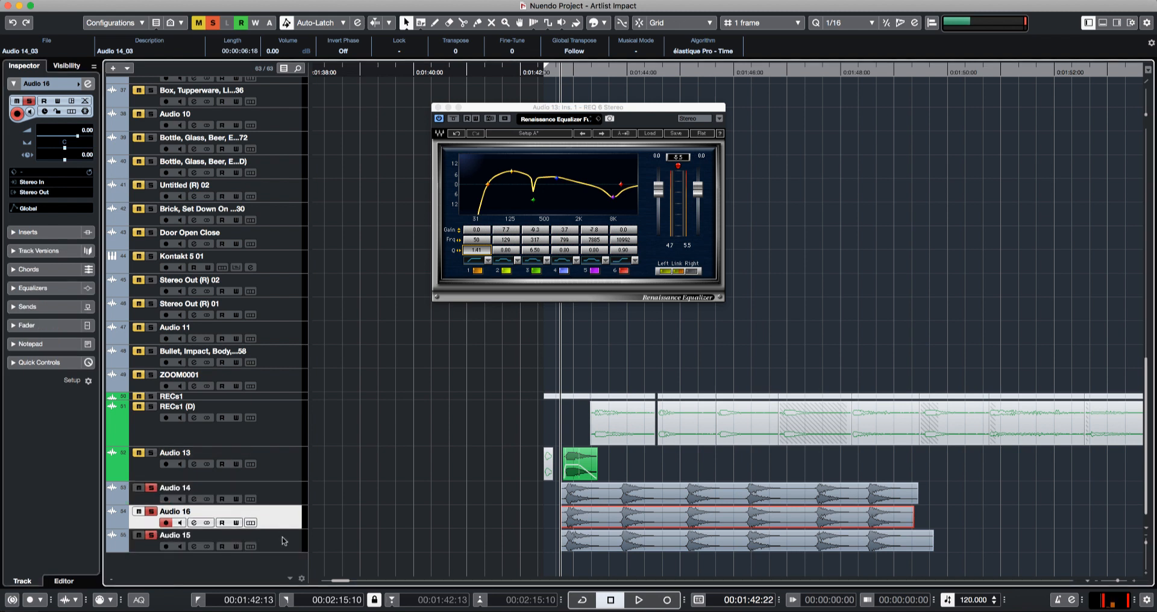
{"action": "left_click", "coordinate": [283, 541]}
{"action": "left_click", "coordinate": [281, 514]}
{"action": "left_click", "coordinate": [284, 497]}
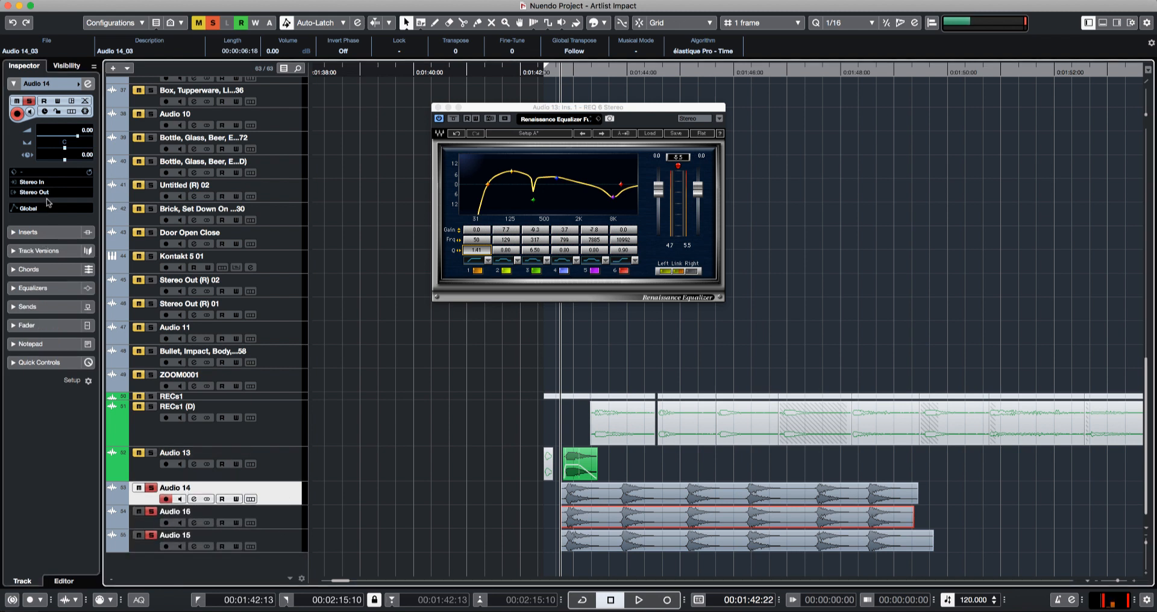
{"action": "key", "text": "Down"}
{"action": "key", "text": "Down"}
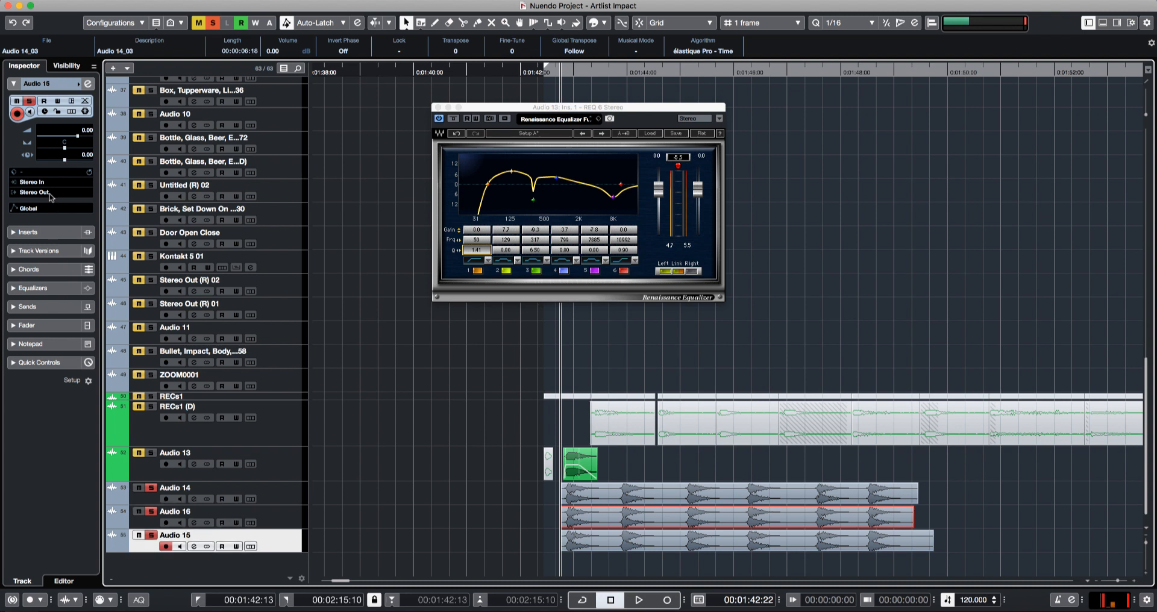
- Play back the recordings on Audio 14 and Audio 16 in solo to compare their hits
{"action": "key", "text": "Up"}
{"action": "key", "text": "Up"}
{"action": "key", "text": "Up"}
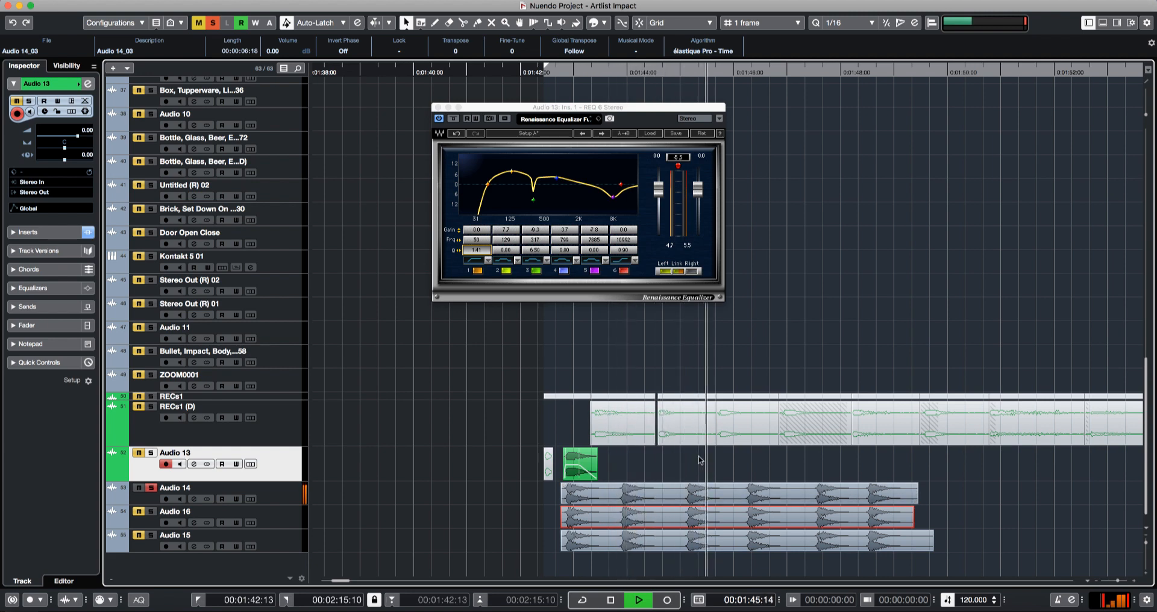
{"action": "scroll", "coordinate": [699, 460], "scroll_direction": "right", "scroll_amount": 3}
{"action": "key", "text": "Down"}
{"action": "key", "text": "Down"}
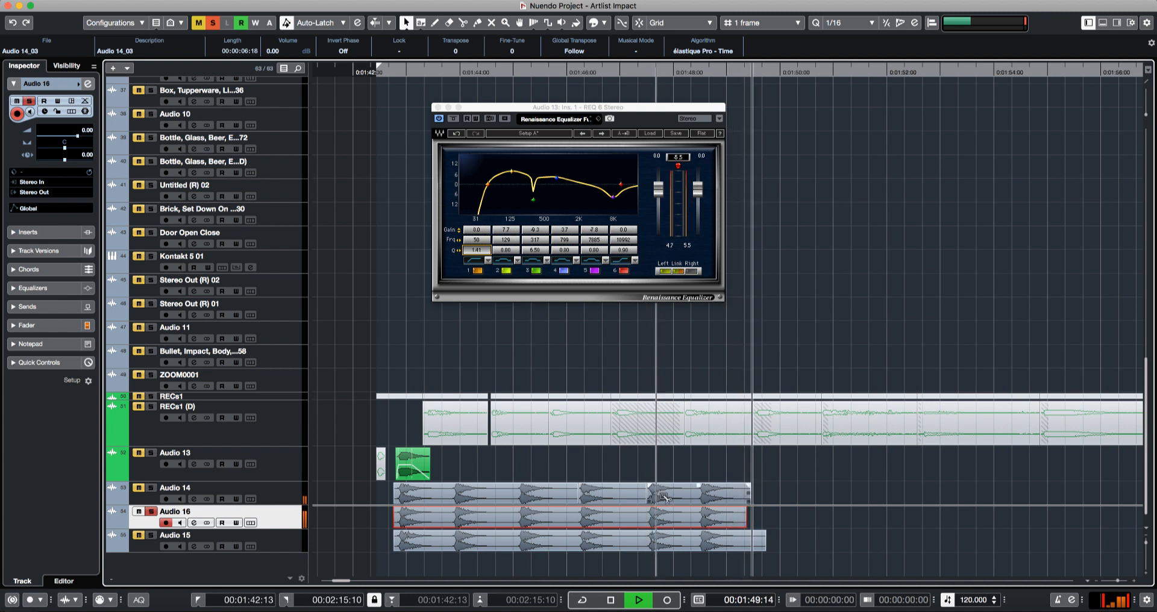
- Keep only two of the later hits from the Audio 14 recording and move them back near the Audio 13 clip
{"action": "left_click", "coordinate": [709, 498]}
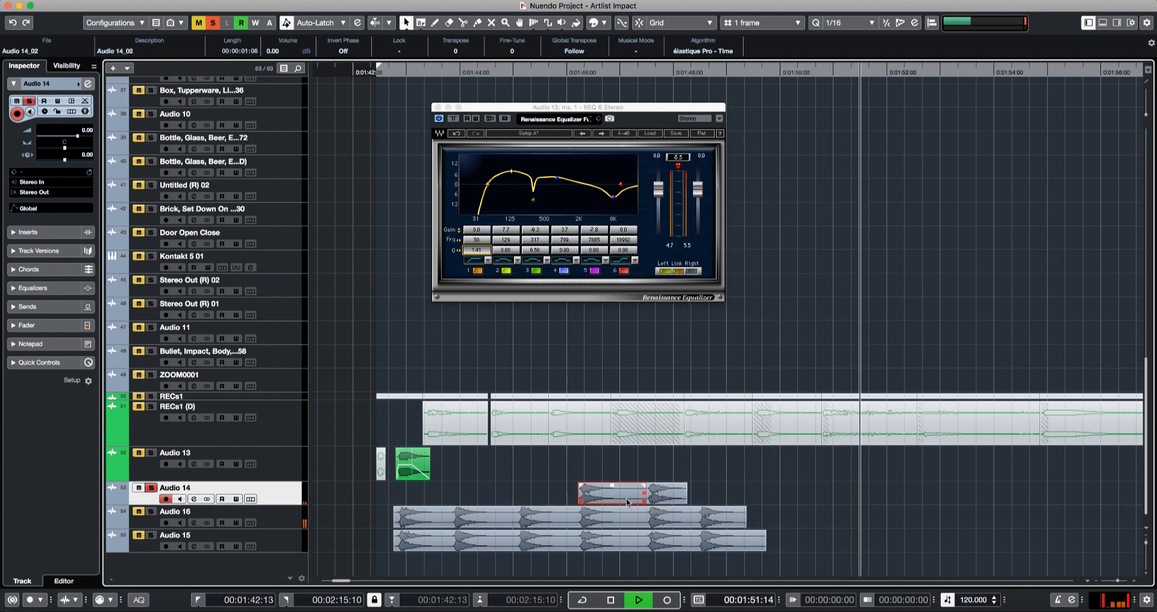
{"action": "left_click_drag", "start_coordinate": [709, 498], "coordinate": [439, 502]}
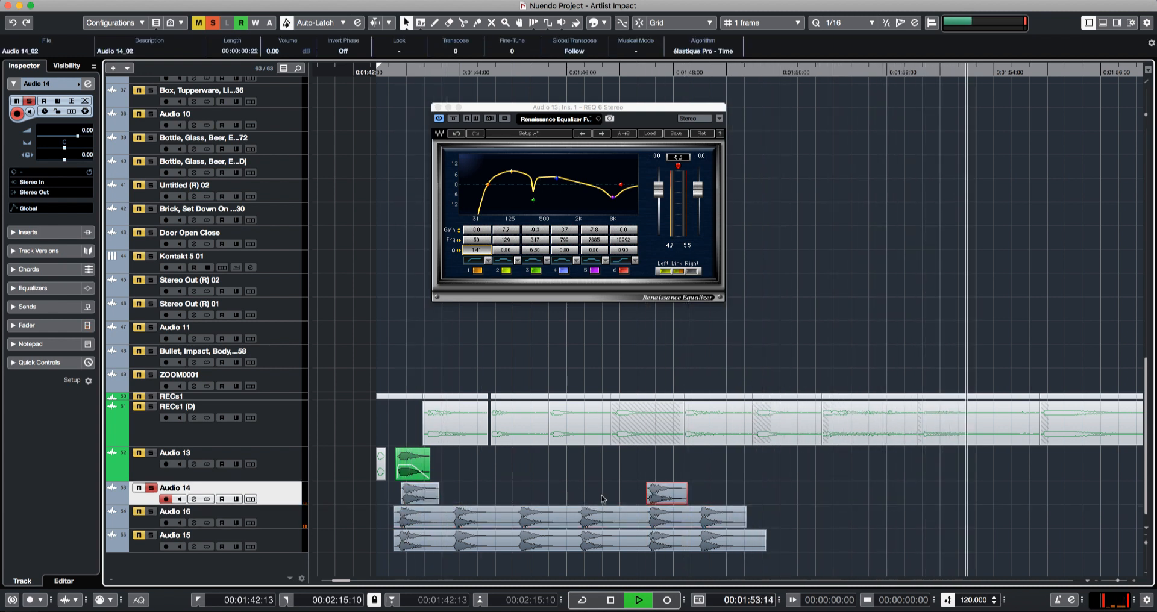
{"action": "left_click_drag", "start_coordinate": [659, 500], "coordinate": [456, 505]}
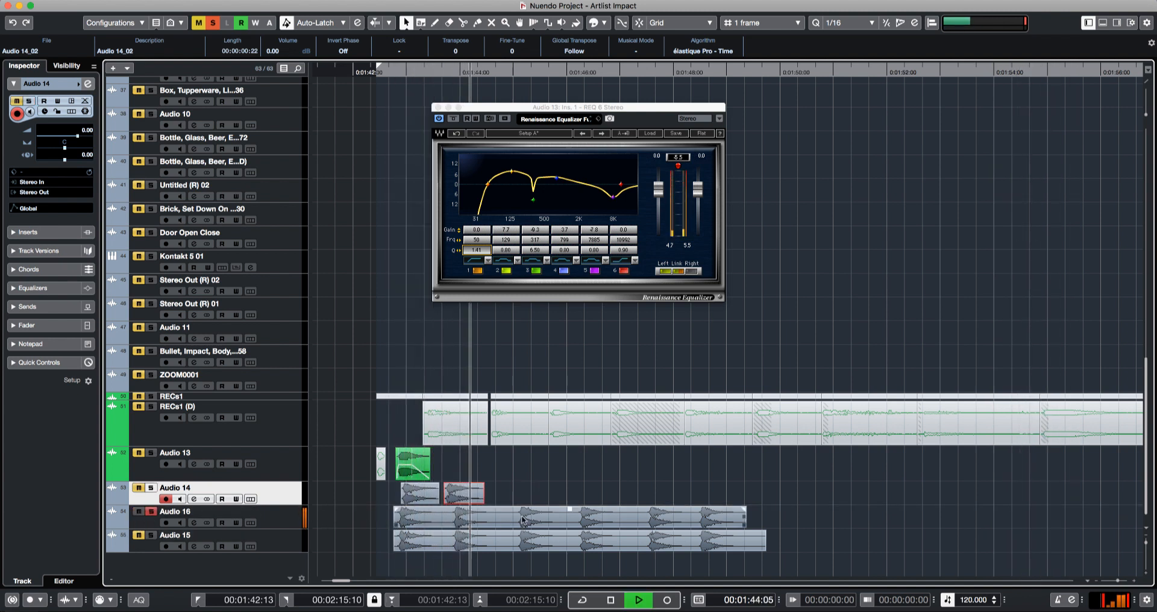
{"action": "left_click", "coordinate": [512, 500]}
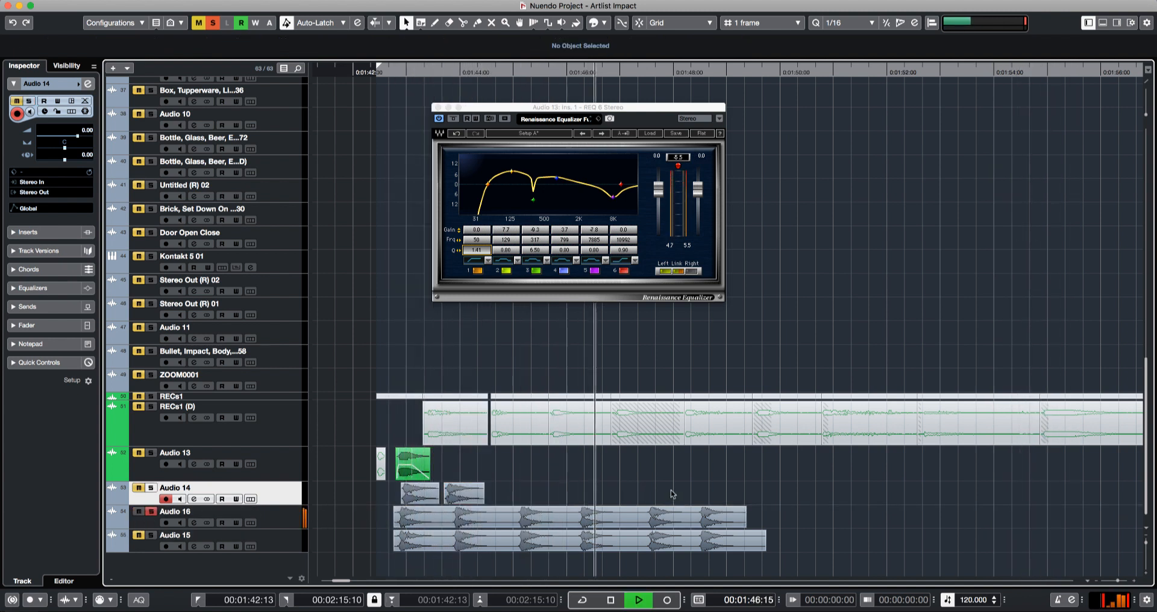
- Stop playback and delete the whole recording on Audio 16
{"action": "key", "text": "space"}
{"action": "left_click", "coordinate": [667, 517]}
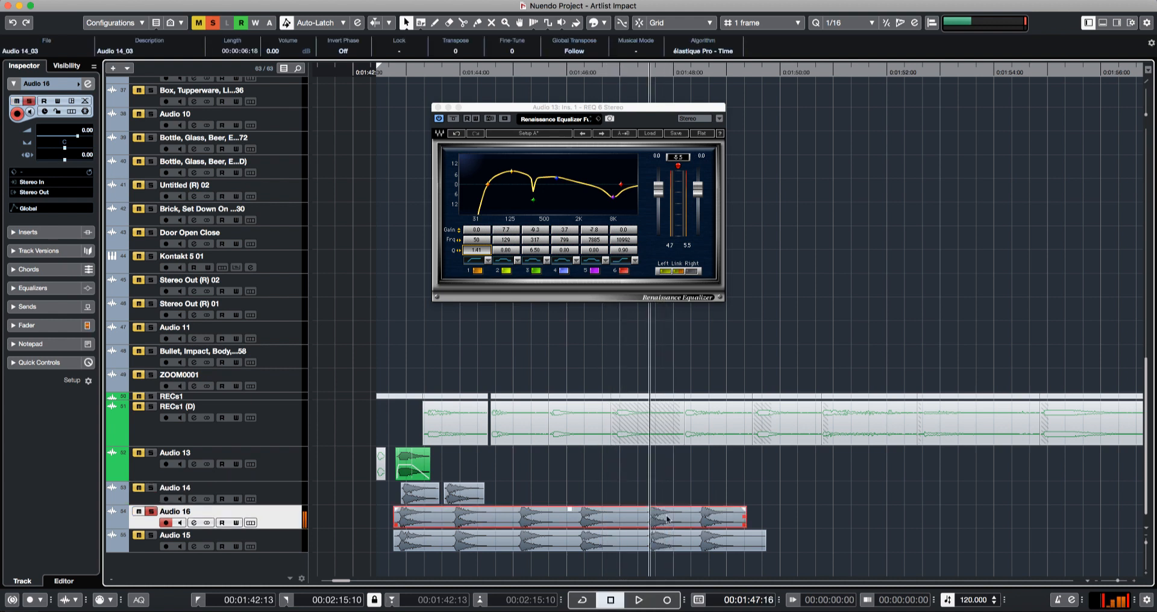
{"action": "key", "text": "Delete"}
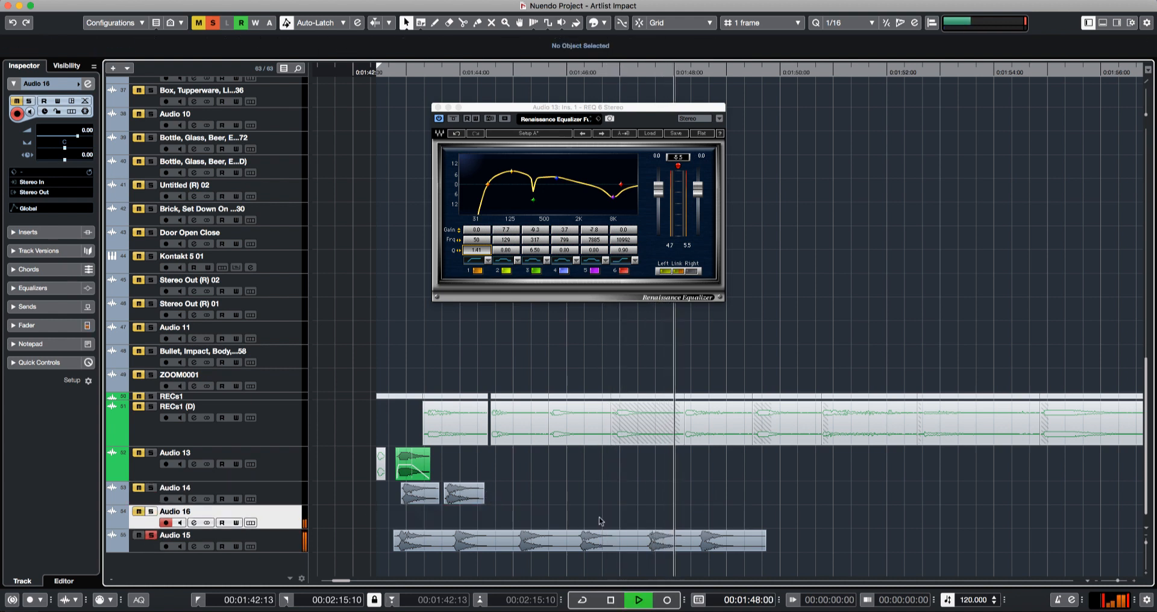
- Isolate the last hit of the Audio 15 recording by splitting around it and deleting the parts before and after
{"action": "left_click", "coordinate": [393, 522]}
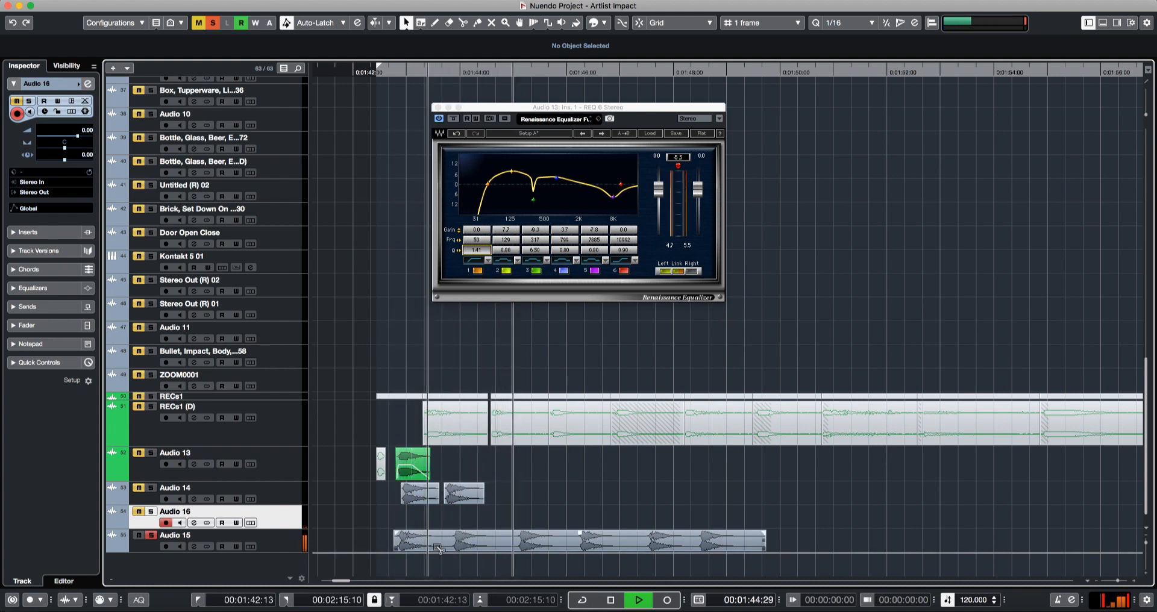
{"action": "left_click", "coordinate": [690, 543]}
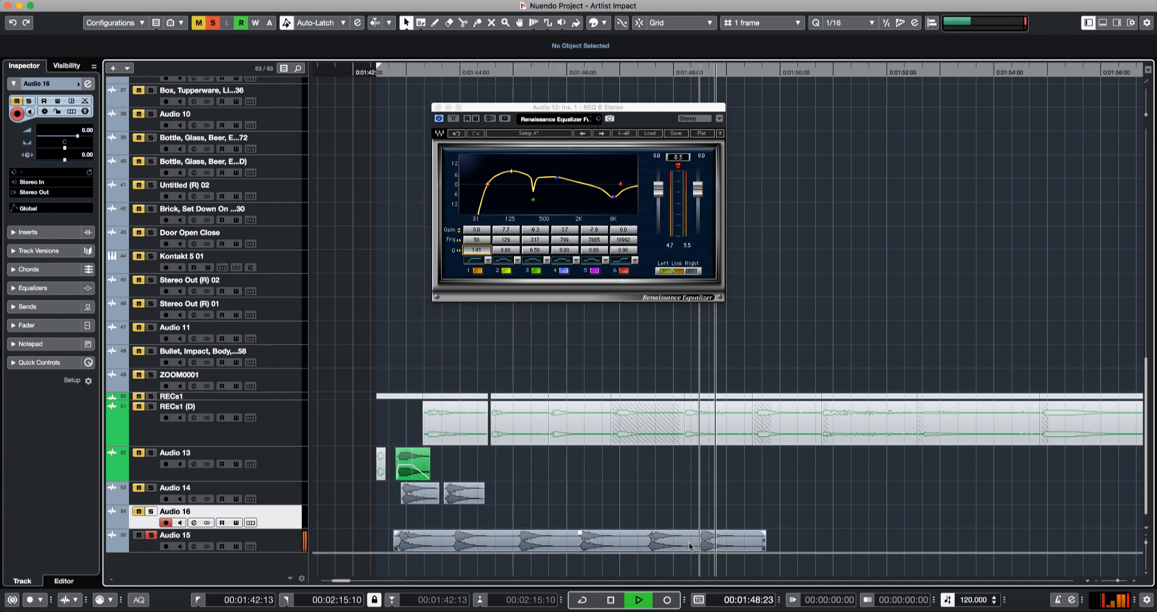
{"action": "left_click", "coordinate": [700, 547], "text": "alt"}
{"action": "left_click", "coordinate": [687, 546]}
{"action": "key", "text": "Delete"}
{"action": "left_click", "coordinate": [726, 546], "text": "alt"}
{"action": "left_click", "coordinate": [752, 546]}
{"action": "key", "text": "Delete"}
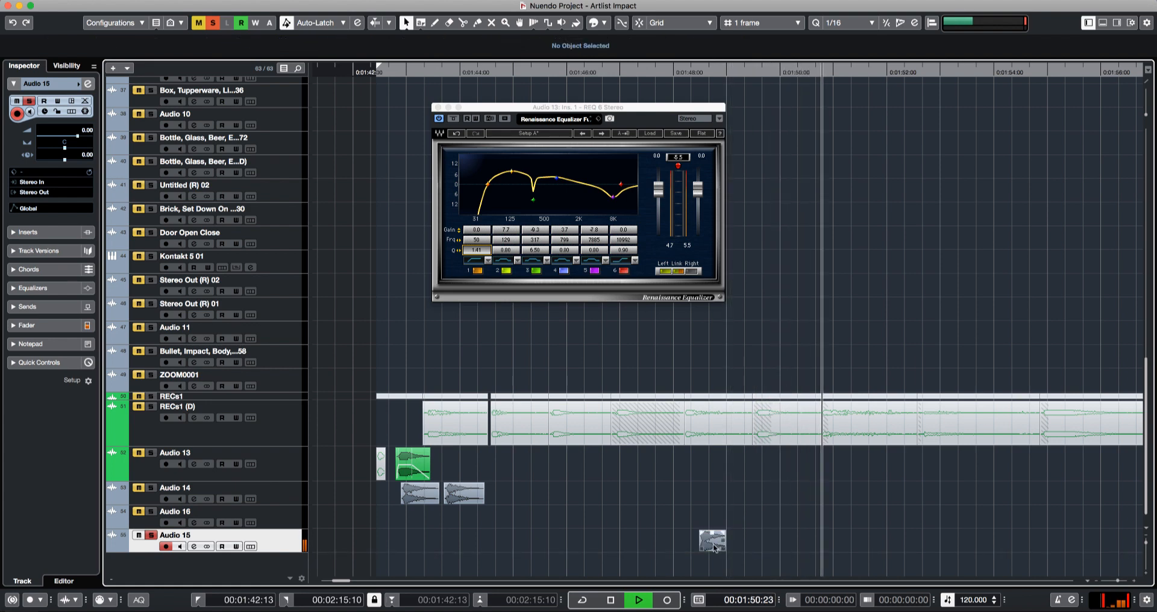
- Move the isolated Audio 15 hit onto the Audio 16 track, close to the start of the Audio 13 clip
{"action": "key", "text": "space"}
{"action": "left_click_drag", "start_coordinate": [711, 542], "coordinate": [399, 517]}
{"action": "key", "text": "g"}
{"action": "key", "text": "h"}
{"action": "key", "text": "h"}
{"action": "key", "text": "h"}
{"action": "key", "text": "h"}
{"action": "key", "text": "h"}
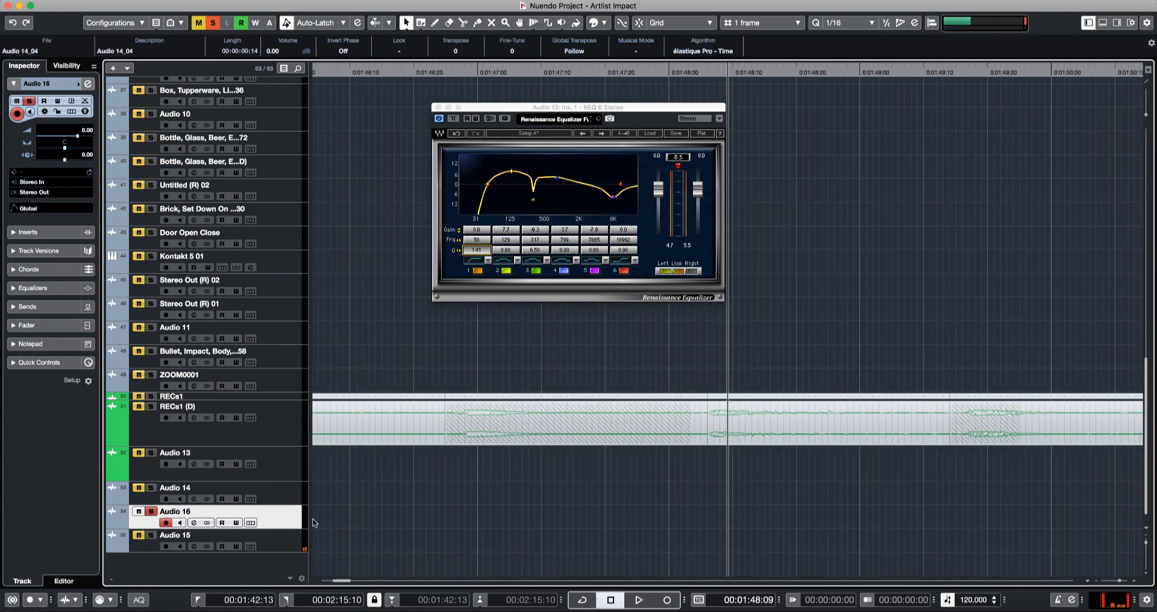
{"action": "key", "text": "g"}
{"action": "key", "text": "g"}
{"action": "key", "text": "g"}
{"action": "key", "text": "g"}
{"action": "key", "text": "g"}
{"action": "key", "text": "g"}
{"action": "key", "text": "KP_1"}
{"action": "key", "text": "h"}
{"action": "key", "text": "h"}
{"action": "key", "text": "h"}
{"action": "key", "text": "h"}
{"action": "key", "text": "h"}
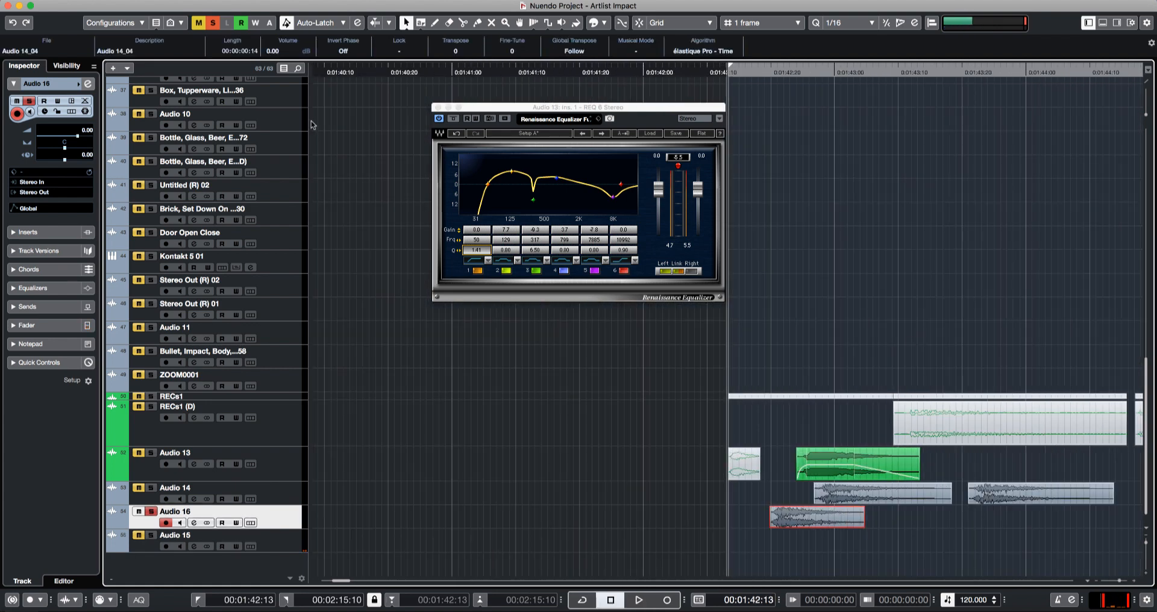
- Close the equalizer window and shift the Audio 16 hit so it lines up with the beginning of the green Audio 13 clip
{"action": "left_click", "coordinate": [439, 107]}
{"action": "key", "text": "h"}
{"action": "key", "text": "h"}
{"action": "key", "text": "h"}
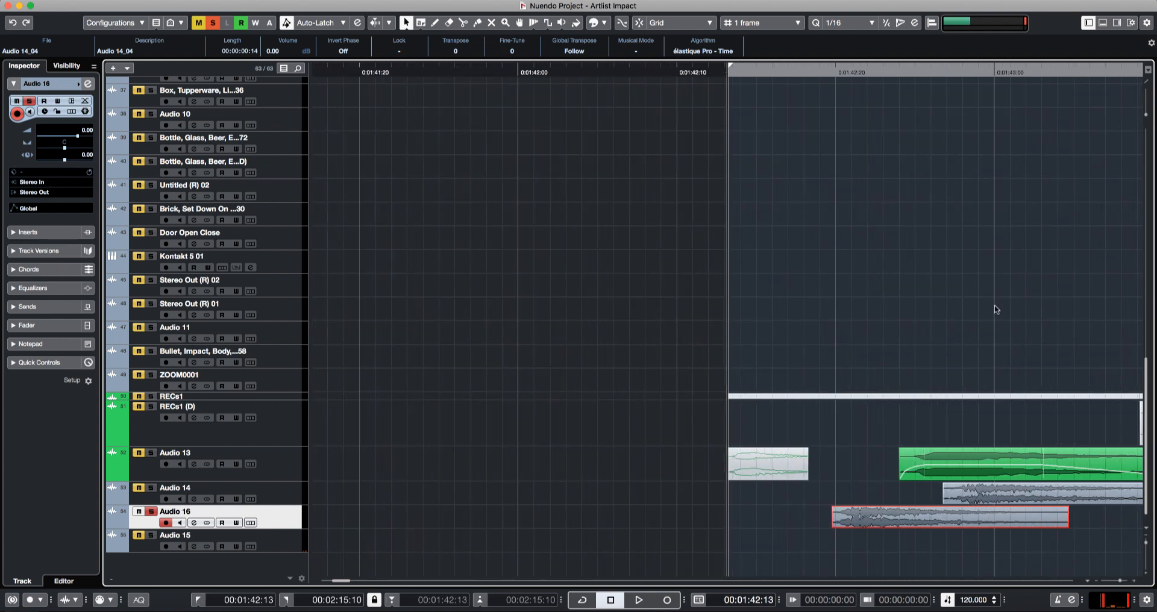
{"action": "scroll", "coordinate": [995, 307], "scroll_direction": "right", "scroll_amount": 5}
{"action": "scroll", "coordinate": [996, 309], "scroll_direction": "right", "scroll_amount": 2}
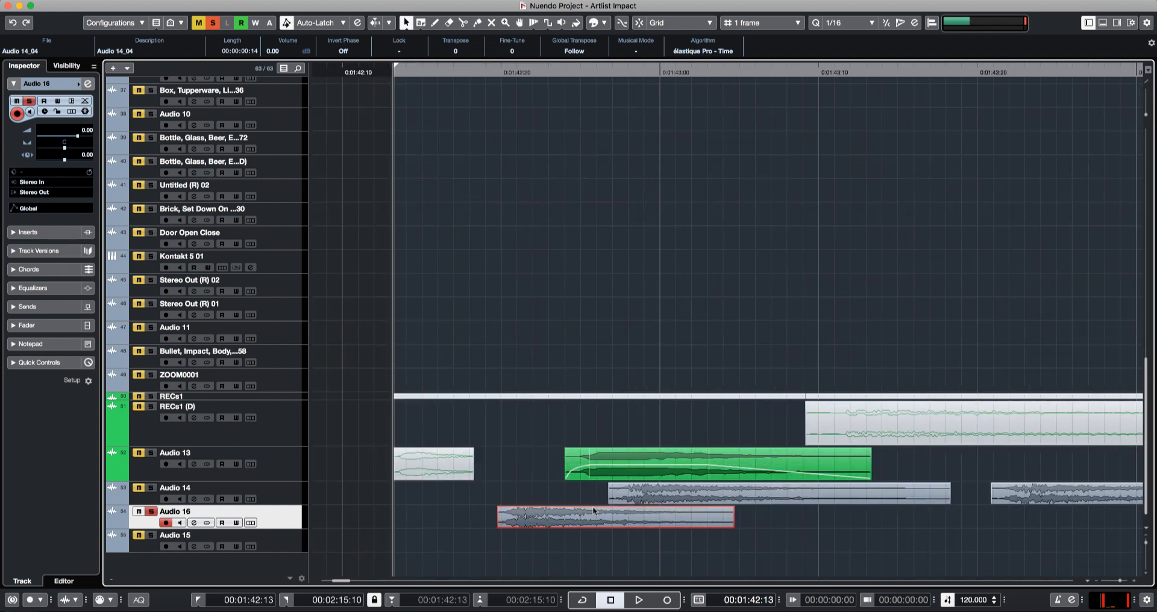
{"action": "left_click_drag", "start_coordinate": [550, 527], "coordinate": [638, 527]}
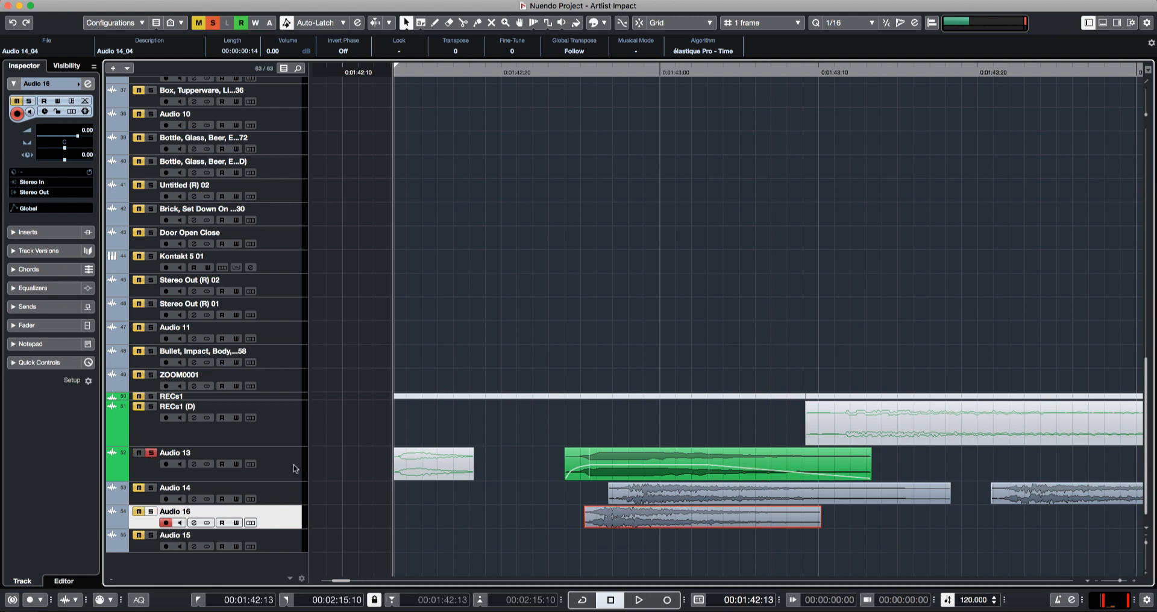
- Play Audio 13 and Audio 16 soloed together to hear how the layered hits combine
{"action": "key", "text": "space"}
{"action": "key", "text": "space"}
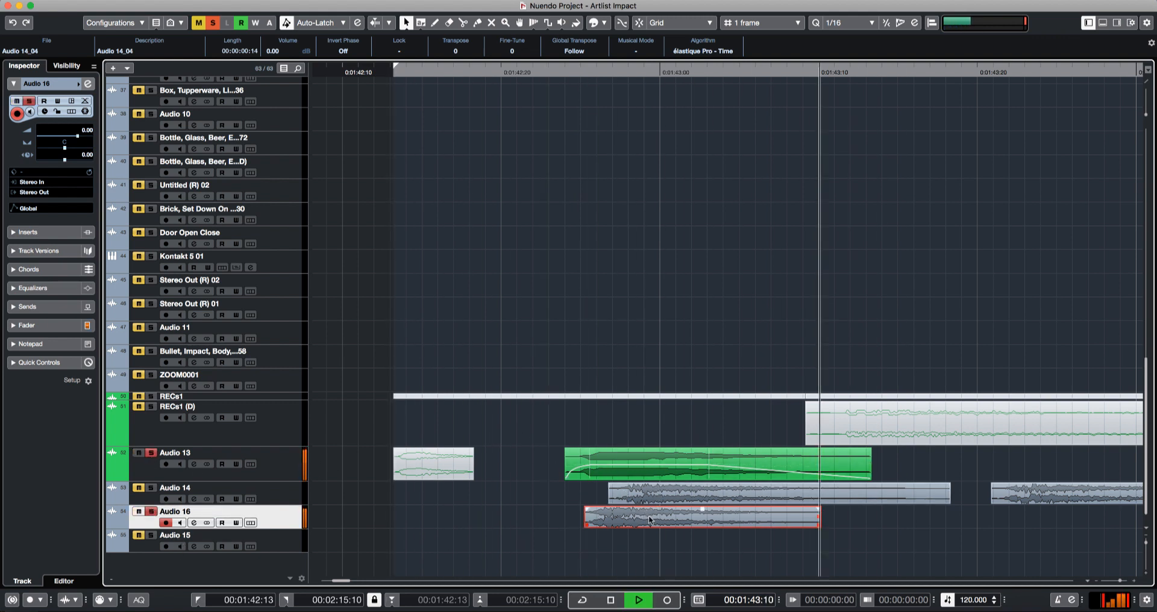
{"action": "key", "text": "space"}
{"action": "key", "text": "space"}
- Align the first Audio 14 hit with the layers around it and play Audio 13, Audio 14 and Audio 16 soloed together
{"action": "left_click_drag", "start_coordinate": [703, 510], "coordinate": [639, 496]}
{"action": "key", "text": "space"}
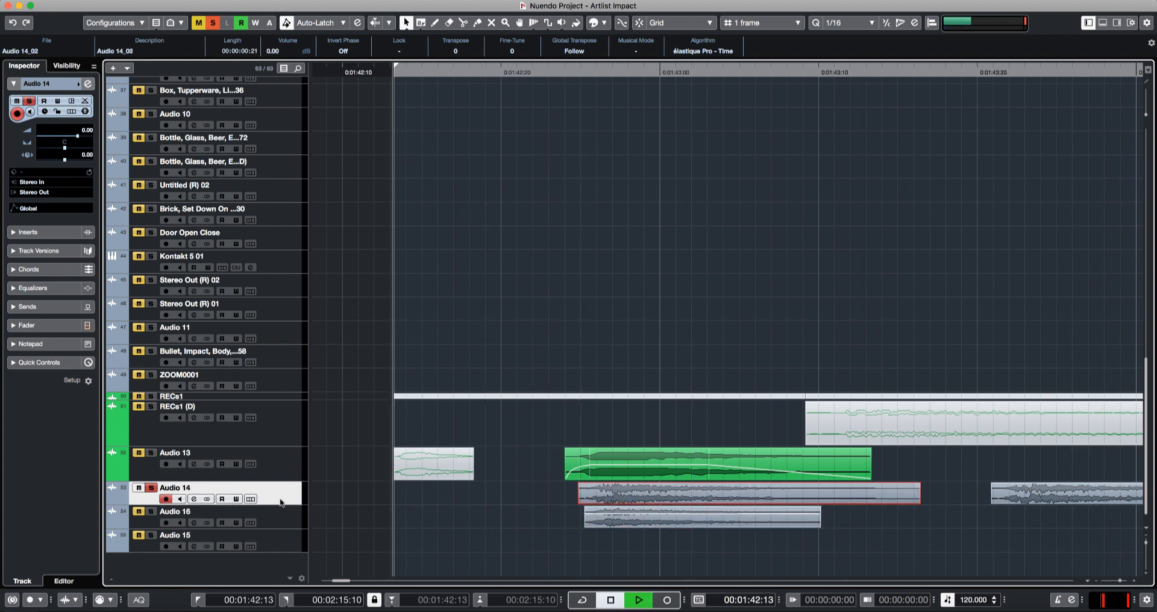
{"action": "key", "text": "space"}
{"action": "left_click", "coordinate": [279, 470]}
{"action": "left_click", "coordinate": [279, 513], "text": "shift"}
{"action": "key", "text": "space"}
{"action": "key", "text": "space"}
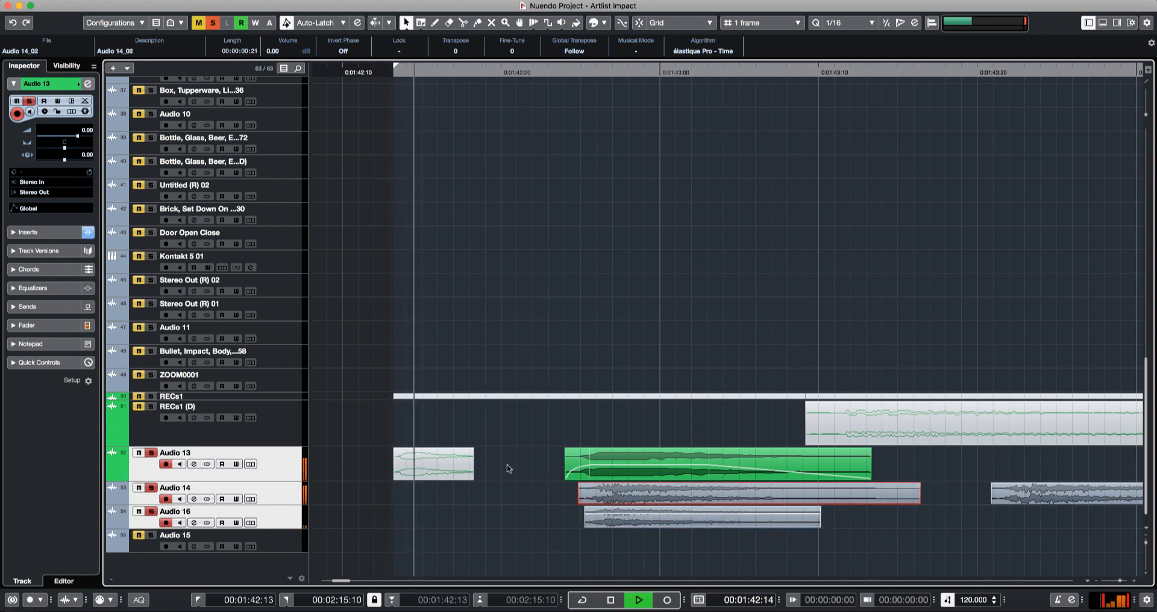
{"action": "key", "text": "space"}
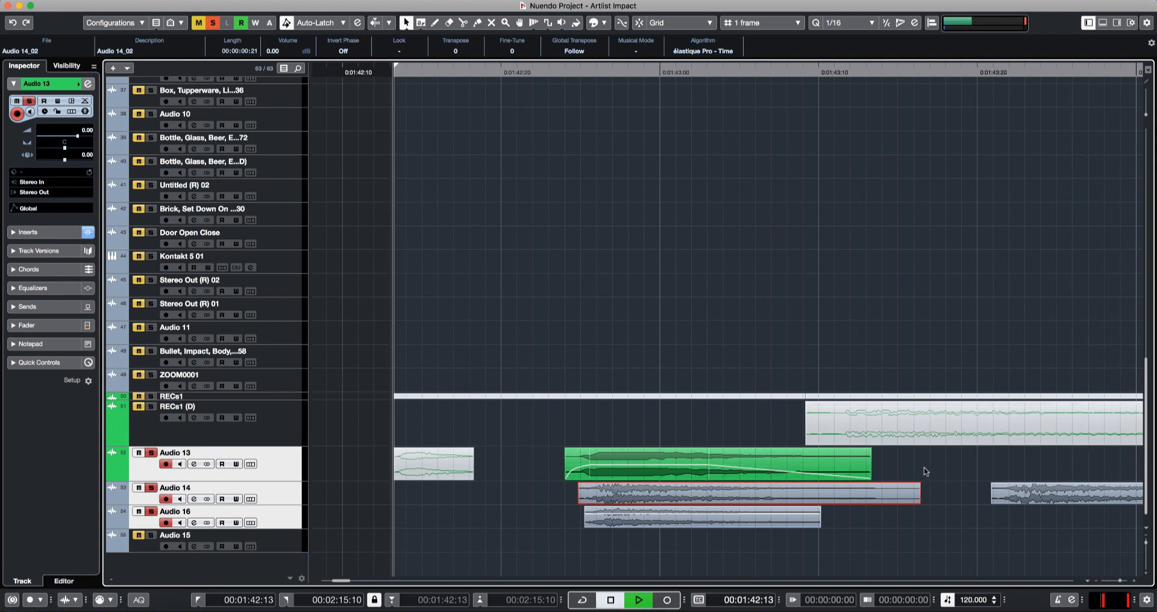
- Split the three layered clips on Audio 13, Audio 14 and Audio 16 at a common end point and delete their tails
{"action": "left_click_drag", "start_coordinate": [928, 468], "coordinate": [804, 520]}
{"action": "key", "text": "space"}
{"action": "left_click", "coordinate": [782, 476], "text": "alt"}
{"action": "left_click_drag", "start_coordinate": [920, 461], "coordinate": [791, 517]}
{"action": "key", "text": "Delete"}
- Fade out the three layered clips over the range 00:01:43:00 to 00:01:43:08 and play the result
{"action": "key", "text": "2"}
{"action": "left_click_drag", "start_coordinate": [790, 468], "coordinate": [672, 517]}
{"action": "key", "text": "a"}
{"action": "key", "text": "space"}
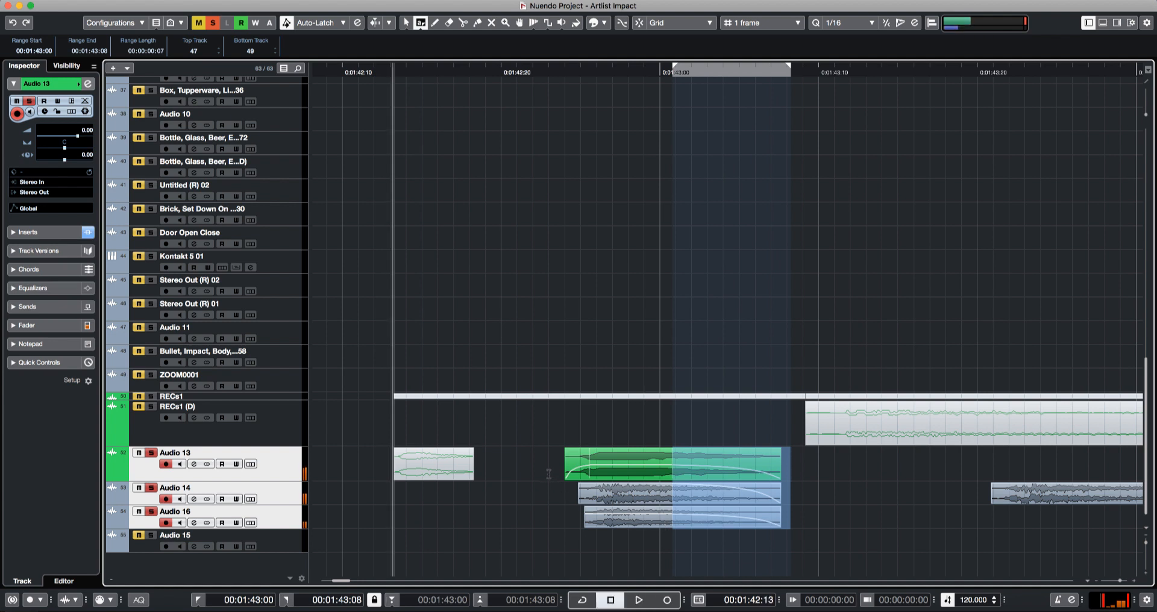
{"action": "left_click", "coordinate": [549, 474]}
{"action": "key", "text": "space"}
- Move the spare second Audio 14 hit down onto Audio 15, lined up beneath the layered clips
{"action": "right_click", "coordinate": [581, 310]}
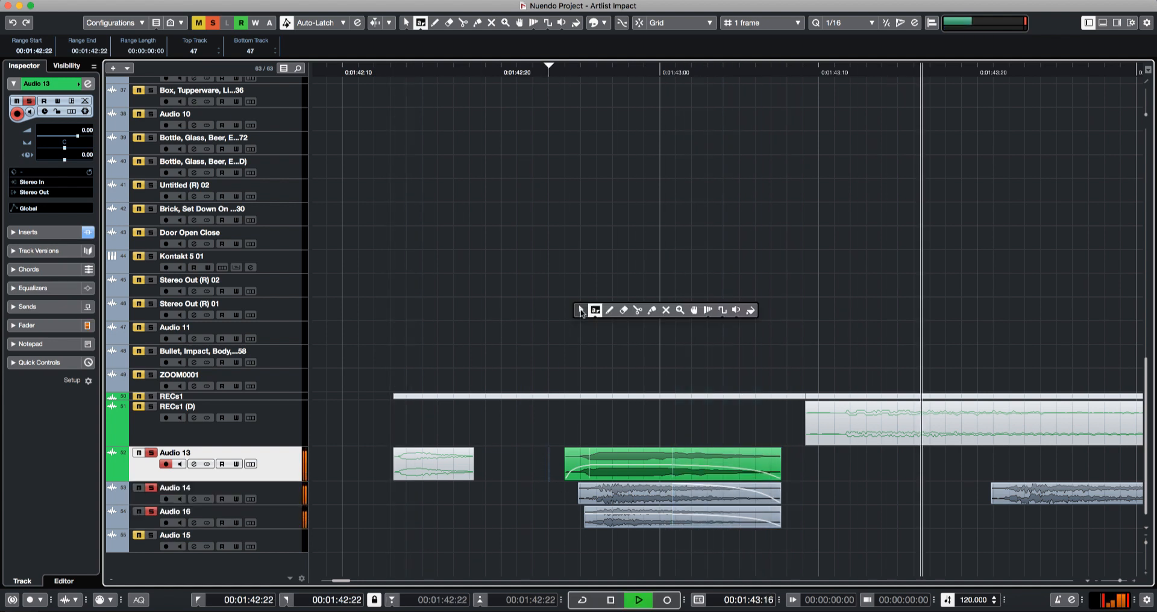
{"action": "left_click", "coordinate": [580, 311]}
{"action": "left_click_drag", "start_coordinate": [1062, 494], "coordinate": [647, 545]}
{"action": "key", "text": "g"}
{"action": "key", "text": "g"}
- Time-stretch the Audio 15 hit to about 1 second 5 frames, return to normal sizing and play it
{"action": "key", "text": "1"}
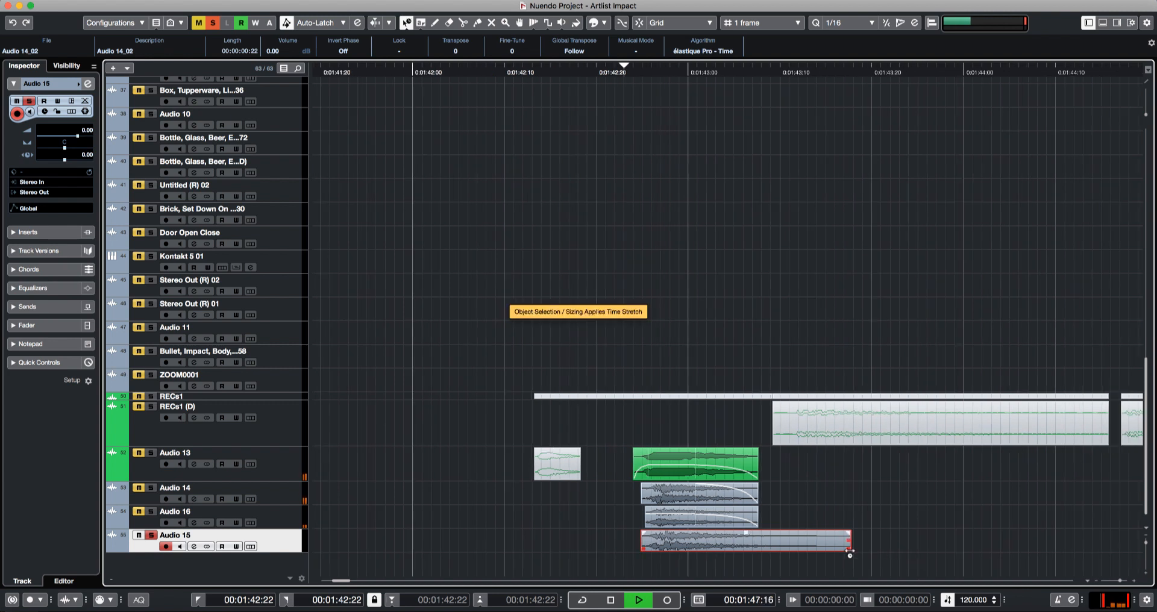
{"action": "left_click_drag", "start_coordinate": [911, 543], "coordinate": [968, 544]}
{"action": "key", "text": "space"}
{"action": "key", "text": "1"}
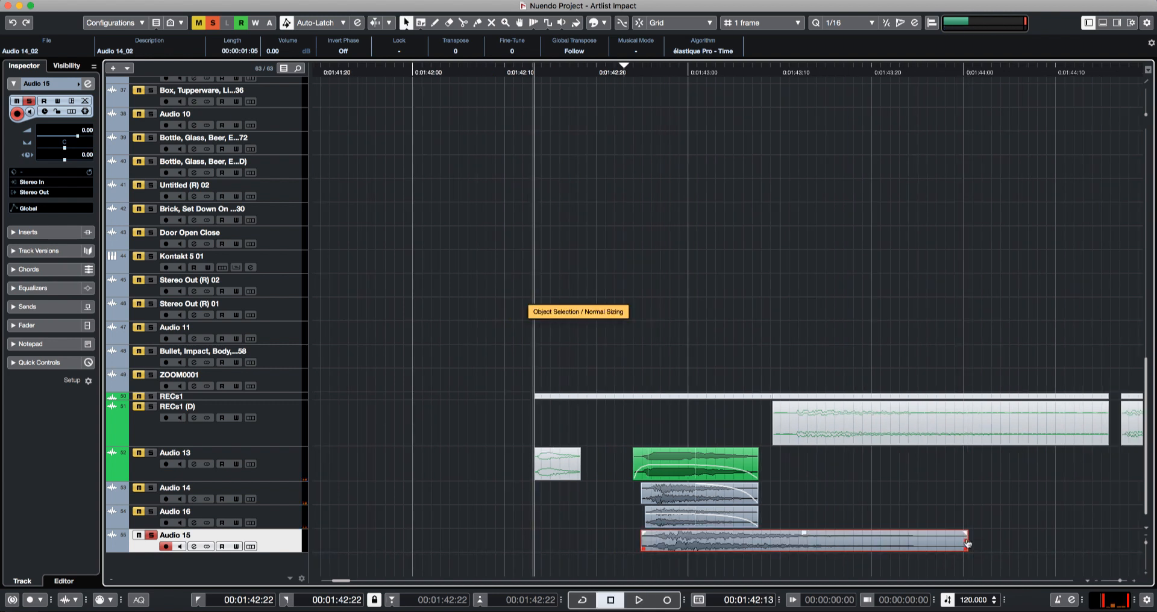
{"action": "key", "text": "space"}
{"action": "key", "text": "1"}
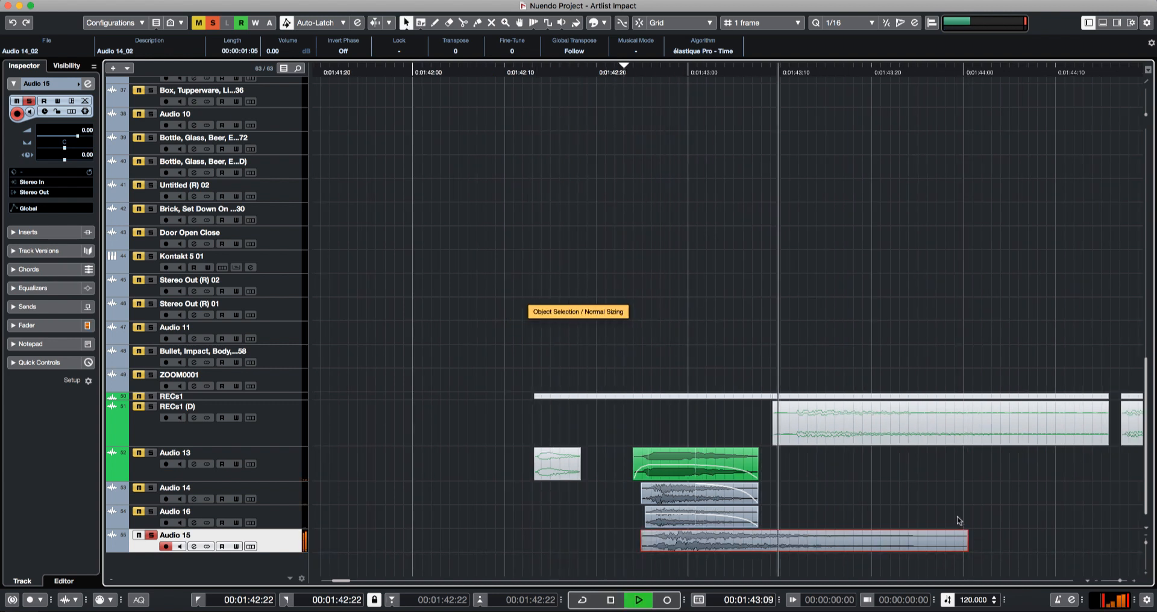
- Replay the layers, put Audio 13, 14, 16 and 15 in a folder and route them to a new stereo group channel
{"action": "key", "text": "space"}
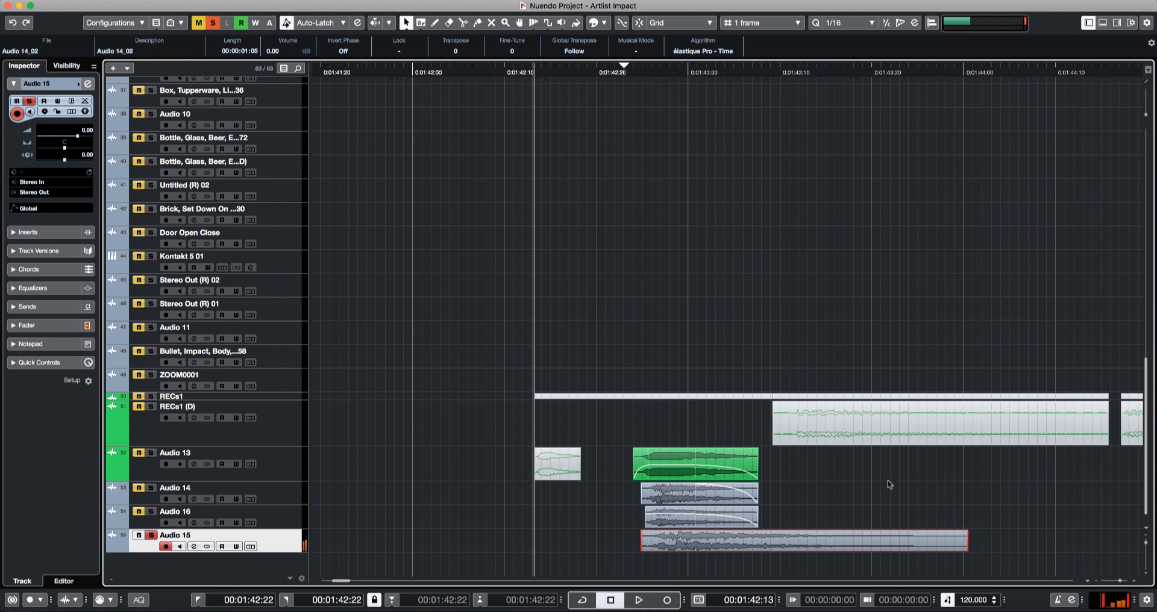
{"action": "key", "text": "space"}
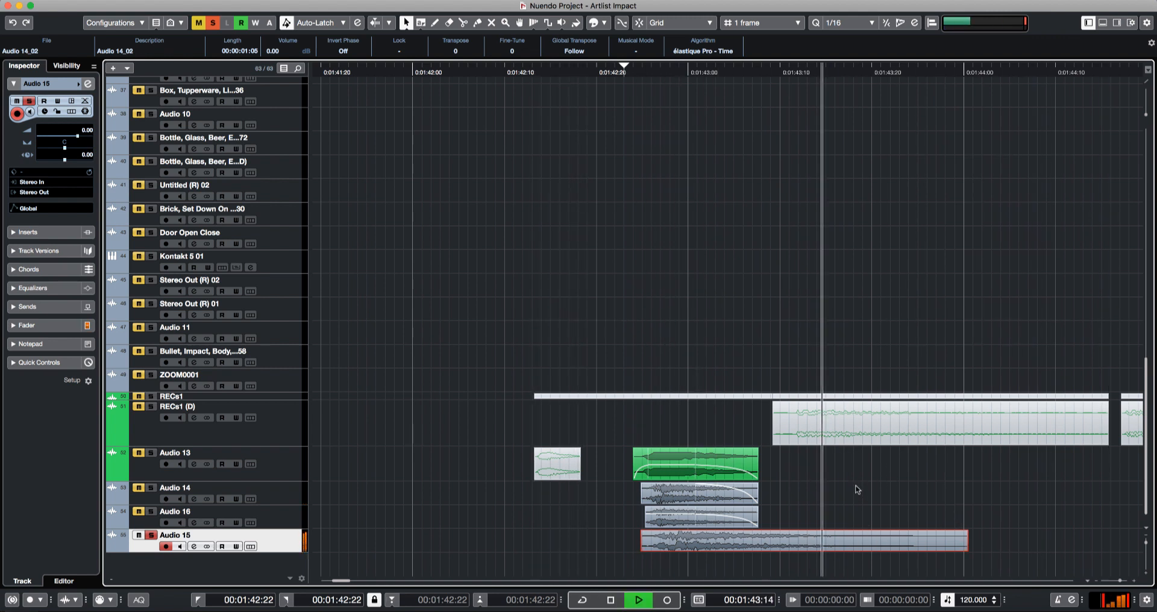
{"action": "key", "text": "space"}
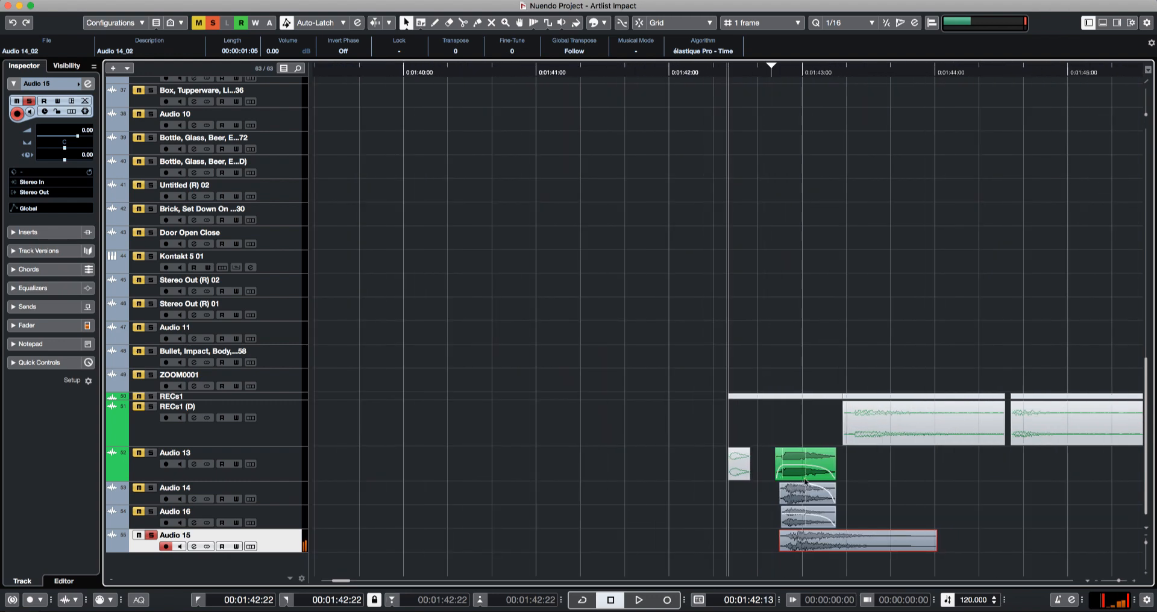
{"action": "left_click_drag", "start_coordinate": [953, 466], "coordinate": [802, 545]}
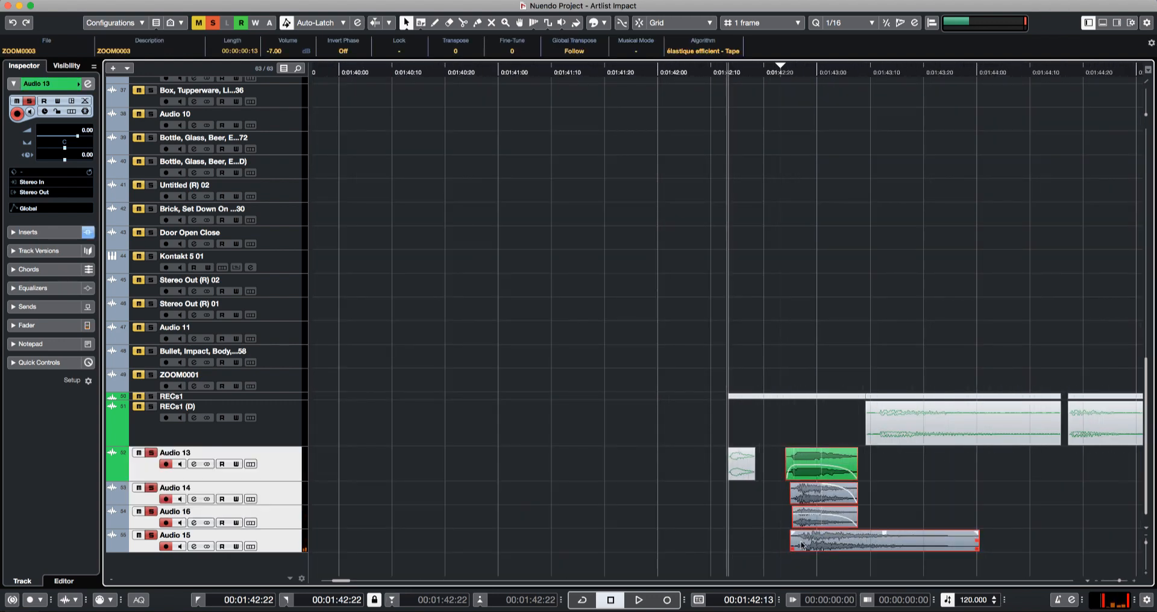
{"action": "key", "text": "ctrl+shift+g"}
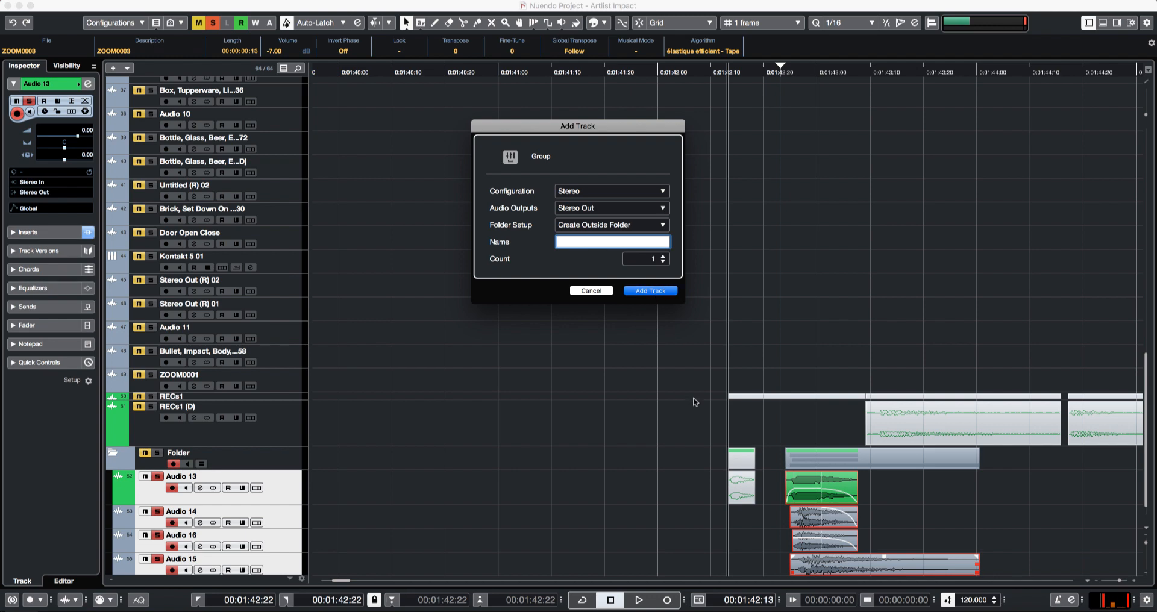
{"action": "key", "text": "Return"}
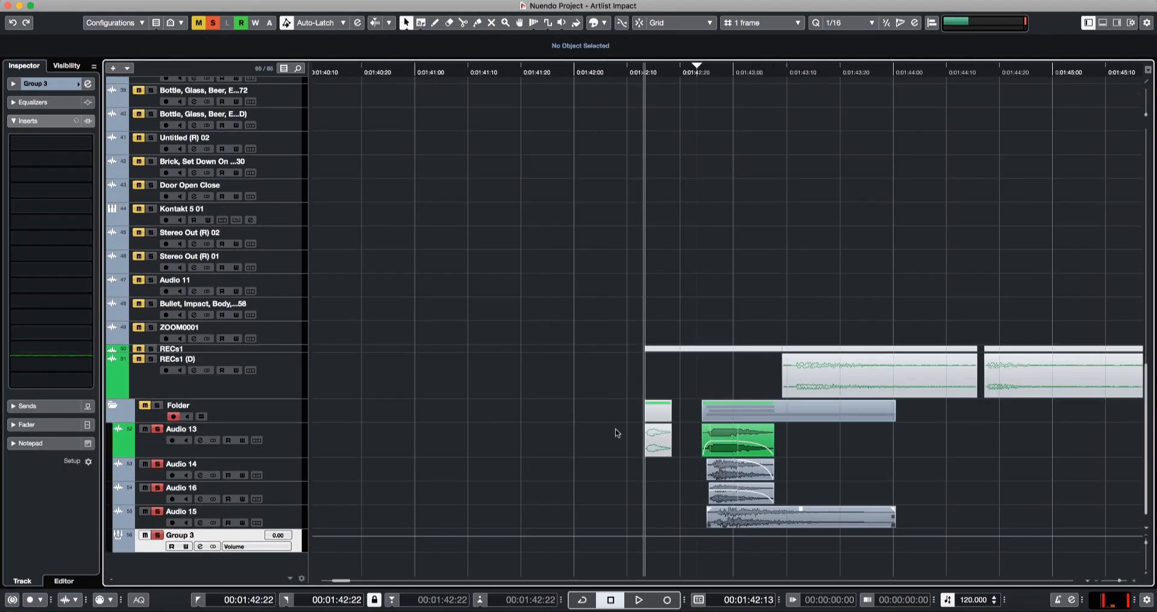
{"action": "scroll", "coordinate": [578, 446], "scroll_direction": "right", "scroll_amount": 5}
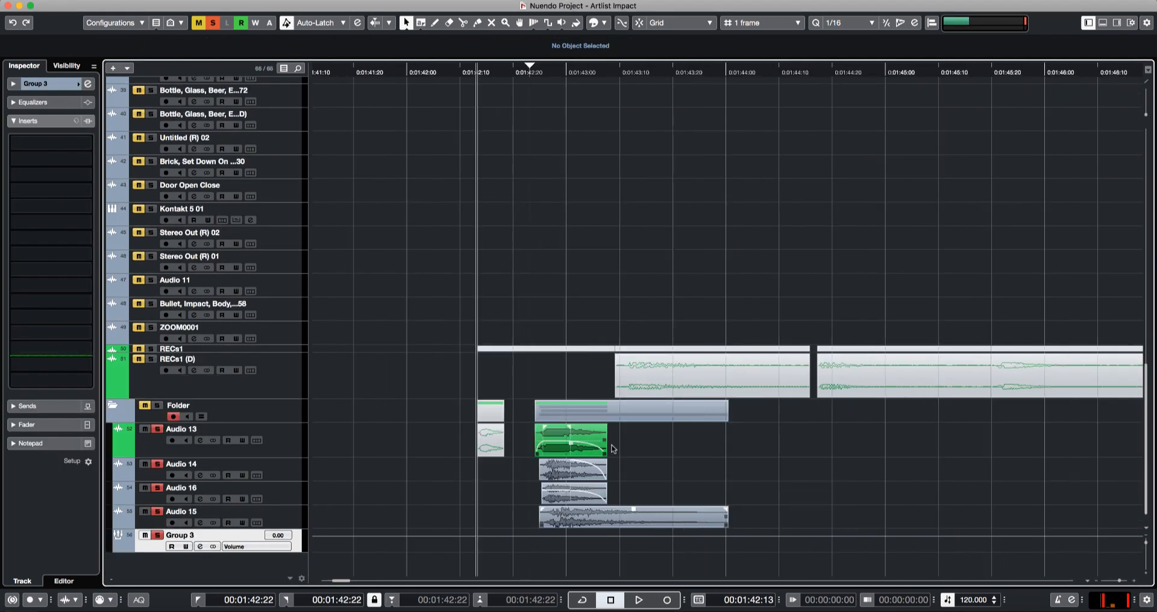
- Insert the RoomWorks reverb in the group channel's first insert slot and play the layered impact through it
{"action": "left_click", "coordinate": [75, 147]}
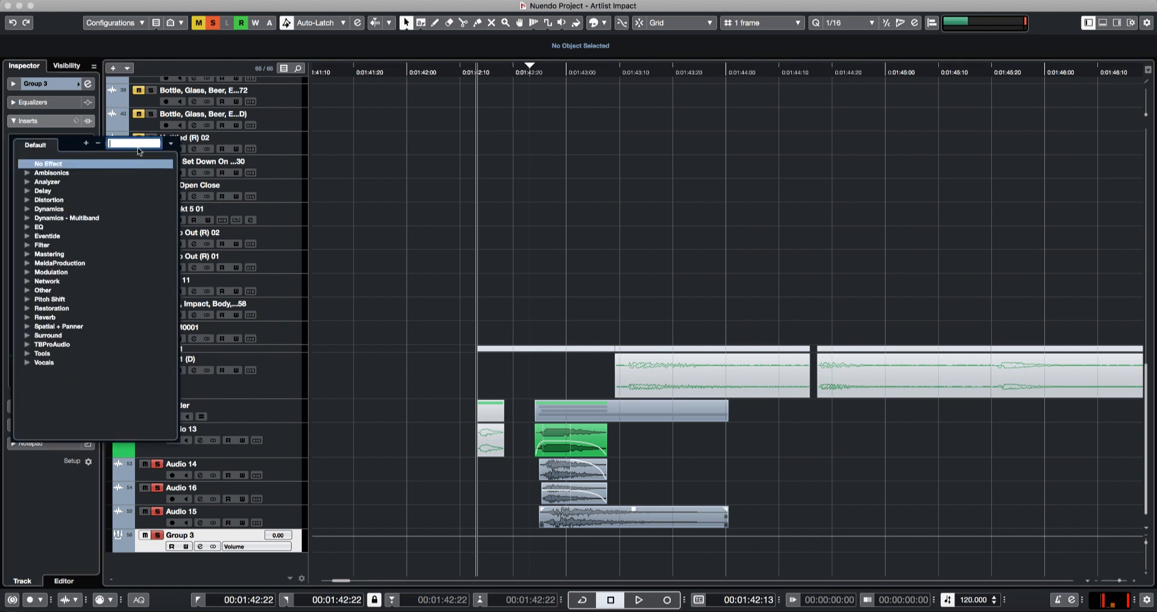
{"action": "type", "text": "room"}
{"action": "key", "text": "Down"}
{"action": "key", "text": "Down"}
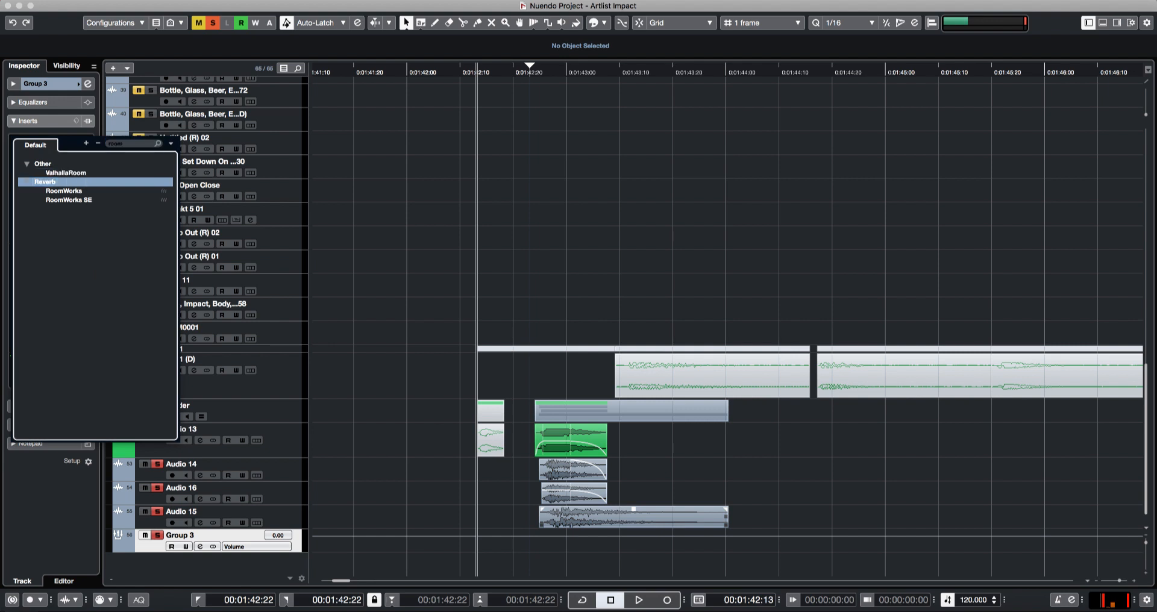
{"action": "key", "text": "Return"}
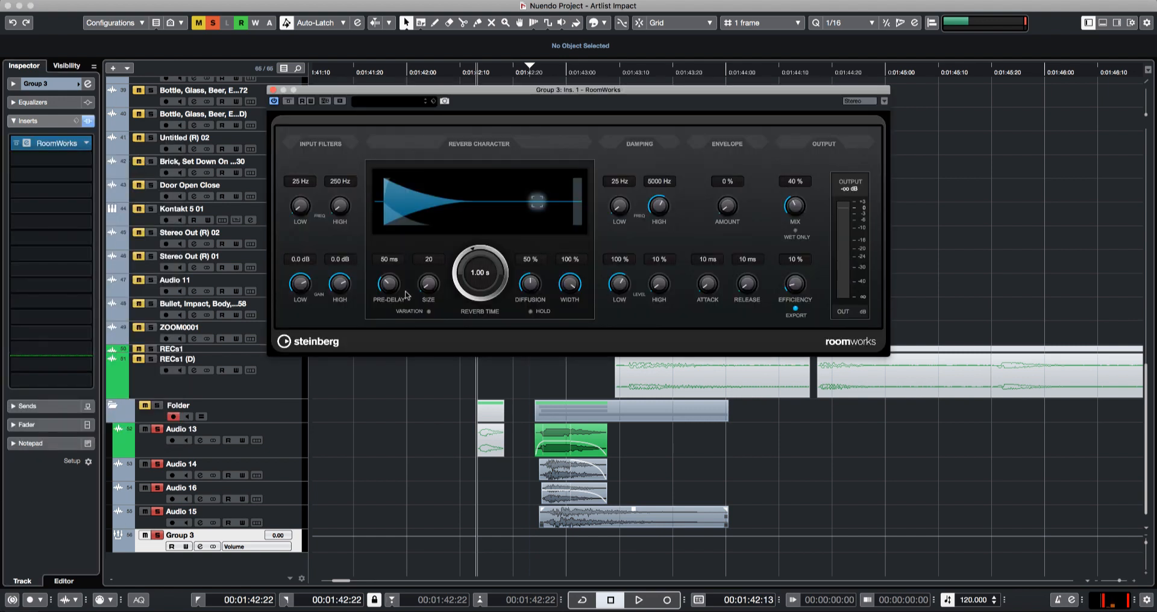
{"action": "key", "text": "space"}
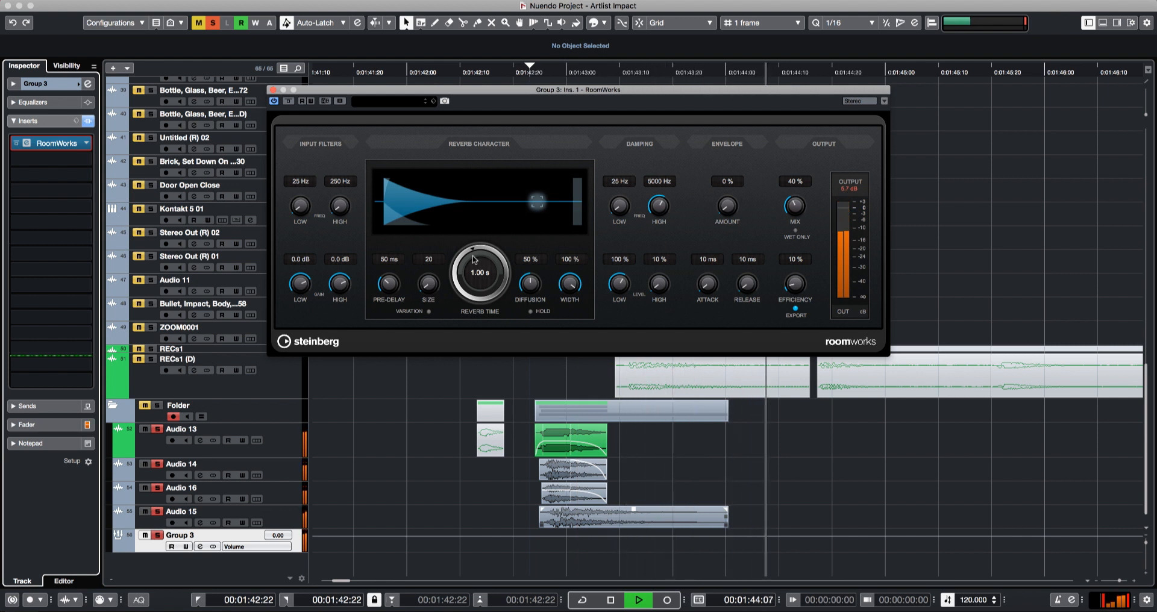
- Set the RoomWorks pre-delay to 0 ms and the reverb time to about 2.04 s while auditioning the impact
{"action": "key", "text": "space"}
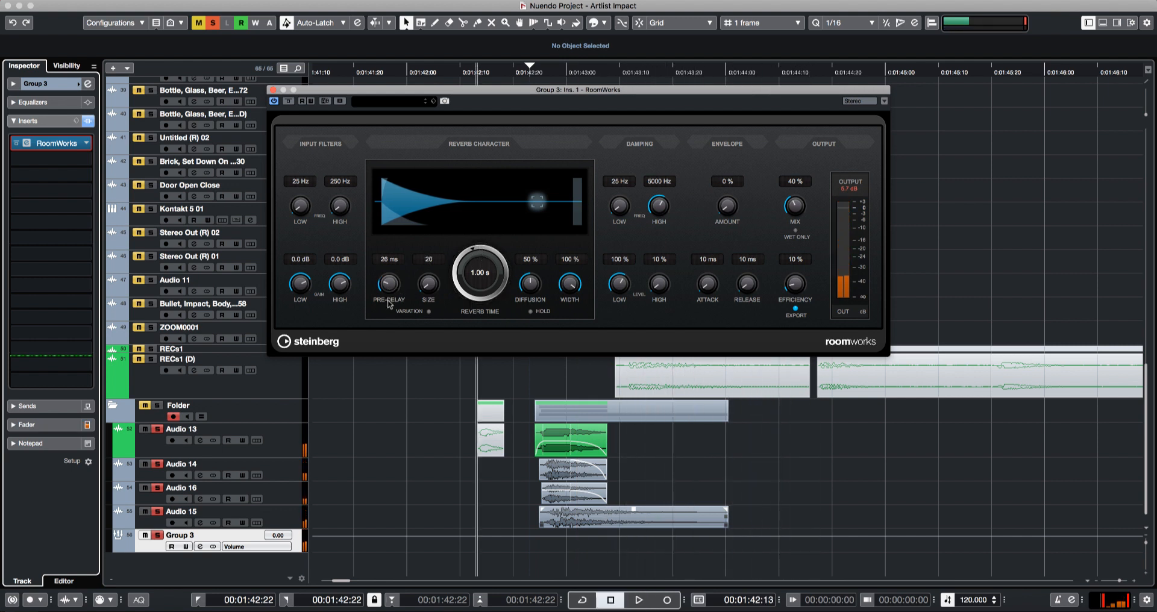
{"action": "mouse_move", "coordinate": [487, 256]}
{"action": "left_mouse_down"}
{"action": "mouse_move", "coordinate": [486, 236]}
{"action": "mouse_move", "coordinate": [485, 249]}
{"action": "left_mouse_up"}
{"action": "key", "text": "space"}
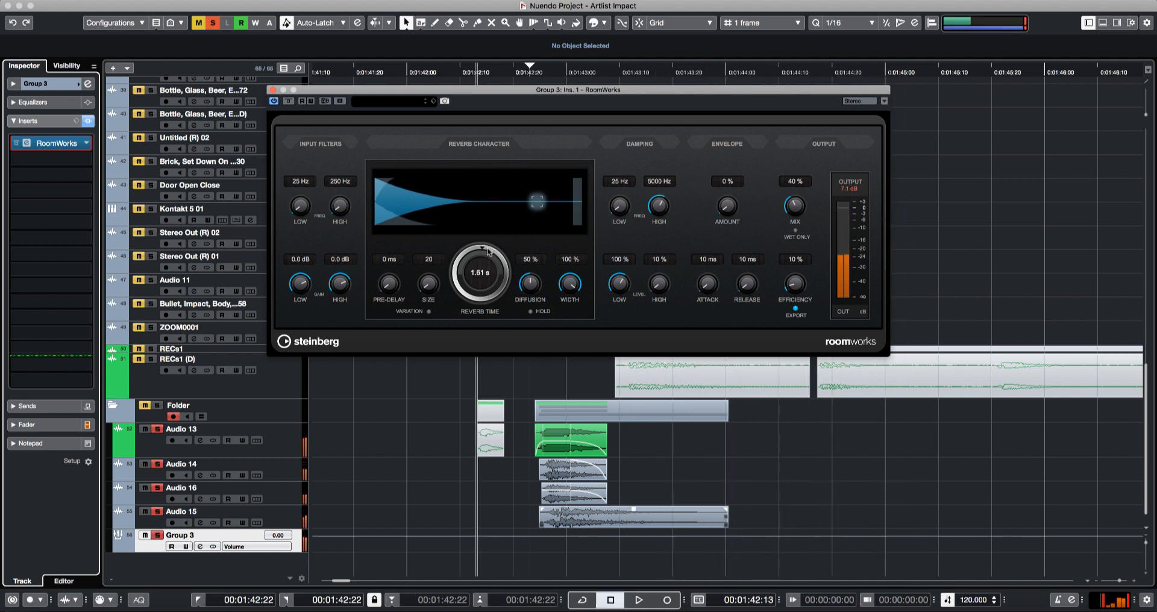
{"action": "key", "text": "space"}
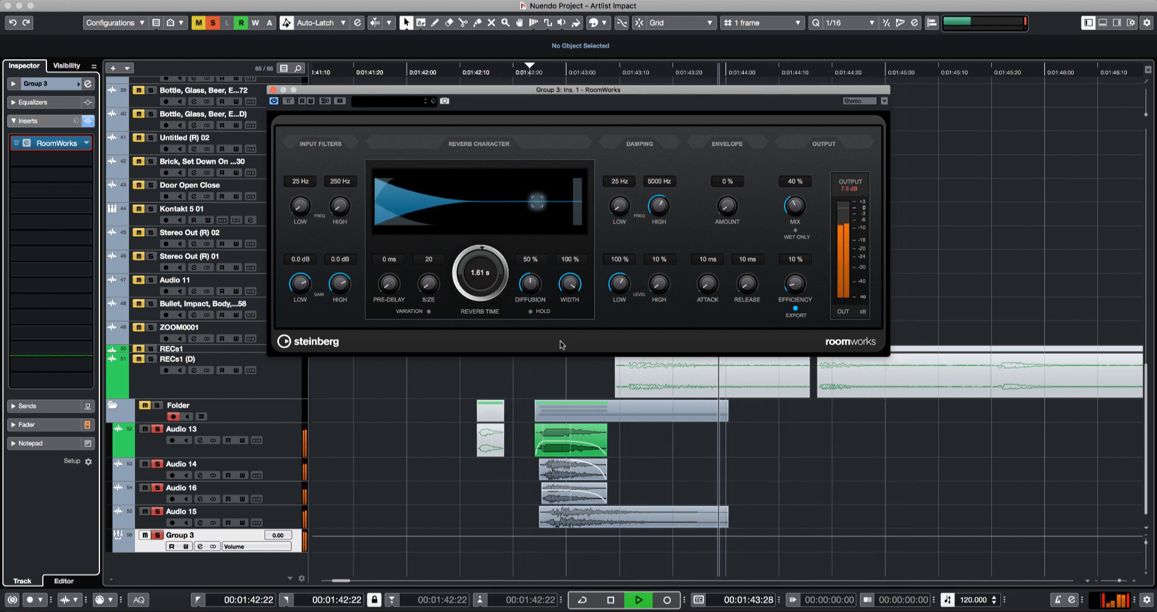
{"action": "key", "text": "space"}
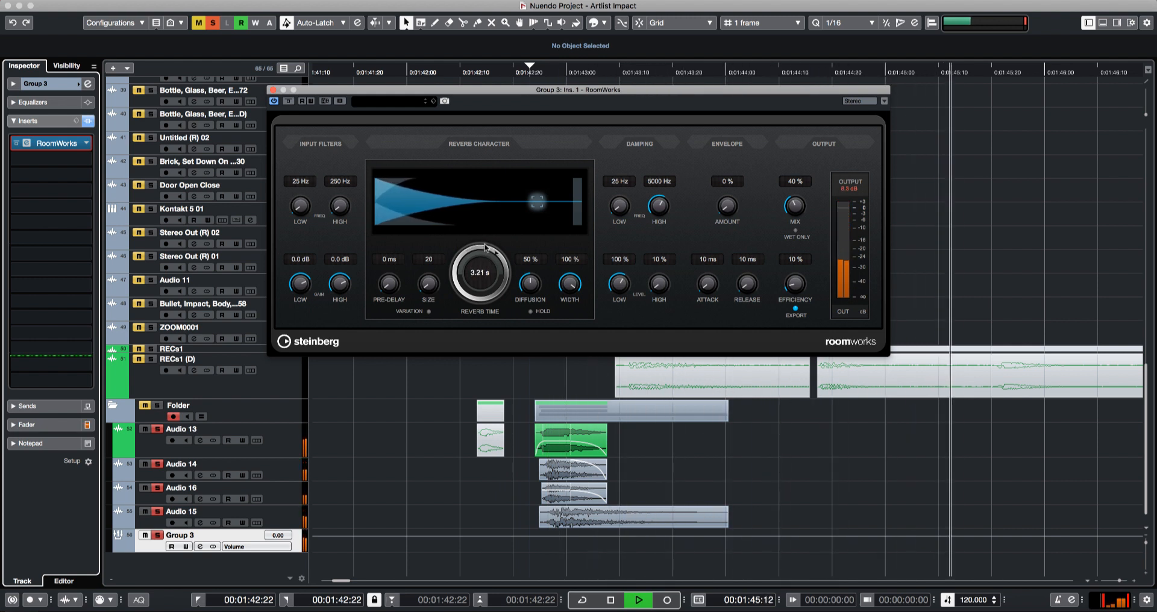
{"action": "key", "text": "space"}
{"action": "left_click_drag", "start_coordinate": [485, 260], "coordinate": [481, 229]}
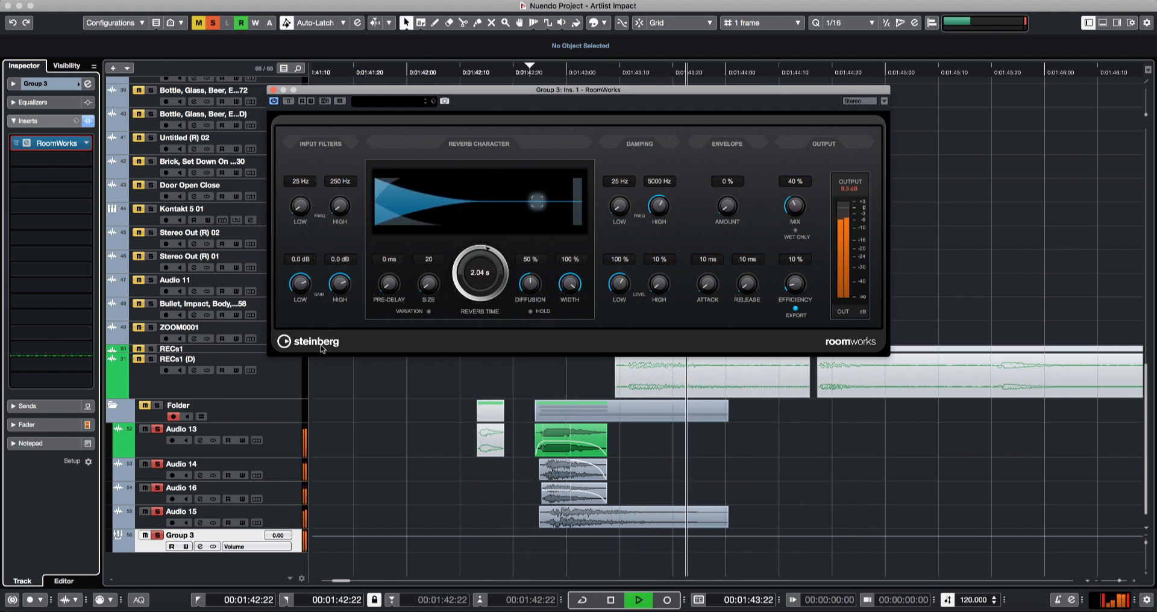
- Lower the group channel's volume to about -4.3 dB and play the impact
{"action": "key", "text": "space"}
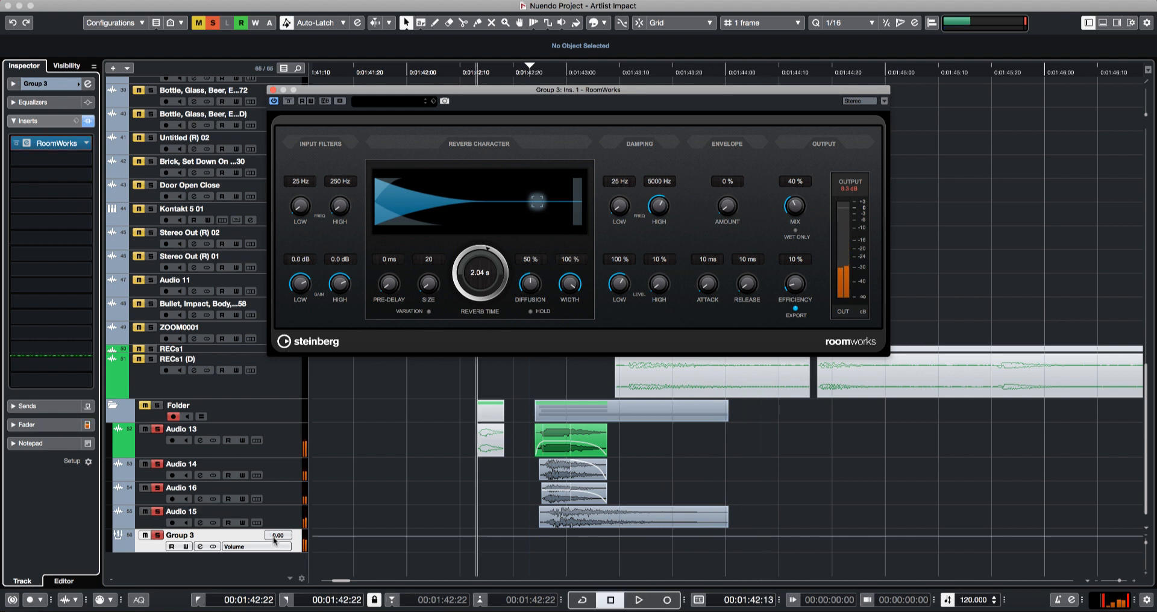
{"action": "scroll", "coordinate": [274, 536], "scroll_direction": "down", "scroll_amount": 4}
{"action": "key", "text": "space"}
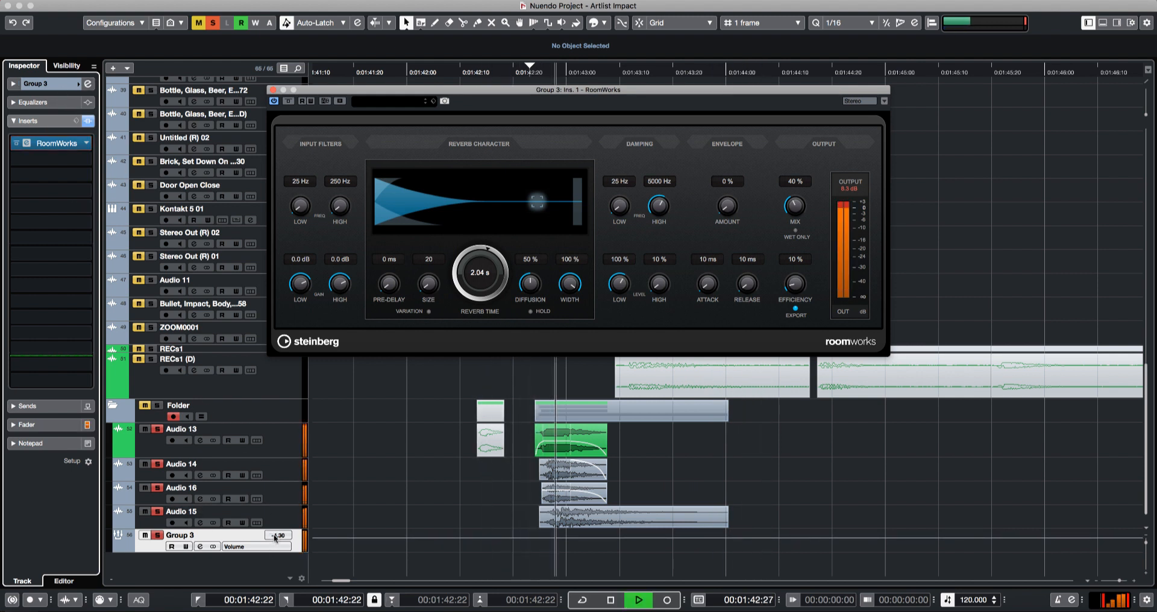
- Lower the volume of all clips on the four grouped tracks by 4 dB, bringing the first Audio 13 clip to -11.00 dB
{"action": "left_click_drag", "start_coordinate": [451, 530], "coordinate": [575, 435]}
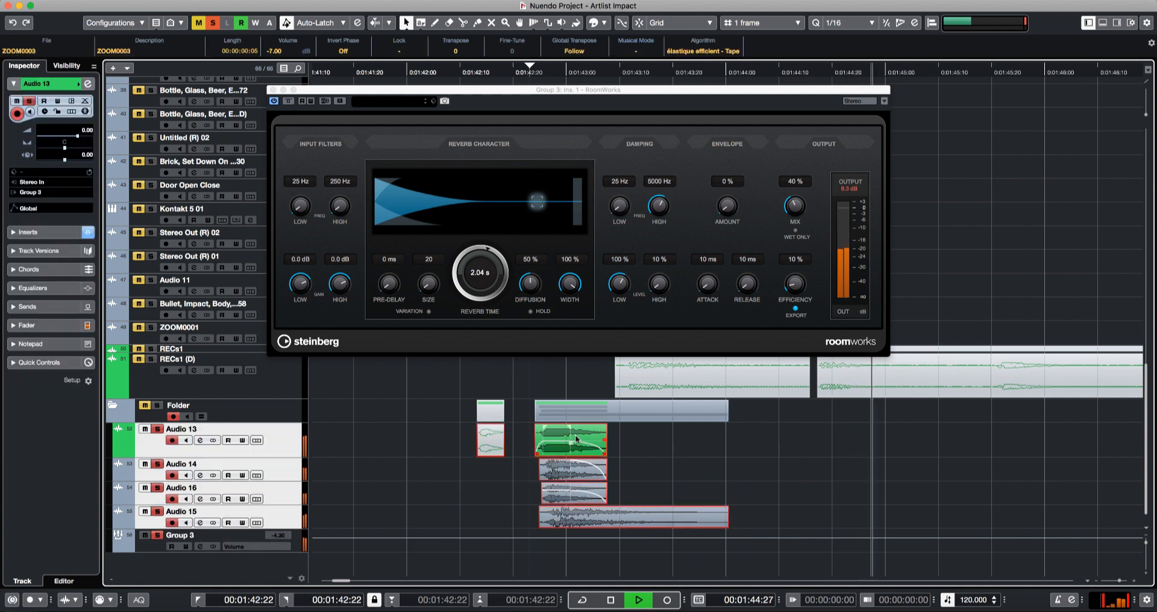
{"action": "scroll", "coordinate": [561, 438], "scroll_direction": "down", "scroll_amount": 4}
{"action": "key", "text": "space"}
{"action": "key", "text": "space"}
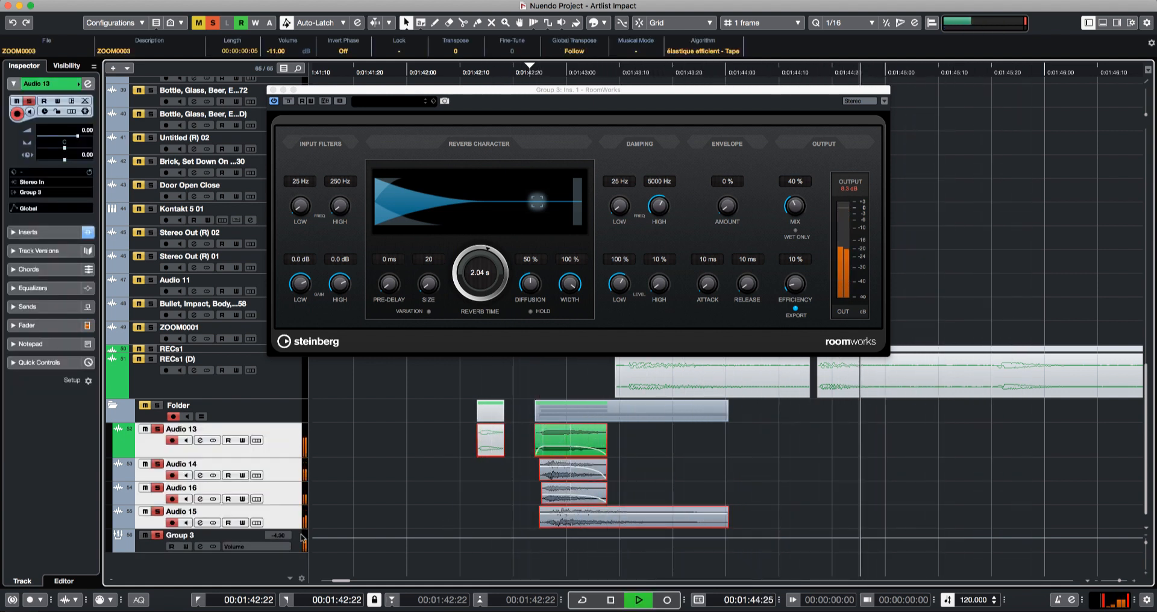
- Raise the group channel's volume to about -0.59 dB on its automation line and play the impact
{"action": "left_click_drag", "start_coordinate": [365, 538], "coordinate": [364, 535]}
{"action": "key", "text": "space"}
{"action": "key", "text": "space"}
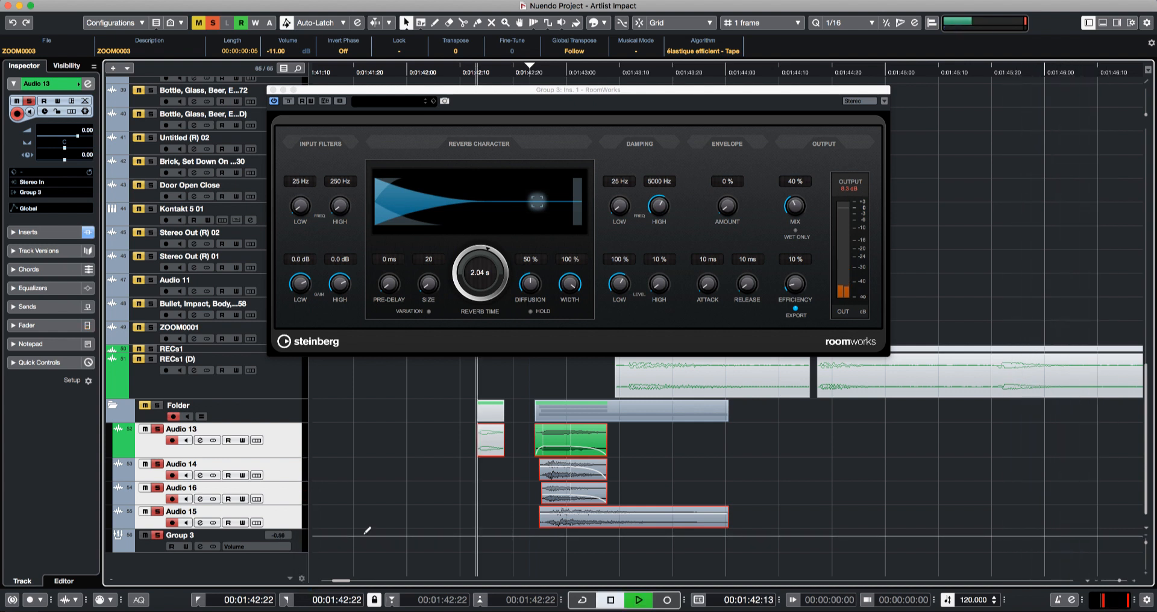
{"action": "key", "text": "space"}
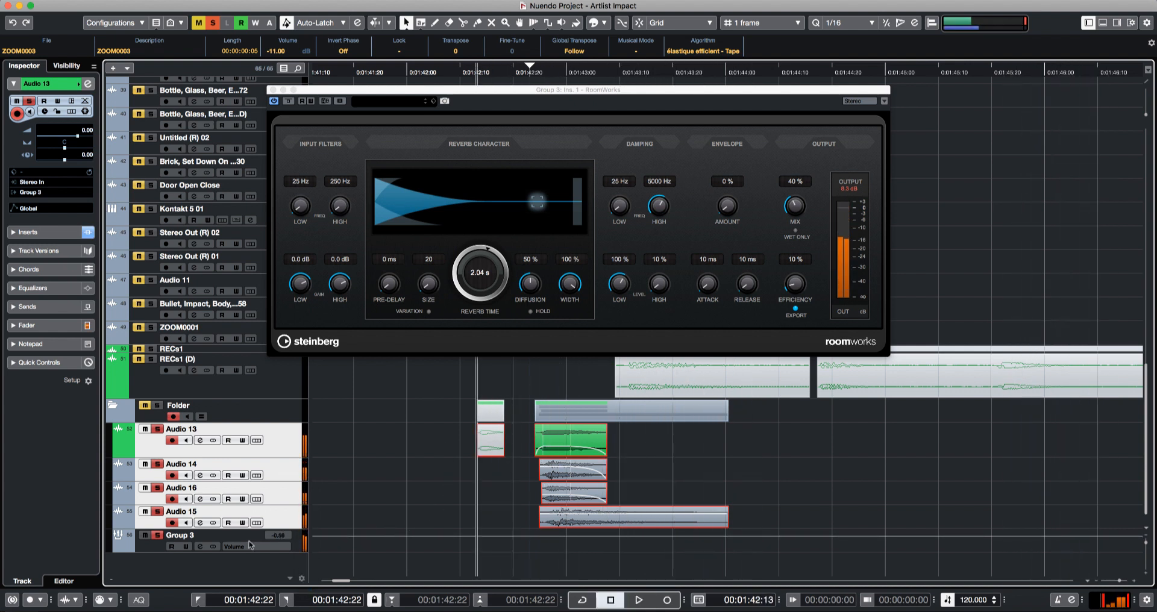
- Insert MultibandEnvelopeShaper after RoomWorks on the group channel and start playback
{"action": "left_click", "coordinate": [296, 547]}
{"action": "left_click", "coordinate": [65, 162]}
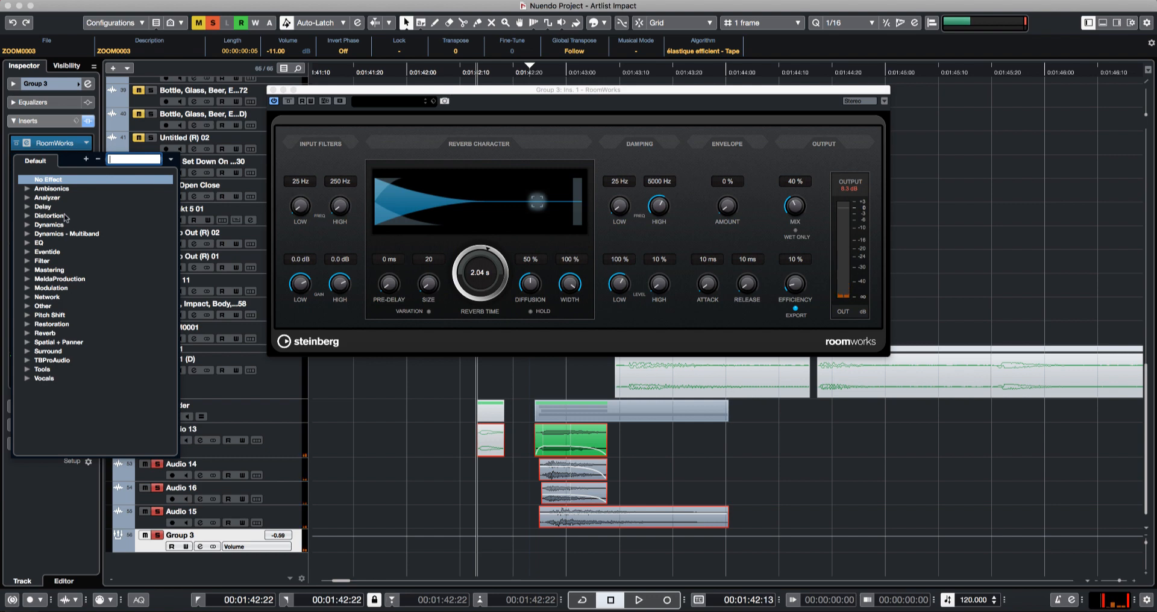
{"action": "type", "text": "enve"}
{"action": "key", "text": "Down"}
{"action": "key", "text": "Down"}
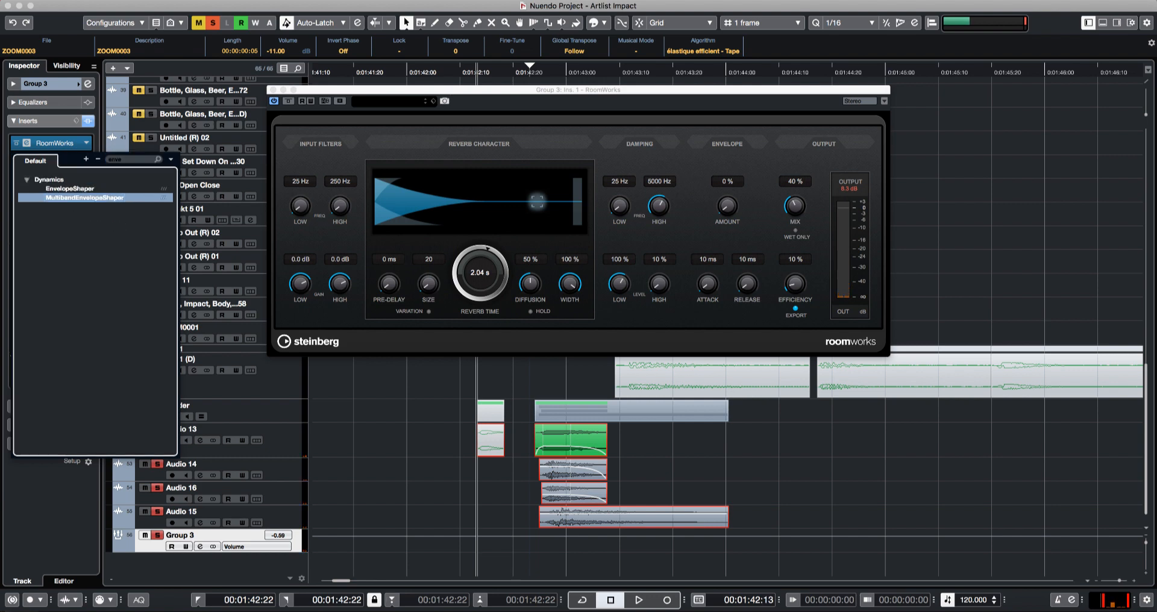
{"action": "key", "text": "Return"}
{"action": "key", "text": "space"}
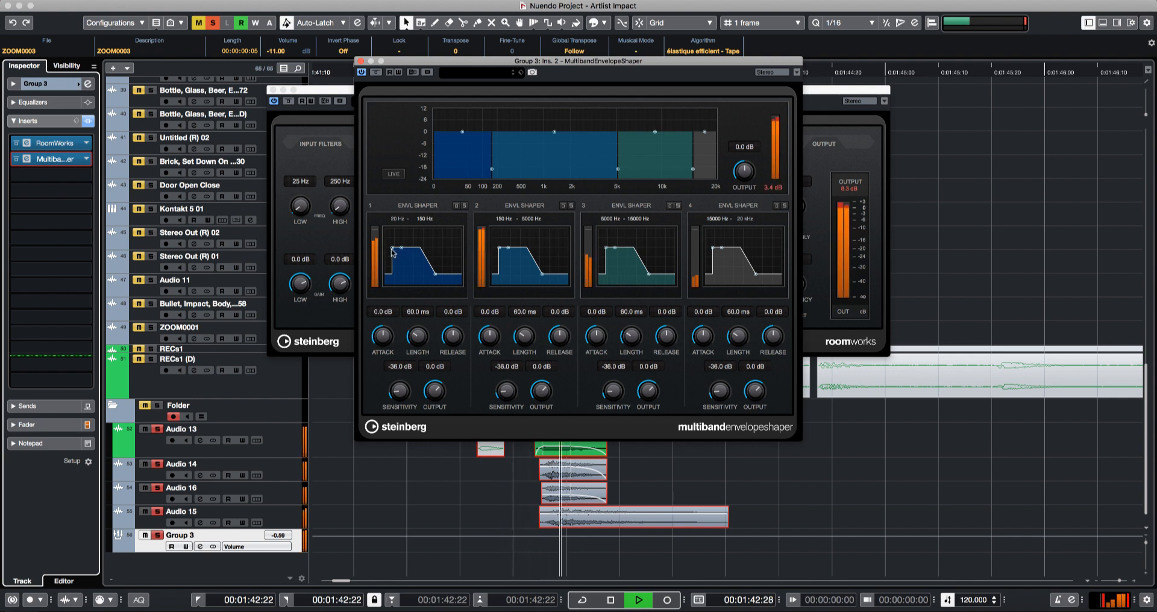
- Raise the envelope shaper's attack to about 5.3 dB in band 1 and 4.7 dB in band 2, with band 2's length at 200 ms
{"action": "left_click_drag", "start_coordinate": [392, 248], "coordinate": [392, 244]}
{"action": "key", "text": "space"}
{"action": "key", "text": "space"}
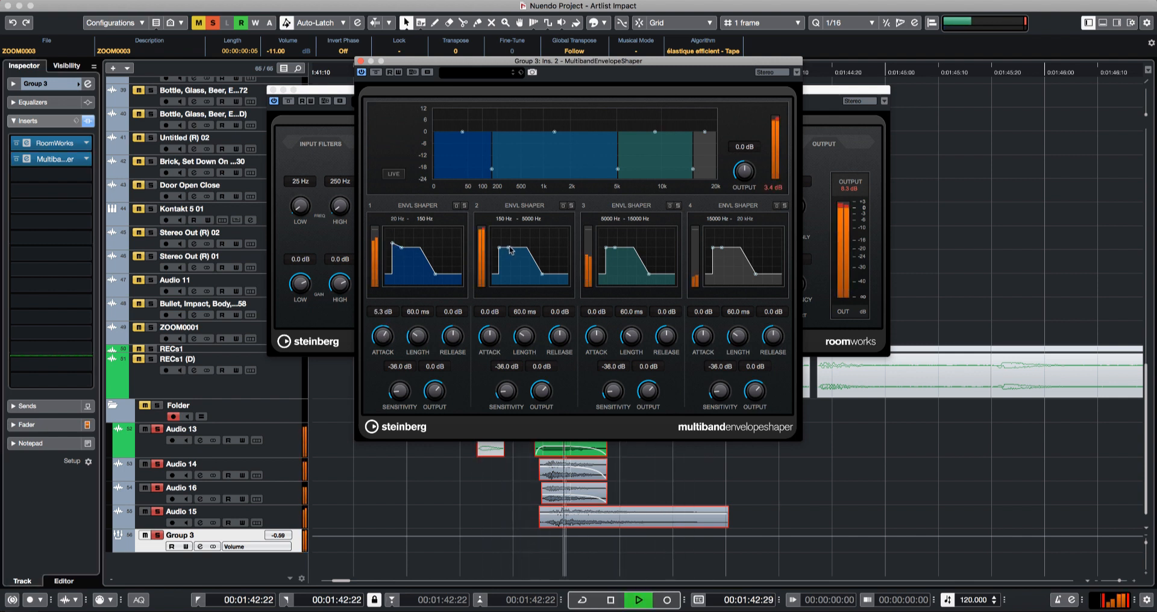
{"action": "mouse_move", "coordinate": [508, 248]}
{"action": "left_mouse_down"}
{"action": "mouse_move", "coordinate": [519, 248]}
{"action": "mouse_move", "coordinate": [501, 243]}
{"action": "left_mouse_up"}
{"action": "key", "text": "space"}
{"action": "key", "text": "space"}
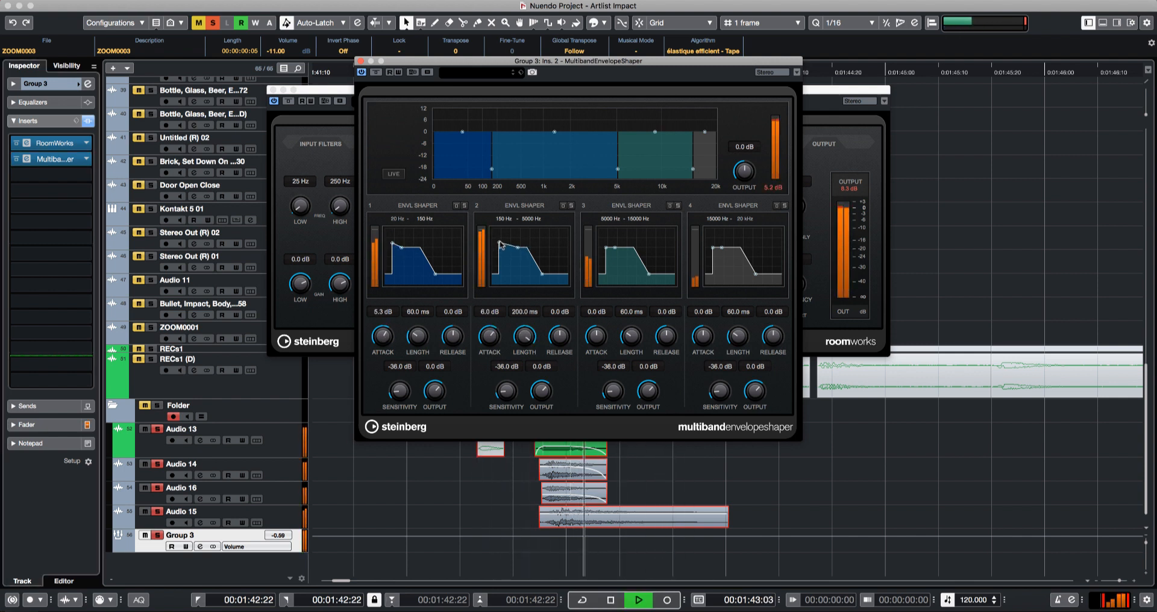
{"action": "key", "text": "space"}
{"action": "key", "text": "space"}
- Reduce the release of the envelope shaper's band 4 to about -6.1 dB and replay the impact
{"action": "left_click_drag", "start_coordinate": [740, 253], "coordinate": [750, 276]}
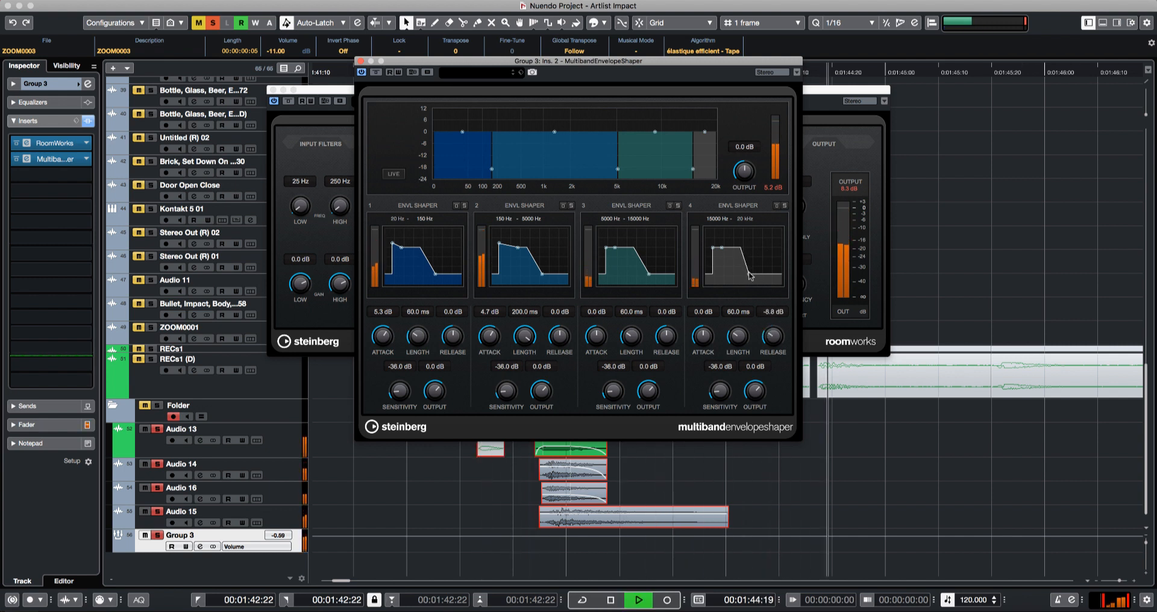
{"action": "key", "text": "space"}
{"action": "key", "text": "space"}
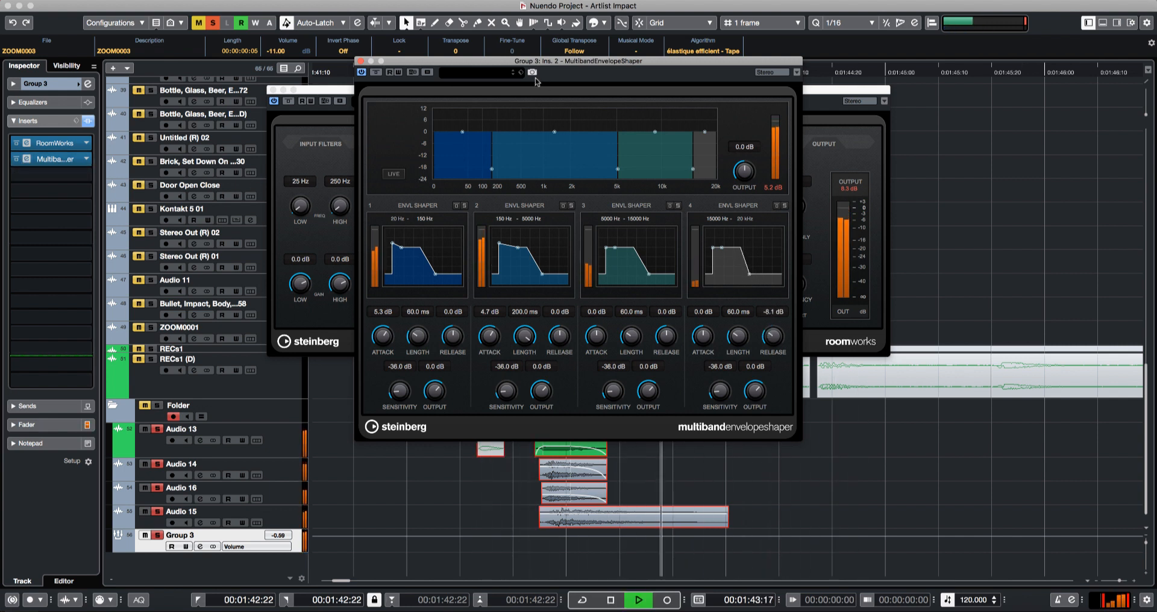
{"action": "key", "text": "space"}
- Compare the impact with MultibandEnvelopeShaper bypassed and active, and close both plug-in windows
{"action": "left_click", "coordinate": [376, 72]}
{"action": "key", "text": "space"}
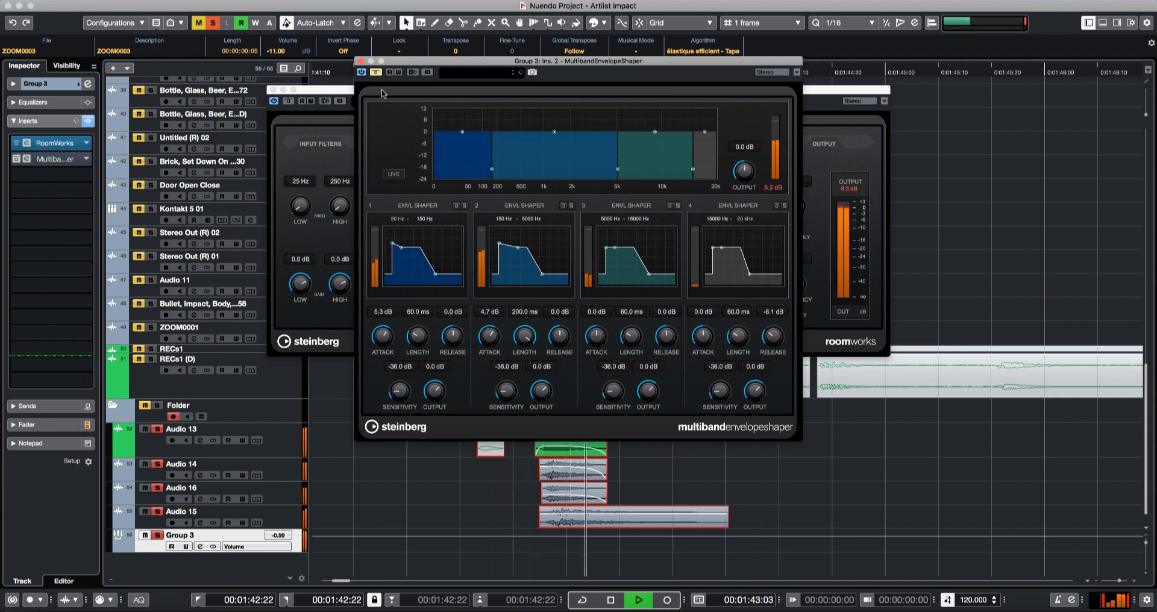
{"action": "left_click", "coordinate": [376, 72]}
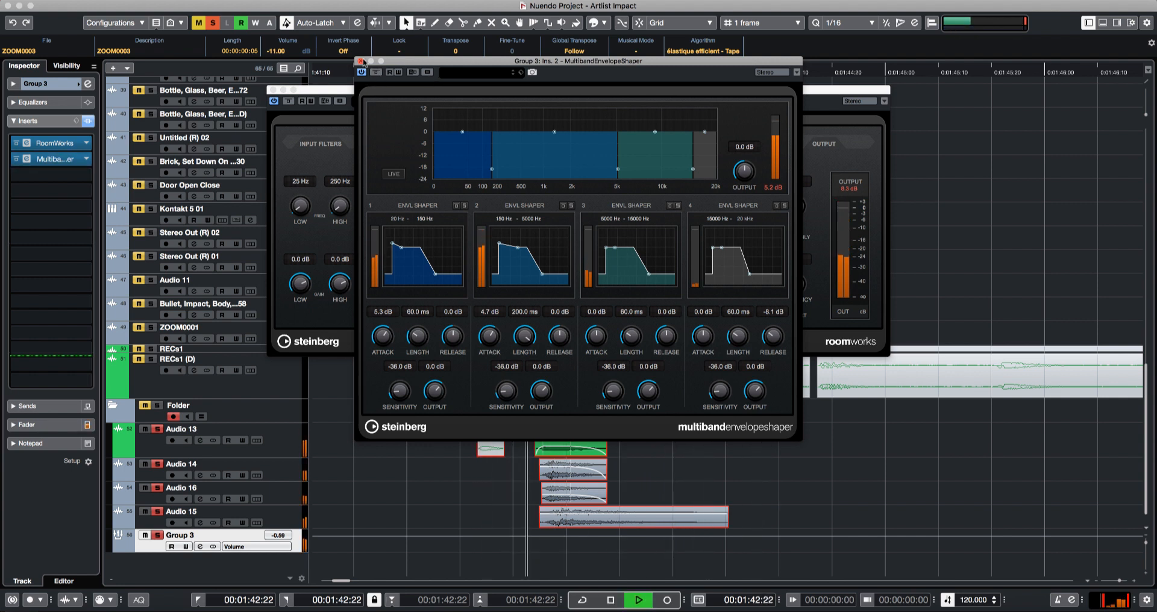
{"action": "left_click", "coordinate": [361, 62]}
{"action": "key", "text": "space"}
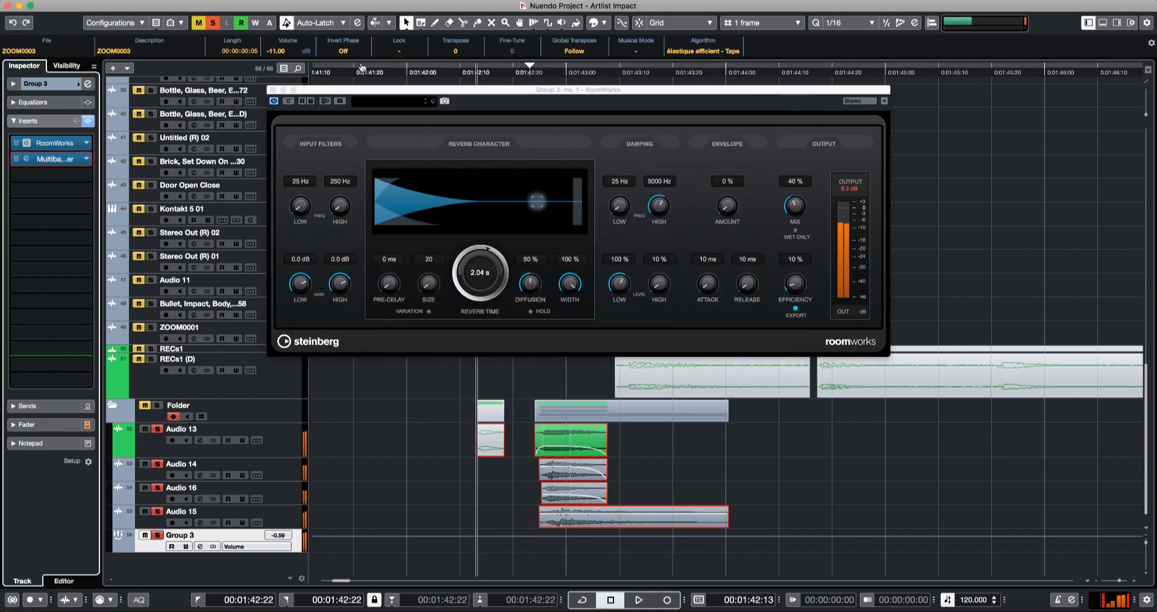
{"action": "left_click", "coordinate": [271, 90]}
- Insert the VC 76 compressor in the group channel's third insert slot
{"action": "left_click", "coordinate": [67, 175]}
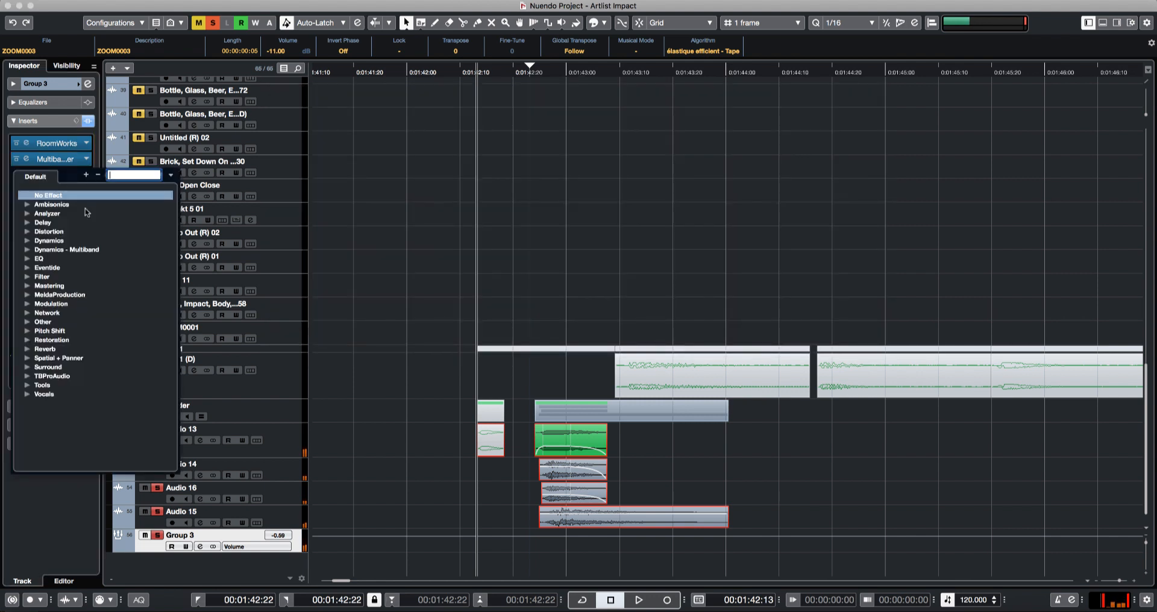
{"action": "type", "text": "76"}
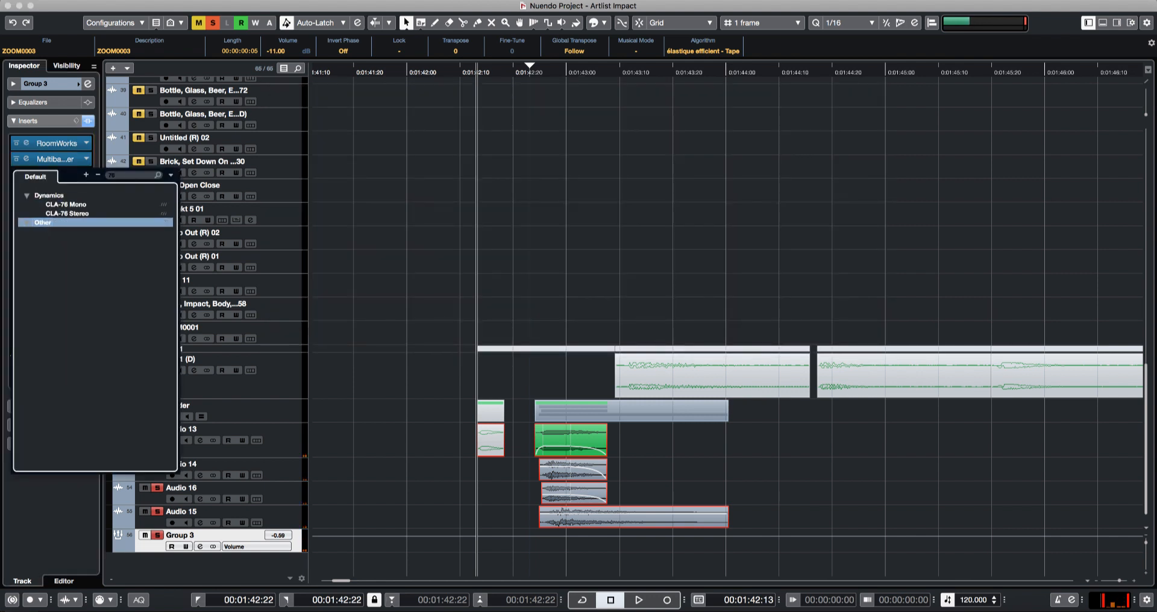
{"action": "key", "text": "Down"}
{"action": "key", "text": "Return"}
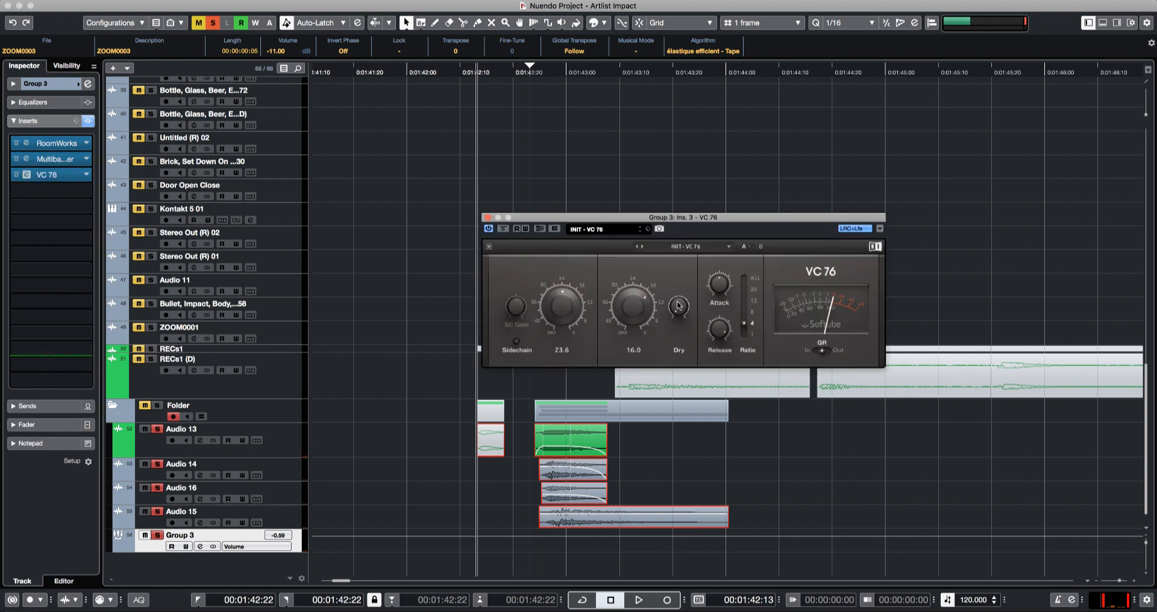
- Adjust the VC 76 compressor by ear, ending with input at about 31.1 and output at about 16.2, replaying the impact between changes
{"action": "key", "text": "space"}
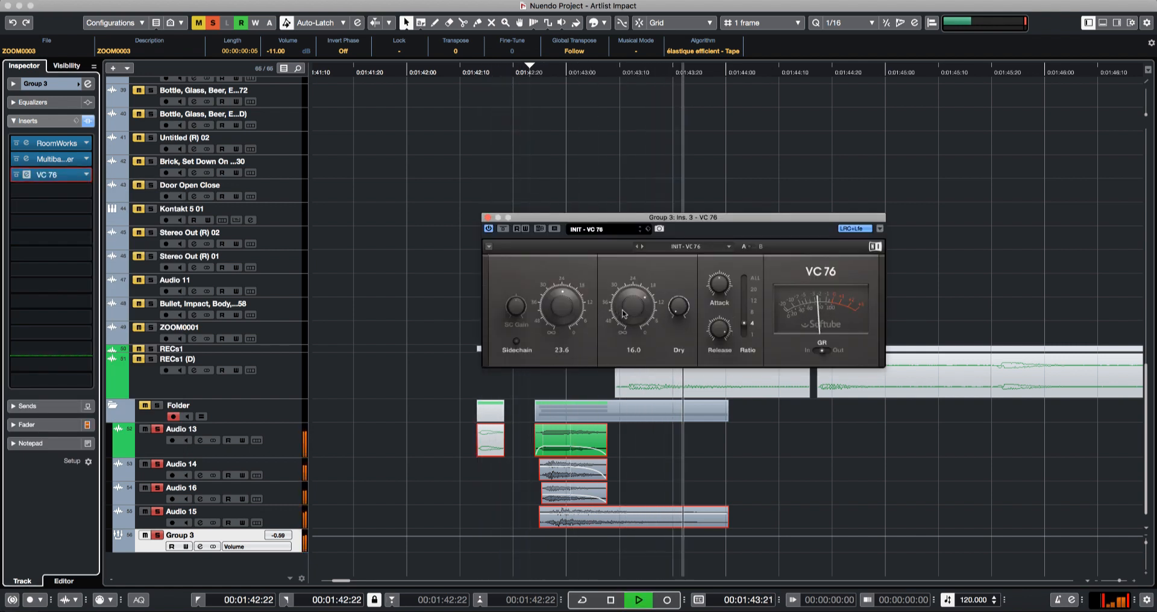
{"action": "left_click_drag", "start_coordinate": [624, 313], "coordinate": [623, 331]}
{"action": "key", "text": "space"}
{"action": "key", "text": "space"}
{"action": "mouse_move", "coordinate": [562, 310]}
{"action": "left_mouse_down"}
{"action": "mouse_move", "coordinate": [562, 300]}
{"action": "mouse_move", "coordinate": [562, 315]}
{"action": "left_mouse_up"}
{"action": "key", "text": "space"}
{"action": "key", "text": "space"}
{"action": "left_click_drag", "start_coordinate": [631, 312], "coordinate": [632, 298]}
{"action": "key", "text": "space"}
{"action": "key", "text": "space"}
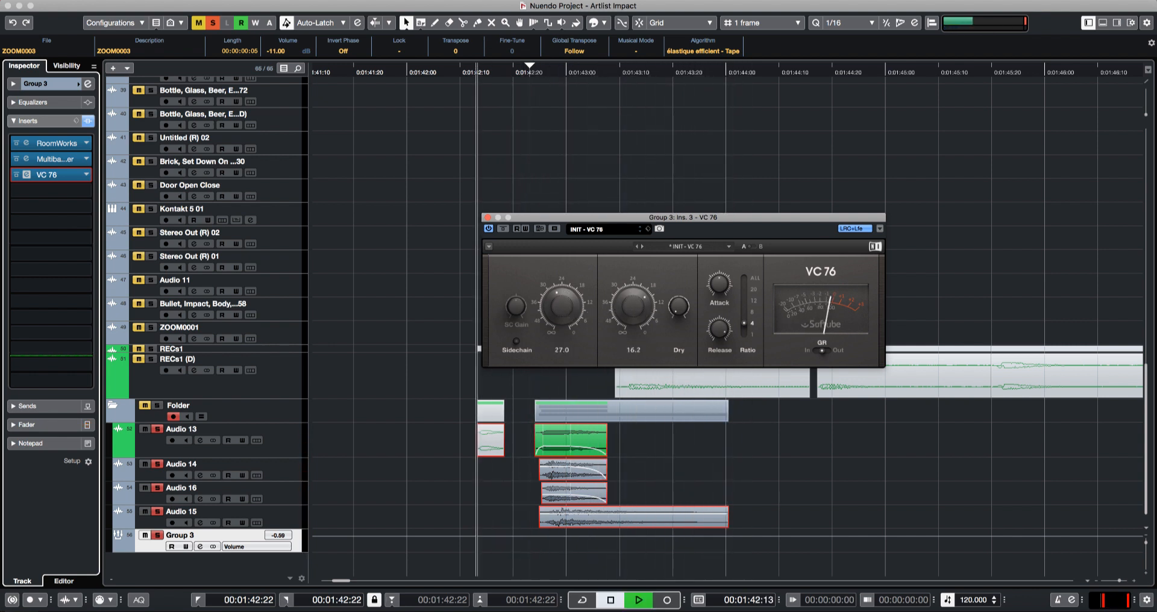
{"action": "left_click_drag", "start_coordinate": [563, 306], "coordinate": [563, 313]}
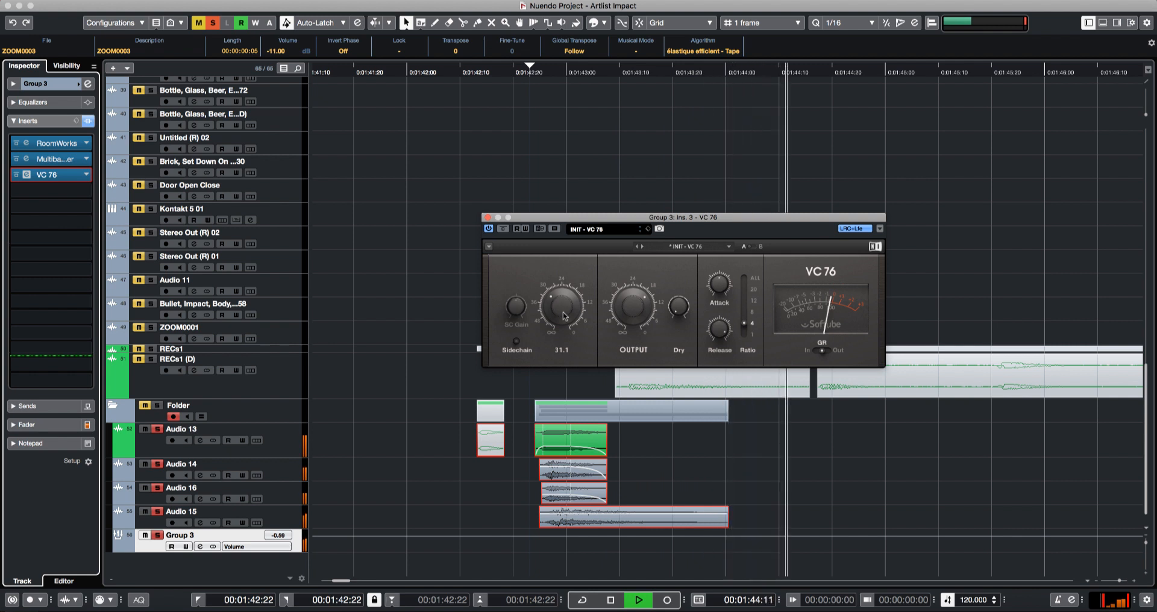
{"action": "key", "text": "space"}
{"action": "key", "text": "space"}
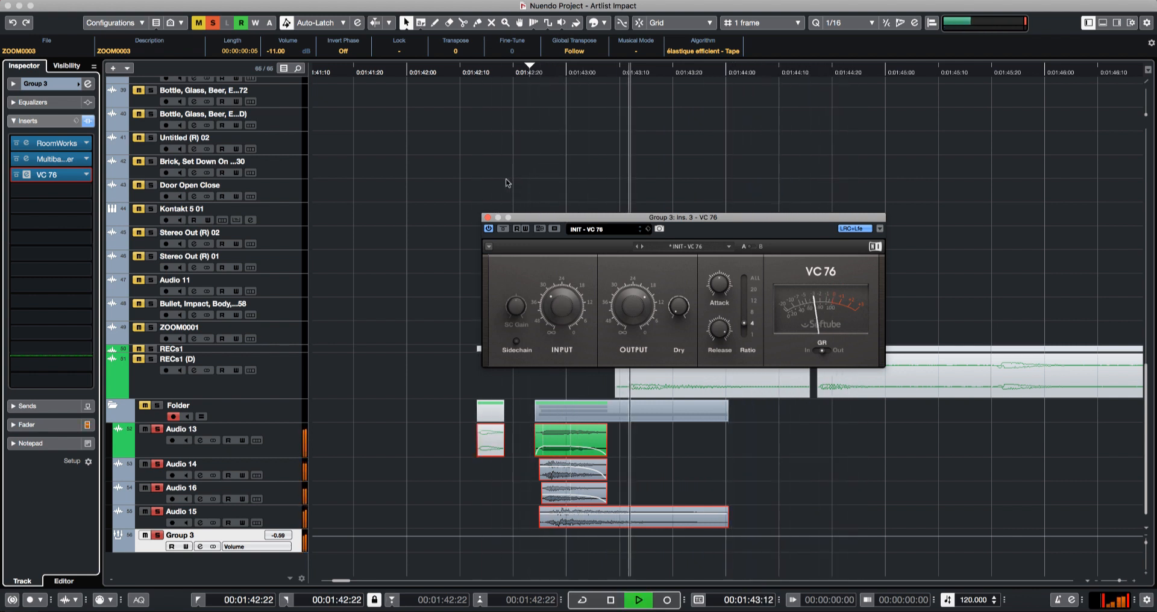
- Cut off the tail of the Audio 15 event, give the remainder a long fade-out, and replay the impact
{"action": "left_click", "coordinate": [681, 517]}
{"action": "left_click", "coordinate": [650, 517], "text": "alt"}
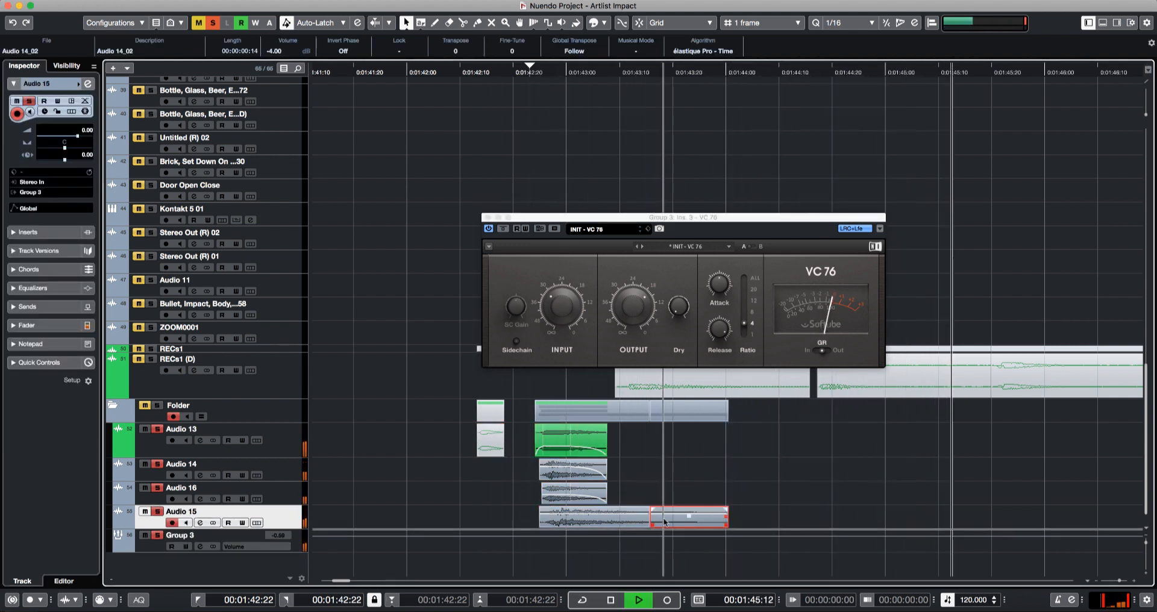
{"action": "key", "text": "Delete"}
{"action": "left_click_drag", "start_coordinate": [648, 509], "coordinate": [572, 513]}
{"action": "key", "text": "space"}
{"action": "key", "text": "space"}
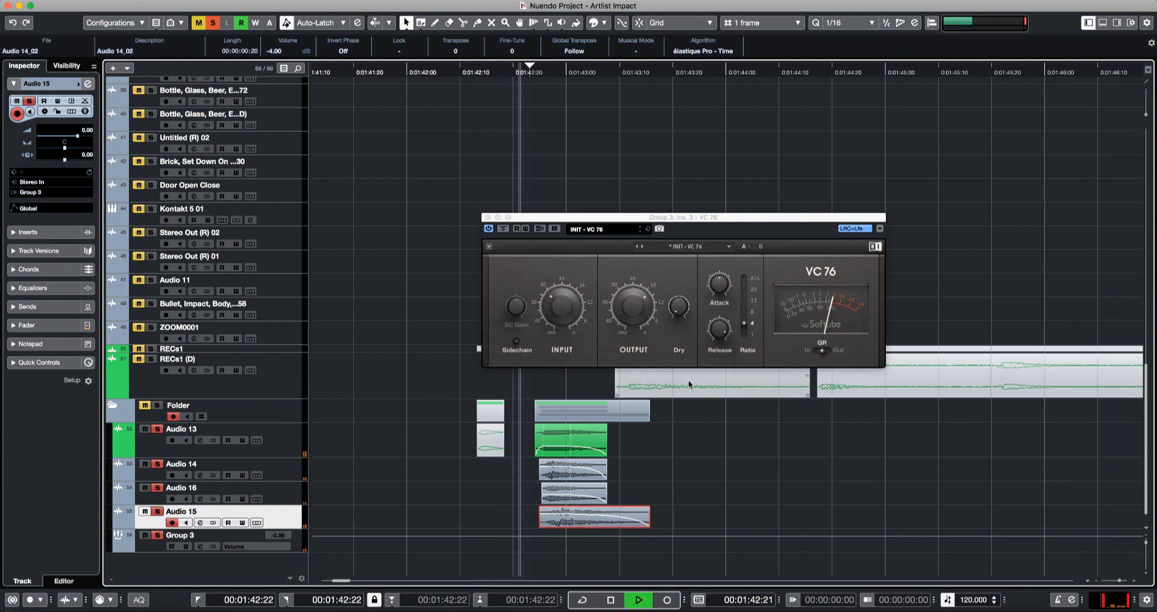
{"action": "key", "text": "space"}
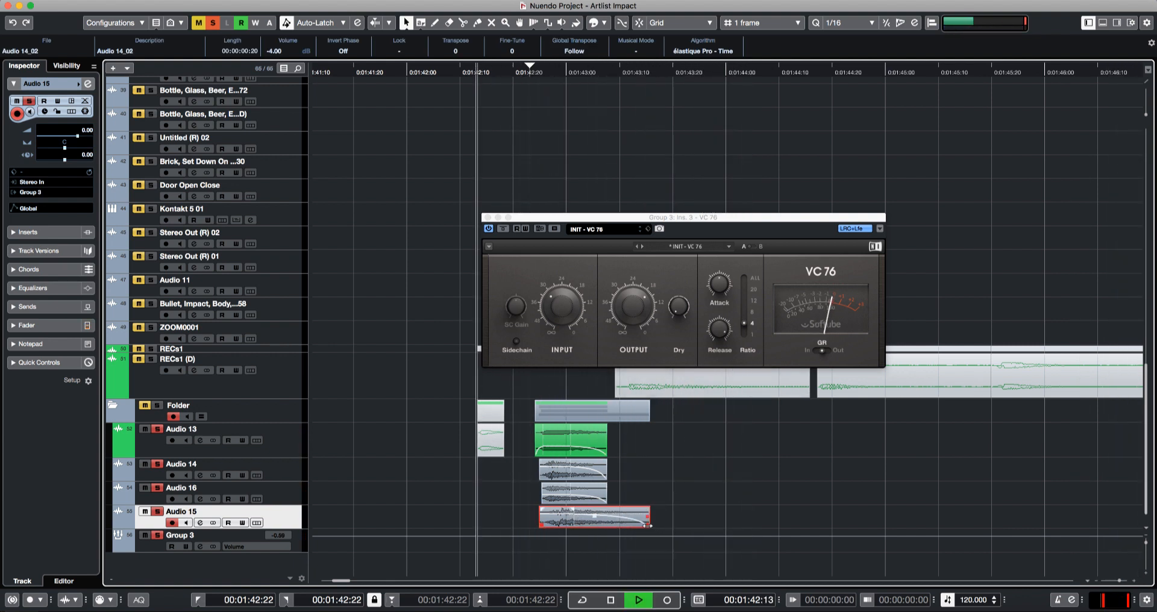
- Shorten the faded Audio 15 event to 14 frames and listen to the impact again
{"action": "left_click_drag", "start_coordinate": [649, 525], "coordinate": [614, 523]}
{"action": "key", "text": "space"}
{"action": "key", "text": "space"}
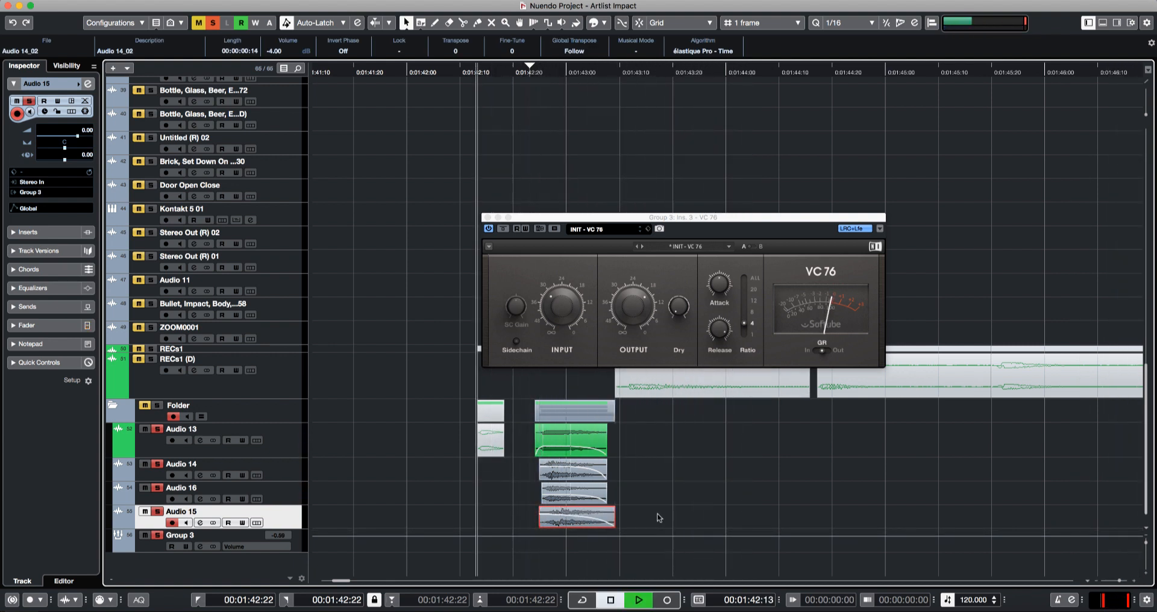
- Mute the events on Audio 14, Audio 16 and Audio 15, listen to the Audio 13 layer alone, and unmute them
{"action": "left_click_drag", "start_coordinate": [667, 474], "coordinate": [561, 517]}
{"action": "key", "text": "shift+m"}
{"action": "key", "text": "space"}
{"action": "key", "text": "space"}
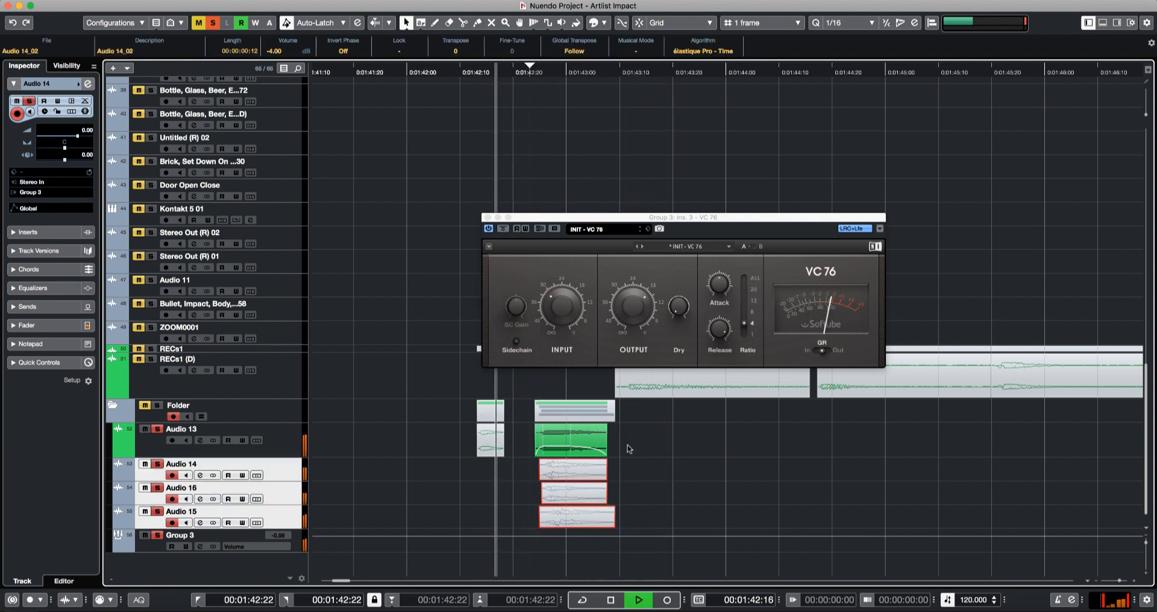
{"action": "key", "text": "space"}
{"action": "key", "text": "space"}
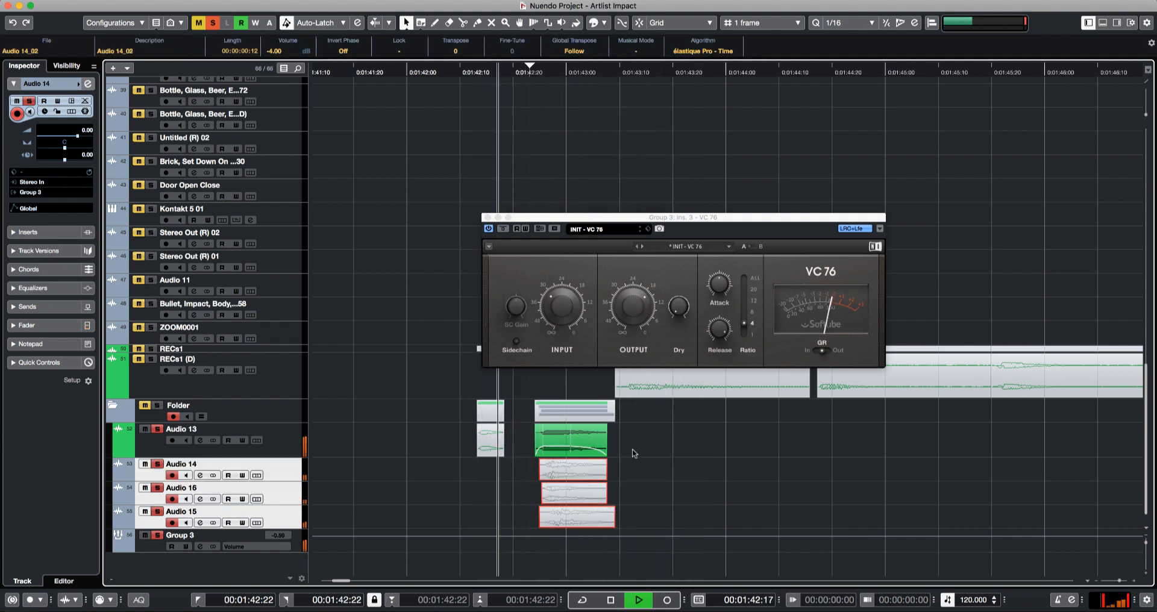
{"action": "key", "text": "space"}
{"action": "key", "text": "shift+u"}
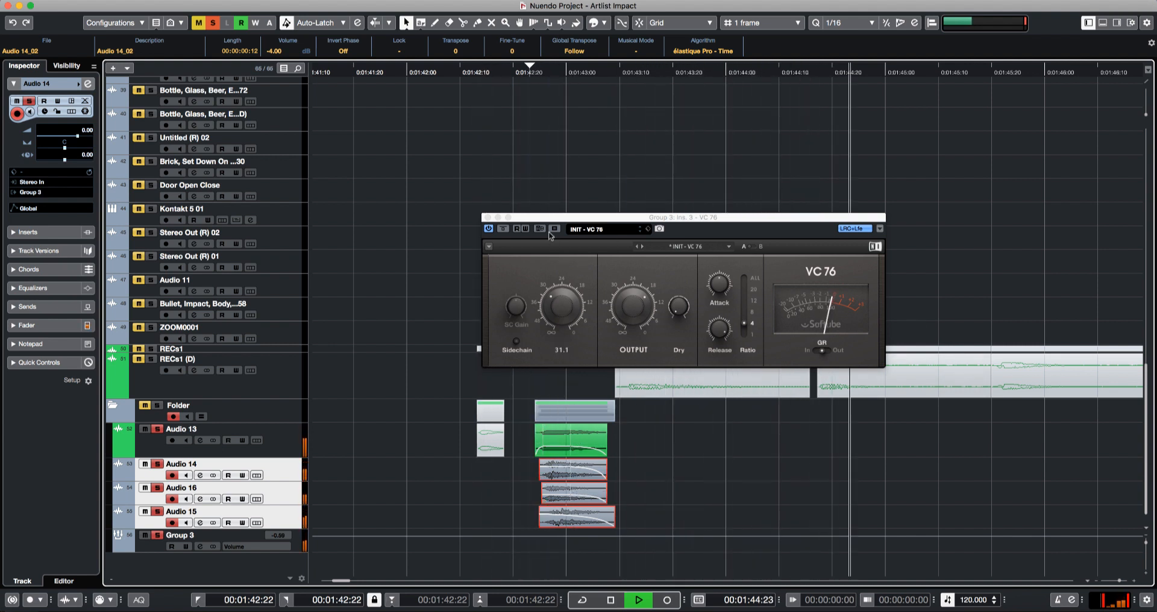
- Replay the full layered impact through the VC 76 compressor and close the compressor's window
{"action": "key", "text": "space"}
{"action": "key", "text": "space"}
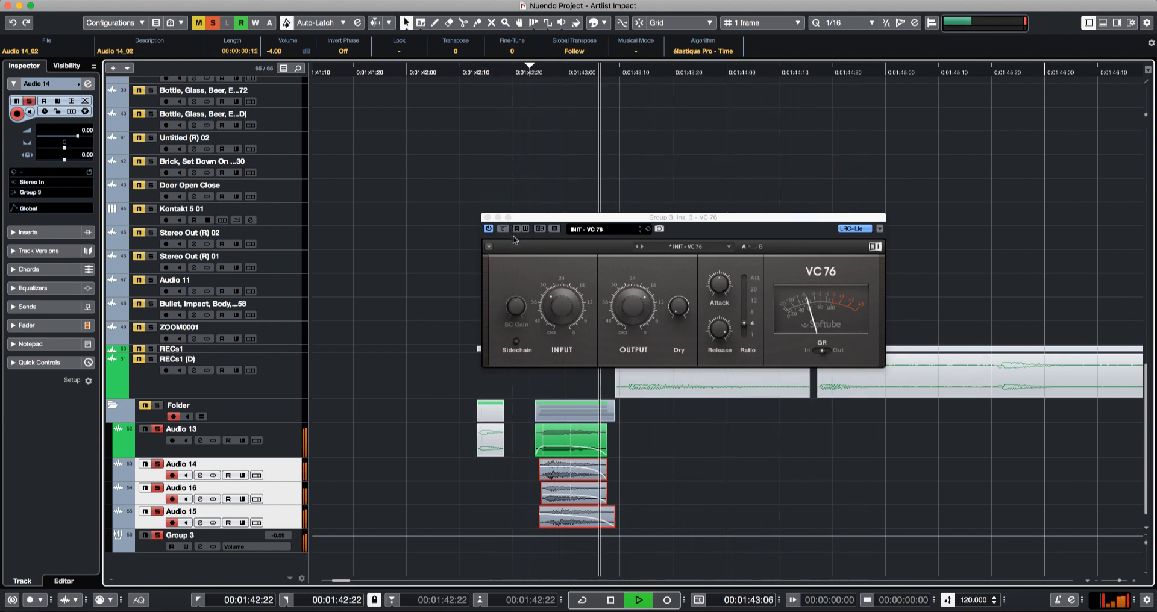
{"action": "left_click", "coordinate": [487, 217]}
{"action": "key", "text": "space"}
- Open RoomWorks on the Group 3 channel, reduce its reverb time to 0.60 s, and listen to the impact
{"action": "left_click", "coordinate": [151, 541]}
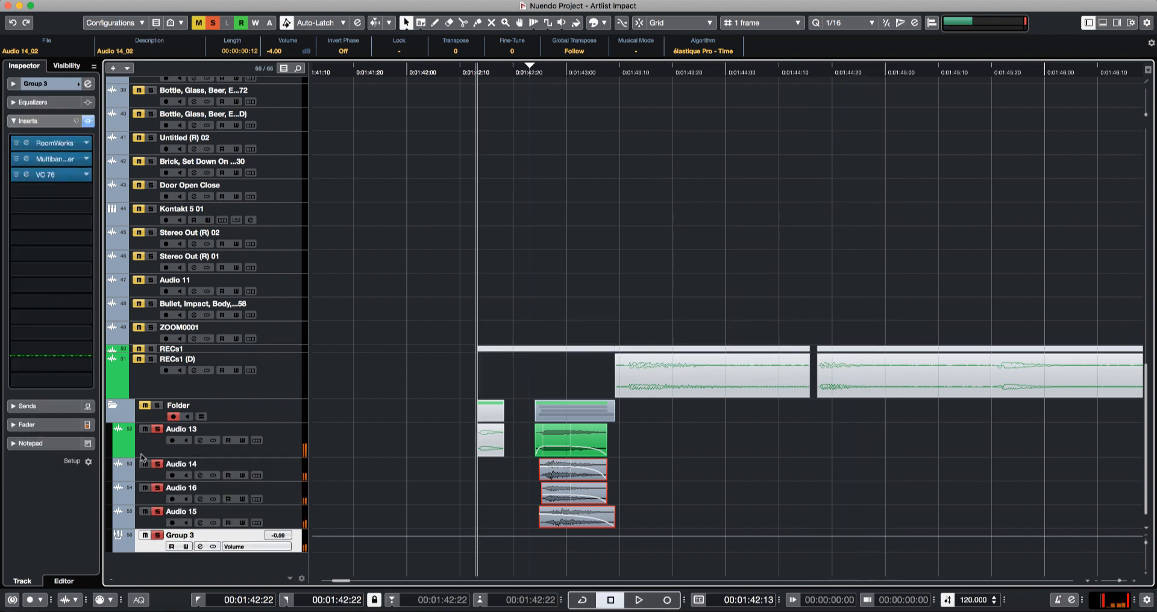
{"action": "left_click", "coordinate": [27, 144]}
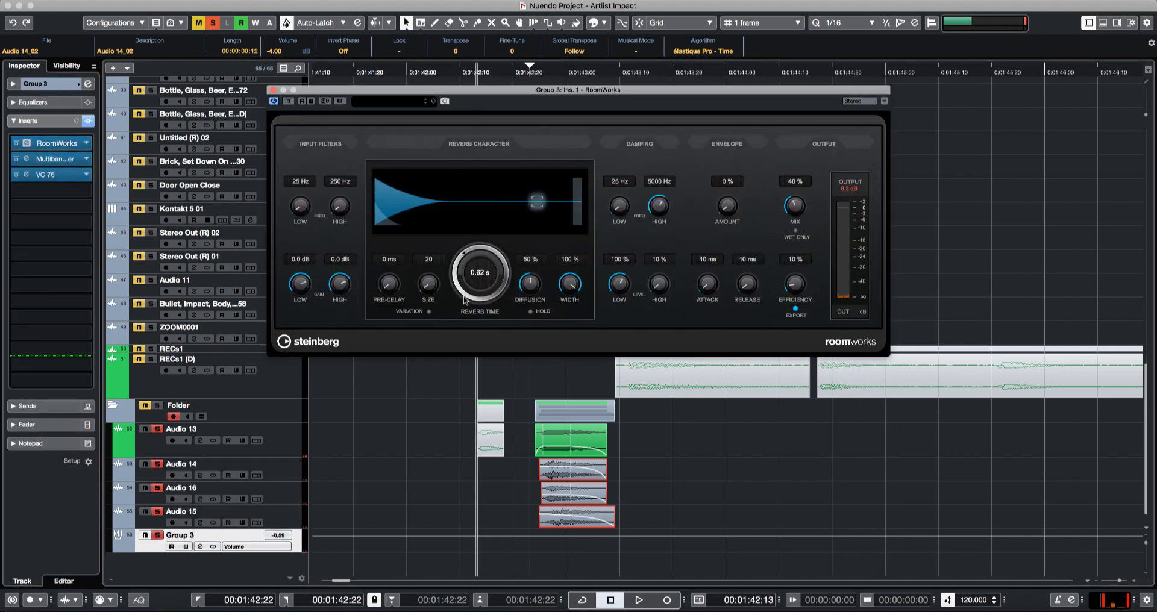
{"action": "left_click_drag", "start_coordinate": [464, 300], "coordinate": [464, 303]}
{"action": "key", "text": "space"}
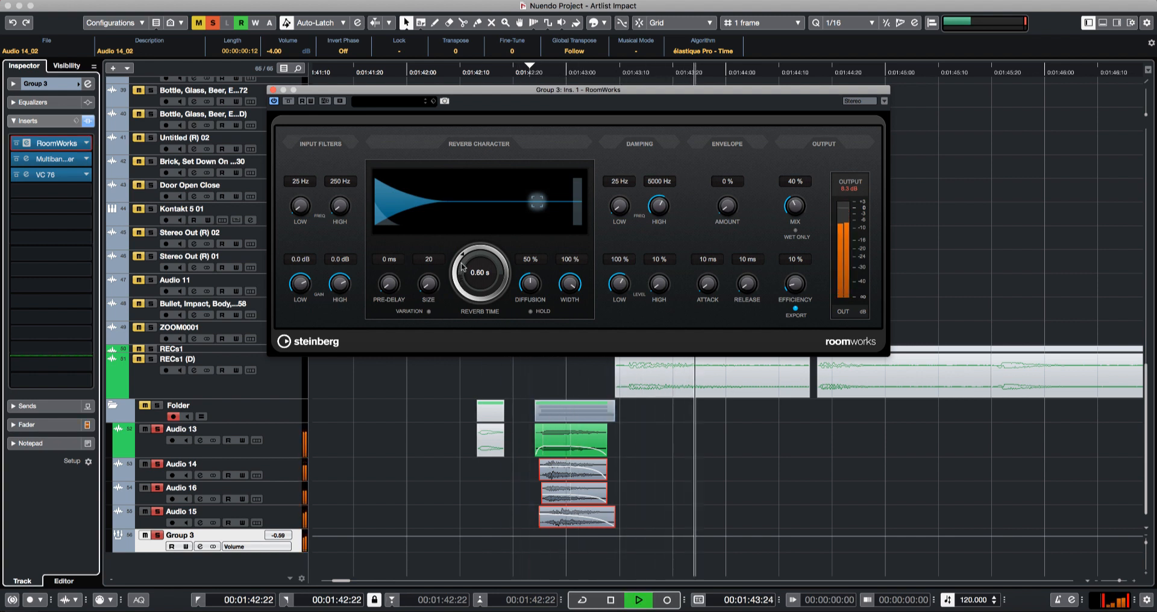
{"action": "key", "text": "space"}
- Add a send from Group 3 to the Reverb channel and set its level to -10.0 dB while replaying the impact
{"action": "key", "text": "e"}
{"action": "left_click", "coordinate": [655, 326]}
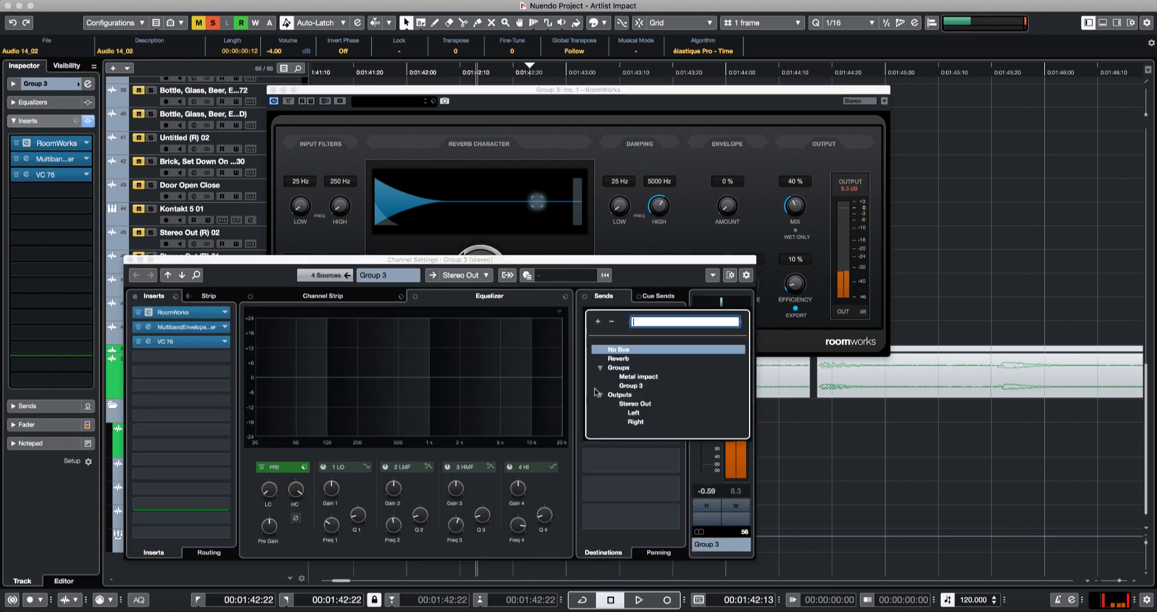
{"action": "left_click", "coordinate": [632, 359]}
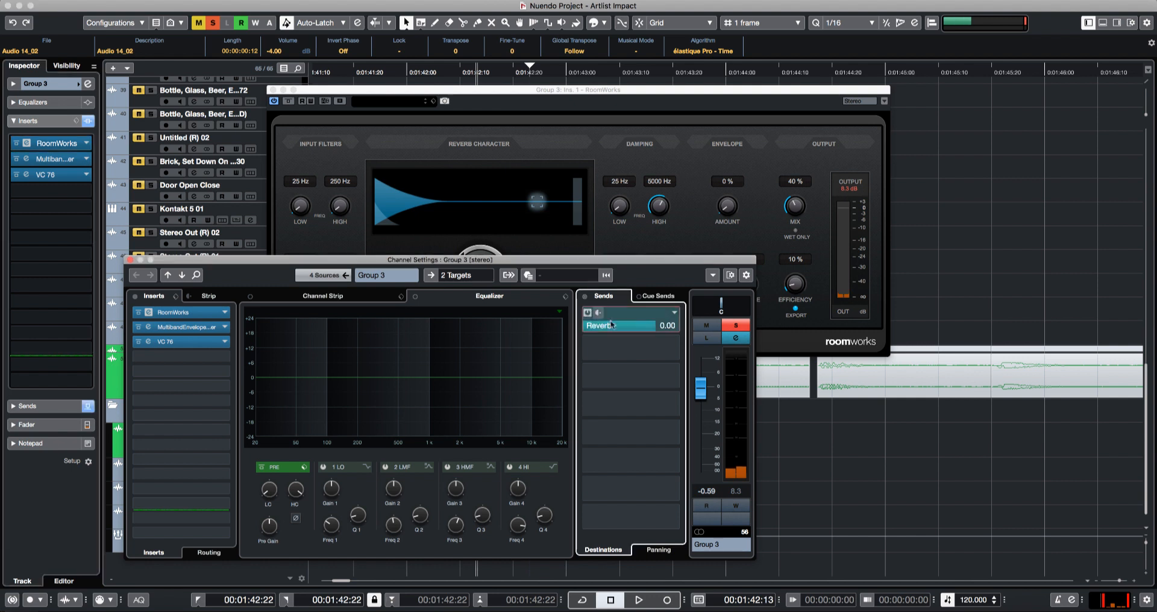
{"action": "key", "text": "space"}
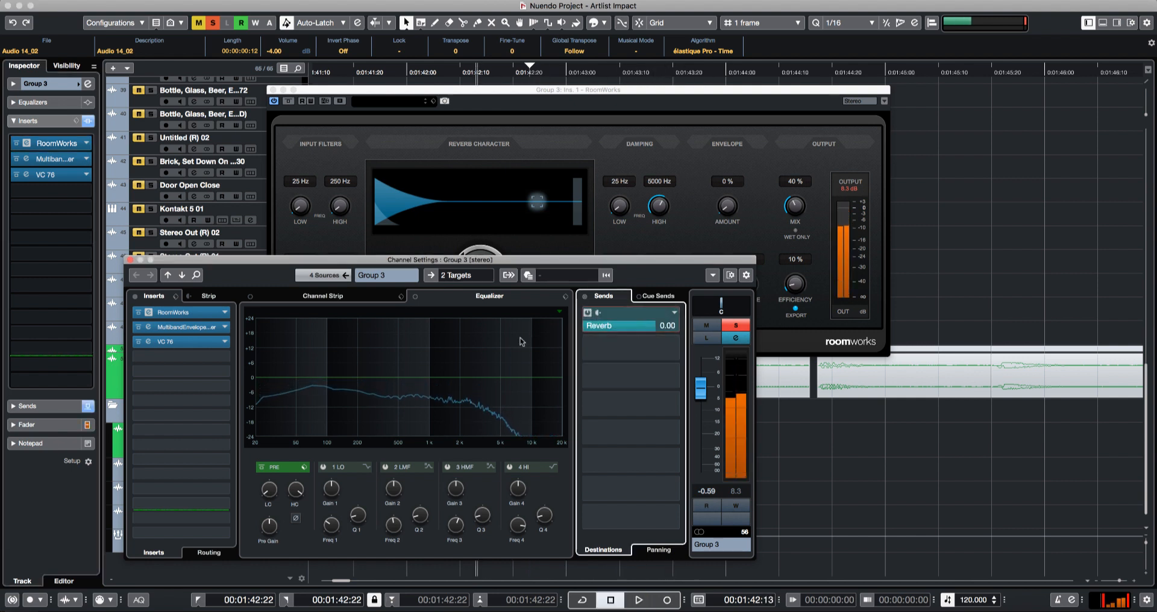
{"action": "key", "text": "space"}
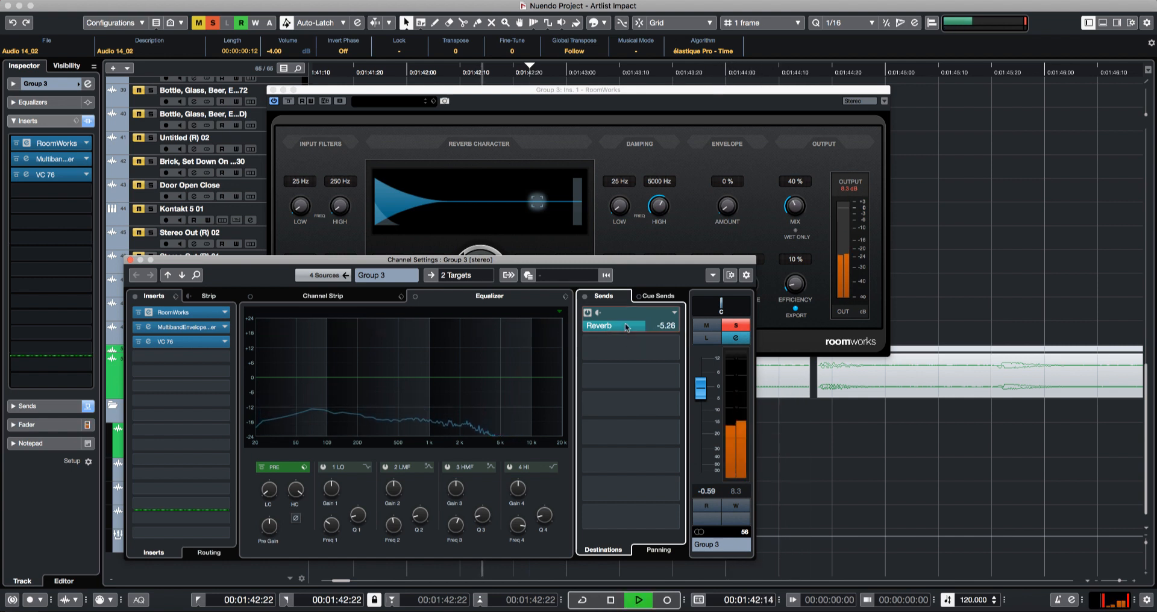
{"action": "left_click_drag", "start_coordinate": [651, 326], "coordinate": [626, 327]}
{"action": "scroll", "coordinate": [627, 327], "scroll_direction": "down", "scroll_amount": 6}
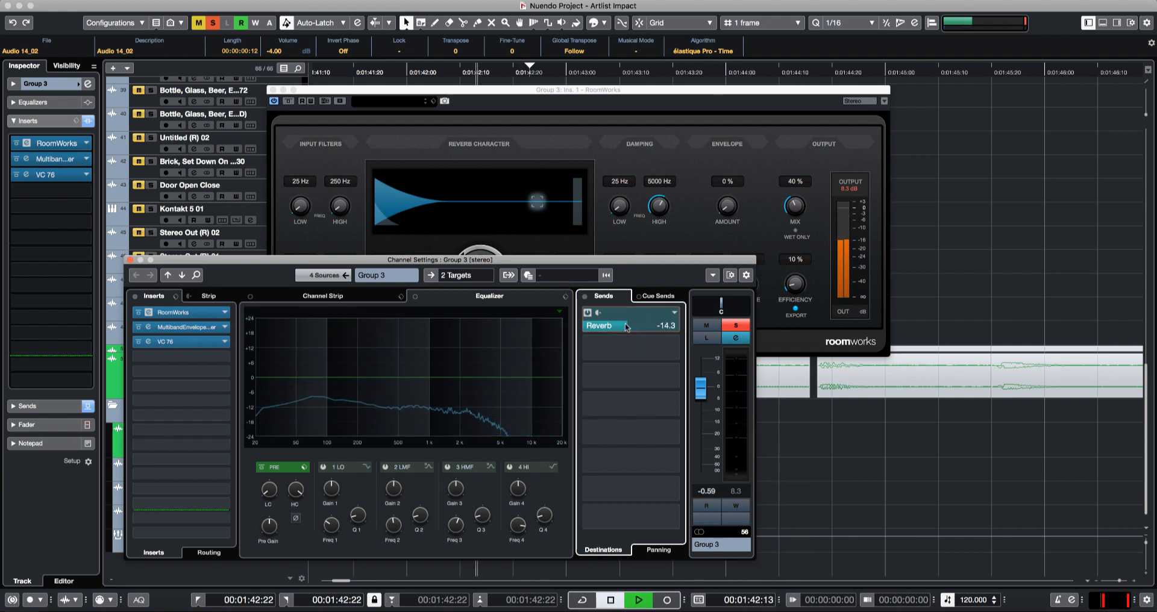
{"action": "scroll", "coordinate": [627, 327], "scroll_direction": "up", "scroll_amount": 5}
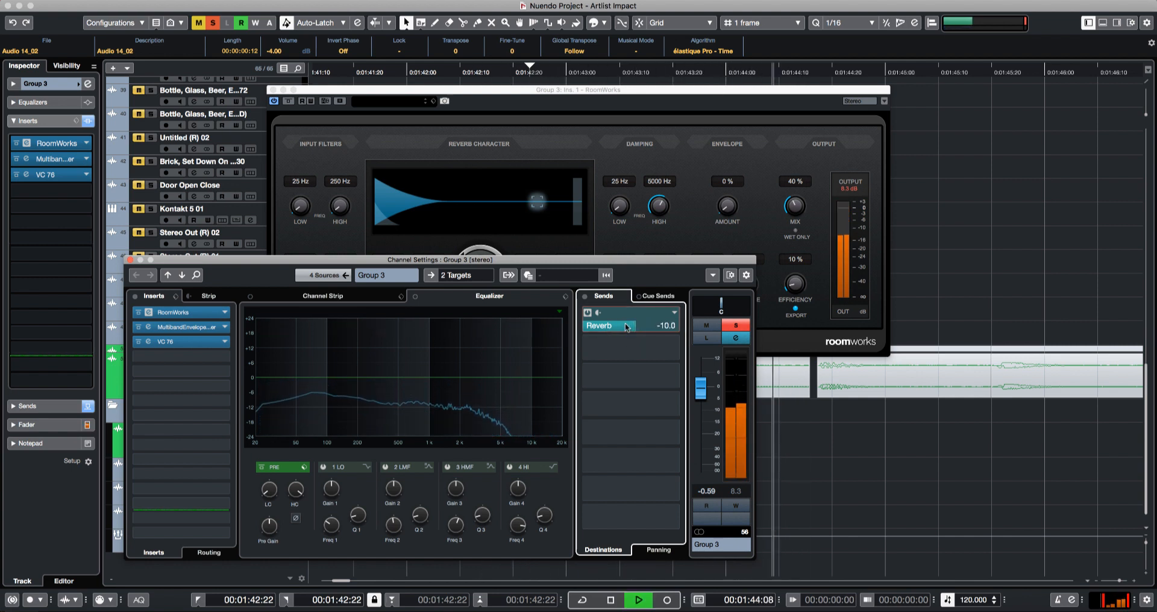
- Raise the RoomWorks reverb time to 1.53 s, replay the impact, and close the plug-in and Group 3 channel settings windows
{"action": "left_click", "coordinate": [397, 224]}
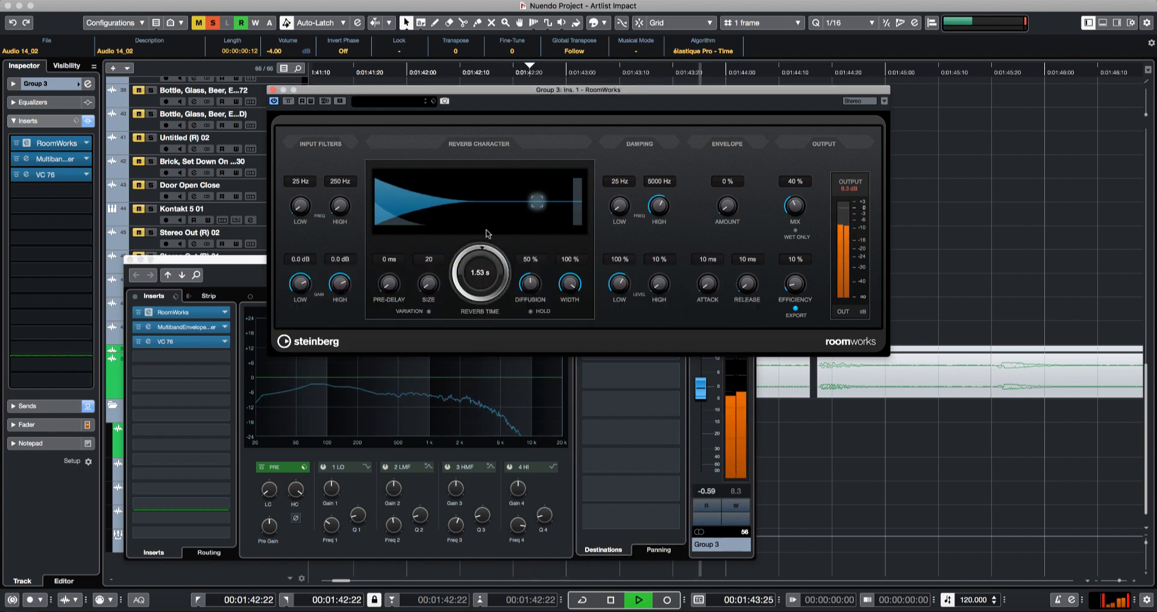
{"action": "left_click", "coordinate": [583, 390]}
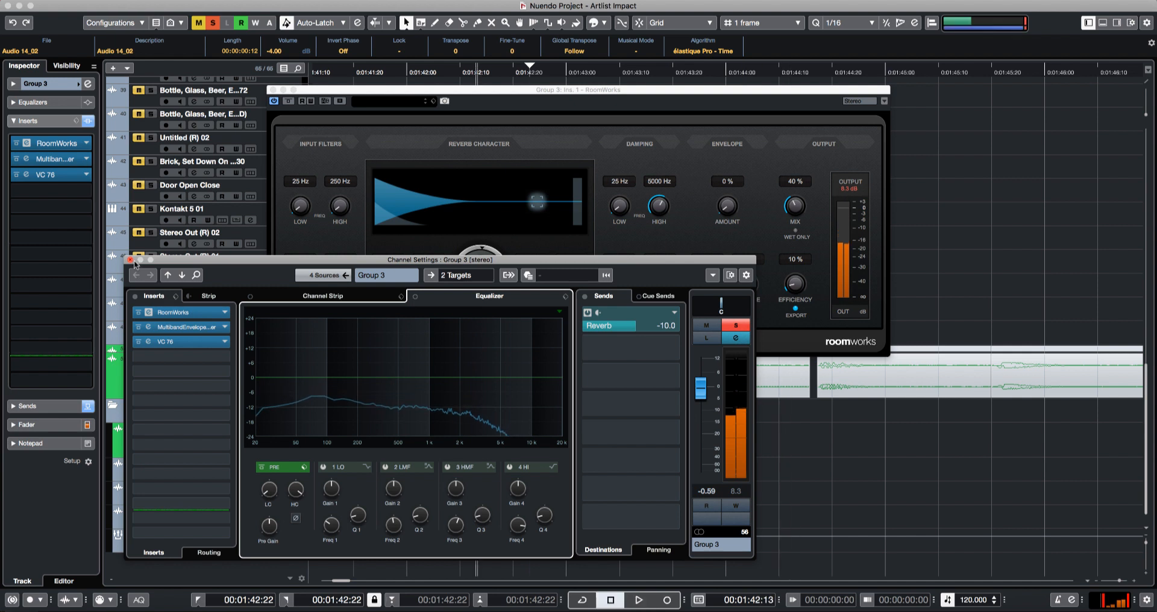
{"action": "left_click", "coordinate": [129, 260]}
{"action": "left_click", "coordinate": [273, 89]}
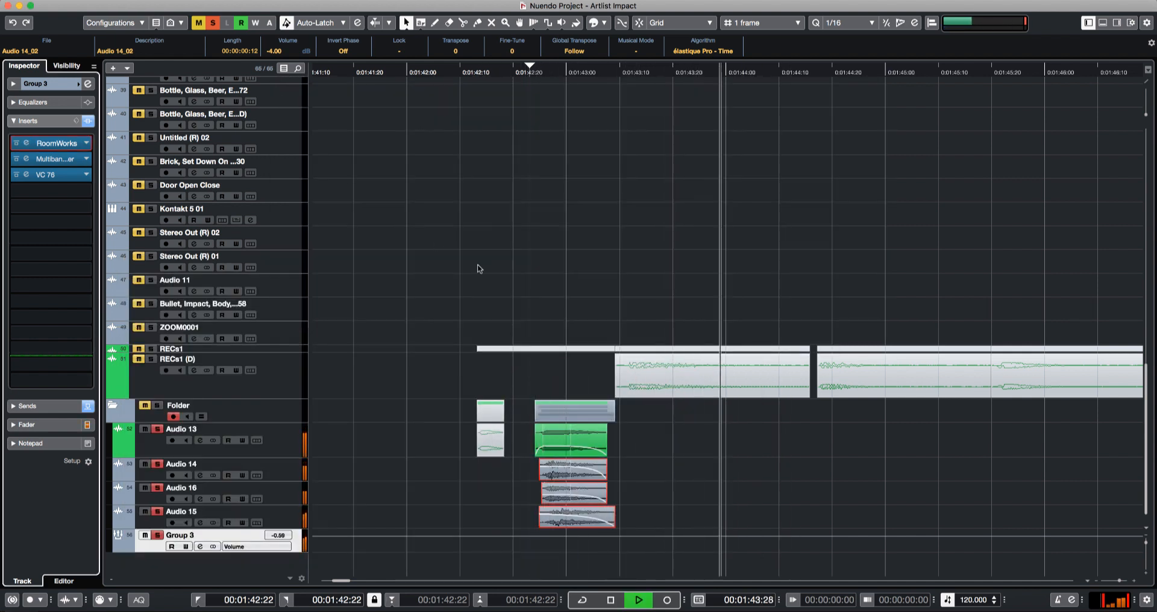
{"action": "key", "text": "space"}
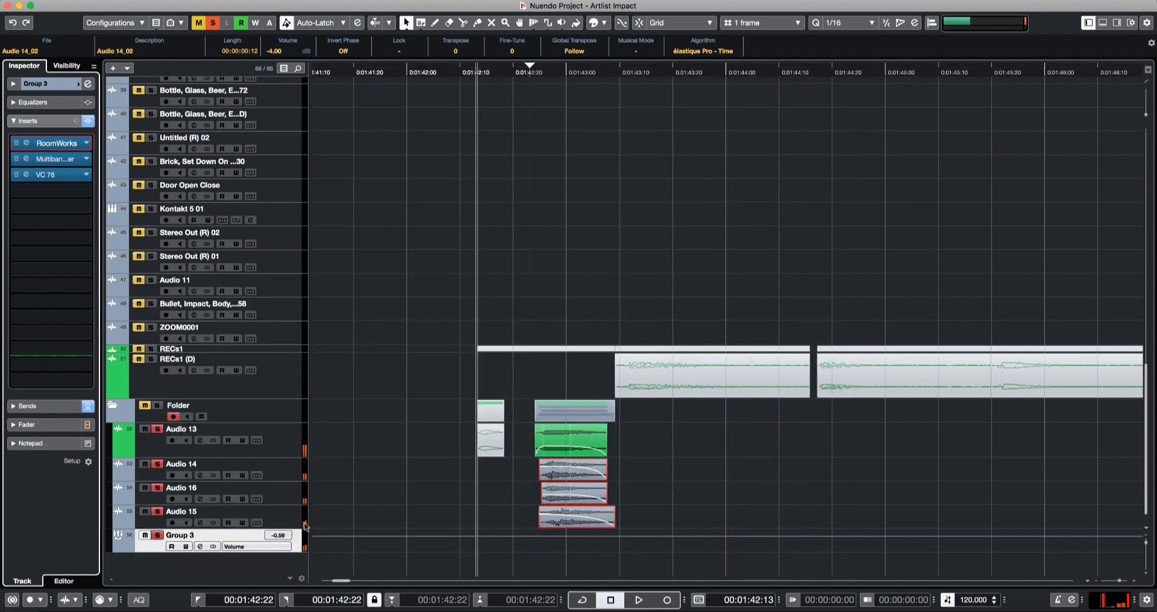
- Enlarge the Group 3 track and draw a volume fade from 0:01:42:23 down to silence over about two seconds
{"action": "left_click_drag", "start_coordinate": [293, 550], "coordinate": [294, 607]}
{"action": "scroll", "coordinate": [346, 521], "scroll_direction": "down", "scroll_amount": 3}
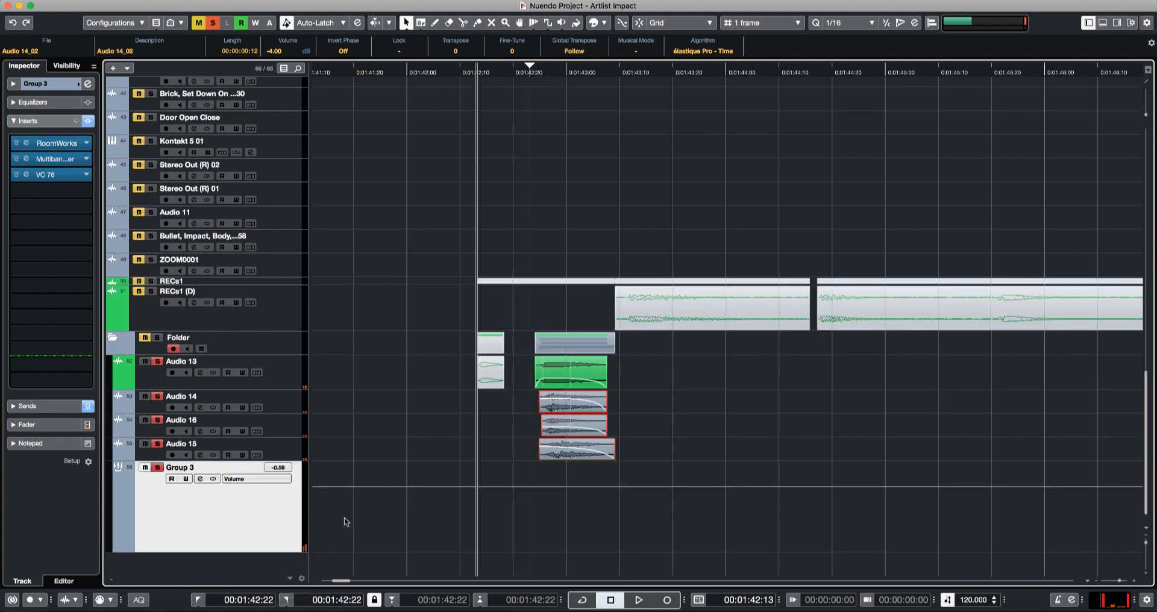
{"action": "left_click", "coordinate": [533, 486]}
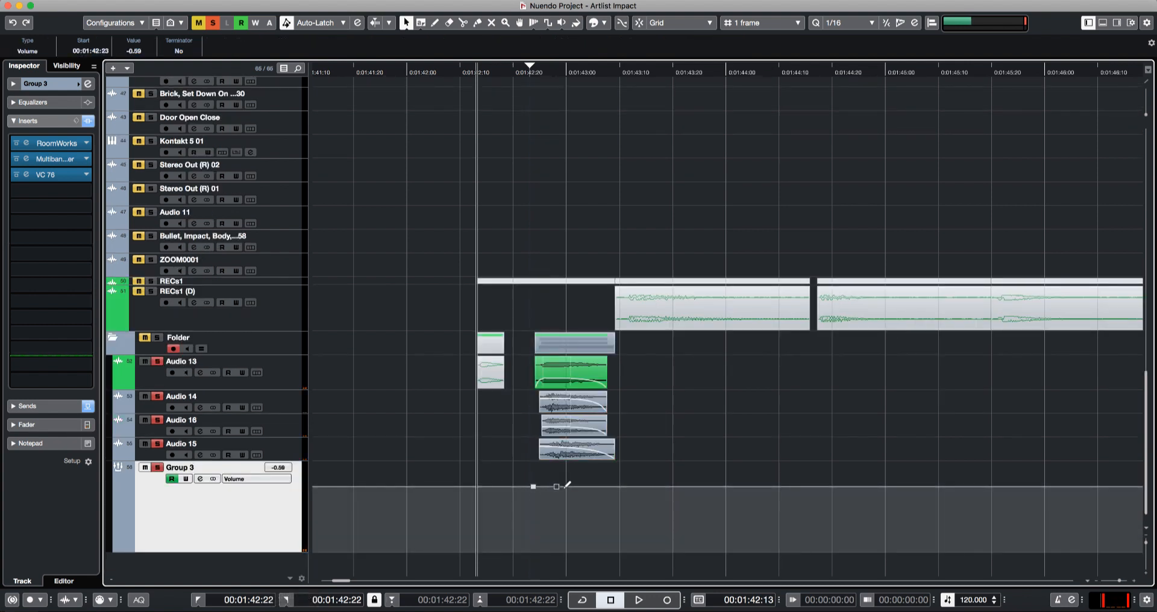
{"action": "mouse_move", "coordinate": [567, 484]}
{"action": "left_mouse_down"}
{"action": "mouse_move", "coordinate": [839, 555]}
{"action": "mouse_move", "coordinate": [862, 550]}
{"action": "left_mouse_up"}
- Try to bend the Group 3 volume fade with an intermediate point near 0:01:43:05, repositioning it while replaying the impact
{"action": "key", "text": "space"}
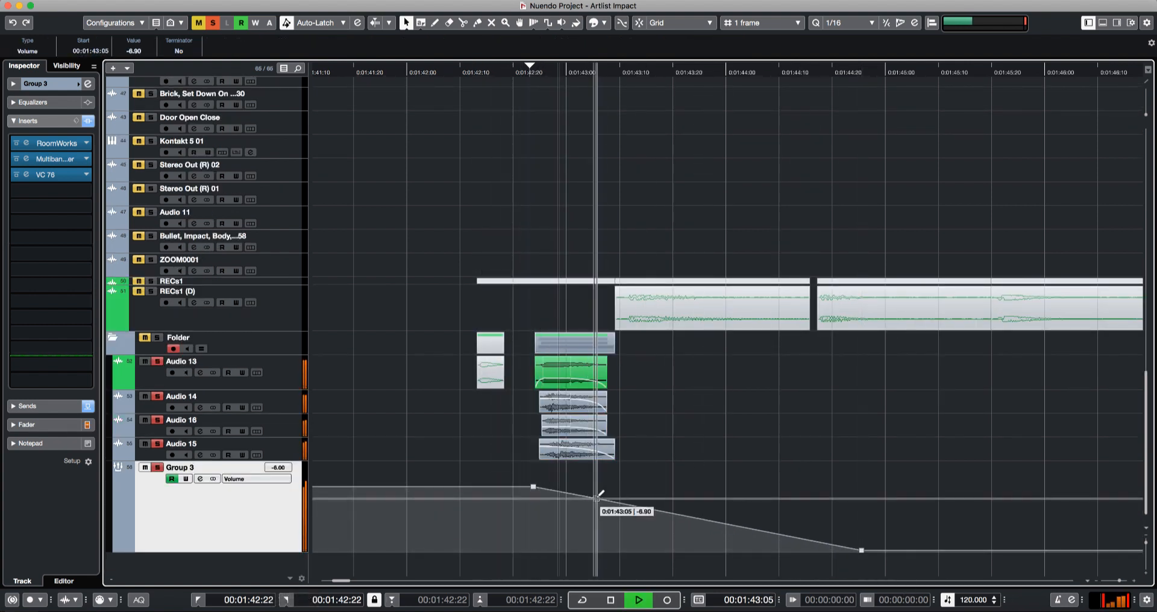
{"action": "left_click_drag", "start_coordinate": [597, 499], "coordinate": [597, 496]}
{"action": "key", "text": "space"}
{"action": "key", "text": "space"}
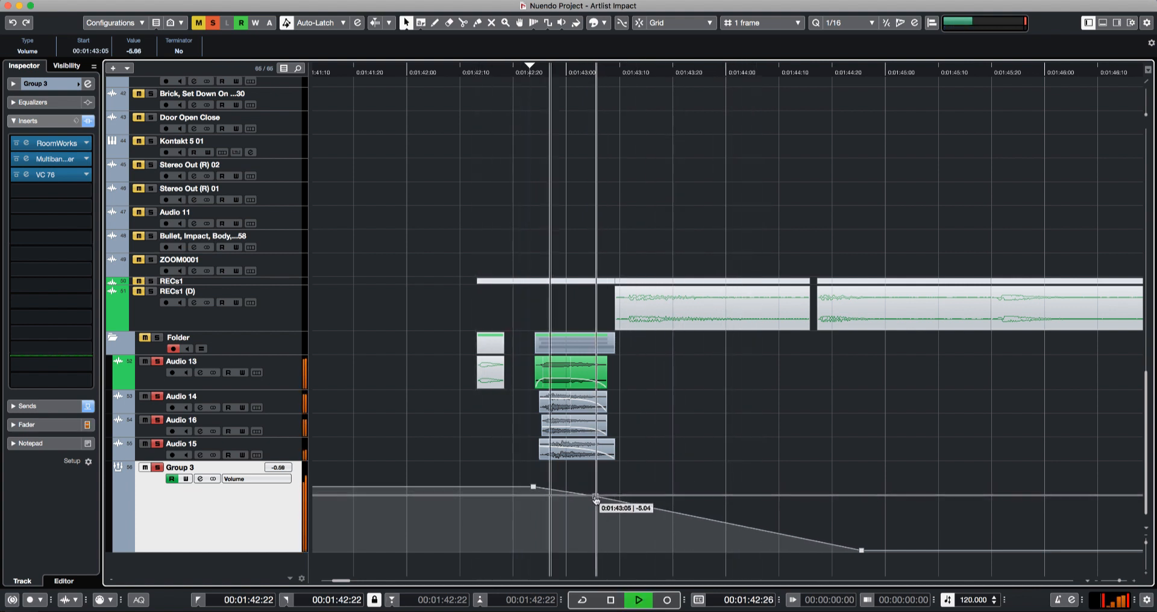
{"action": "left_click_drag", "start_coordinate": [596, 496], "coordinate": [676, 519]}
{"action": "key", "text": "space"}
{"action": "key", "text": "space"}
{"action": "key", "text": "space"}
{"action": "key", "text": "space"}
- Undo the Group 3 volume automation points and replay the impact without the fade
{"action": "key", "text": "super+z"}
{"action": "key", "text": "super+z"}
{"action": "key", "text": "super+z"}
{"action": "key", "text": "super+z"}
{"action": "key", "text": "super+z"}
{"action": "key", "text": "super+z"}
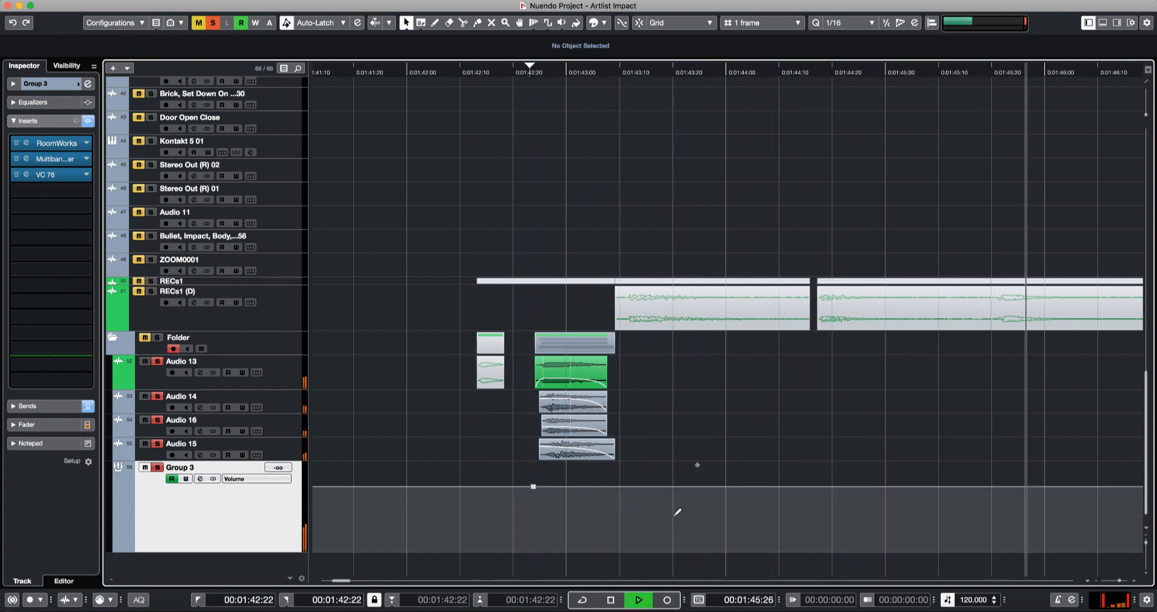
{"action": "key", "text": "space"}
{"action": "key", "text": "space"}
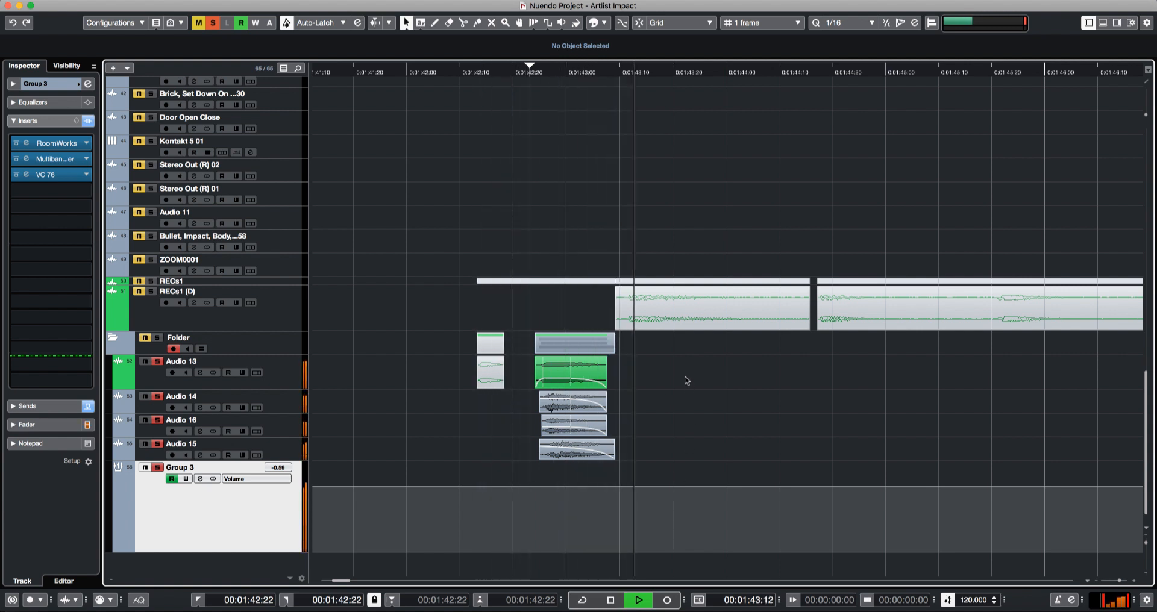
- Set the locator range around the impact and its reverb tail, from 0:01:42:23 to 0:01:45:12, and replay it
{"action": "left_click_drag", "start_coordinate": [507, 64], "coordinate": [953, 61]}
{"action": "key", "text": "space"}
{"action": "key", "text": "space"}
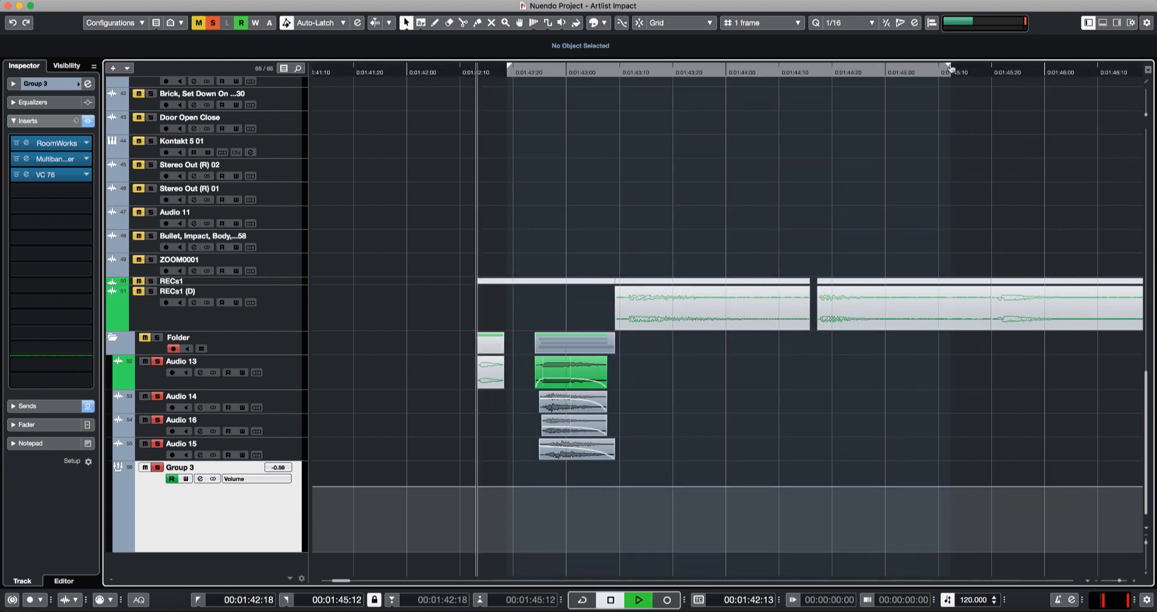
{"action": "key", "text": "space"}
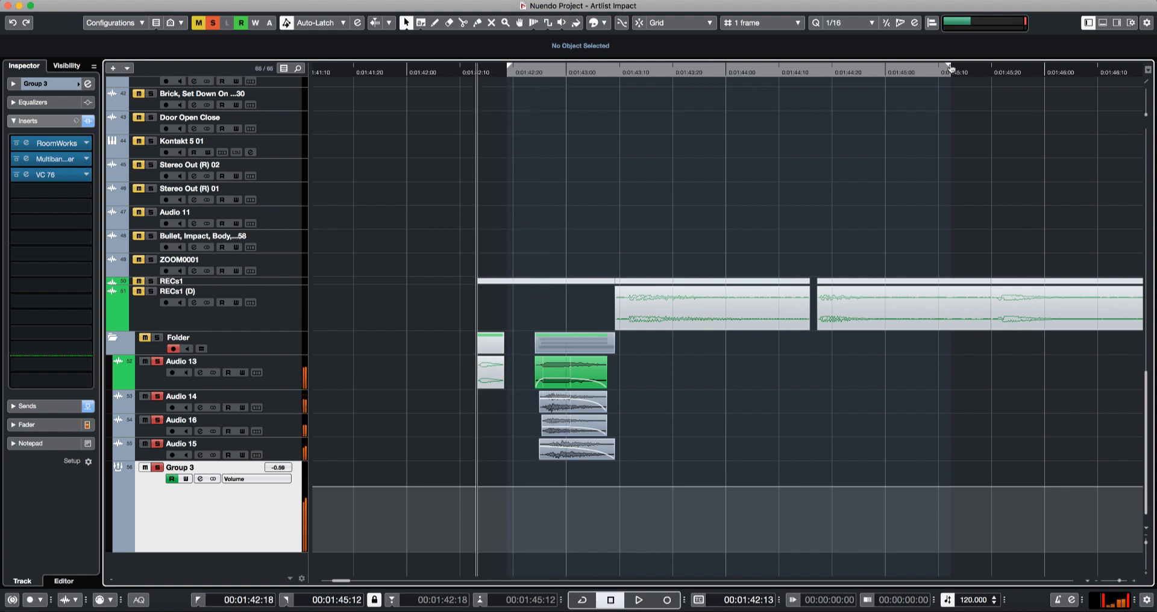
{"action": "key", "text": "space"}
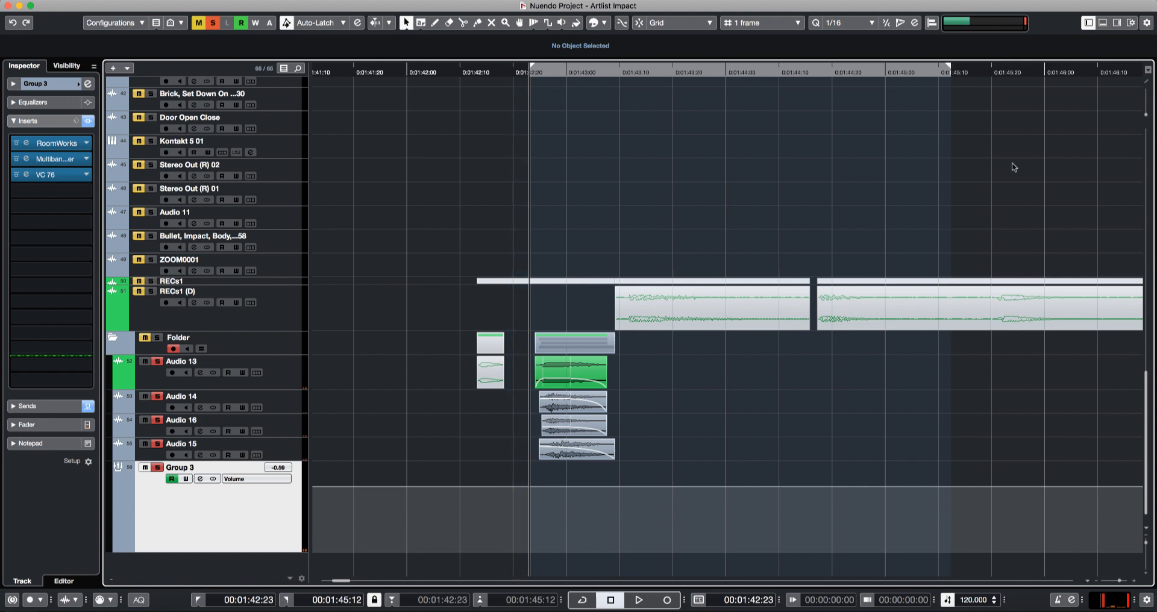
- Look over the project's other tracks and the wider timeline around the marked impact range
{"action": "scroll", "coordinate": [913, 303], "scroll_direction": "up", "scroll_amount": 15}
{"action": "scroll", "coordinate": [910, 286], "scroll_direction": "down", "scroll_amount": 15}
{"action": "scroll", "coordinate": [855, 328], "scroll_direction": "up", "scroll_amount": 6}
{"action": "key", "text": "g"}
{"action": "key", "text": "g"}
{"action": "key", "text": "g"}
{"action": "key", "text": "g"}
{"action": "key", "text": "g"}
{"action": "scroll", "coordinate": [855, 328], "scroll_direction": "down", "scroll_amount": 6}
{"action": "key", "text": "g"}
{"action": "key", "text": "g"}
{"action": "key", "text": "g"}
{"action": "key", "text": "g"}
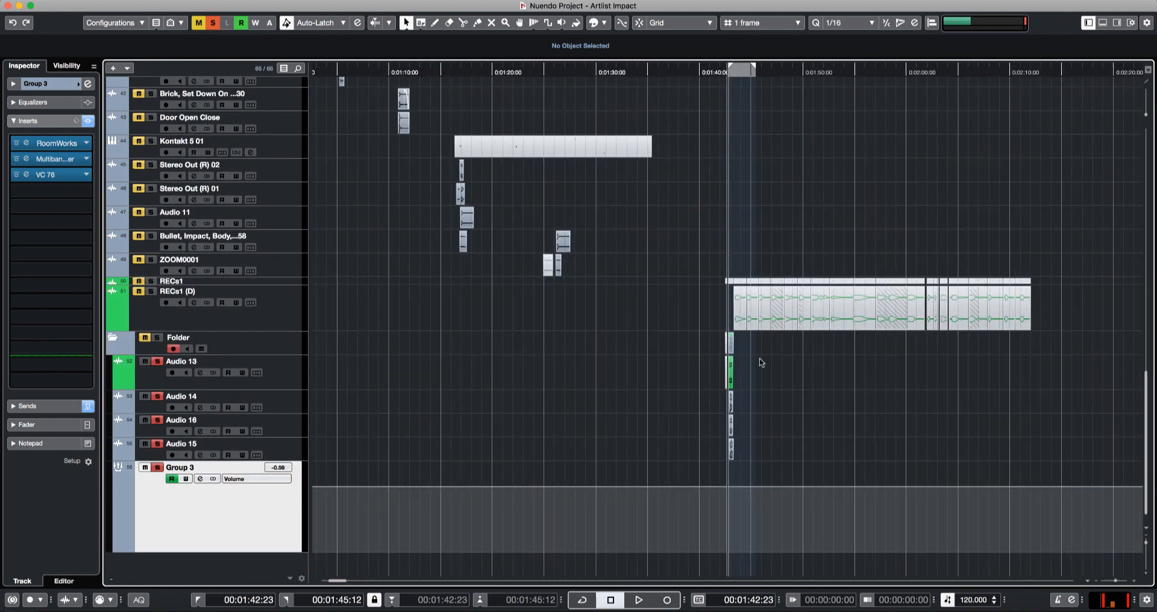
- Move the first RECs1 (D) hit onto Audio 13 at about 0:01:46:09, unmute it and play it
{"action": "key", "text": "h"}
{"action": "key", "text": "h"}
{"action": "key", "text": "h"}
{"action": "key", "text": "h"}
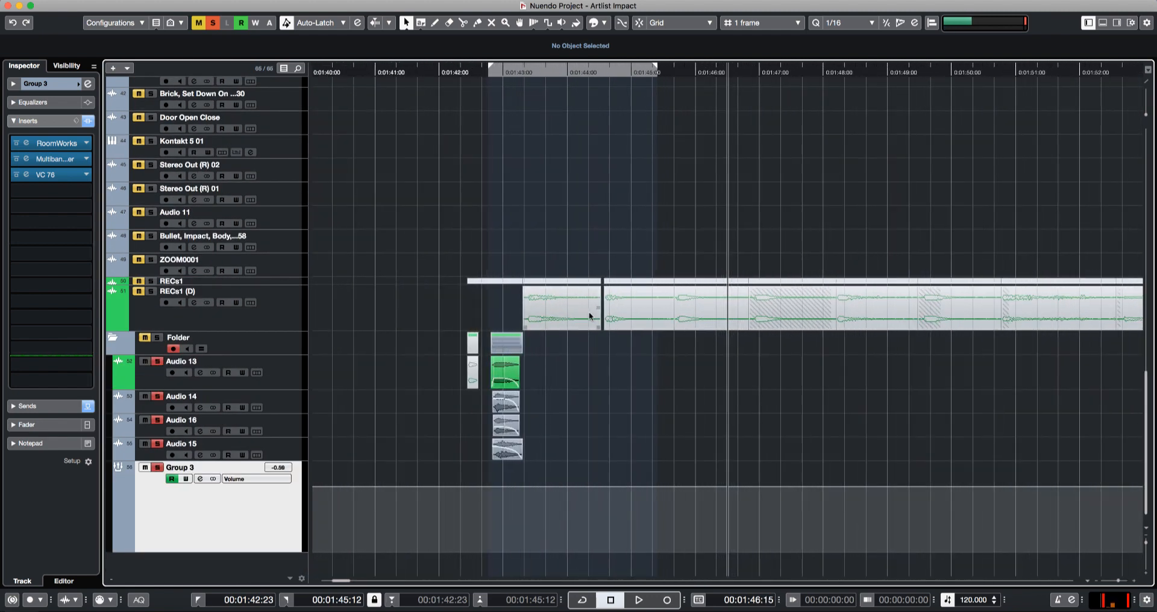
{"action": "left_click_drag", "start_coordinate": [588, 312], "coordinate": [757, 385]}
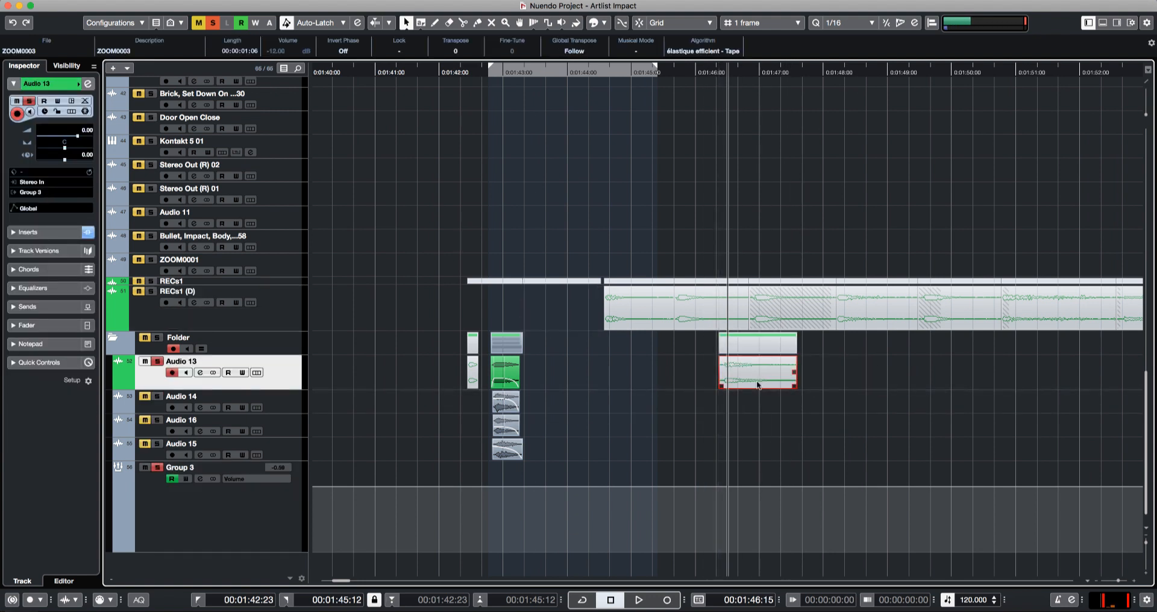
{"action": "key", "text": "h"}
{"action": "key", "text": "h"}
{"action": "key", "text": "shift+u"}
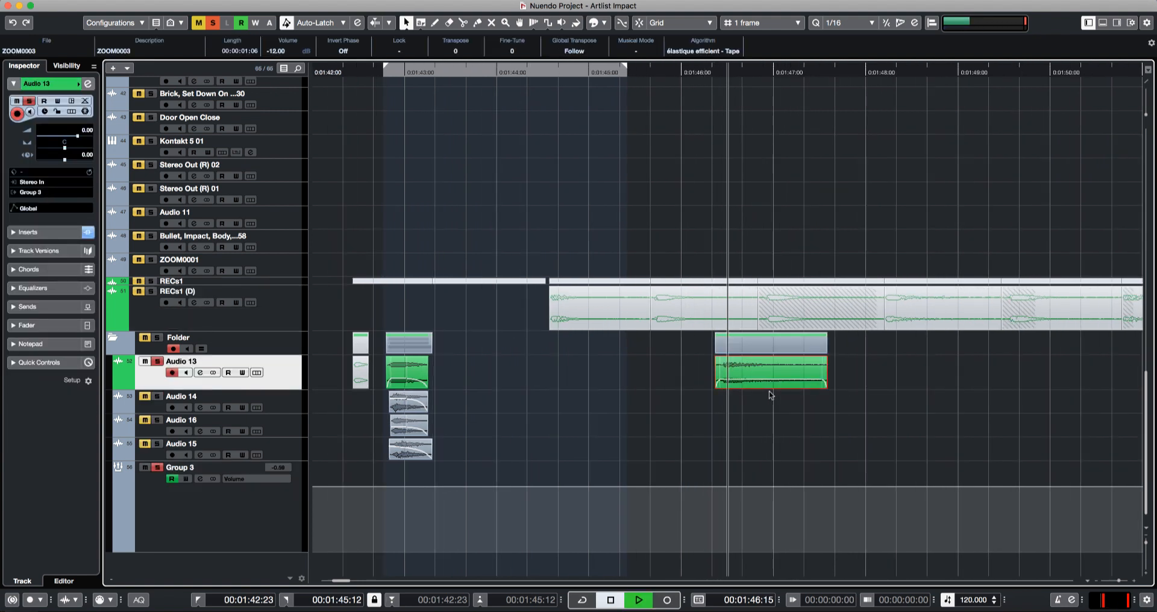
{"action": "key", "text": "space"}
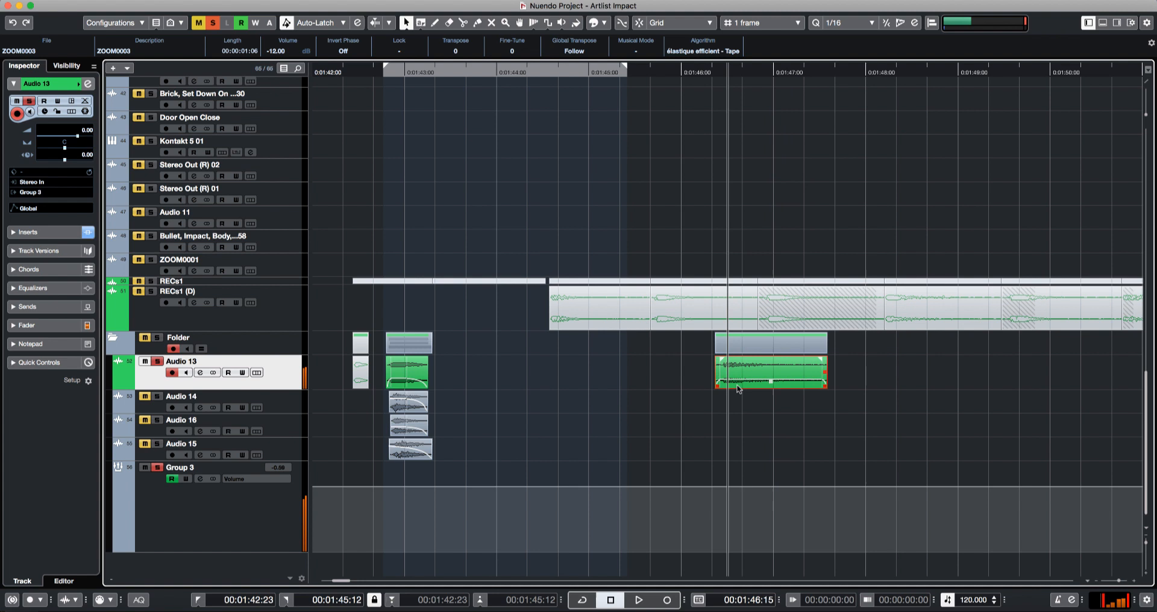
- Split the new Audio 13 hit near its middle, delete the second part and replay the rest
{"action": "left_click", "coordinate": [768, 379], "text": "alt"}
{"action": "key", "text": "Delete"}
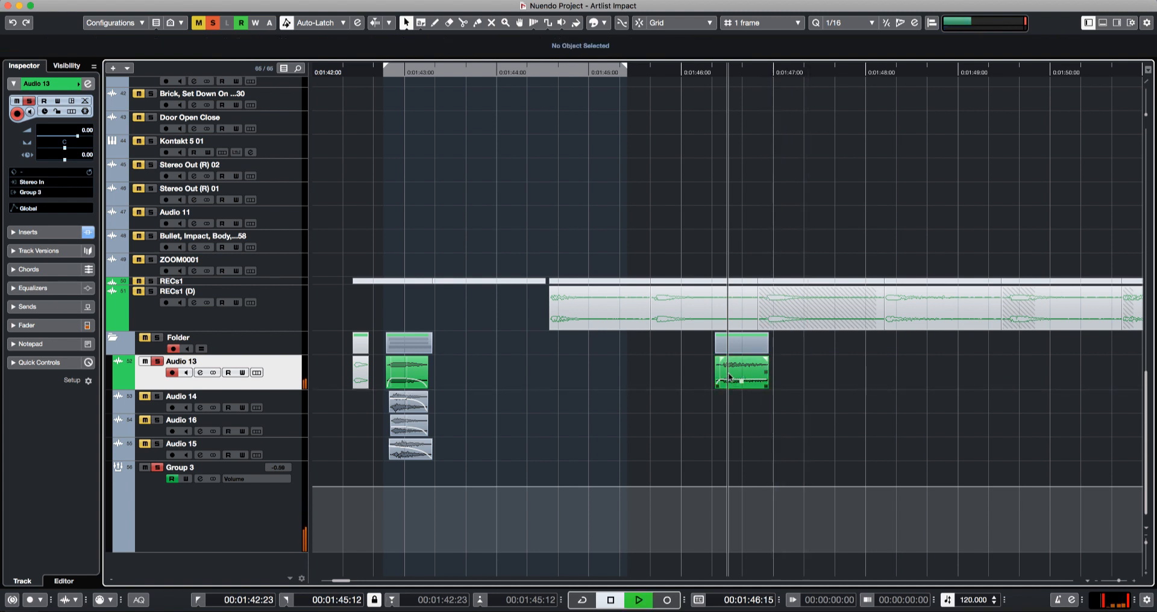
{"action": "left_click", "coordinate": [712, 427]}
{"action": "key", "text": "space"}
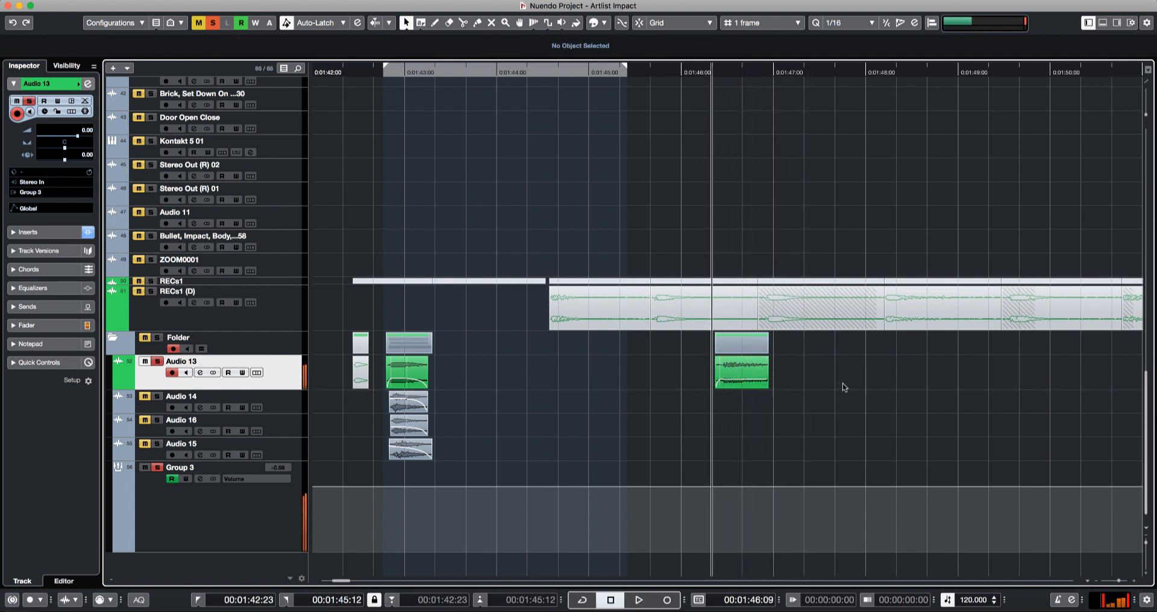
- Copy the shortened Audio 13 hit onto a new track below Group 3
{"action": "left_click_drag", "start_coordinate": [749, 382], "coordinate": [742, 370]}
{"action": "left_click_drag", "start_coordinate": [742, 369], "coordinate": [740, 564]}
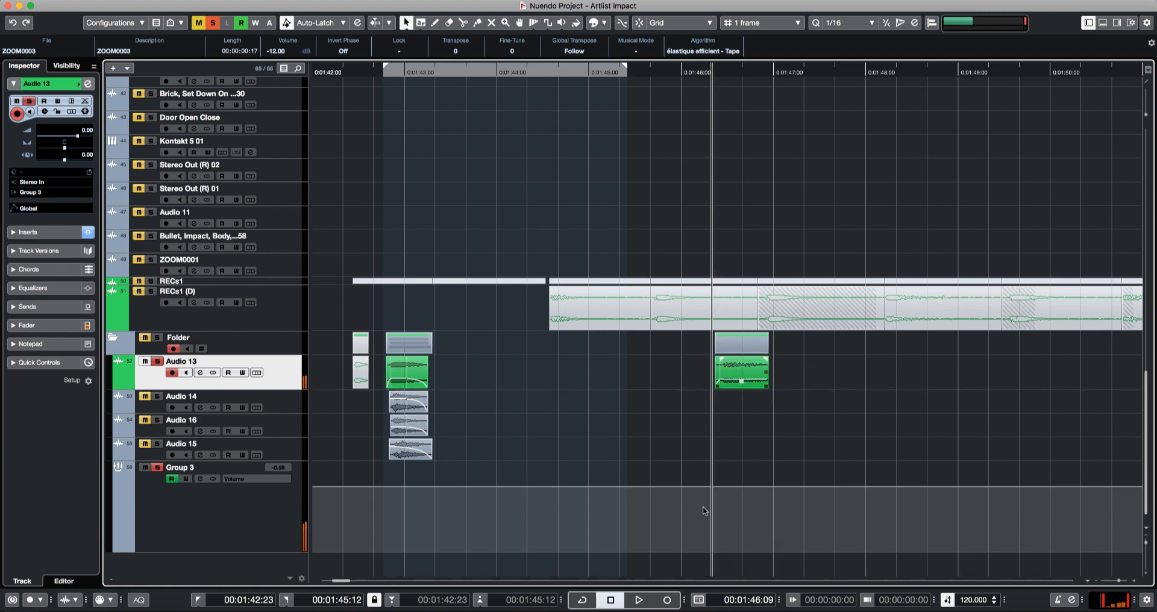
{"action": "scroll", "coordinate": [179, 252], "scroll_direction": "up", "scroll_amount": 4}
{"action": "scroll", "coordinate": [524, 387], "scroll_direction": "down", "scroll_amount": 4}
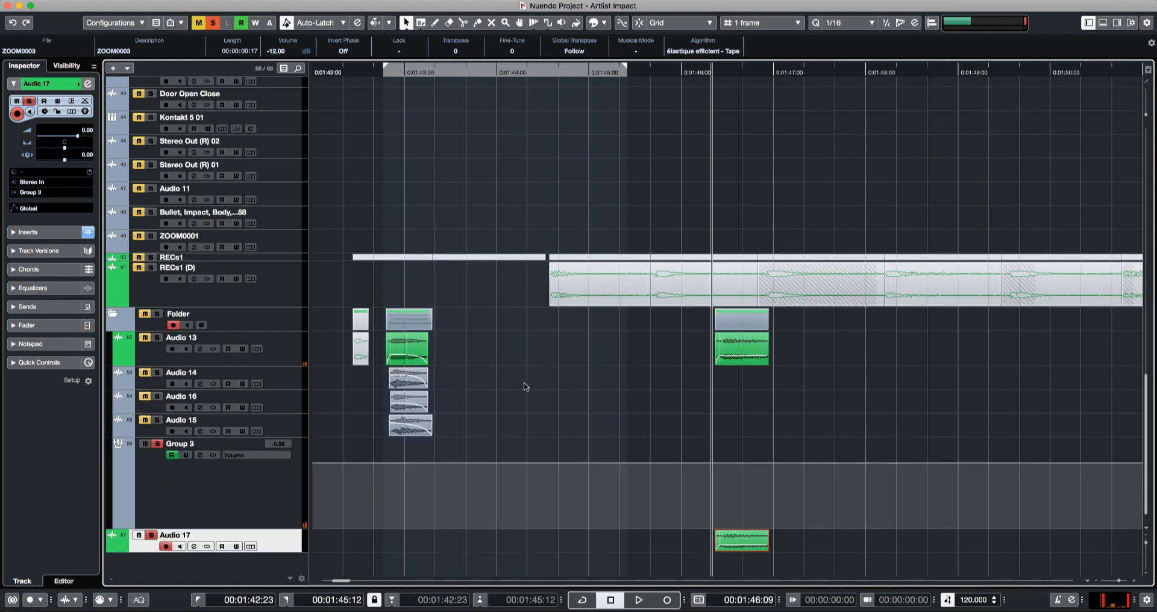
- Reload the REQ 6 Stereo insert on Audio 17 so its equalizer curve is flat
{"action": "key", "text": "e"}
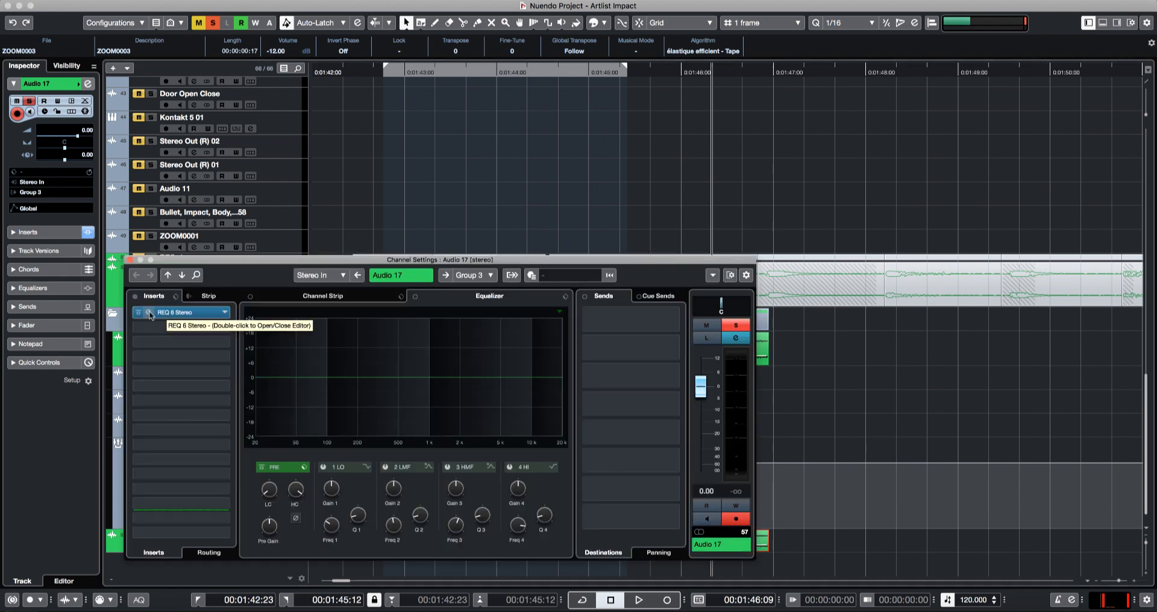
{"action": "double_click", "coordinate": [150, 314]}
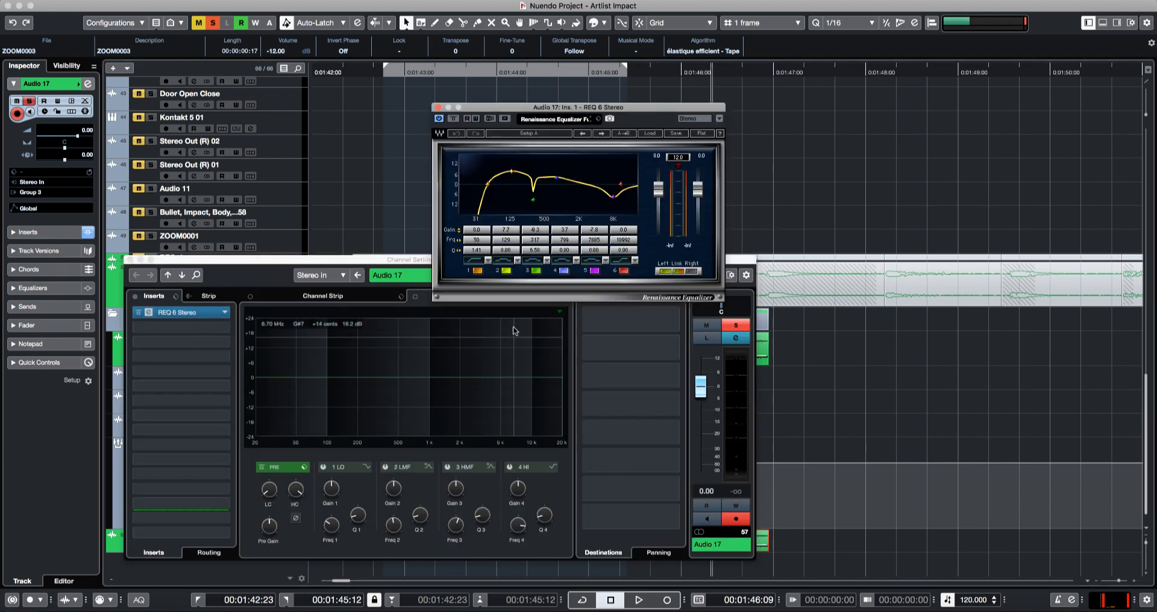
{"action": "left_click", "coordinate": [225, 313]}
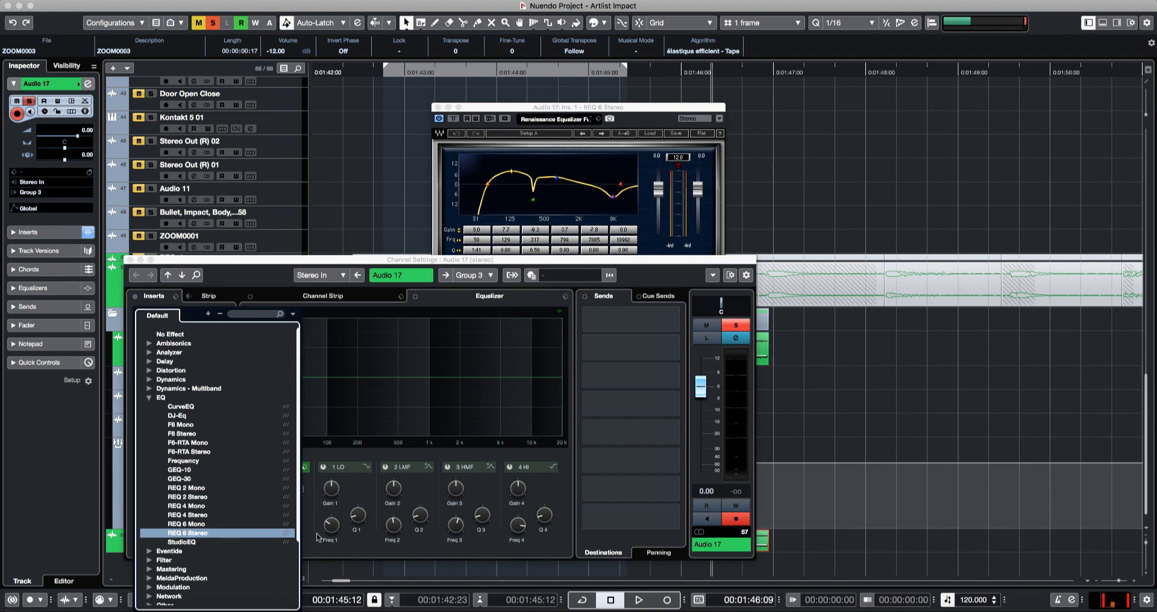
{"action": "left_click", "coordinate": [182, 532]}
{"action": "left_click", "coordinate": [131, 260]}
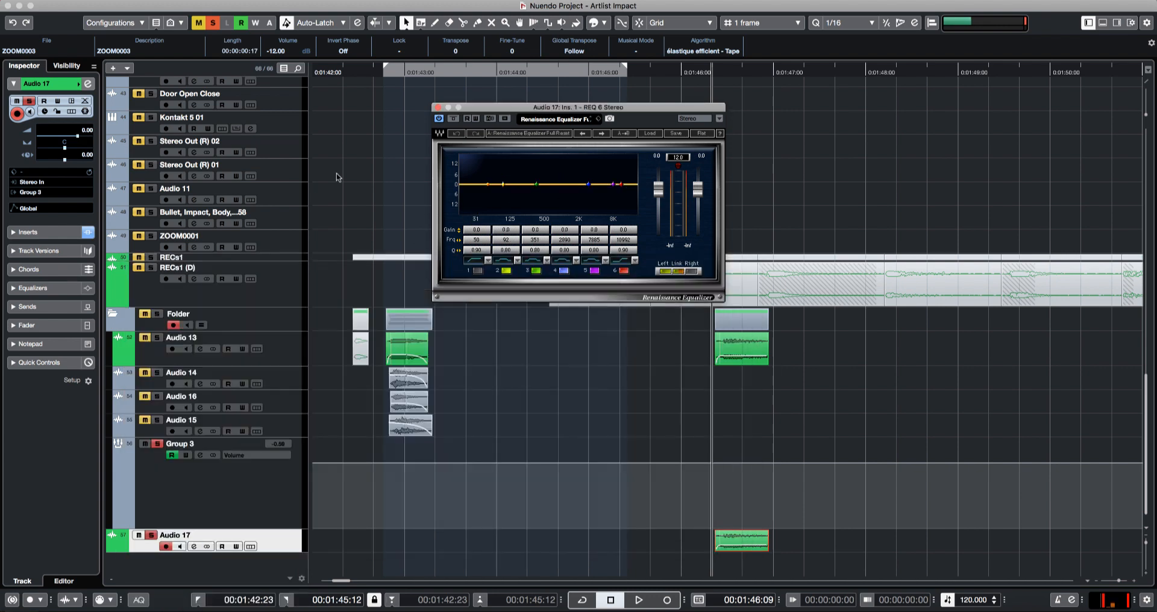
{"action": "left_click", "coordinate": [436, 108]}
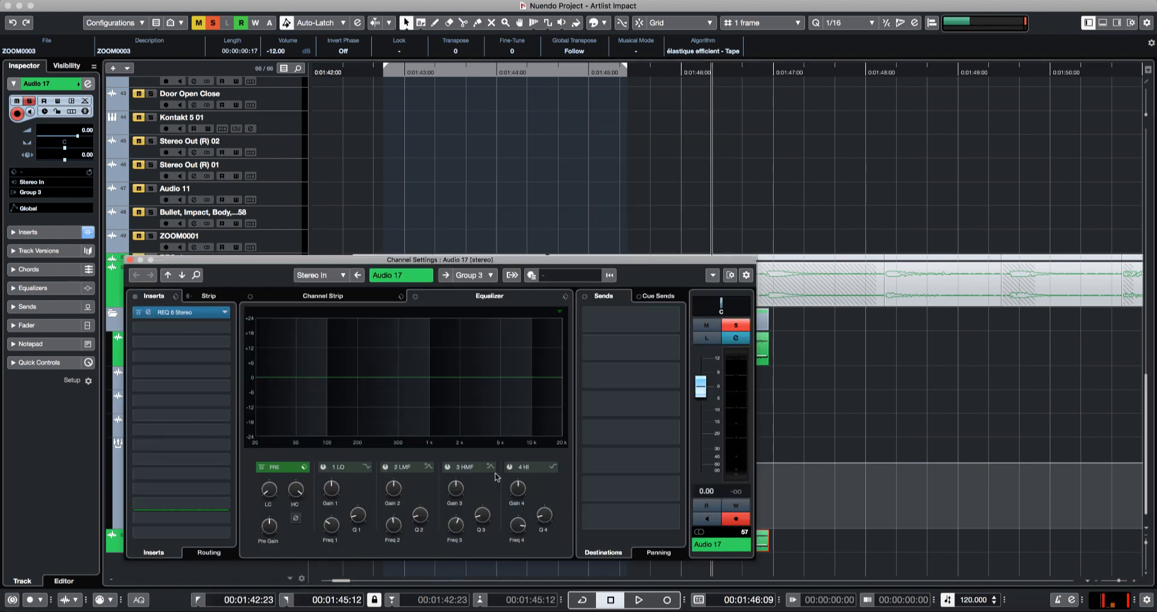
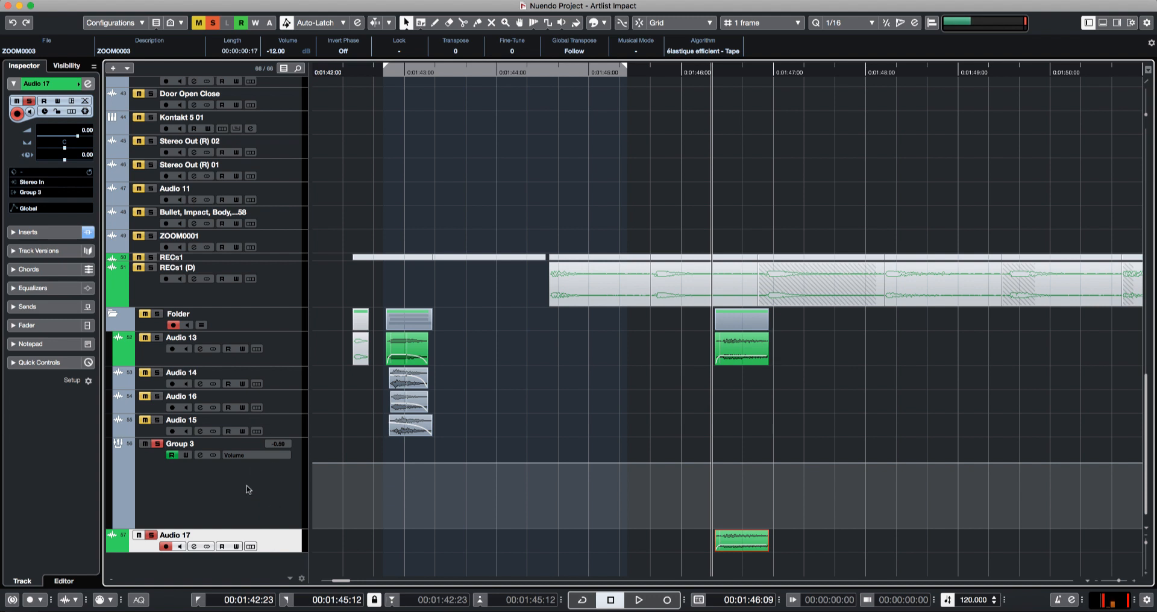
- Route Audio 17's output to Stereo Out and play the copied hit
{"action": "left_click", "coordinate": [47, 194]}
{"action": "left_click", "coordinate": [58, 249]}
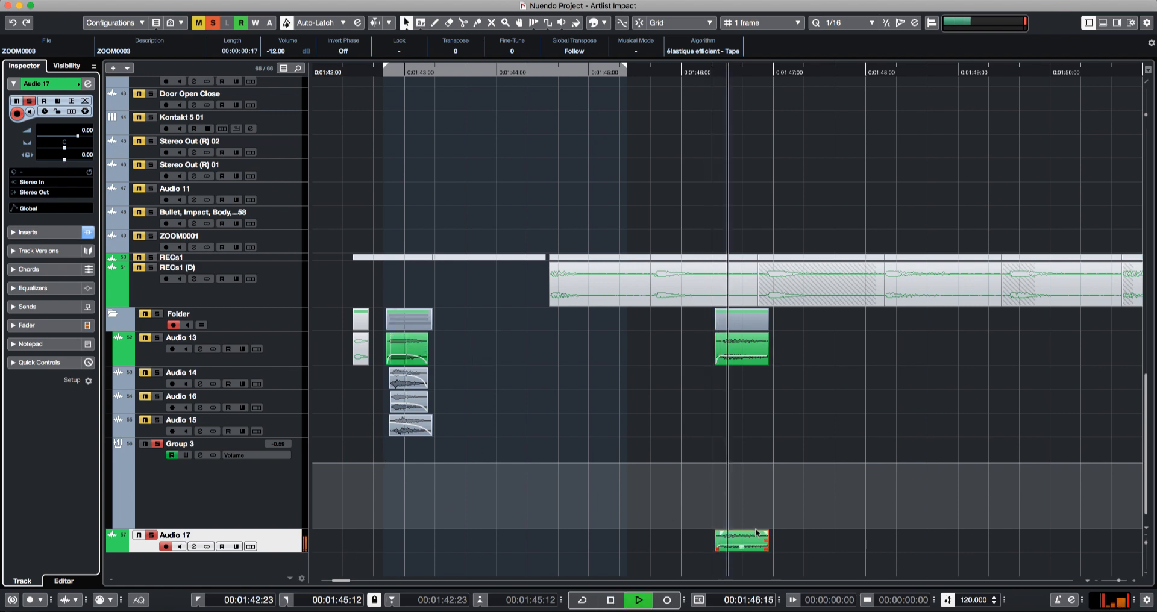
{"action": "key", "text": "space"}
{"action": "key", "text": "space"}
- Add a fade-out over the last third of the Audio 17 hit and replay it
{"action": "key", "text": "g"}
{"action": "key", "text": "h"}
{"action": "key", "text": "h"}
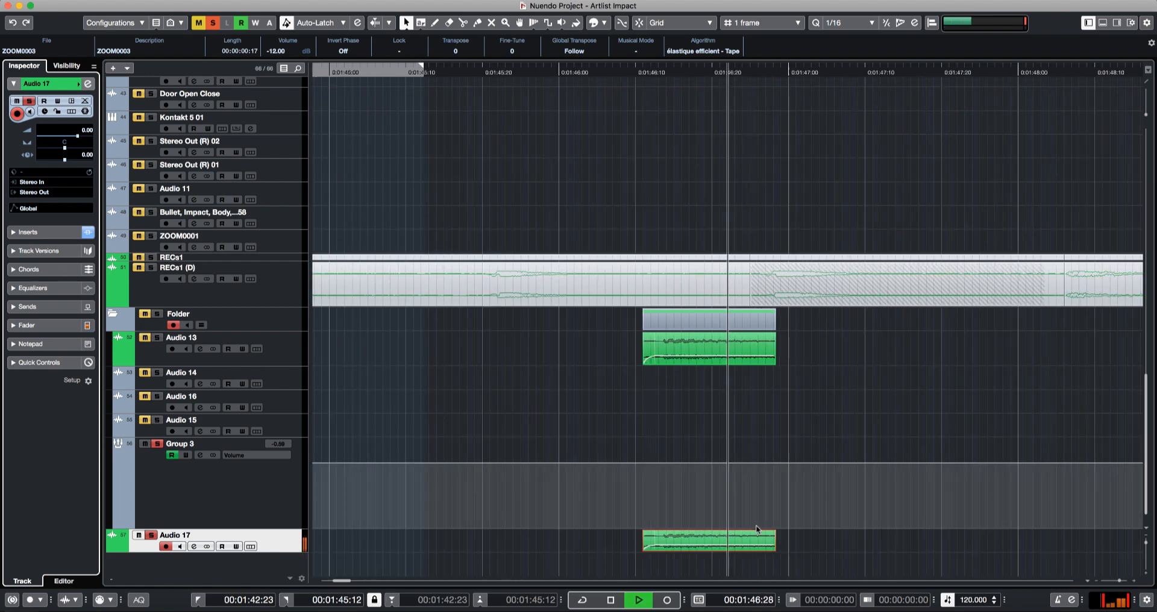
{"action": "key", "text": "space"}
{"action": "left_click_drag", "start_coordinate": [794, 533], "coordinate": [731, 531]}
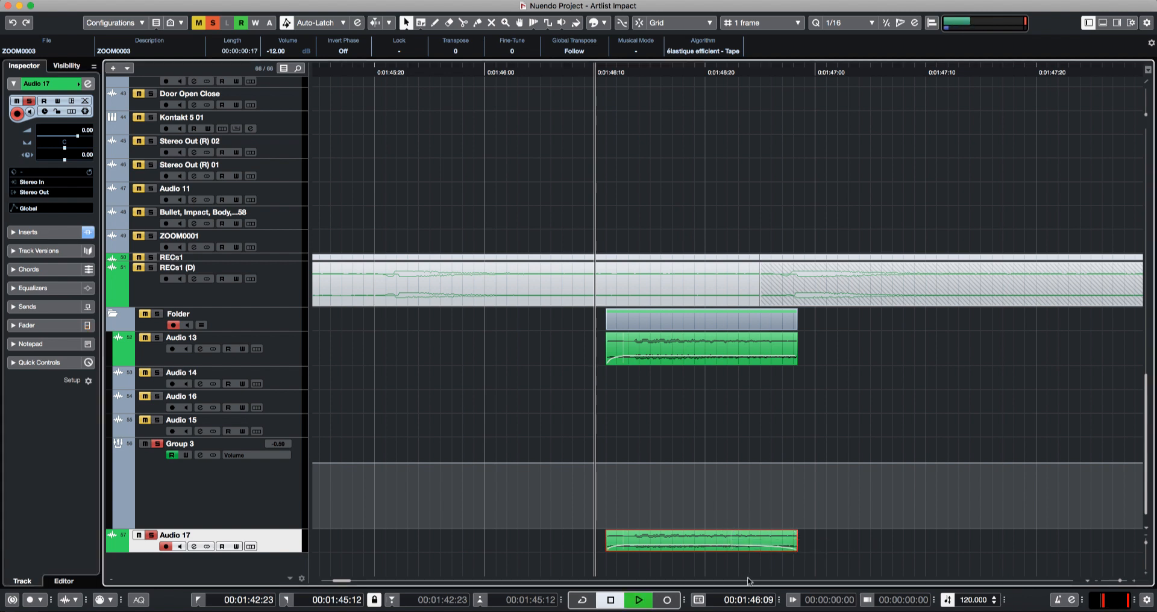
{"action": "key", "text": "space"}
- Try to move the Audio 17 hit to Audio 14, undo the move and play the Audio 13 hit instead
{"action": "left_click_drag", "start_coordinate": [689, 432], "coordinate": [687, 389]}
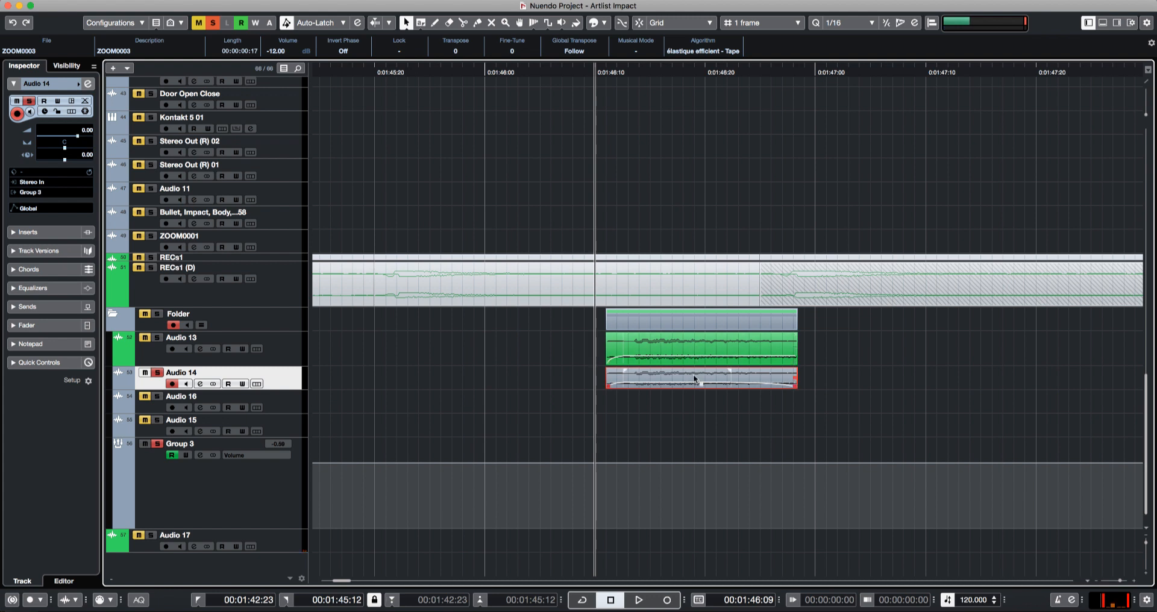
{"action": "key", "text": "super+z"}
{"action": "left_click", "coordinate": [660, 362]}
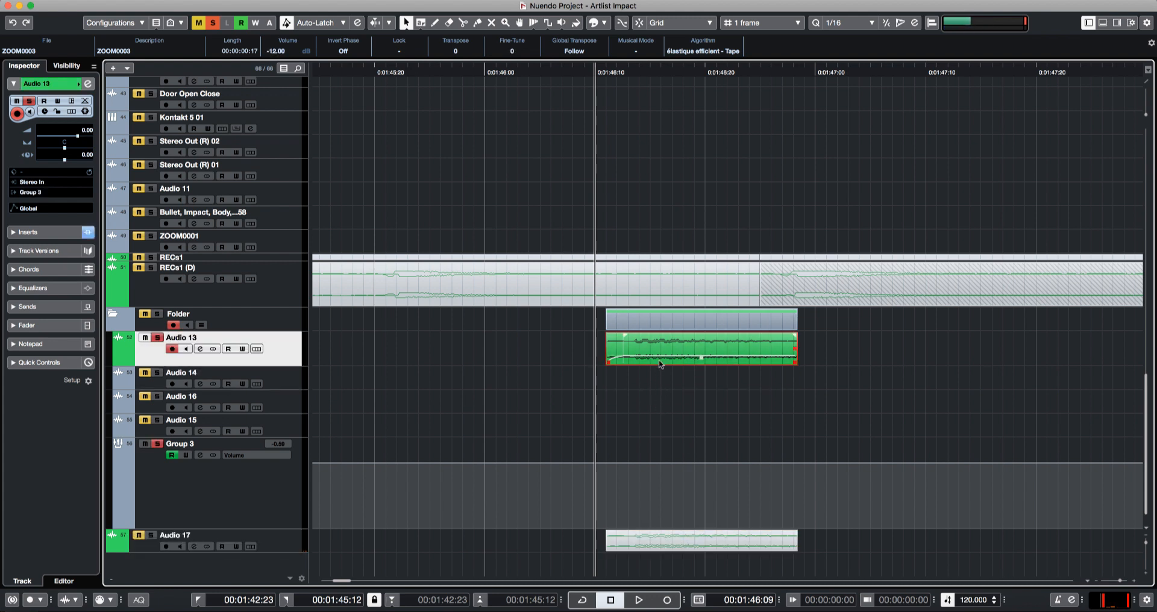
{"action": "key", "text": "space"}
- Open Group 3's channel settings, set the playback start to 0:01:45:16 and enable automation writing
{"action": "left_click", "coordinate": [281, 504]}
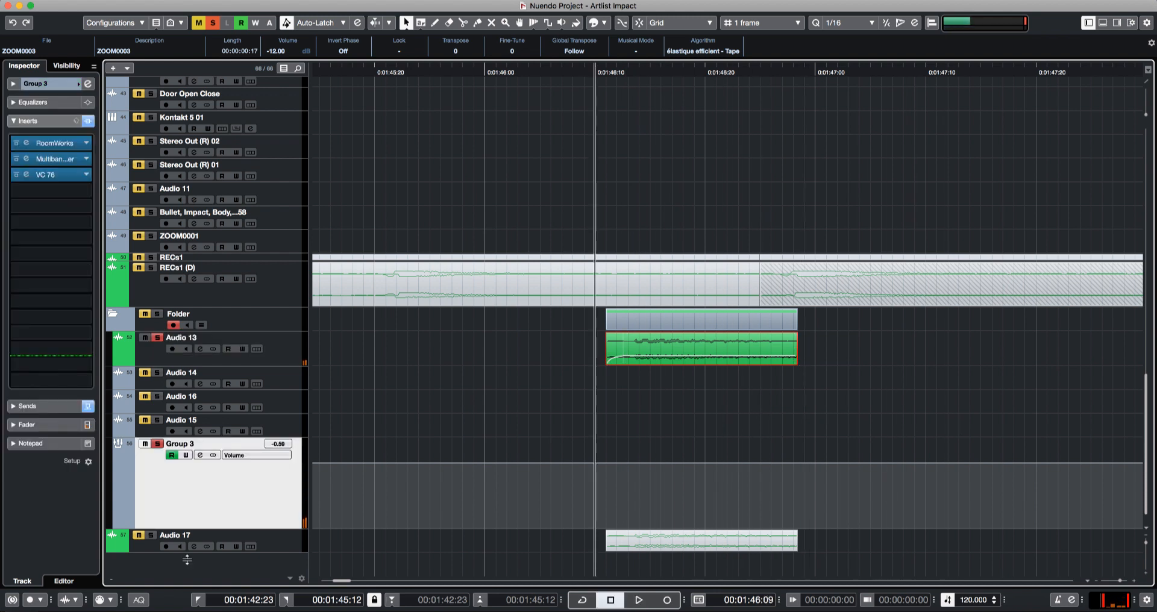
{"action": "left_click", "coordinate": [505, 487]}
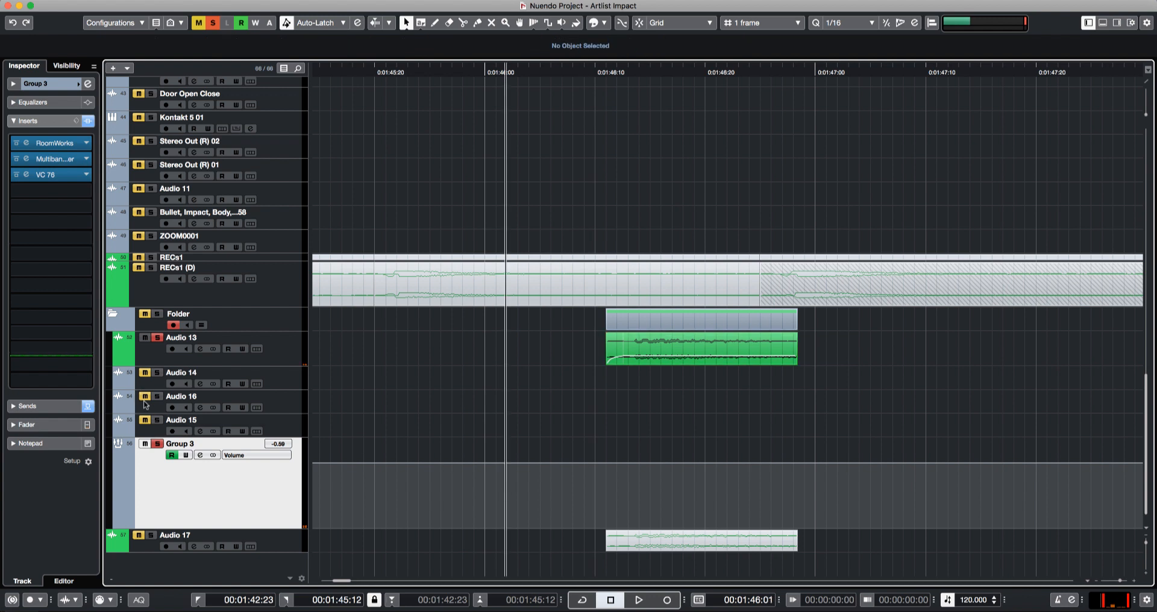
{"action": "key", "text": "e"}
{"action": "left_click_drag", "start_coordinate": [632, 262], "coordinate": [340, 72]}
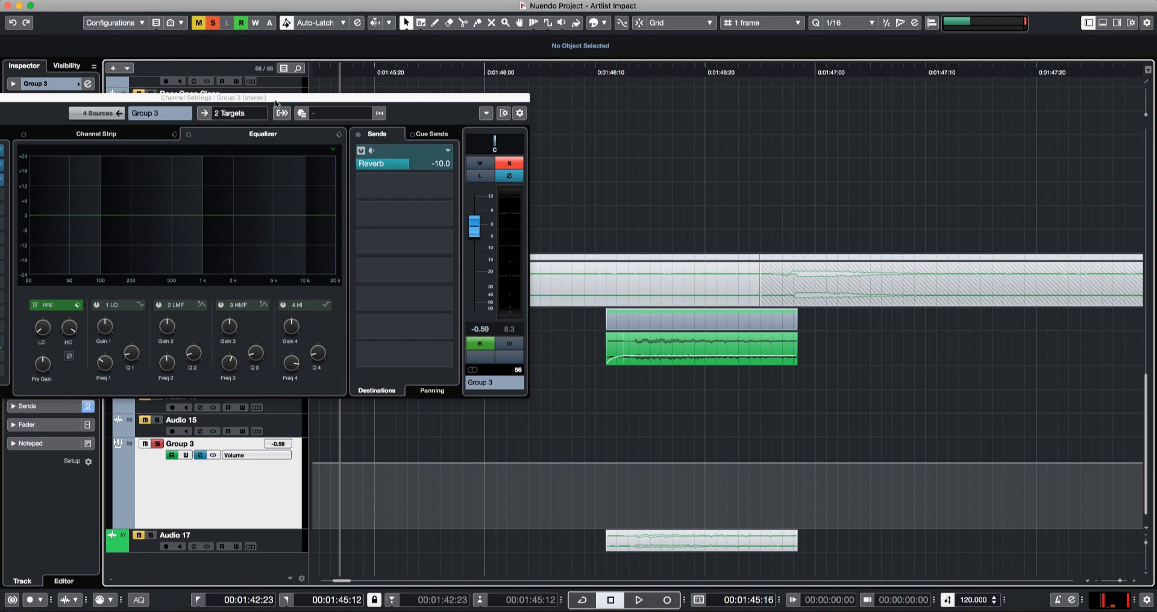
{"action": "left_click_drag", "start_coordinate": [276, 104], "coordinate": [350, 156]}
{"action": "key", "text": "w"}
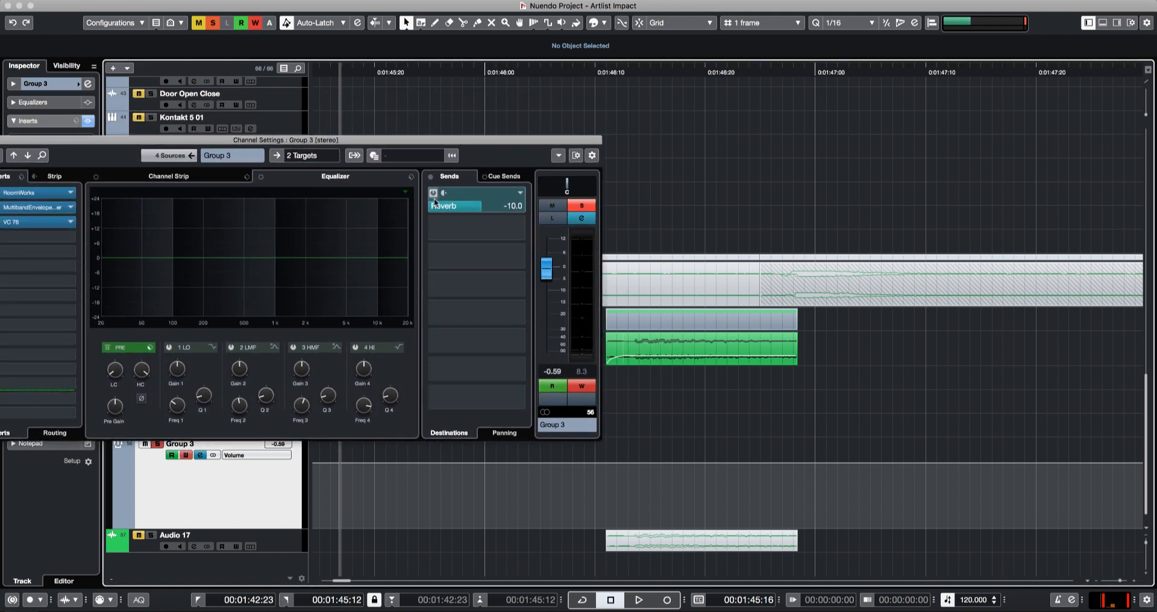
- Record automation lowering Group 3's Reverb send to -37.7 during playback, and replay the pass
{"action": "key", "text": "space"}
{"action": "left_click_drag", "start_coordinate": [479, 210], "coordinate": [429, 211]}
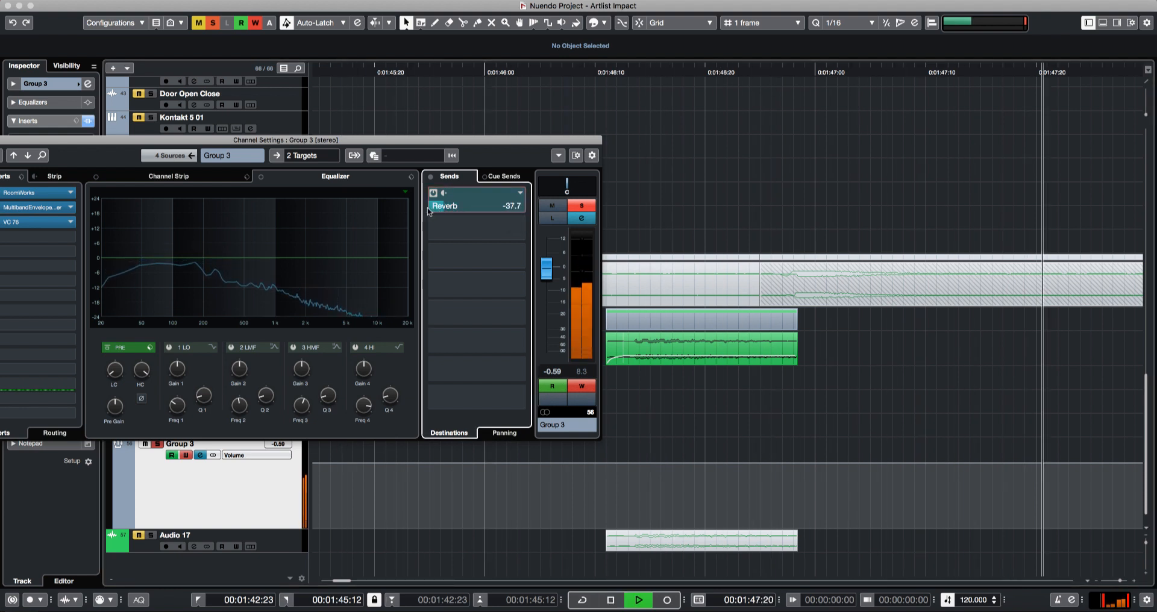
{"action": "key", "text": "space"}
{"action": "key", "text": "space"}
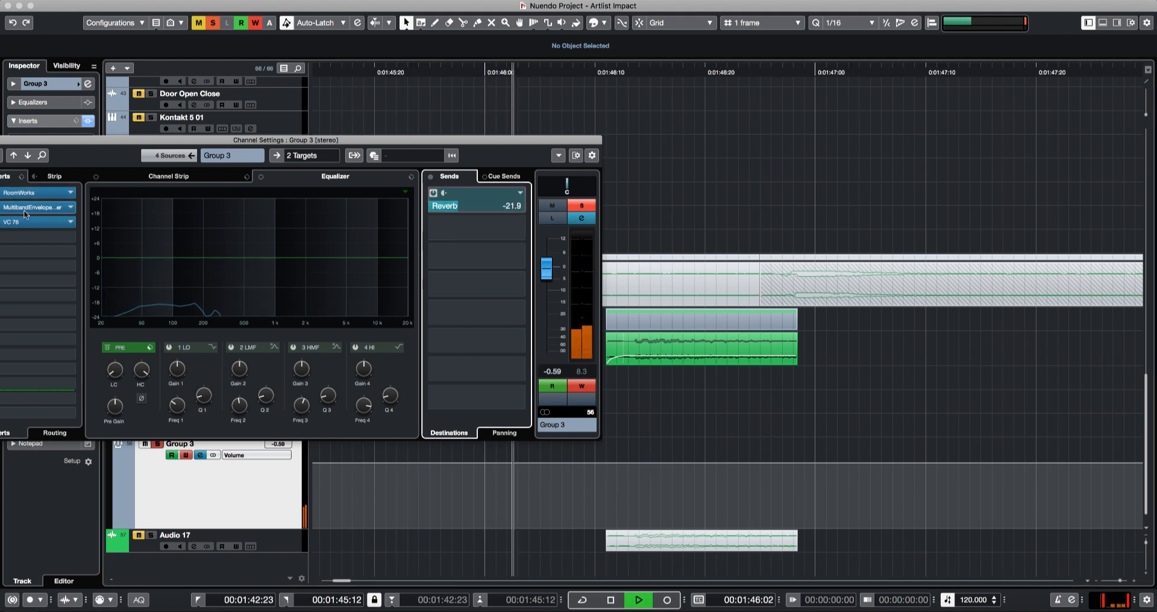
{"action": "key", "text": "space"}
- Open the Automation Panel, switch off its Loop fill and place it clear of Group 3's channel settings
{"action": "left_click_drag", "start_coordinate": [105, 142], "coordinate": [170, 197]}
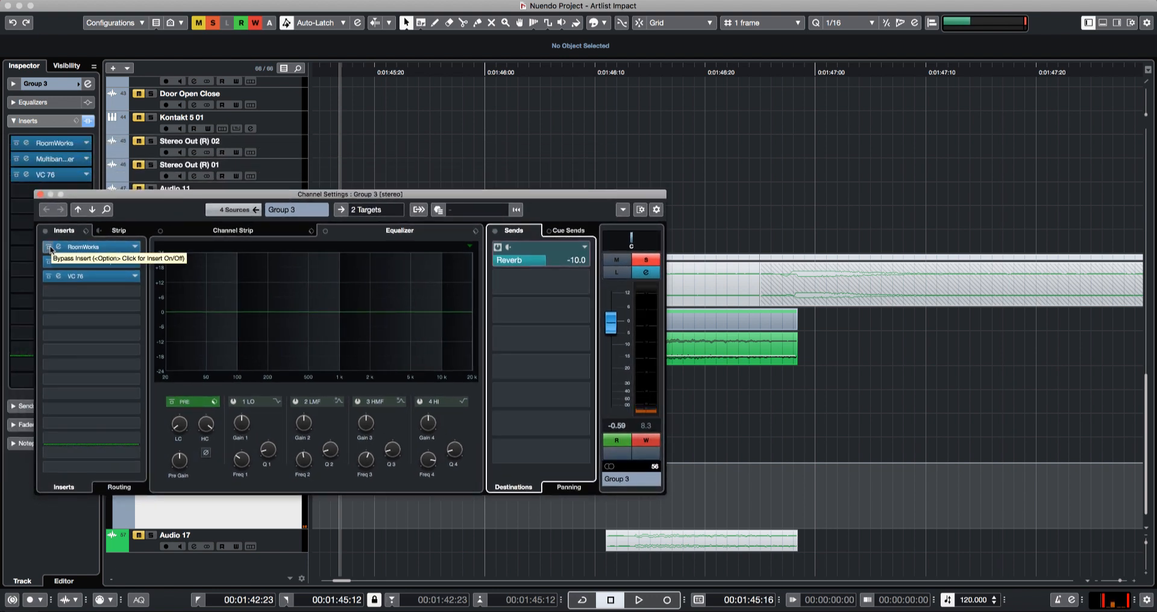
{"action": "key", "text": "F6"}
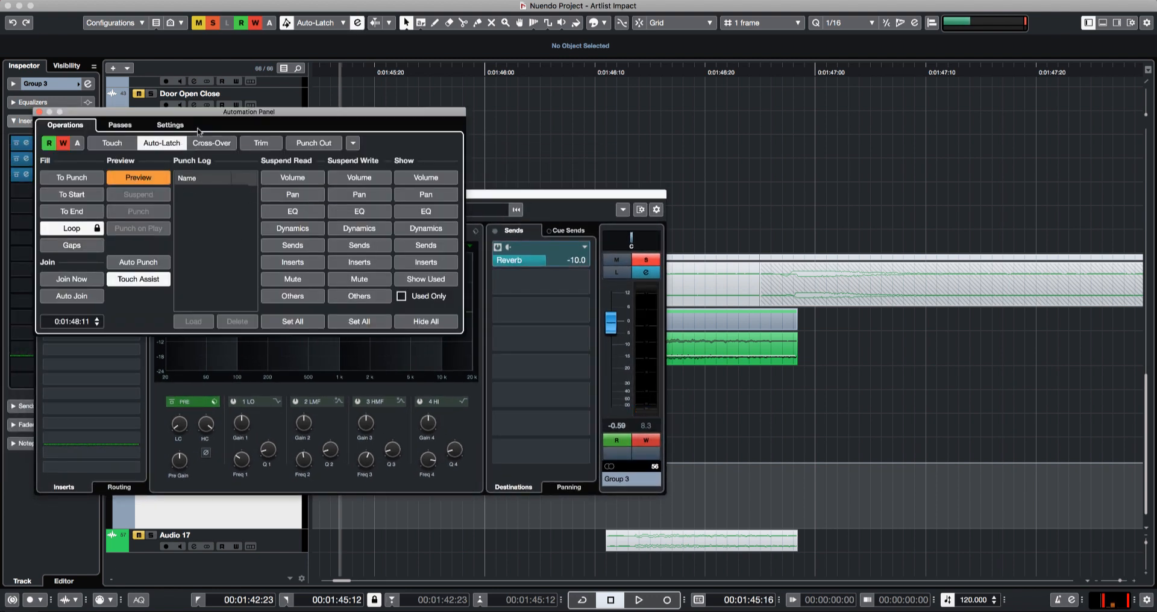
{"action": "left_click_drag", "start_coordinate": [198, 128], "coordinate": [716, 90]}
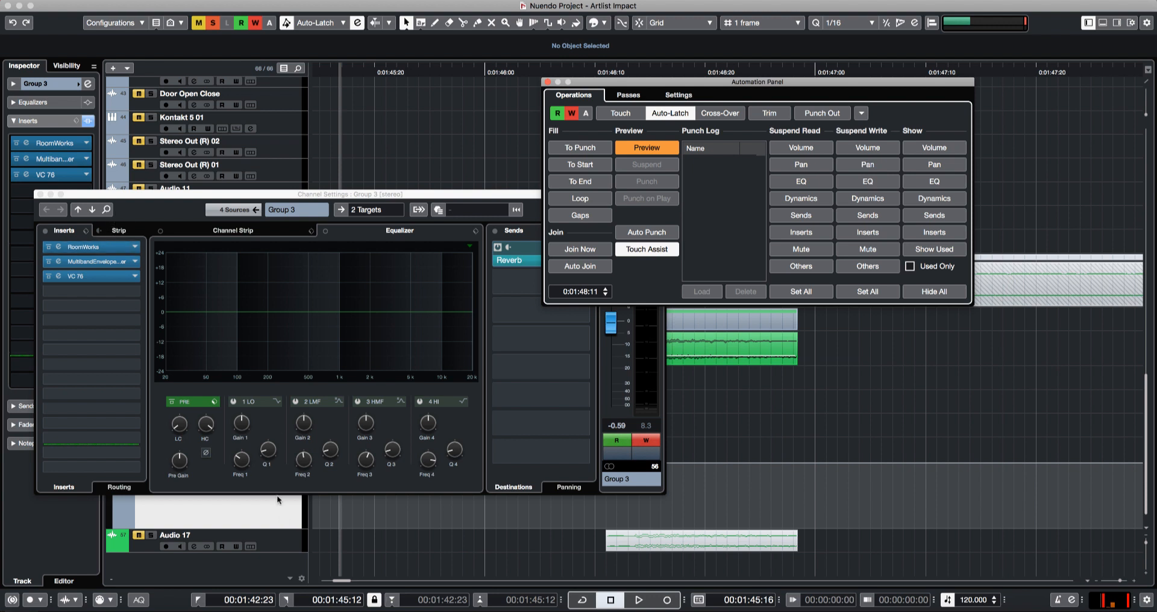
- Bypass the RoomWorks insert on Group 3 and play the hit without it
{"action": "left_click", "coordinate": [51, 248]}
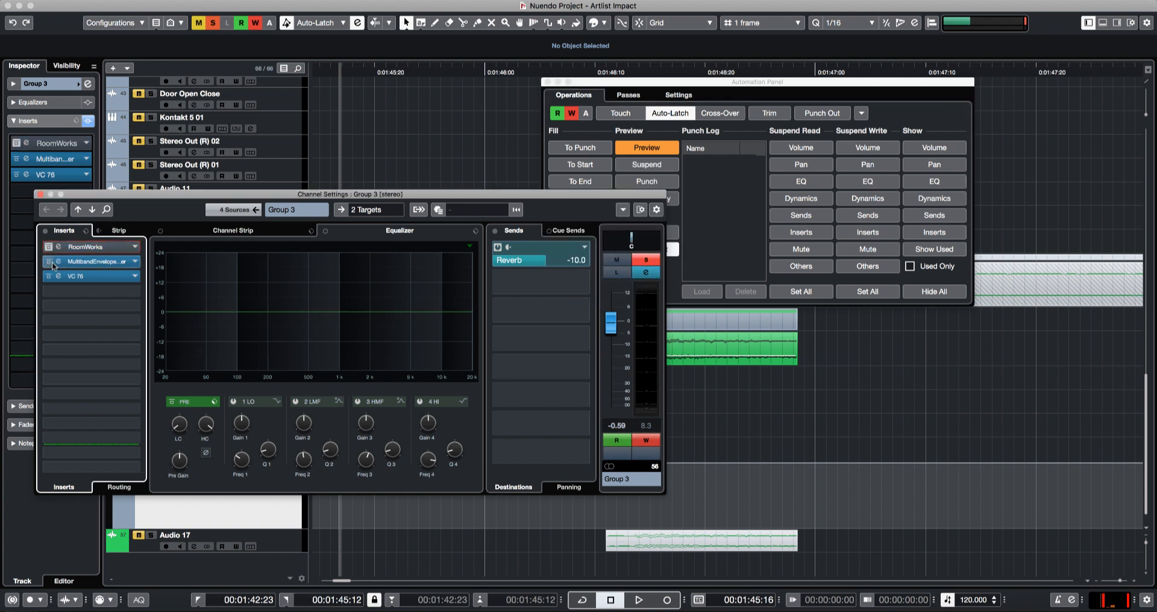
{"action": "key", "text": "space"}
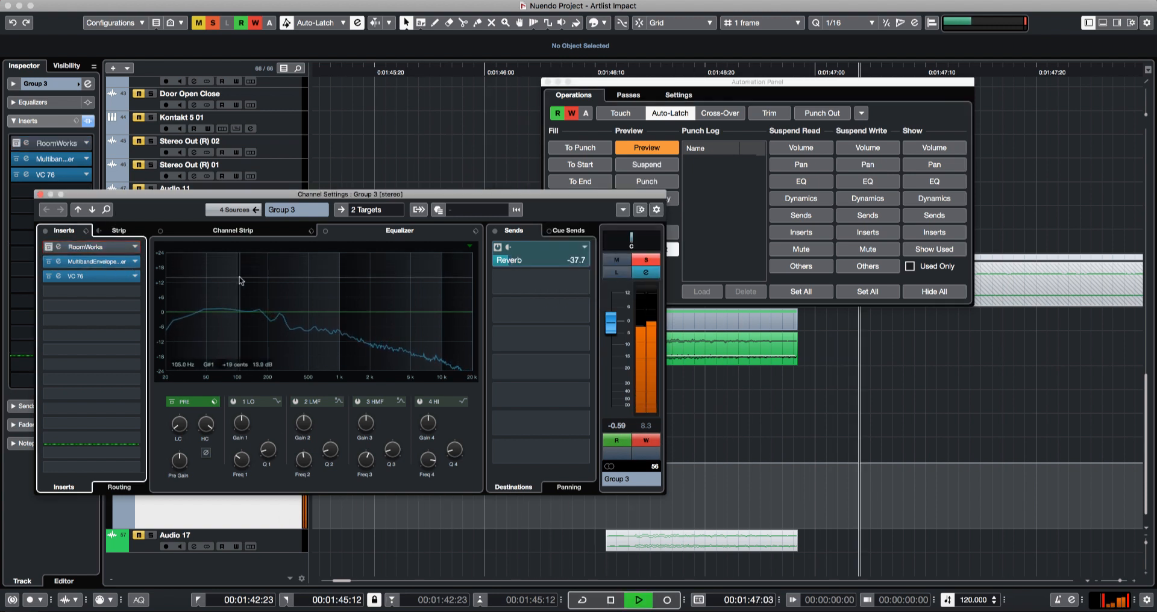
{"action": "key", "text": "space"}
- Trim the Audio 13 hit's end to a 12-frame length with a fade-out, and cut its start closer to the attack
{"action": "left_click_drag", "start_coordinate": [794, 365], "coordinate": [659, 333]}
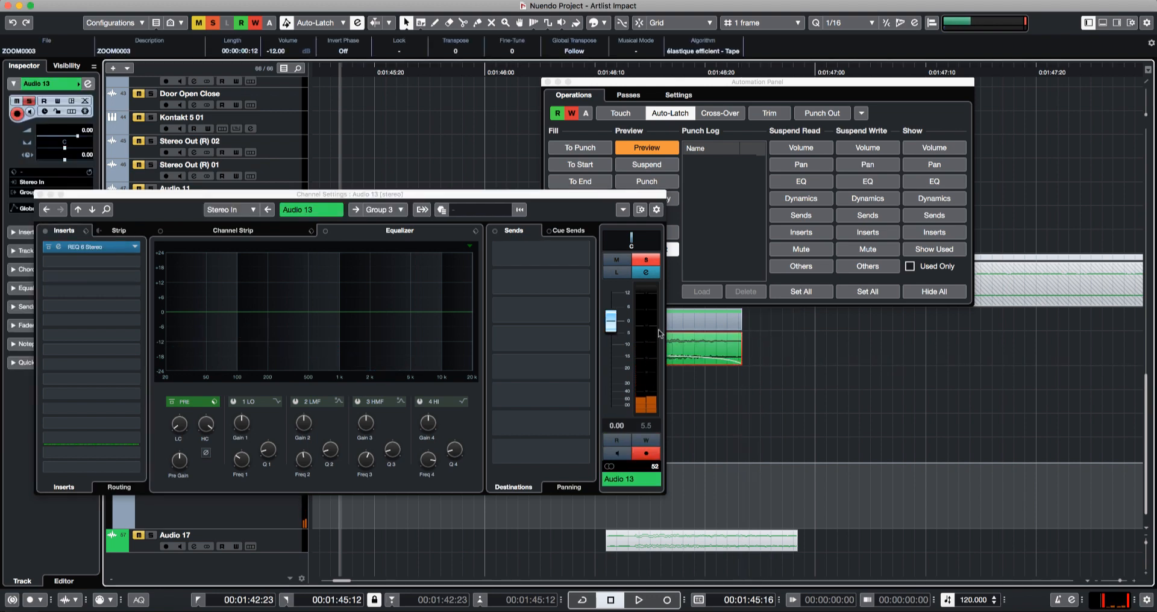
{"action": "left_click", "coordinate": [687, 339]}
{"action": "key", "text": "space"}
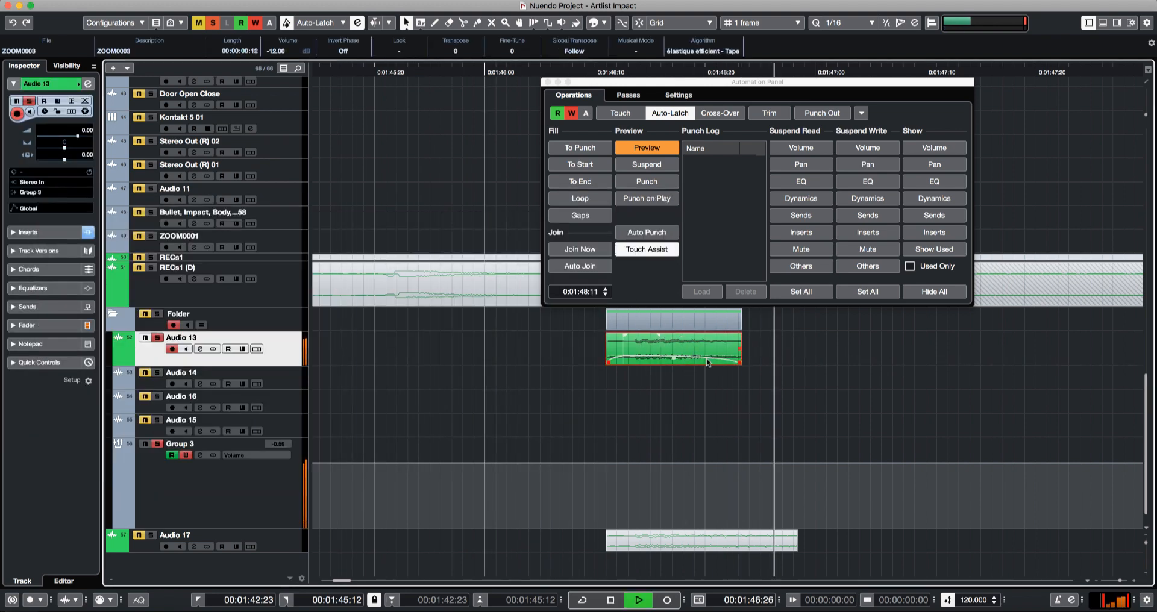
{"action": "key", "text": "space"}
{"action": "key", "text": "space"}
{"action": "left_click_drag", "start_coordinate": [607, 363], "coordinate": [635, 361]}
{"action": "key", "text": "space"}
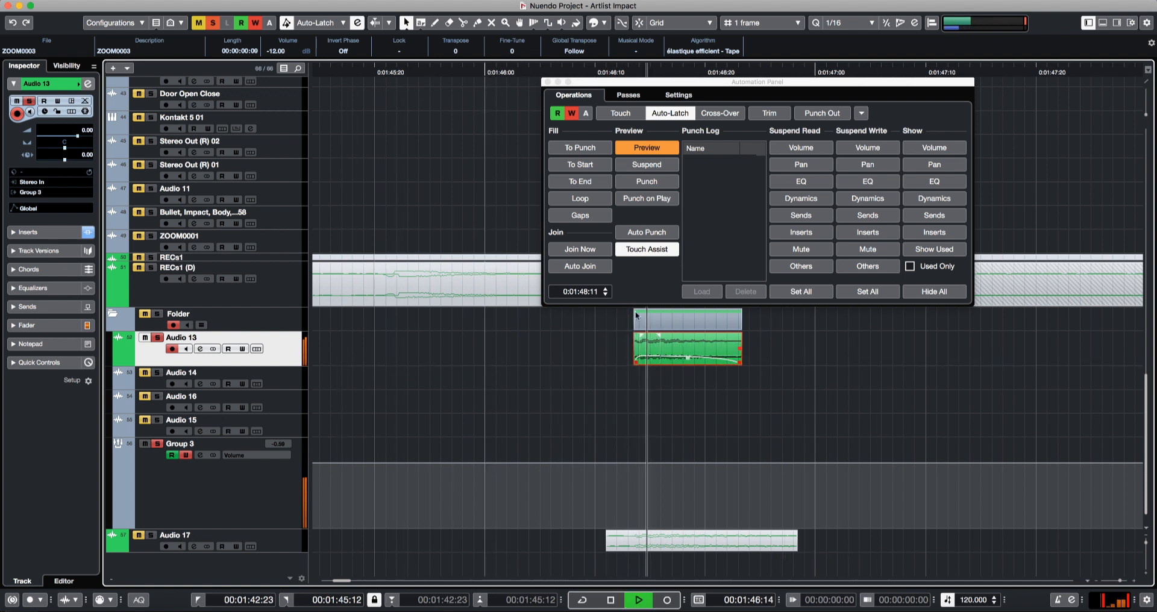
- Lower the Audio 13 hit's Transpose to -9, auditioning the pitch during playback
{"action": "key", "text": "space"}
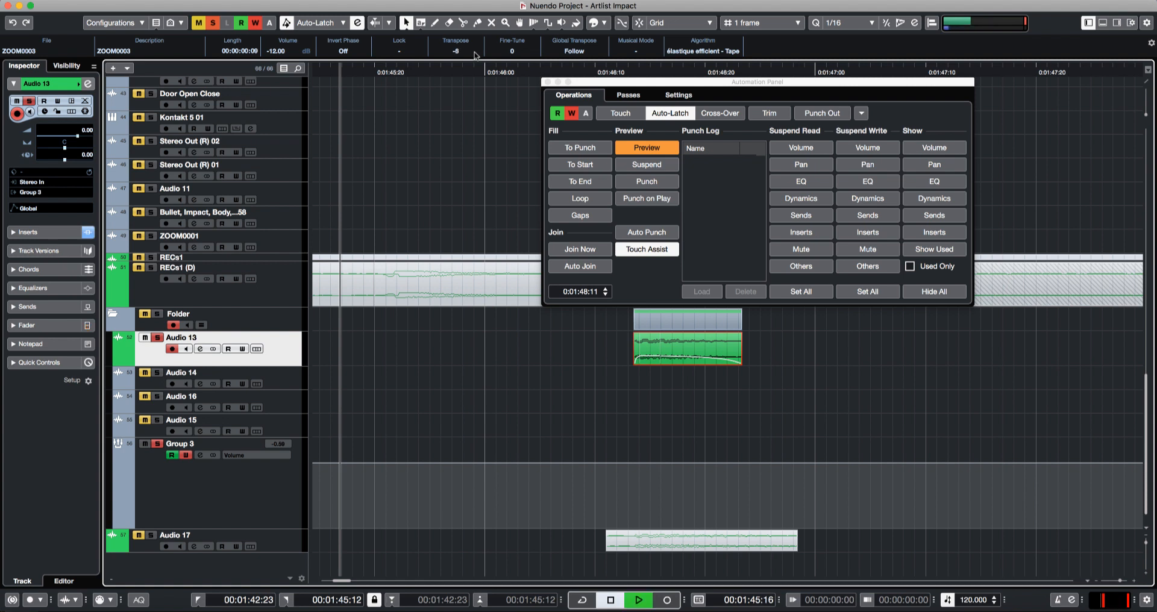
{"action": "key", "text": "space"}
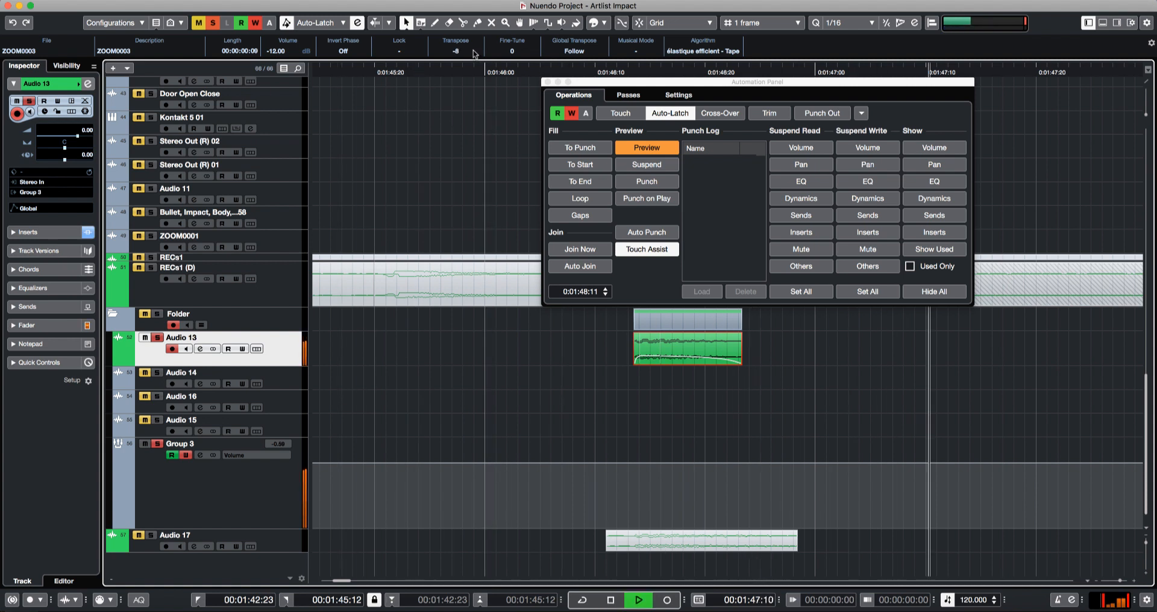
{"action": "key", "text": "space"}
{"action": "scroll", "coordinate": [473, 54], "scroll_direction": "down", "scroll_amount": 1}
{"action": "key", "text": "space"}
{"action": "key", "text": "space"}
- Set the Audio 13 hit's stretch algorithm to élastique Pro - Time and play the result
{"action": "left_click", "coordinate": [702, 53]}
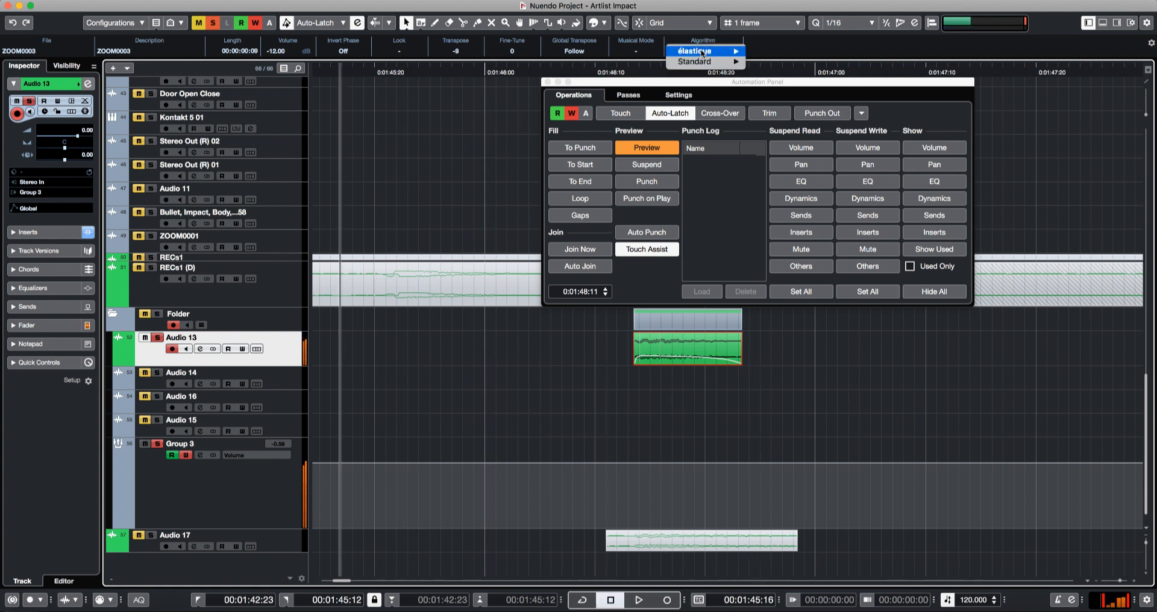
{"action": "mouse_move", "coordinate": [703, 53]}
{"action": "left_click", "coordinate": [782, 53]}
{"action": "key", "text": "space"}
{"action": "right_click", "coordinate": [473, 47]}
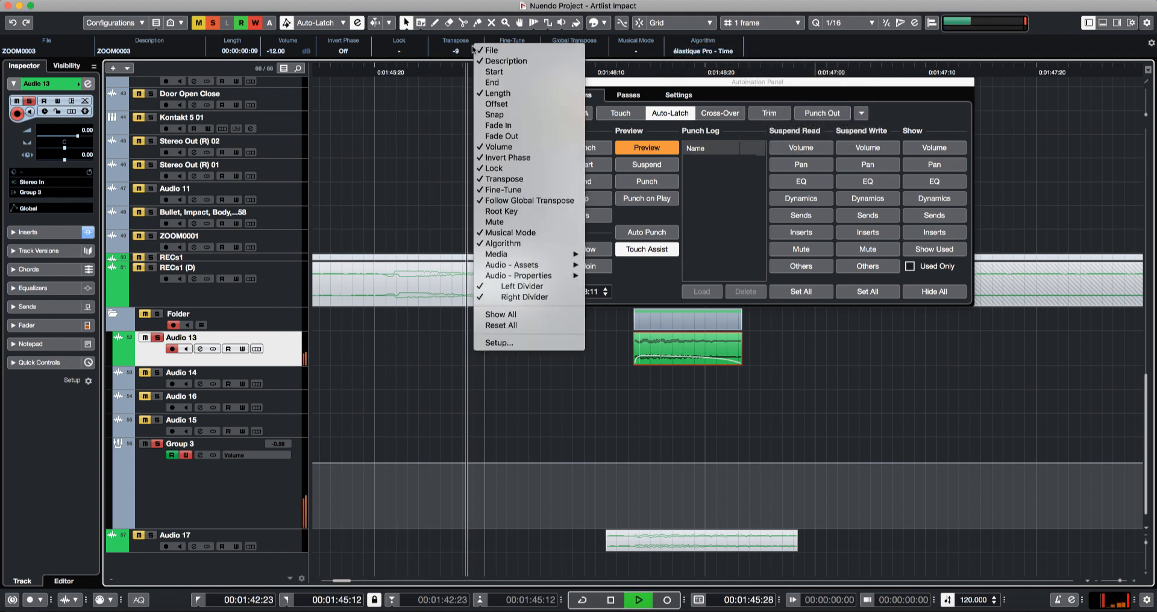
{"action": "left_click", "coordinate": [462, 165]}
- Raise the Audio 13 hit's clip volume to 0.00 and set its Transpose to -8, auditioning between changes
{"action": "key", "text": "space"}
{"action": "scroll", "coordinate": [697, 345], "scroll_direction": "up", "scroll_amount": 3}
{"action": "key", "text": "space"}
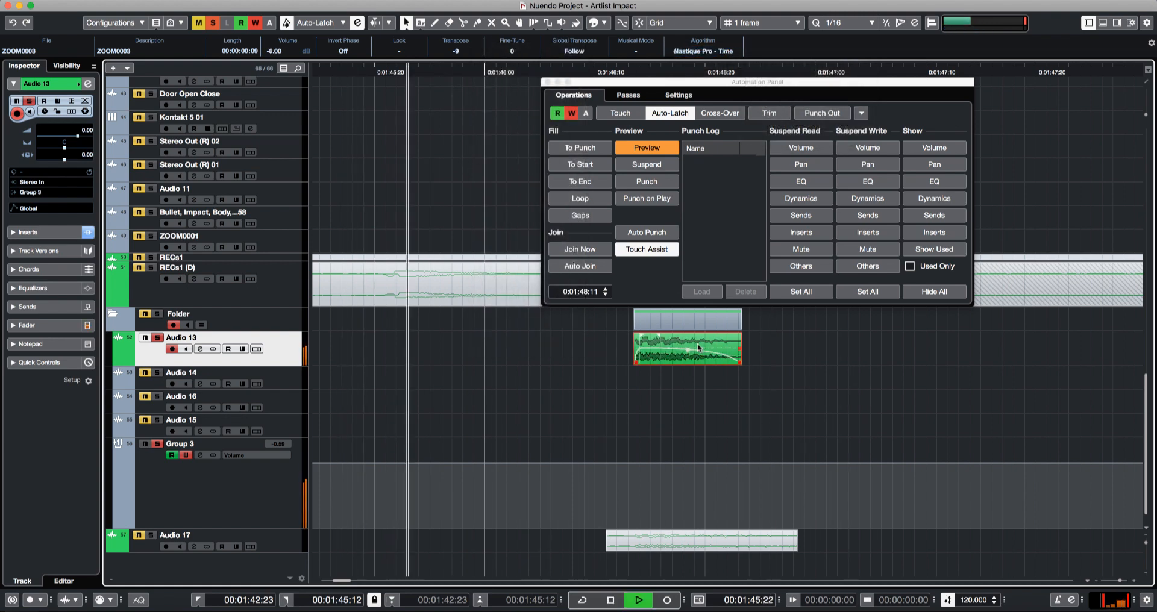
{"action": "key", "text": "space"}
{"action": "scroll", "coordinate": [697, 343], "scroll_direction": "up", "scroll_amount": 3}
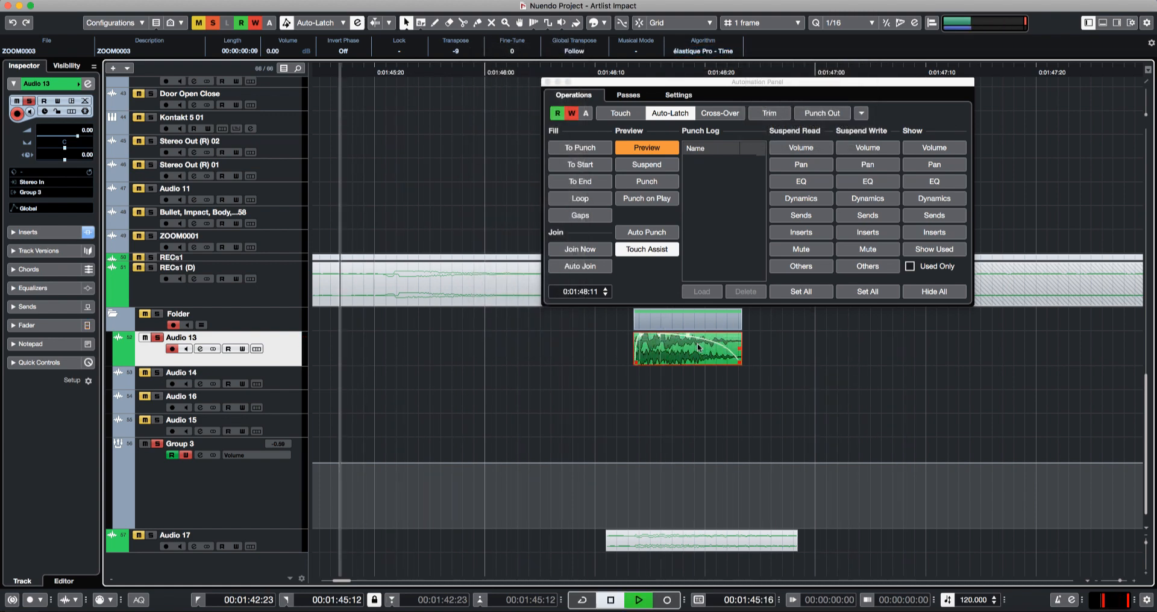
{"action": "key", "text": "space"}
{"action": "key", "text": "space"}
{"action": "scroll", "coordinate": [457, 52], "scroll_direction": "up", "scroll_amount": 1}
{"action": "key", "text": "space"}
- Reactivate the RoomWorks insert on Group 3 and play the hit through it
{"action": "left_click", "coordinate": [200, 349]}
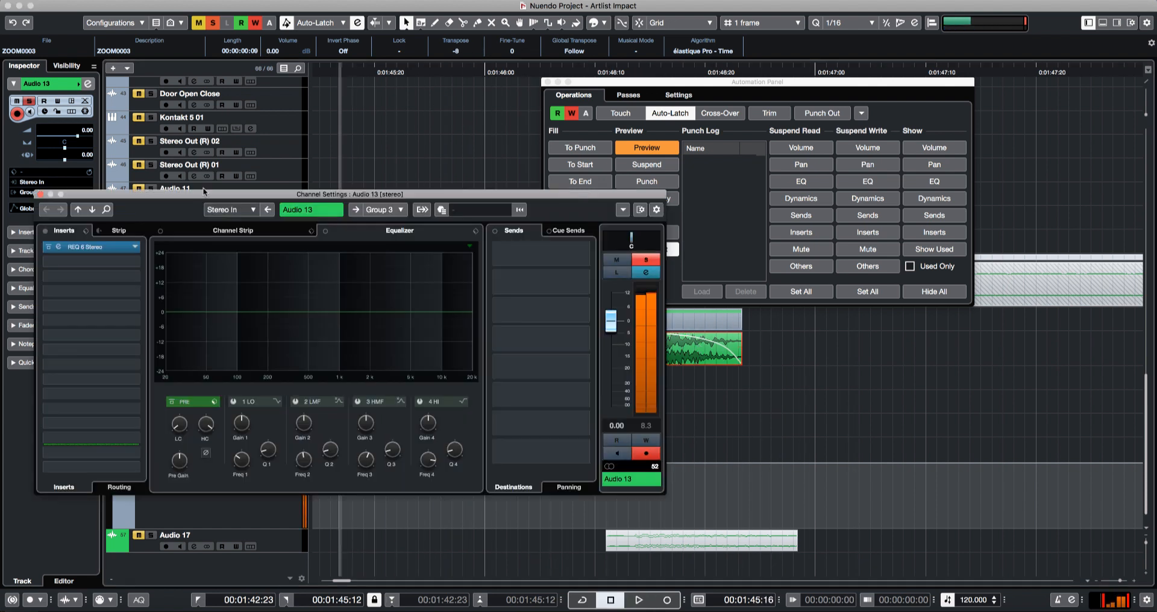
{"action": "key", "text": "super+w"}
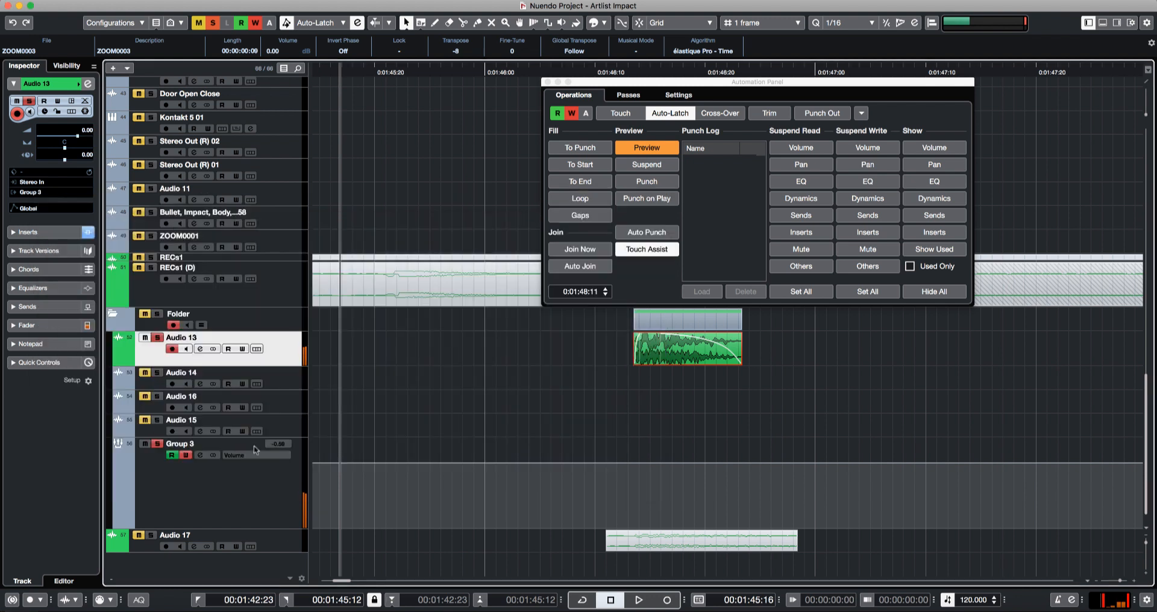
{"action": "left_click", "coordinate": [284, 516]}
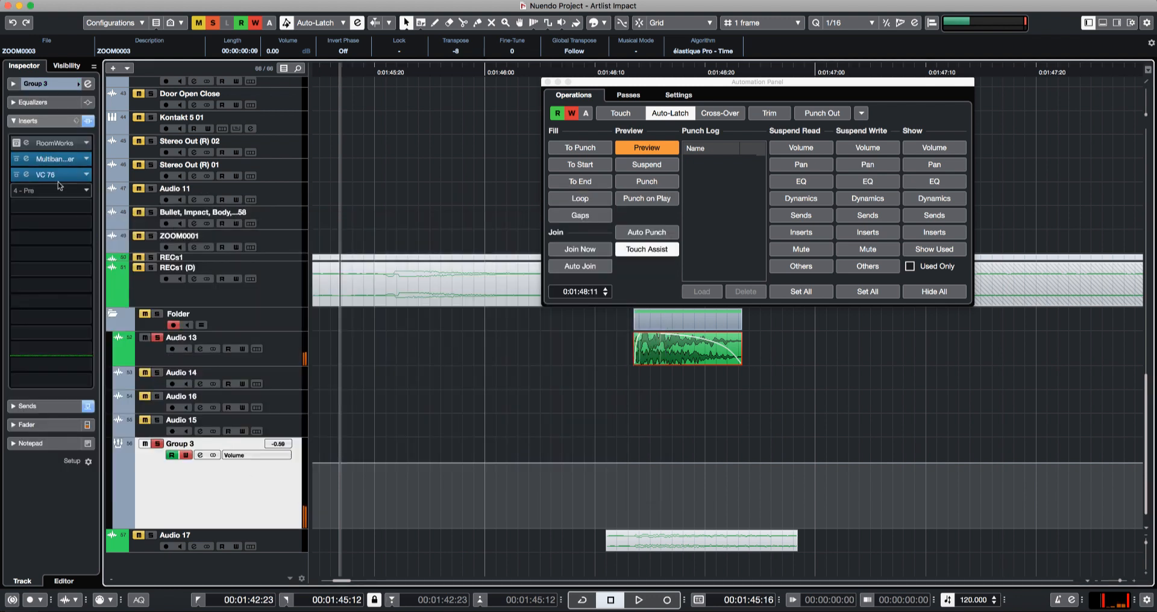
{"action": "left_click", "coordinate": [18, 145]}
{"action": "key", "text": "space"}
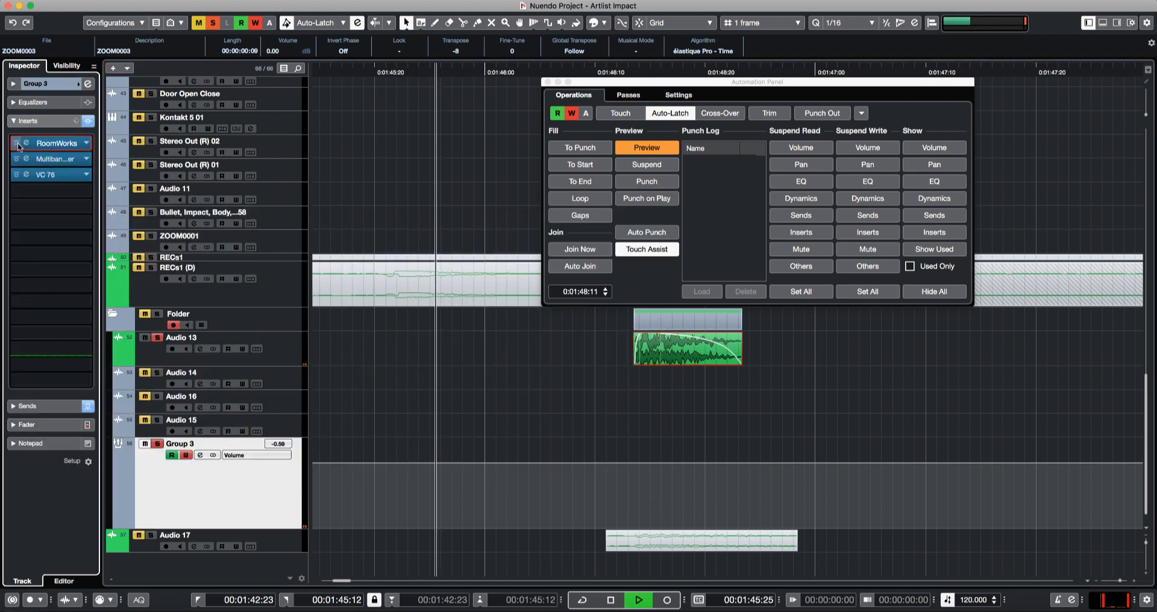
- Turn off the automation Preview mode and replay the hit
{"action": "left_click", "coordinate": [654, 154]}
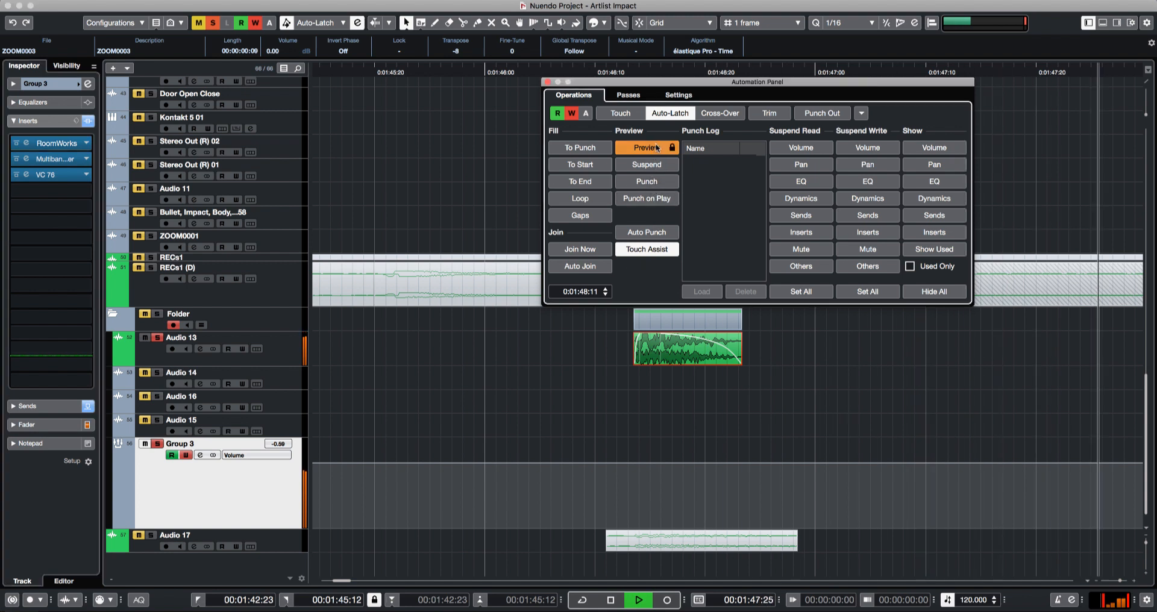
{"action": "key", "text": "space"}
{"action": "key", "text": "space"}
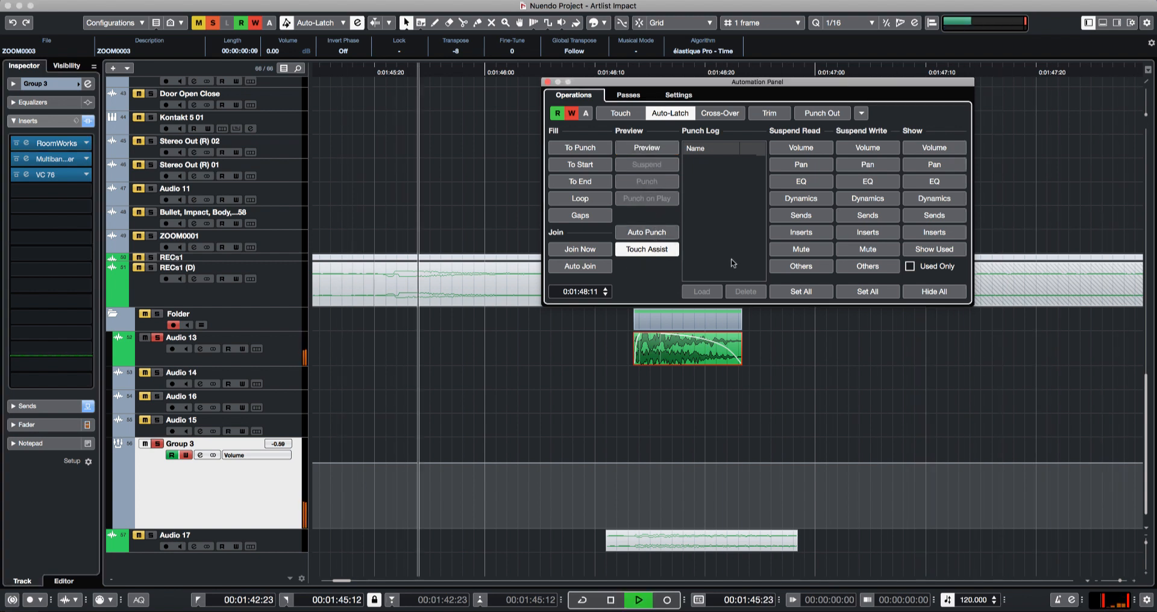
{"action": "key", "text": "space"}
- Show Group 3's channel settings and raise its Reverb send automation at 00:01:46:07 to -7.88, auditioning the change
{"action": "key", "text": "e"}
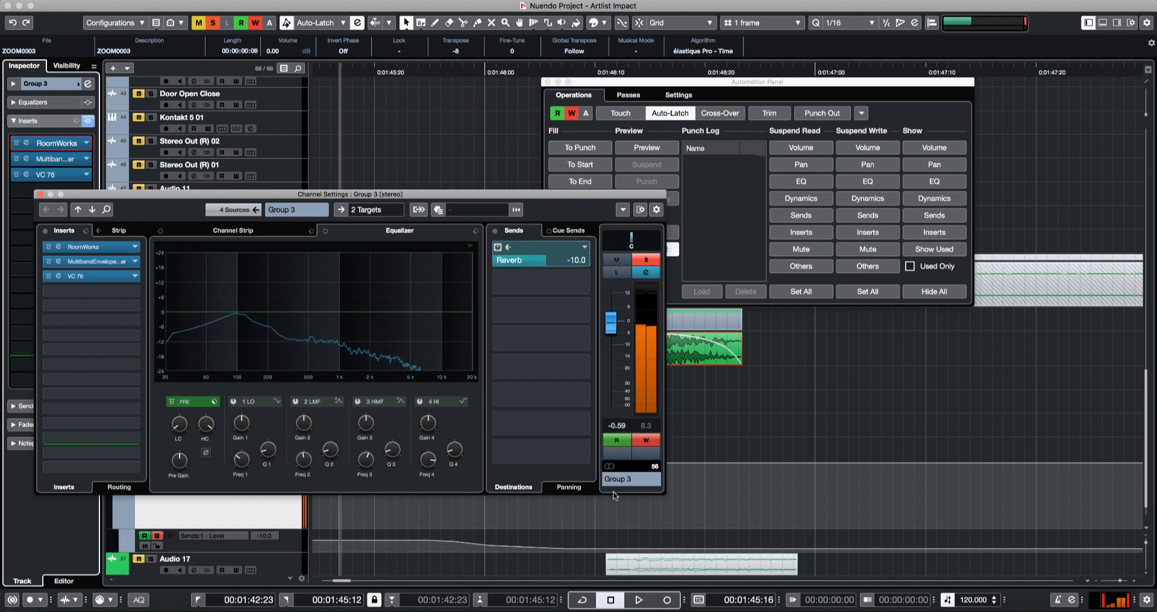
{"action": "left_click_drag", "start_coordinate": [567, 550], "coordinate": [567, 540]}
{"action": "key", "text": "space"}
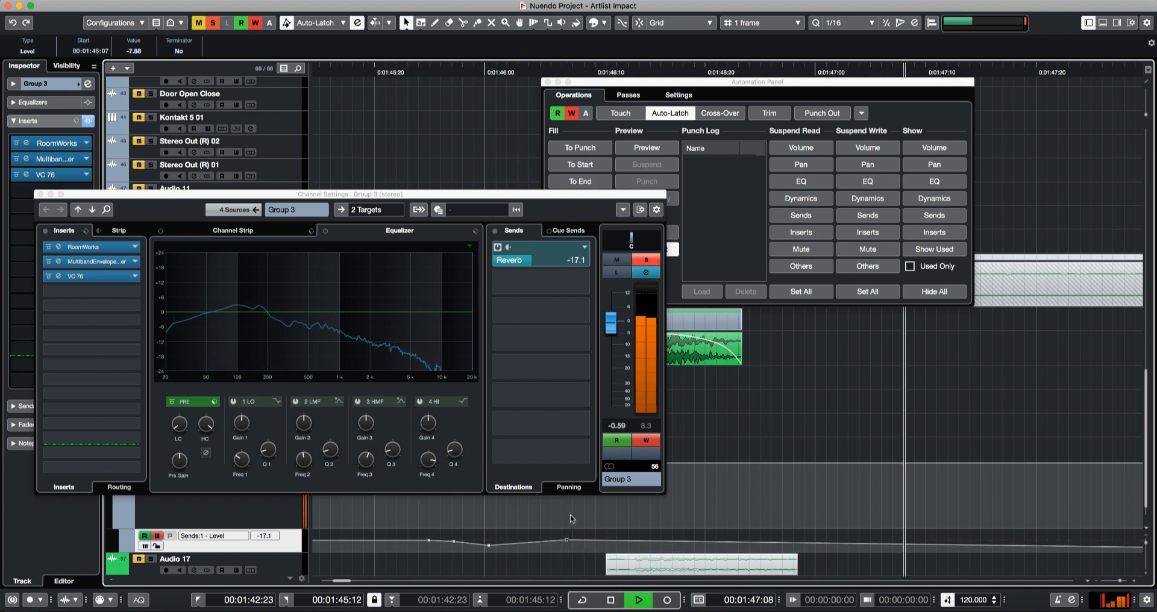
{"action": "key", "text": "space"}
- Delete the unwanted send-level automation points after the Audio 13 hit and replay the passage
{"action": "left_click_drag", "start_coordinate": [861, 544], "coordinate": [867, 540]}
{"action": "key", "text": "Delete"}
{"action": "key", "text": "Delete"}
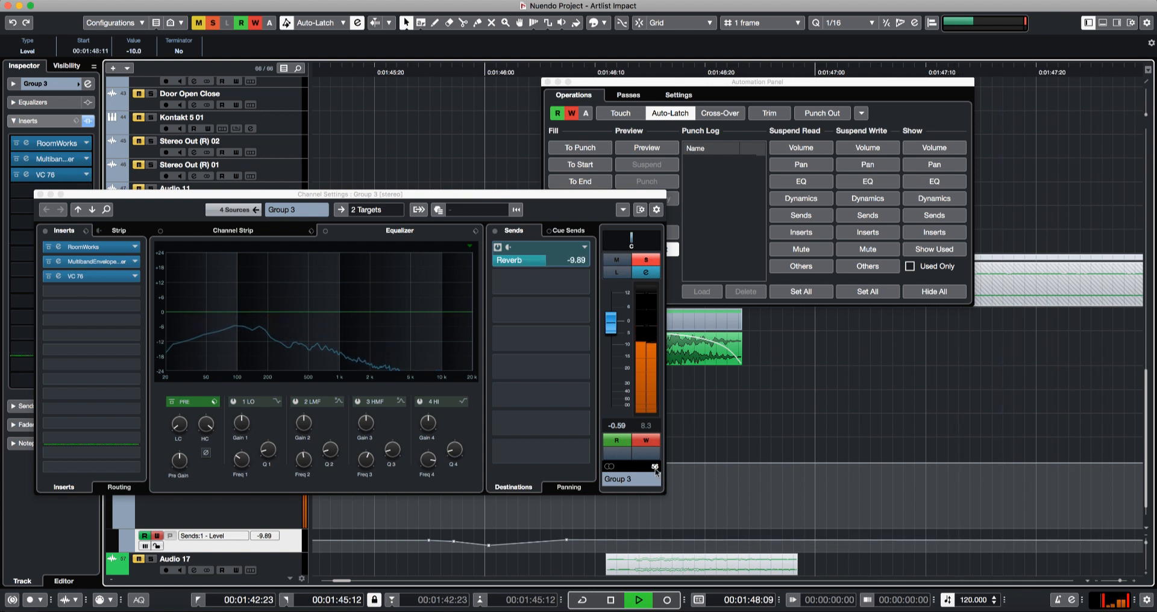
{"action": "key", "text": "space"}
{"action": "key", "text": "space"}
- Raise the Reverb send automation point at 00:01:46:07 to 0.09, close Group 3's channel settings and replay the hit
{"action": "left_click_drag", "start_coordinate": [569, 544], "coordinate": [572, 536]}
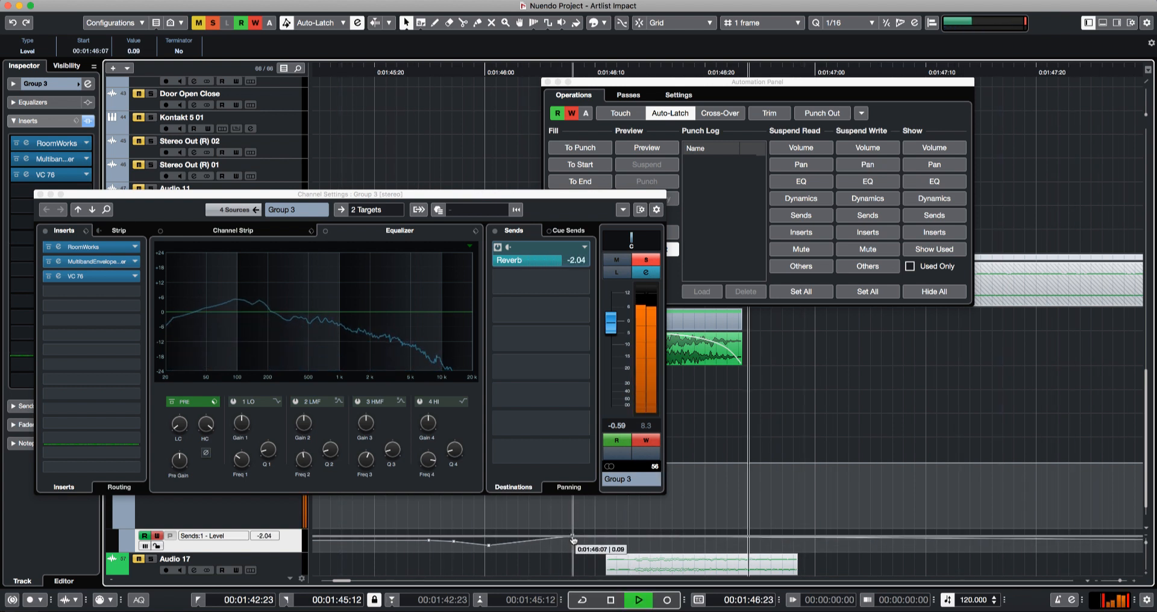
{"action": "key", "text": "space"}
{"action": "left_click", "coordinate": [40, 194]}
{"action": "key", "text": "space"}
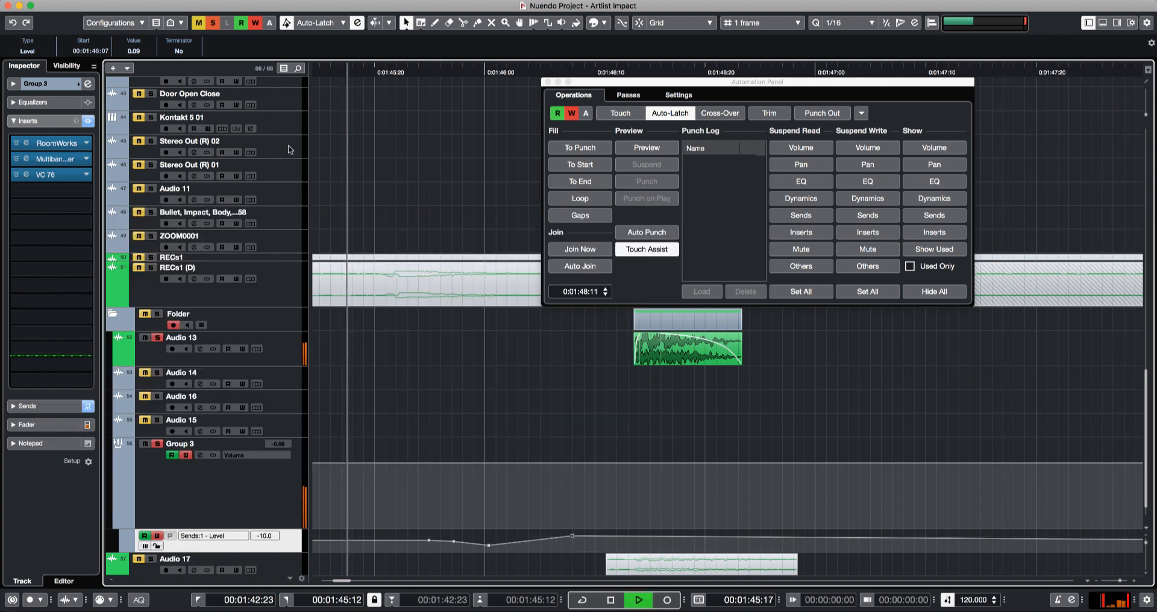
- Close the Automation Panel and bypass Group 3's RoomWorks insert while auditioning the hit
{"action": "left_click", "coordinate": [547, 82]}
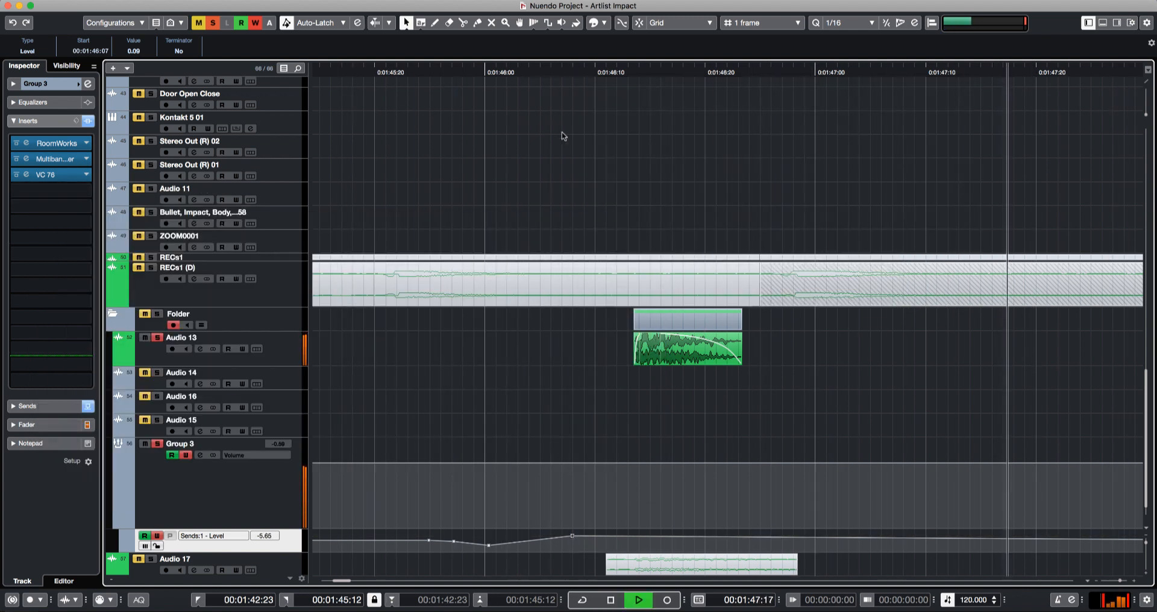
{"action": "left_click", "coordinate": [17, 143]}
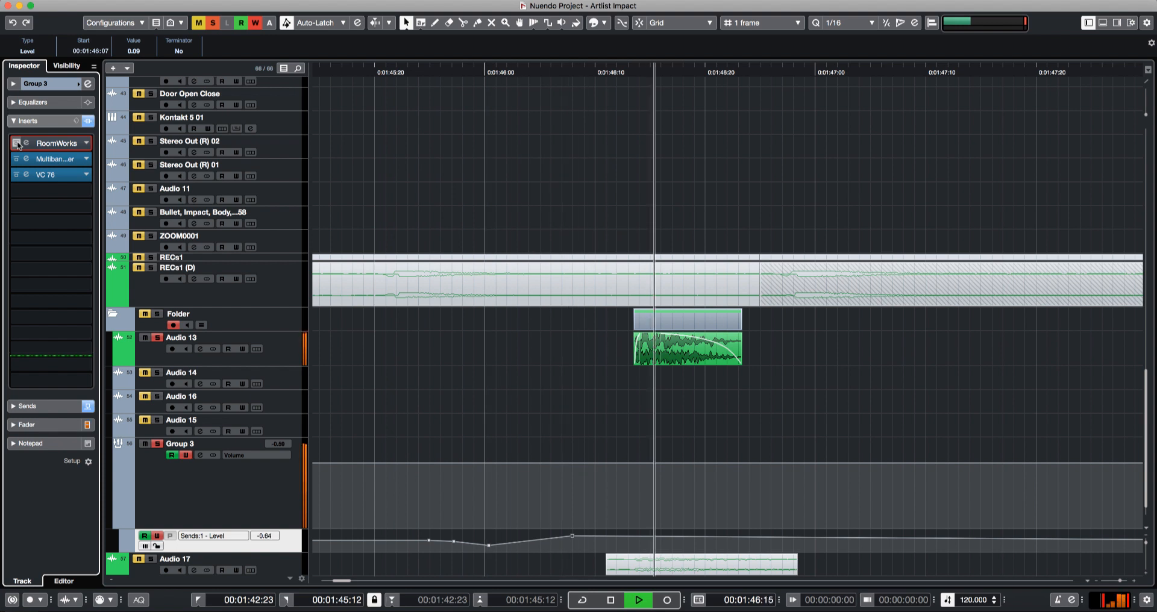
{"action": "key", "text": "space"}
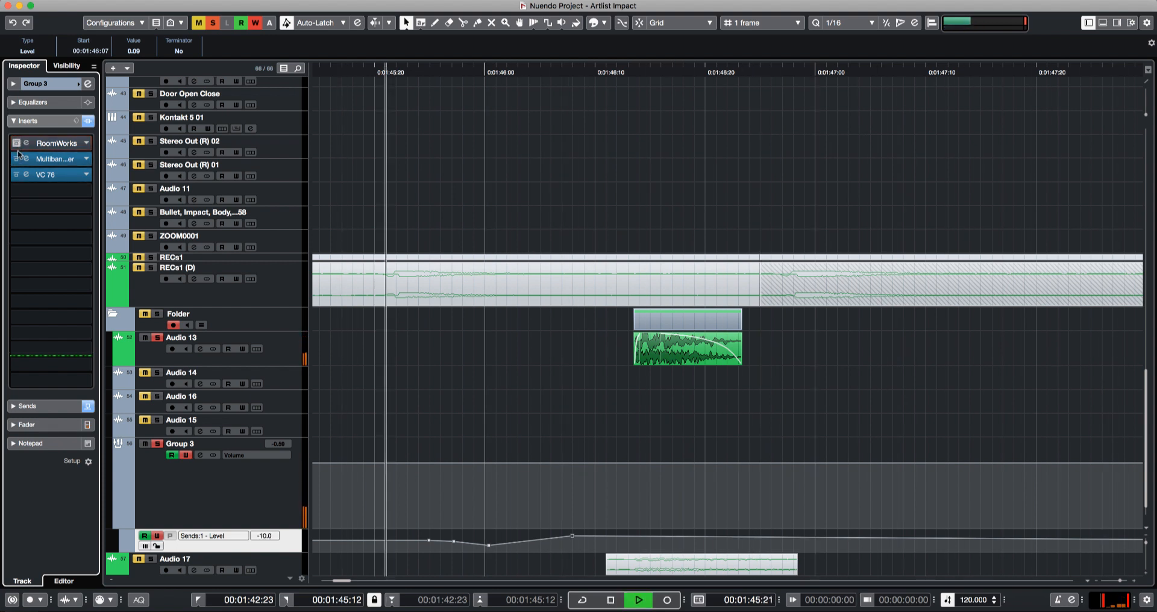
- Shorten the Audio 13 hit to 5 frames by splitting it and deleting the tail, and adjust the remaining clip's fade
{"action": "key", "text": "g"}
{"action": "left_click", "coordinate": [523, 352]}
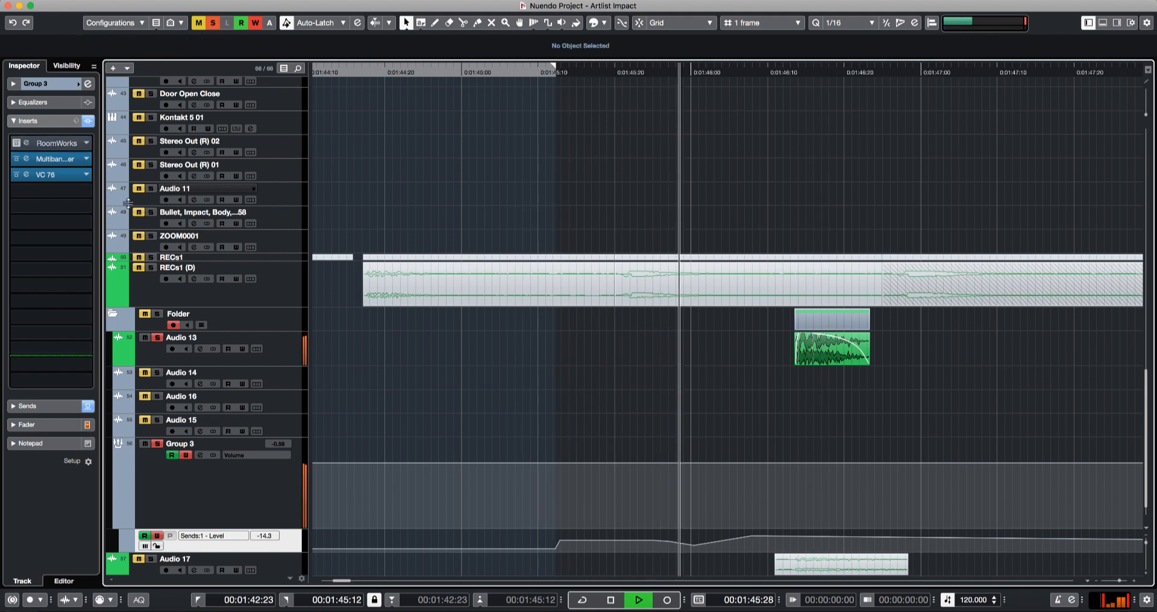
{"action": "key", "text": "g"}
{"action": "key", "text": "g"}
{"action": "key", "text": "g"}
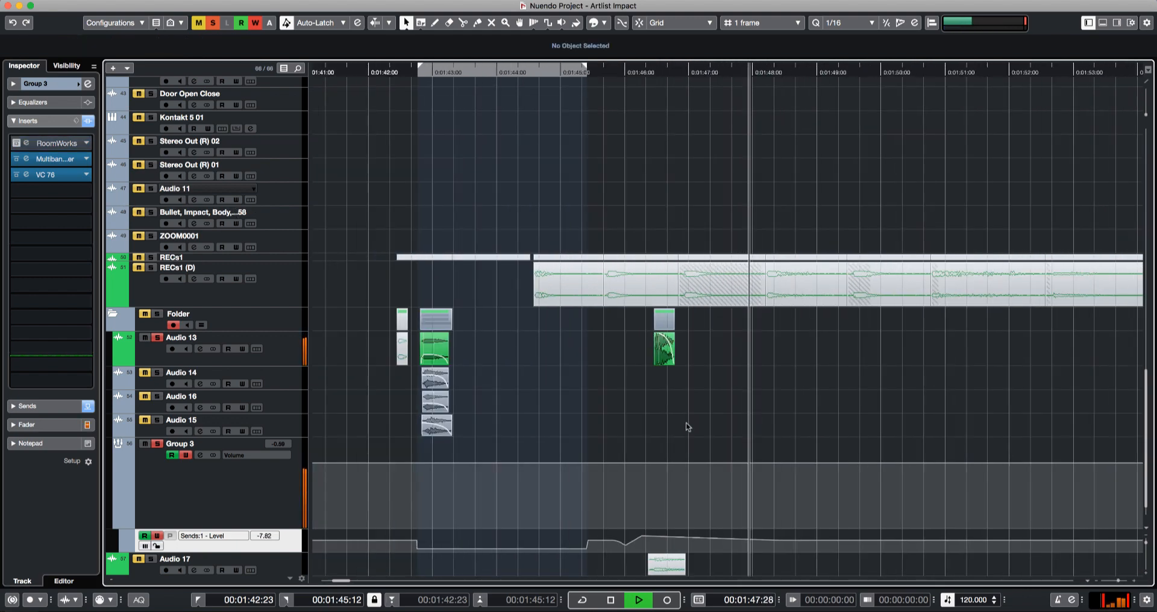
{"action": "left_click", "coordinate": [619, 402]}
{"action": "key", "text": "h"}
{"action": "key", "text": "h"}
{"action": "key", "text": "h"}
{"action": "key", "text": "h"}
{"action": "key", "text": "h"}
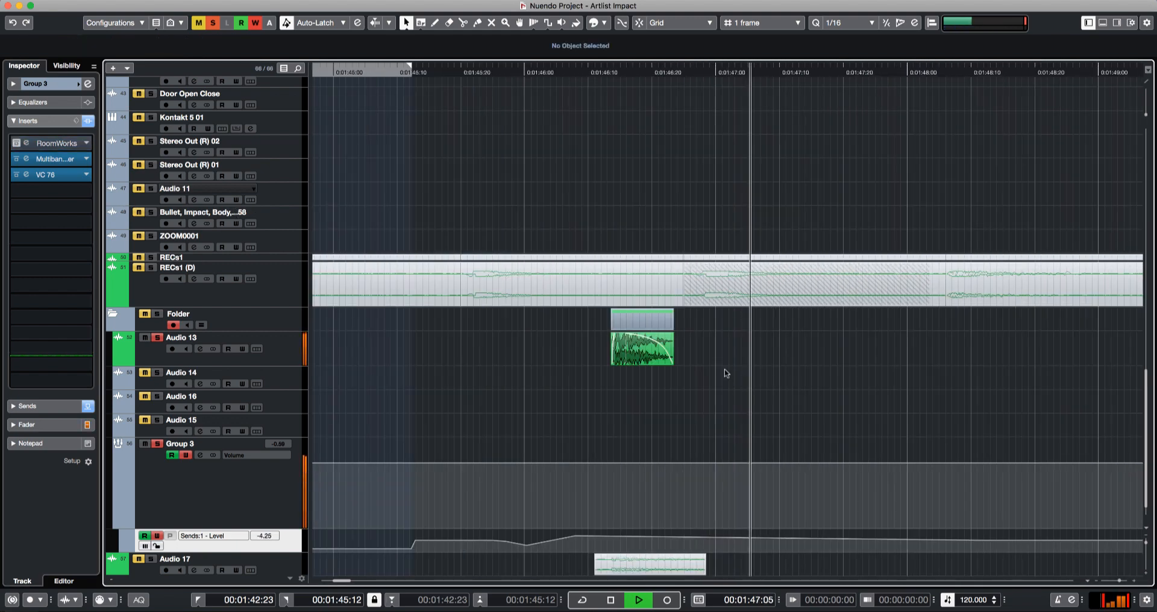
{"action": "left_click", "coordinate": [575, 343], "text": "alt"}
{"action": "left_click", "coordinate": [577, 342]}
{"action": "key", "text": "Delete"}
{"action": "left_click", "coordinate": [542, 336]}
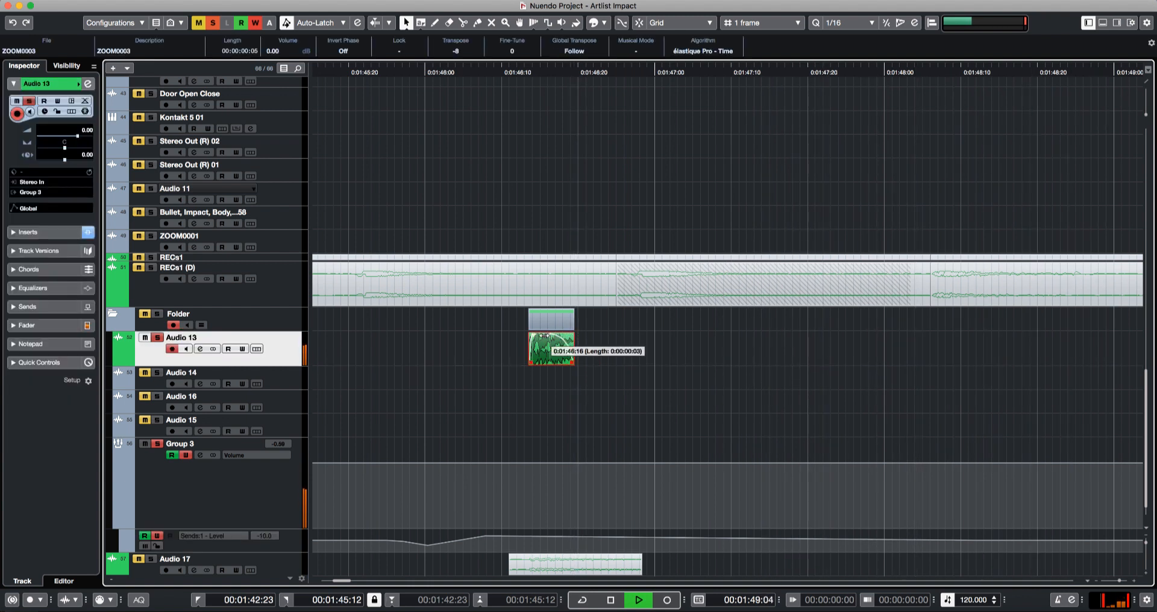
- Stop playback and set the locator range from 00:01:46:10 to 00:01:48:23 around the short clip on Audio 13
{"action": "left_click", "coordinate": [423, 353]}
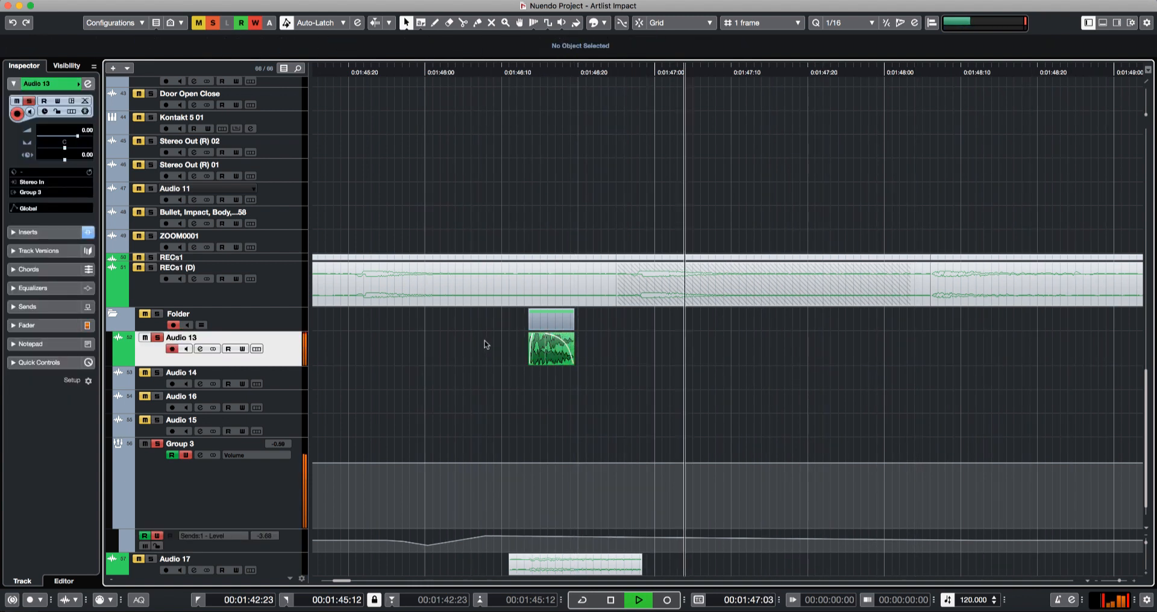
{"action": "left_click", "coordinate": [442, 385]}
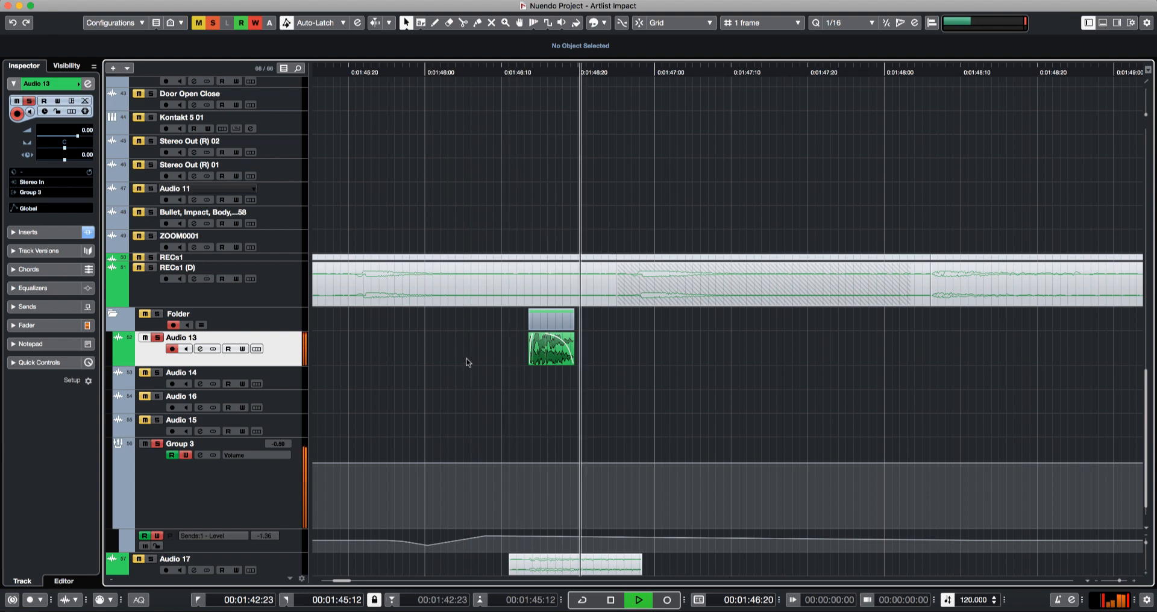
{"action": "key", "text": "g"}
{"action": "key", "text": "g"}
{"action": "key", "text": "g"}
{"action": "key", "text": "g"}
{"action": "key", "text": "g"}
{"action": "key", "text": "g"}
{"action": "key", "text": "g"}
{"action": "key", "text": "g"}
{"action": "key", "text": "g"}
{"action": "key", "text": "g"}
{"action": "left_click", "coordinate": [674, 395]}
{"action": "key", "text": "g"}
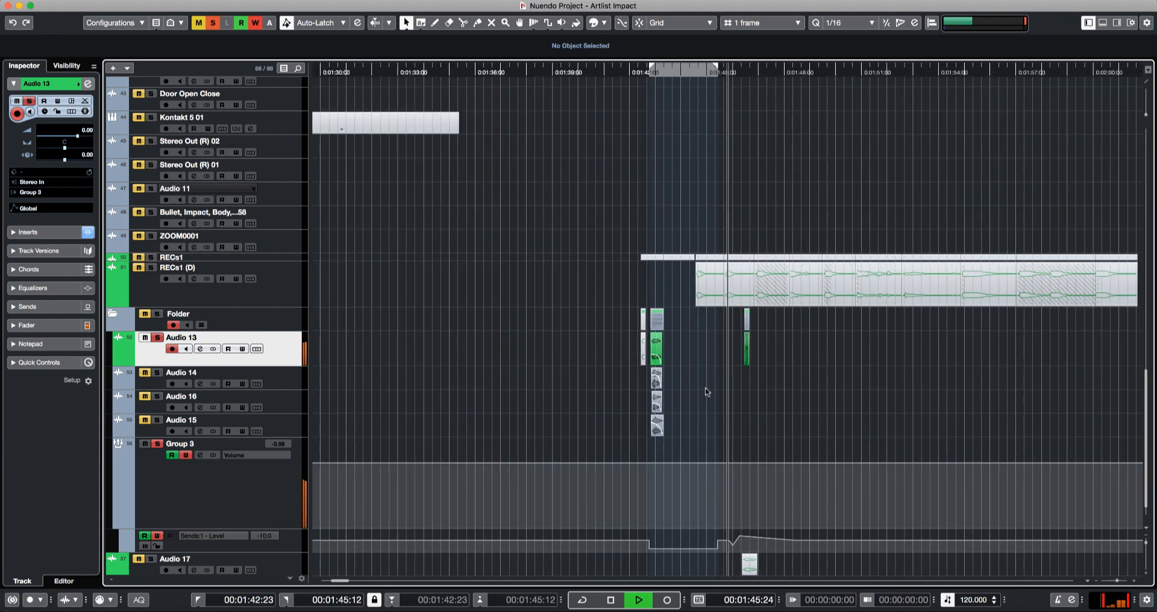
{"action": "key", "text": "h"}
{"action": "key", "text": "h"}
{"action": "key", "text": "h"}
{"action": "key", "text": "h"}
{"action": "key", "text": "h"}
{"action": "key", "text": "h"}
{"action": "key", "text": "h"}
{"action": "key", "text": "h"}
{"action": "key", "text": "h"}
{"action": "key", "text": "h"}
{"action": "key", "text": "h"}
{"action": "key", "text": "h"}
{"action": "key", "text": "g"}
{"action": "key", "text": "g"}
{"action": "key", "text": "g"}
{"action": "key", "text": "g"}
{"action": "key", "text": "g"}
{"action": "key", "text": "g"}
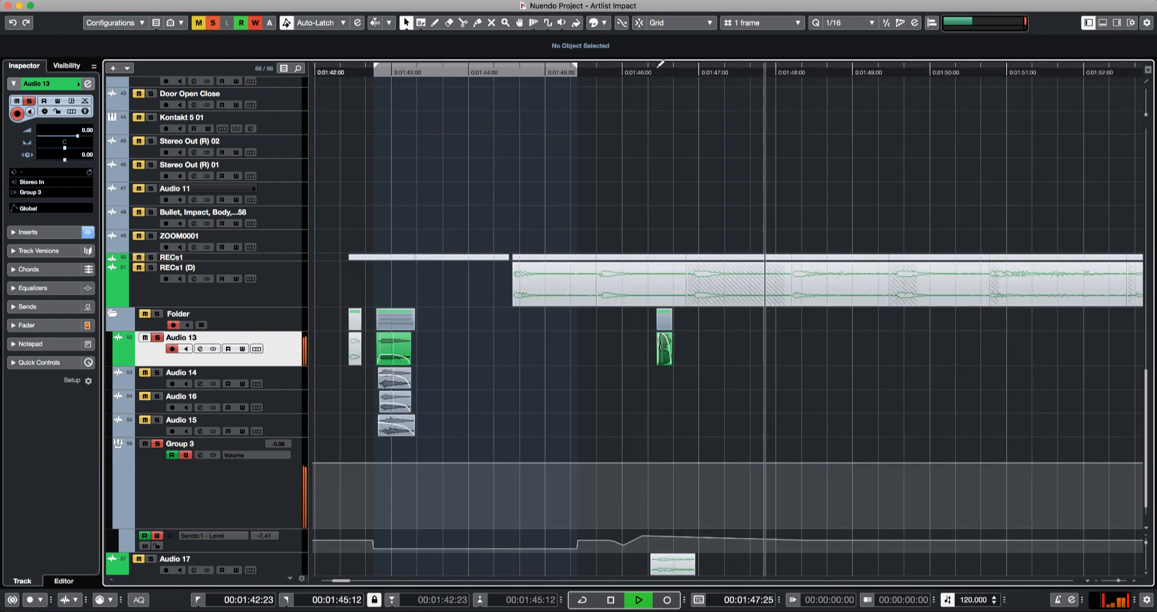
{"action": "key", "text": "space"}
{"action": "left_click_drag", "start_coordinate": [651, 69], "coordinate": [841, 83]}
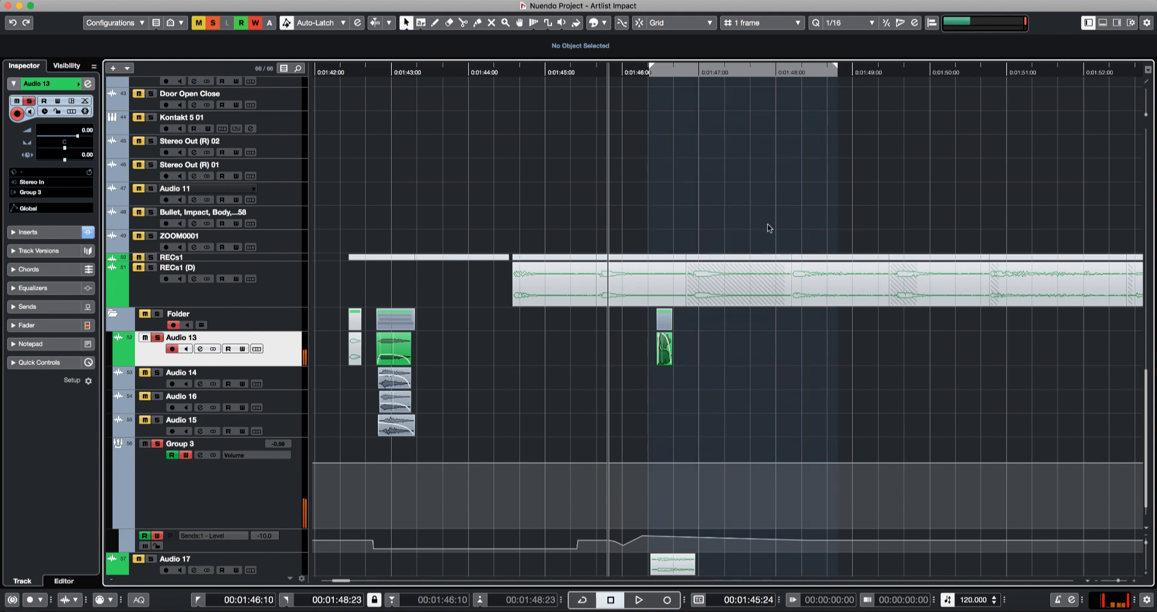
- Play the project from the start of the locator range at 00:01:46:10 and stop it
{"action": "key", "text": "h"}
{"action": "key", "text": "KP_1"}
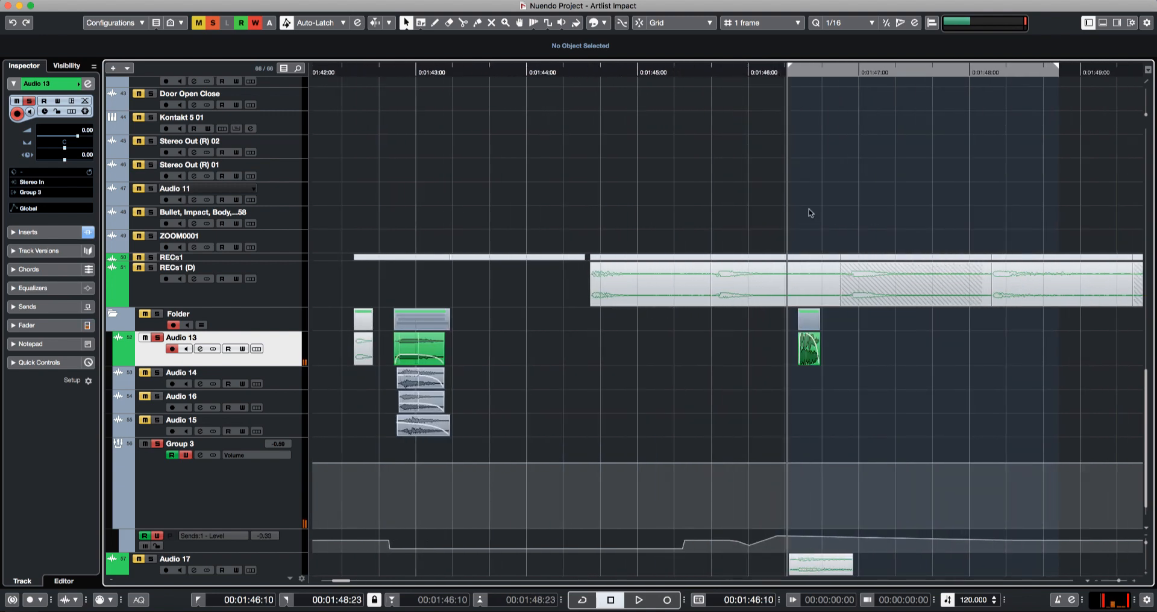
{"action": "key", "text": "space"}
{"action": "key", "text": "h"}
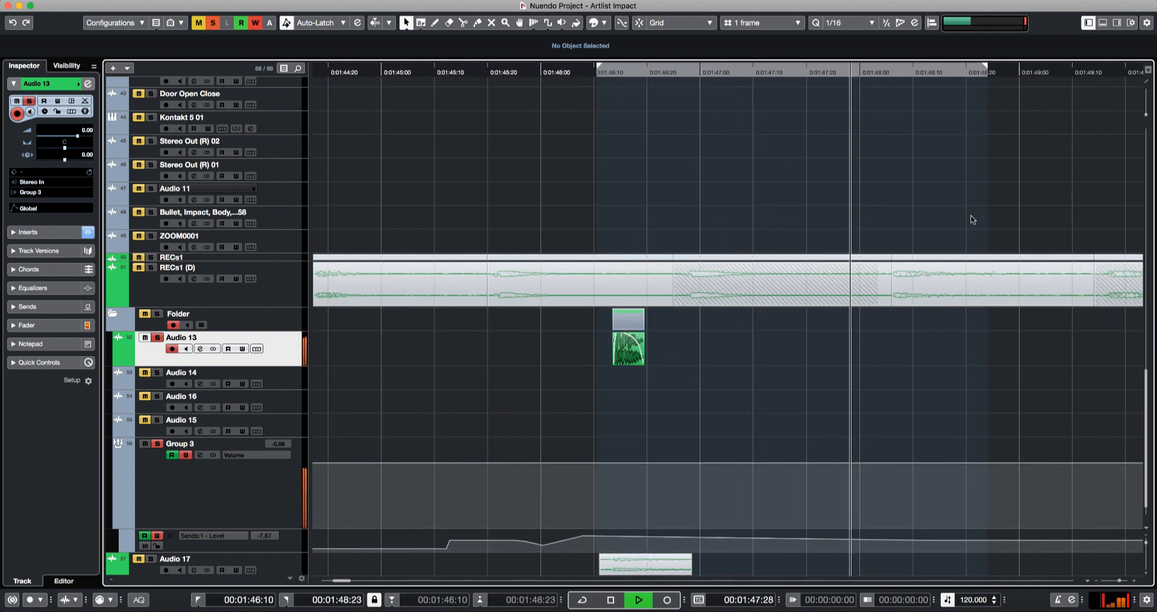
{"action": "key", "text": "space"}
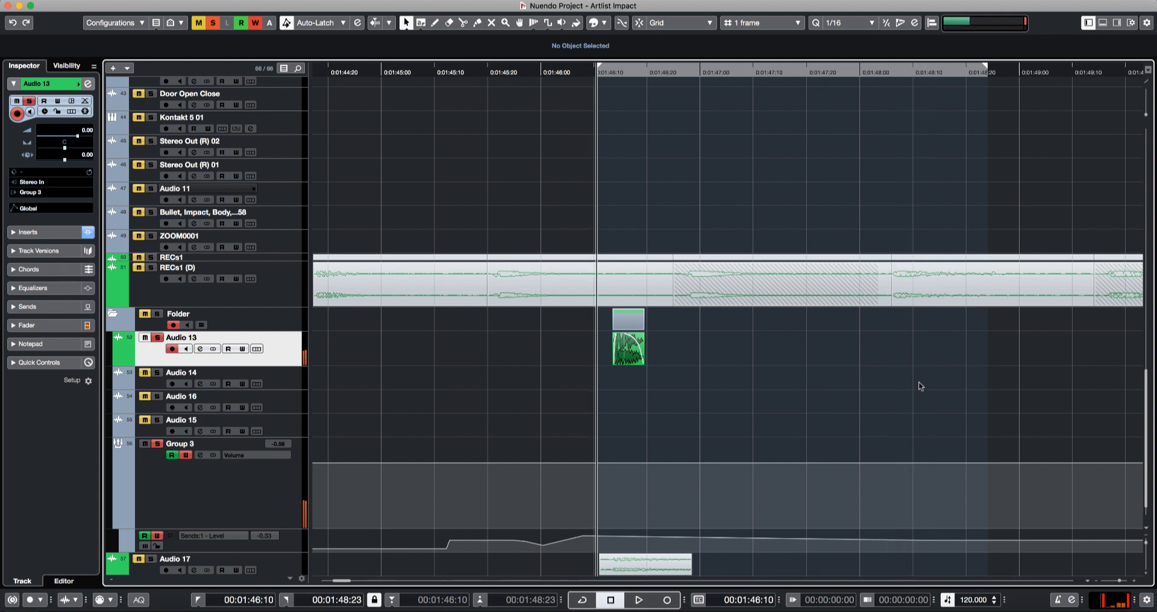
- Place a copy of a ZOOM0003 clip on Audio 13 at about 00:01:49:10
{"action": "scroll", "coordinate": [898, 246], "scroll_direction": "up", "scroll_amount": 20}
{"action": "scroll", "coordinate": [896, 246], "scroll_direction": "down", "scroll_amount": 20}
{"action": "key", "text": "g"}
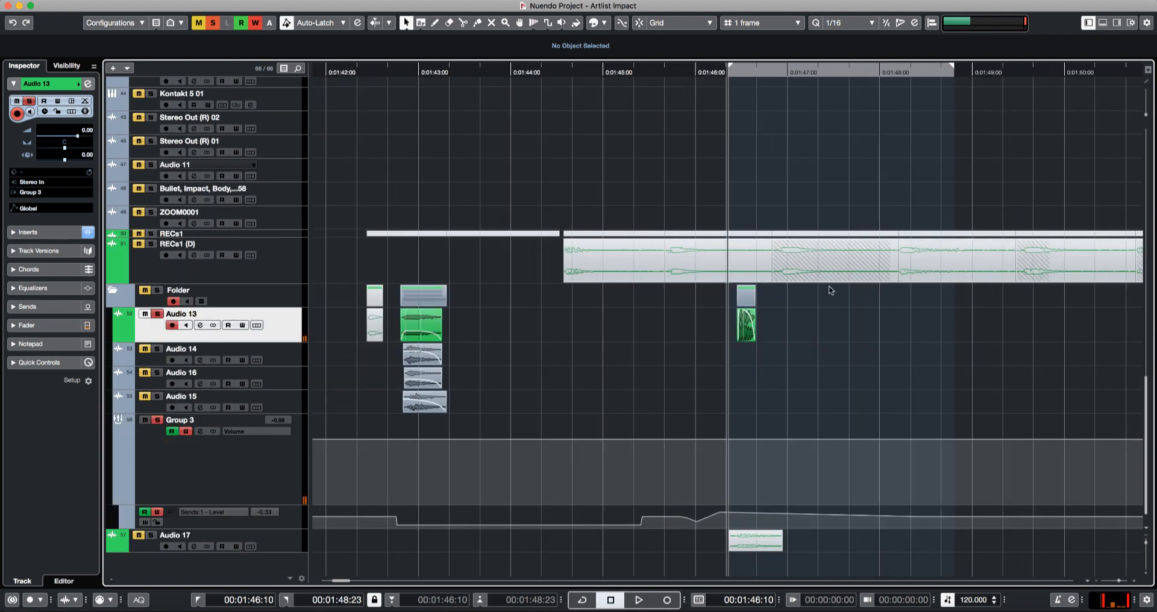
{"action": "key", "text": "g"}
{"action": "key", "text": "g"}
{"action": "key", "text": "g"}
{"action": "key", "text": "g"}
{"action": "key", "text": "g"}
{"action": "key", "text": "g"}
{"action": "key", "text": "g"}
{"action": "key", "text": "h"}
{"action": "key", "text": "h"}
{"action": "left_click_drag", "start_coordinate": [685, 266], "coordinate": [863, 332]}
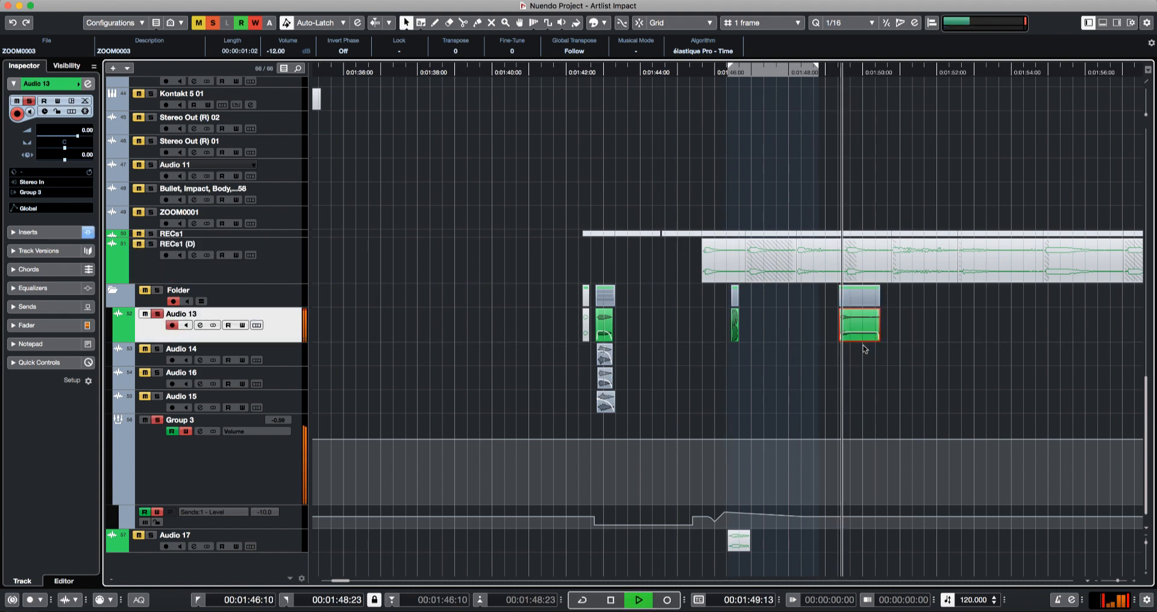
- Raise the new clip's volume to -2.00 dB and audition it
{"action": "key", "text": "h"}
{"action": "key", "text": "h"}
{"action": "key", "text": "h"}
{"action": "key", "text": "h"}
{"action": "key", "text": "space"}
{"action": "scroll", "coordinate": [779, 330], "scroll_direction": "up", "scroll_amount": 10}
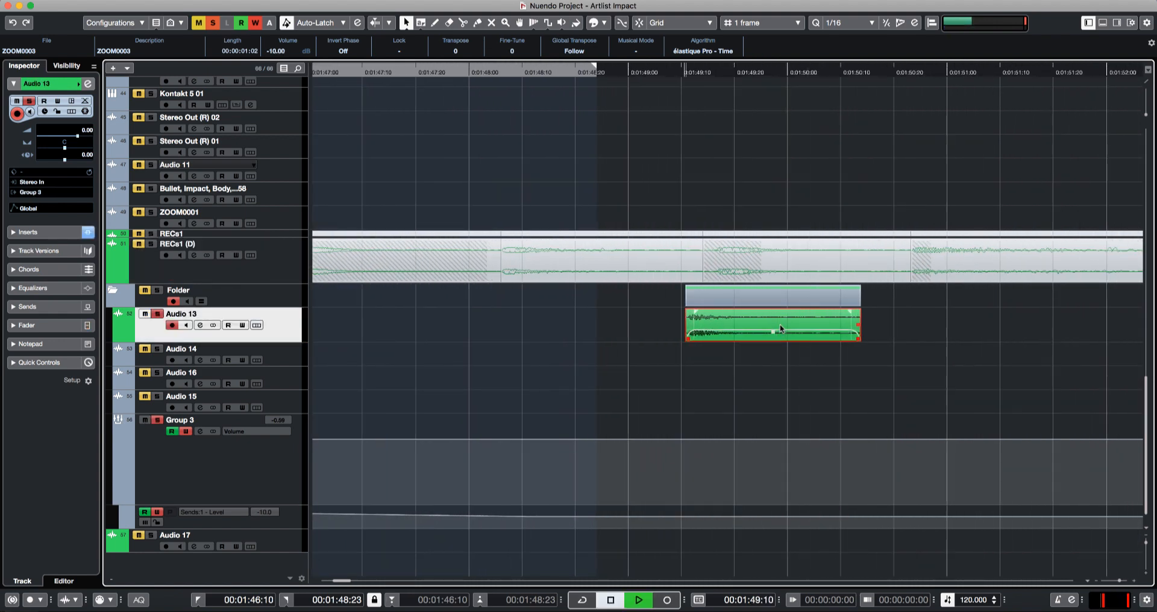
{"action": "key", "text": "space"}
{"action": "key", "text": "space"}
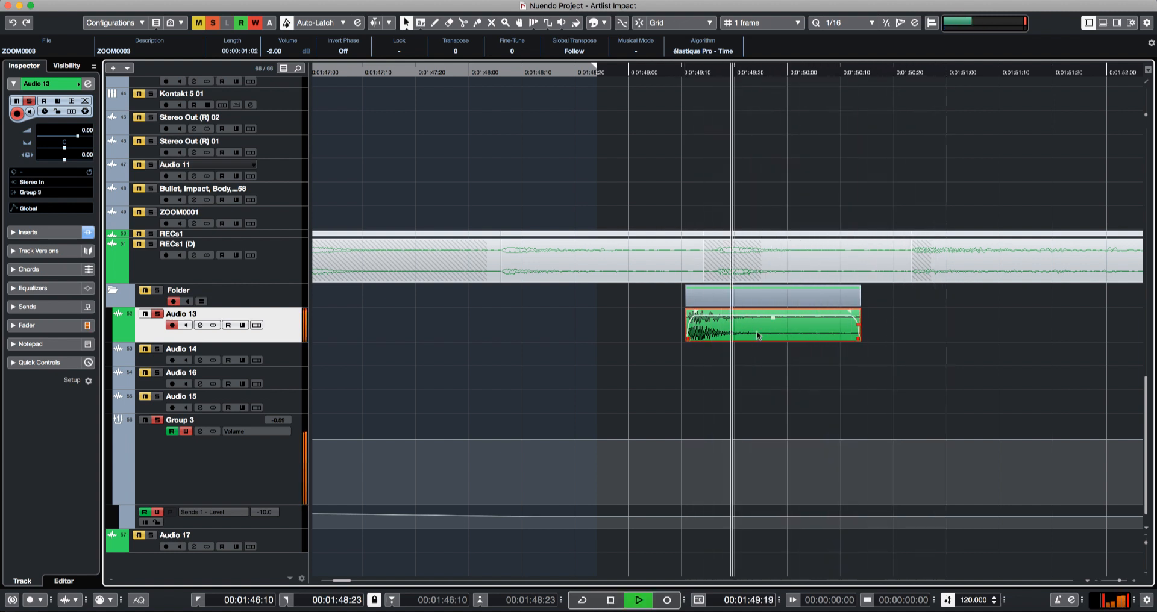
{"action": "key", "text": "space"}
- Move the ZOOM0003 clip onto a new audio track below Audio 17 and route that track's output to Stereo Out
{"action": "key", "text": "Delete"}
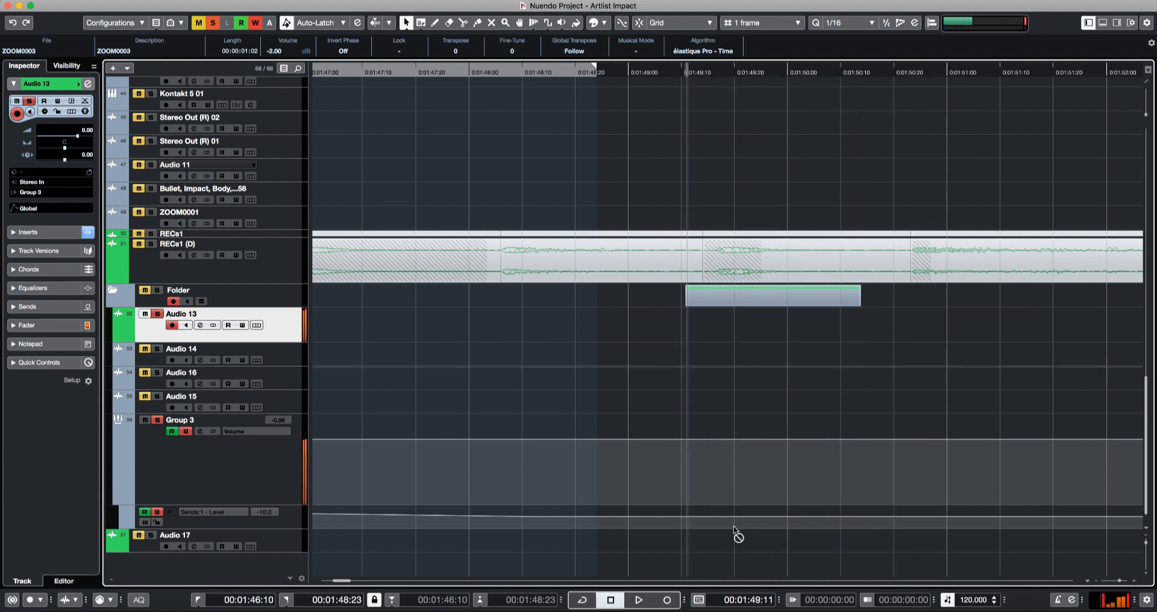
{"action": "scroll", "coordinate": [715, 362], "scroll_direction": "up", "scroll_amount": 4}
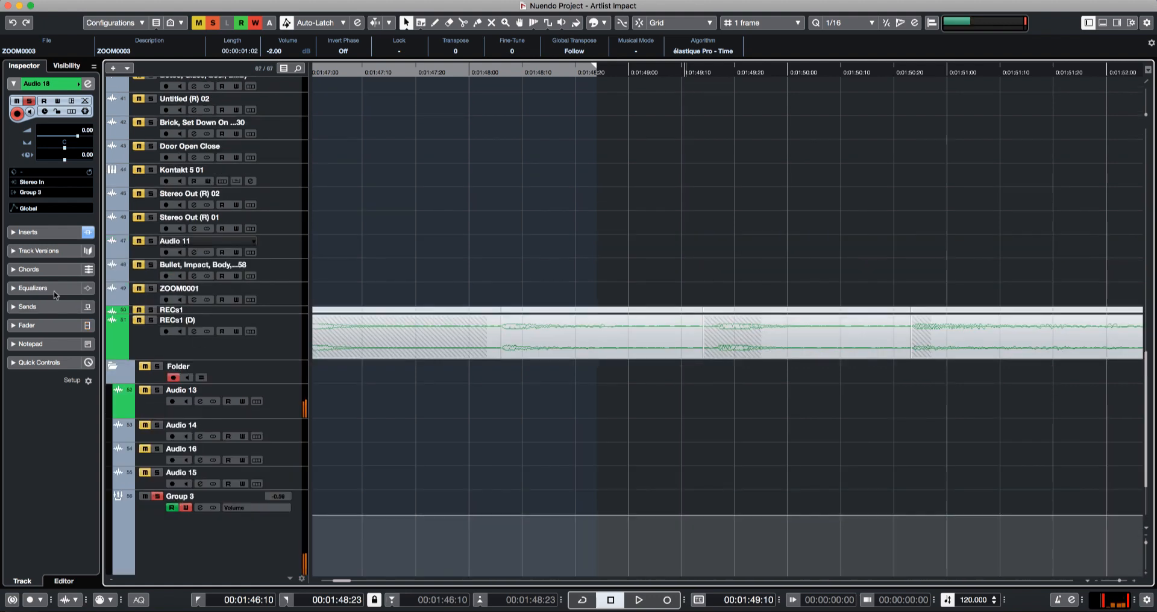
{"action": "left_click", "coordinate": [55, 195]}
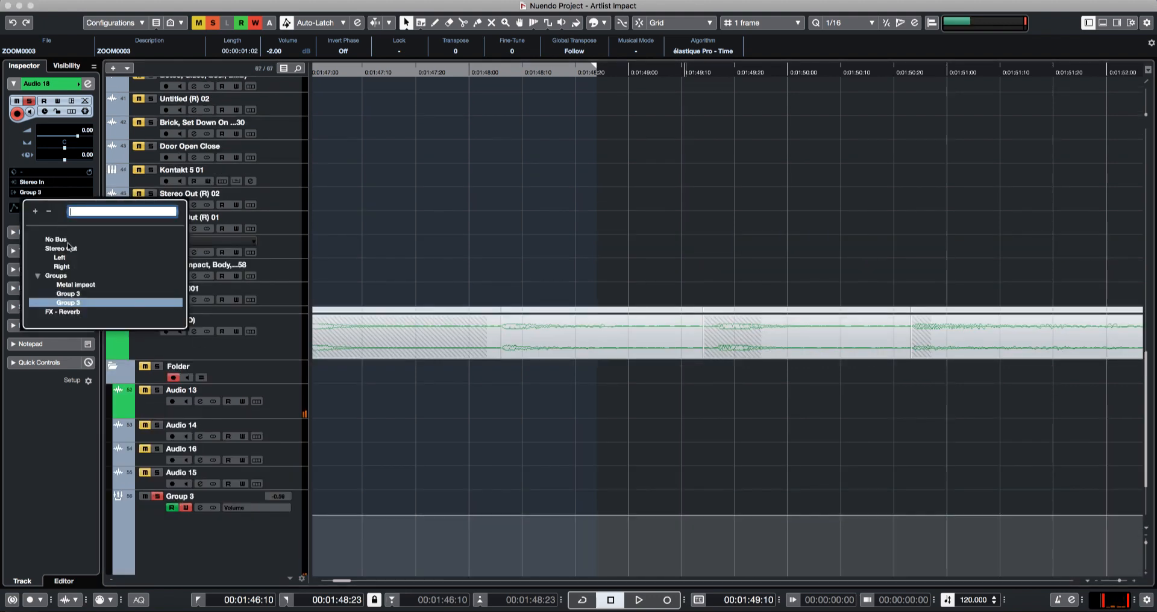
{"action": "left_click", "coordinate": [68, 247]}
{"action": "scroll", "coordinate": [421, 386], "scroll_direction": "down", "scroll_amount": 3}
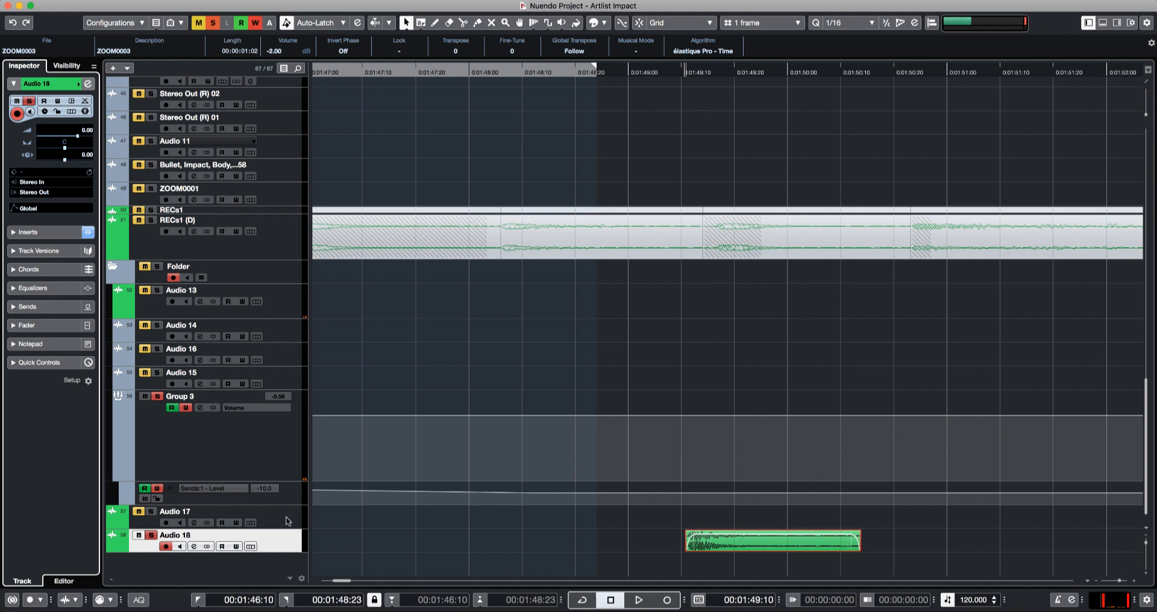
- Delete the clip on Audio 17 and remove the emptied track
{"action": "key", "text": "g"}
{"action": "key", "text": "g"}
{"action": "key", "text": "g"}
{"action": "key", "text": "g"}
{"action": "key", "text": "h"}
{"action": "left_click_drag", "start_coordinate": [634, 548], "coordinate": [517, 520]}
{"action": "key", "text": "super+x"}
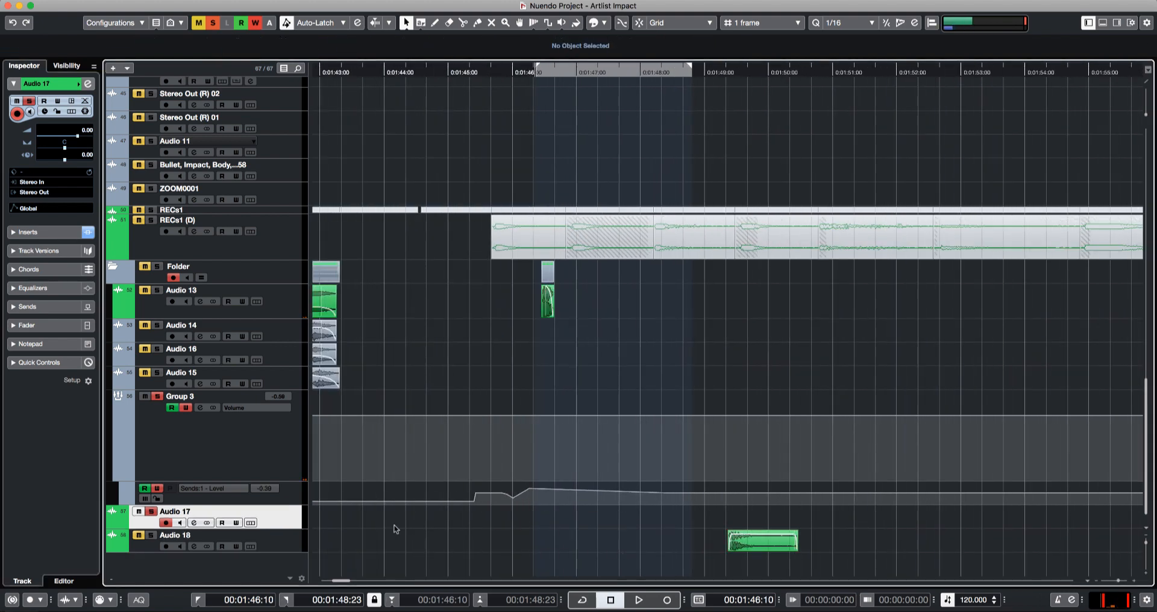
{"action": "key", "text": "Delete"}
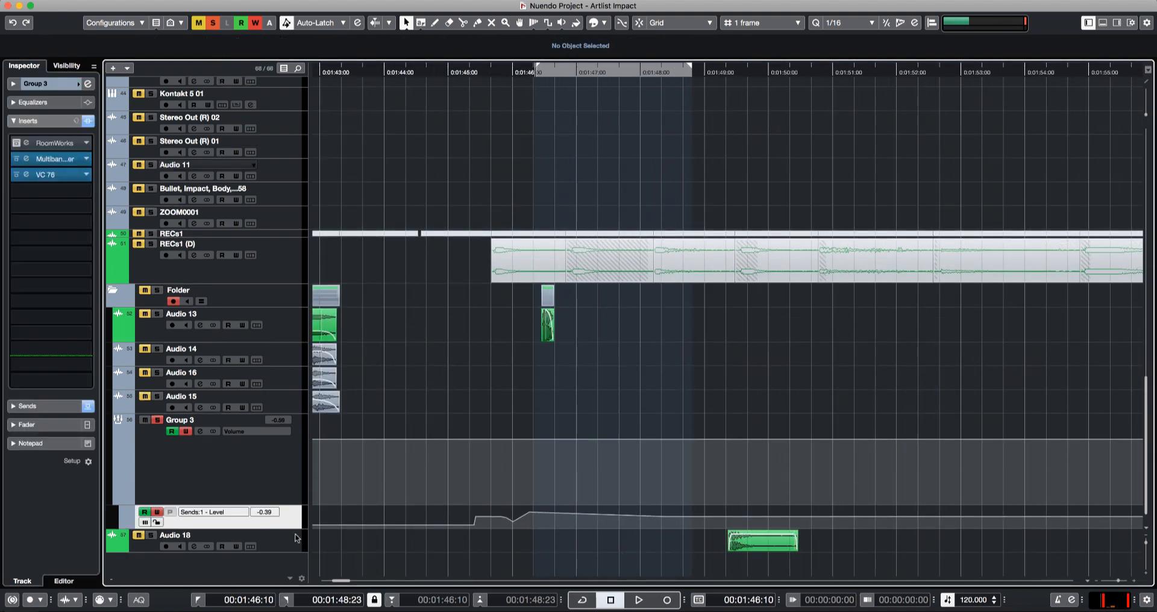
- Set the locators around the Audio 18 clip, from 00:01:49:10 to 00:01:50:13, and play it
{"action": "left_click", "coordinate": [296, 538]}
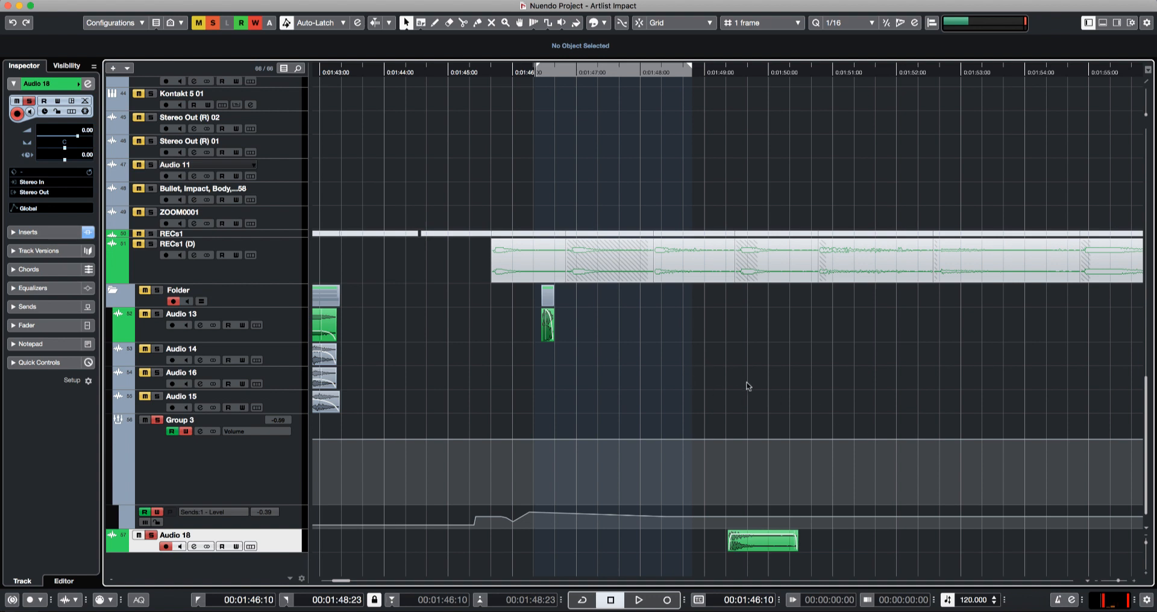
{"action": "left_click", "coordinate": [762, 550]}
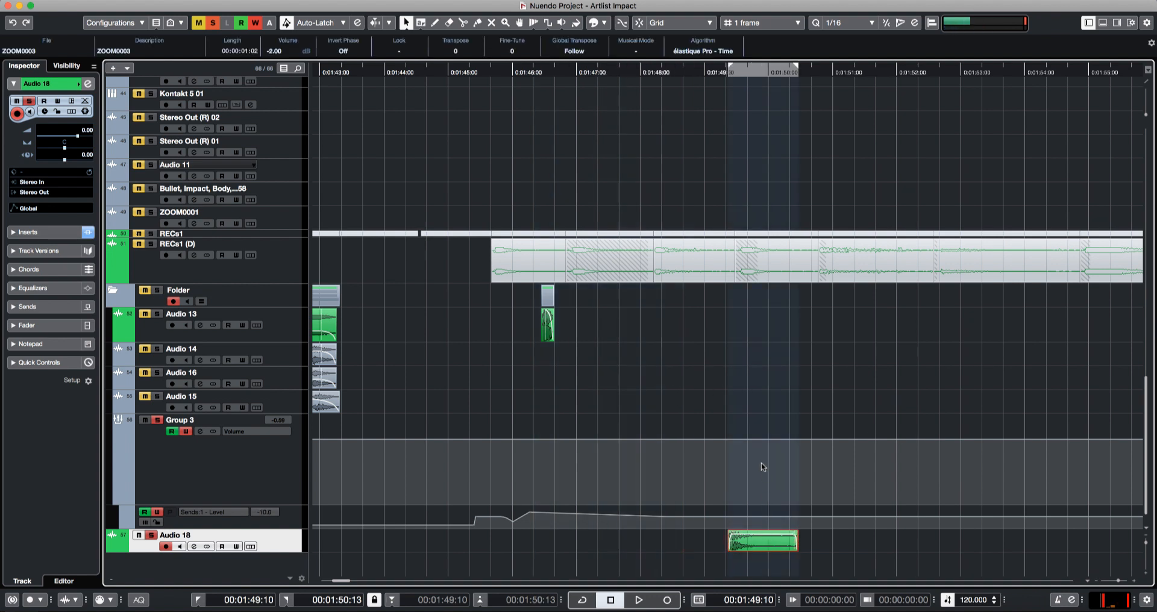
{"action": "key", "text": "h"}
{"action": "key", "text": "h"}
{"action": "key", "text": "space"}
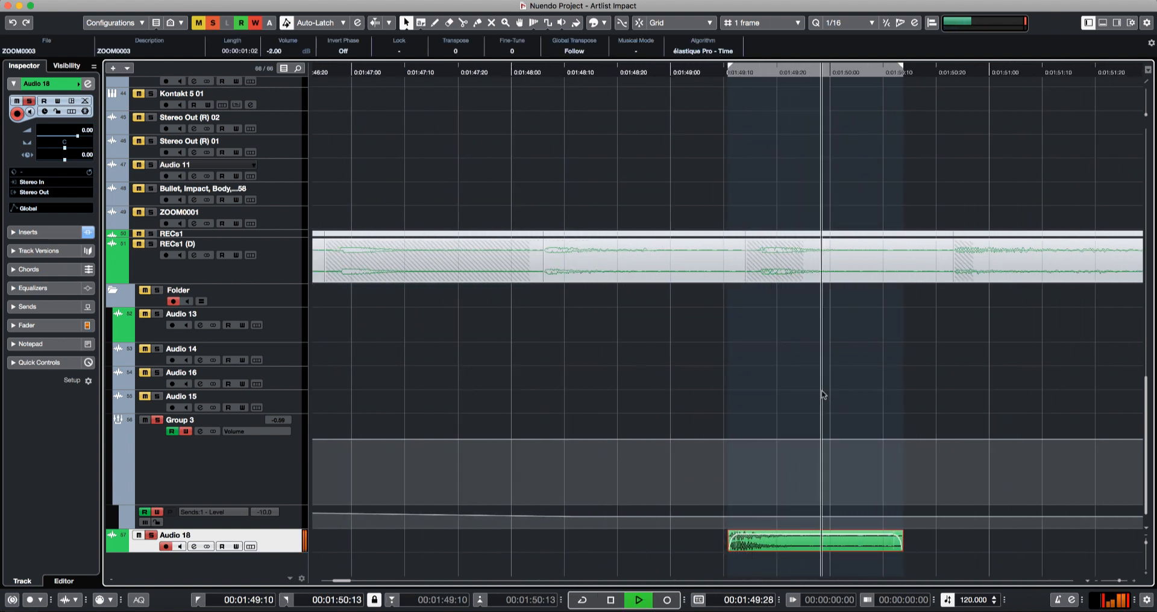
- Shorten the Audio 18 clip to 11 frames with a long fade-out and audition it
{"action": "key", "text": "space"}
{"action": "left_click_drag", "start_coordinate": [746, 546], "coordinate": [636, 545]}
{"action": "key", "text": "space"}
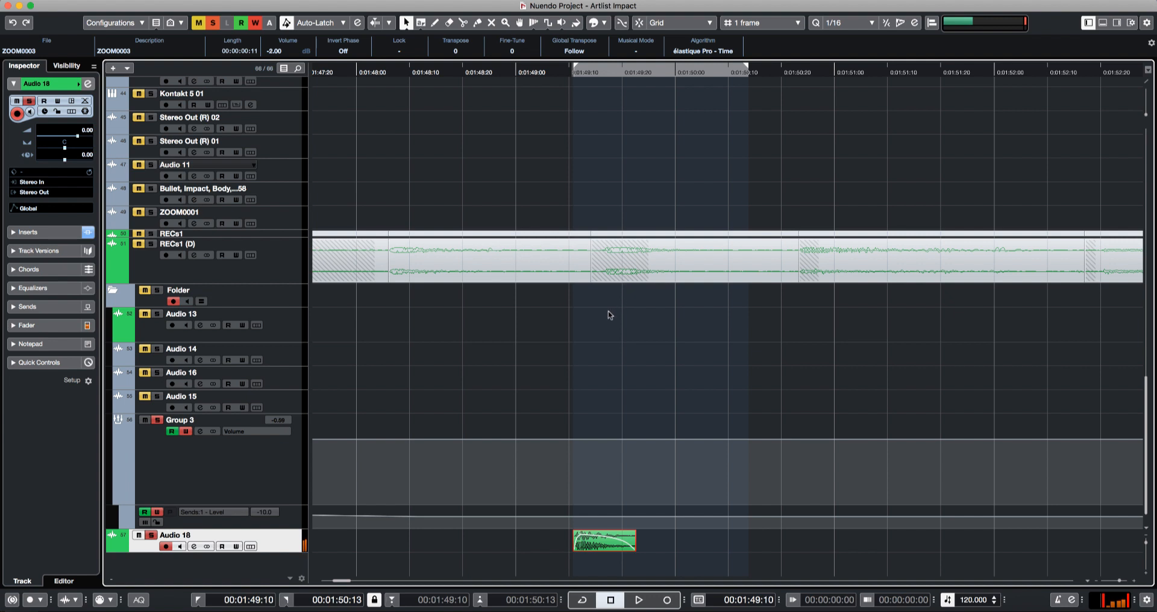
- Open Direct Offline Processing for the clip and load the RX 6 De-reverb plug-in from Restoration
{"action": "key", "text": "F7"}
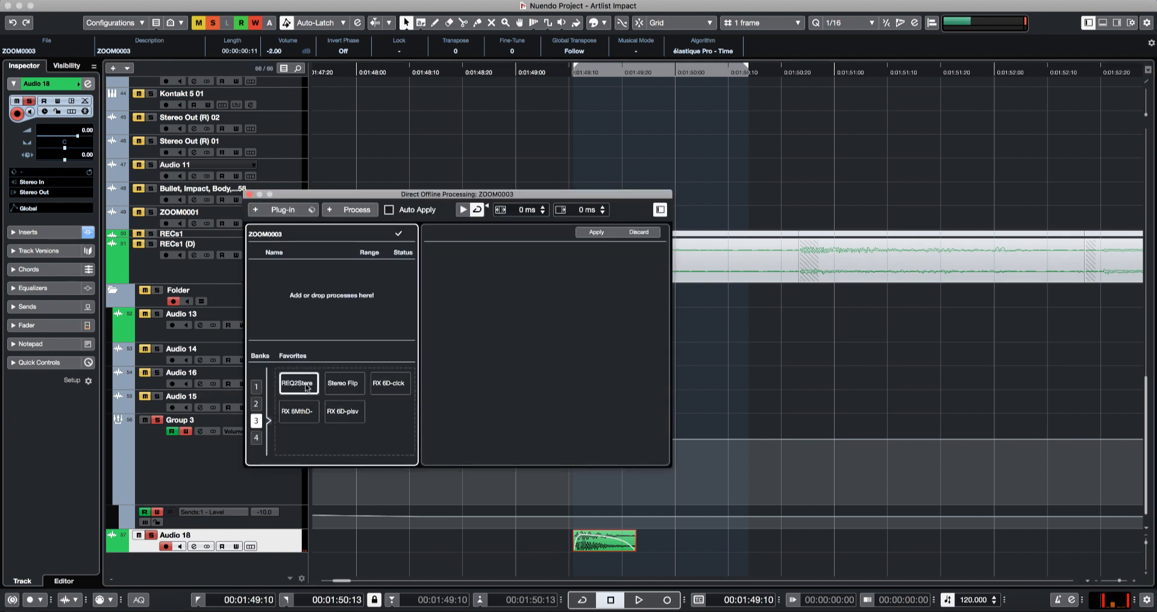
{"action": "left_click", "coordinate": [279, 210]}
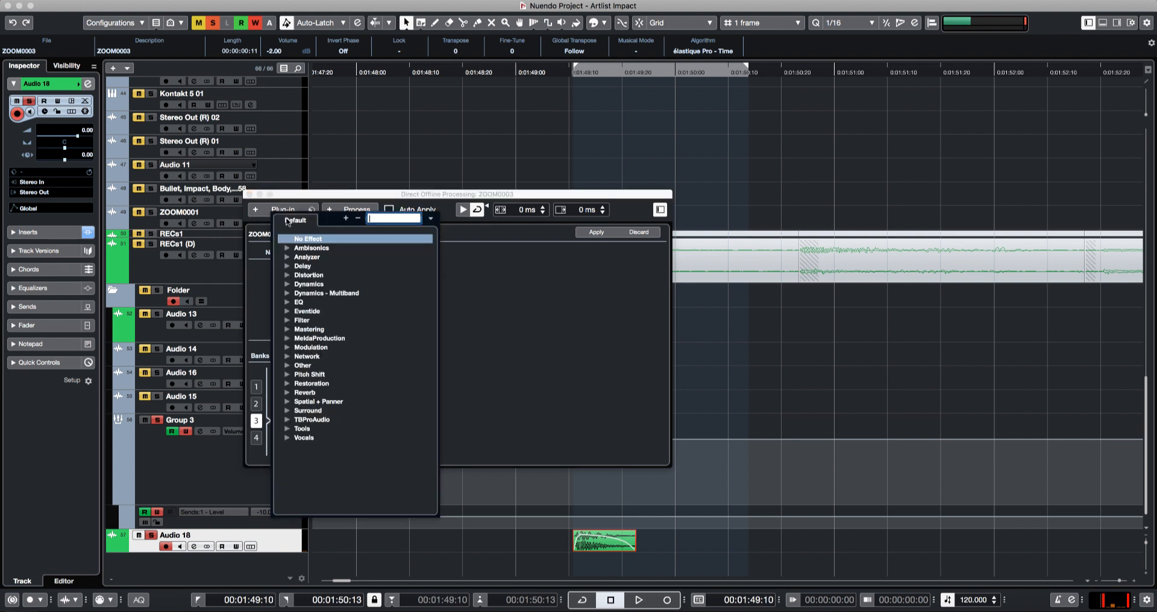
{"action": "type", "text": "de-re"}
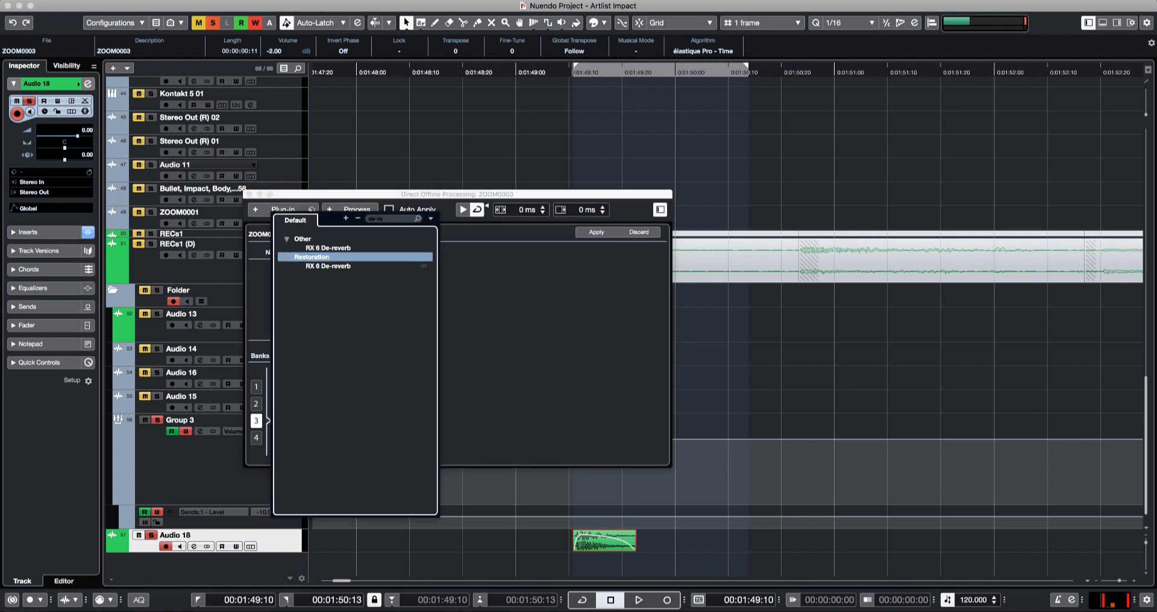
{"action": "key", "text": "Down"}
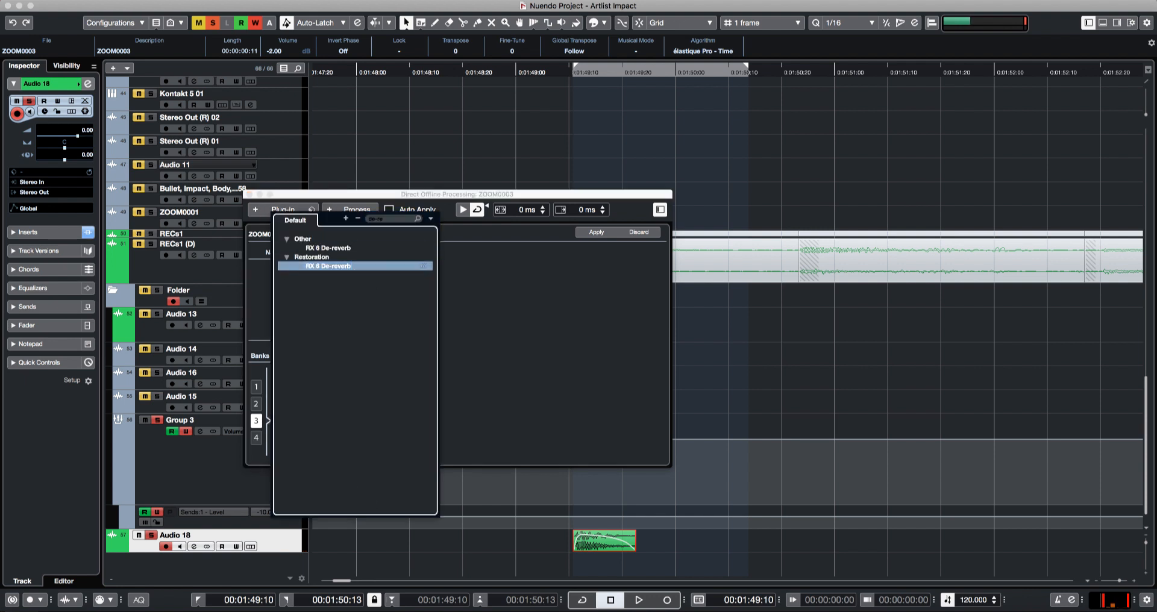
{"action": "key", "text": "Return"}
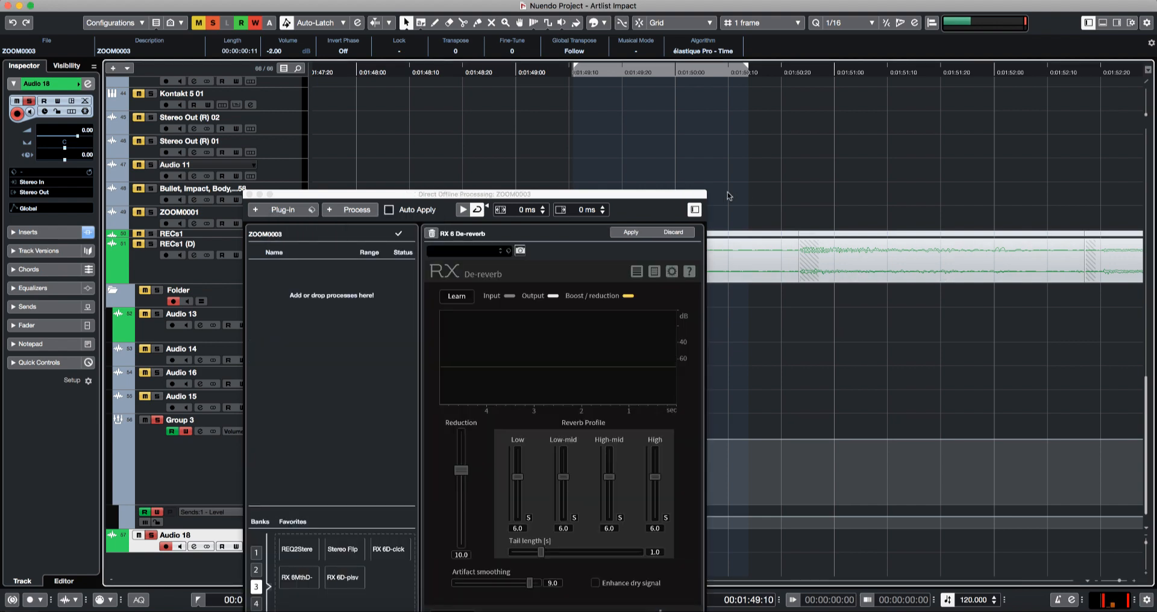
- Learn the reverb profile from the looping clip in RX De-reverb and apply the process
{"action": "left_click_drag", "start_coordinate": [634, 199], "coordinate": [510, 31]}
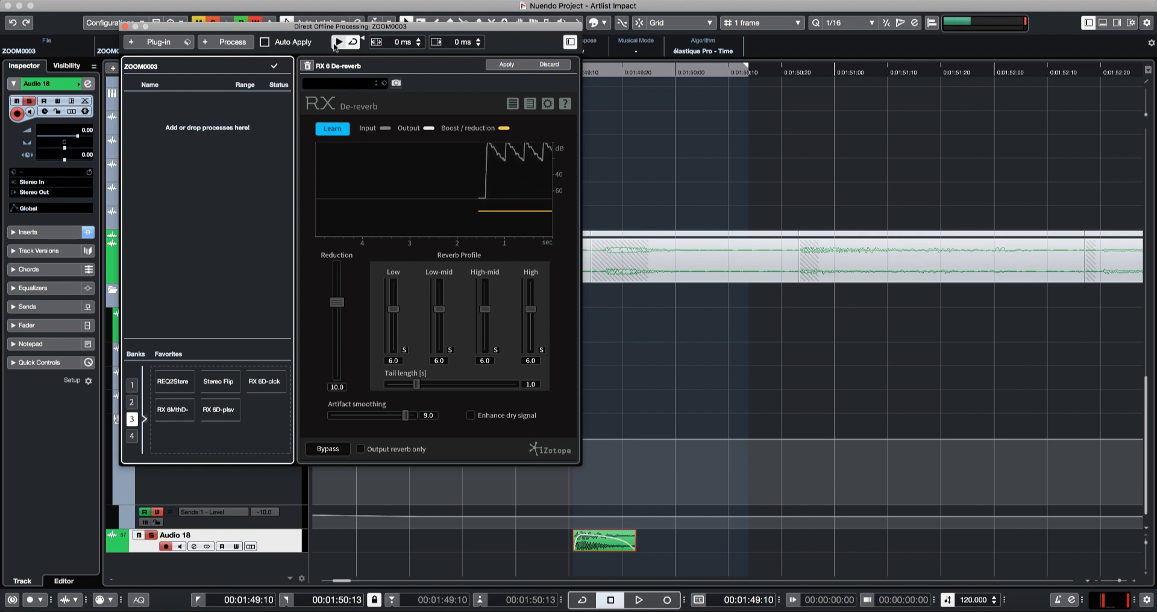
{"action": "left_click", "coordinate": [340, 132]}
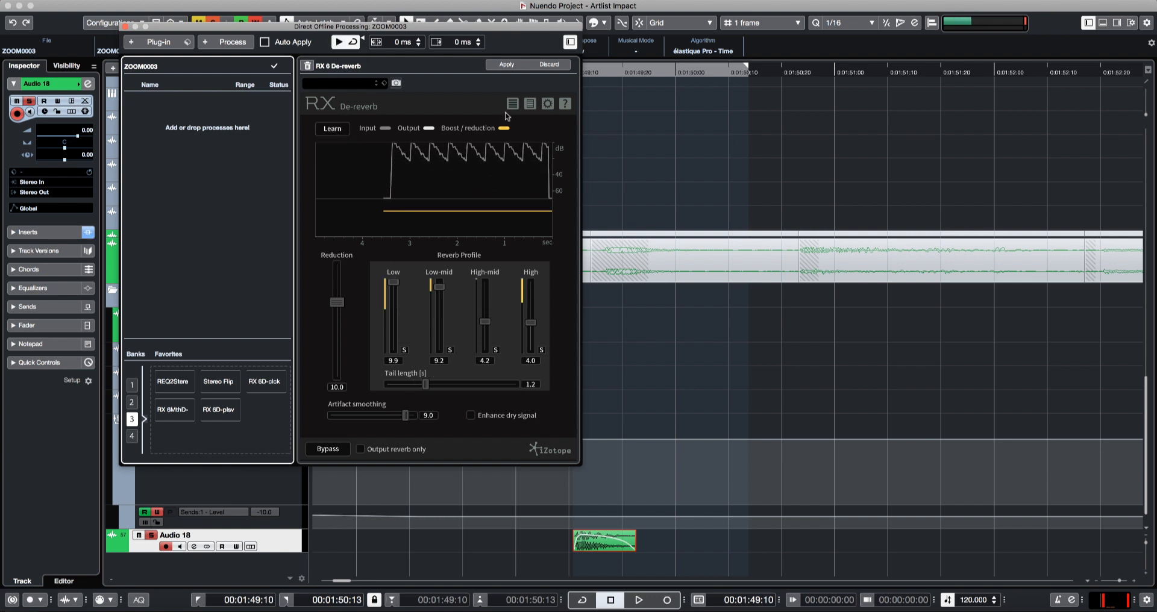
{"action": "left_click", "coordinate": [511, 68]}
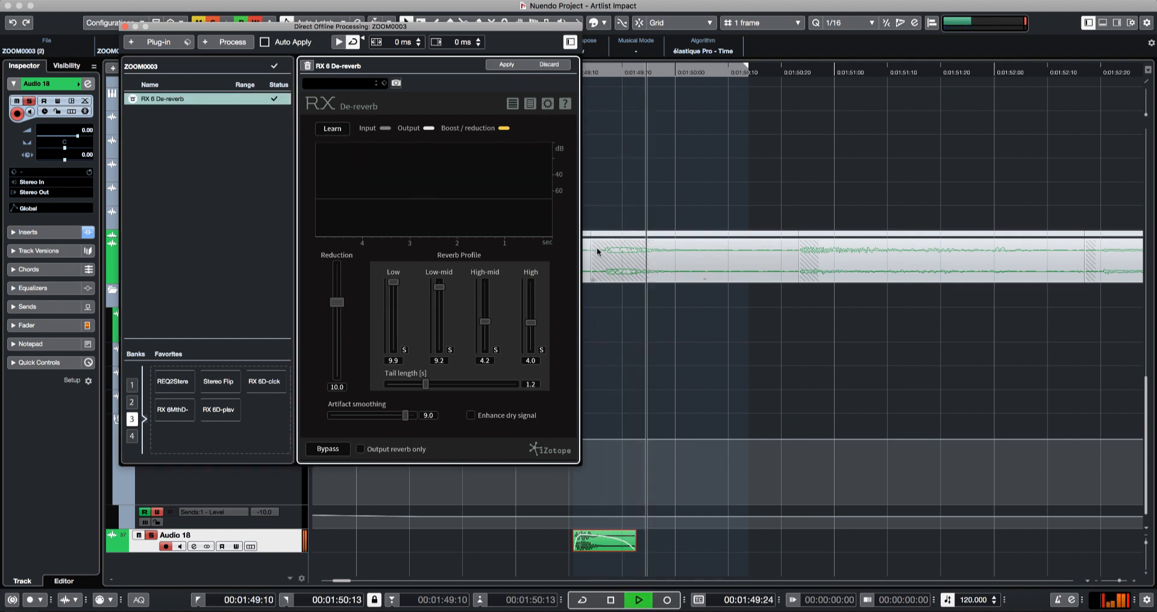
- Audition the de-reverbed clip and close the Direct Offline Processing window
{"action": "key", "text": "space"}
{"action": "key", "text": "space"}
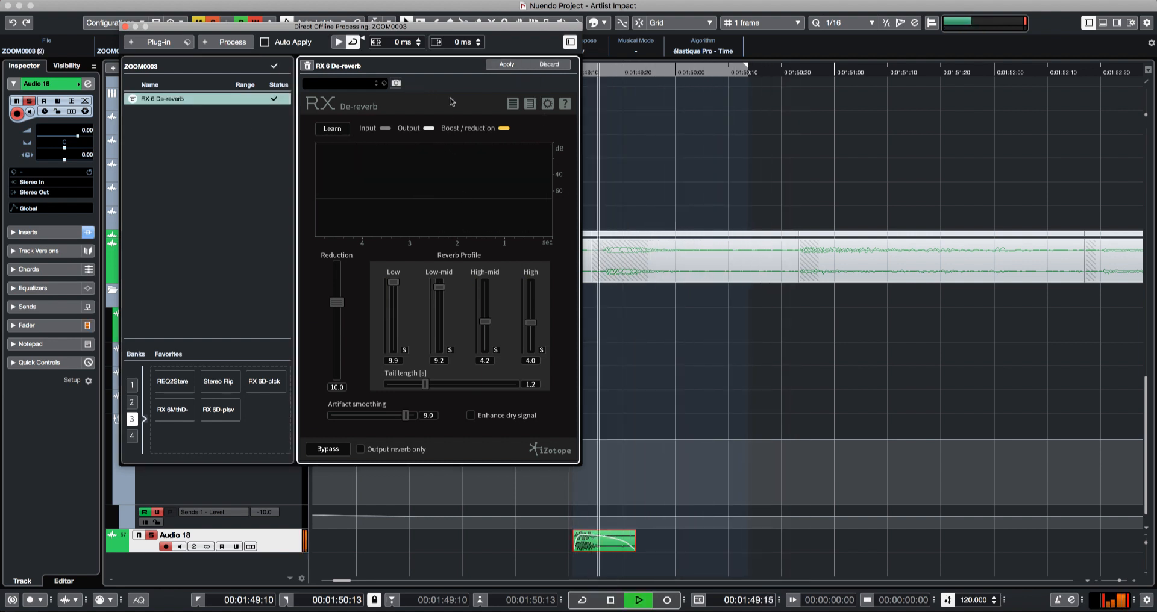
{"action": "right_click", "coordinate": [205, 102]}
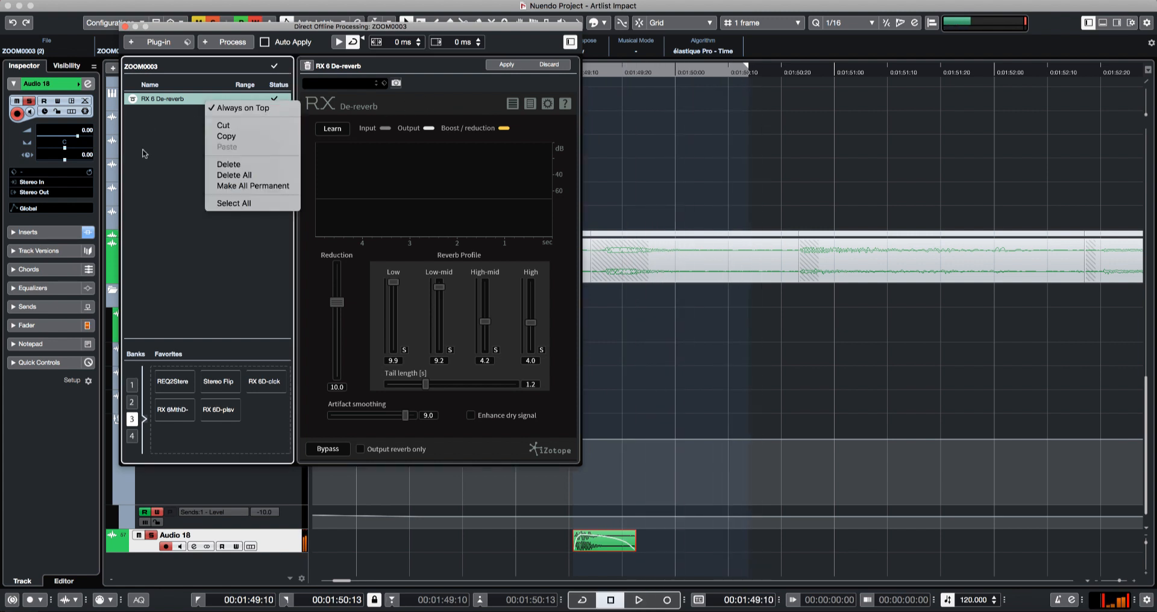
{"action": "left_click", "coordinate": [161, 173]}
{"action": "key", "text": "space"}
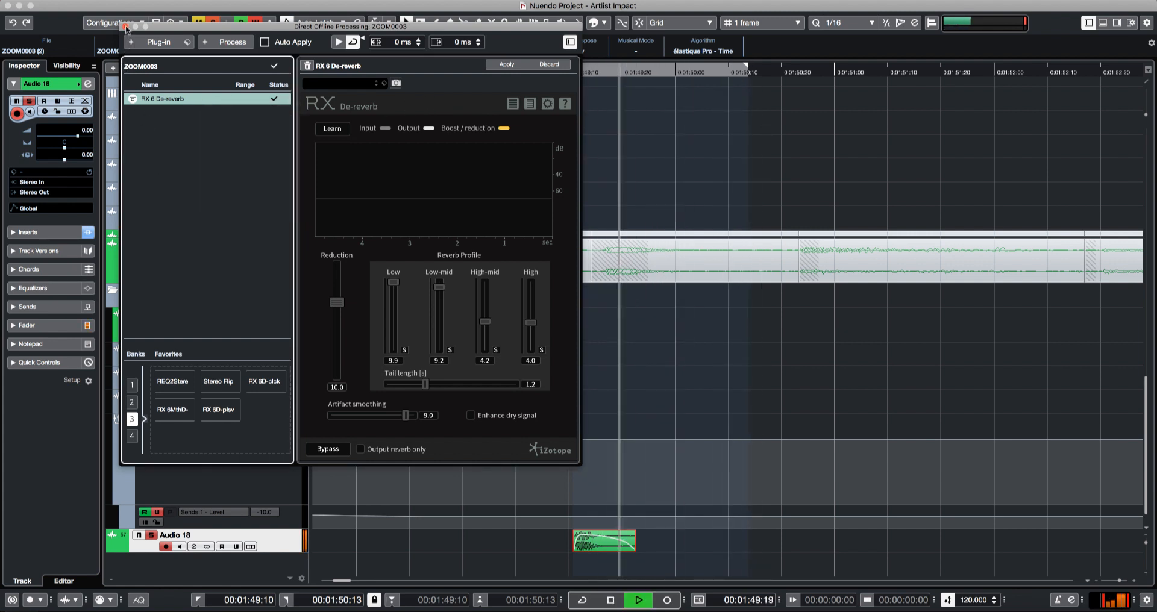
{"action": "left_click", "coordinate": [125, 27]}
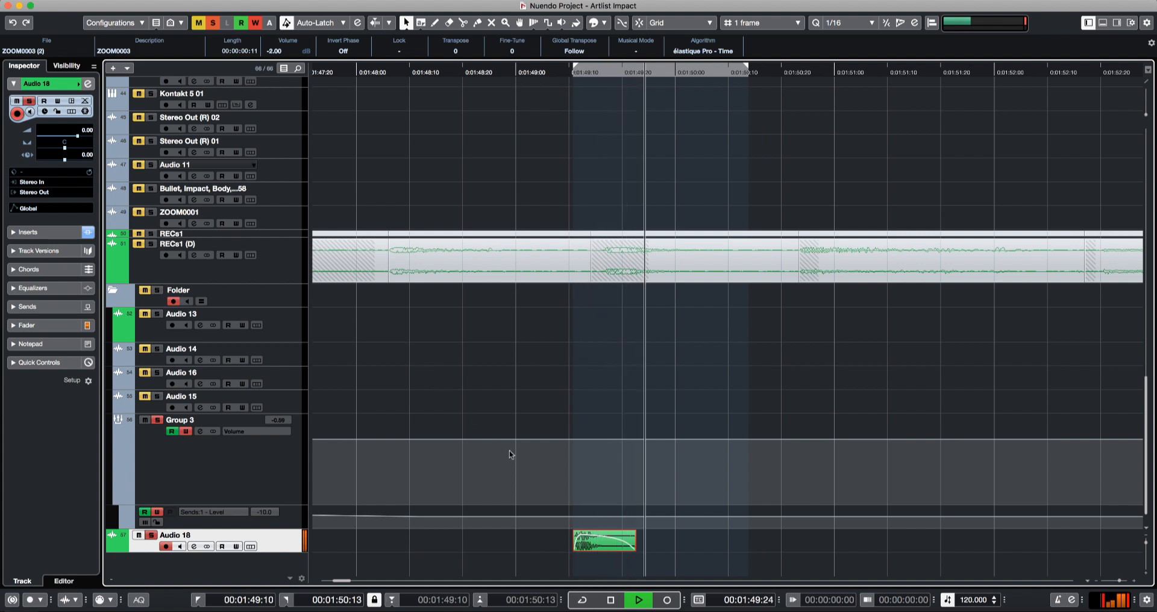
- Duplicate the processed clip on Audio 18 to about 00:01:50:03
{"action": "left_click", "coordinate": [614, 545]}
{"action": "left_click_drag", "start_coordinate": [604, 544], "coordinate": [723, 543]}
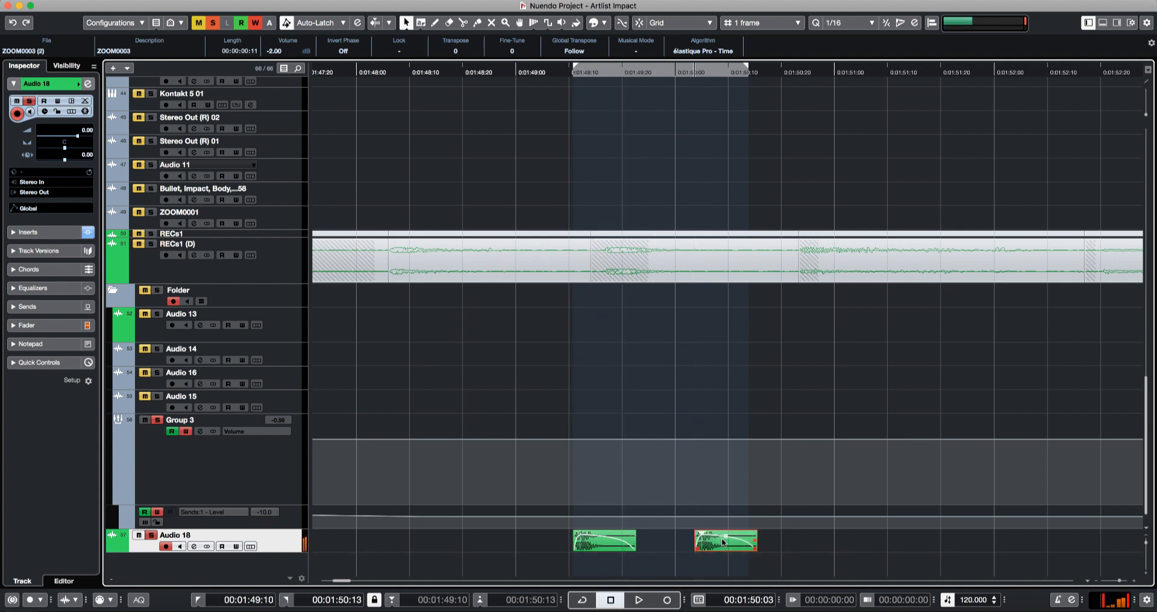
- Remove RX 6 De-reverb from the duplicate clip's offline processing and audition it against the processed original
{"action": "key", "text": "F7"}
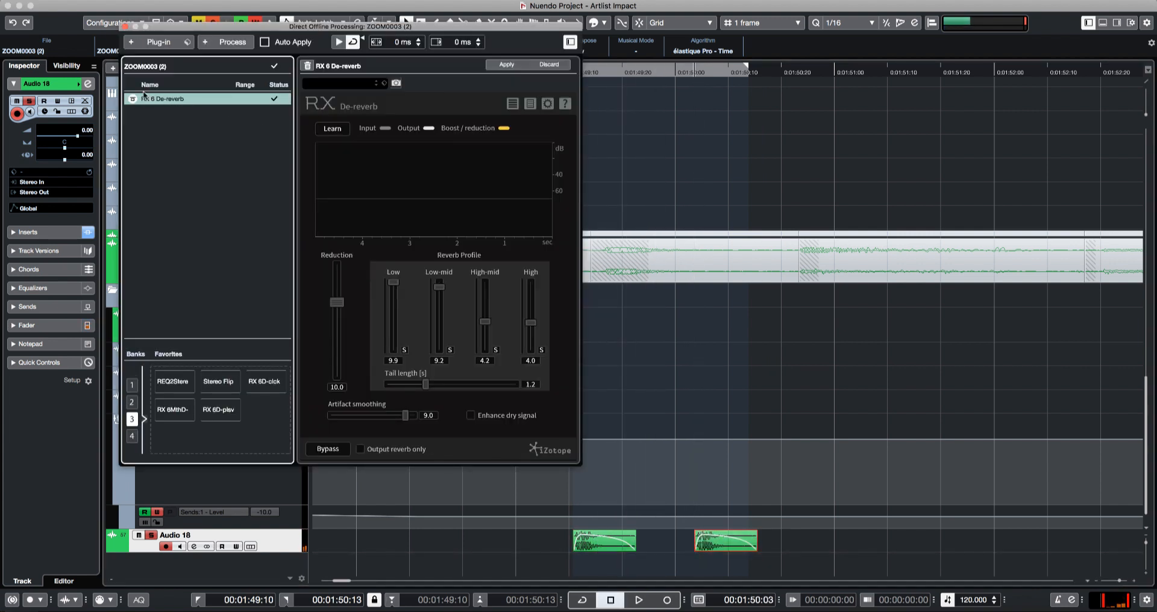
{"action": "left_click", "coordinate": [308, 66]}
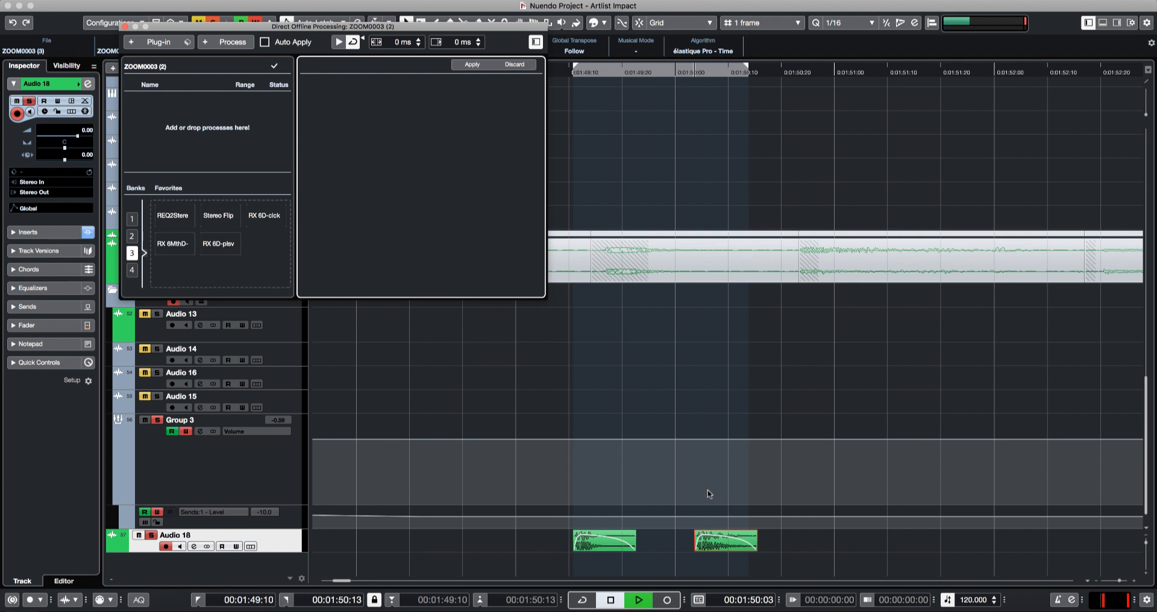
{"action": "key", "text": "space"}
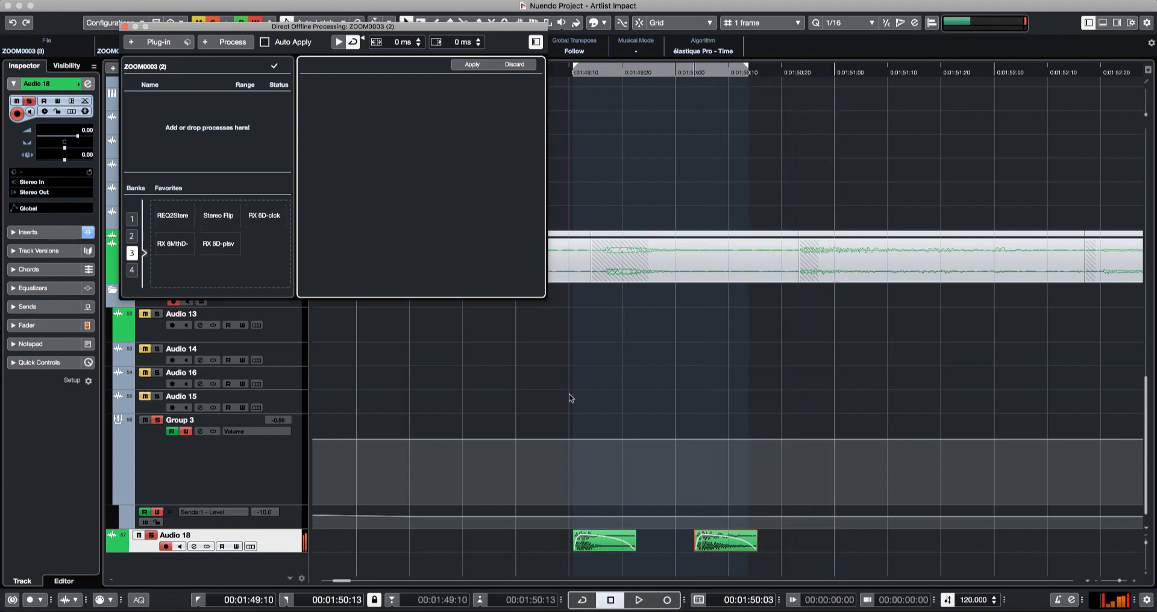
{"action": "left_click", "coordinate": [571, 398]}
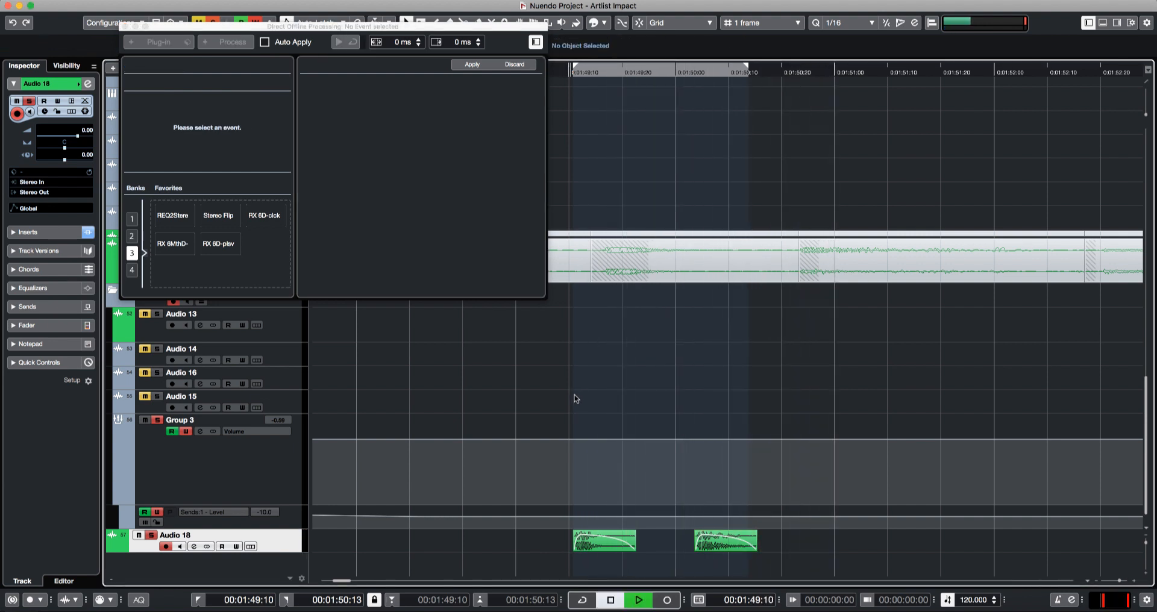
{"action": "key", "text": "space"}
{"action": "key", "text": "space"}
- Delete the duplicate clip on Audio 18, reselect the original and close the Direct Offline Processing window
{"action": "left_click", "coordinate": [717, 543]}
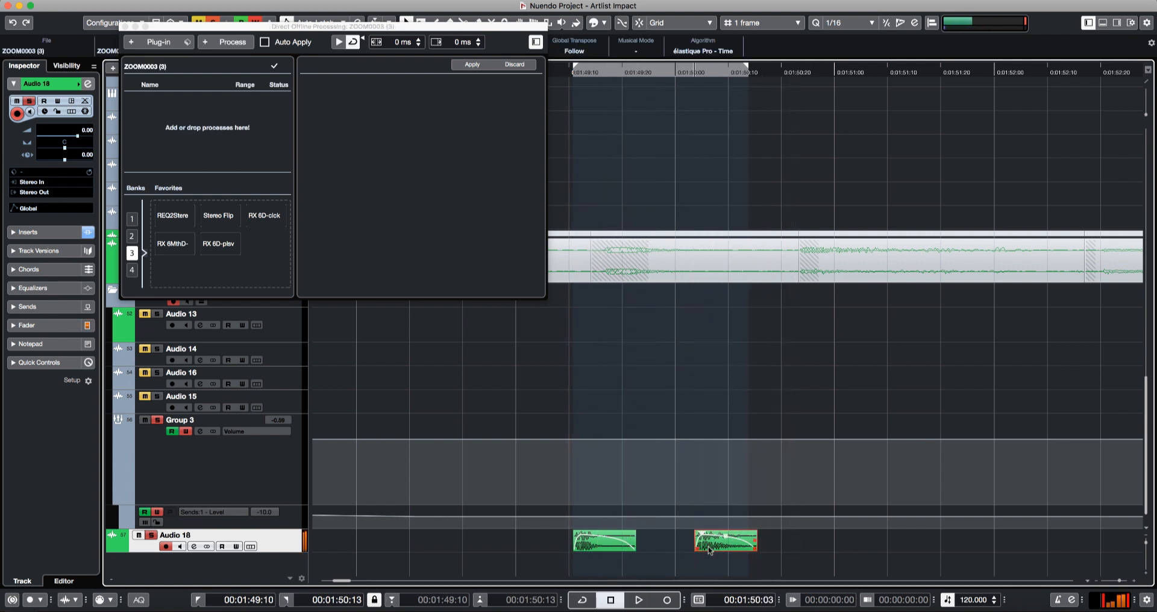
{"action": "key", "text": "Delete"}
{"action": "left_click", "coordinate": [602, 543]}
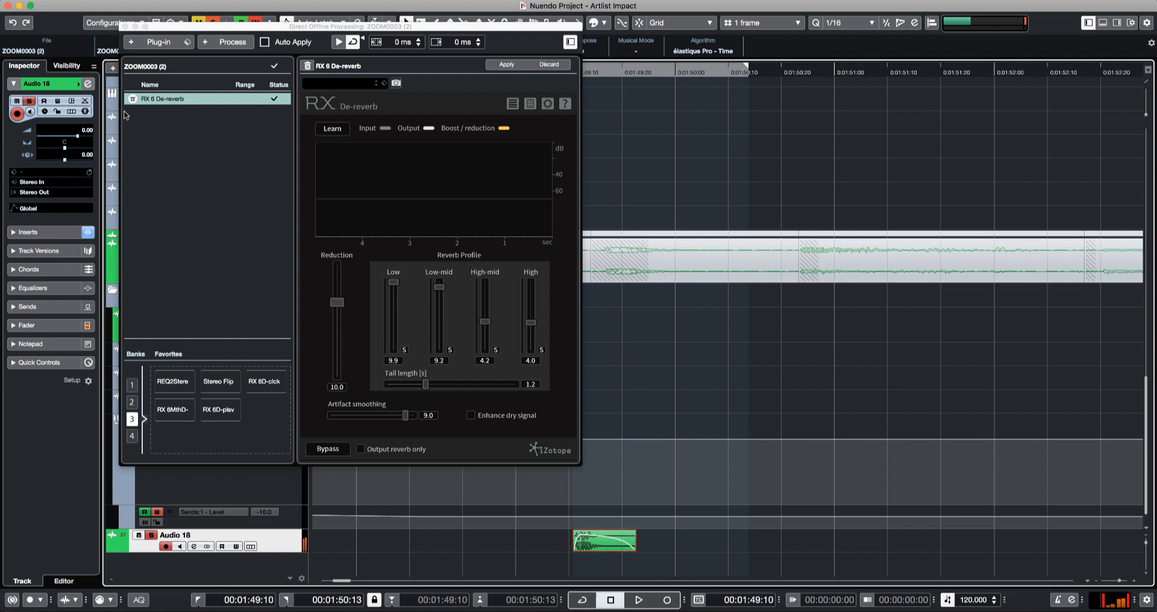
{"action": "left_click", "coordinate": [126, 27]}
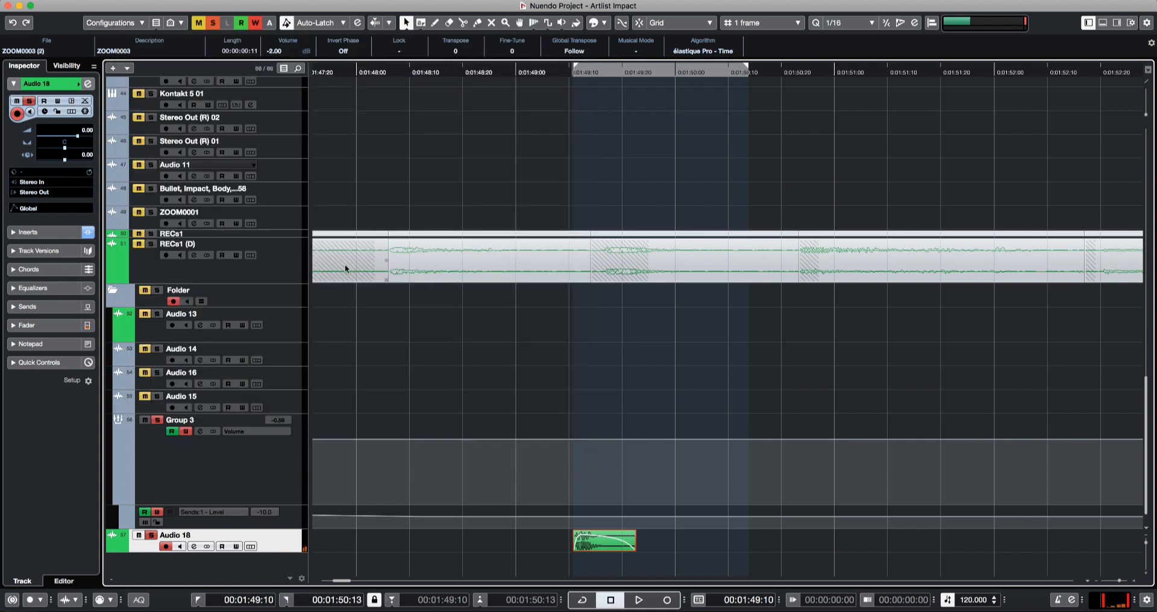
- Apply the REQ 2 Stereo favourite with its low-cut curve to the clip through Direct Offline Processing and audition the result
{"action": "key", "text": "F7"}
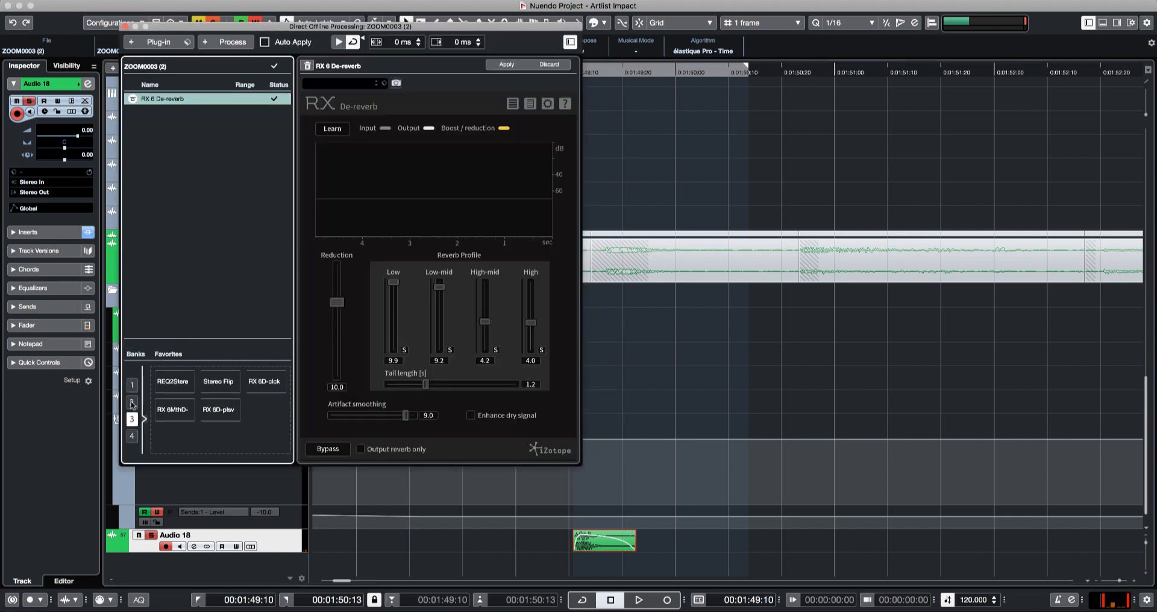
{"action": "left_click", "coordinate": [174, 386]}
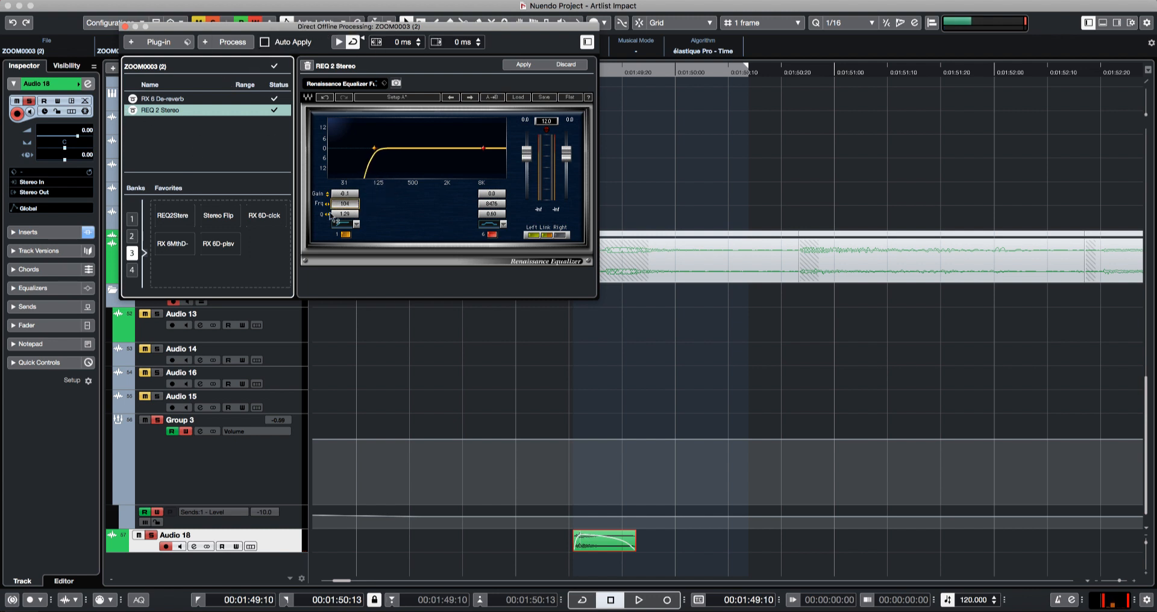
{"action": "left_click", "coordinate": [520, 70]}
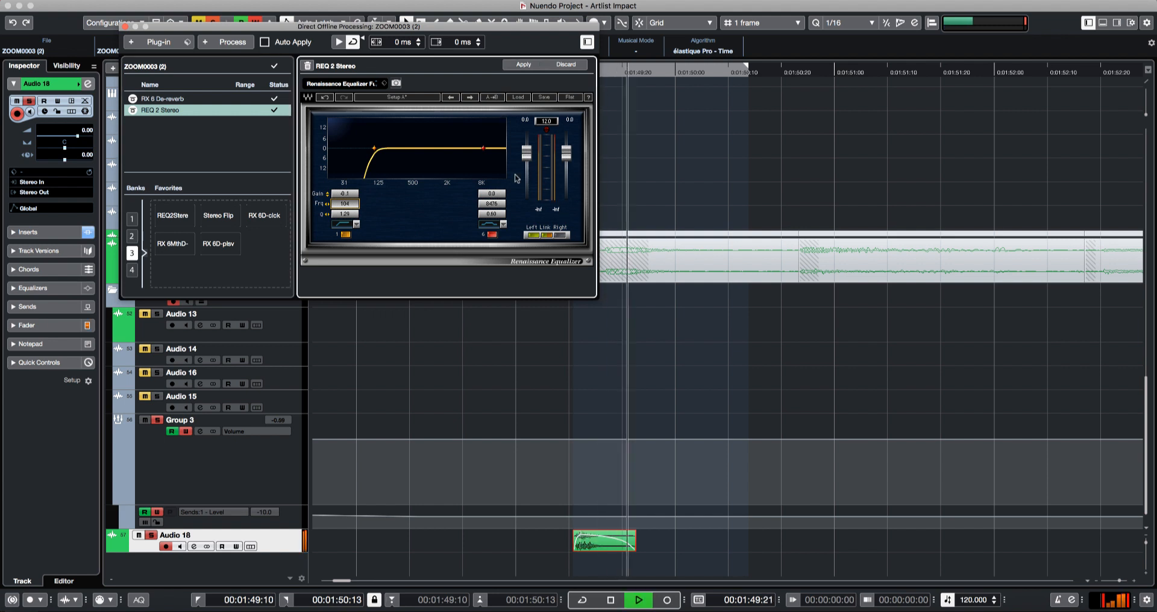
{"action": "key", "text": "space"}
{"action": "left_click", "coordinate": [125, 27]}
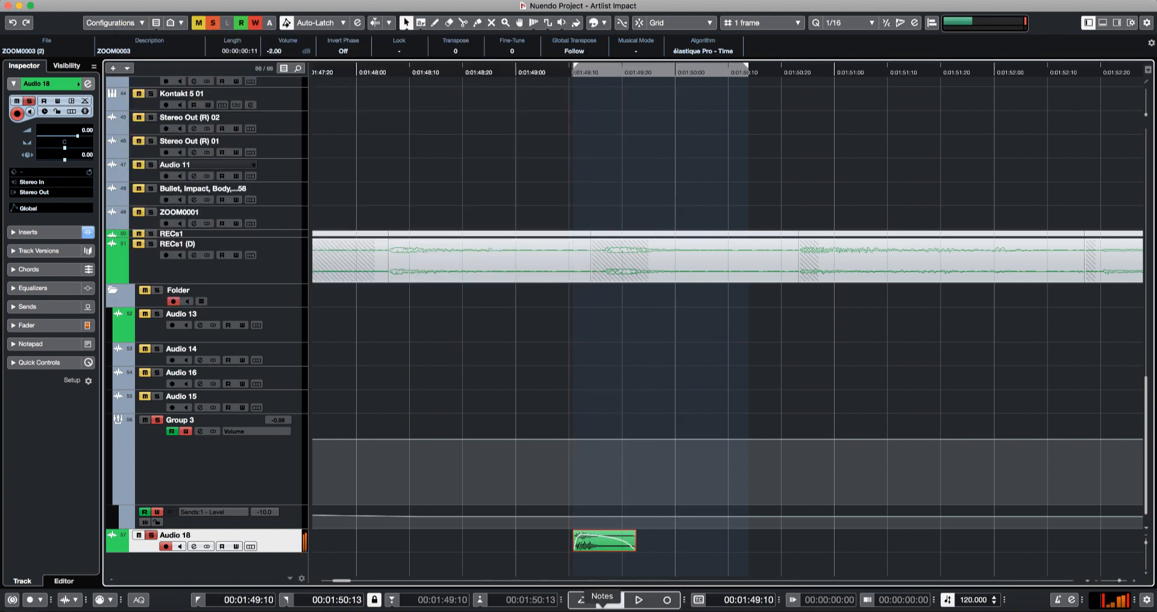
- Bounce the processed clip on Audio 18 and replace the original event with the bounced file
{"action": "left_click", "coordinate": [729, 540]}
{"action": "left_click", "coordinate": [607, 544]}
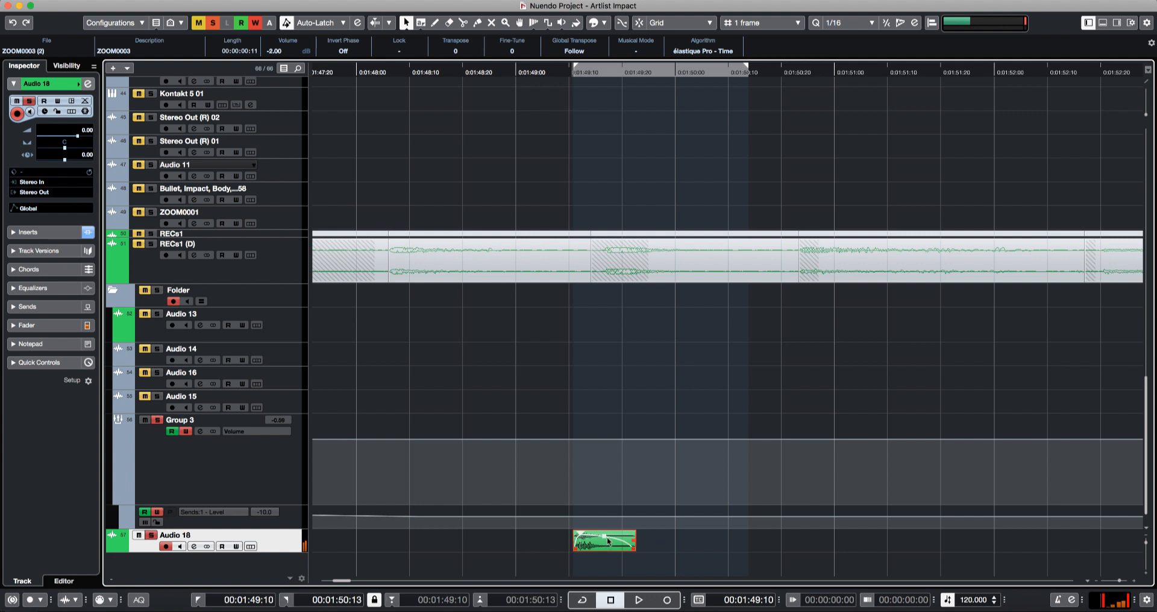
{"action": "key", "text": "b"}
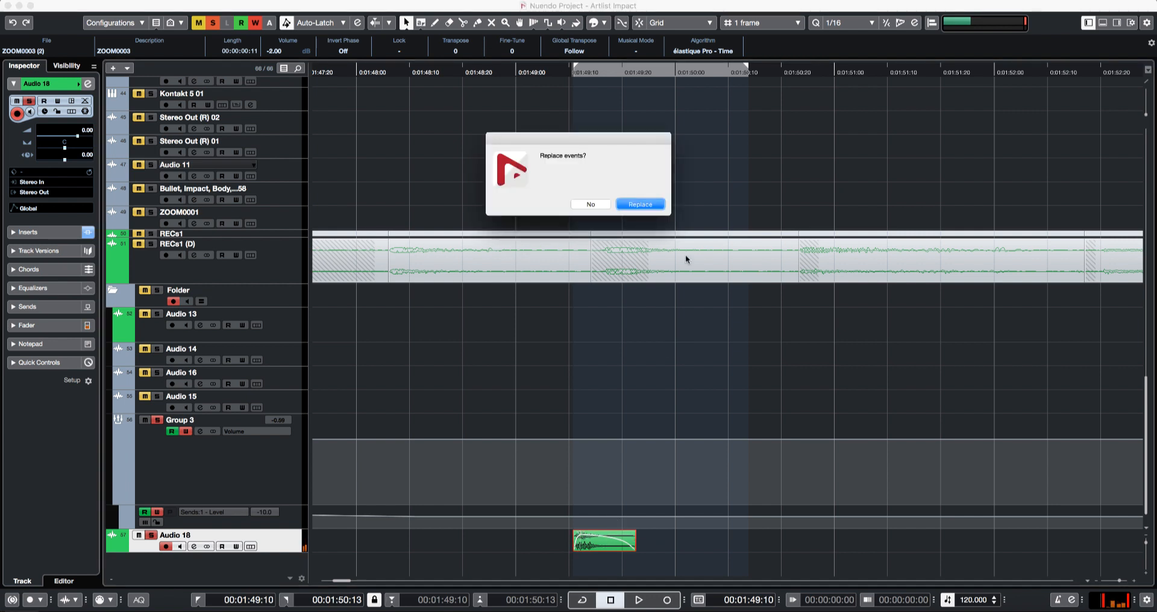
{"action": "left_click", "coordinate": [637, 205]}
- Time-stretch the bounced clip to 23 frames and set its algorithm to élastique Pro - Formant Tape
{"action": "left_click_drag", "start_coordinate": [634, 550], "coordinate": [697, 550]}
{"action": "key", "text": "space"}
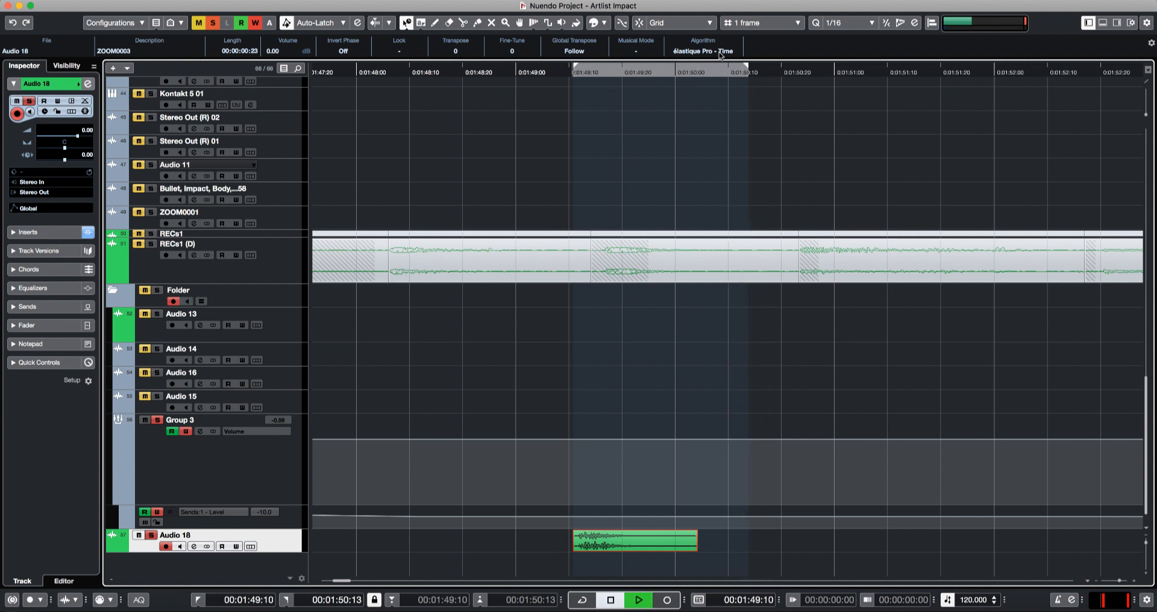
{"action": "key", "text": "space"}
{"action": "left_click", "coordinate": [720, 51]}
{"action": "mouse_move", "coordinate": [721, 53]}
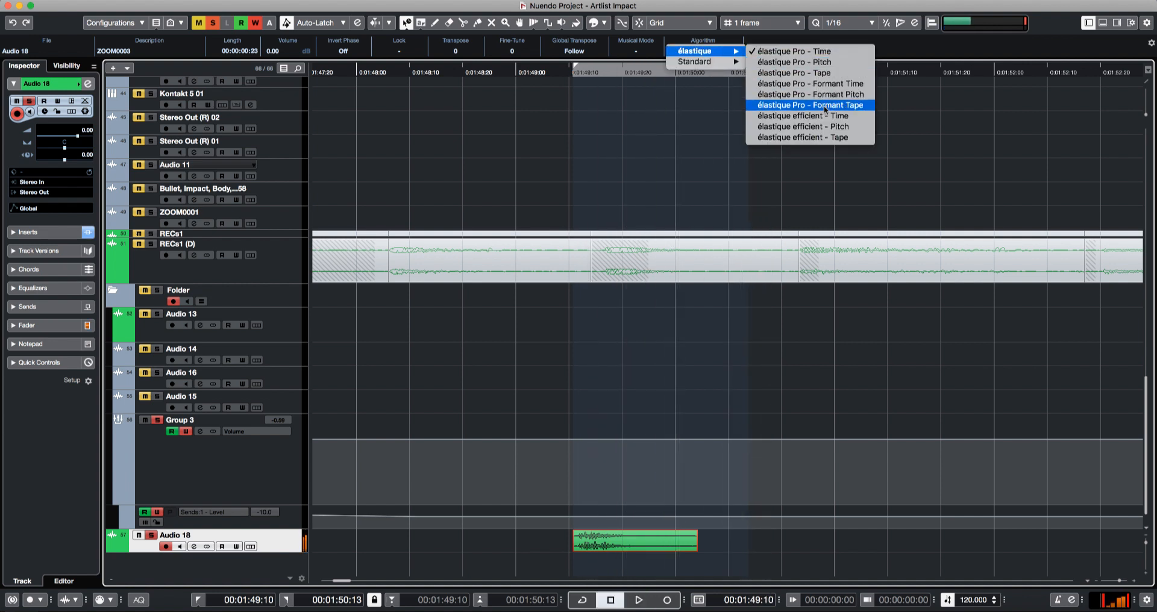
{"action": "left_click", "coordinate": [807, 105]}
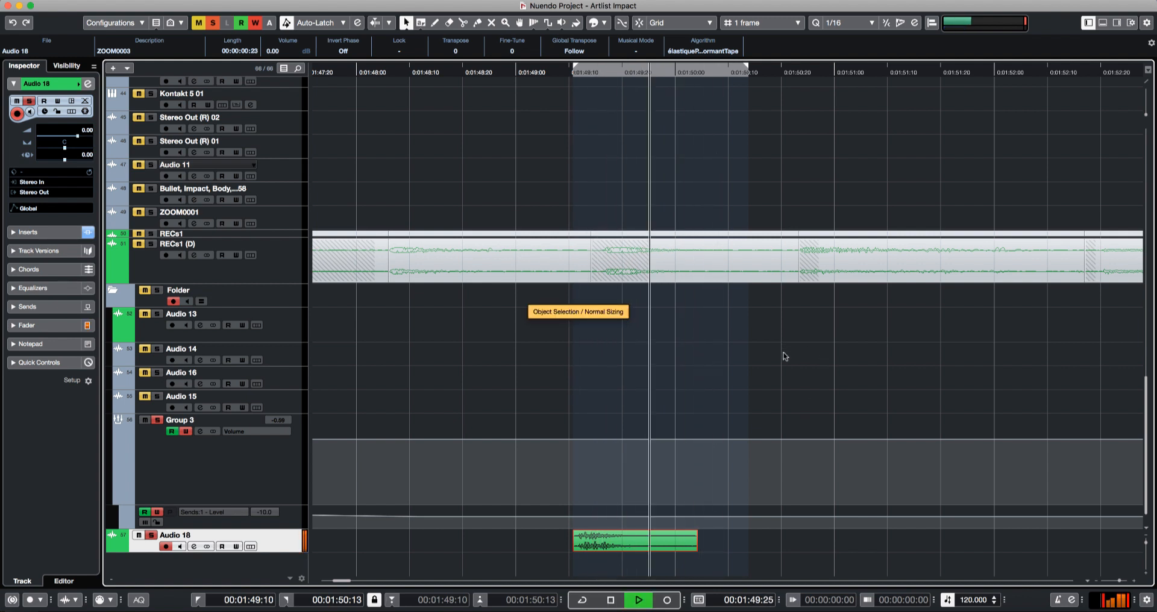
{"action": "key", "text": "space"}
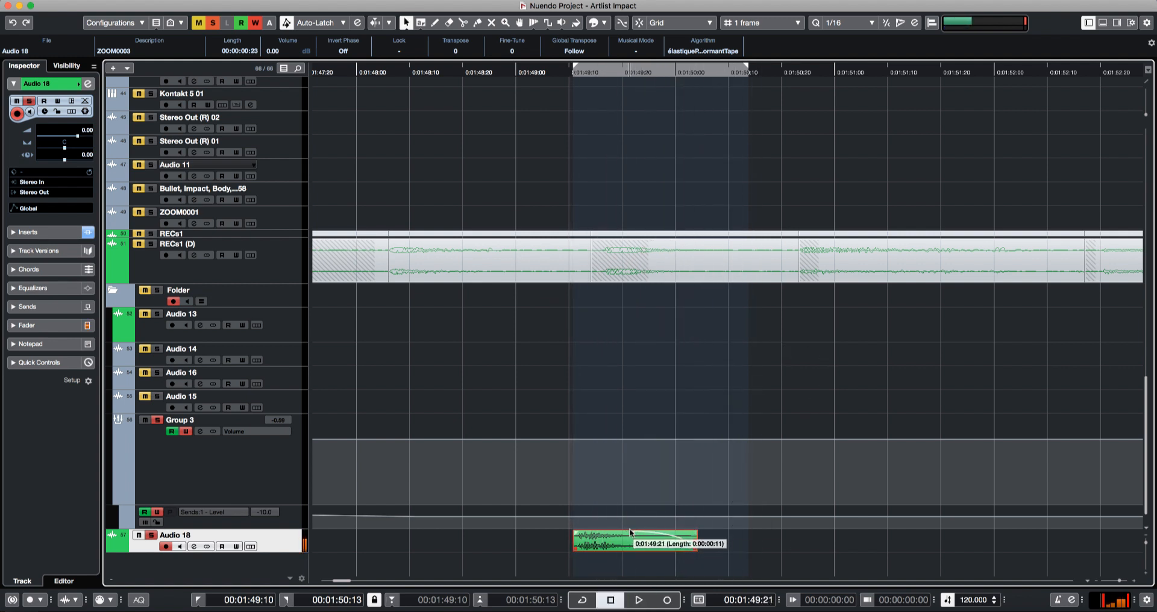
- Trim the stretched clip to 16 frames with a curved fade-out and audition it
{"action": "key", "text": "space"}
{"action": "key", "text": "space"}
{"action": "left_click_drag", "start_coordinate": [692, 548], "coordinate": [657, 548]}
{"action": "key", "text": "space"}
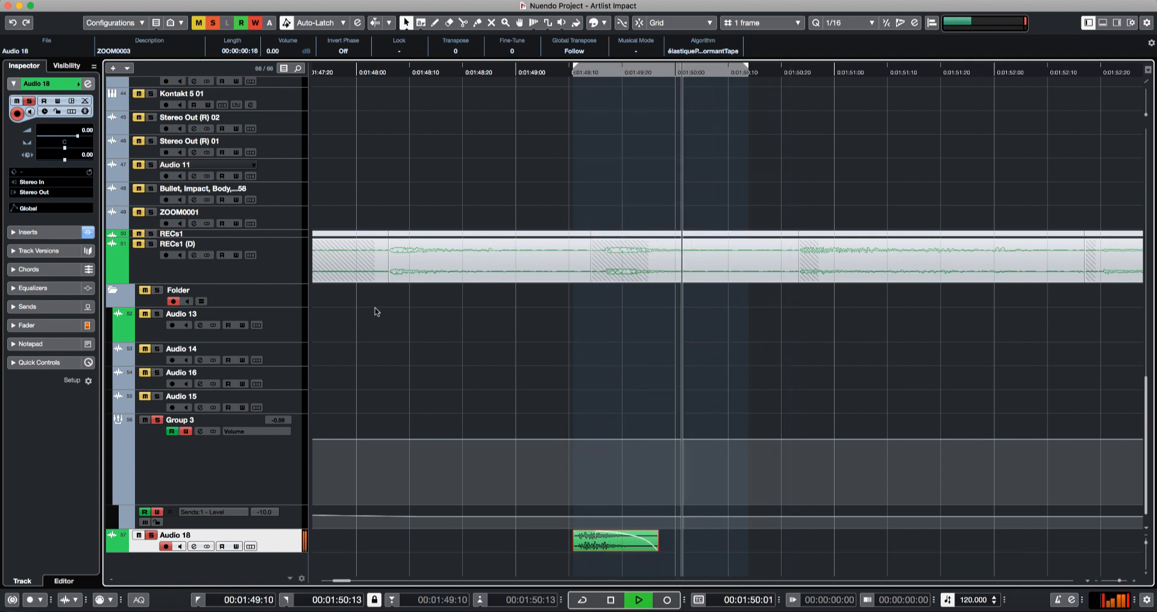
{"action": "key", "text": "space"}
{"action": "key", "text": "space"}
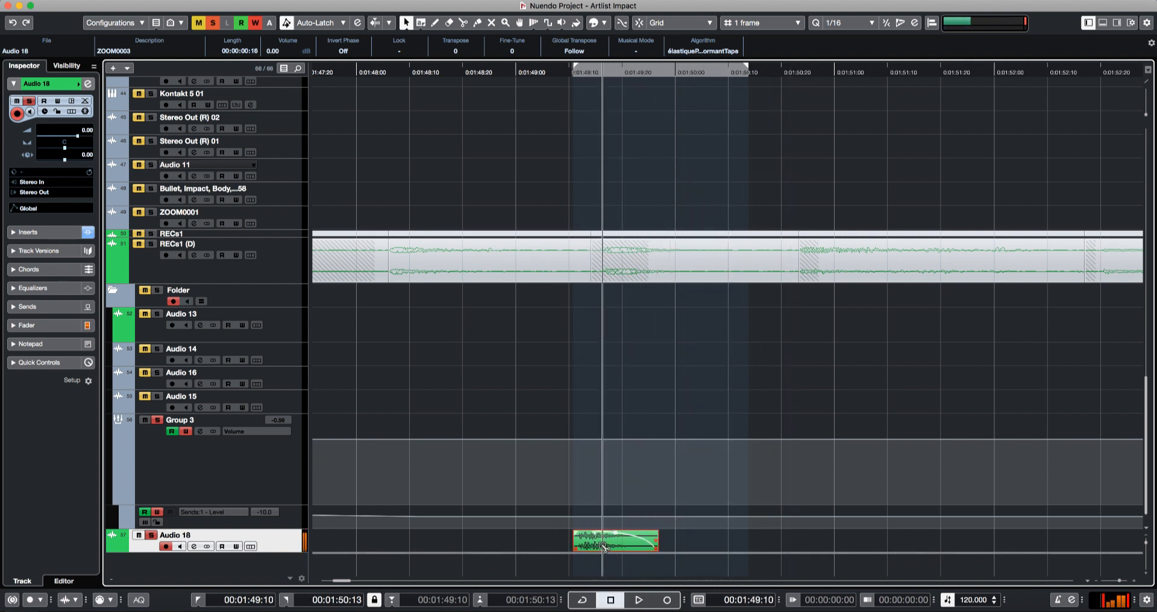
{"action": "left_click", "coordinate": [604, 544], "text": "alt"}
{"action": "key", "text": "Delete"}
{"action": "left_click_drag", "start_coordinate": [601, 533], "coordinate": [593, 512]}
{"action": "key", "text": "space"}
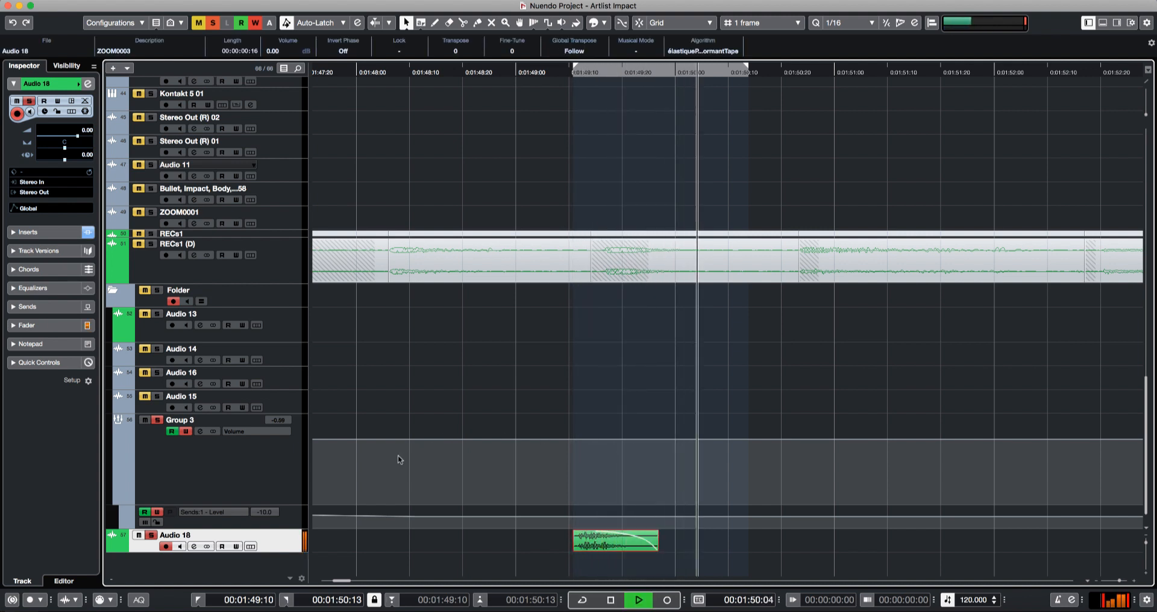
{"action": "key", "text": "space"}
- Open Audio 18's channel settings and add a send to the Reverb bus at -11.0 dB during playback
{"action": "key", "text": "e"}
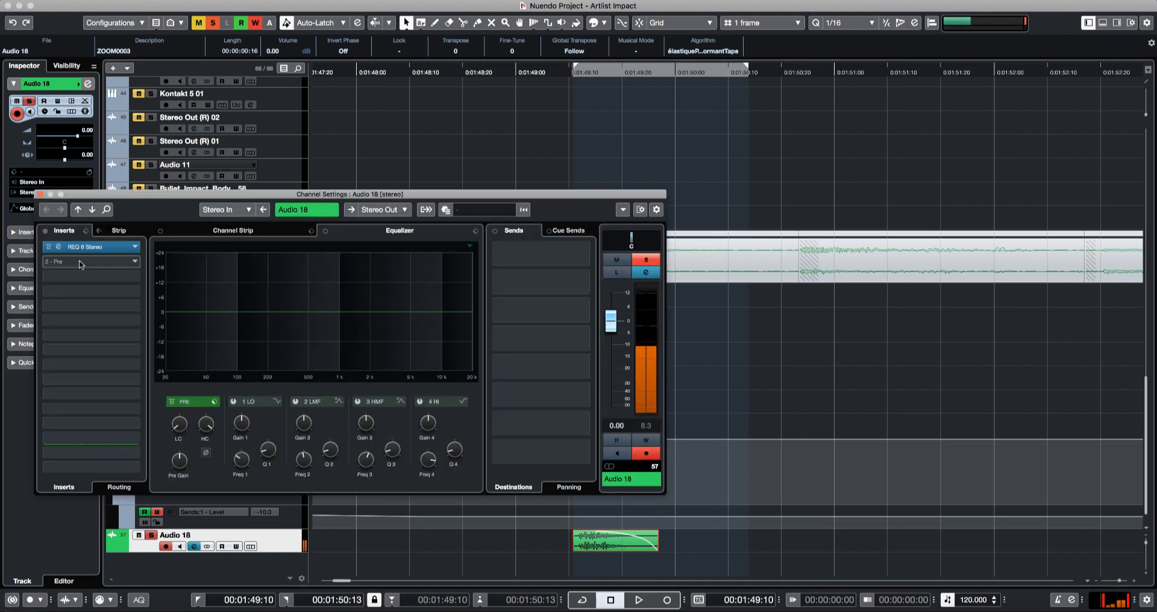
{"action": "left_click", "coordinate": [584, 253]}
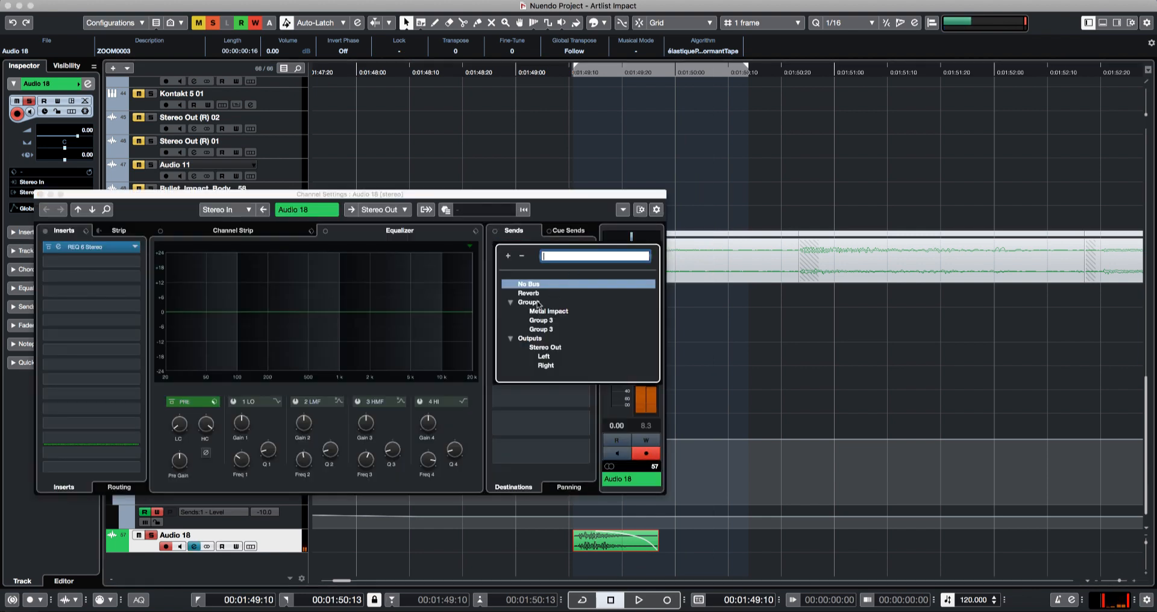
{"action": "left_click", "coordinate": [552, 296]}
{"action": "key", "text": "space"}
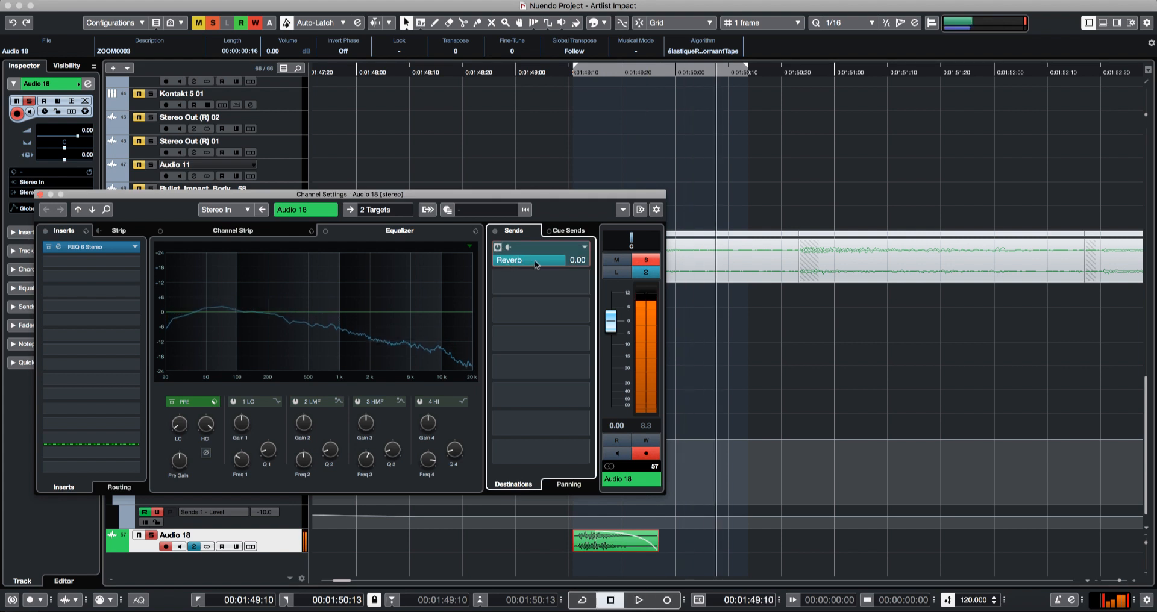
{"action": "scroll", "coordinate": [535, 264], "scroll_direction": "down", "scroll_amount": 10}
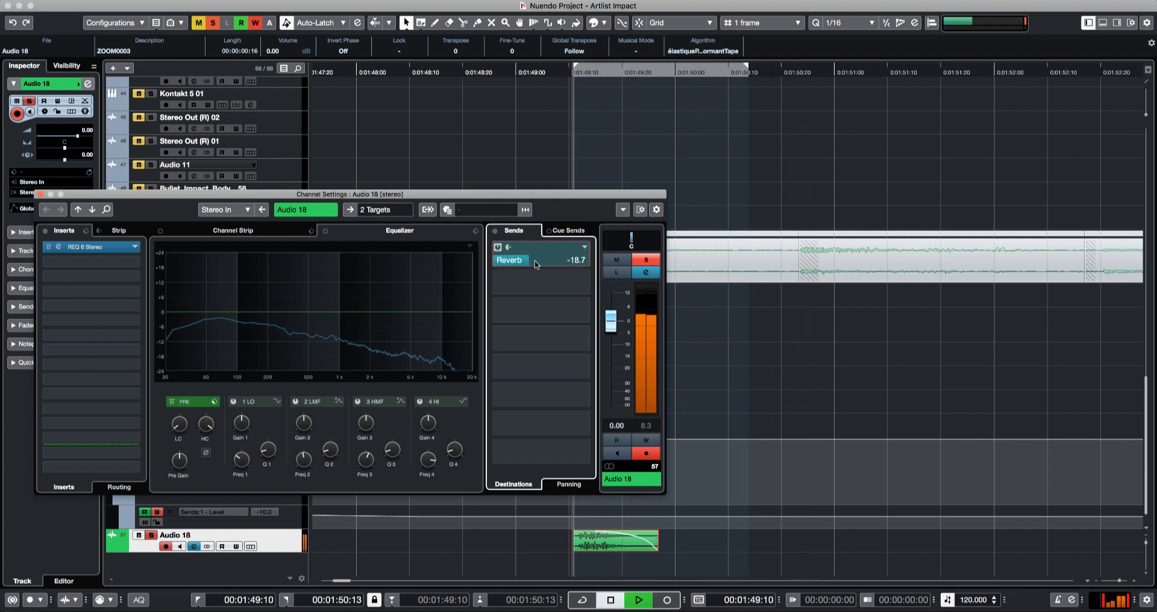
{"action": "scroll", "coordinate": [535, 264], "scroll_direction": "up", "scroll_amount": 6}
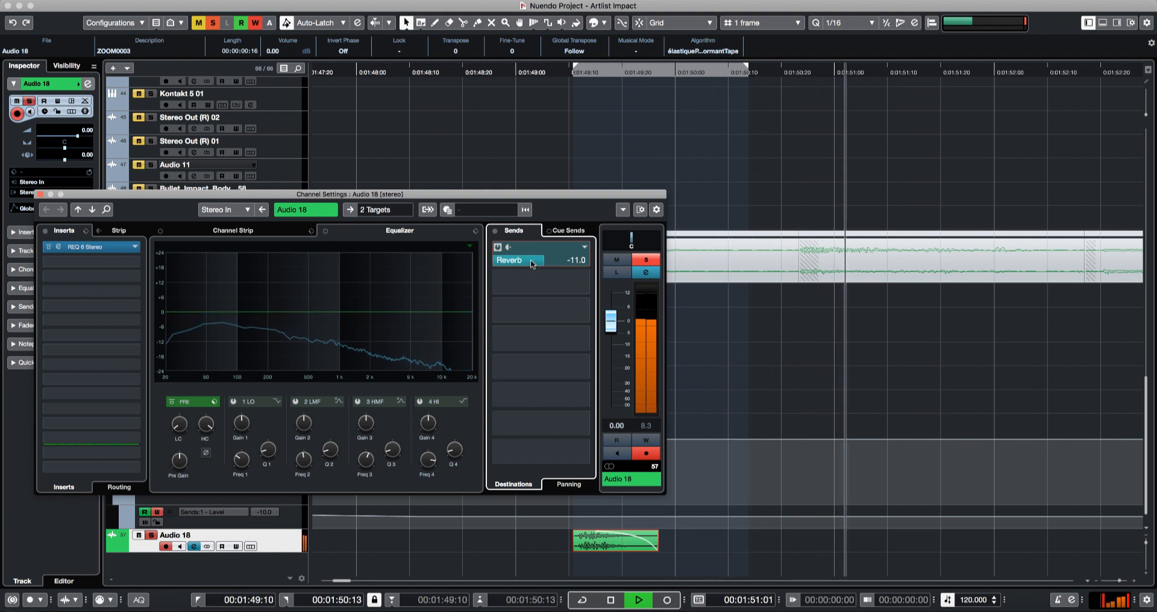
{"action": "key", "text": "space"}
- Cut EQ band 3 by about 14 dB around 3 kHz and boost band 2 by about 5 dB just below 200 Hz
{"action": "left_click_drag", "start_coordinate": [280, 318], "coordinate": [392, 347]}
{"action": "key", "text": "space"}
{"action": "key", "text": "space"}
{"action": "key", "text": "space"}
{"action": "left_click_drag", "start_coordinate": [309, 315], "coordinate": [264, 301]}
{"action": "key", "text": "space"}
{"action": "key", "text": "space"}
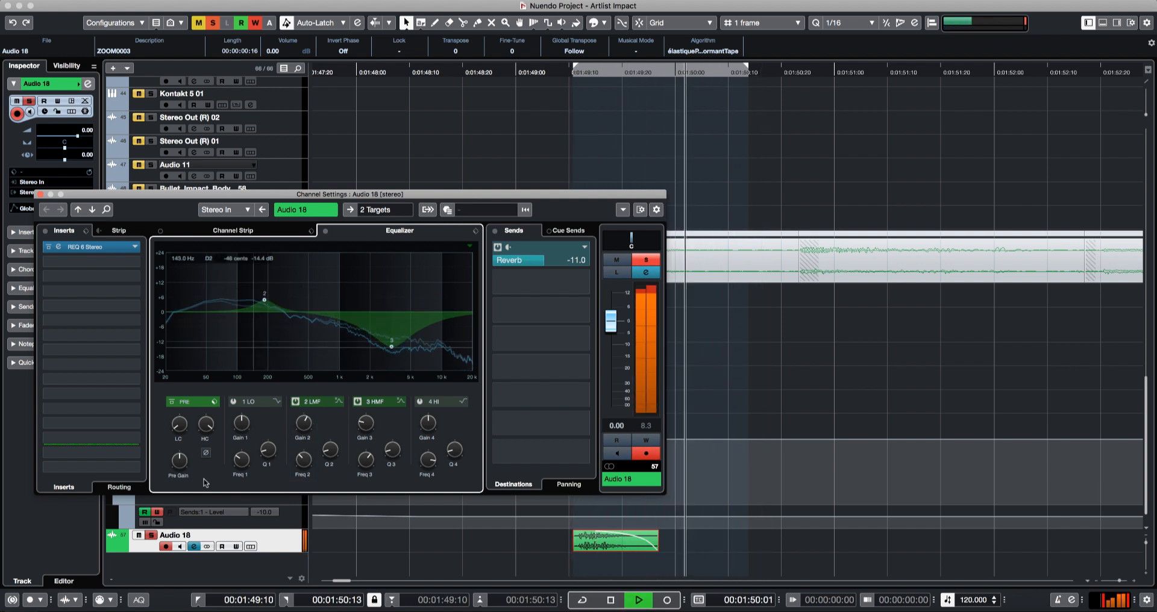
{"action": "key", "text": "space"}
- Change the low-cut filter's slope and raise its frequency to roll off the lowest frequencies on Audio 18
{"action": "right_click", "coordinate": [179, 468]}
{"action": "right_click", "coordinate": [180, 424]}
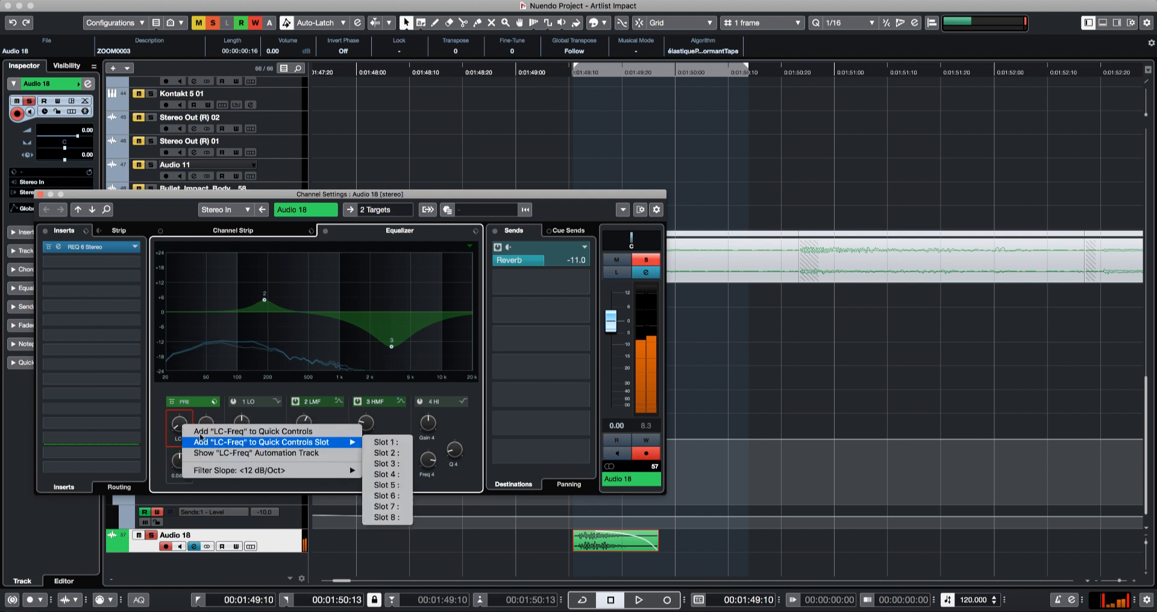
{"action": "mouse_move", "coordinate": [235, 471]}
{"action": "left_click", "coordinate": [392, 516]}
{"action": "key", "text": "space"}
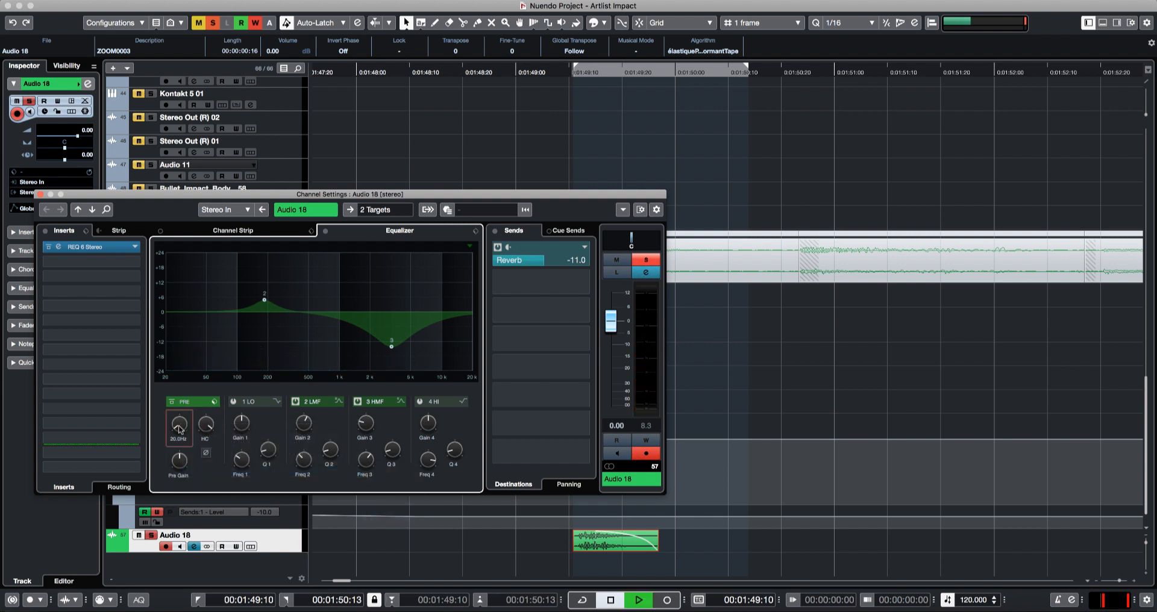
{"action": "key", "text": "space"}
{"action": "key", "text": "space"}
{"action": "left_click_drag", "start_coordinate": [208, 295], "coordinate": [25, 321]}
{"action": "key", "text": "space"}
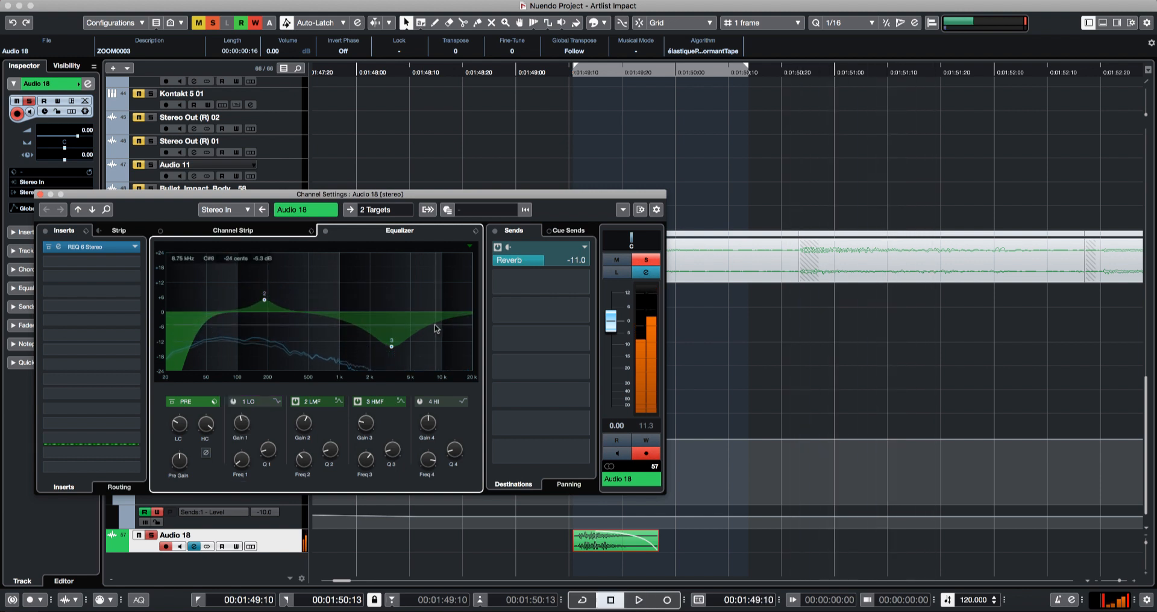
- Reduce EQ band 3's cut to about 8 dB around 4 kHz and lower the clip's volume to -7.00 dB while auditioning
{"action": "mouse_move", "coordinate": [392, 347]}
{"action": "left_mouse_down"}
{"action": "mouse_move", "coordinate": [402, 306]}
{"action": "mouse_move", "coordinate": [405, 334]}
{"action": "left_mouse_up"}
{"action": "key", "text": "space"}
{"action": "key", "text": "space"}
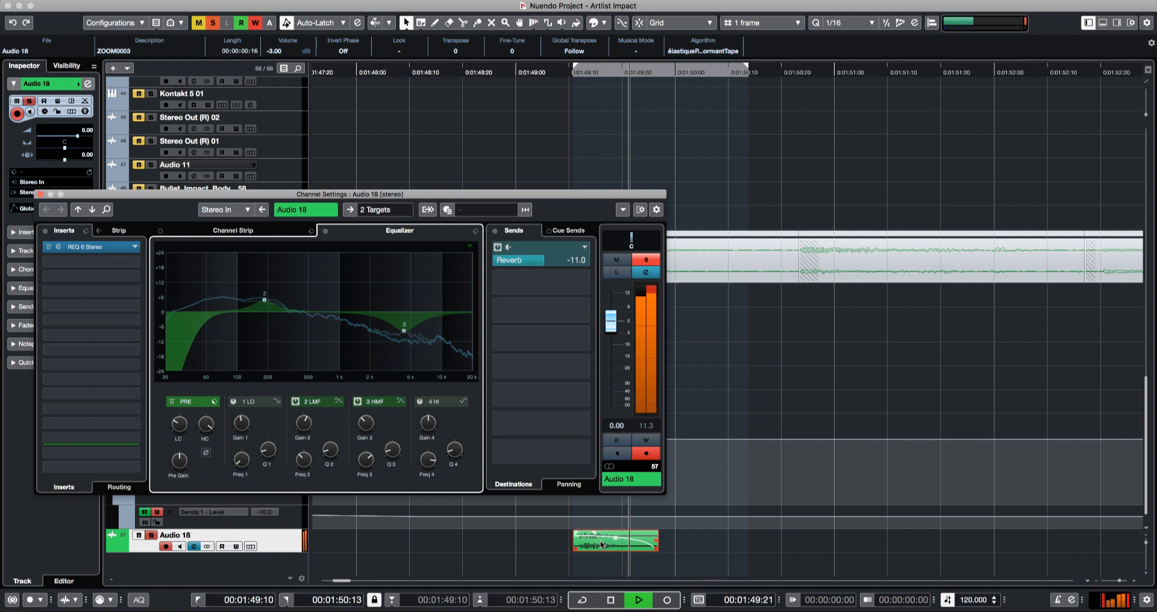
{"action": "key", "text": "space"}
{"action": "key", "text": "space"}
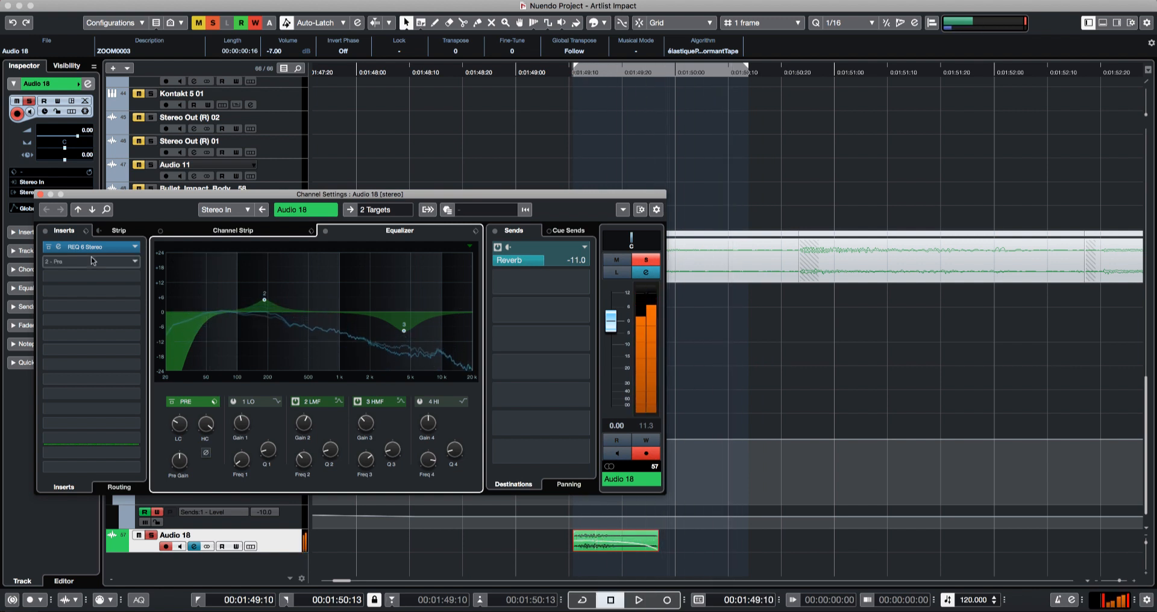
- Find the VC 76 compressor by searching for "76" and load it in Audio 18's second insert slot
{"action": "left_click", "coordinate": [133, 261]}
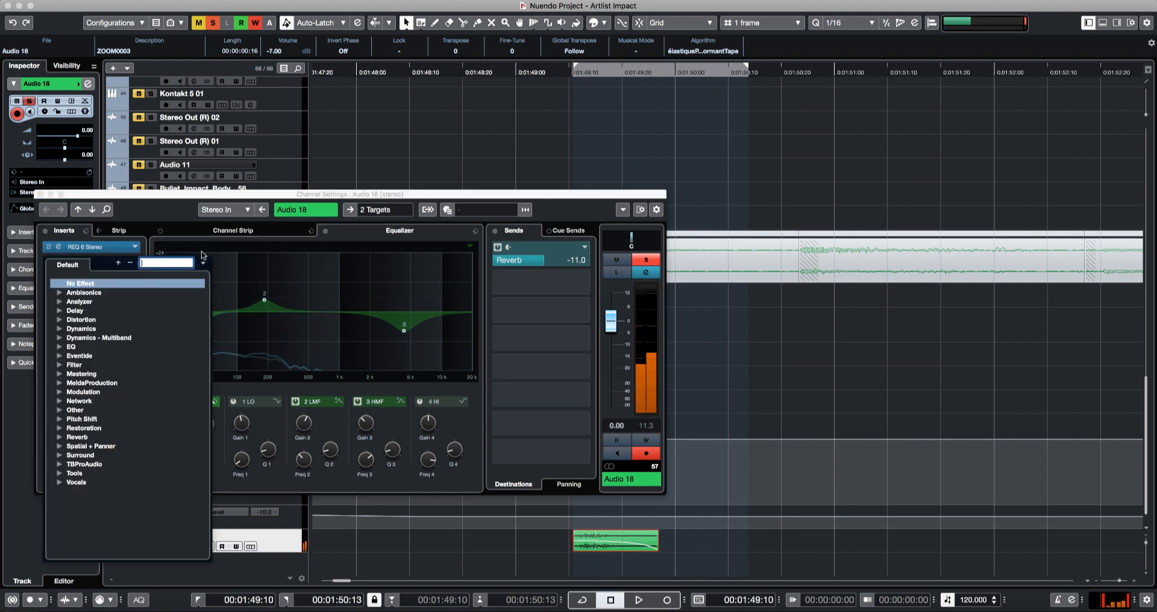
{"action": "type", "text": "76"}
{"action": "key", "text": "Down"}
{"action": "key", "text": "Return"}
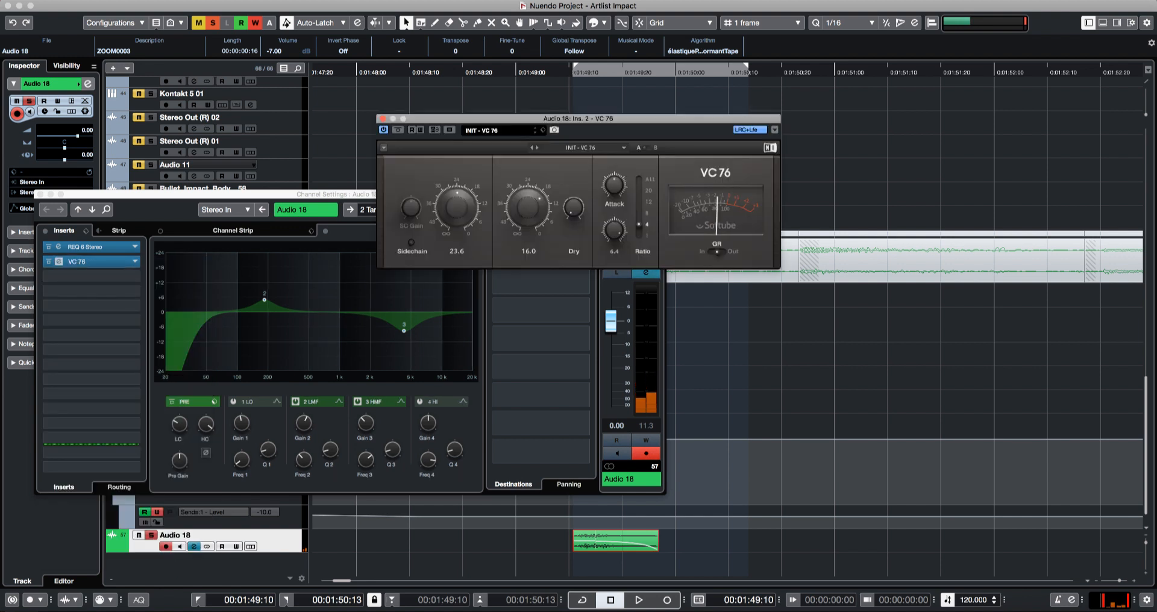
- Set the VC 76 input to 17.9 and audition the compressed impact
{"action": "key", "text": "space"}
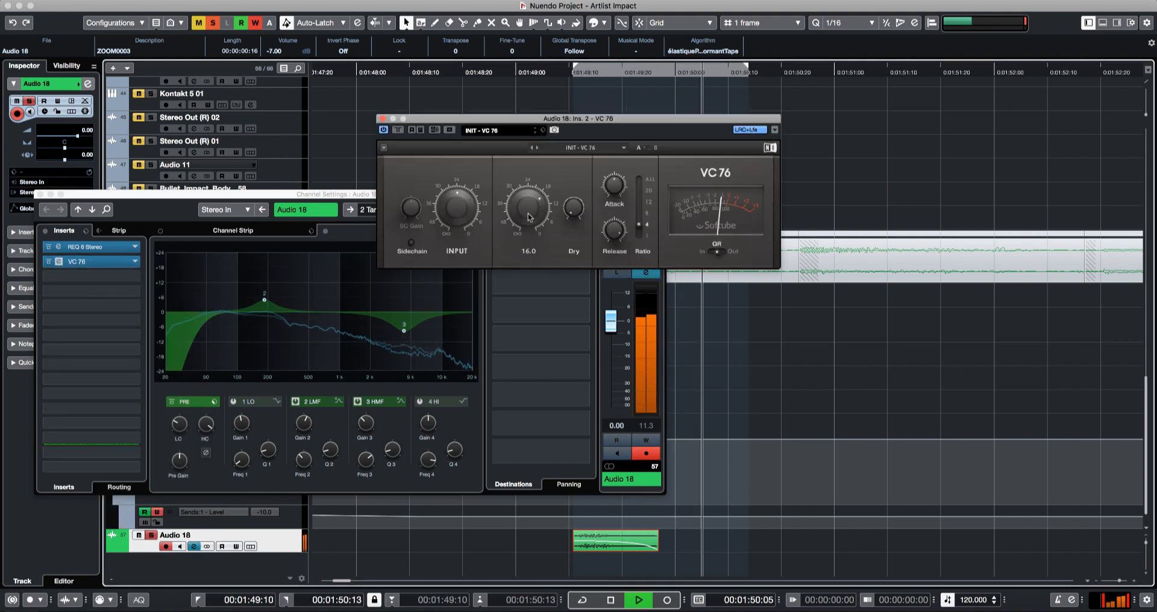
{"action": "key", "text": "space"}
{"action": "key", "text": "space"}
{"action": "mouse_move", "coordinate": [458, 211]}
{"action": "left_mouse_down"}
{"action": "mouse_move", "coordinate": [458, 233]}
{"action": "mouse_move", "coordinate": [458, 207]}
{"action": "left_mouse_up"}
{"action": "key", "text": "space"}
{"action": "key", "text": "space"}
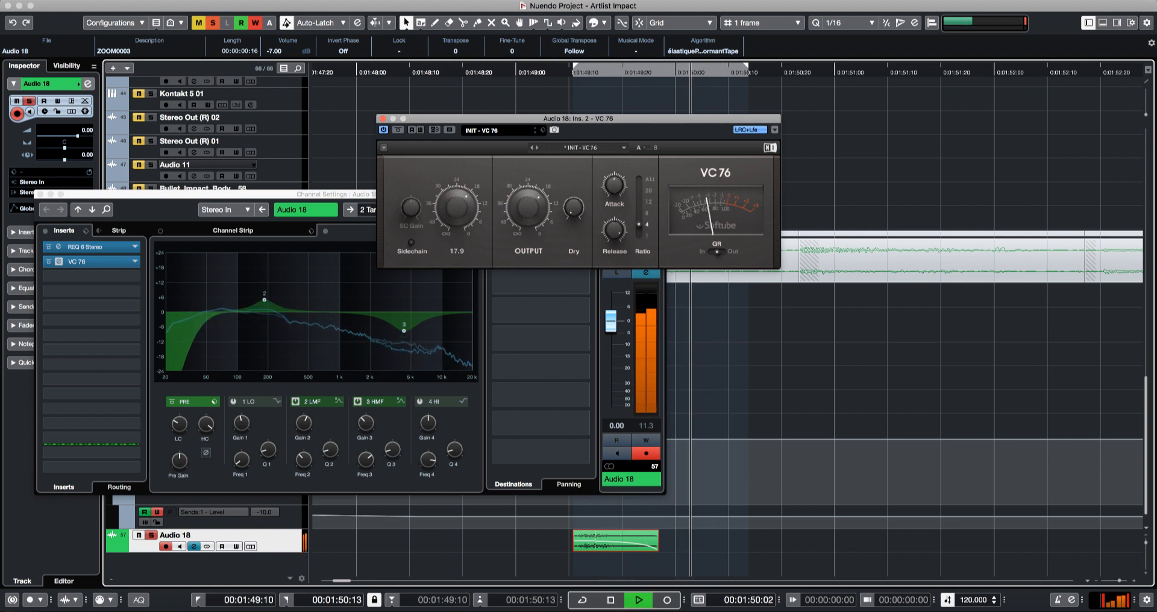
- Lower the VC 76 output to 20.8 while auditioning the impact, and close the plugin and channel settings windows
{"action": "key", "text": "space"}
{"action": "key", "text": "space"}
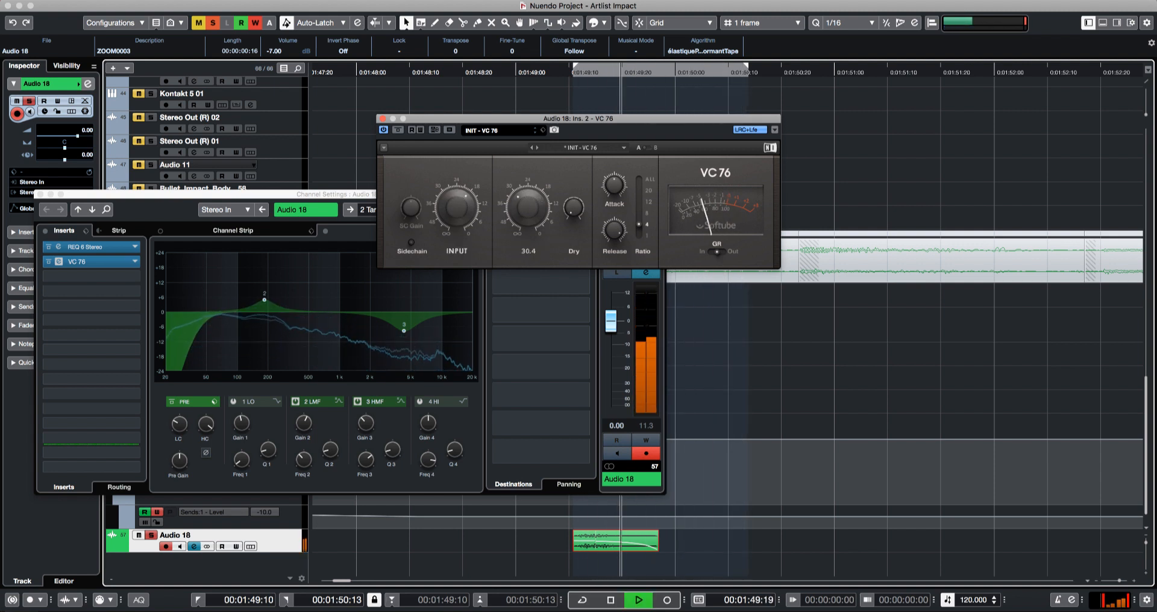
{"action": "mouse_move", "coordinate": [528, 207]}
{"action": "left_mouse_down"}
{"action": "mouse_move", "coordinate": [528, 197]}
{"action": "mouse_move", "coordinate": [528, 215]}
{"action": "left_mouse_up"}
{"action": "key", "text": "space"}
{"action": "key", "text": "space"}
{"action": "key", "text": "space"}
{"action": "key", "text": "space"}
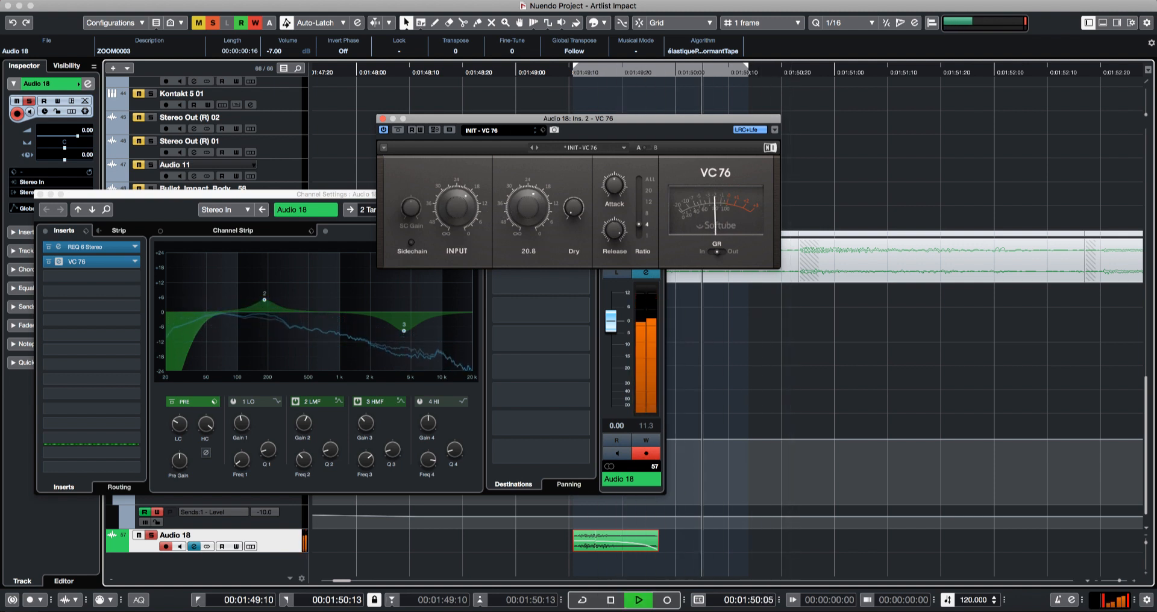
{"action": "left_click", "coordinate": [382, 119]}
{"action": "key", "text": "space"}
{"action": "left_click", "coordinate": [40, 194]}
{"action": "key", "text": "space"}
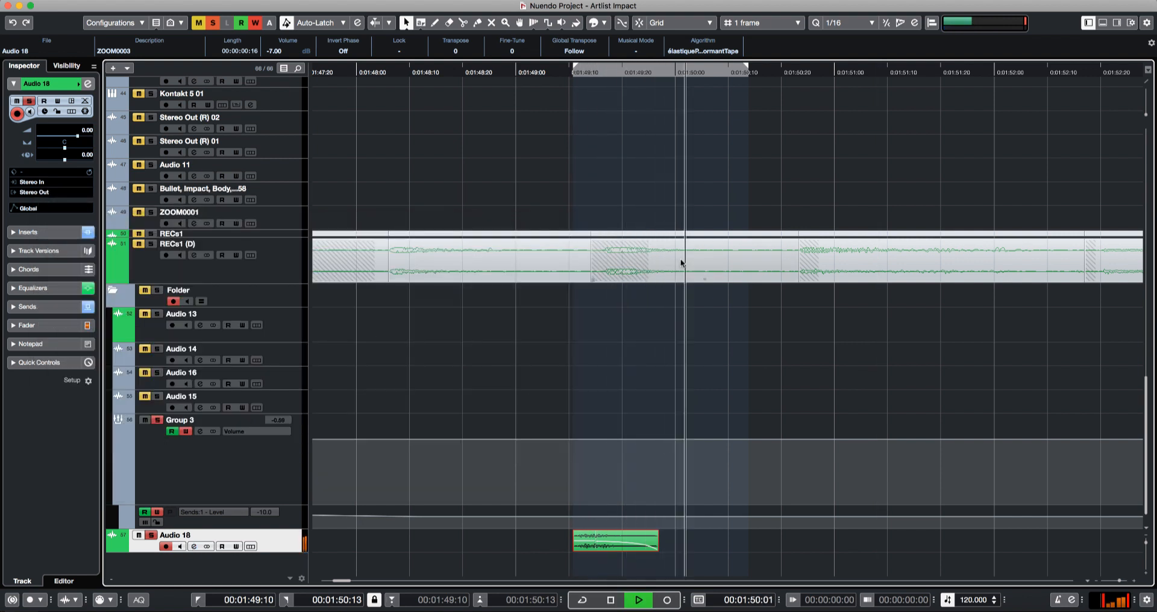
- Extend the selected range to end at 00:01:51:24, and split off and delete the Audio 18 clip's tail, fading out the remainder
{"action": "left_click_drag", "start_coordinate": [745, 70], "coordinate": [966, 70]}
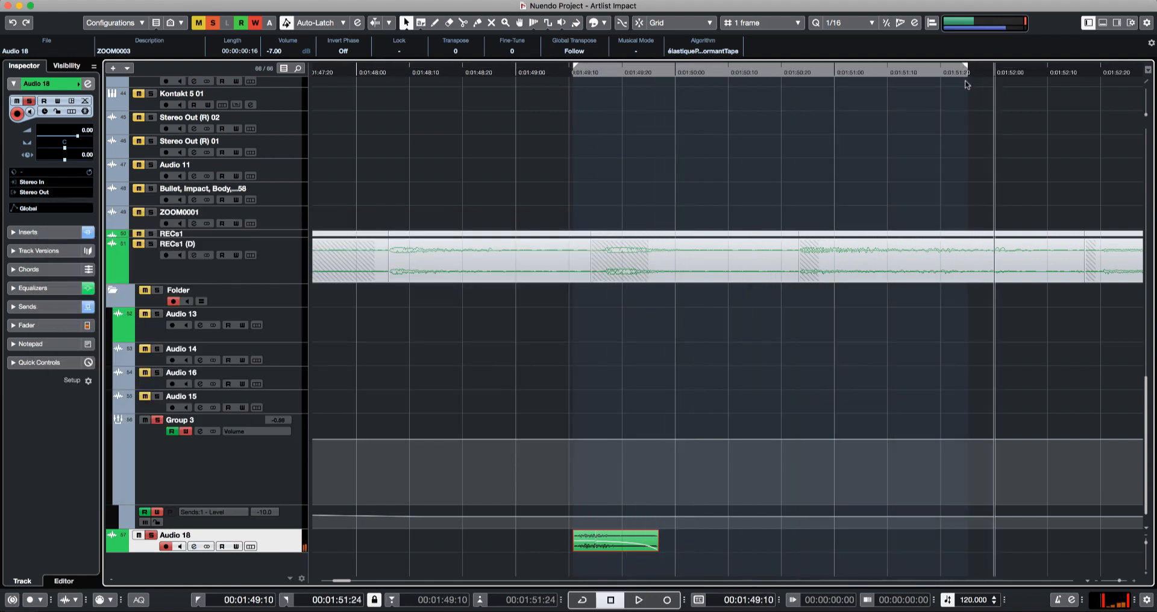
{"action": "left_click", "coordinate": [624, 537], "text": "alt"}
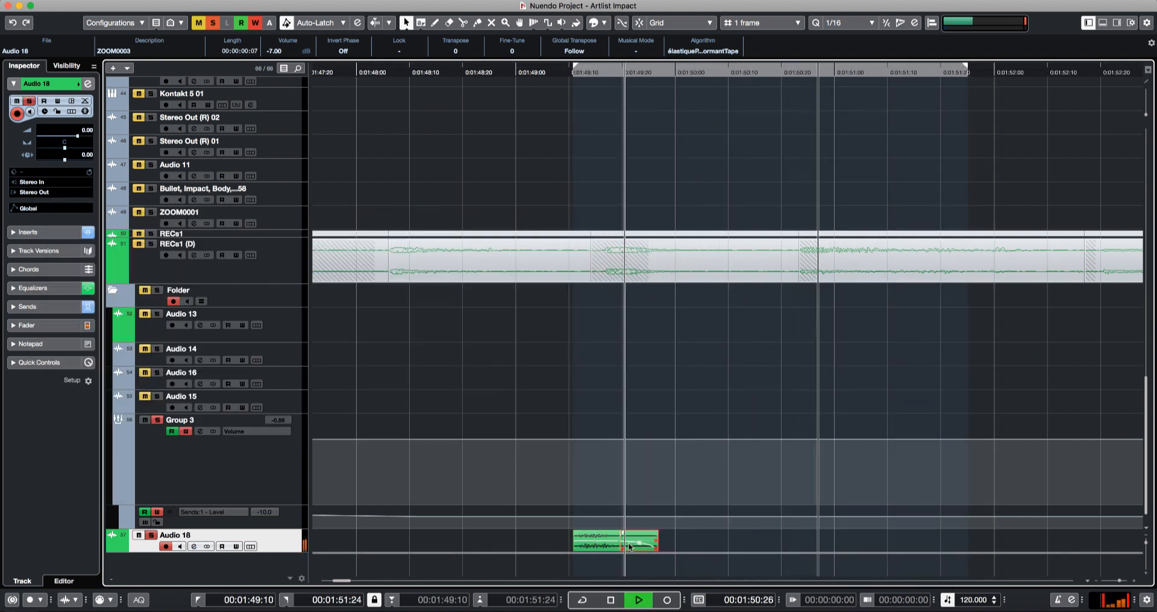
{"action": "key", "text": "Delete"}
{"action": "left_click_drag", "start_coordinate": [617, 533], "coordinate": [553, 542]}
{"action": "key", "text": "space"}
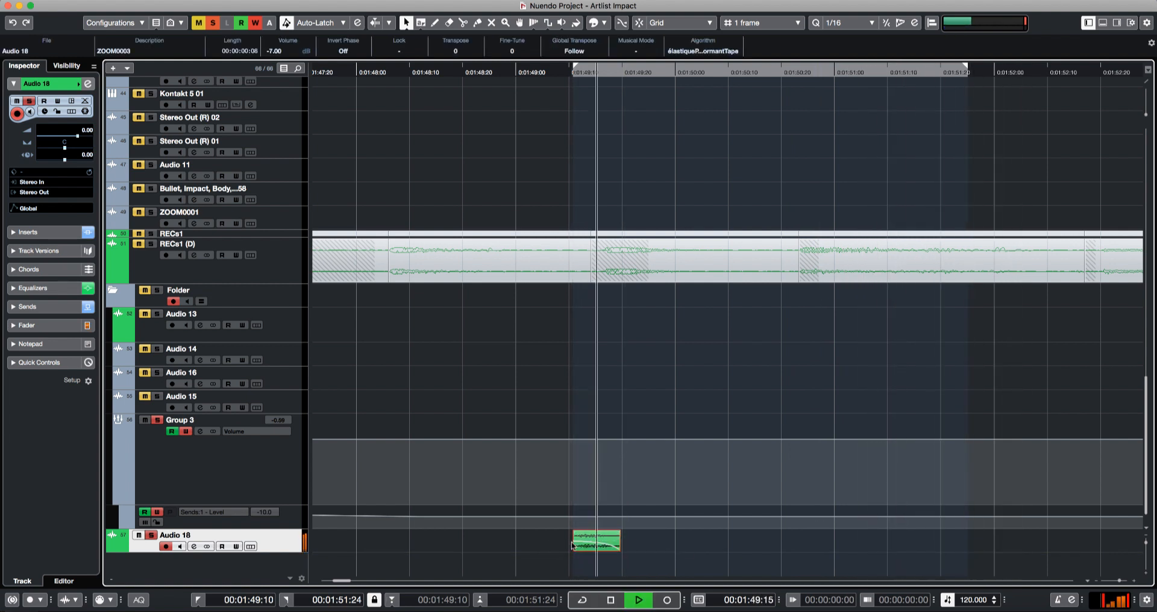
- Raise the shortened clip's volume to -1.00 dB while auditioning, and bounce it, replacing the original event
{"action": "key", "text": "space"}
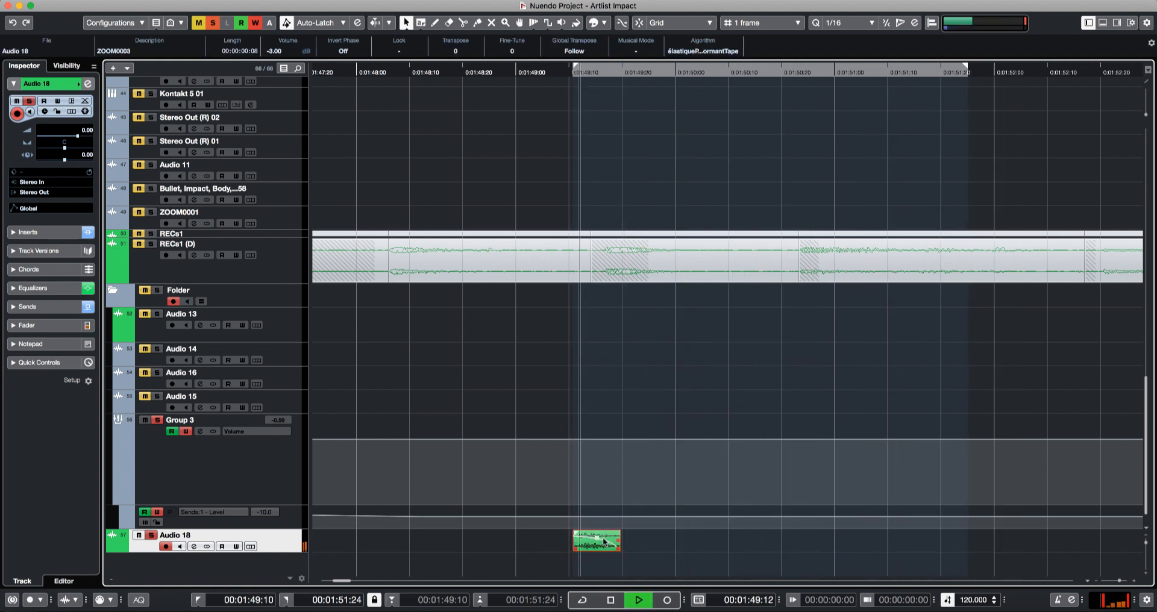
{"action": "left_click_drag", "start_coordinate": [597, 538], "coordinate": [598, 535]}
{"action": "key", "text": "space"}
{"action": "key", "text": "space"}
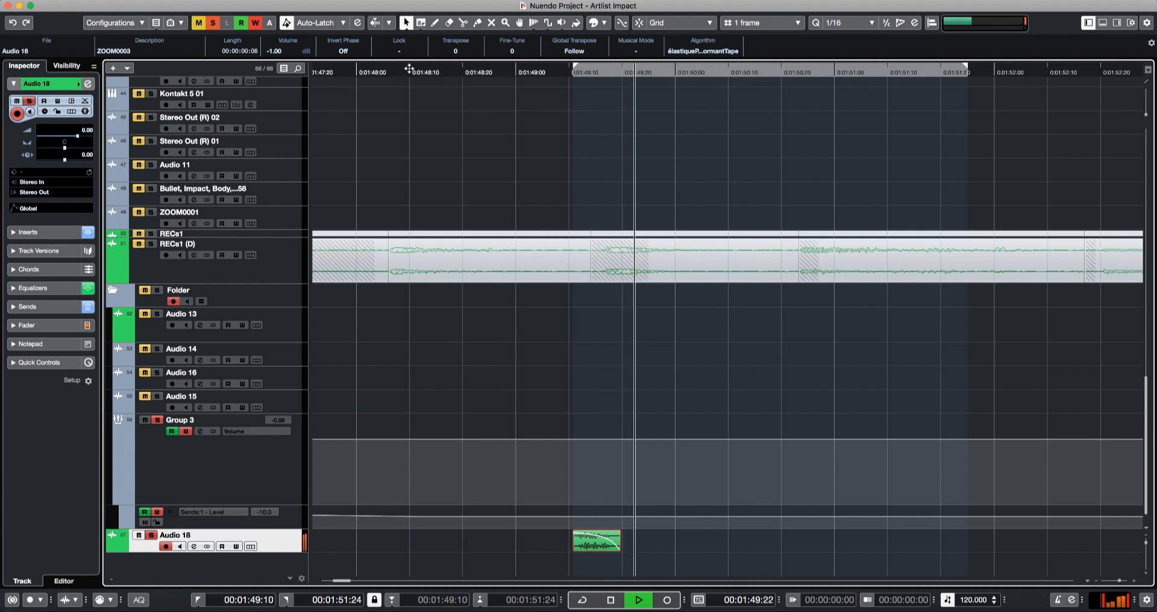
{"action": "key", "text": "space"}
{"action": "key", "text": "super+b"}
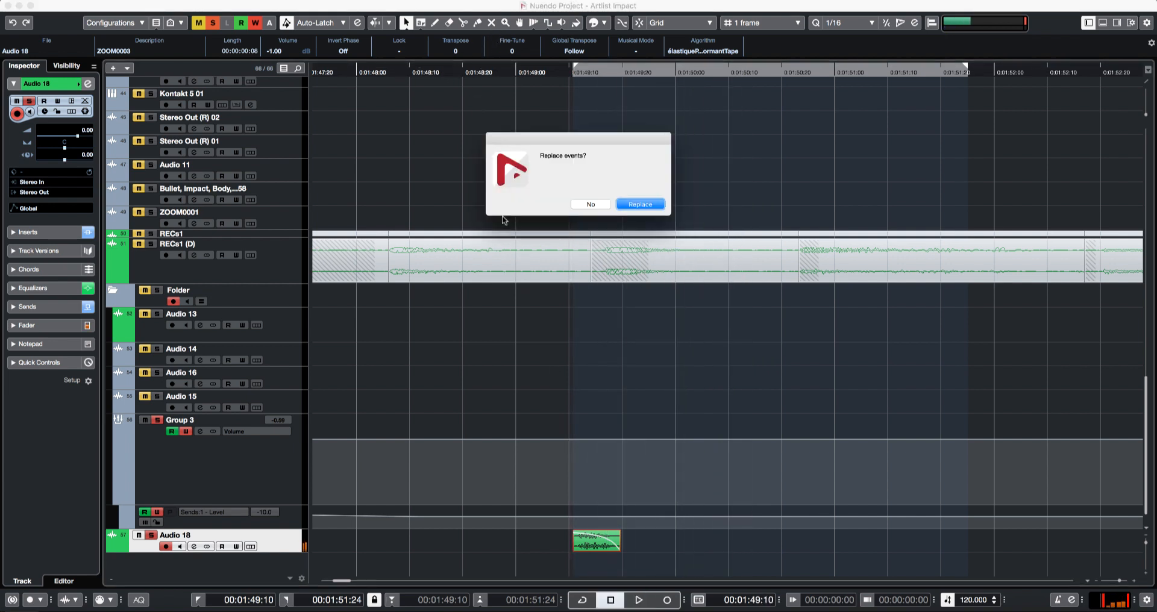
{"action": "left_click", "coordinate": [640, 204]}
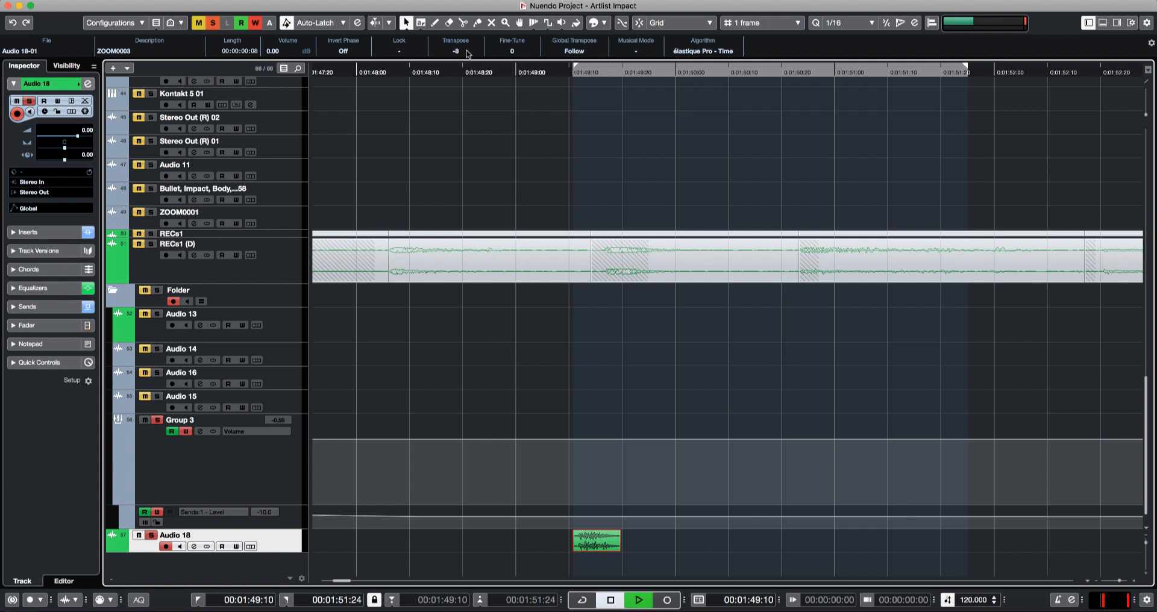
- Set the bounced Audio 18 clip's transpose to -2 and audition the lower-pitched impact
{"action": "scroll", "coordinate": [468, 53], "scroll_direction": "up", "scroll_amount": 5}
{"action": "key", "text": "space"}
{"action": "key", "text": "space"}
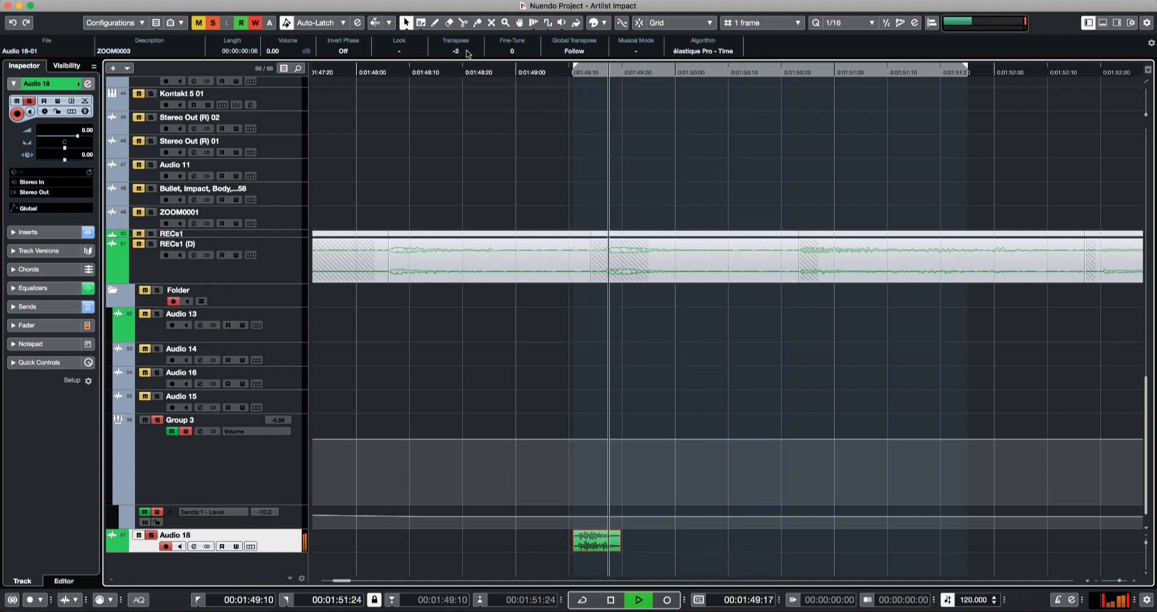
{"action": "key", "text": "space"}
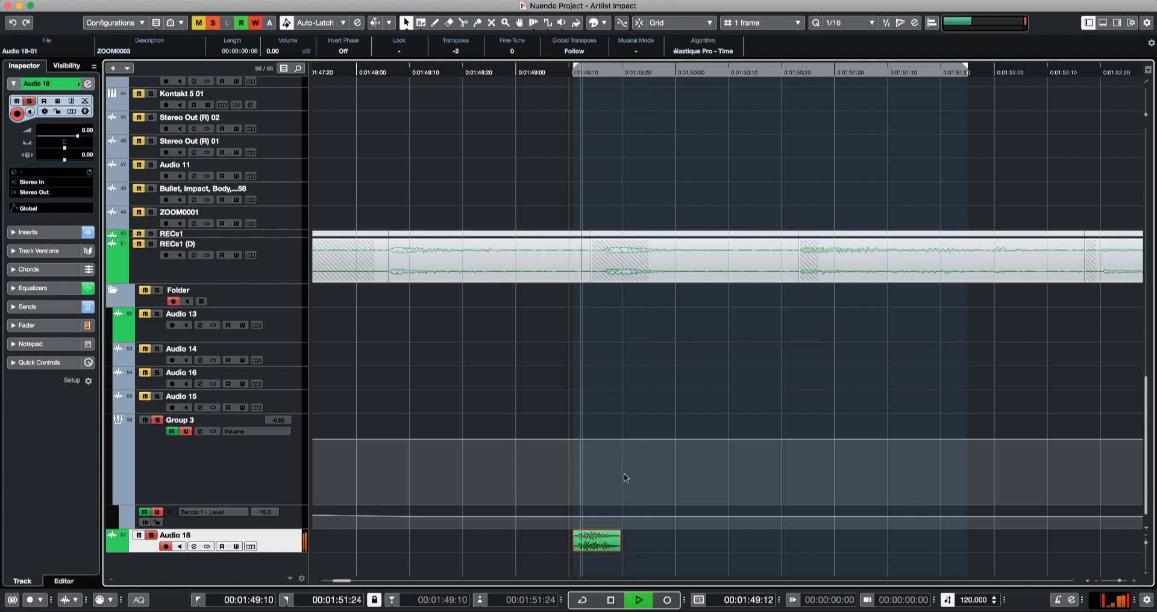
{"action": "key", "text": "space"}
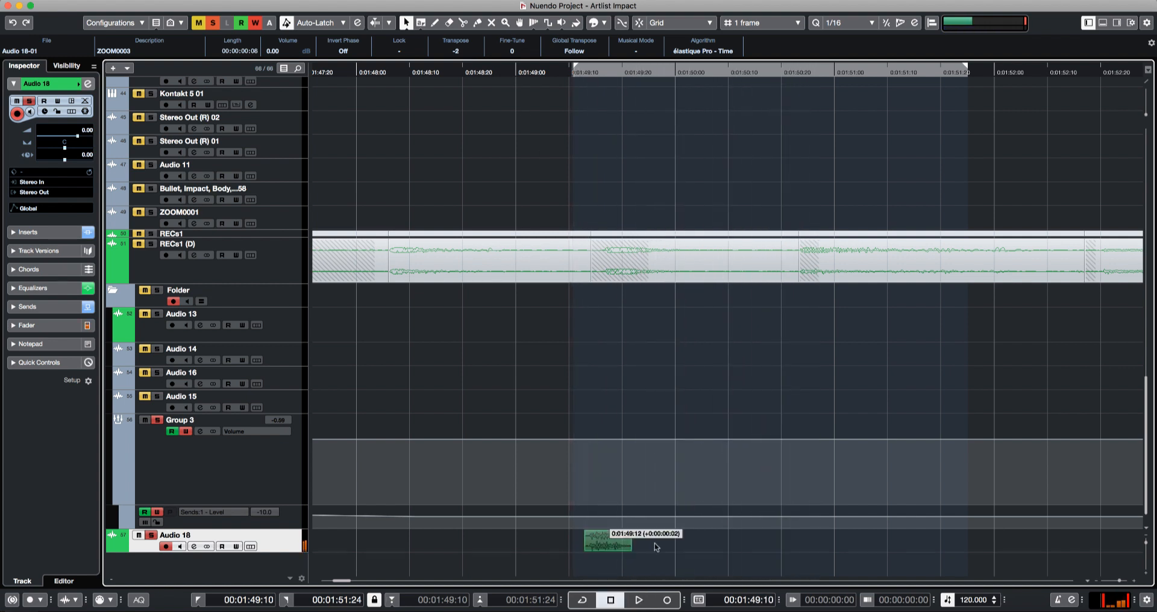
- Move the Audio 18 clip to 00:01:49:17 and place a reversed copy on a duplicated track before it, starting around 00:01:49:10
{"action": "left_click_drag", "start_coordinate": [657, 547], "coordinate": [681, 546]}
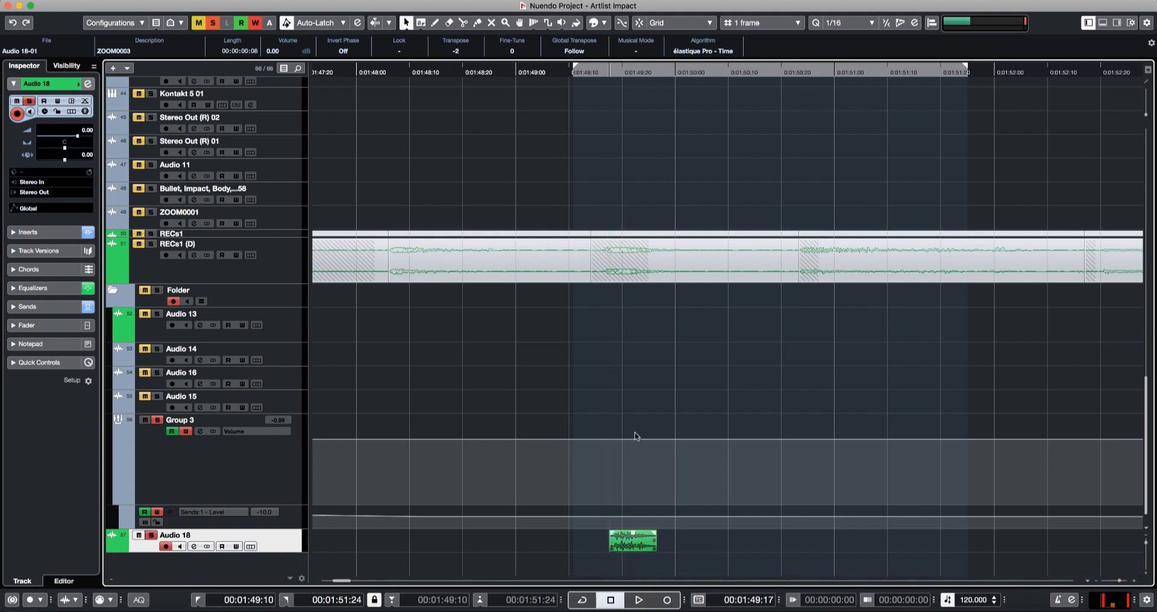
{"action": "key", "text": "super+shift+d"}
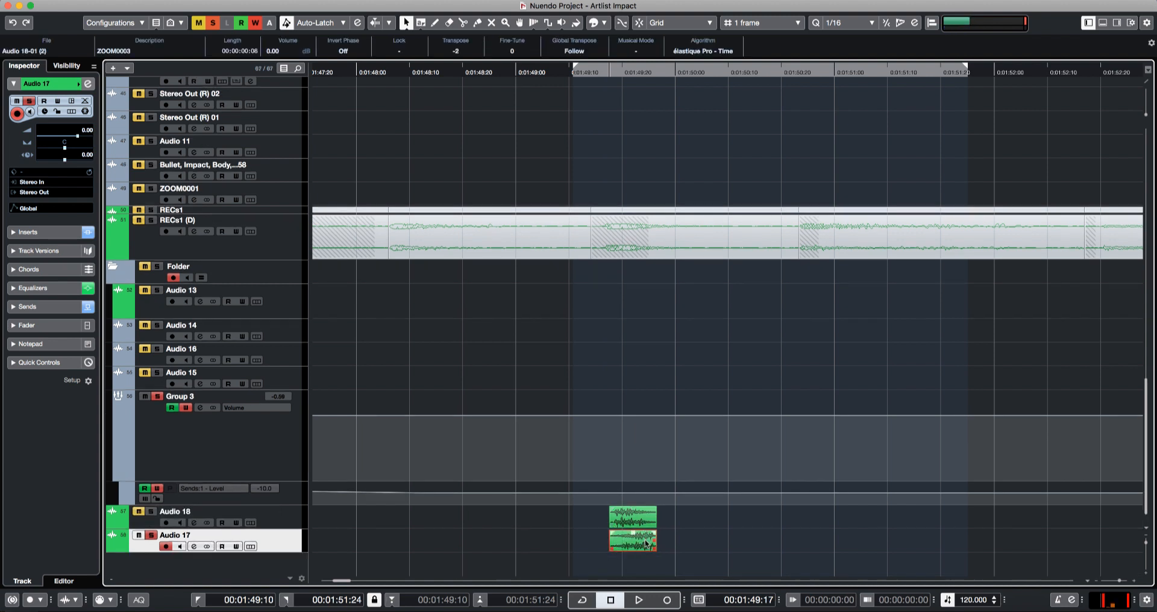
{"action": "left_click_drag", "start_coordinate": [646, 544], "coordinate": [610, 545]}
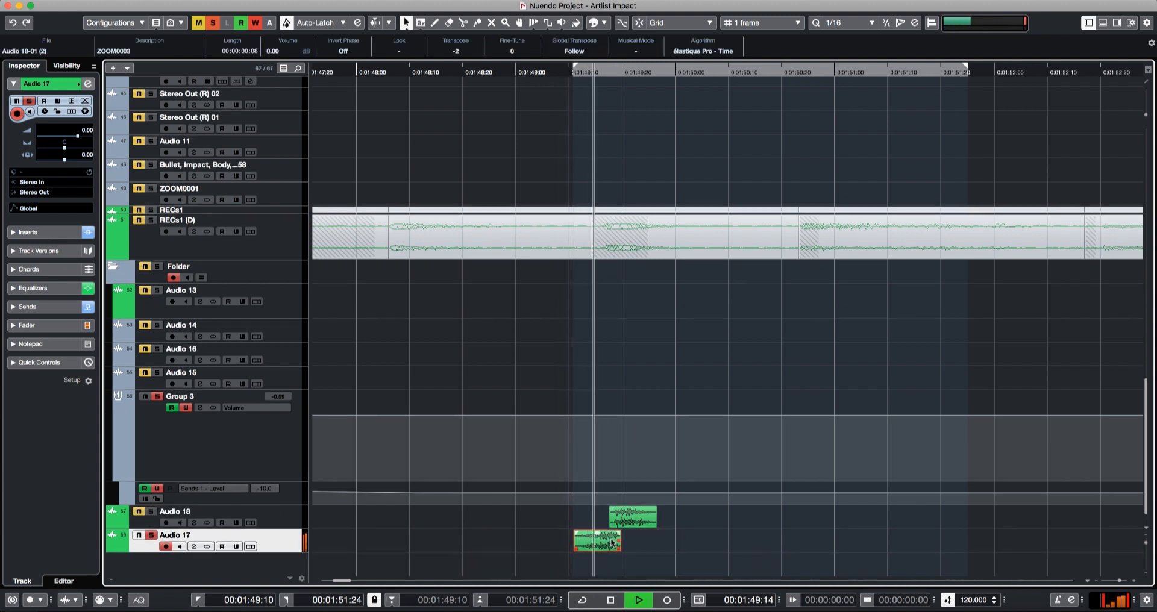
{"action": "key", "text": "space"}
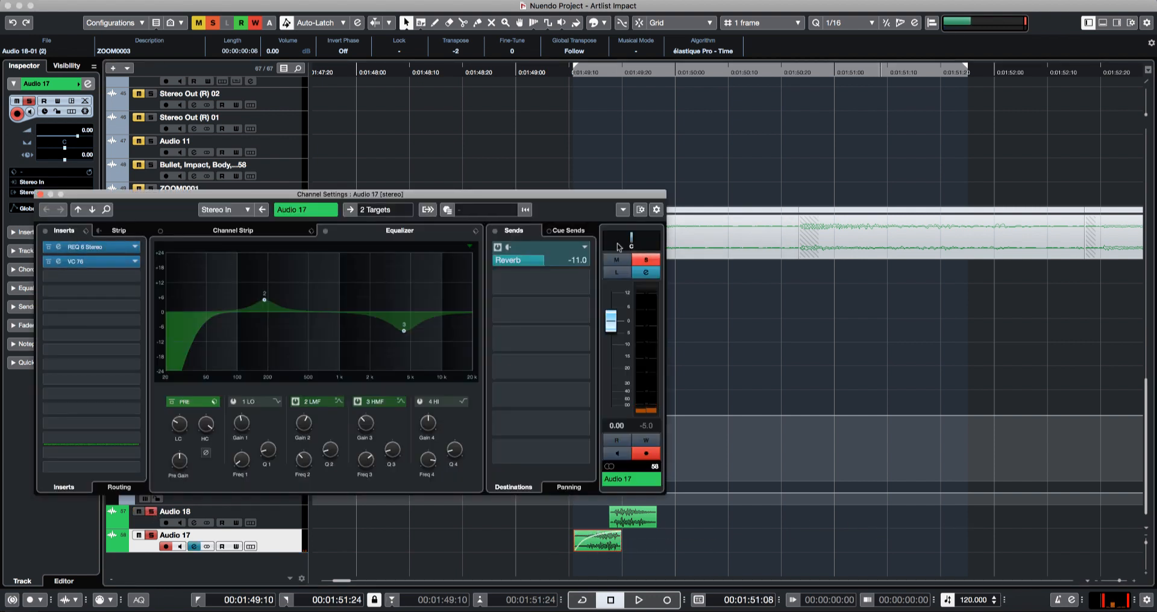
- Turn off the Reverb send on Audio 17, audition the reversed lead-in and close the channel settings
{"action": "left_click", "coordinate": [498, 247]}
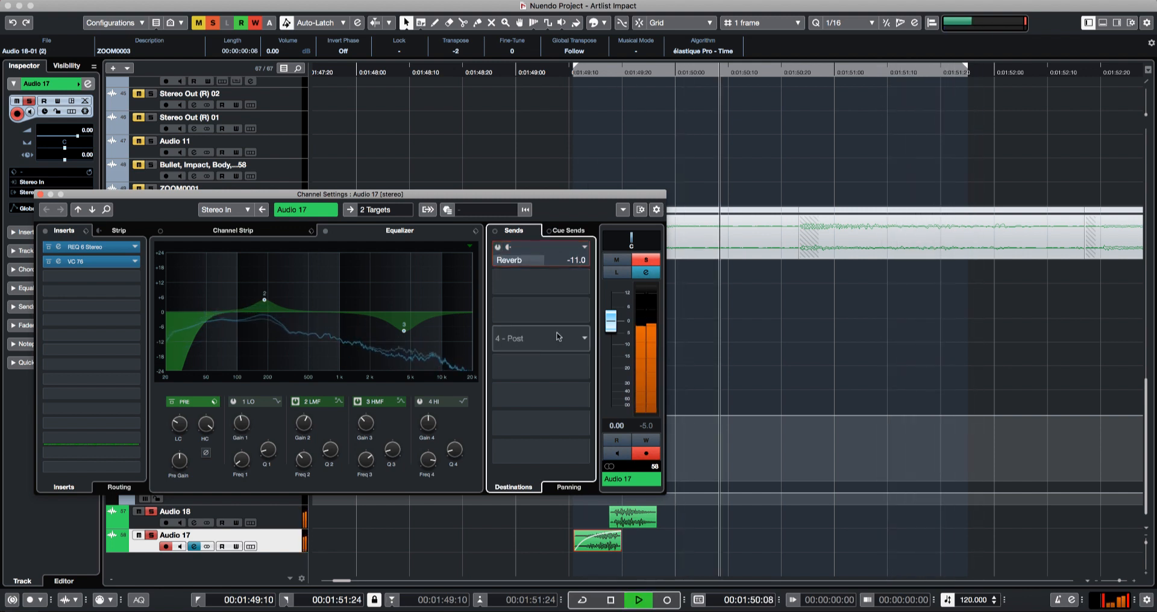
{"action": "key", "text": "space"}
{"action": "key", "text": "space"}
{"action": "left_click", "coordinate": [40, 194]}
{"action": "key", "text": "space"}
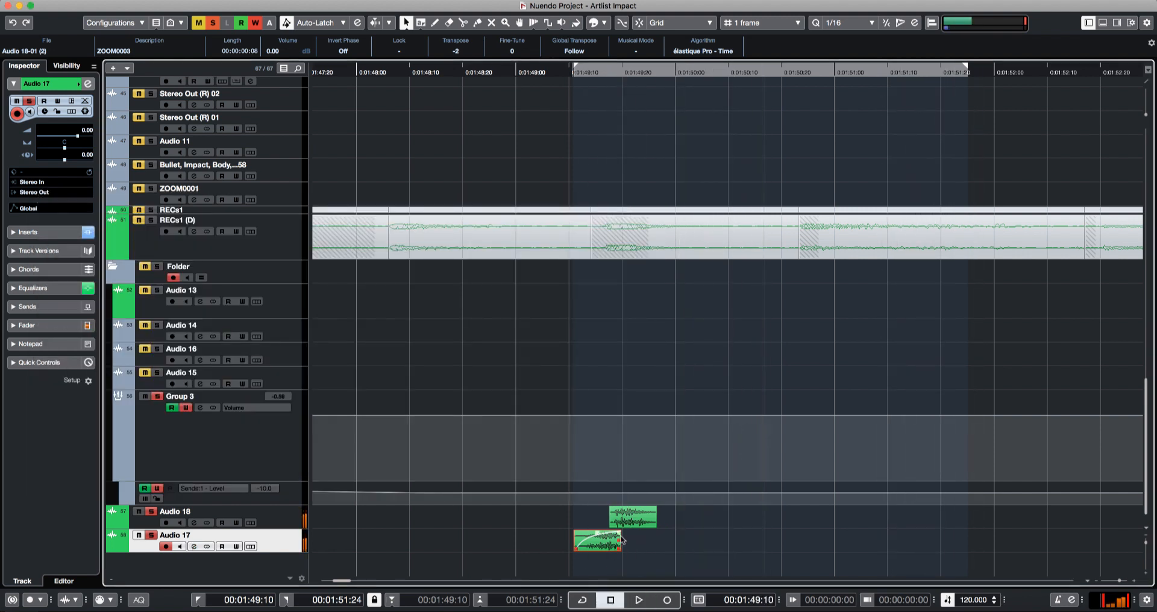
- Shorten the reversed clip's end slightly and lower its volume to -19.00 dB while auditioning it with the impact
{"action": "left_click_drag", "start_coordinate": [618, 548], "coordinate": [615, 547]}
{"action": "key", "text": "space"}
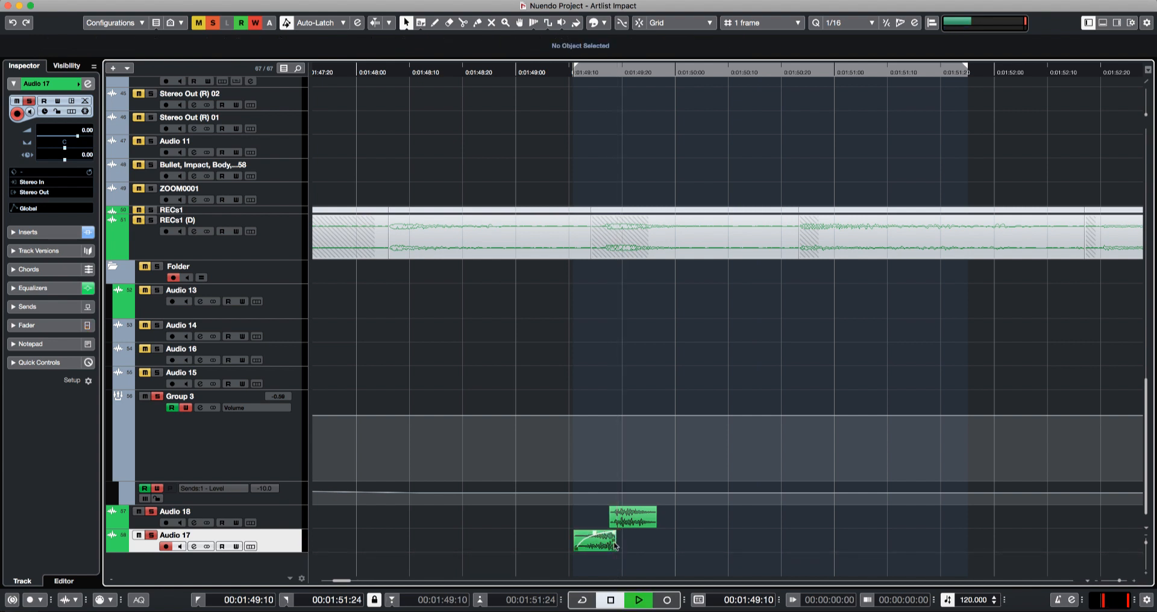
{"action": "scroll", "coordinate": [607, 544], "scroll_direction": "down", "scroll_amount": 13}
{"action": "key", "text": "space"}
{"action": "key", "text": "space"}
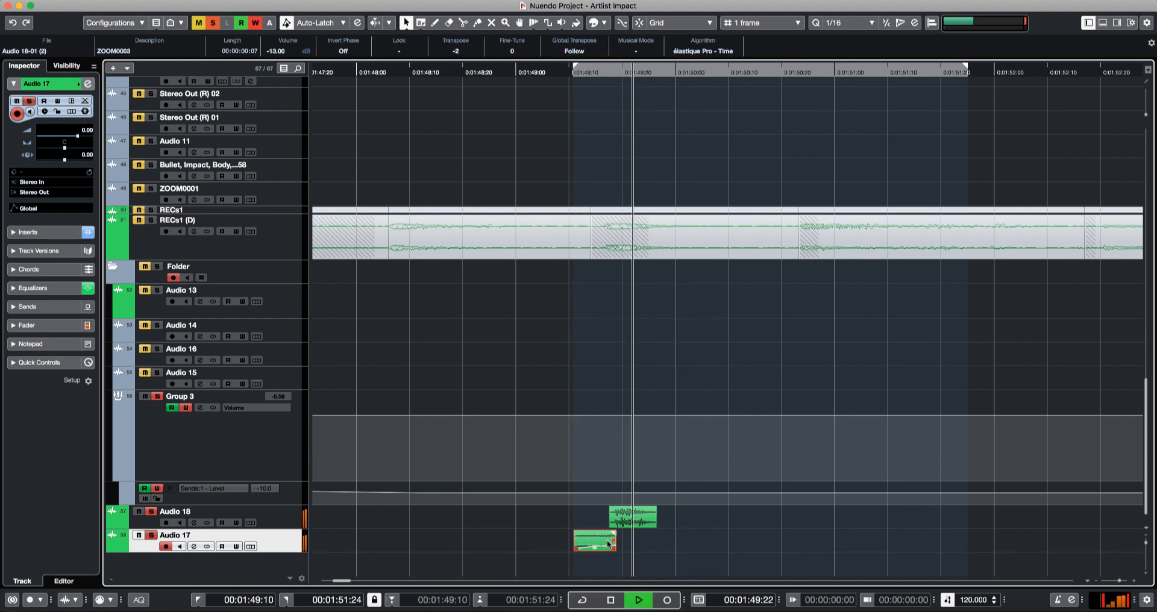
{"action": "scroll", "coordinate": [608, 544], "scroll_direction": "down", "scroll_amount": 4}
{"action": "key", "text": "space"}
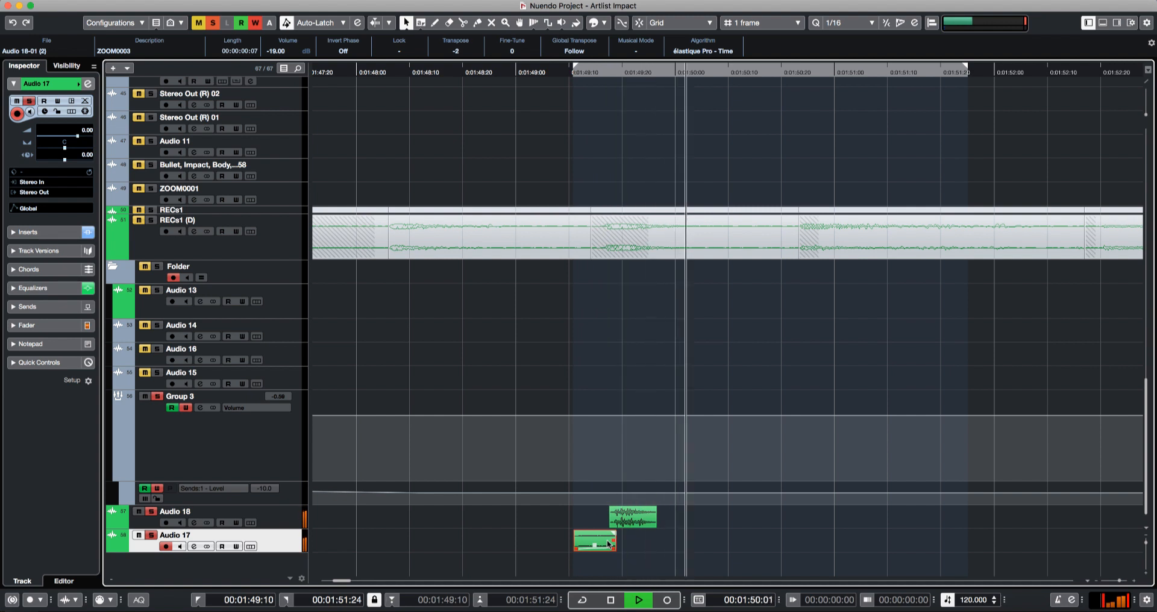
- Mute Audio 17, delete its reversed clip and audition the impact on its own
{"action": "key", "text": "space"}
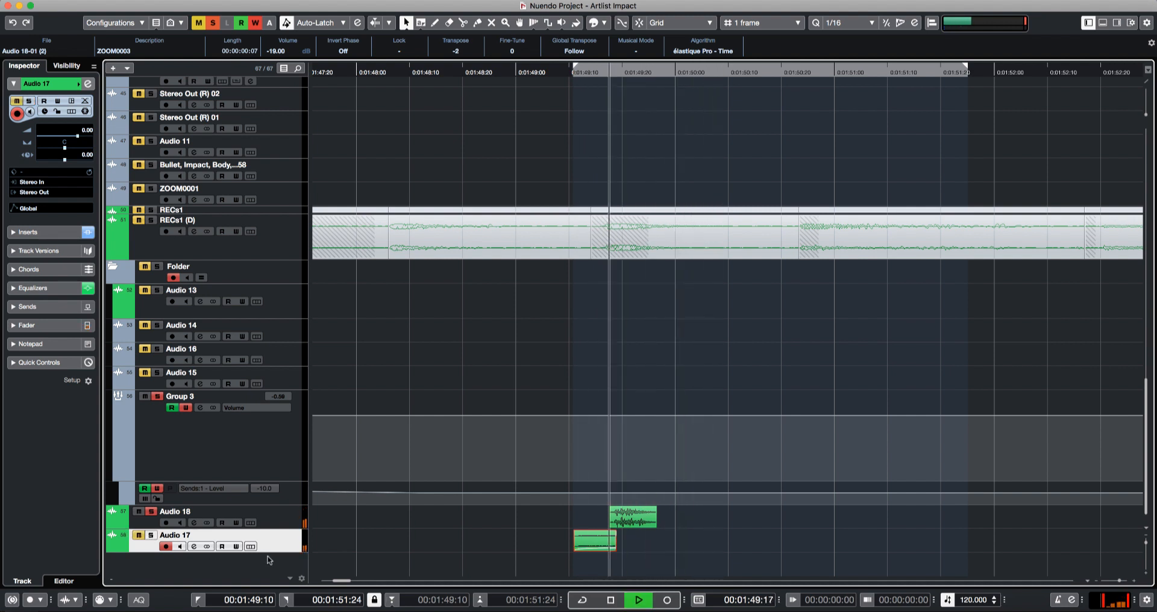
{"action": "left_click_drag", "start_coordinate": [700, 563], "coordinate": [560, 541]}
{"action": "key", "text": "Delete"}
{"action": "key", "text": "space"}
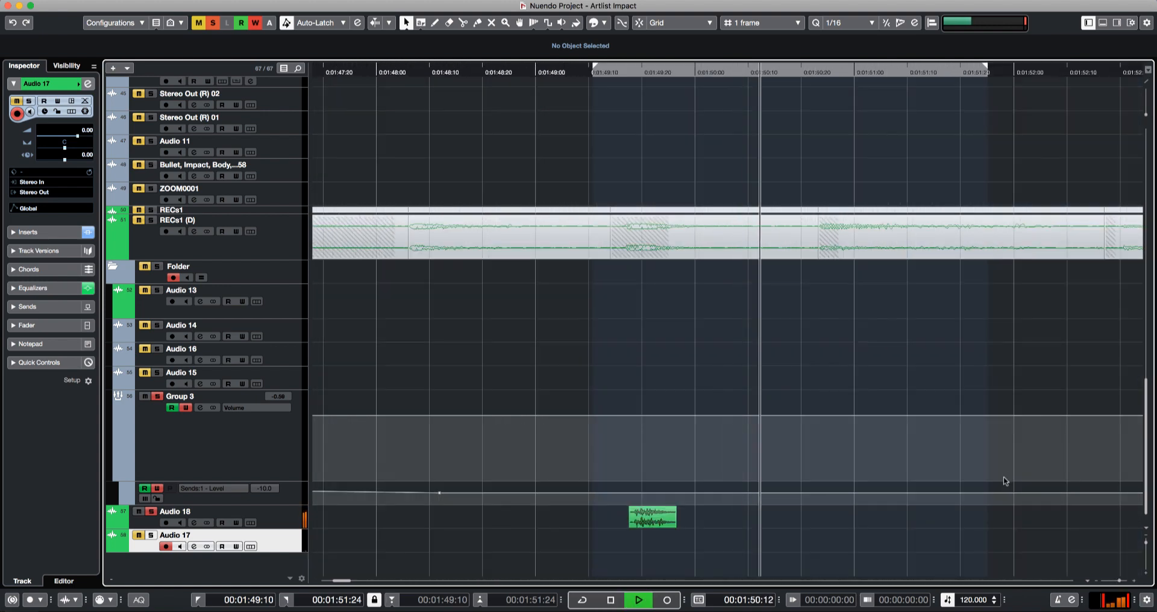
- Copy the ZOOM0003 clip on Audio 13 from around 00:01:42:18 to 00:01:49:17, aligned with the impact on Audio 18
{"action": "key", "text": "g"}
{"action": "key", "text": "space"}
{"action": "key", "text": "g"}
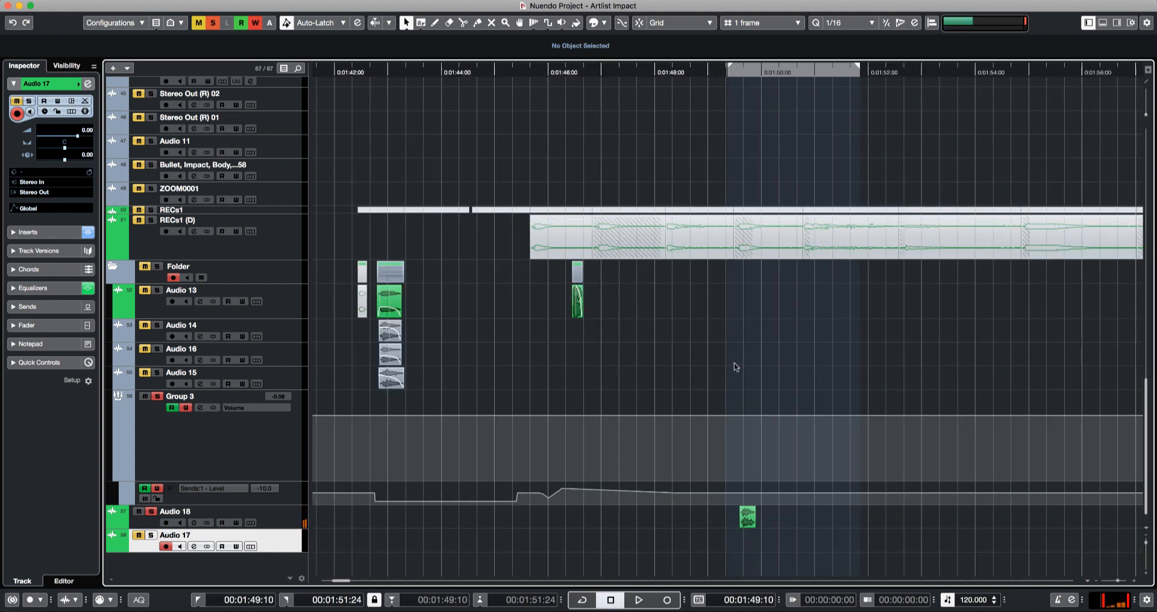
{"action": "key", "text": "g"}
{"action": "key", "text": "g"}
{"action": "key", "text": "h"}
{"action": "key", "text": "h"}
{"action": "left_click_drag", "start_coordinate": [389, 301], "coordinate": [751, 301]}
- Audition the copied Audio 13 hit at 00:01:49:17 and the original hit from 00:01:42:18 to compare them
{"action": "key", "text": "space"}
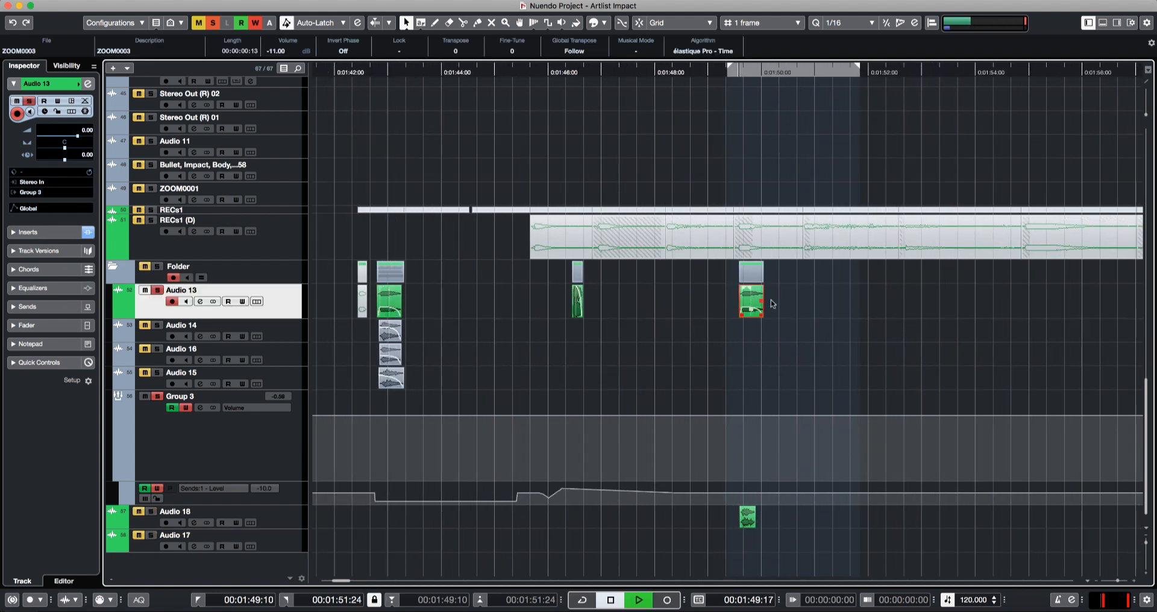
{"action": "key", "text": "space"}
{"action": "key", "text": "space"}
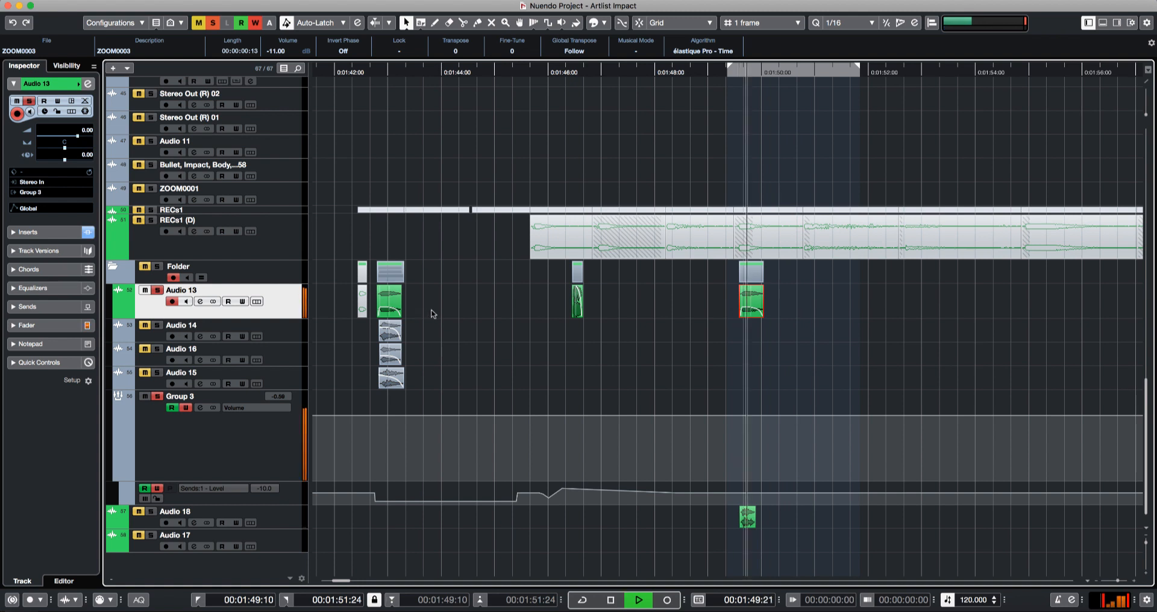
{"action": "key", "text": "space"}
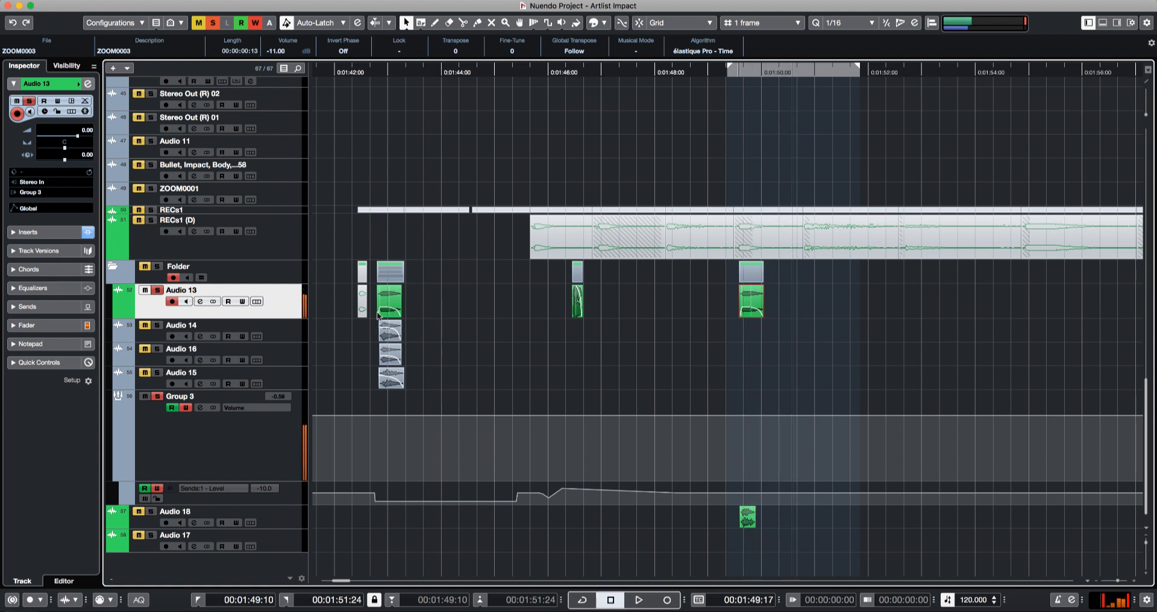
{"action": "left_click", "coordinate": [368, 347]}
{"action": "key", "text": "space"}
{"action": "key", "text": "space"}
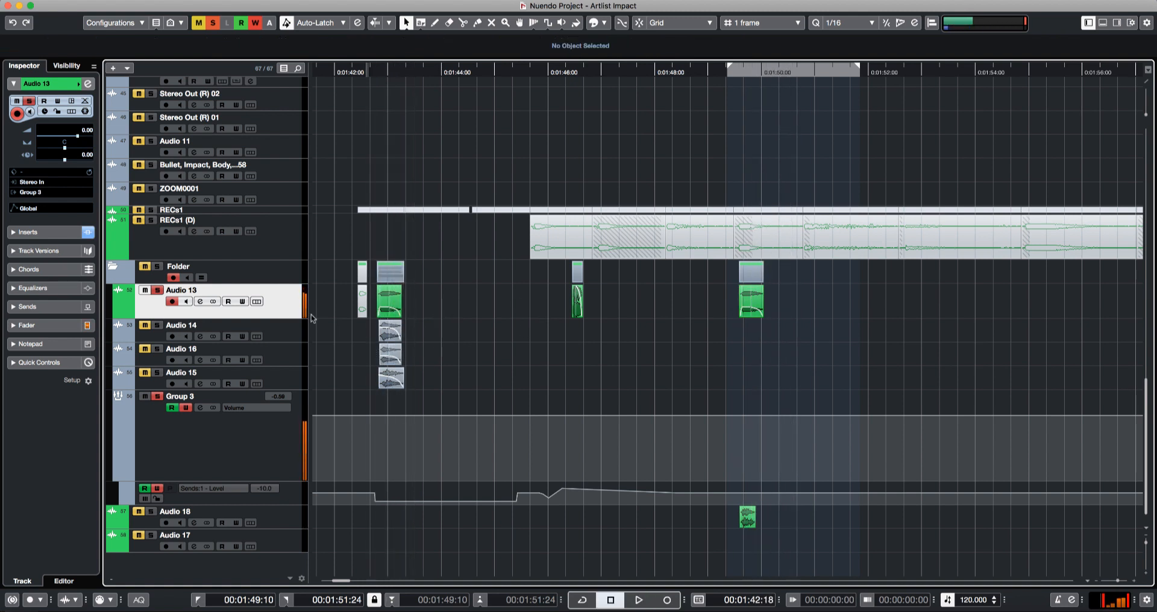
{"action": "key", "text": "space"}
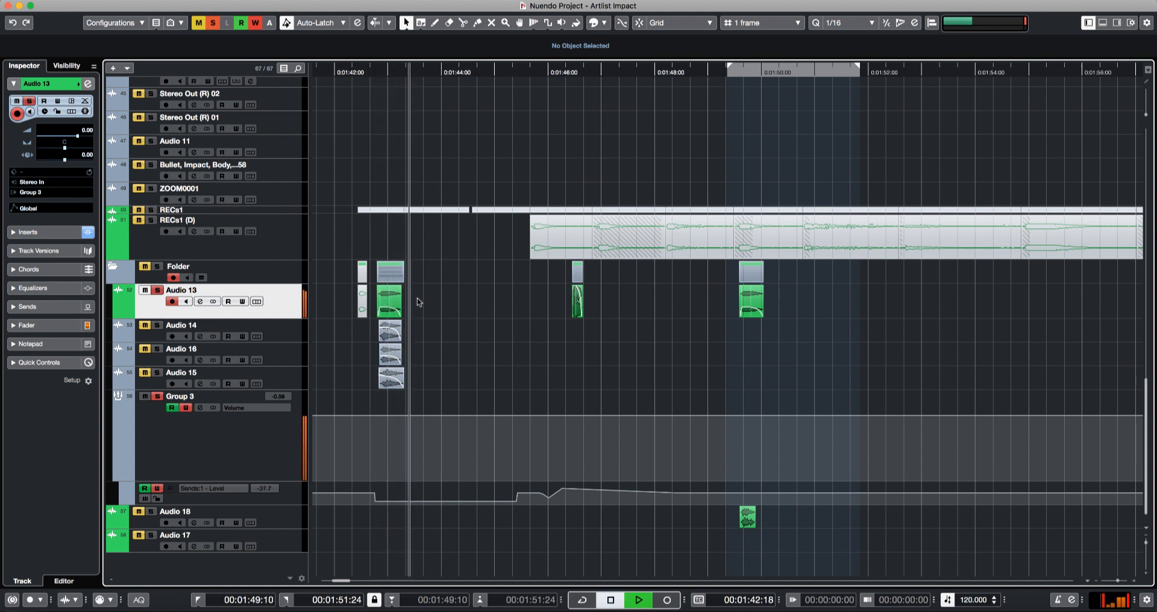
- Set the stretch algorithm of Audio 13's original ZOOM0003 clip to élastique efficient - Tape, auditioning it for comparison
{"action": "left_click", "coordinate": [392, 304]}
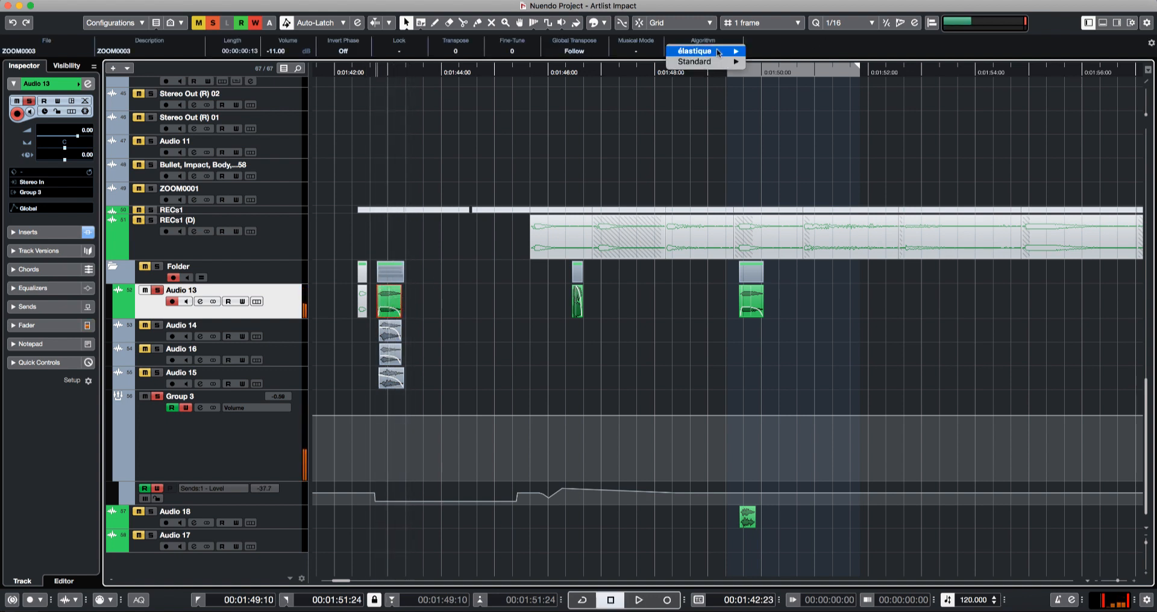
{"action": "mouse_move", "coordinate": [718, 53]}
{"action": "left_click", "coordinate": [784, 102]}
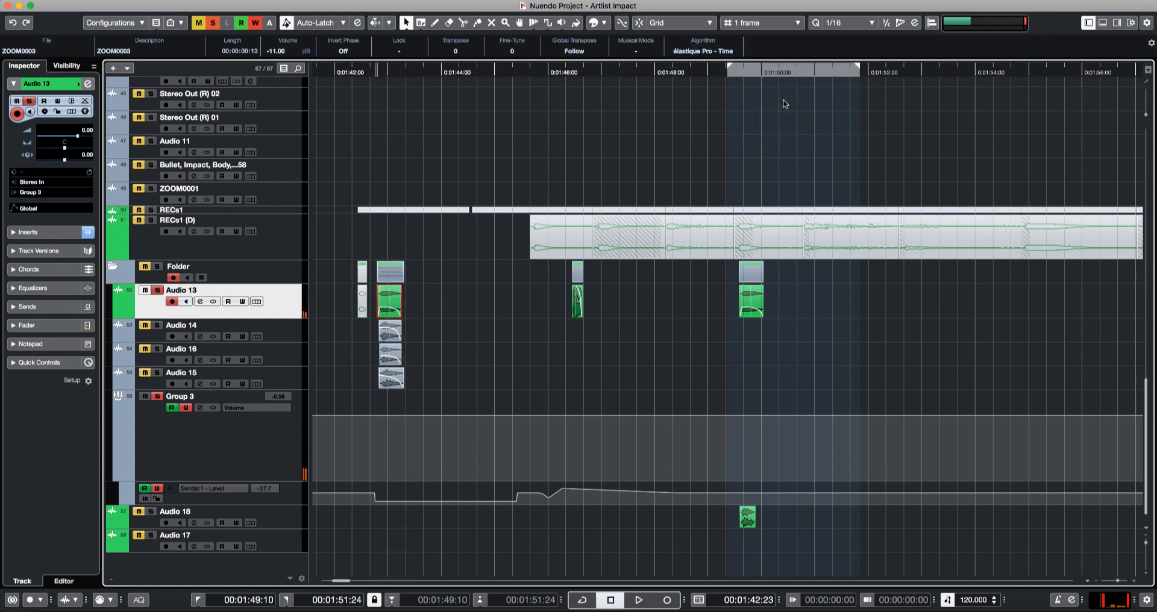
{"action": "key", "text": "space"}
{"action": "left_click", "coordinate": [704, 51]}
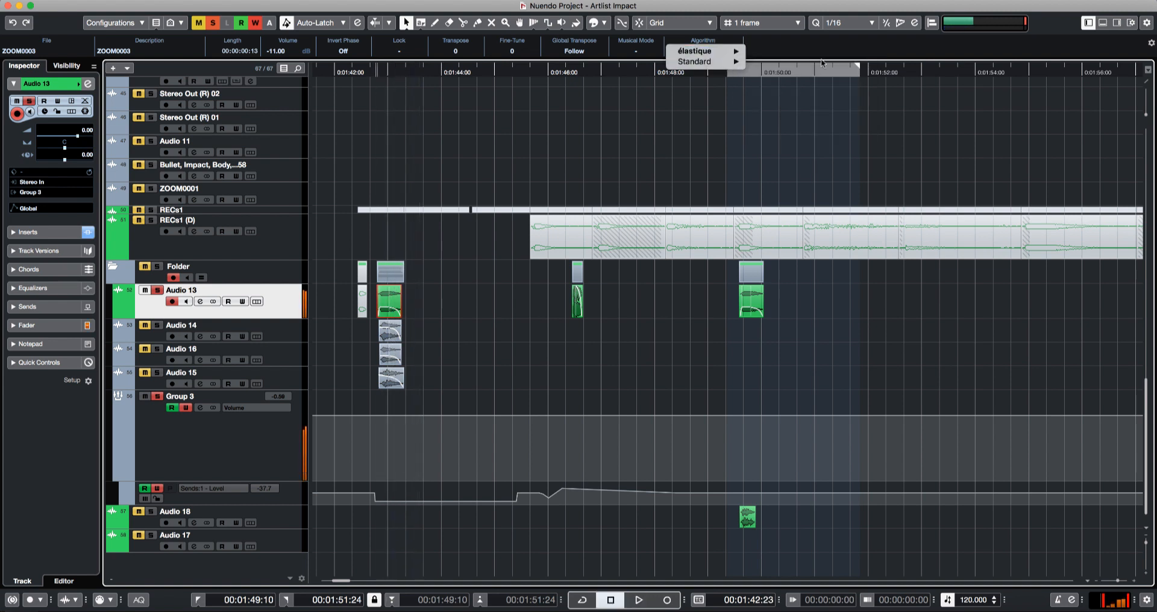
{"action": "mouse_move", "coordinate": [699, 51]}
{"action": "left_click", "coordinate": [775, 137]}
{"action": "key", "text": "space"}
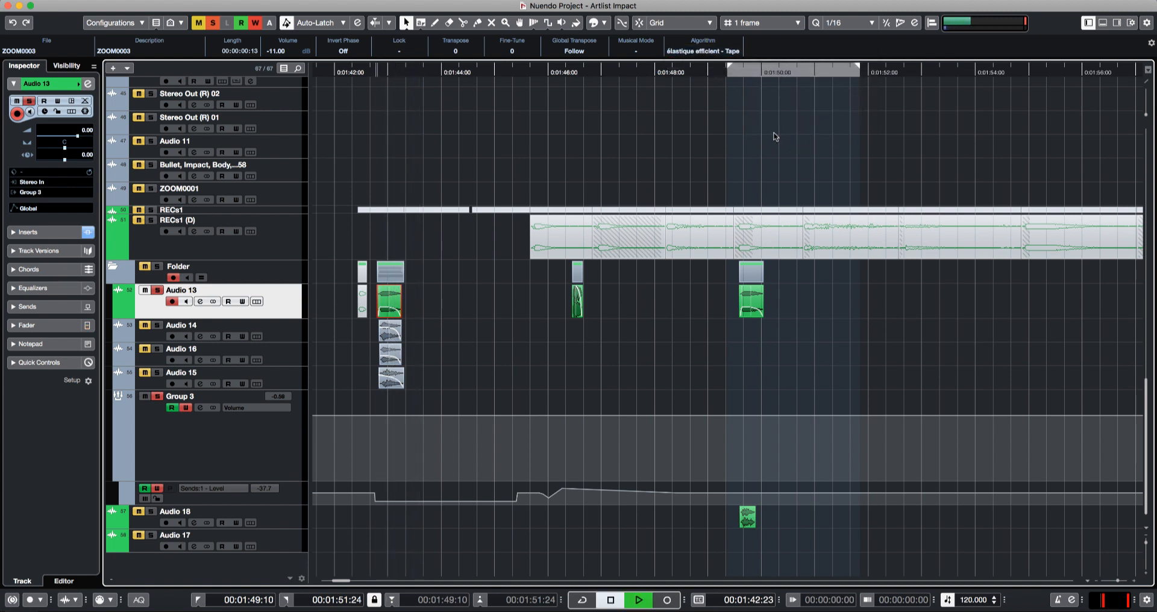
{"action": "key", "text": "space"}
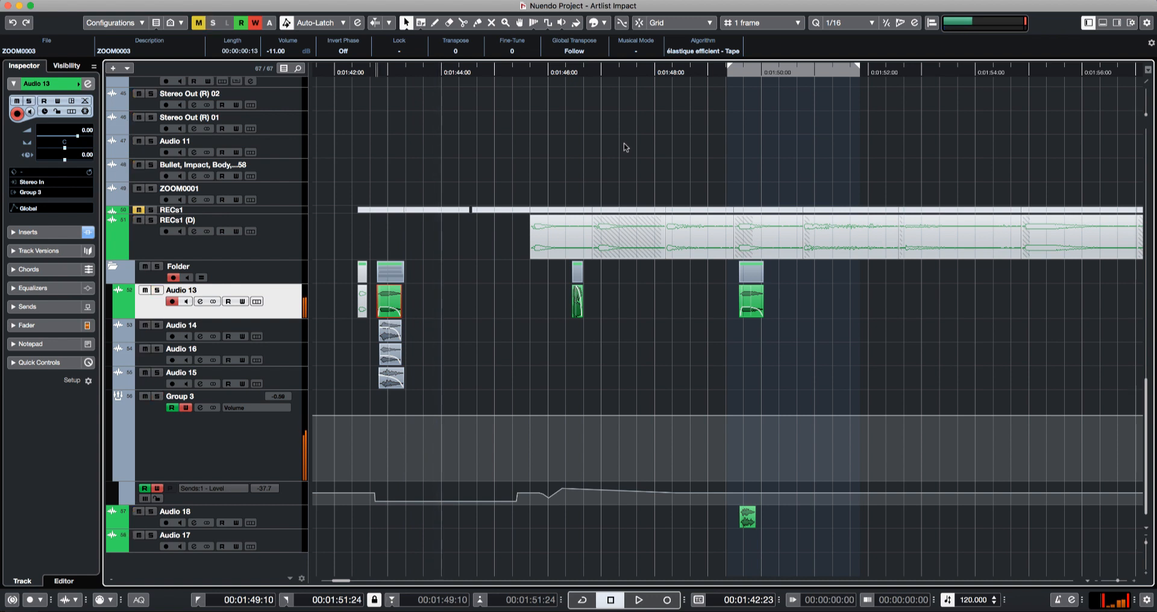
- Audition the Audio 13 hits against each other and delete the copied clip at 00:01:49:17
{"action": "key", "text": "space"}
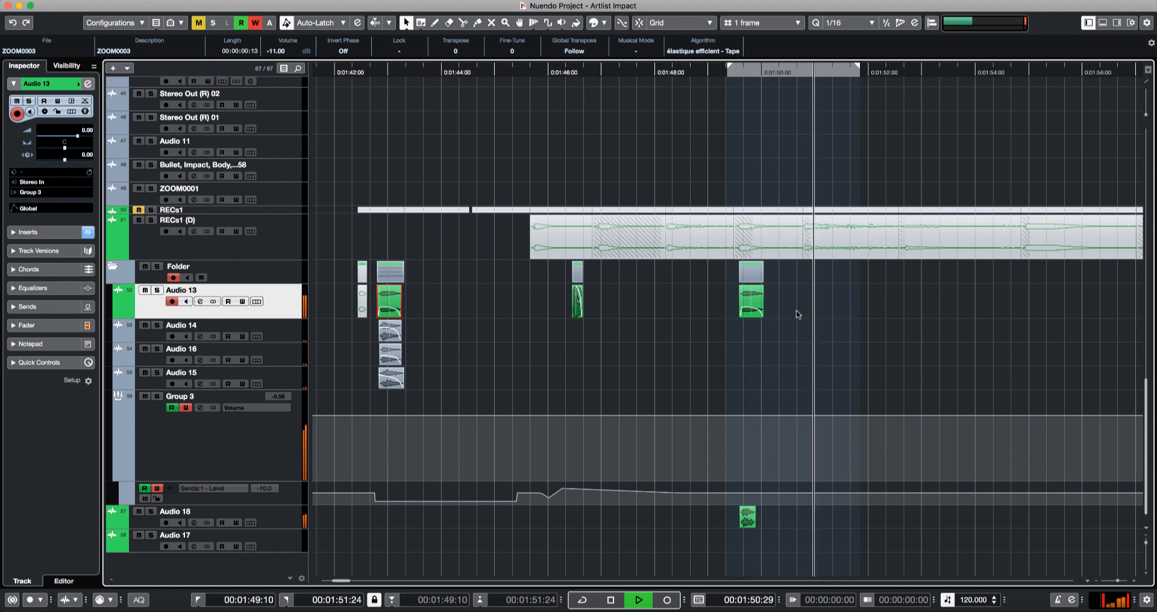
{"action": "key", "text": "space"}
{"action": "key", "text": "space"}
{"action": "left_click", "coordinate": [751, 315]}
{"action": "key", "text": "Delete"}
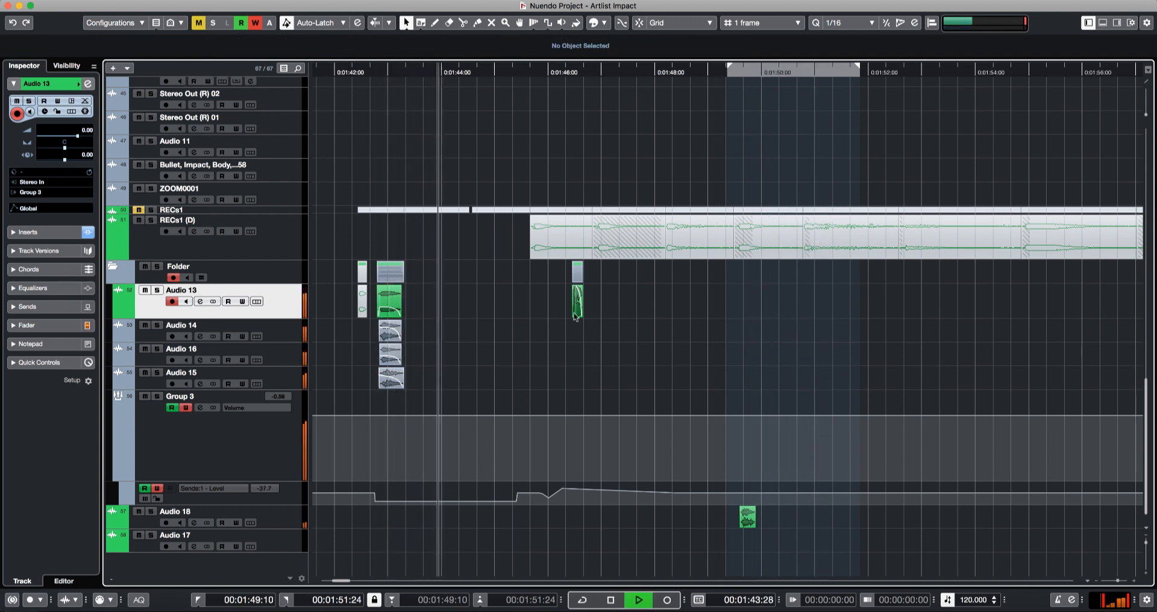
{"action": "key", "text": "space"}
- Set the stretch algorithm of Audio 13's original ZOOM0003 clip to élastique Pro - Tape and audition it
{"action": "left_click", "coordinate": [392, 307]}
{"action": "left_click", "coordinate": [681, 52]}
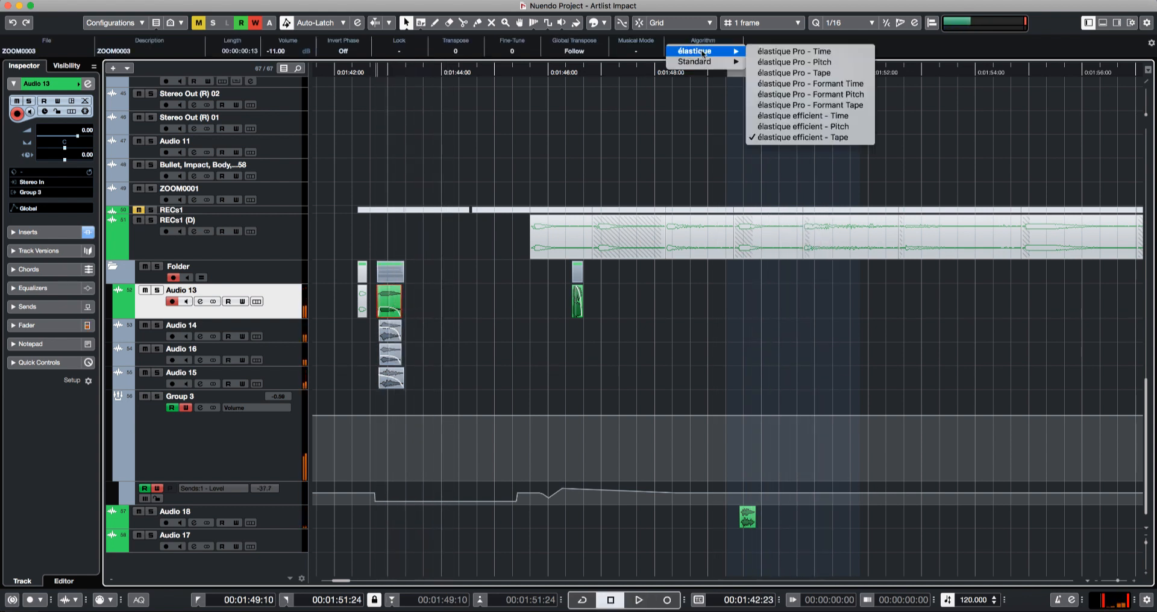
{"action": "left_click", "coordinate": [782, 73]}
{"action": "key", "text": "space"}
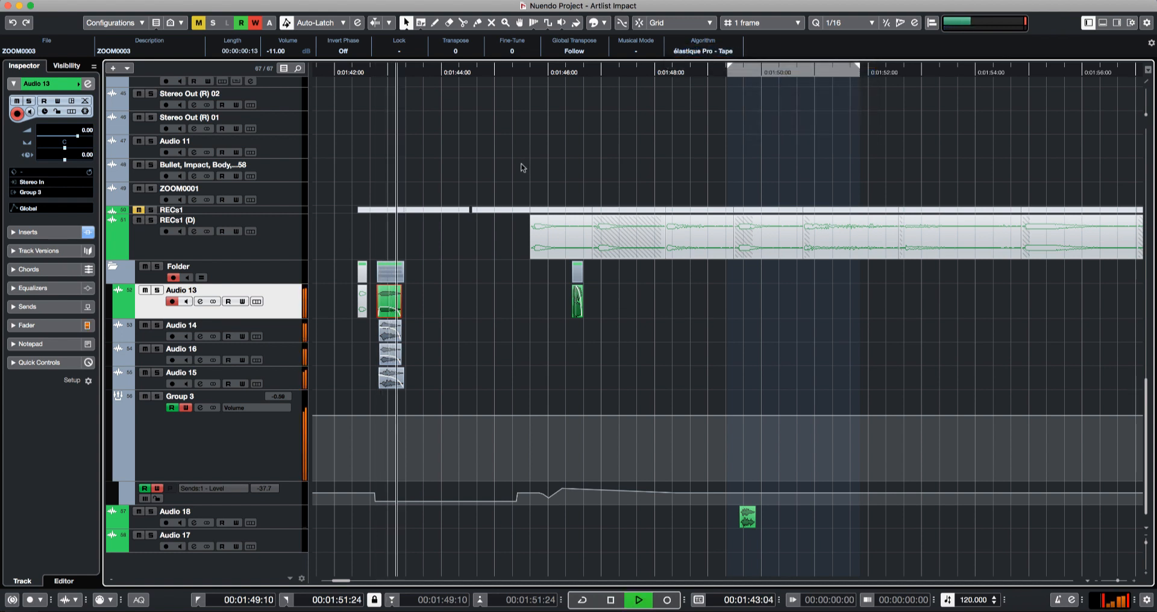
{"action": "key", "text": "space"}
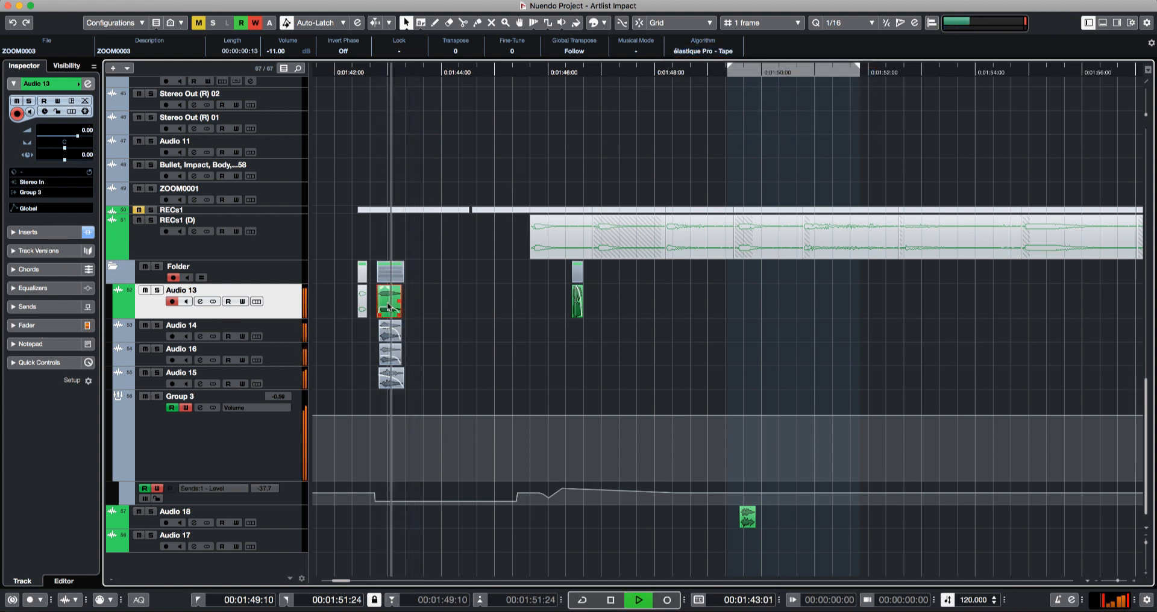
{"action": "key", "text": "space"}
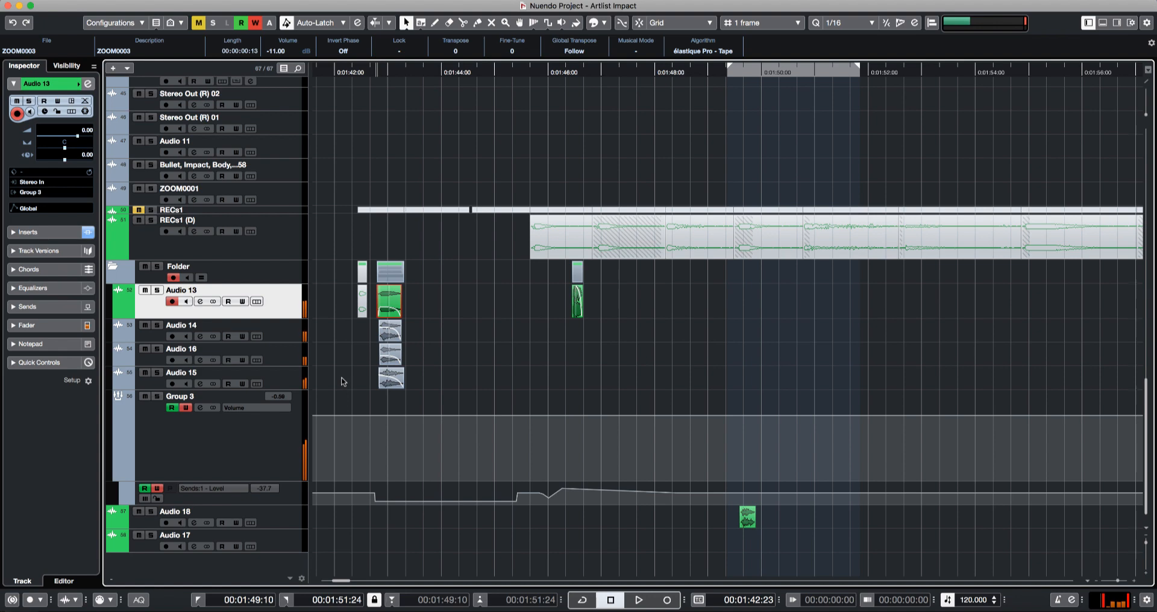
- Audition the short Audio 13 hit located shortly after 00:01:46:00
{"action": "left_click", "coordinate": [365, 373]}
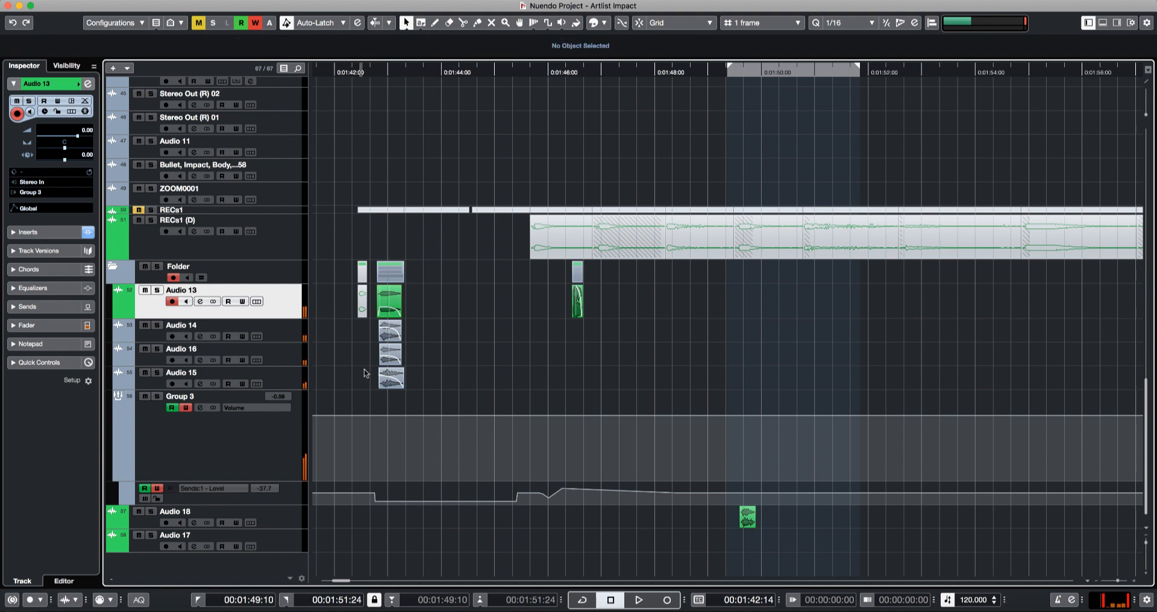
{"action": "left_click", "coordinate": [568, 330]}
{"action": "key", "text": "space"}
{"action": "key", "text": "g"}
{"action": "key", "text": "h"}
{"action": "key", "text": "h"}
{"action": "key", "text": "h"}
{"action": "key", "text": "h"}
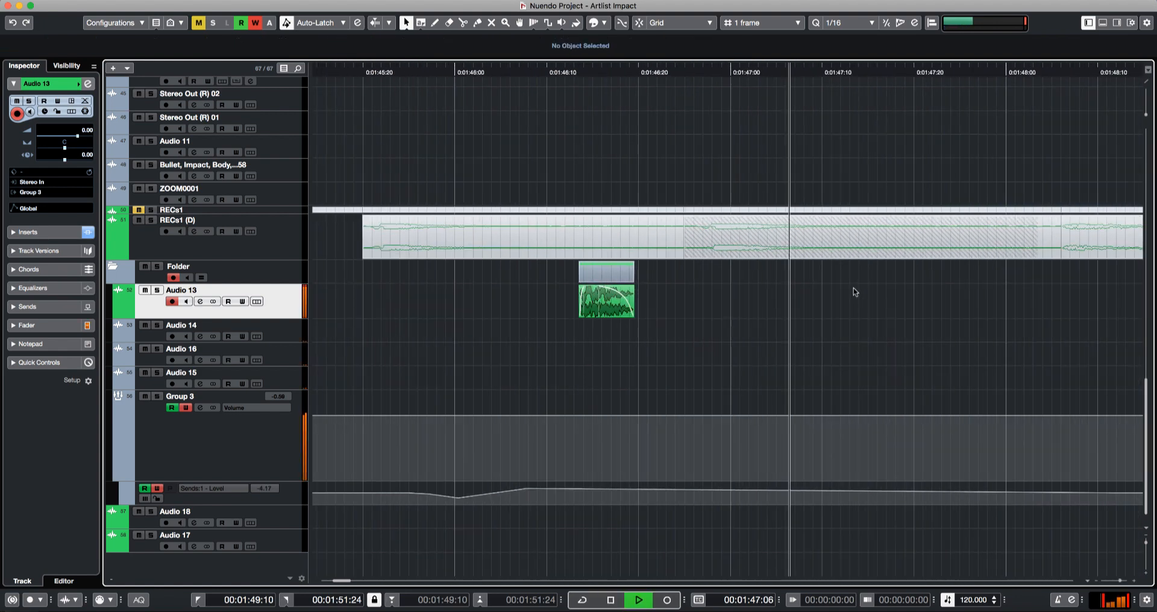
{"action": "key", "text": "g"}
{"action": "key", "text": "g"}
{"action": "key", "text": "g"}
{"action": "key", "text": "g"}
{"action": "key", "text": "g"}
{"action": "key", "text": "space"}
- Audition the Audio 18 impact from around 00:01:49:11
{"action": "left_click", "coordinate": [774, 325]}
{"action": "key", "text": "space"}
{"action": "key", "text": "g"}
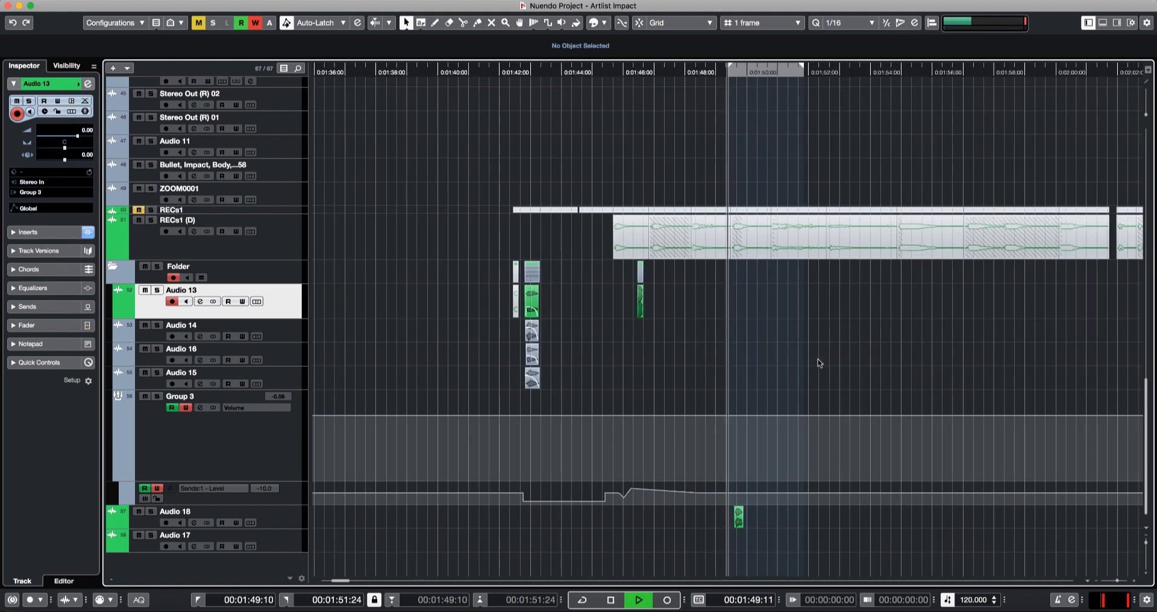
{"action": "key", "text": "h"}
{"action": "key", "text": "h"}
{"action": "key", "text": "h"}
{"action": "key", "text": "space"}
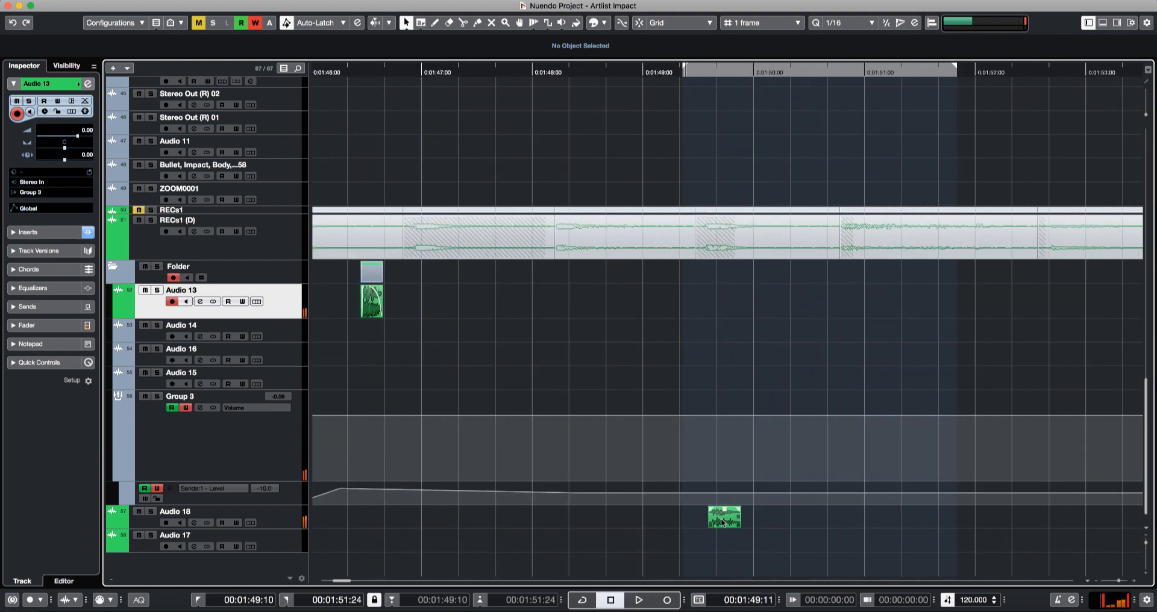
- Set the locator range from the start of the Audio 18 clip at 00:01:49:17 to 00:01:52:17 and play it
{"action": "left_click", "coordinate": [723, 520]}
{"action": "key", "text": "p"}
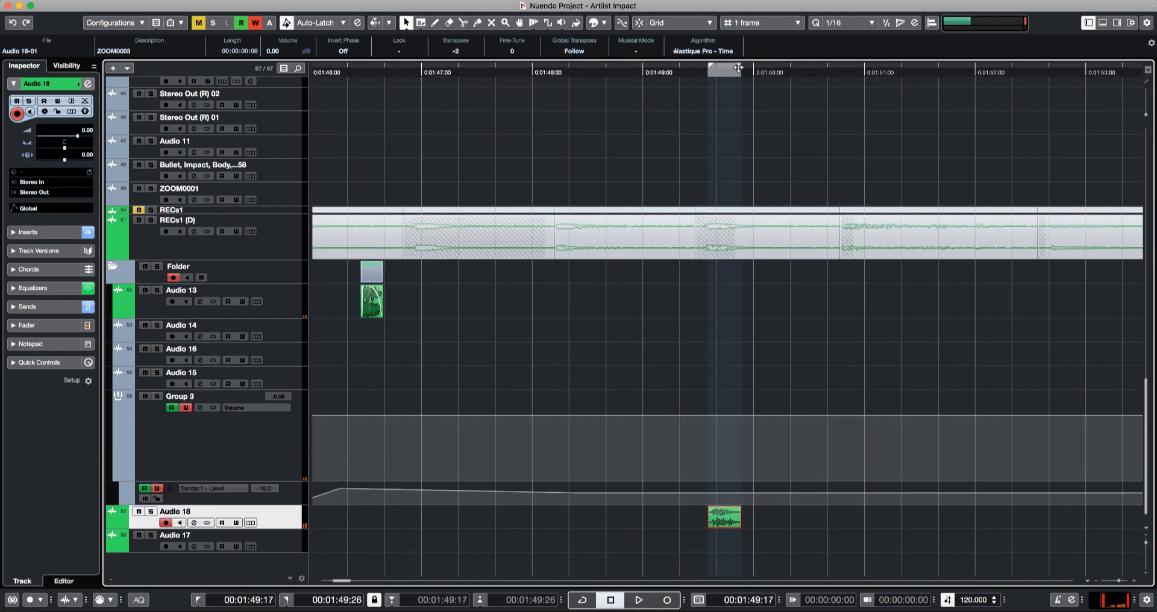
{"action": "left_click_drag", "start_coordinate": [741, 66], "coordinate": [1040, 92]}
{"action": "key", "text": "space"}
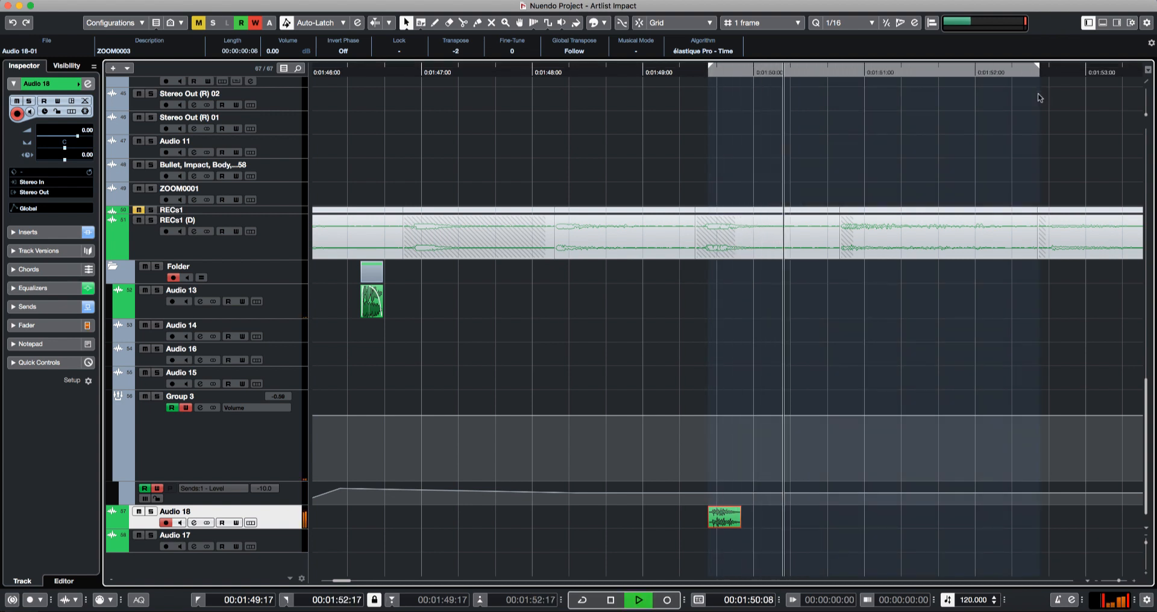
{"action": "key", "text": "g"}
{"action": "key", "text": "g"}
{"action": "key", "text": "space"}
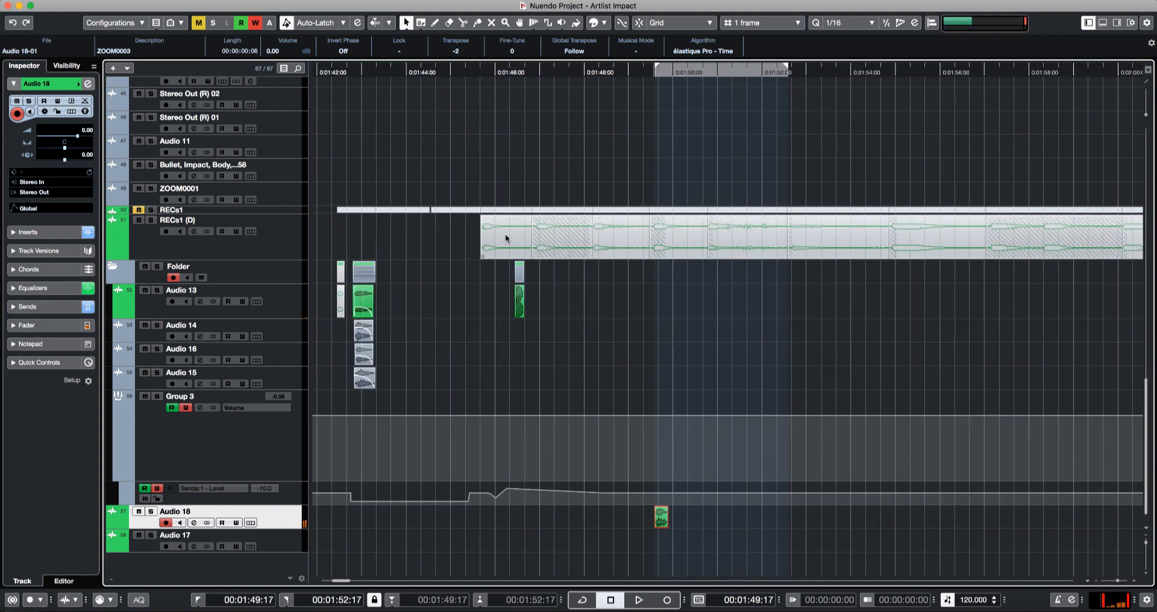
- Add a cycle marker on the Markers track spanning 00:01:49:17 to 00:01:52:17
{"action": "scroll", "coordinate": [753, 329], "scroll_direction": "up", "scroll_amount": 20}
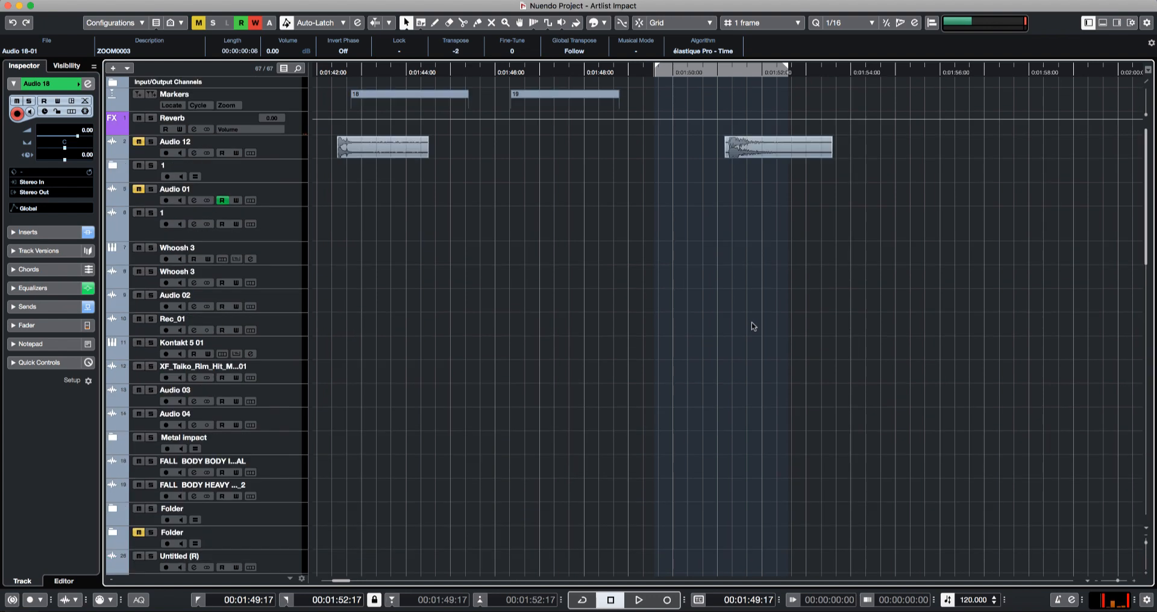
{"action": "scroll", "coordinate": [753, 327], "scroll_direction": "down", "scroll_amount": 20}
{"action": "scroll", "coordinate": [754, 324], "scroll_direction": "up", "scroll_amount": 20}
{"action": "key", "text": "ctrl+Insert"}
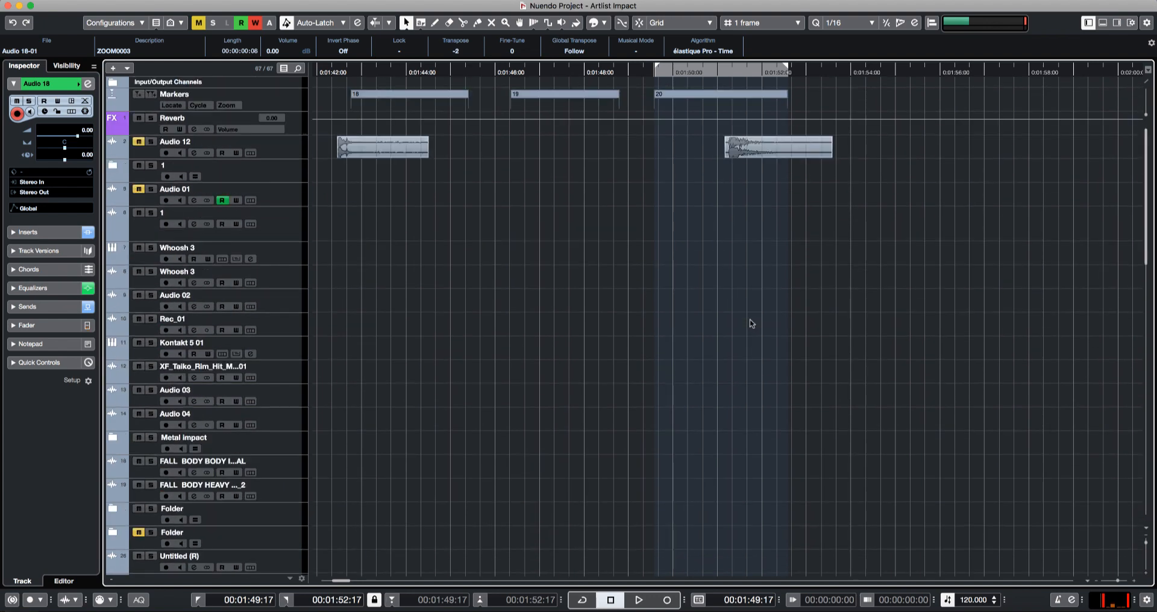
{"action": "scroll", "coordinate": [747, 332], "scroll_direction": "down", "scroll_amount": 20}
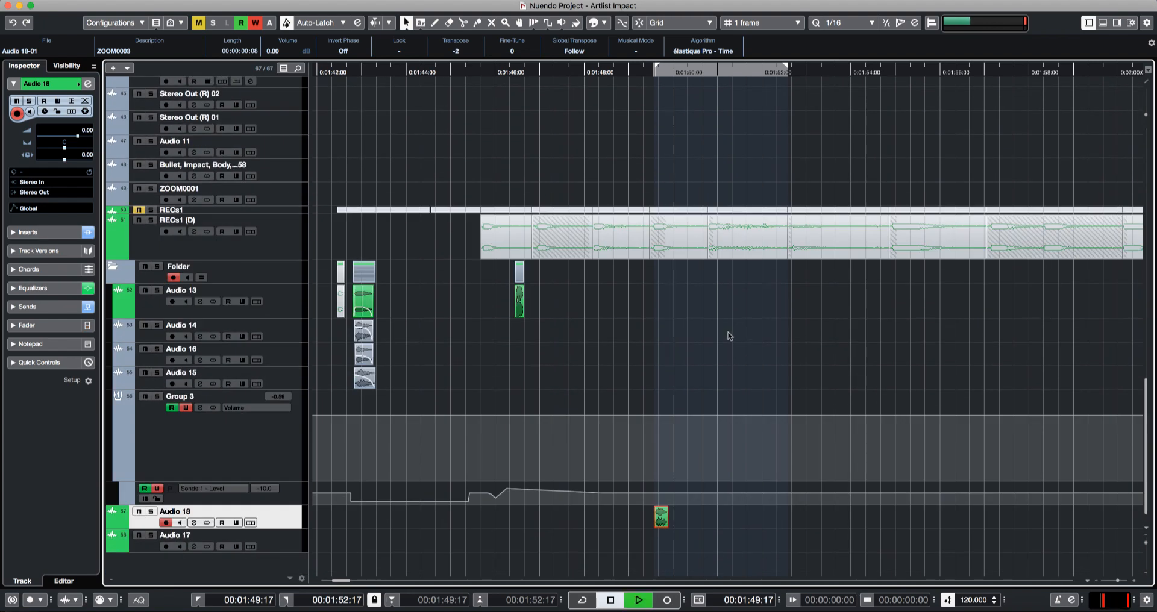
- Copy a ZOOM0004 hit from RECs1 (D) onto a new audio track at about 00:01:53:19 and audition it
{"action": "key", "text": "space"}
{"action": "left_click_drag", "start_coordinate": [508, 242], "coordinate": [863, 566]}
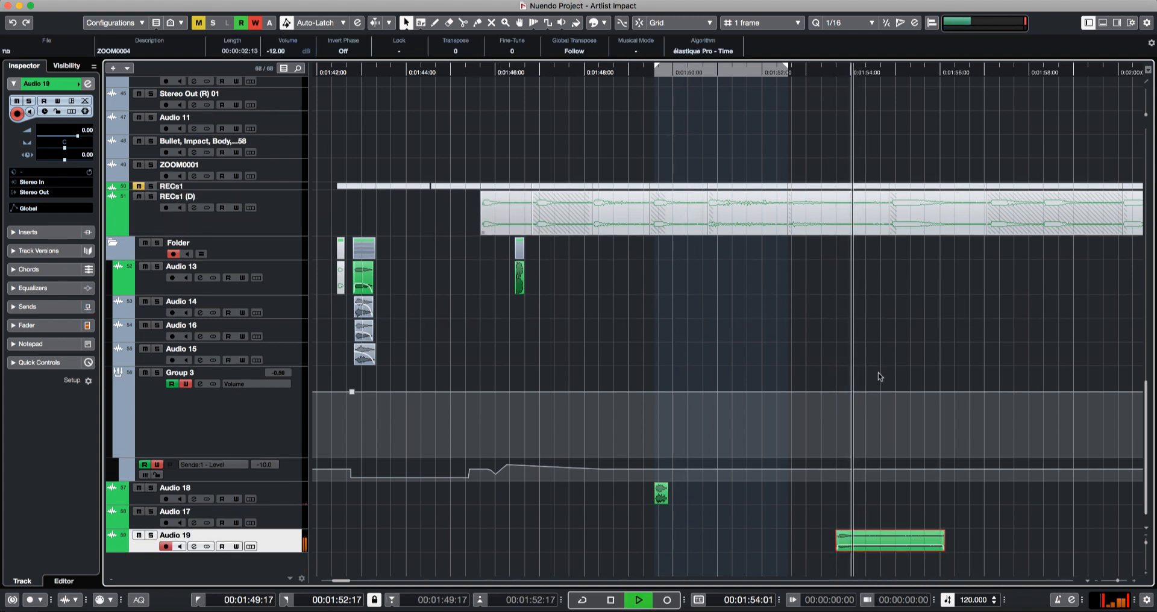
{"action": "key", "text": "space"}
{"action": "key", "text": "g"}
{"action": "key", "text": "h"}
{"action": "key", "text": "h"}
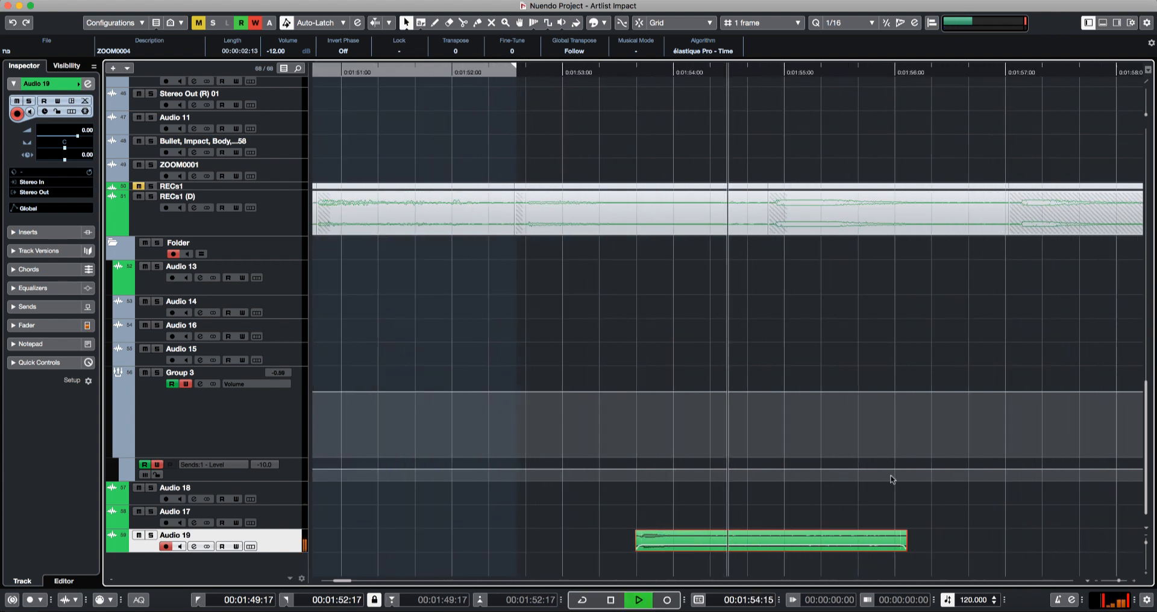
{"action": "key", "text": "space"}
- Trim the Audio 19 clip to 11 frames starting at 00:01:53:21 and set its volume to -3.00, auditioning the result
{"action": "left_click", "coordinate": [694, 541], "text": "alt+super"}
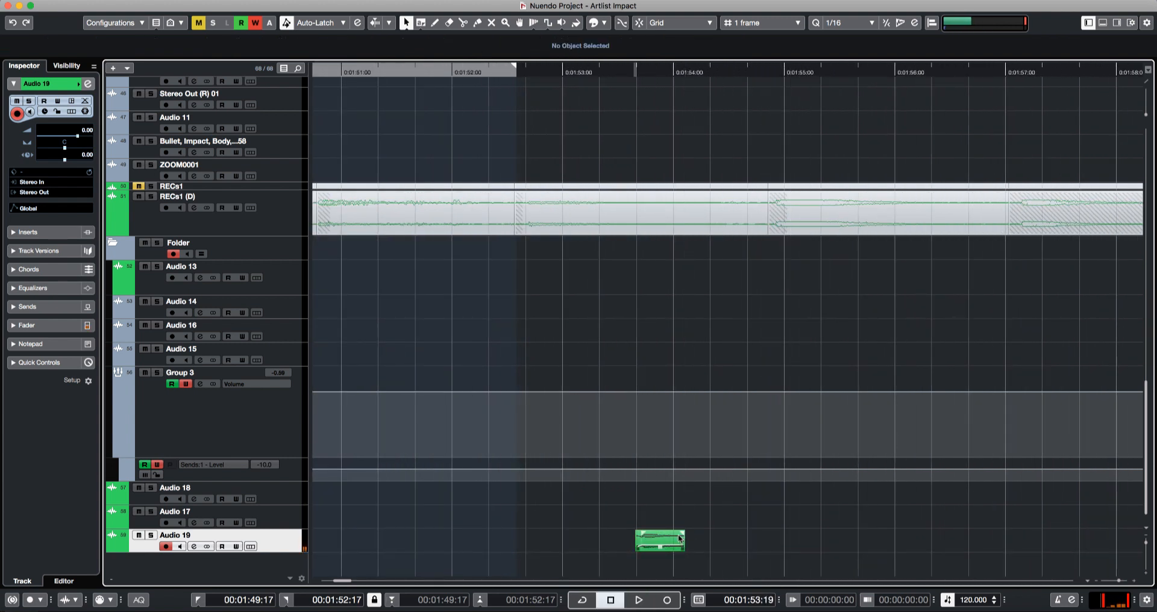
{"action": "key", "text": "space"}
{"action": "mouse_move", "coordinate": [661, 547]}
{"action": "left_mouse_down"}
{"action": "mouse_move", "coordinate": [660, 537]}
{"action": "mouse_move", "coordinate": [641, 547]}
{"action": "left_mouse_up"}
{"action": "key", "text": "space"}
{"action": "key", "text": "space"}
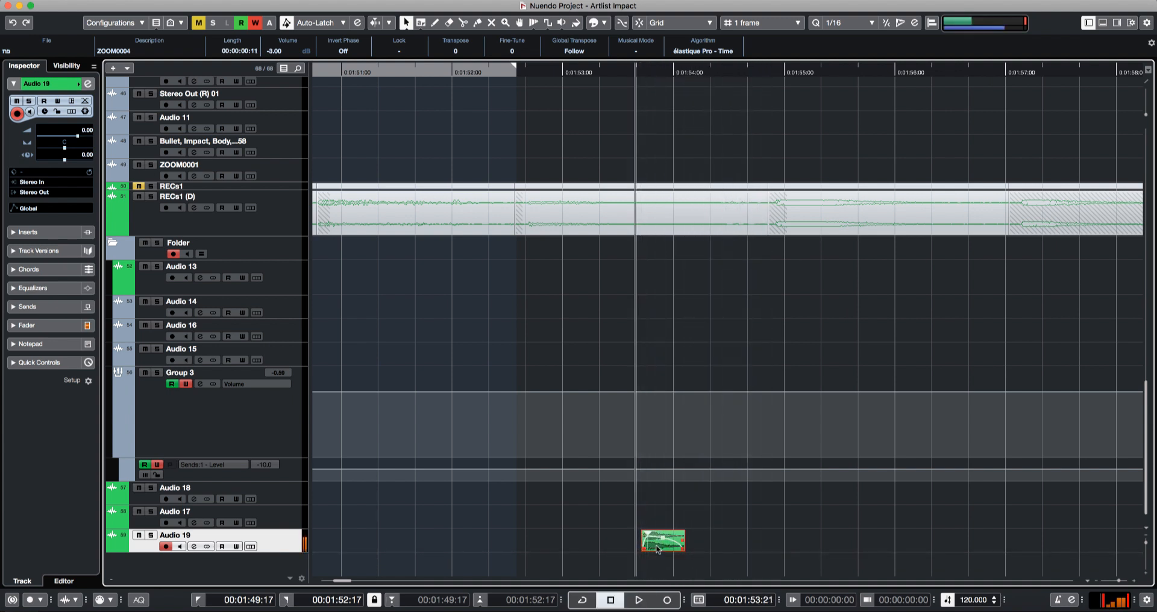
{"action": "key", "text": "space"}
- Try time-stretching the Audio 19 clip to 28 frames and audition it
{"action": "key", "text": "1"}
{"action": "key", "text": "1"}
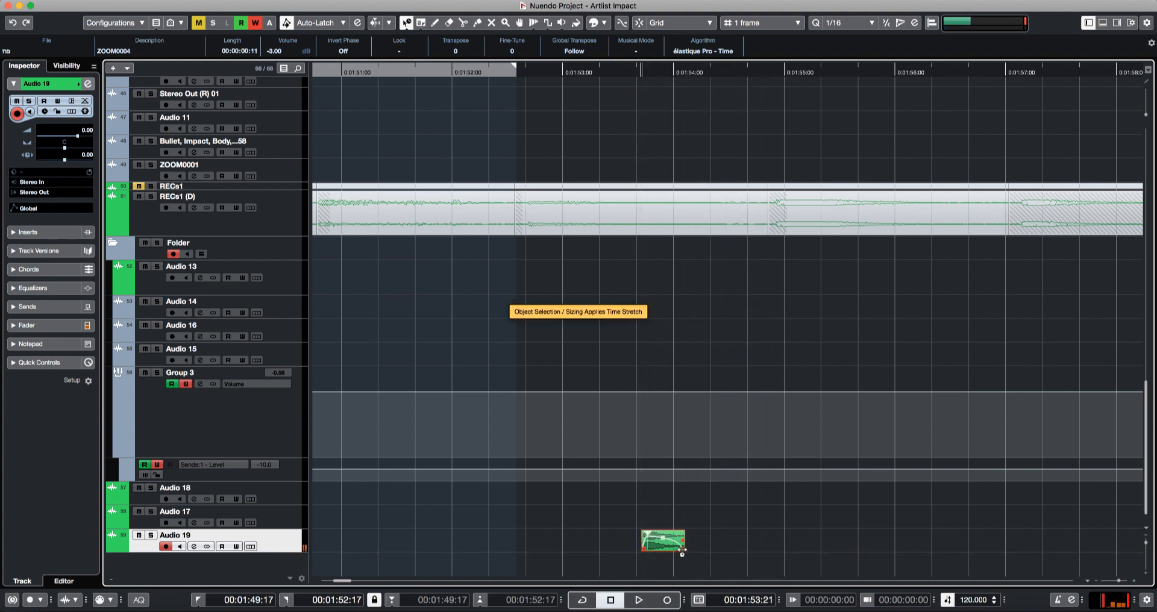
{"action": "key", "text": "space"}
{"action": "left_click_drag", "start_coordinate": [685, 550], "coordinate": [737, 551]}
{"action": "key", "text": "space"}
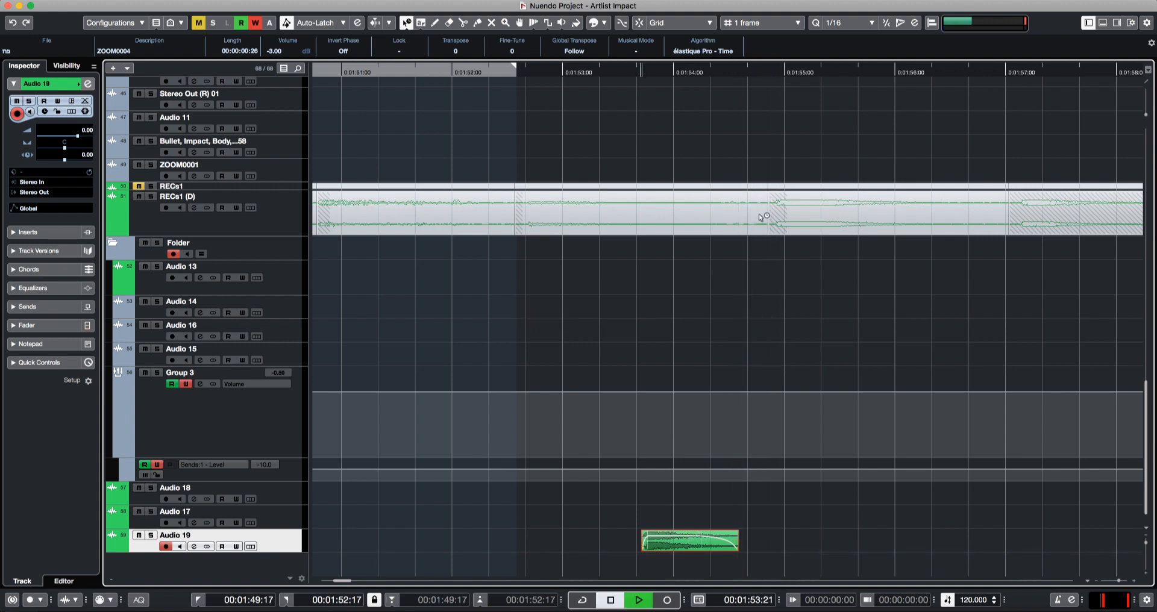
{"action": "key", "text": "space"}
{"action": "key", "text": "space"}
- Try élastique Pro - Formant Tape on the stretched Audio 19 clip, then undo the stretch and restore normal sizing
{"action": "left_click", "coordinate": [731, 52]}
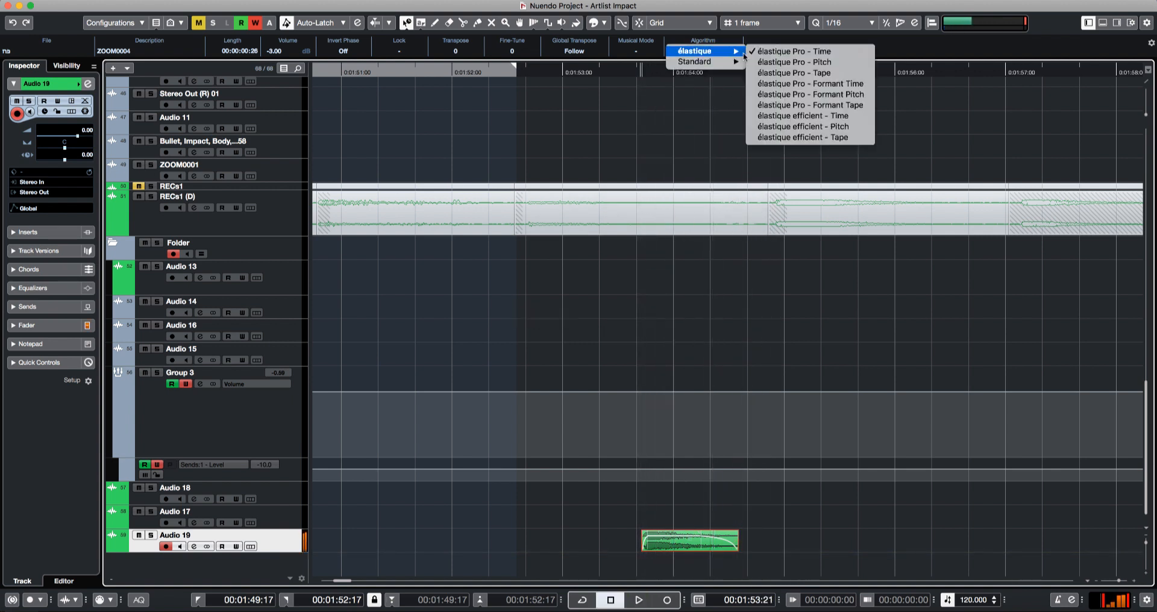
{"action": "left_click", "coordinate": [812, 106]}
{"action": "key", "text": "space"}
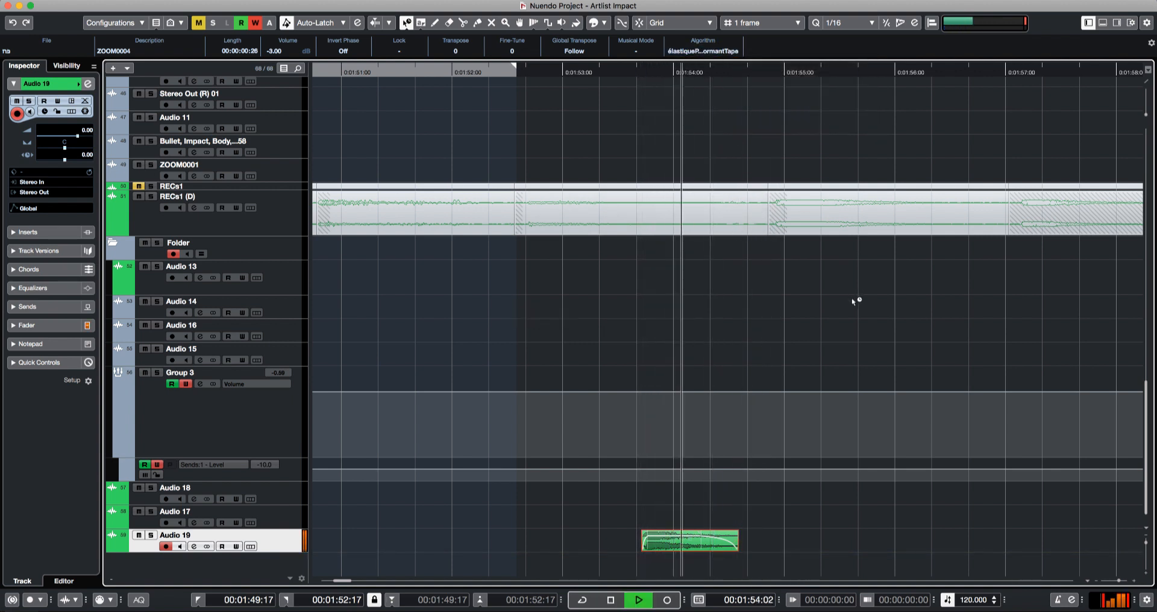
{"action": "key", "text": "space"}
{"action": "key", "text": "super+z"}
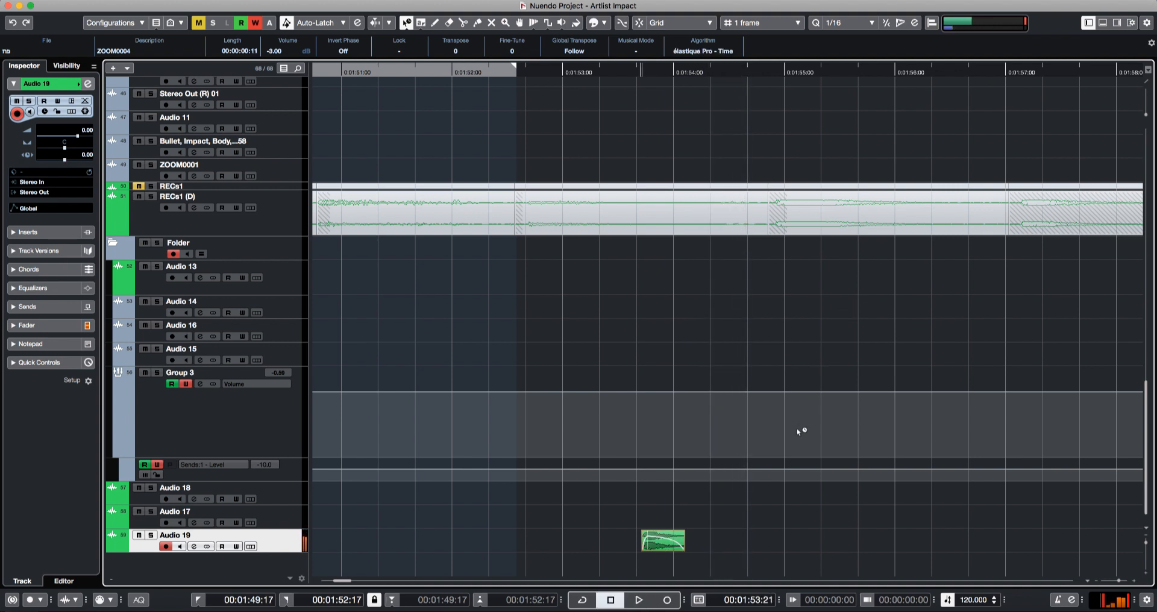
{"action": "left_click", "coordinate": [706, 51]}
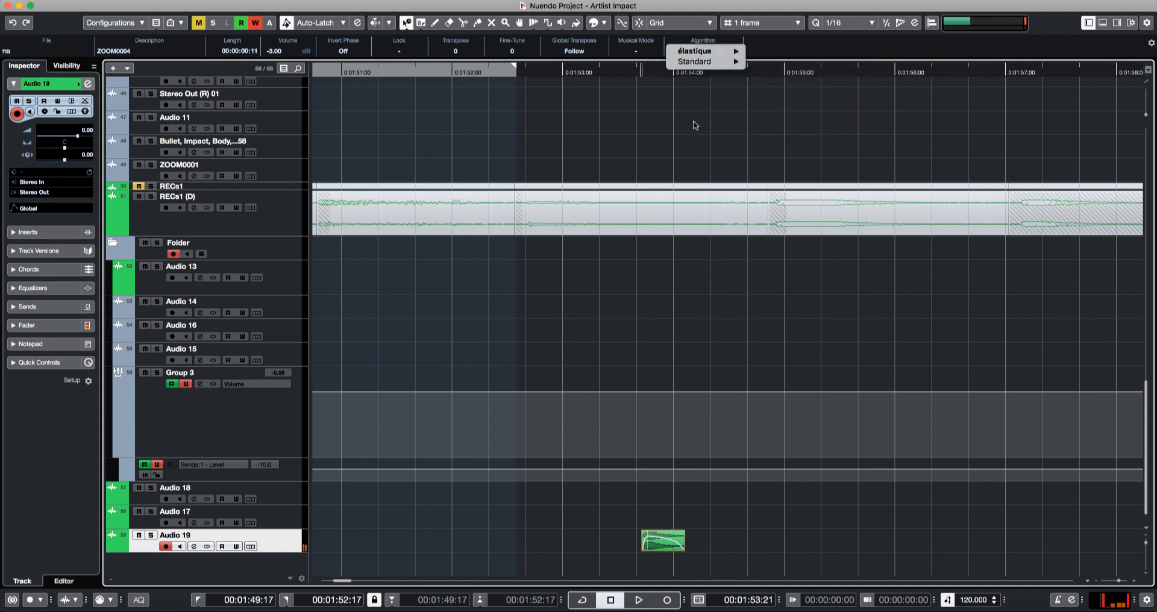
{"action": "left_click", "coordinate": [694, 136]}
{"action": "key", "text": "1"}
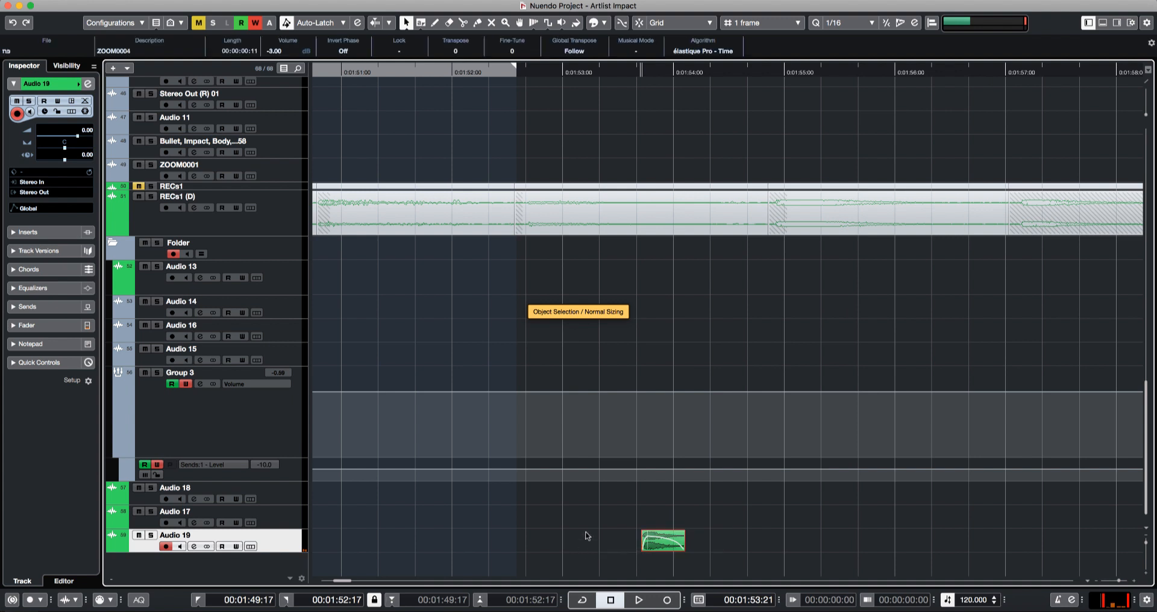
- Try the Pitch Shift process with its Envelope in Direct Offline Processing on the Audio 19 clip and preview it
{"action": "scroll", "coordinate": [473, 52], "scroll_direction": "up", "scroll_amount": 1}
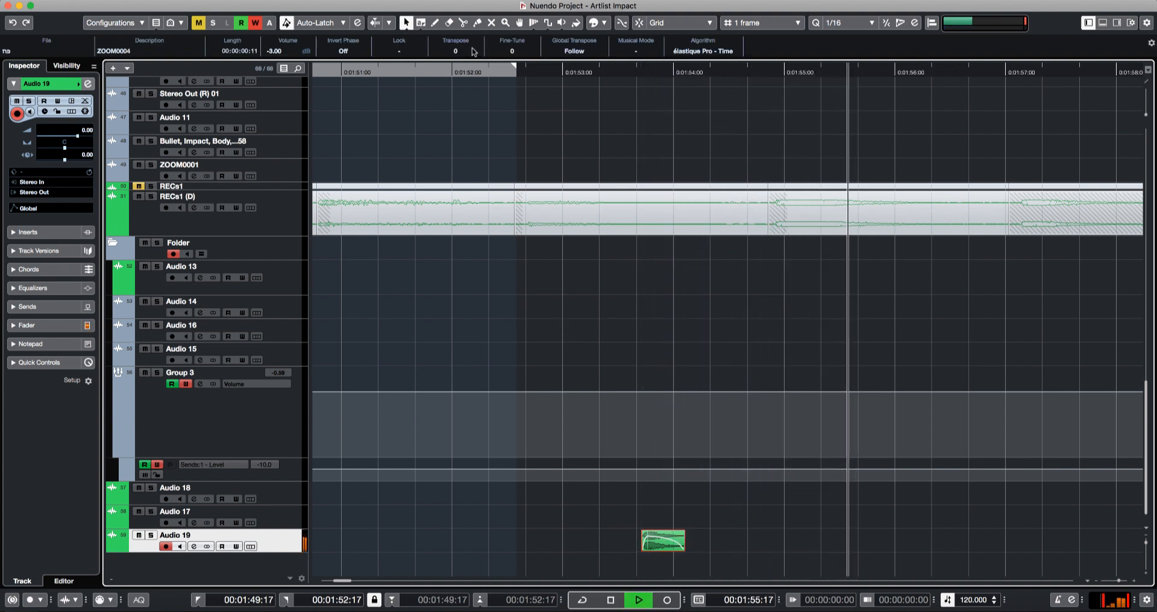
{"action": "key", "text": "space"}
{"action": "key", "text": "F7"}
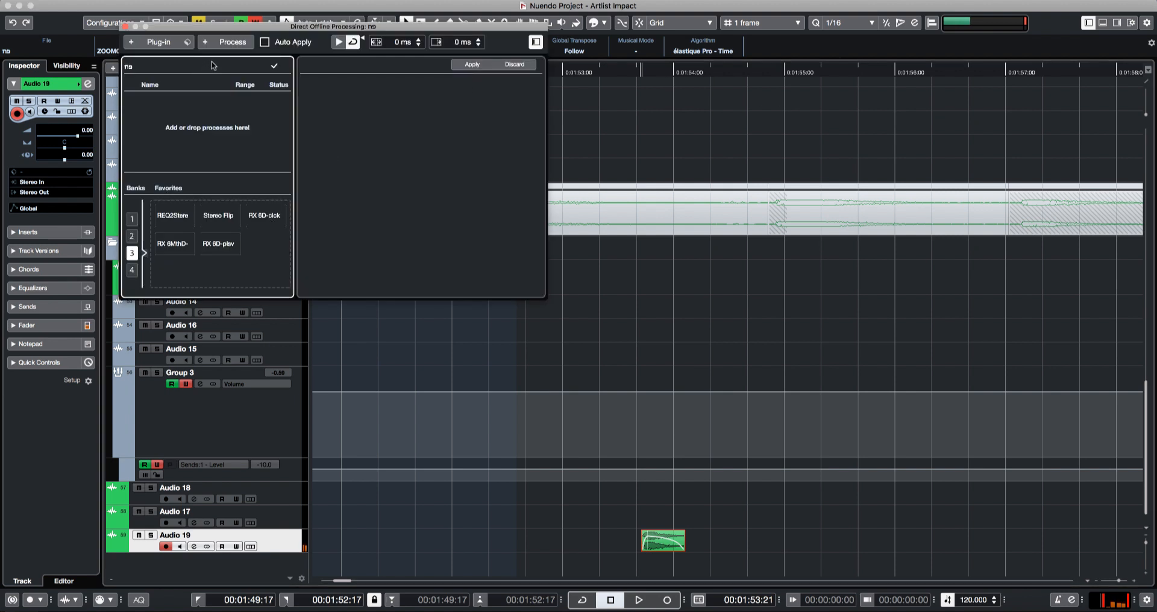
{"action": "left_click", "coordinate": [221, 45]}
{"action": "type", "text": "pi"}
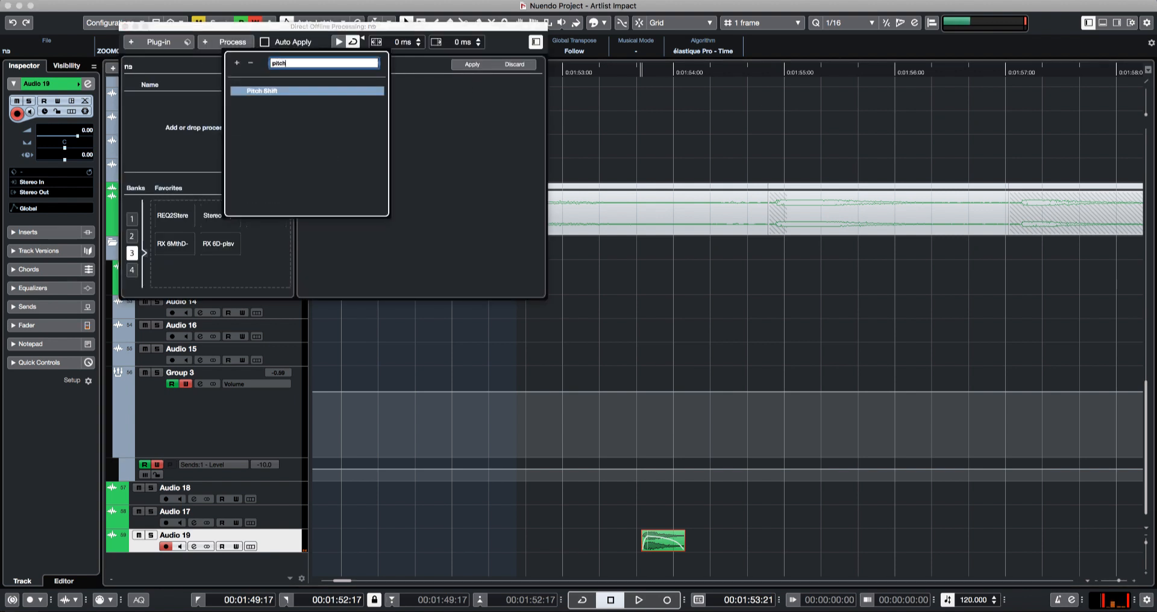
{"action": "type", "text": "tch"}
{"action": "key", "text": "Return"}
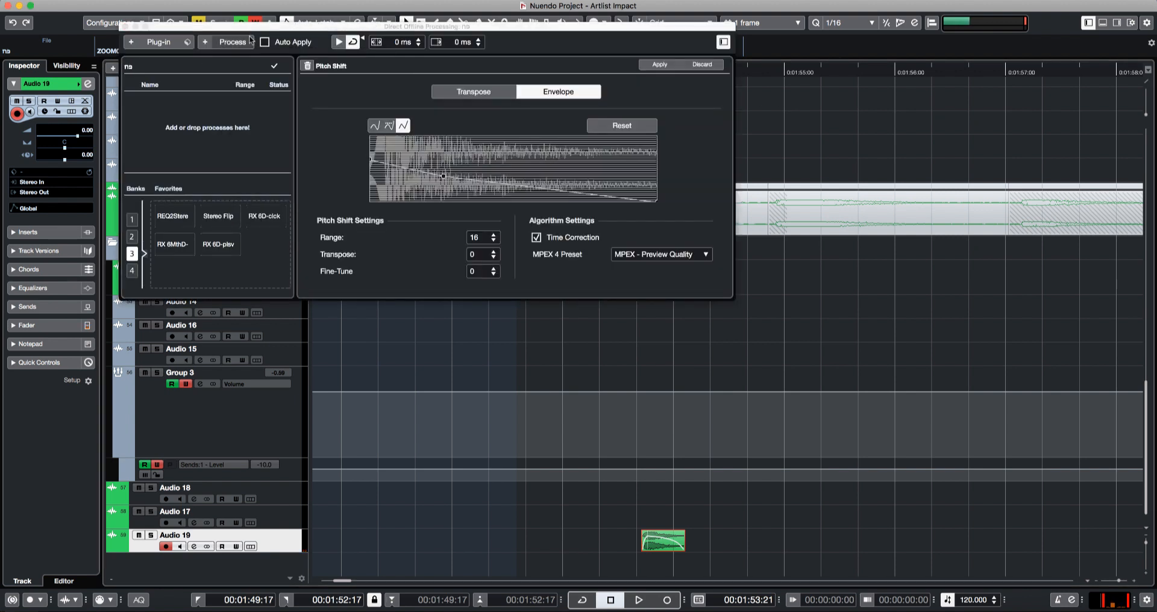
{"action": "left_click", "coordinate": [335, 41]}
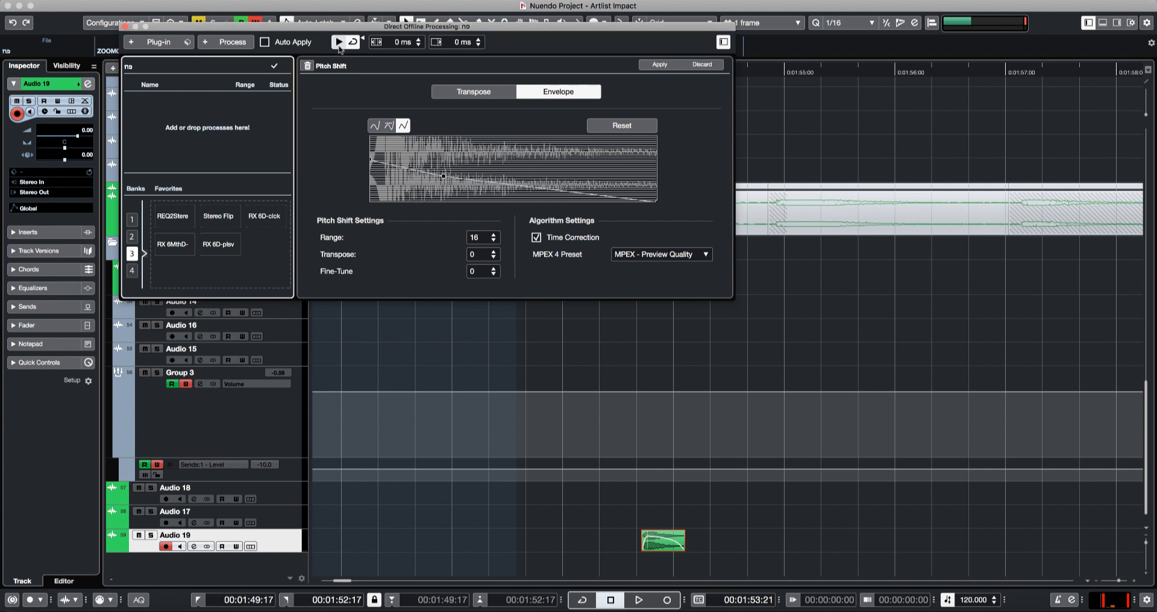
{"action": "key", "text": "F5"}
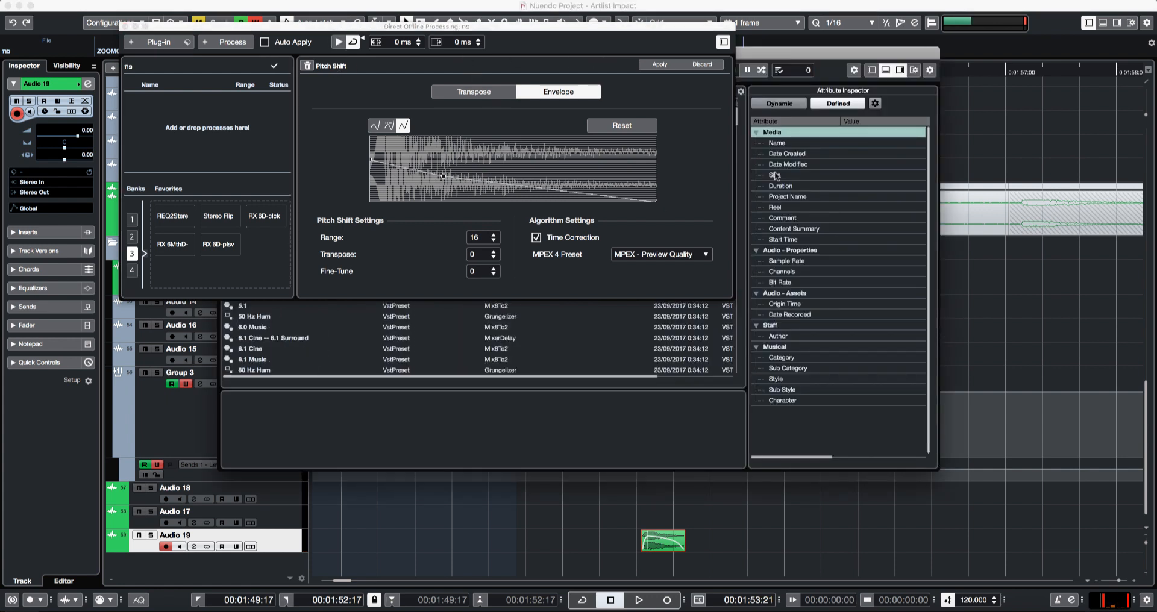
{"action": "key", "text": "F5"}
{"action": "key", "text": "F6"}
{"action": "key", "text": "F6"}
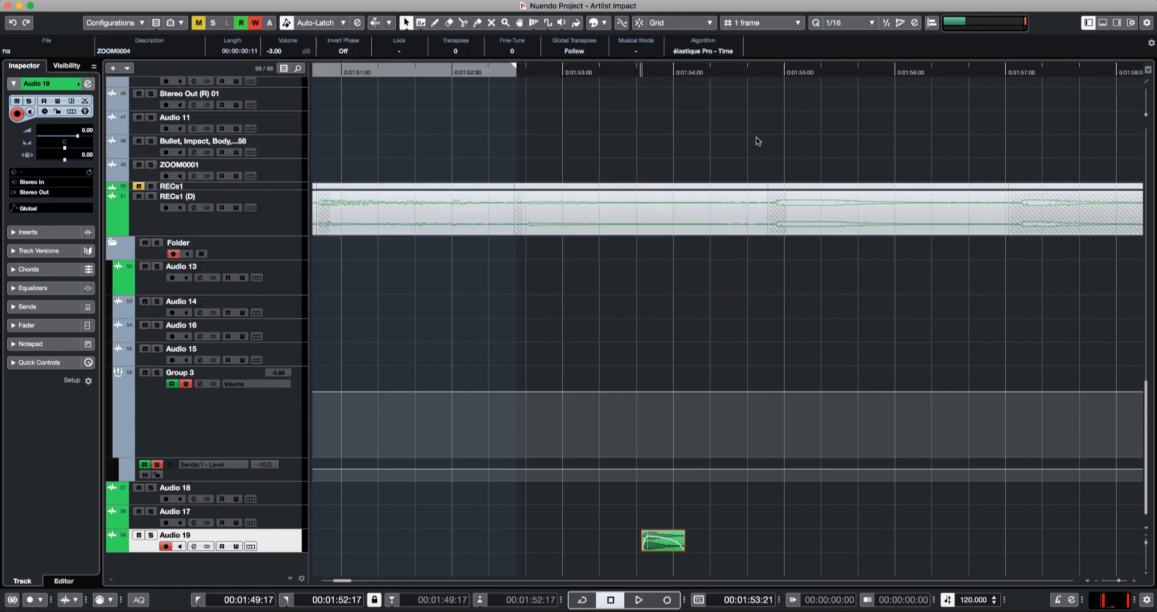
{"action": "key", "text": "F7"}
{"action": "key", "text": "F7"}
{"action": "left_click", "coordinate": [384, 0]}
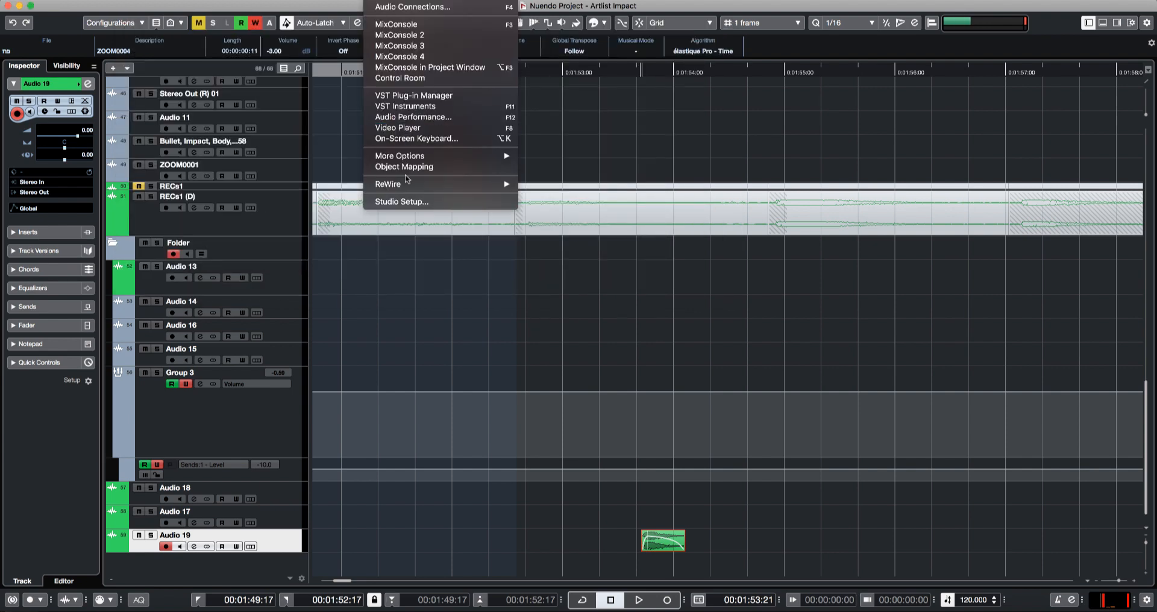
{"action": "left_click", "coordinate": [410, 203]}
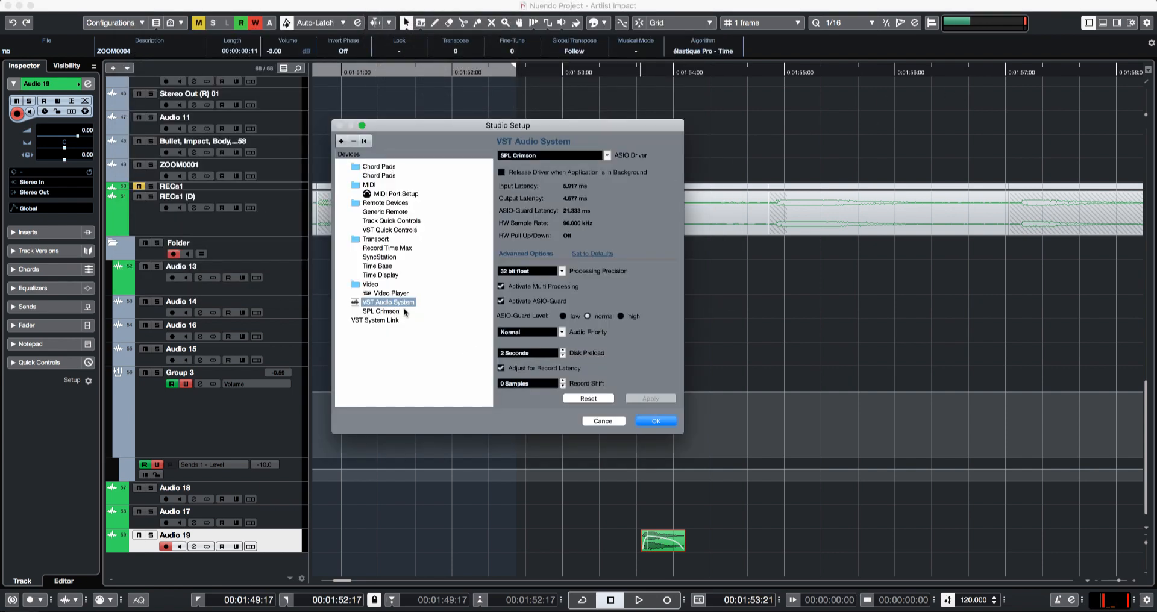
{"action": "left_click", "coordinate": [603, 421]}
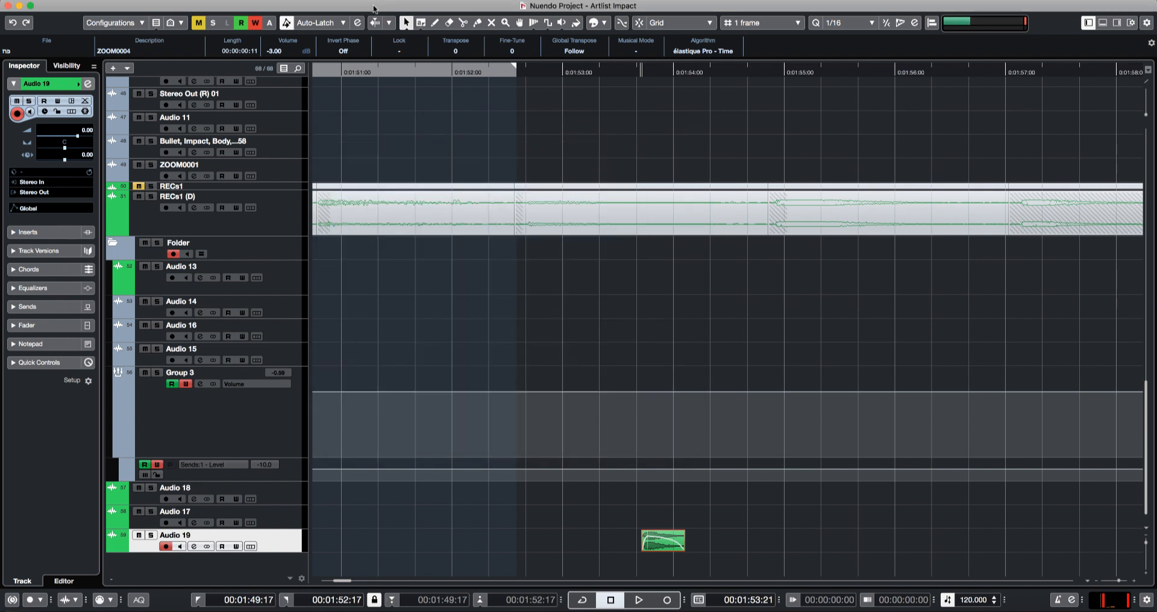
- Disable the Control Room in the Audio Connections and audition the Audio 19 clip
{"action": "key", "text": "F4"}
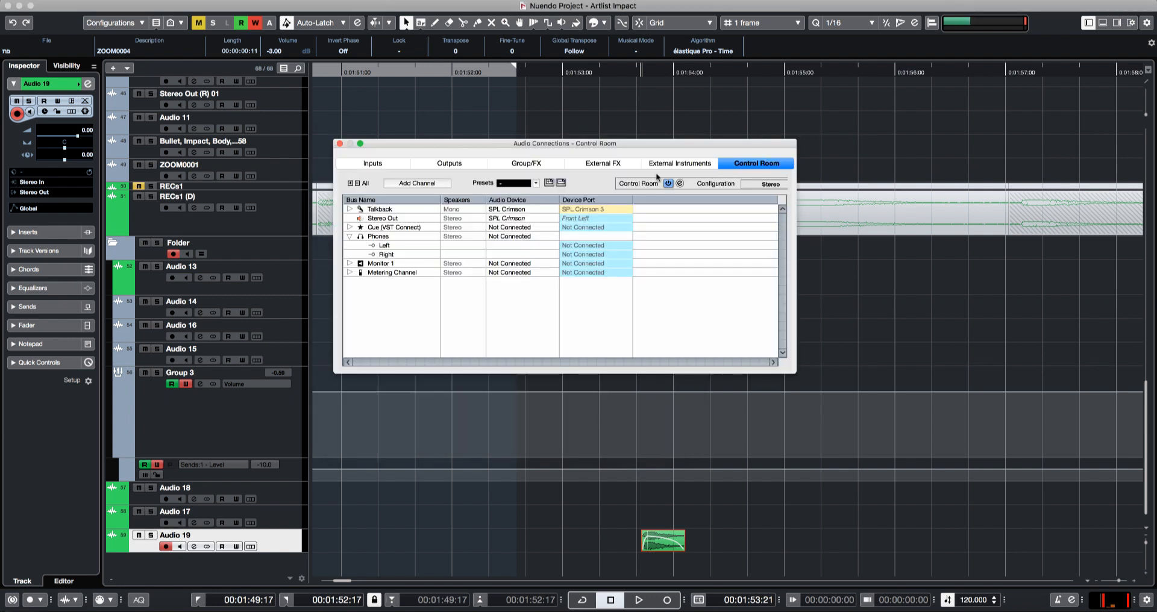
{"action": "left_click", "coordinate": [668, 184]}
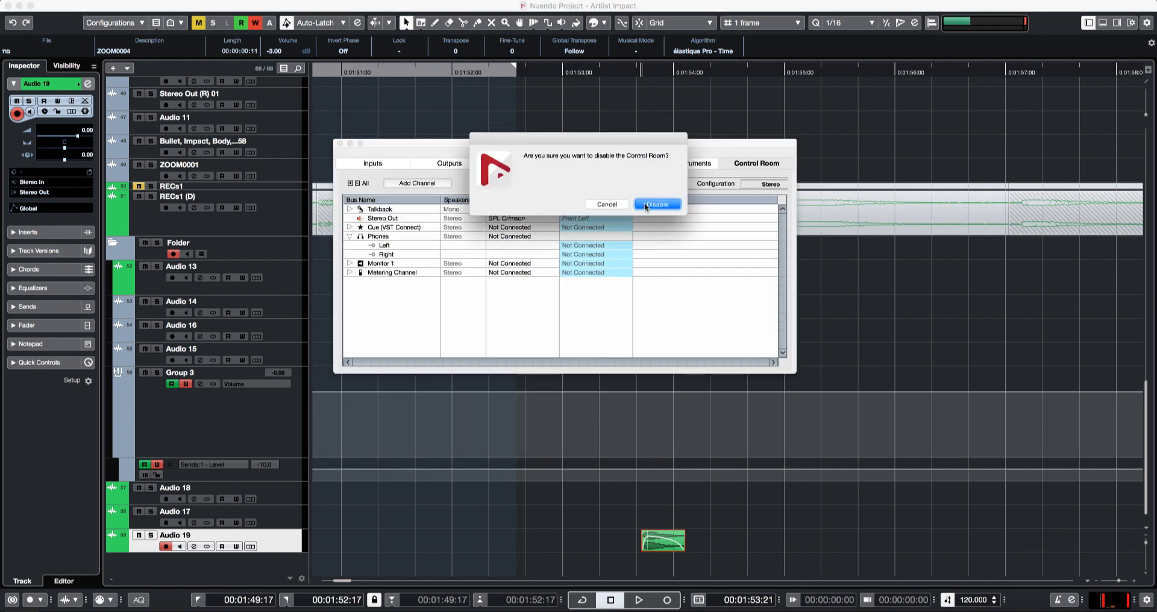
{"action": "left_click", "coordinate": [655, 204]}
{"action": "left_click", "coordinate": [340, 144]}
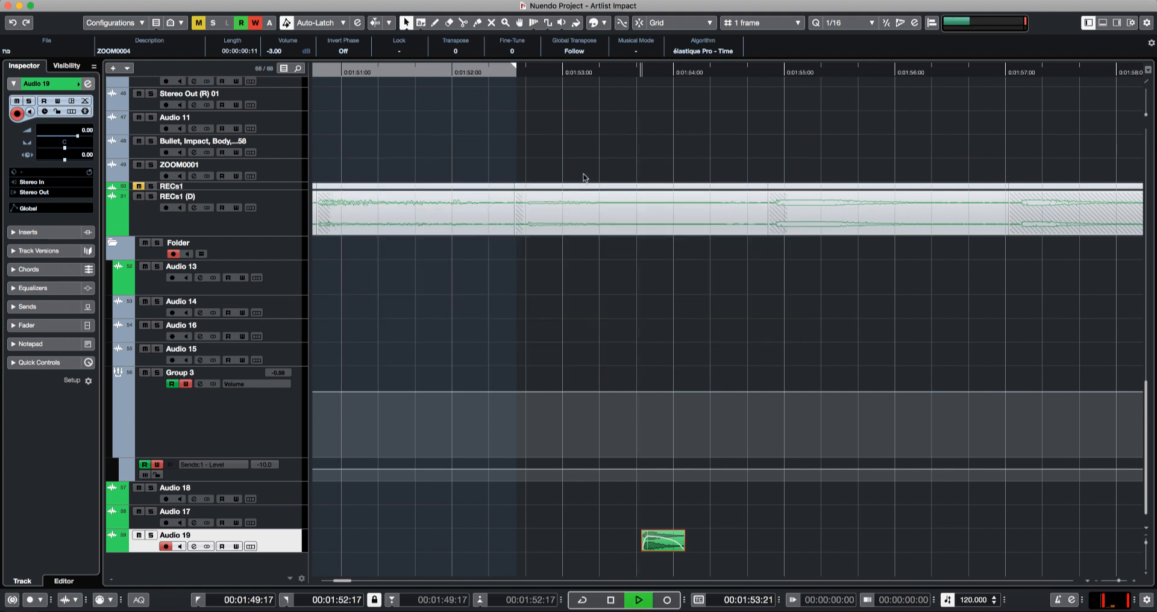
{"action": "key", "text": "space"}
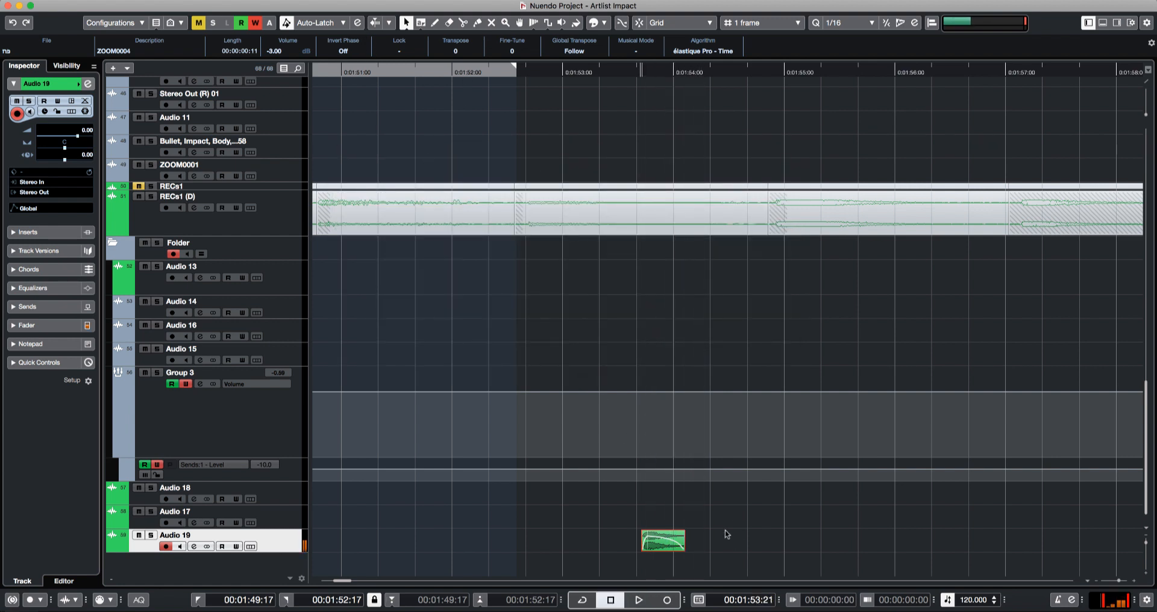
- Apply a Pitch Shift process to the Audio 19 clip with a steeper falling pitch envelope at range 16, and audition it
{"action": "left_click", "coordinate": [650, 548]}
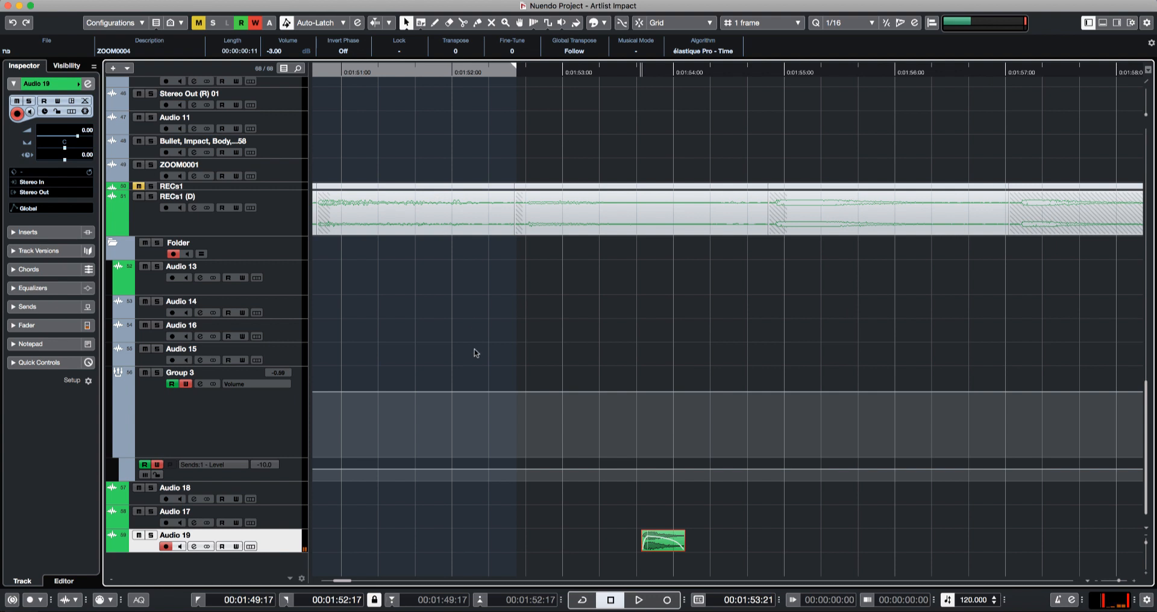
{"action": "key", "text": "F7"}
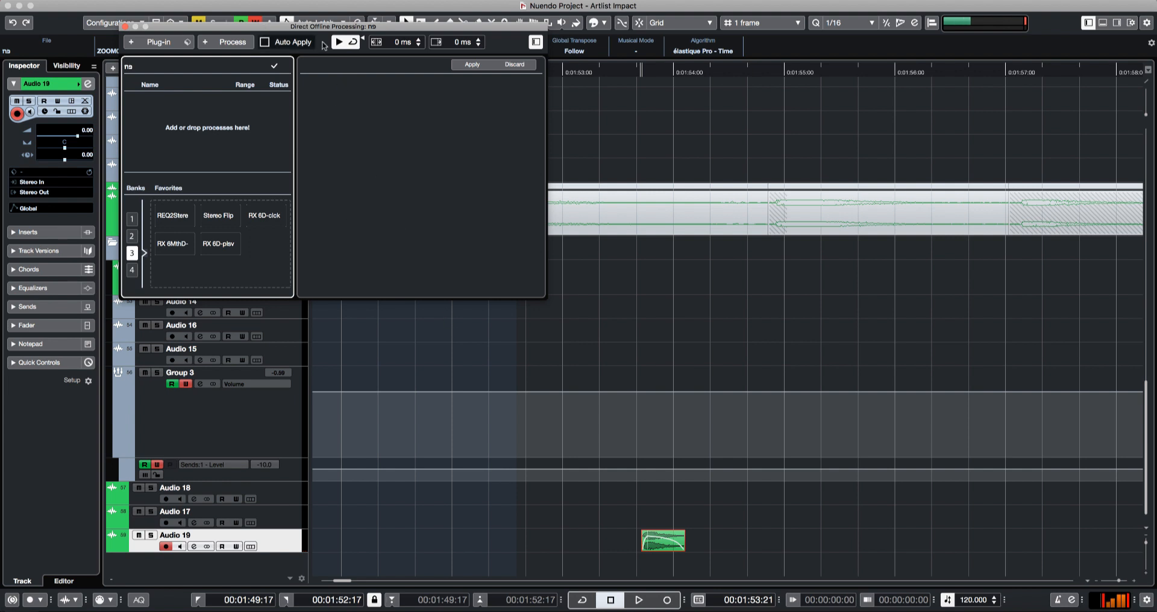
{"action": "left_click", "coordinate": [230, 45]}
{"action": "type", "text": "pitch"}
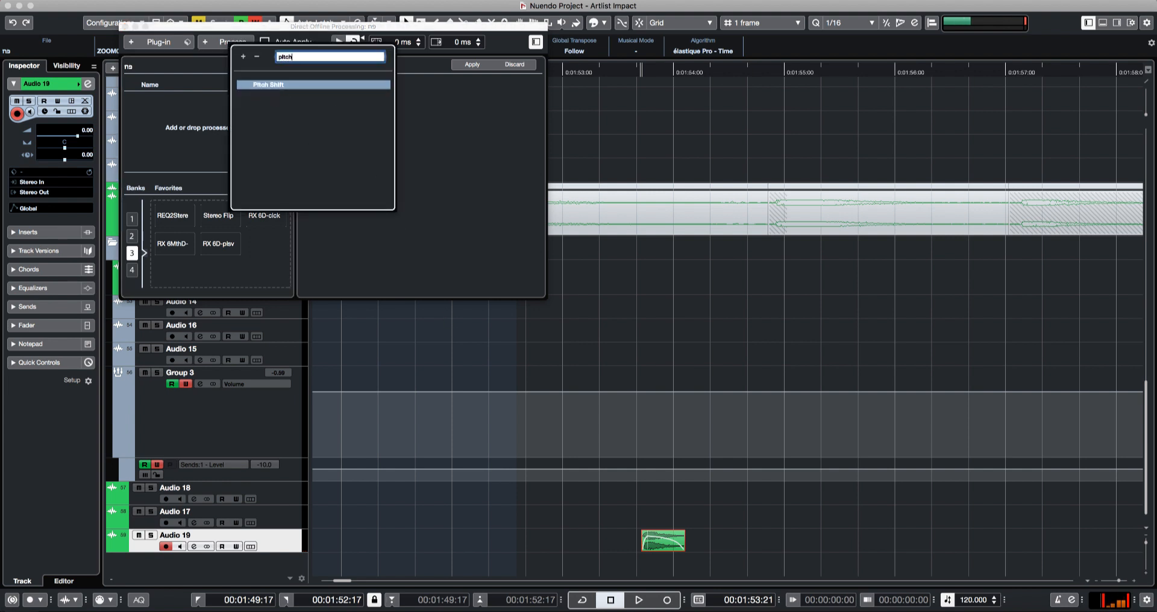
{"action": "key", "text": "Return"}
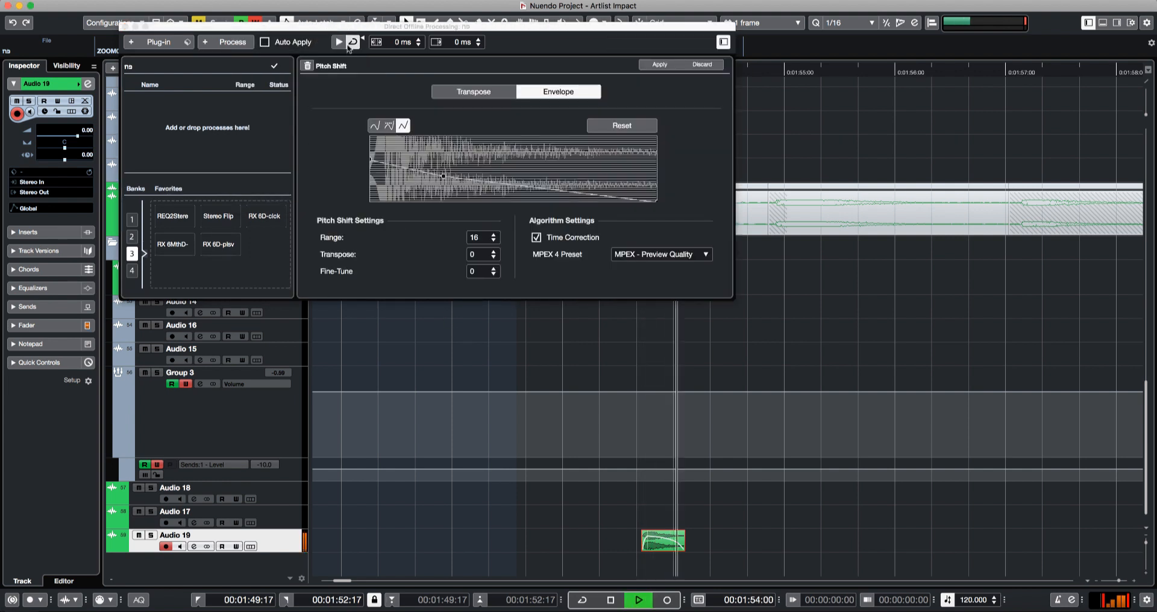
{"action": "left_click", "coordinate": [340, 42]}
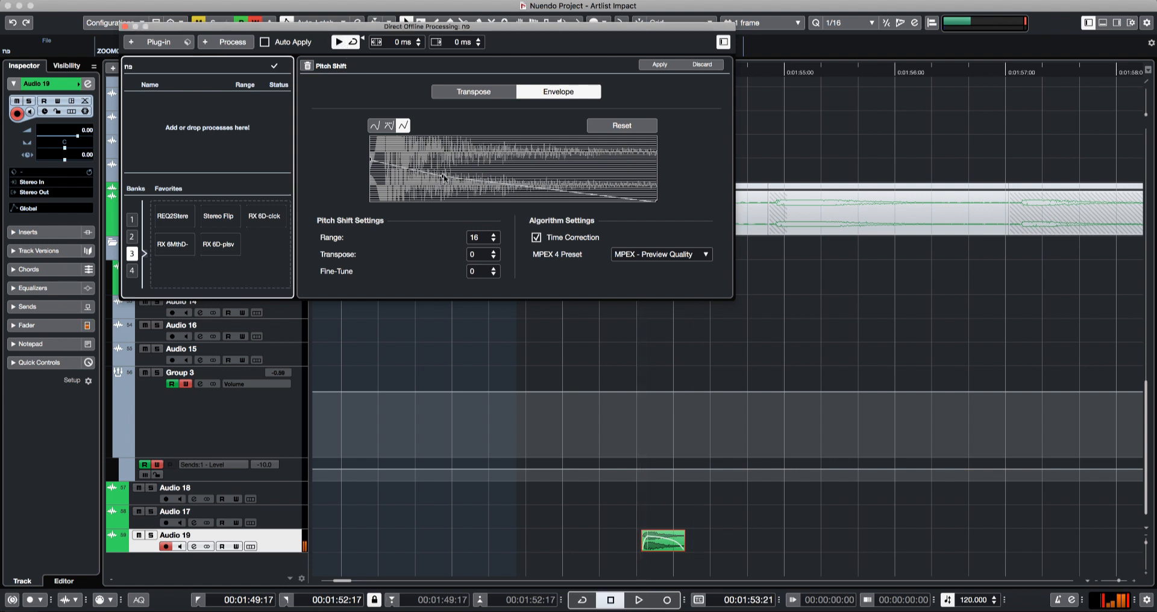
{"action": "left_click_drag", "start_coordinate": [444, 177], "coordinate": [490, 205]}
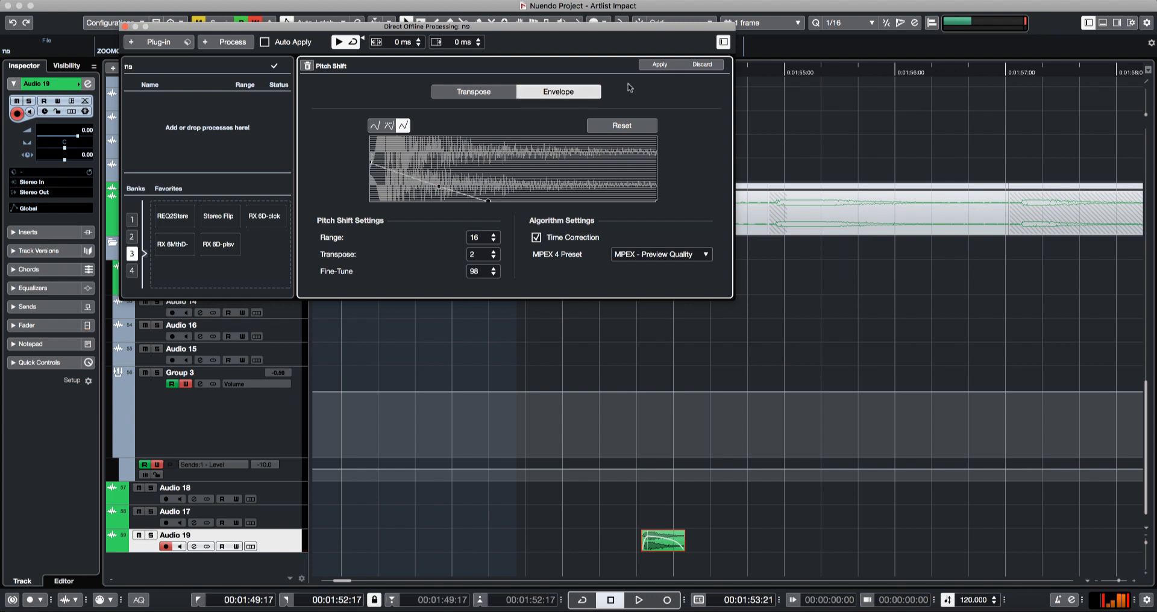
{"action": "left_click", "coordinate": [660, 64]}
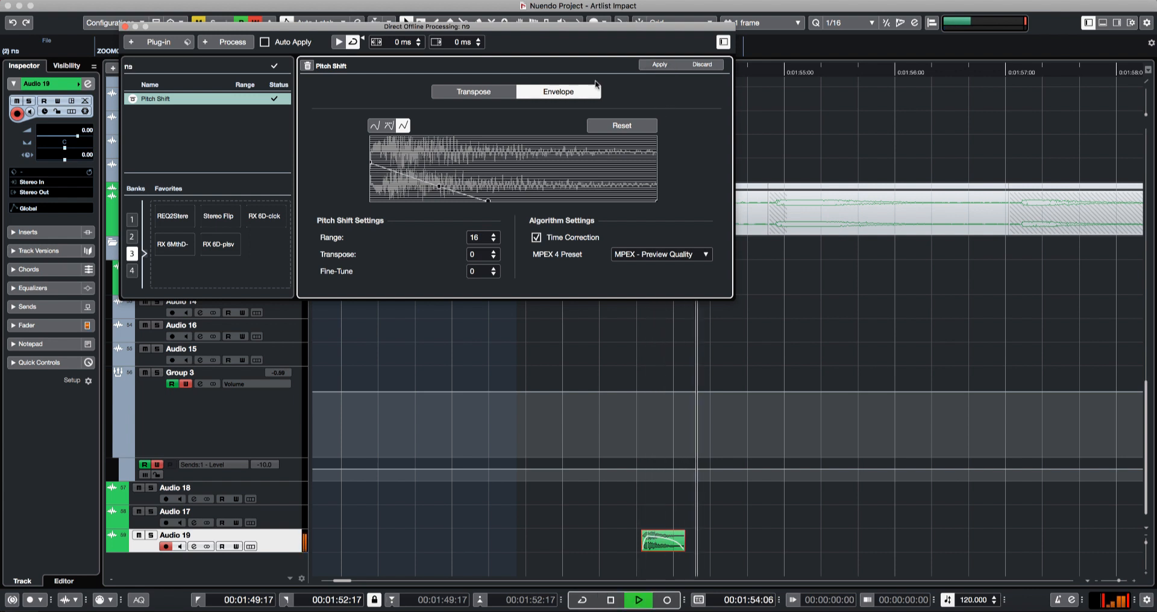
{"action": "key", "text": "space"}
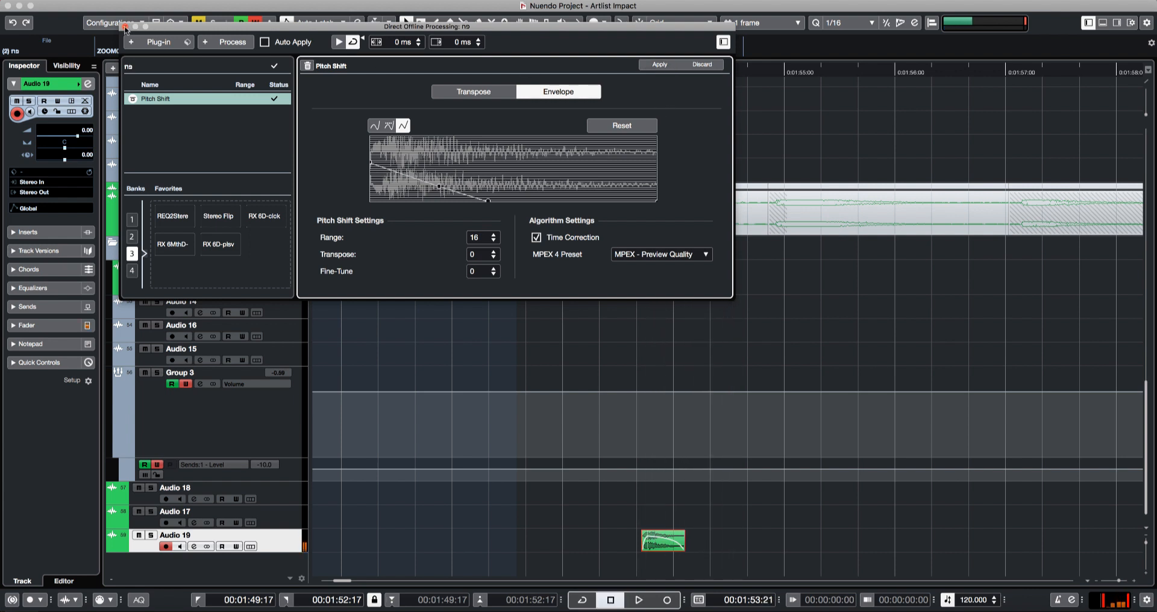
- Try the Randomizer favorite from bank 2 on the Audio 19 clip, reapplying it and auditioning each variation
{"action": "left_click", "coordinate": [132, 237]}
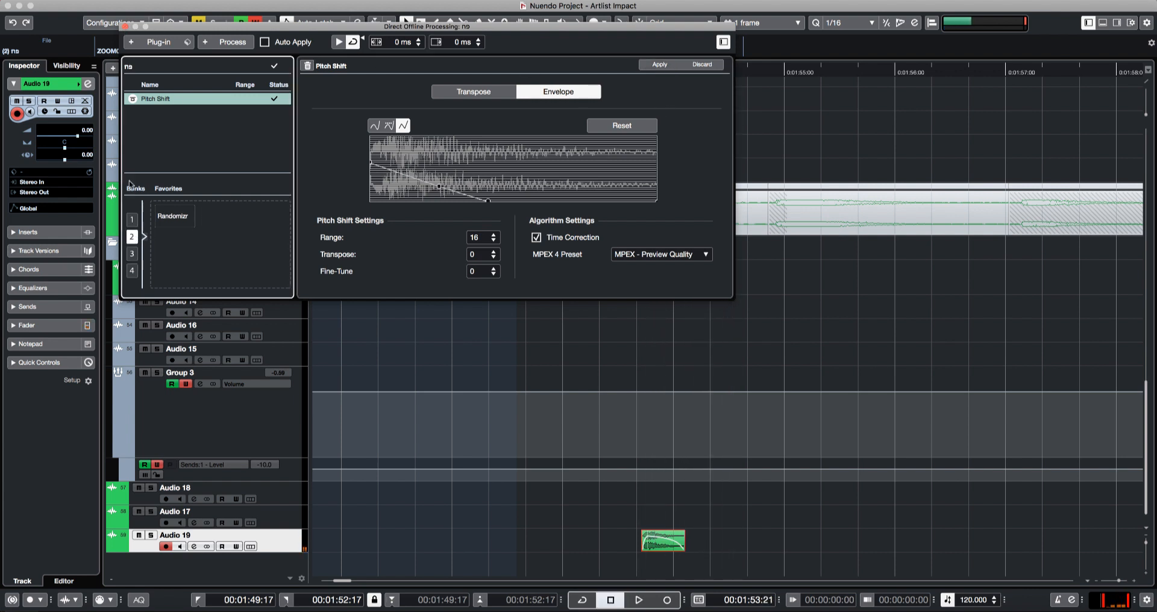
{"action": "left_click", "coordinate": [172, 217]}
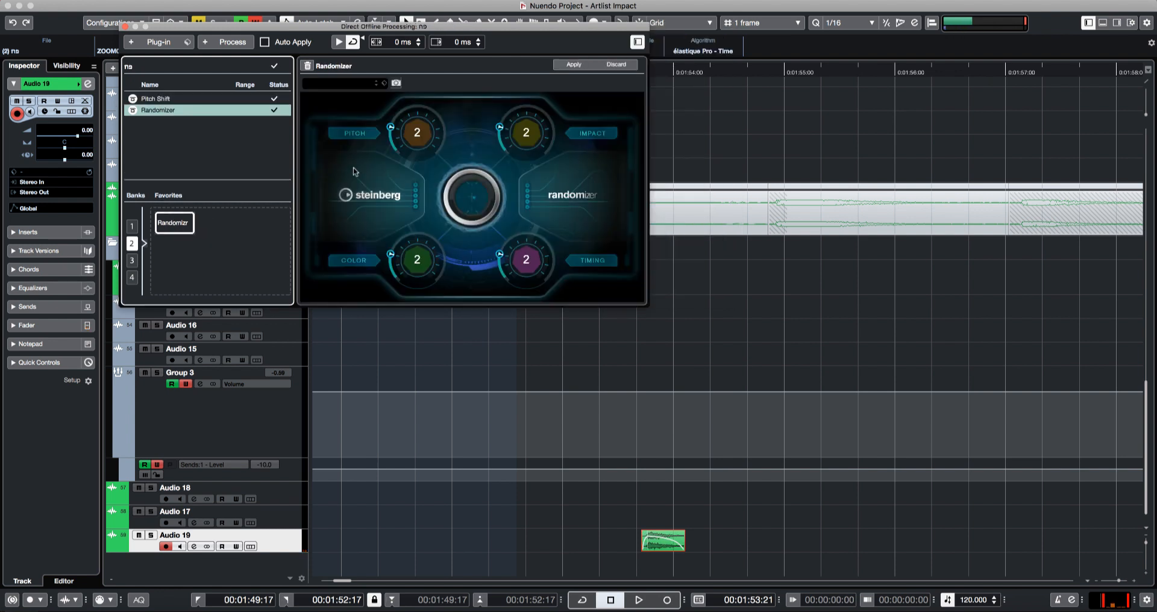
{"action": "key", "text": "space"}
{"action": "left_click", "coordinate": [576, 65]}
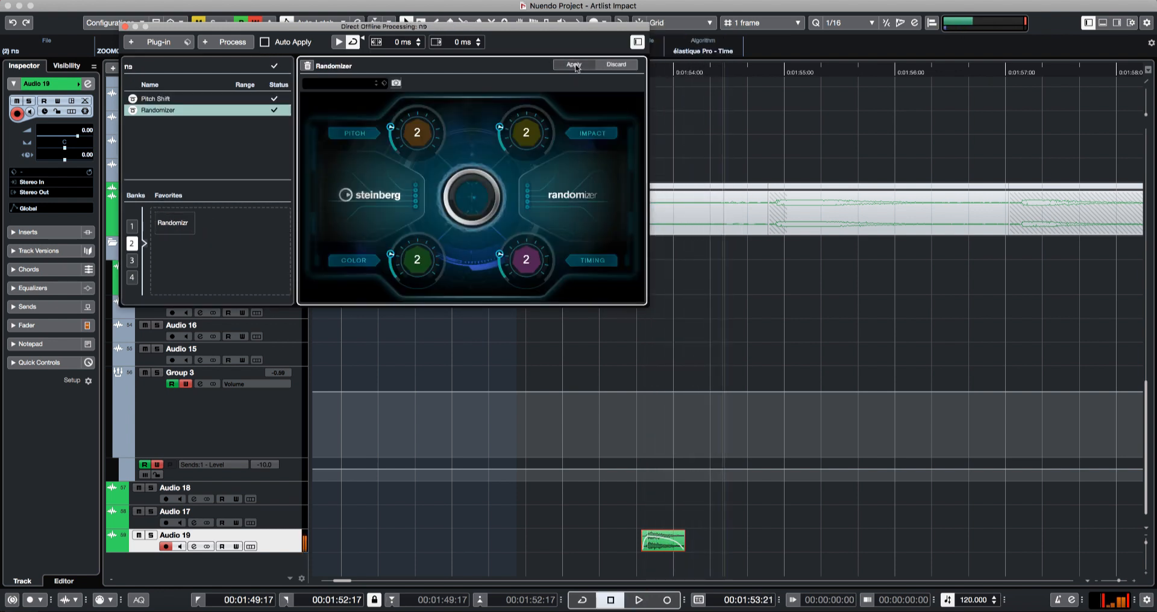
{"action": "key", "text": "space"}
{"action": "key", "text": "space"}
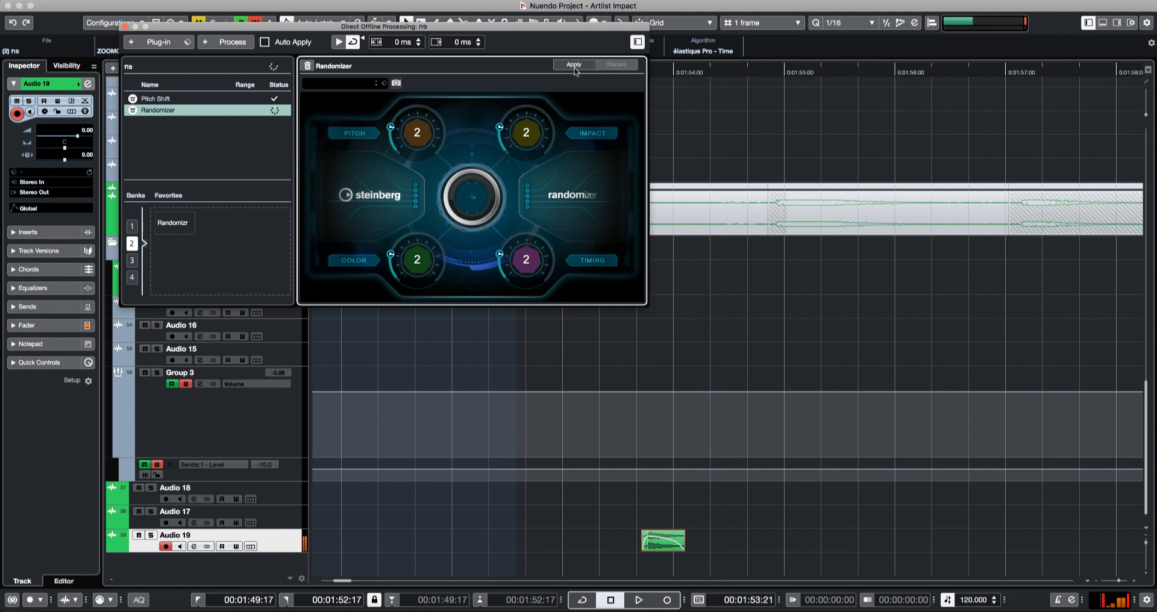
{"action": "left_click", "coordinate": [573, 65]}
{"action": "key", "text": "space"}
{"action": "key", "text": "space"}
- Try the Randomizer with Color 5, Pitch 6 and Impact 0, then remove it and audition the pitch-shifted clip
{"action": "left_click", "coordinate": [422, 260]}
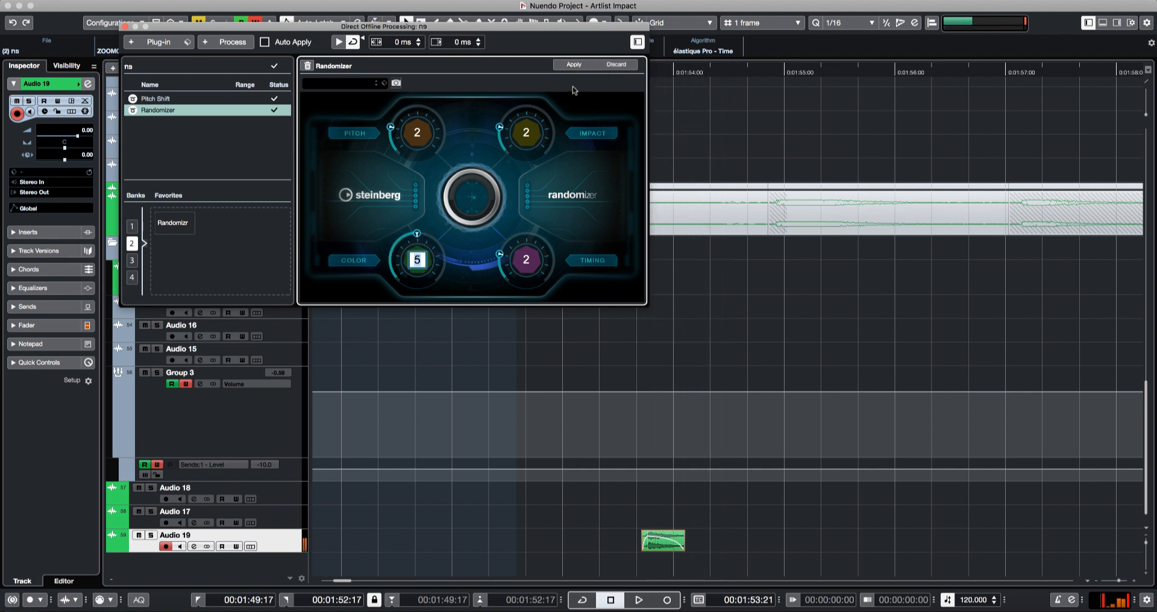
{"action": "type", "text": "5"}
{"action": "left_click", "coordinate": [575, 65]}
{"action": "key", "text": "space"}
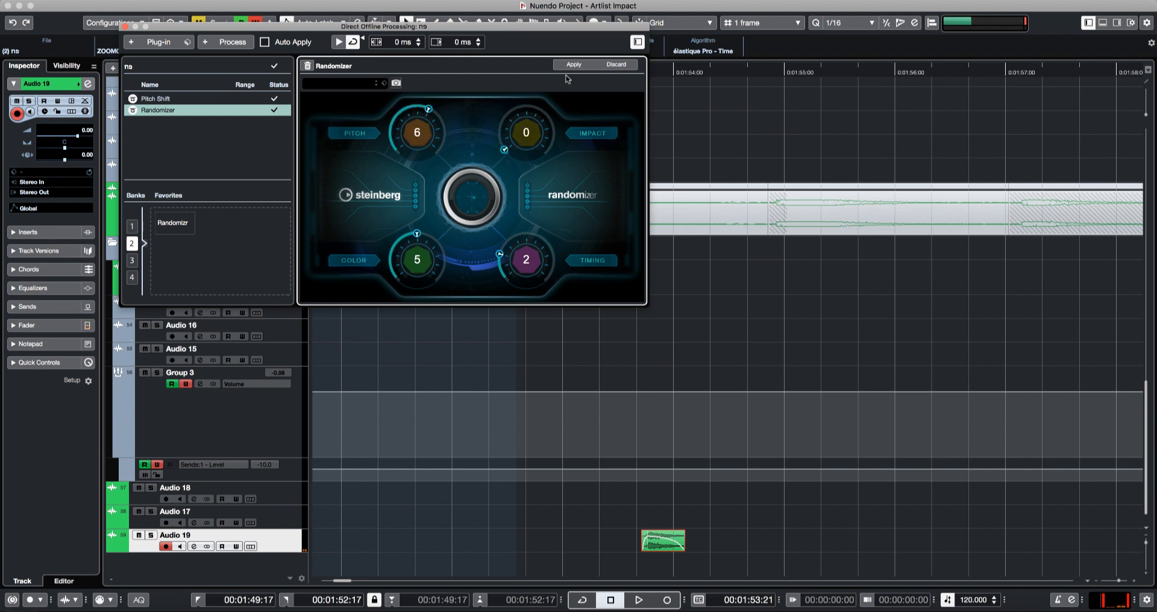
{"action": "key", "text": "space"}
{"action": "left_click", "coordinate": [307, 65]}
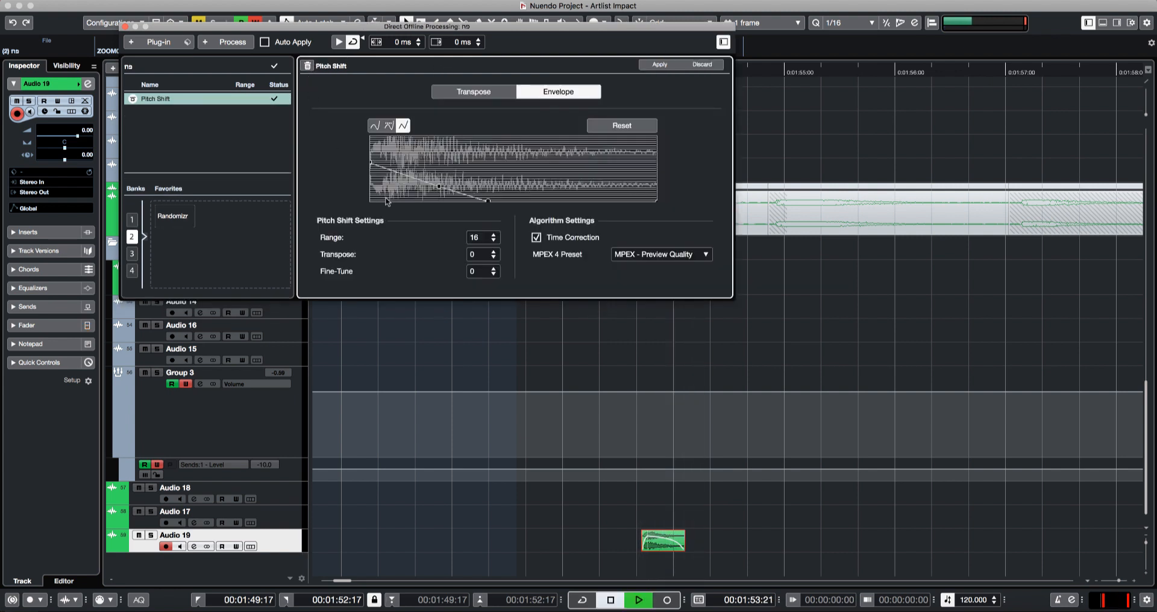
{"action": "key", "text": "space"}
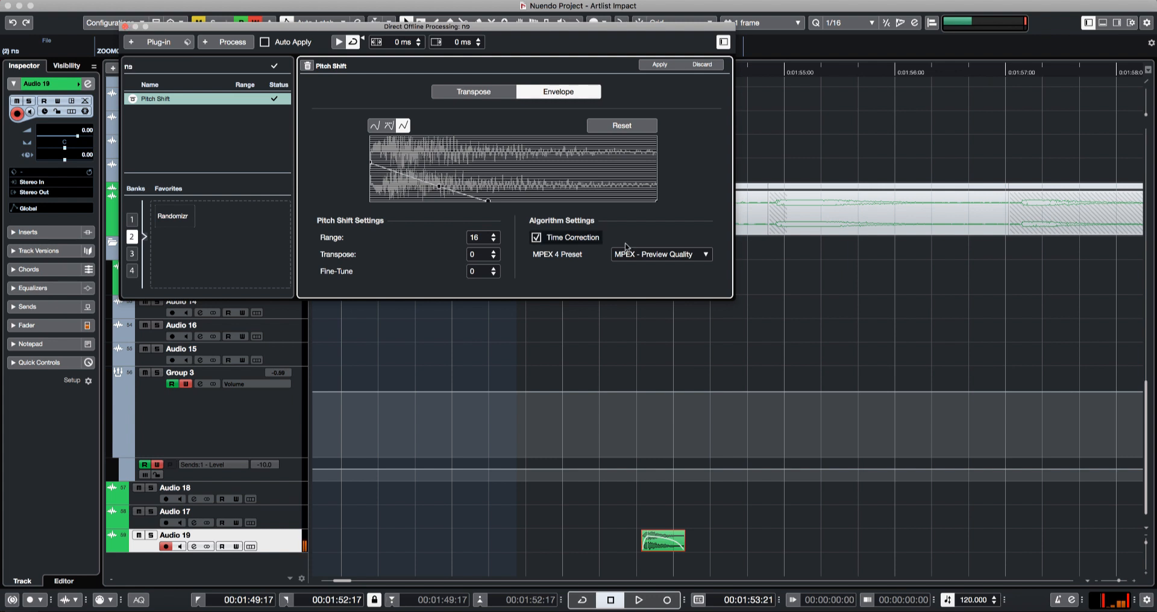
- Try the MPEX - Solo Musical preset for the Pitch Shift process, then apply MPEX - Poly Complex instead
{"action": "left_click", "coordinate": [655, 256]}
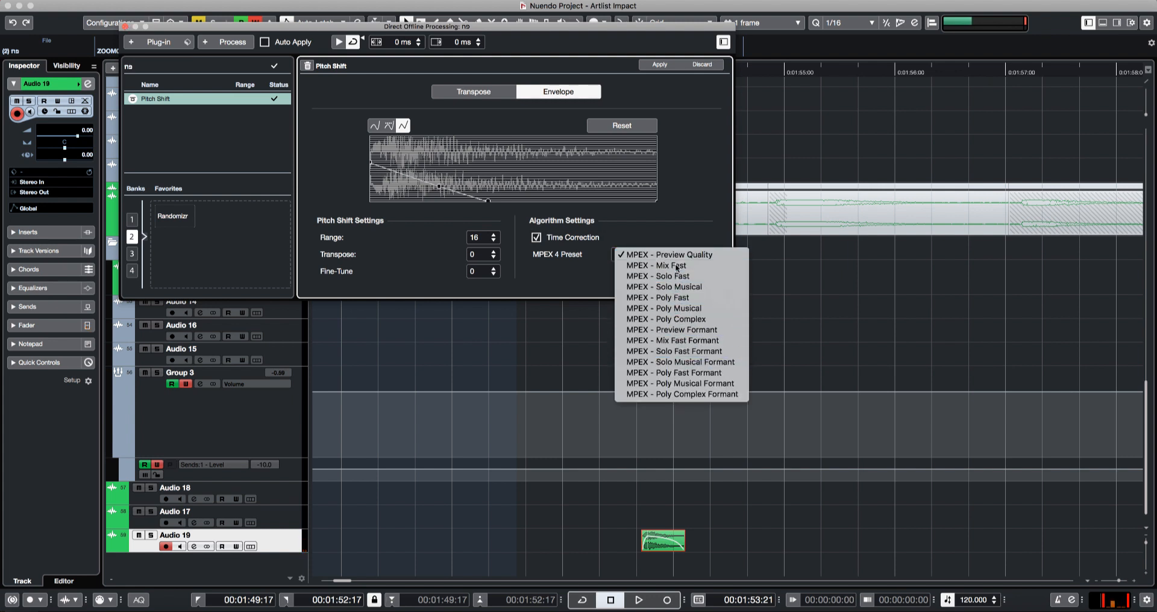
{"action": "left_click", "coordinate": [675, 287]}
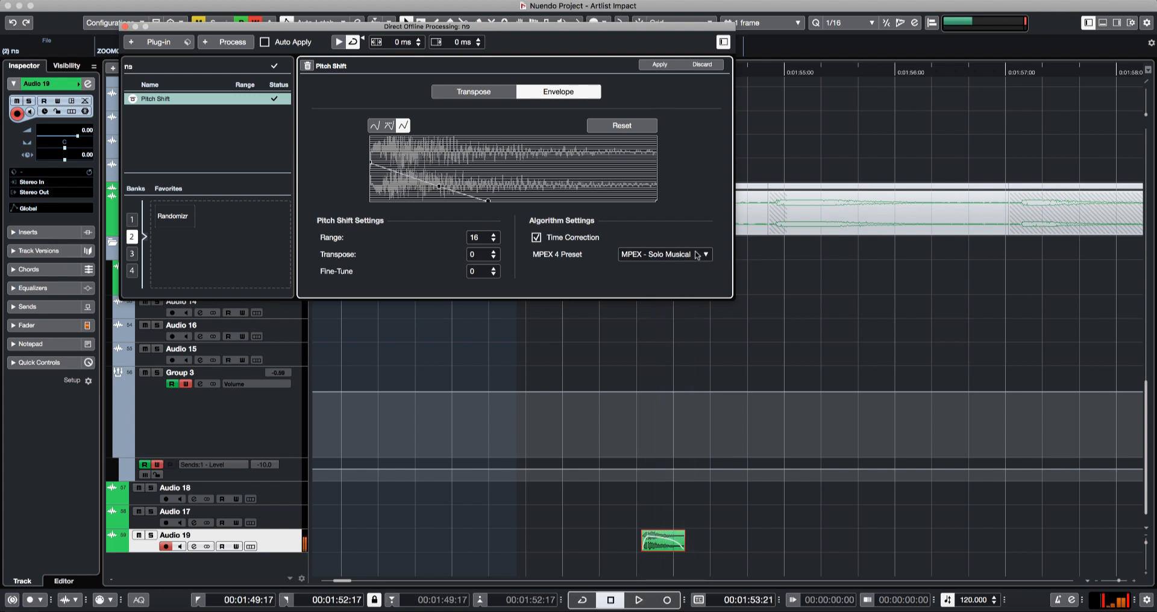
{"action": "left_click", "coordinate": [696, 254]}
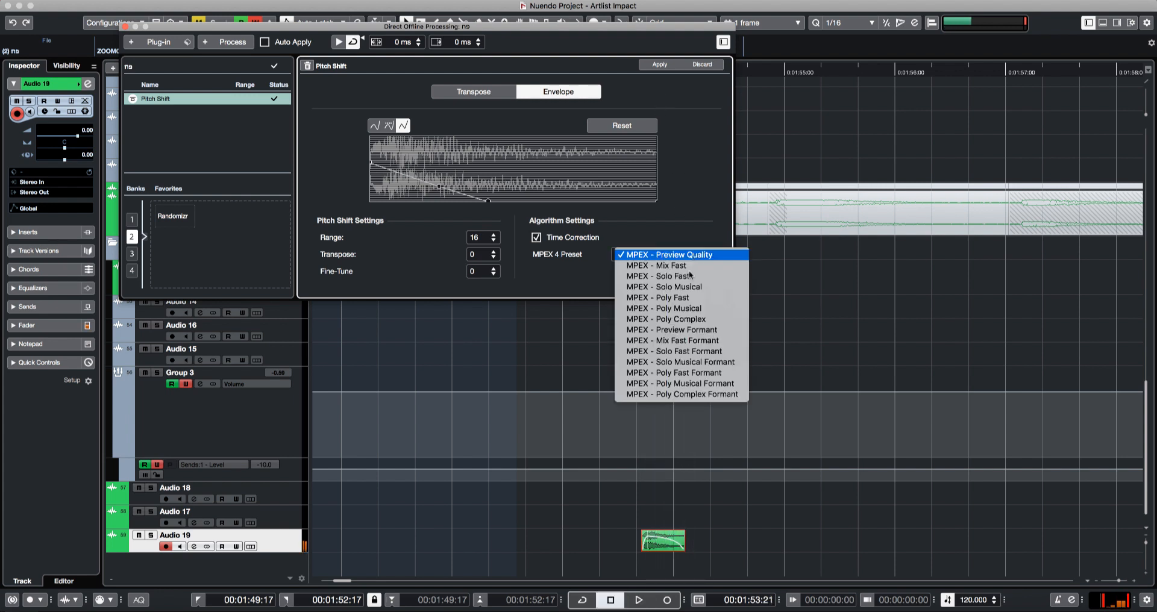
{"action": "left_click", "coordinate": [693, 321]}
{"action": "left_click", "coordinate": [661, 67]}
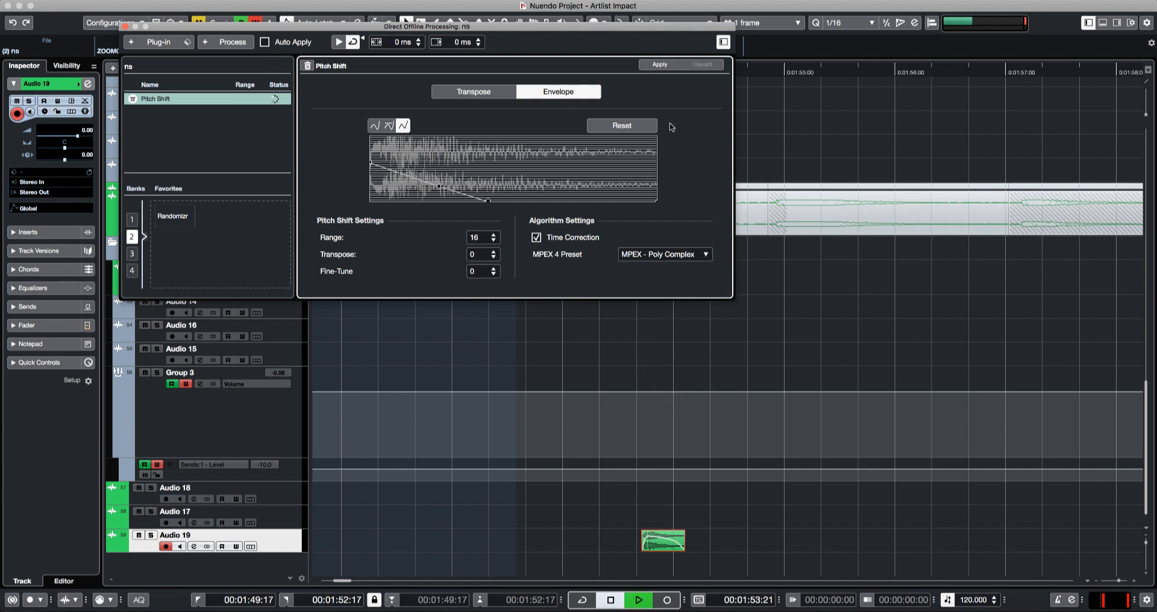
- Try the MPEX - Preview Formant preset on the Pitch Shift process and audition the Audio 19 clip
{"action": "left_click", "coordinate": [686, 254]}
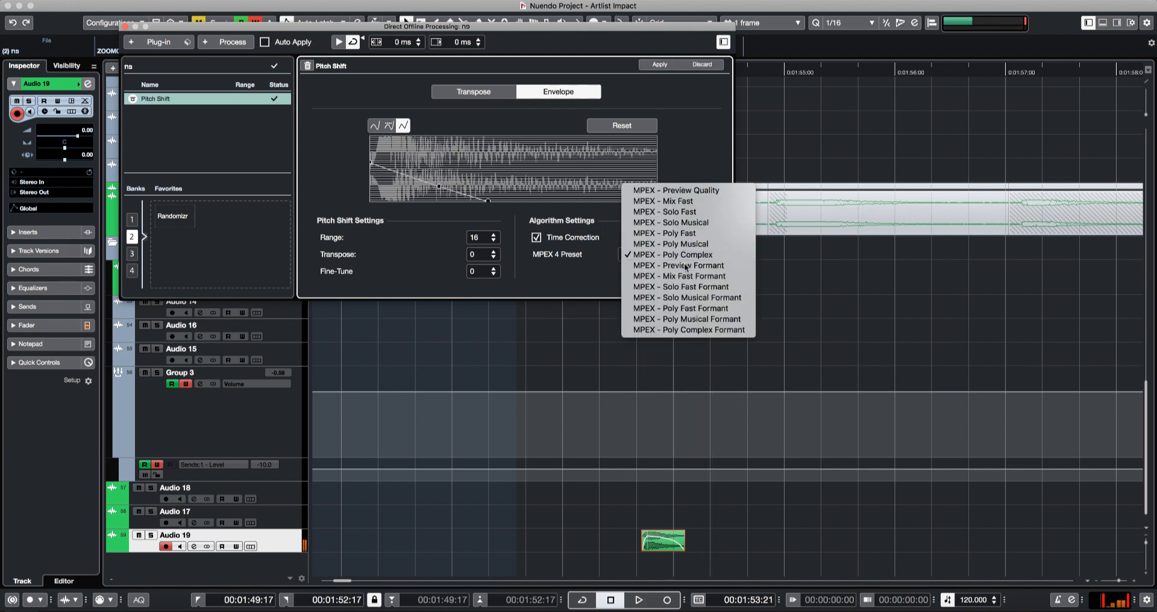
{"action": "left_click", "coordinate": [685, 266]}
{"action": "left_click", "coordinate": [661, 65]}
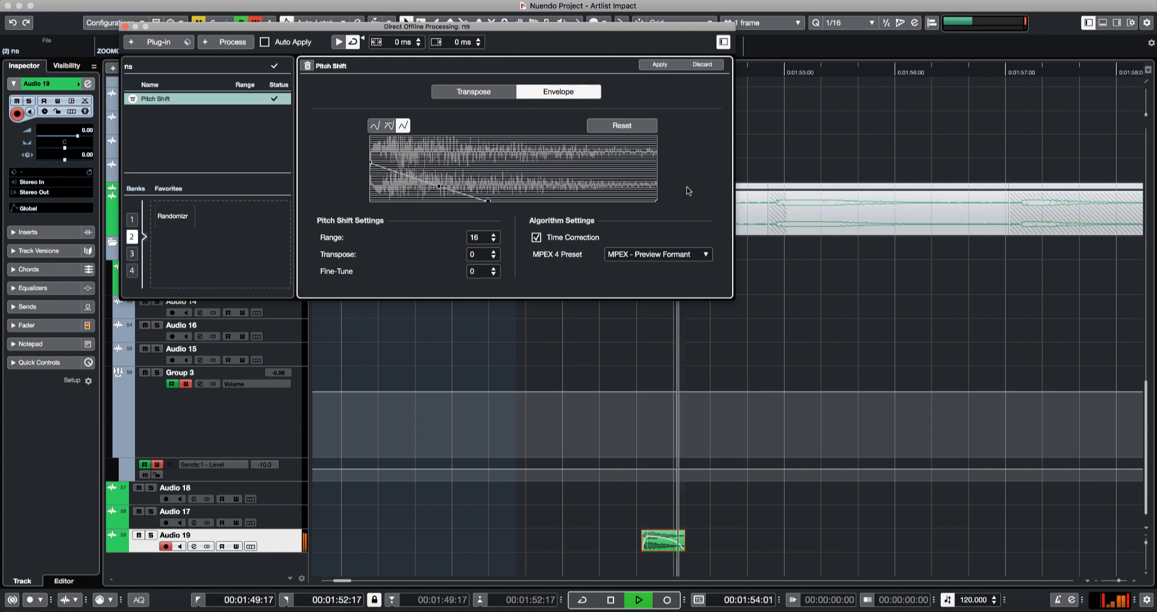
{"action": "key", "text": "space"}
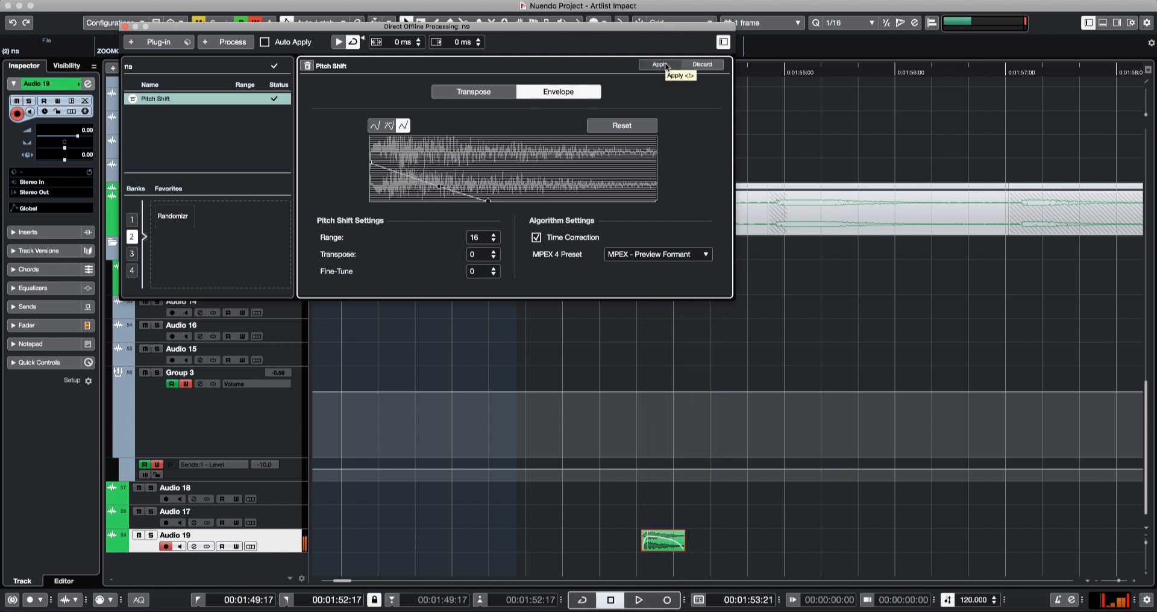
- Apply the MPEX - Mix Fast preset to the Audio 19 clip's Pitch Shift process and audition it
{"action": "left_click", "coordinate": [693, 254]}
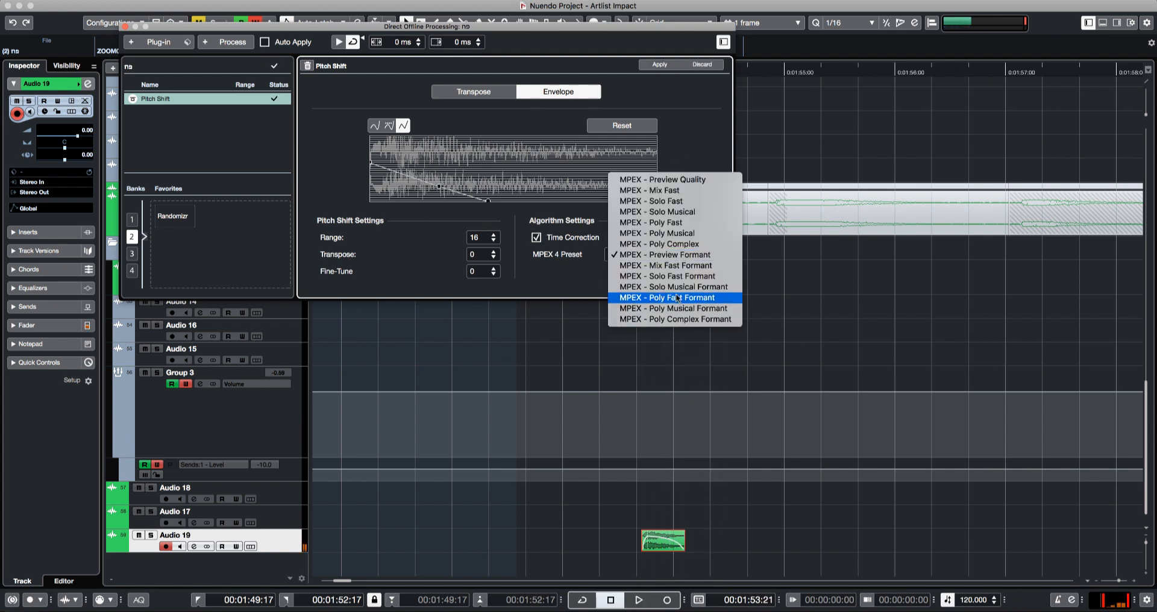
{"action": "left_click", "coordinate": [677, 190]}
{"action": "left_click", "coordinate": [663, 67]}
{"action": "key", "text": "space"}
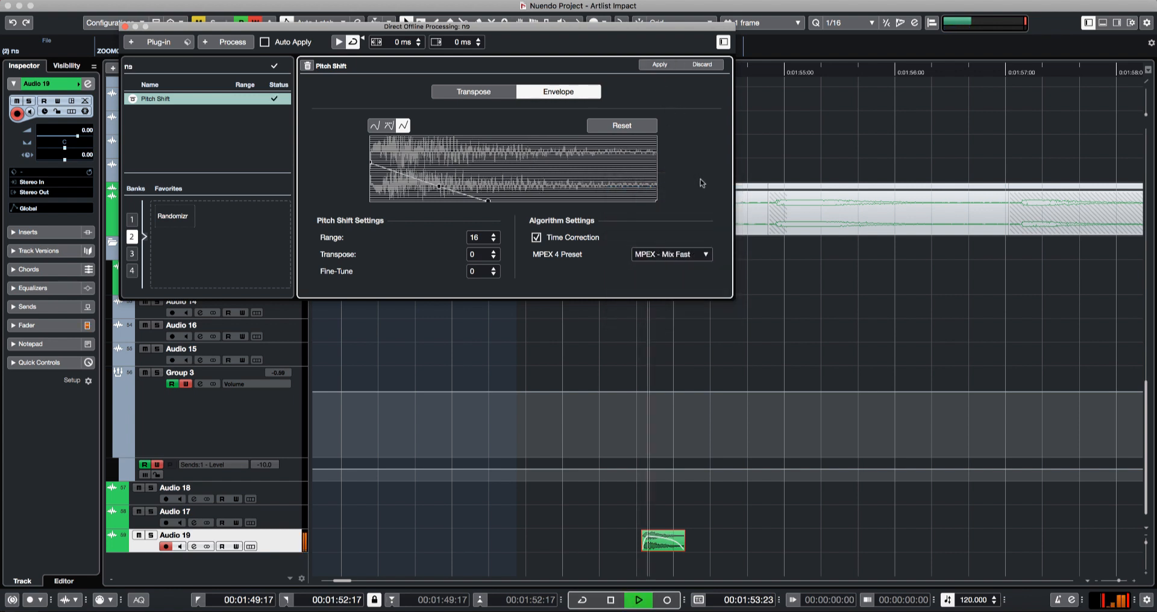
{"action": "key", "text": "space"}
{"action": "key", "text": "space"}
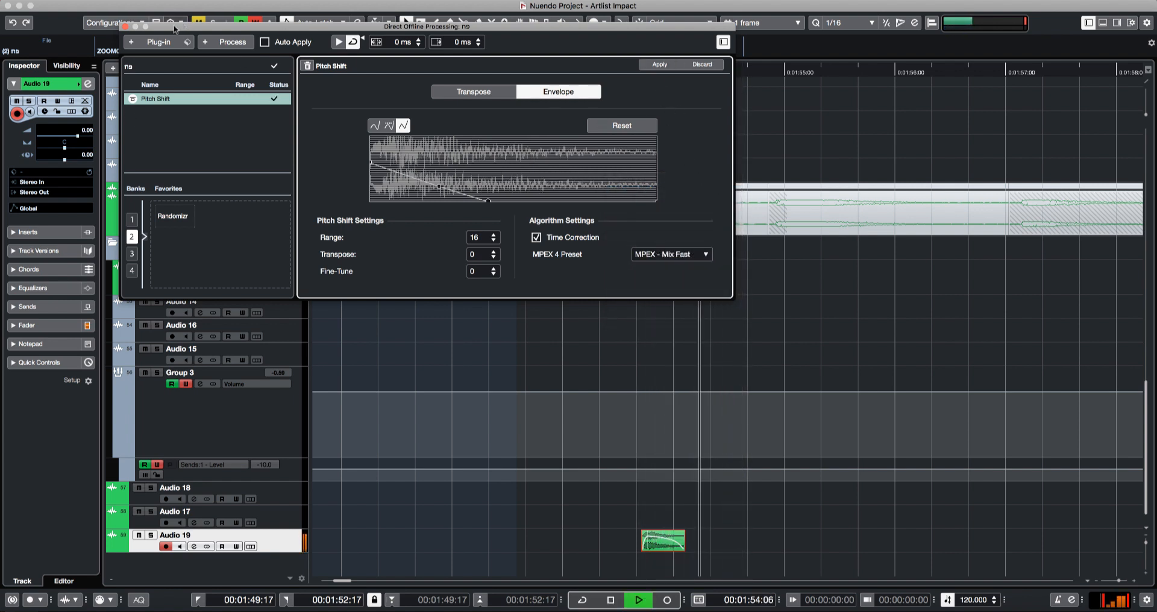
- Close the offline processing window and place a reversed copy of the Audio 19 clip on a new track below, starting about 10 frames earlier
{"action": "key", "text": "space"}
{"action": "left_click", "coordinate": [124, 26]}
{"action": "key", "text": "h"}
{"action": "key", "text": "h"}
{"action": "key", "text": "h"}
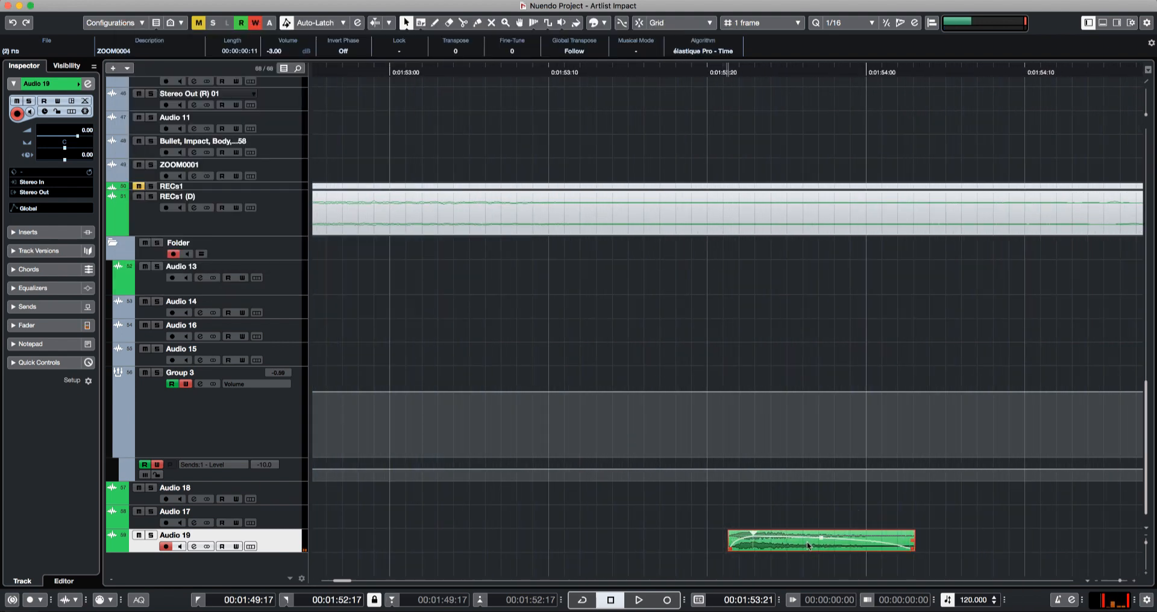
{"action": "left_click_drag", "start_coordinate": [808, 546], "coordinate": [662, 538]}
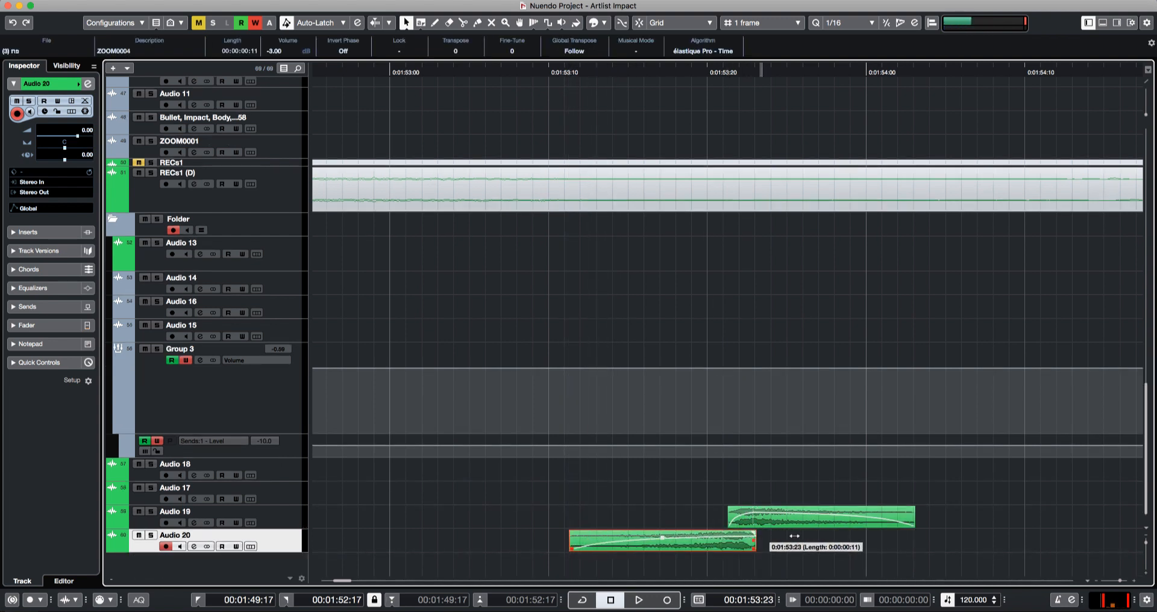
- Nudge the reversed Audio 20 clip to lead into the Audio 19 hit and audition the two layers together
{"action": "key", "text": "space"}
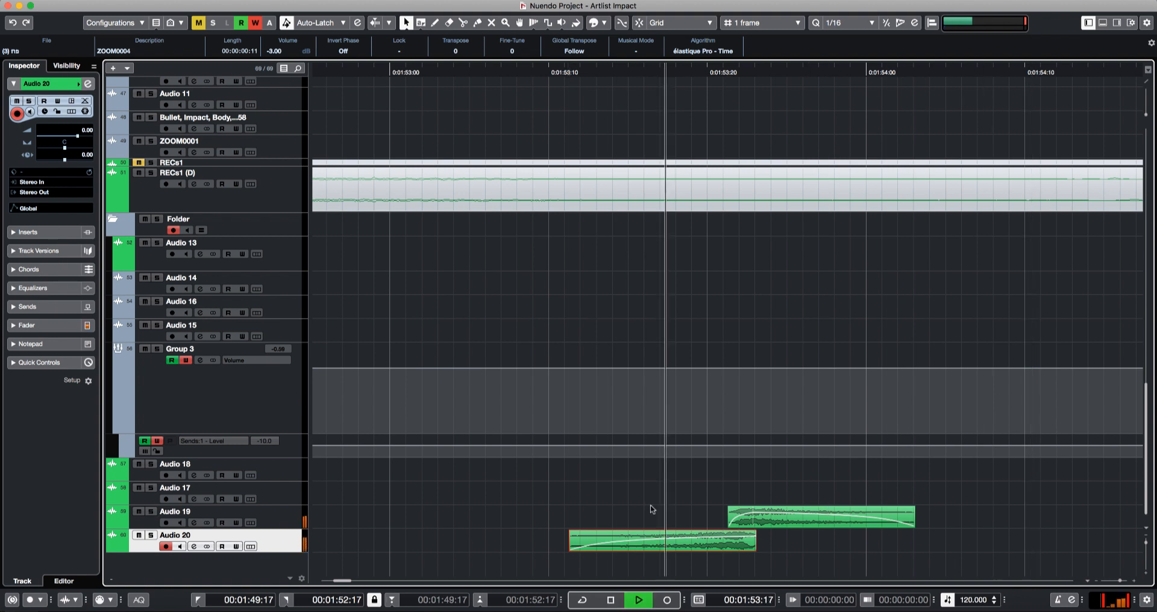
{"action": "key", "text": "space"}
{"action": "left_click_drag", "start_coordinate": [729, 545], "coordinate": [728, 538]}
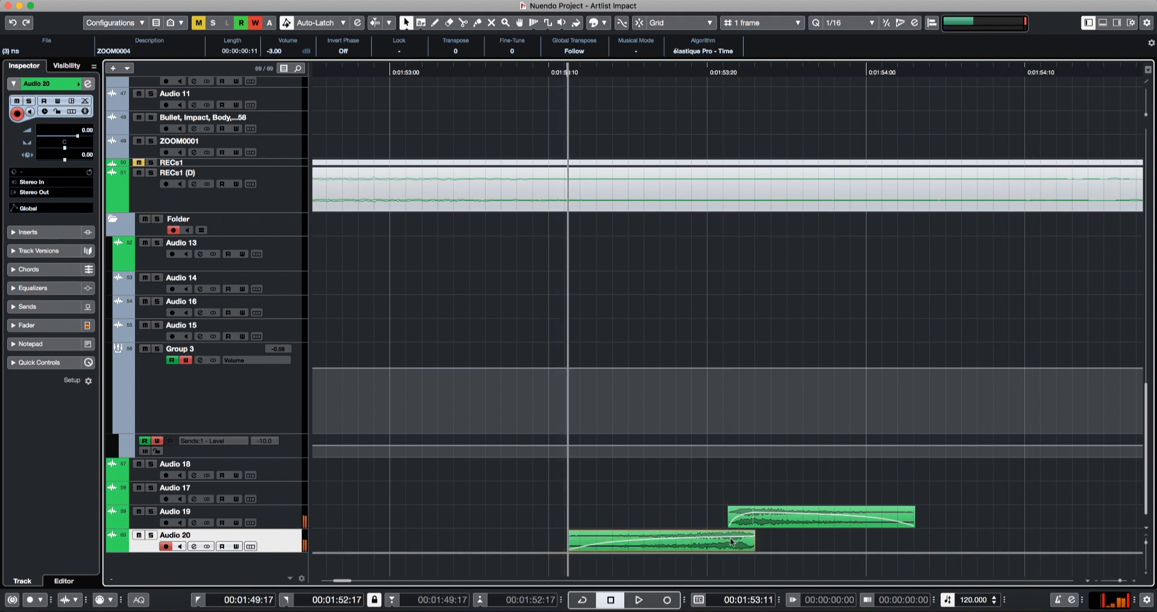
{"action": "key", "text": "space"}
{"action": "key", "text": "space"}
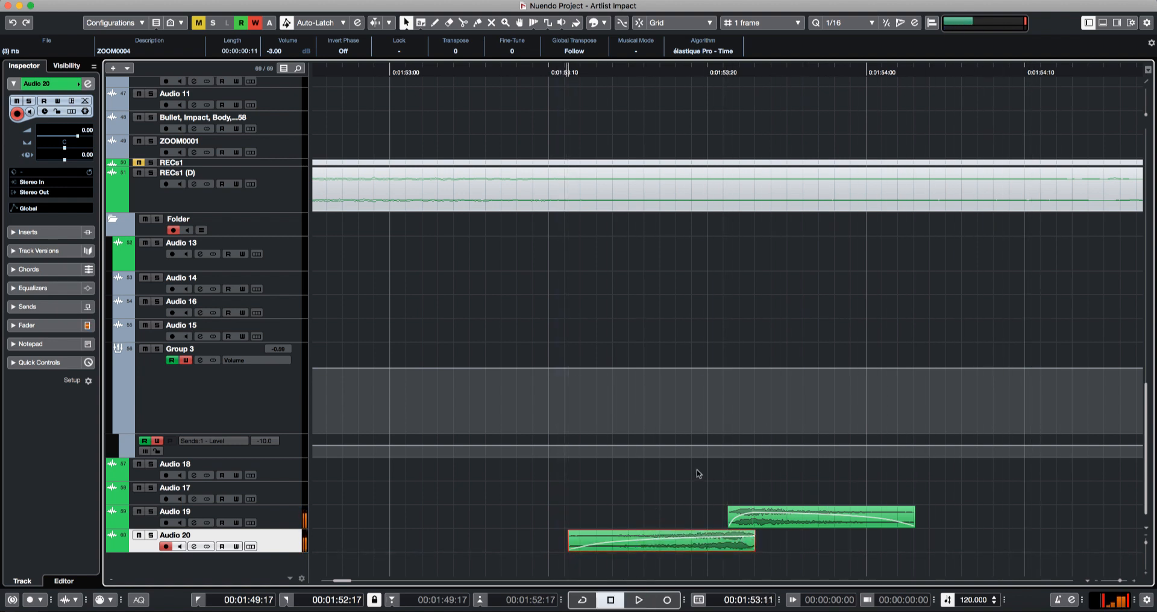
{"action": "key", "text": "space"}
{"action": "key", "text": "space"}
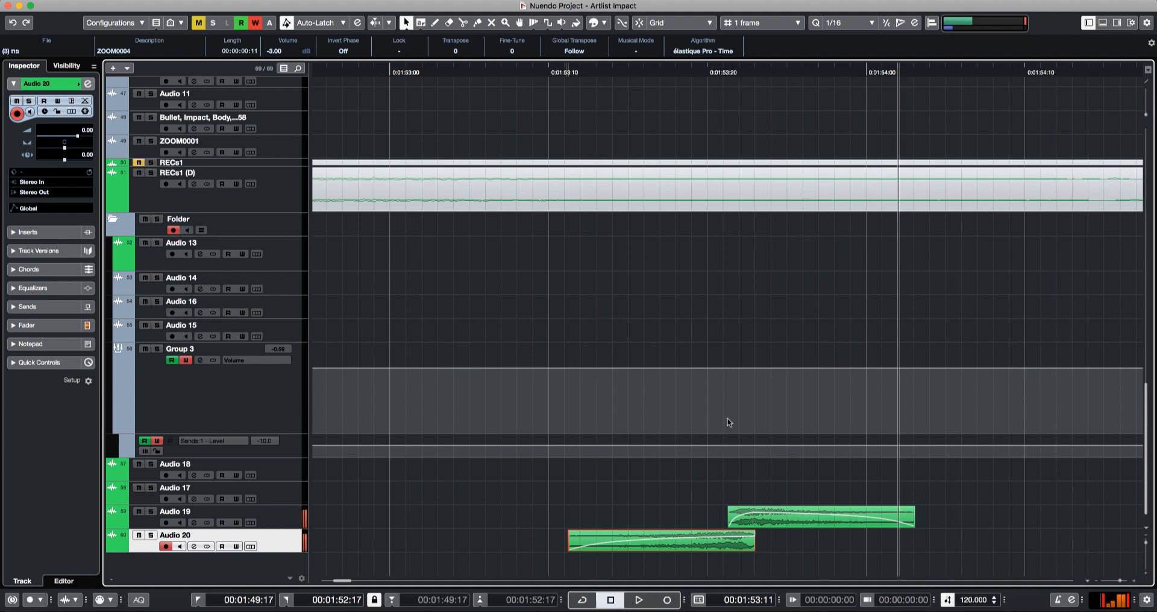
{"action": "key", "text": "space"}
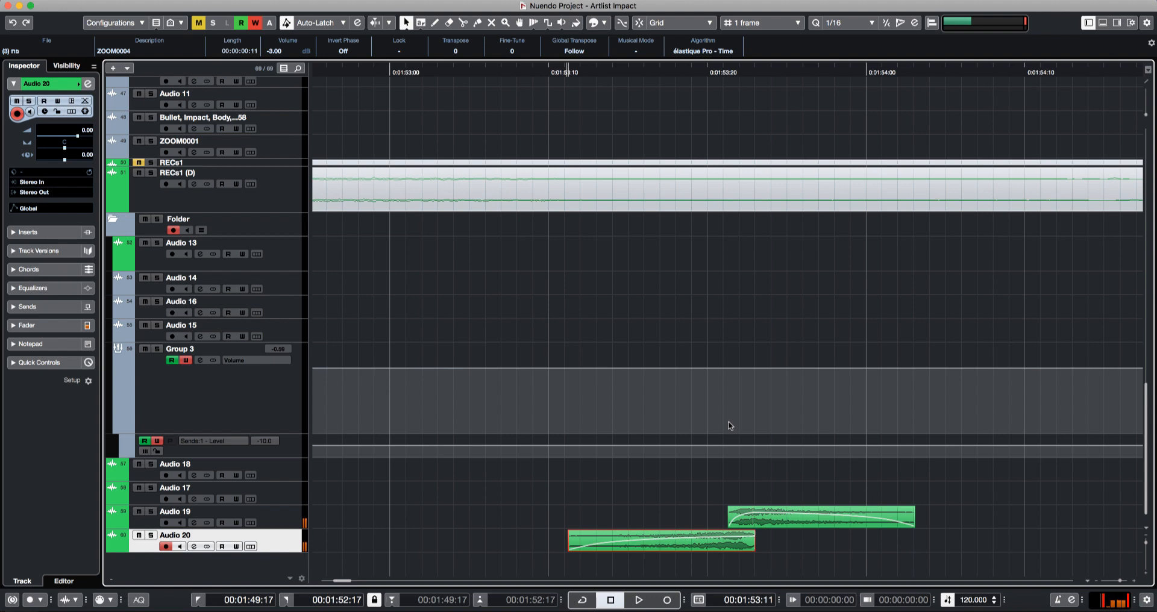
{"action": "key", "text": "g"}
{"action": "key", "text": "g"}
{"action": "key", "text": "g"}
{"action": "key", "text": "g"}
{"action": "key", "text": "g"}
{"action": "key", "text": "g"}
{"action": "key", "text": "g"}
{"action": "key", "text": "g"}
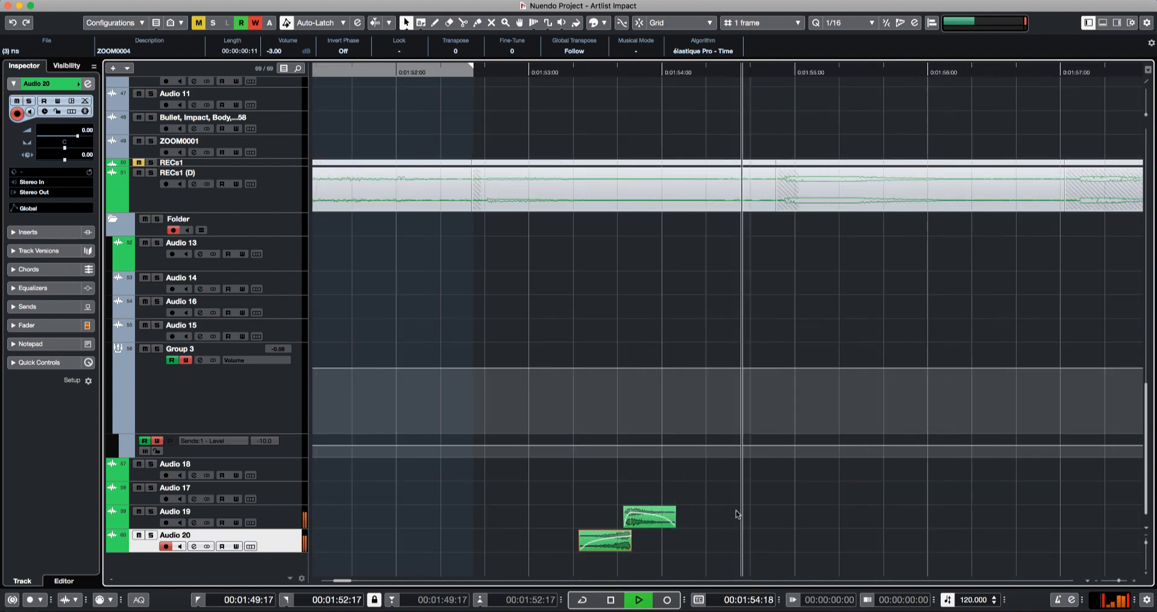
{"action": "key", "text": "space"}
- Solo the RECs1 (D) track, unmute its clips from about 0:01:45 to 0:02:00 and play them
{"action": "key", "text": "g"}
{"action": "key", "text": "g"}
{"action": "key", "text": "g"}
{"action": "key", "text": "g"}
{"action": "key", "text": "g"}
{"action": "key", "text": "g"}
{"action": "key", "text": "h"}
{"action": "key", "text": "g"}
{"action": "key", "text": "g"}
{"action": "key", "text": "g"}
{"action": "key", "text": "h"}
{"action": "key", "text": "h"}
{"action": "key", "text": "h"}
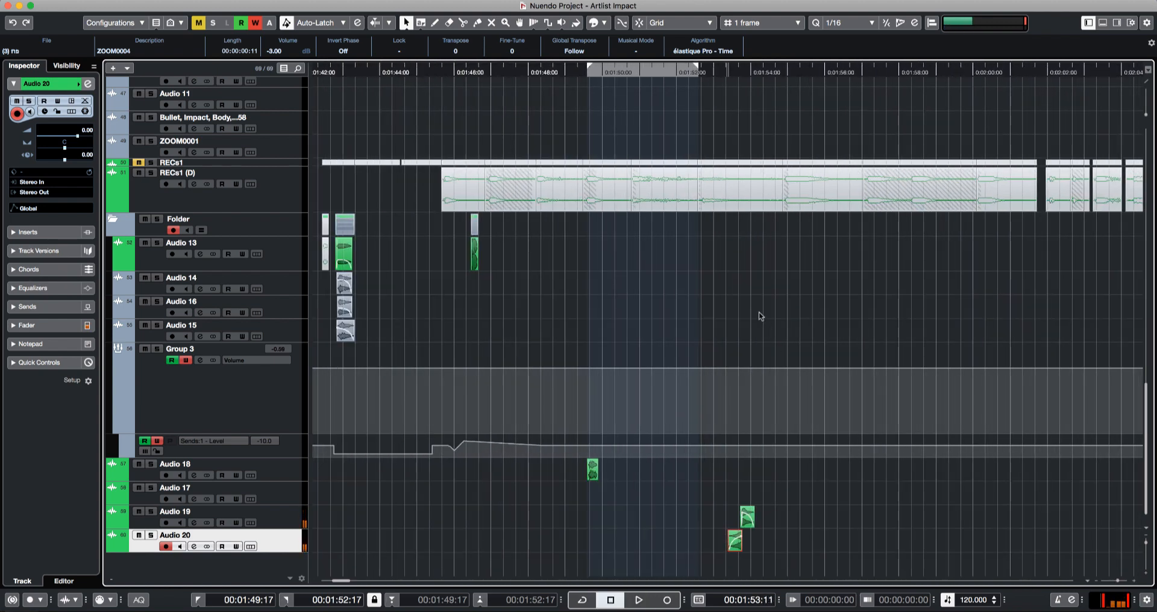
{"action": "left_click_drag", "start_coordinate": [363, 190], "coordinate": [443, 215]}
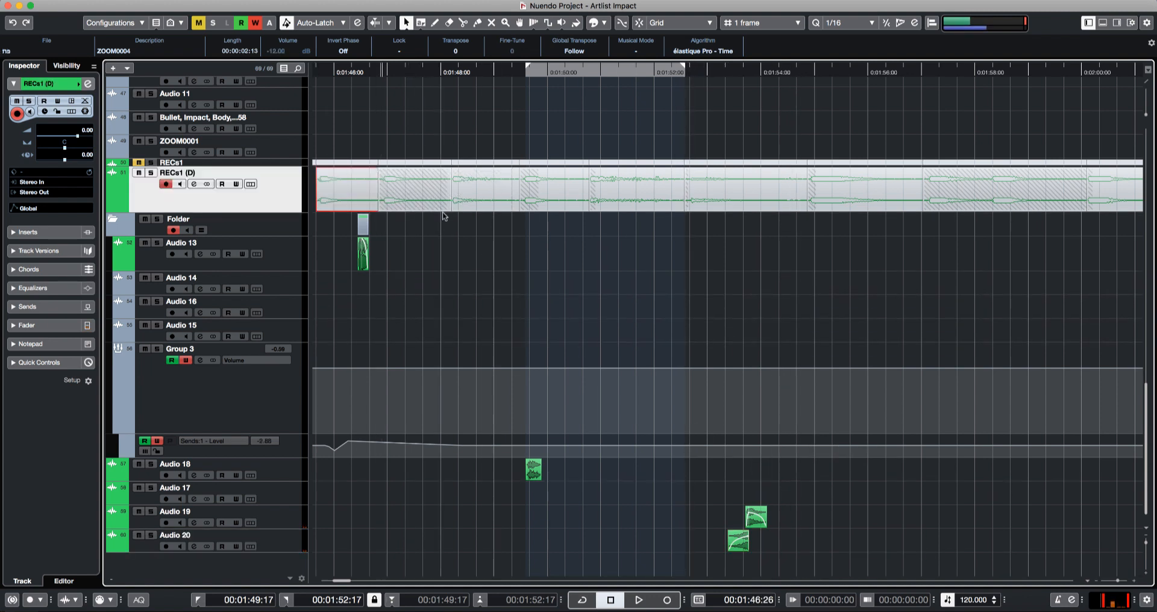
{"action": "key", "text": "s"}
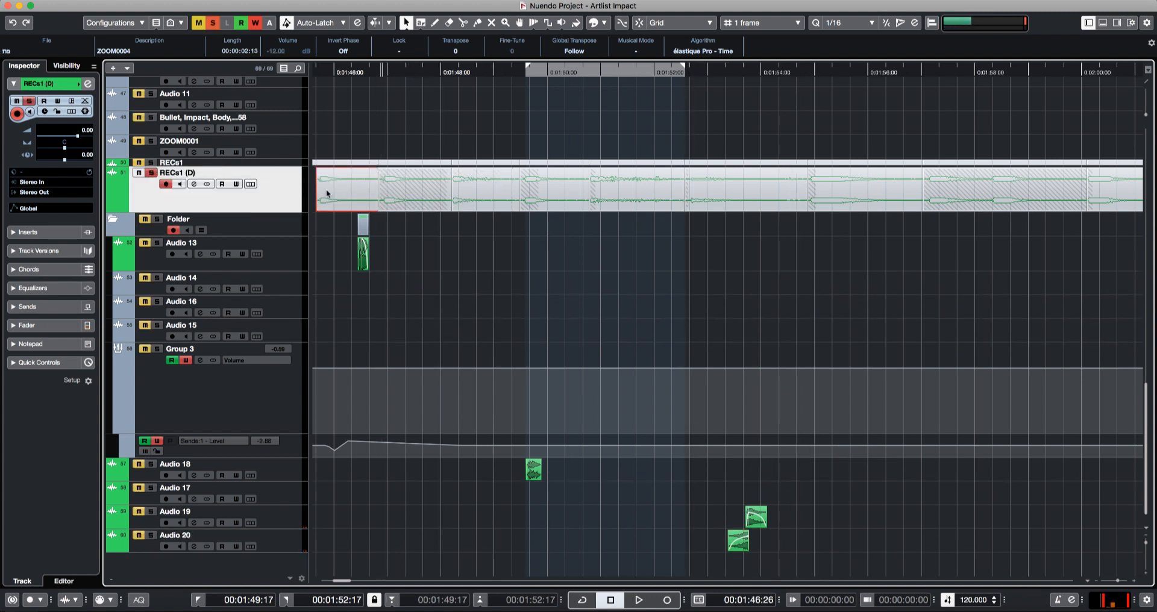
{"action": "left_click", "coordinate": [1063, 181], "text": "shift"}
{"action": "key", "text": "space"}
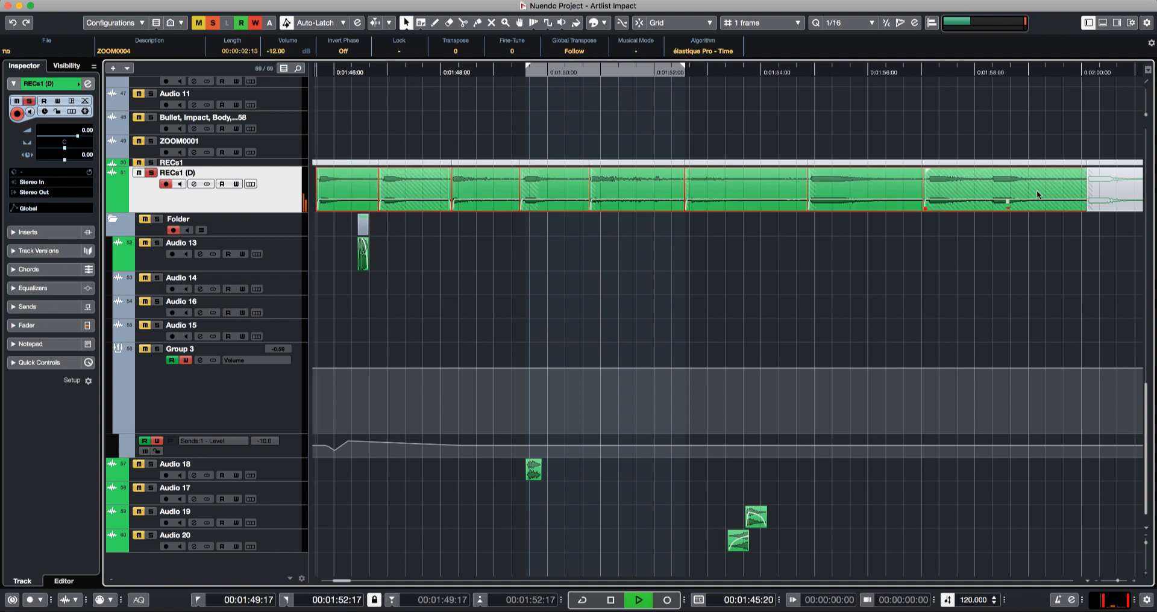
{"action": "left_click", "coordinate": [522, 227]}
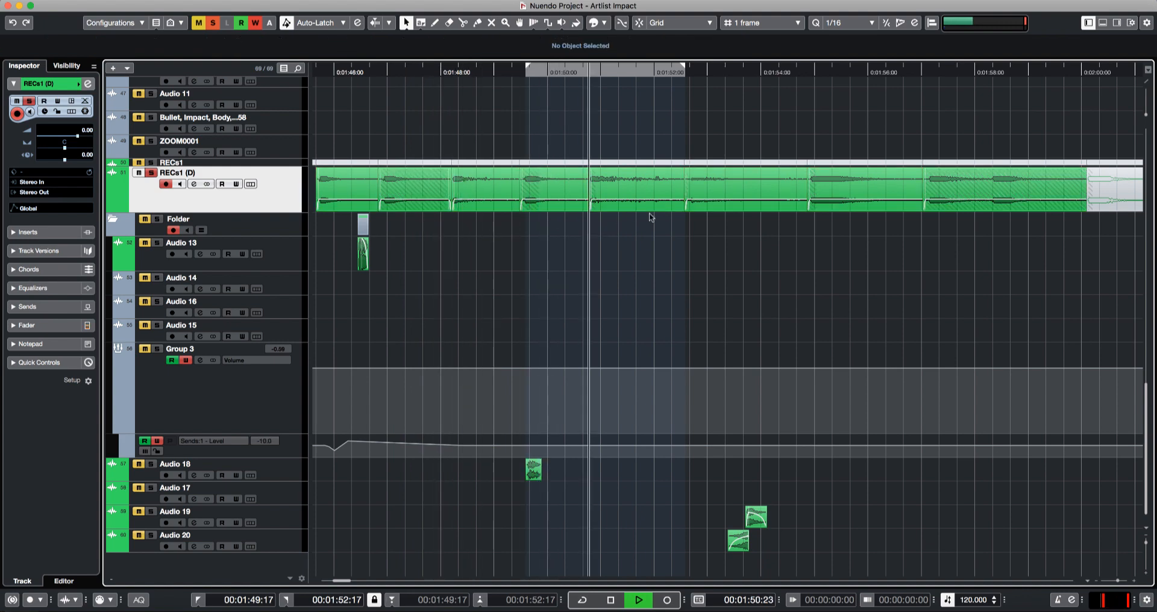
- Unmute the remaining clips at the end of the RECs1 (D) track and continue auditioning the recorded hits
{"action": "left_click", "coordinate": [804, 236]}
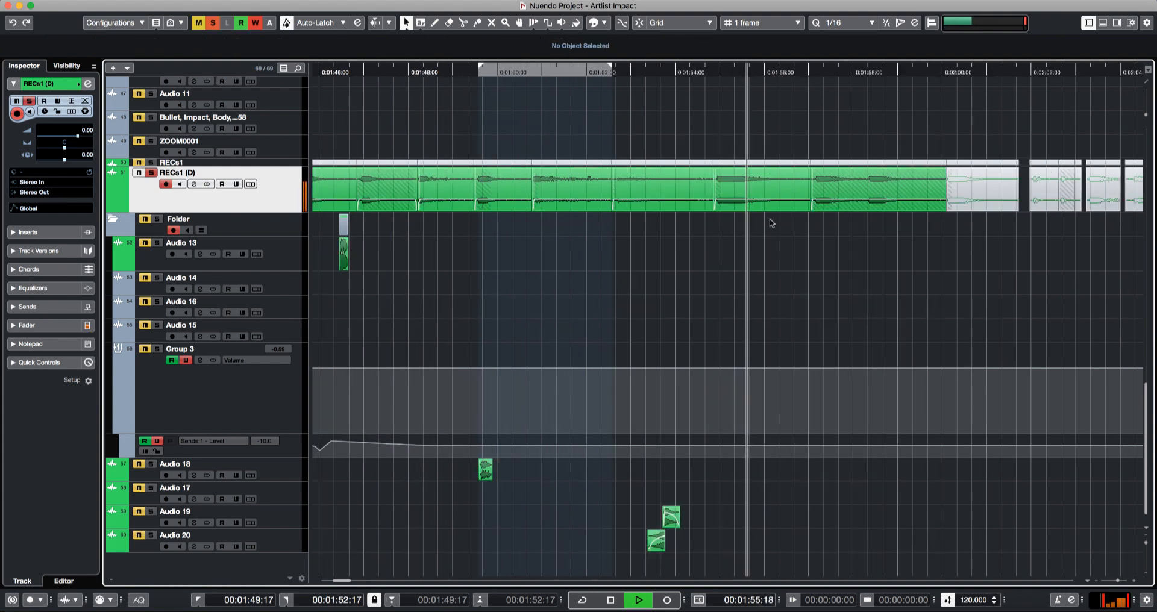
{"action": "key", "text": "g"}
{"action": "key", "text": "g"}
{"action": "key", "text": "g"}
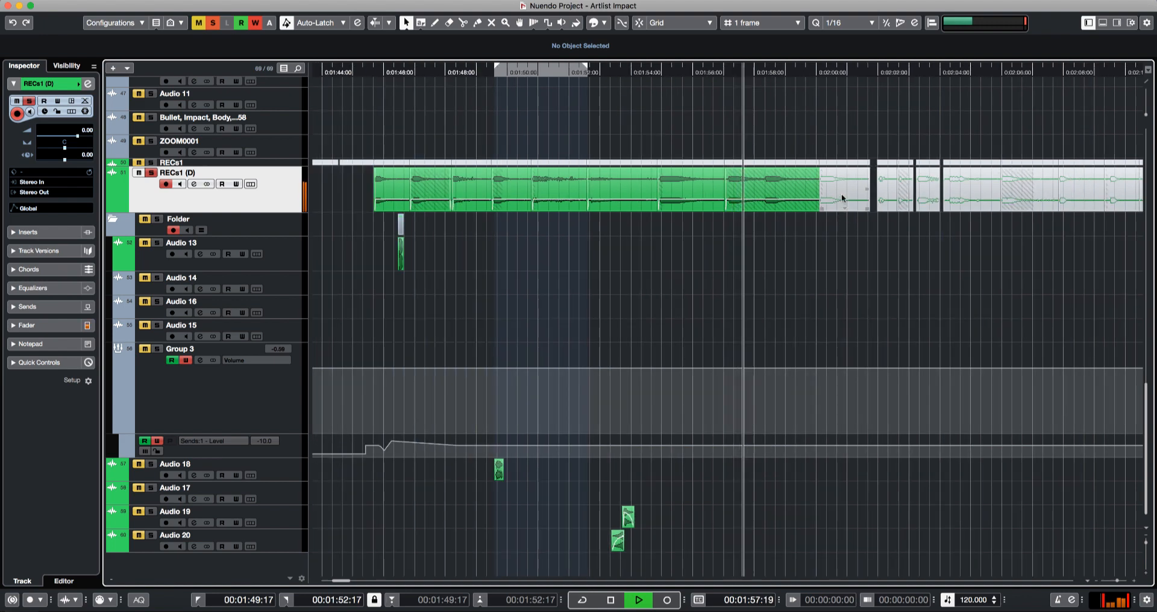
{"action": "left_click", "coordinate": [843, 197]}
{"action": "left_click_drag", "start_coordinate": [983, 210], "coordinate": [1078, 194]}
{"action": "key", "text": "shift+u"}
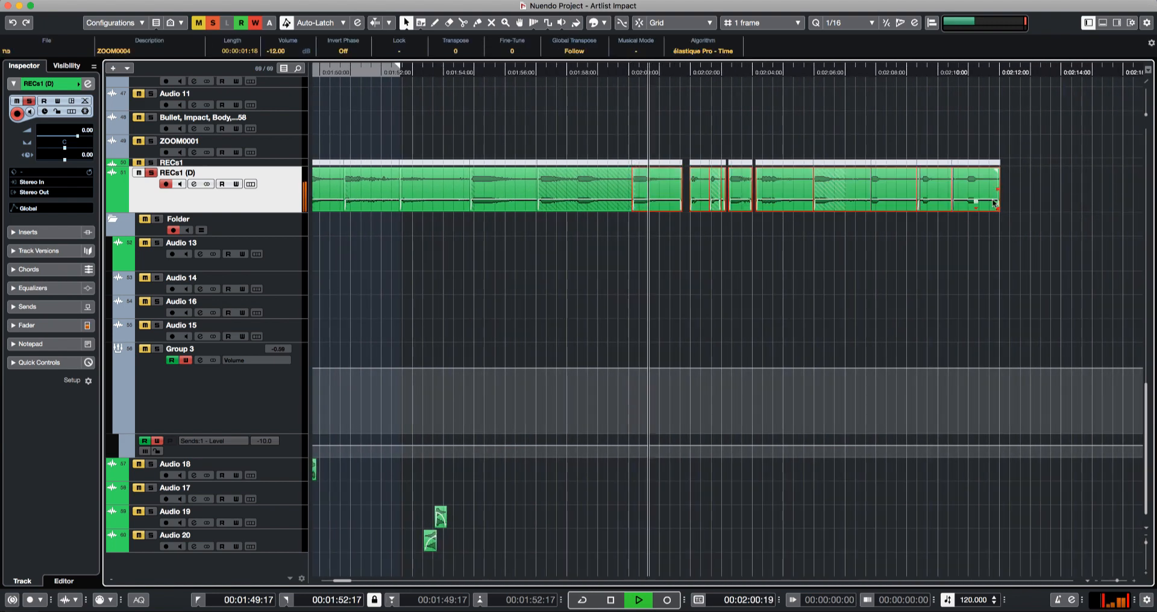
{"action": "left_click", "coordinate": [708, 228]}
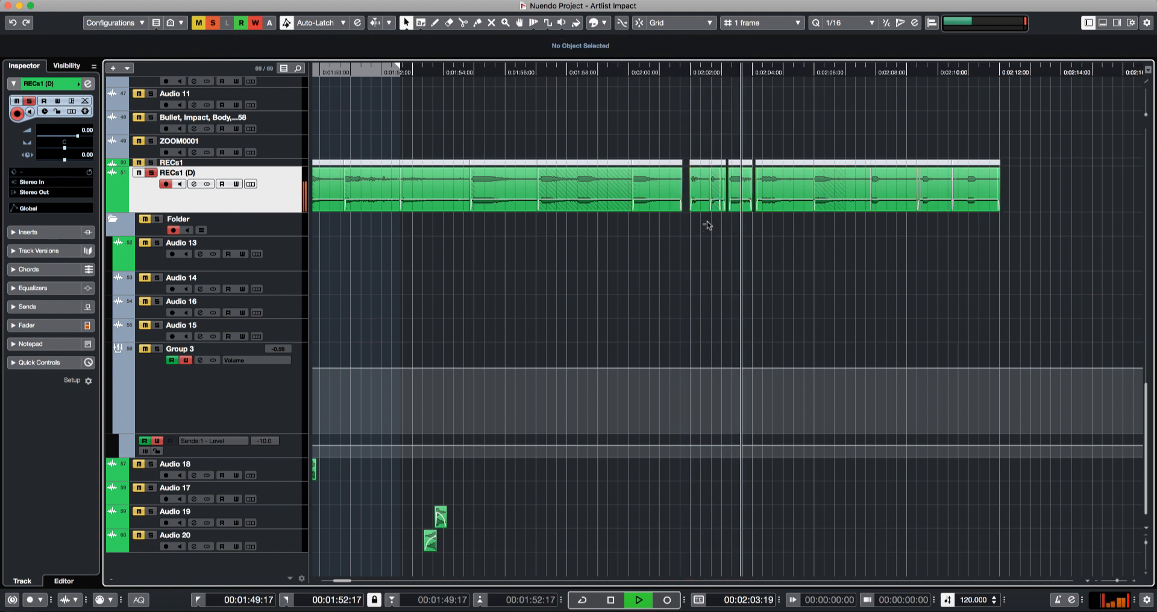
- Copy the 23-frame hit and the longer hit following it from RECs1 (D) onto two new tracks, deleting the longer hit's original
{"action": "left_click", "coordinate": [740, 196]}
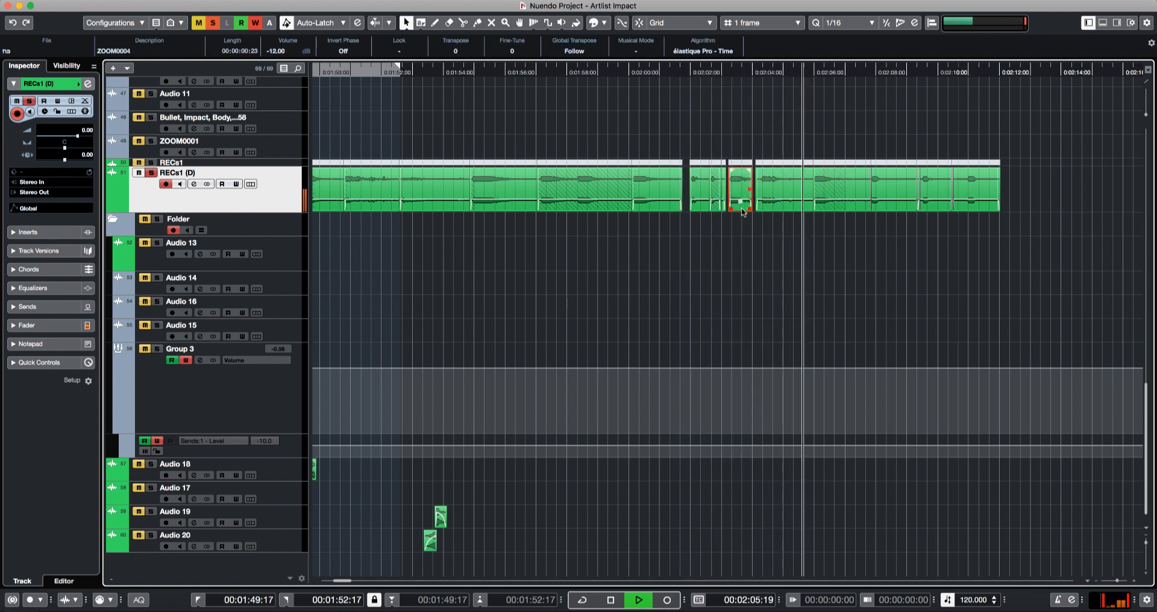
{"action": "left_click_drag", "start_coordinate": [742, 203], "coordinate": [704, 570]}
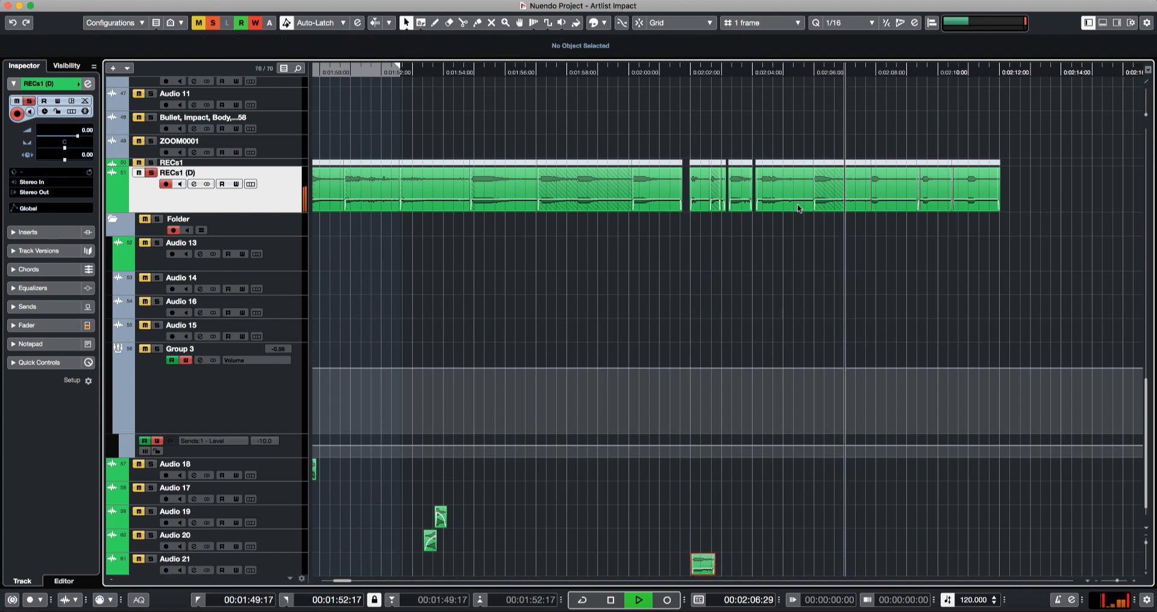
{"action": "left_click_drag", "start_coordinate": [799, 193], "coordinate": [789, 564]}
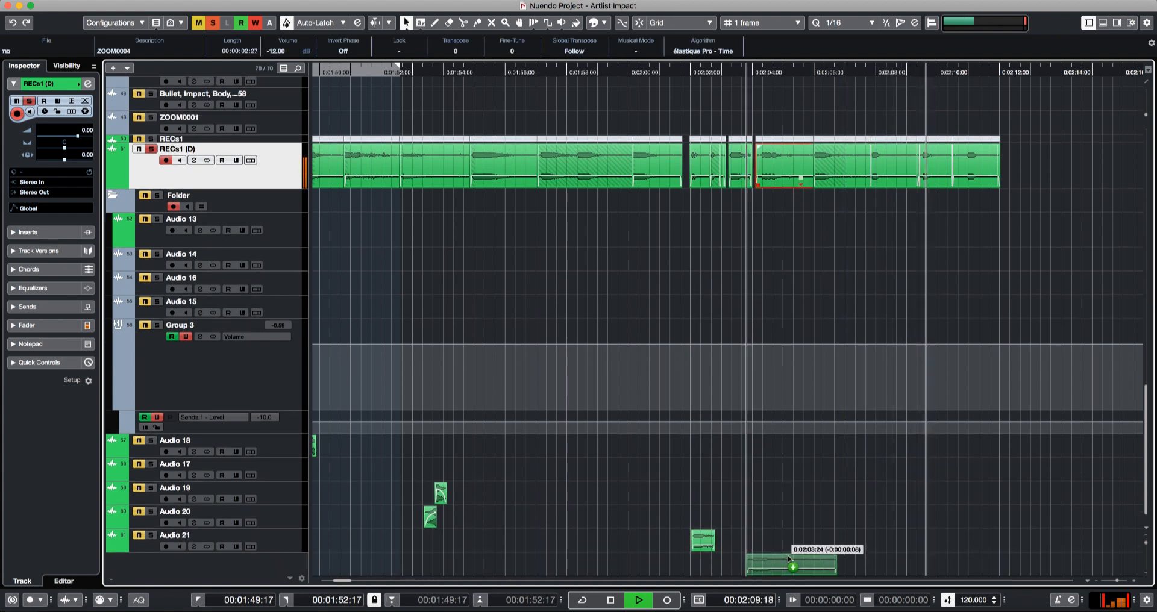
{"action": "key", "text": "space"}
{"action": "key", "text": "Delete"}
{"action": "left_click", "coordinate": [745, 187]}
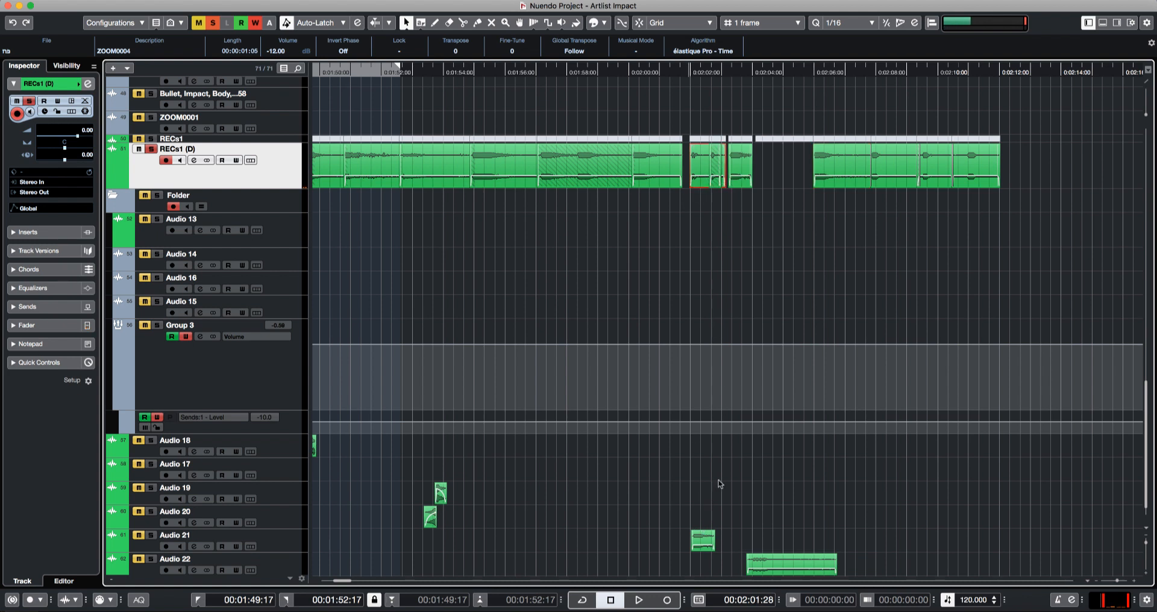
- Solo Audio 21 and Audio 22, and move the Audio 21 clip to 0:01:53:18 beneath the Audio 19 and 20 clips
{"action": "left_click_drag", "start_coordinate": [799, 570], "coordinate": [629, 504]}
{"action": "scroll", "coordinate": [726, 472], "scroll_direction": "down", "scroll_amount": 1}
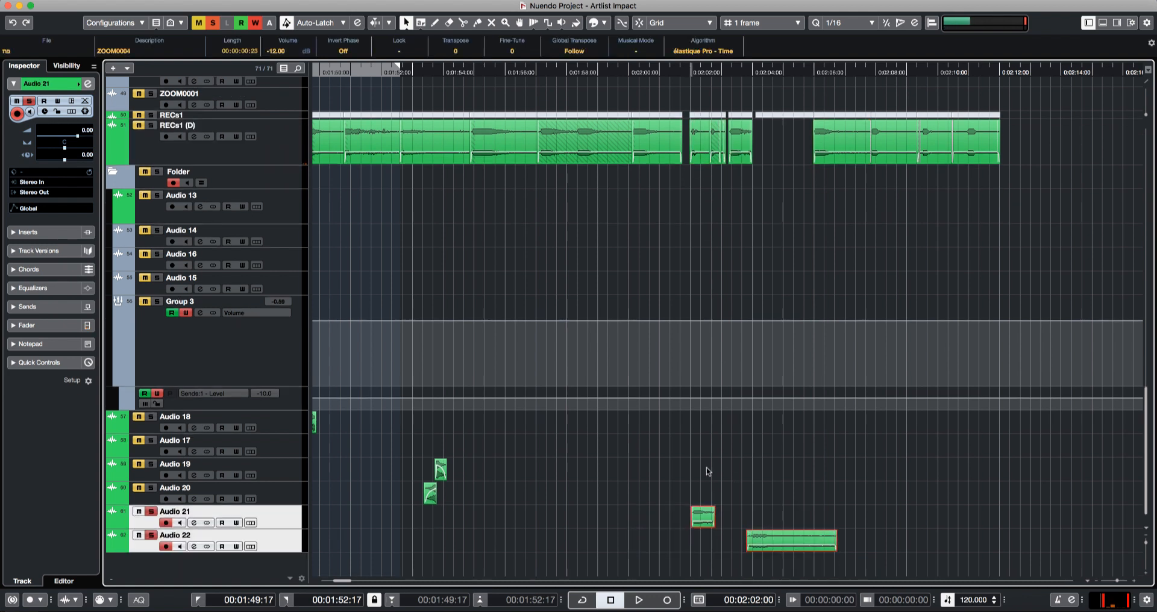
{"action": "left_click", "coordinate": [708, 472]}
{"action": "left_click_drag", "start_coordinate": [703, 516], "coordinate": [444, 517]}
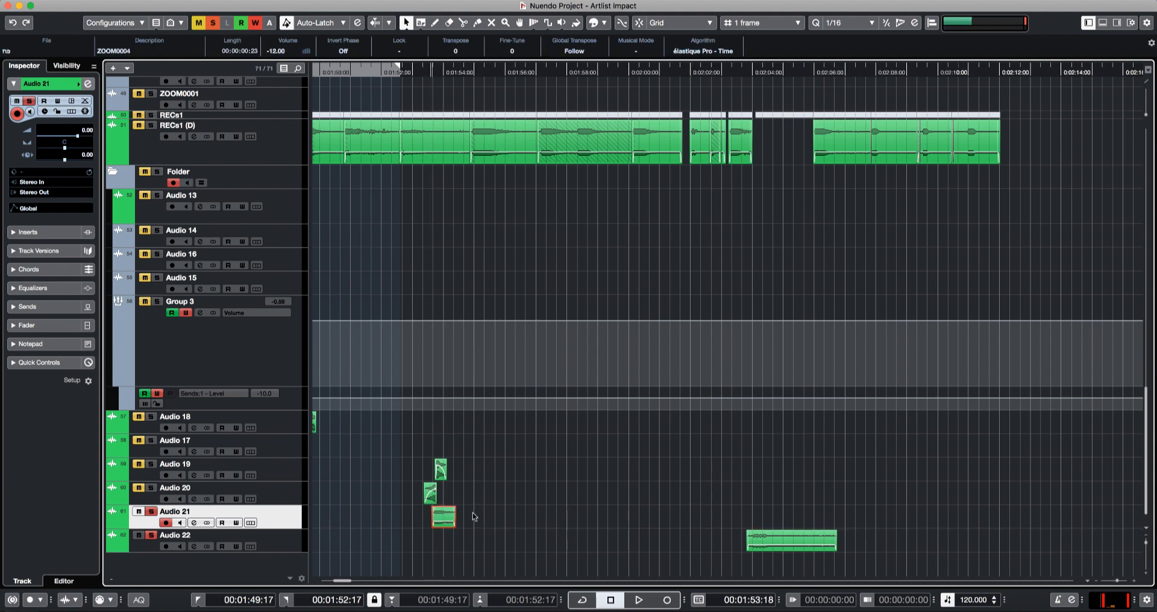
- Solo Audio 19, Audio 20 and Audio 21 together and audition their layered clips
{"action": "left_click", "coordinate": [423, 563]}
{"action": "key", "text": "g"}
{"action": "key", "text": "h"}
{"action": "key", "text": "h"}
{"action": "key", "text": "h"}
{"action": "key", "text": "h"}
{"action": "key", "text": "h"}
{"action": "key", "text": "h"}
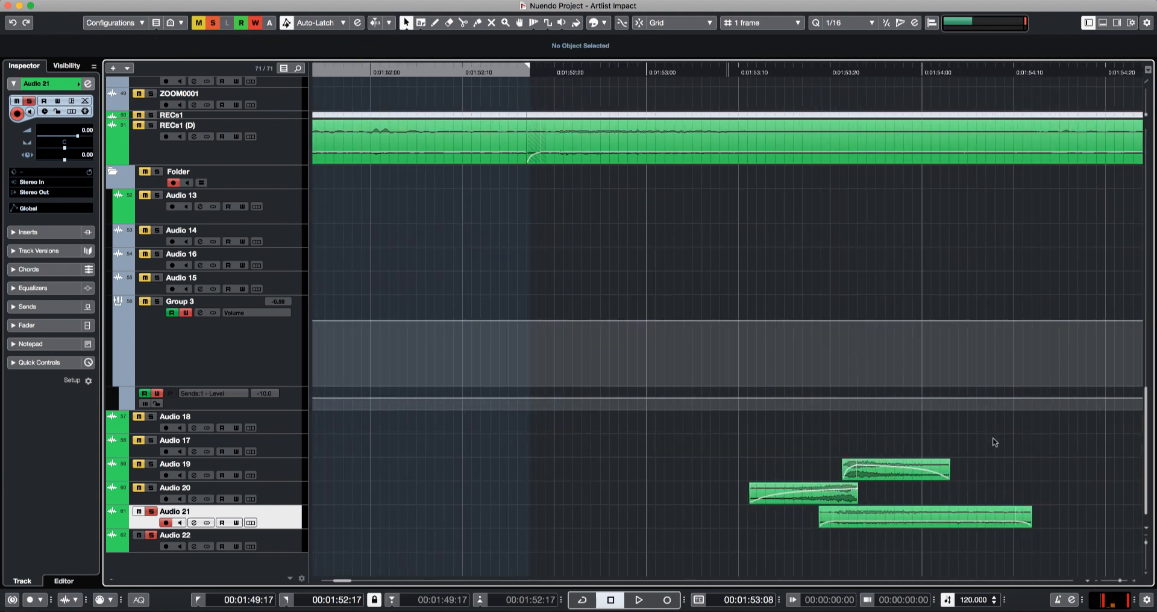
{"action": "left_click_drag", "start_coordinate": [995, 442], "coordinate": [768, 526]}
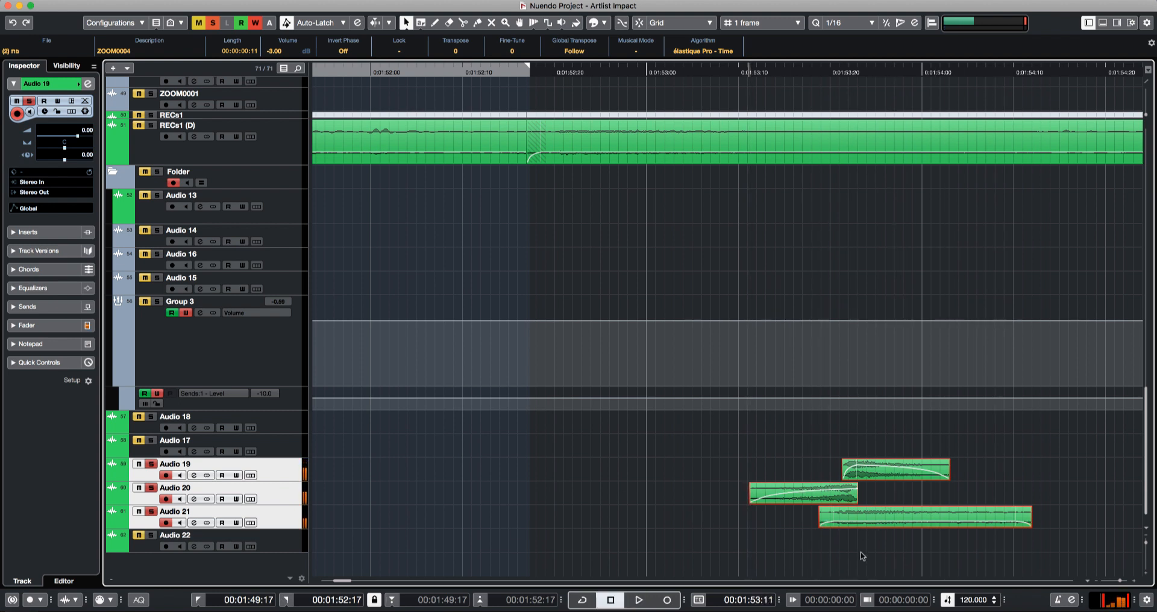
- Set the Audio 21 clip's volume to -8 dB and cut off its tail, leaving a 9-frame clip with a fade-out
{"action": "left_click", "coordinate": [885, 519]}
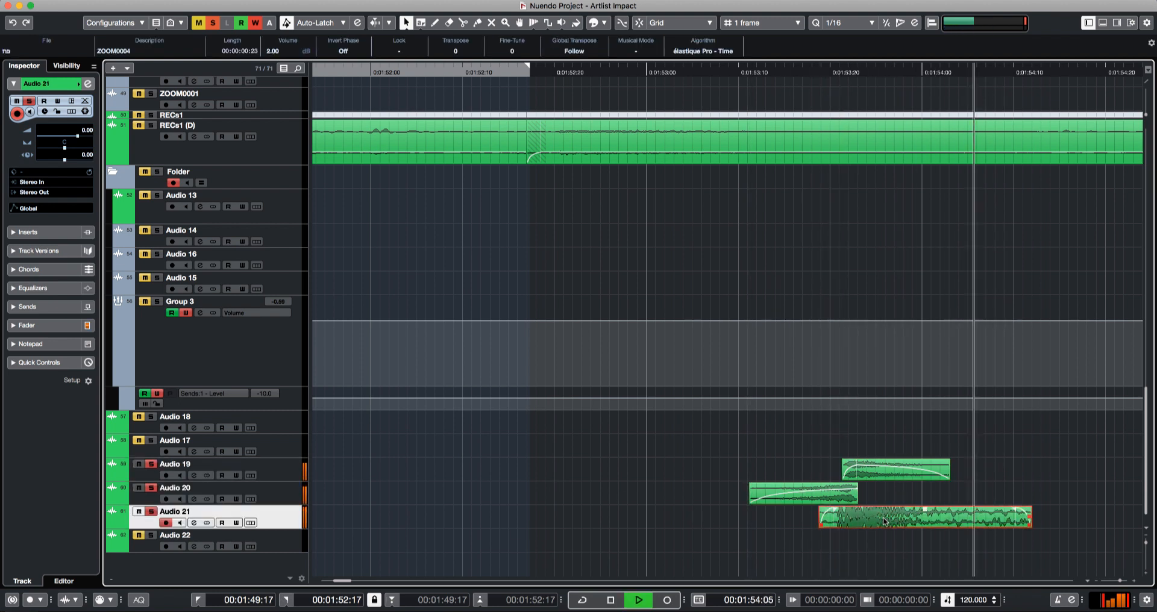
{"action": "scroll", "coordinate": [883, 521], "scroll_direction": "down", "scroll_amount": 5}
{"action": "key", "text": "space"}
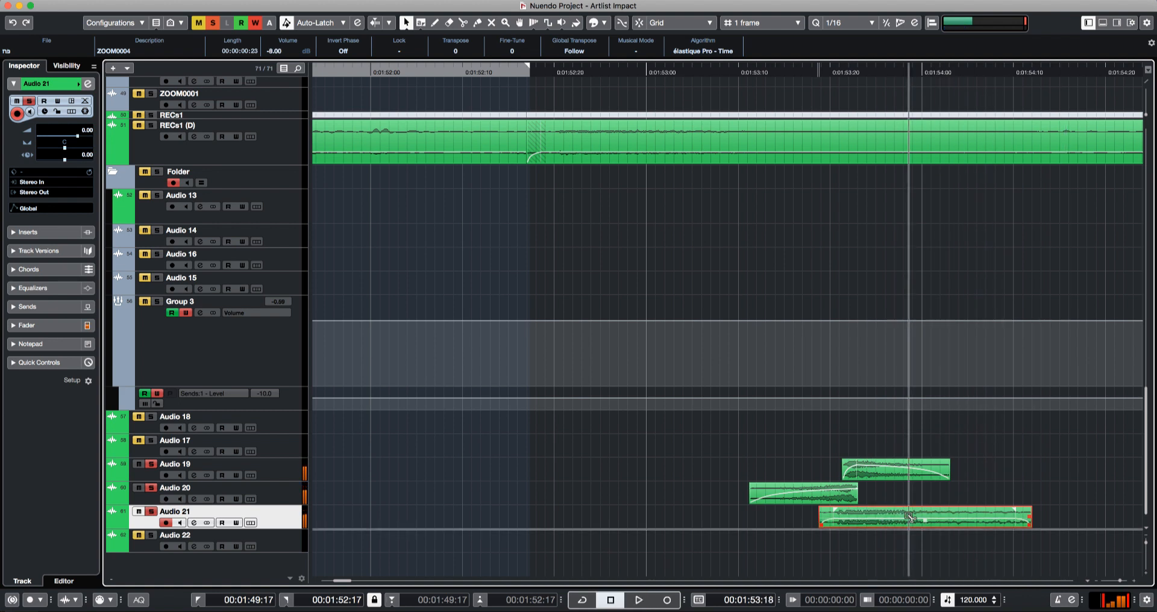
{"action": "left_click", "coordinate": [910, 520], "text": "alt"}
{"action": "key", "text": "Delete"}
{"action": "left_click", "coordinate": [837, 515]}
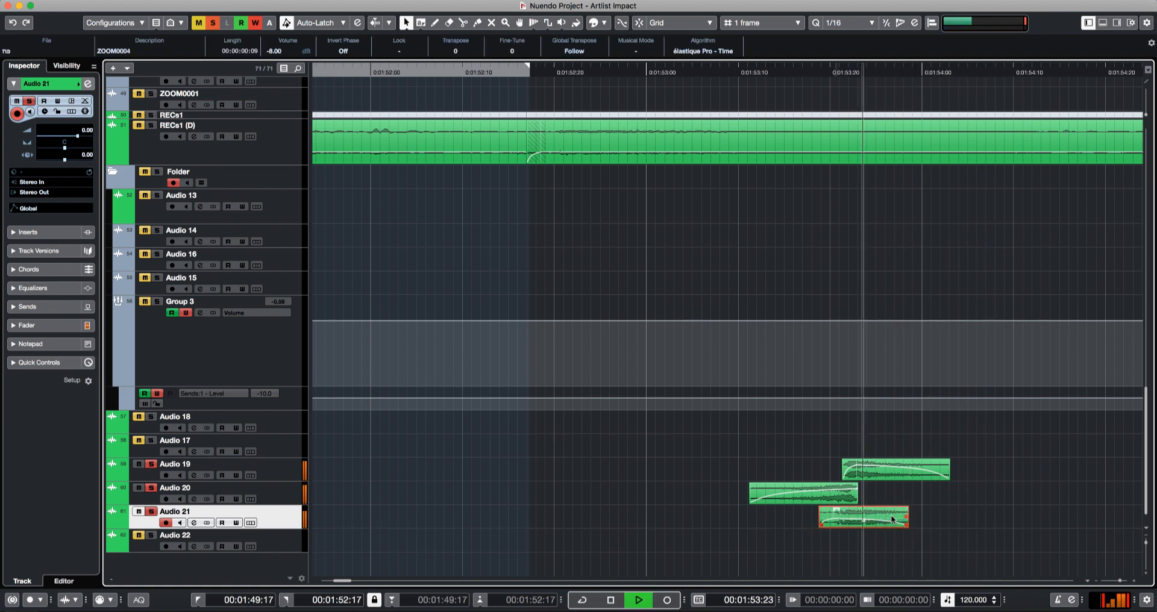
{"action": "key", "text": "space"}
- Trim the start of the Audio 21 clip to 0:01:53:21, in line with the Audio 19 hit, and audition the layers
{"action": "left_click", "coordinate": [723, 540]}
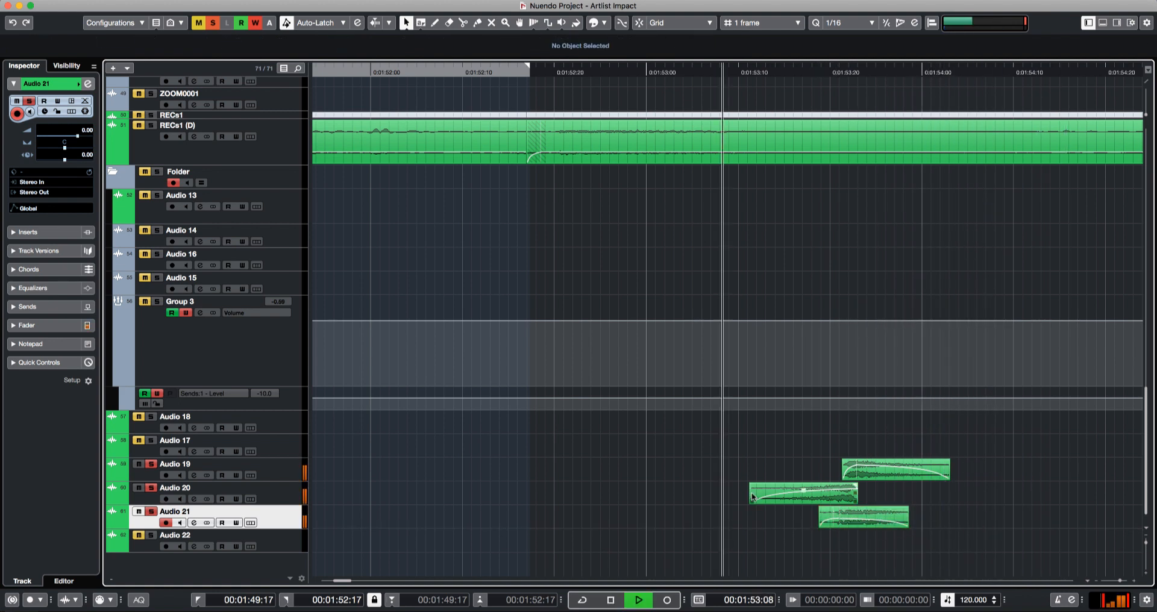
{"action": "key", "text": "space"}
{"action": "left_click_drag", "start_coordinate": [821, 524], "coordinate": [844, 524]}
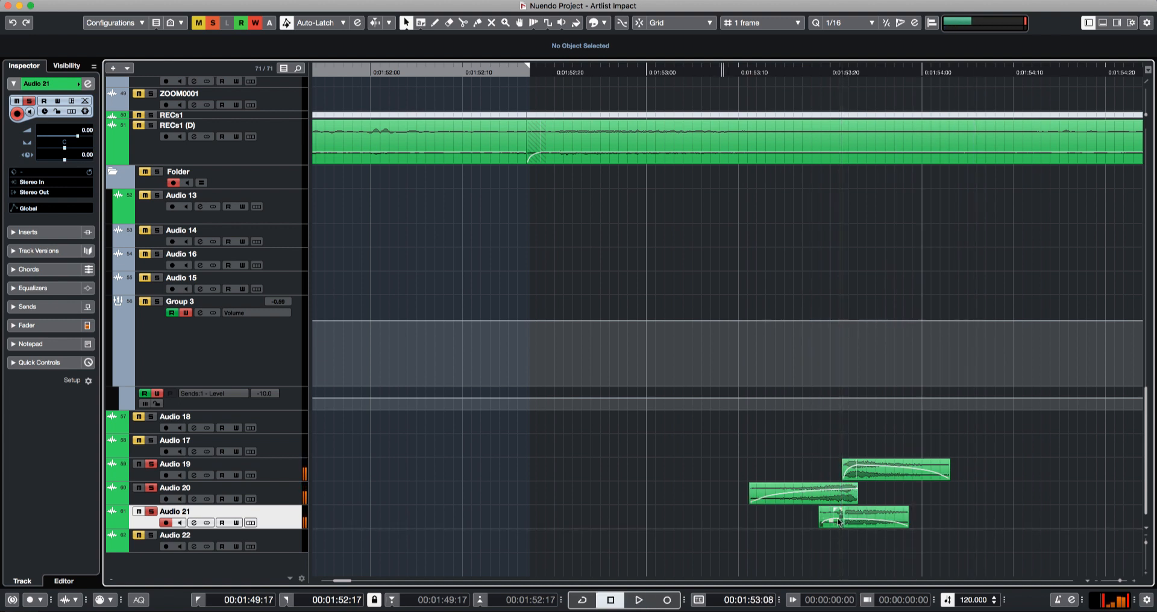
{"action": "left_click", "coordinate": [776, 526]}
{"action": "key", "text": "space"}
{"action": "left_click", "coordinate": [883, 517]}
{"action": "key", "text": "space"}
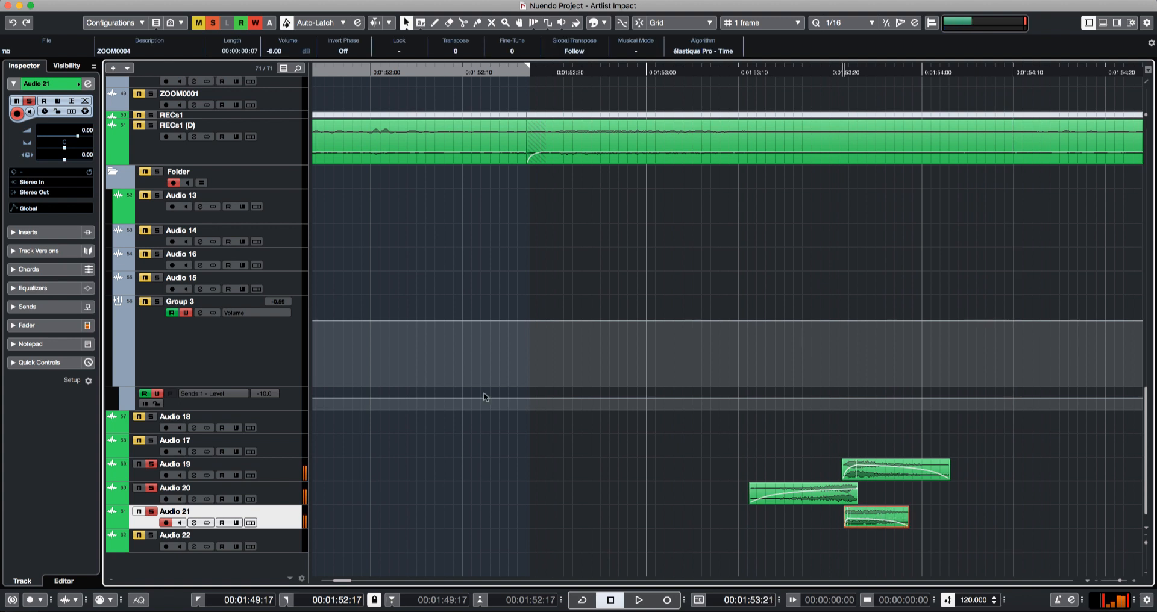
- Add a Reverb send to the Audio 21 channel, audition the clip with it and close the channel settings
{"action": "key", "text": "e"}
{"action": "left_click", "coordinate": [566, 252]}
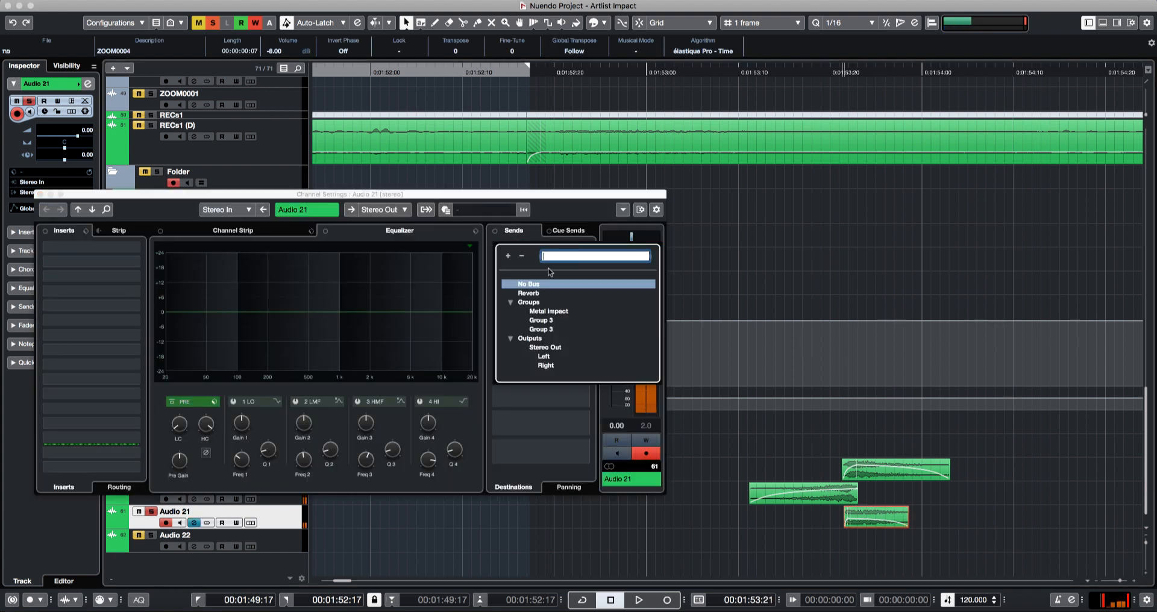
{"action": "left_click", "coordinate": [545, 289]}
{"action": "key", "text": "space"}
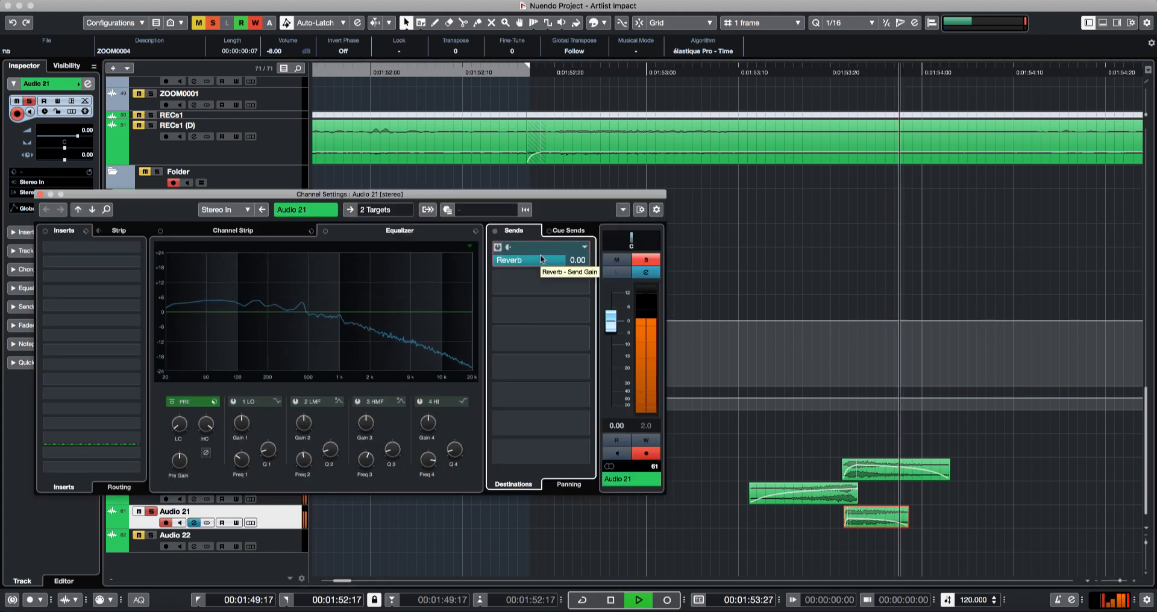
{"action": "key", "text": "space"}
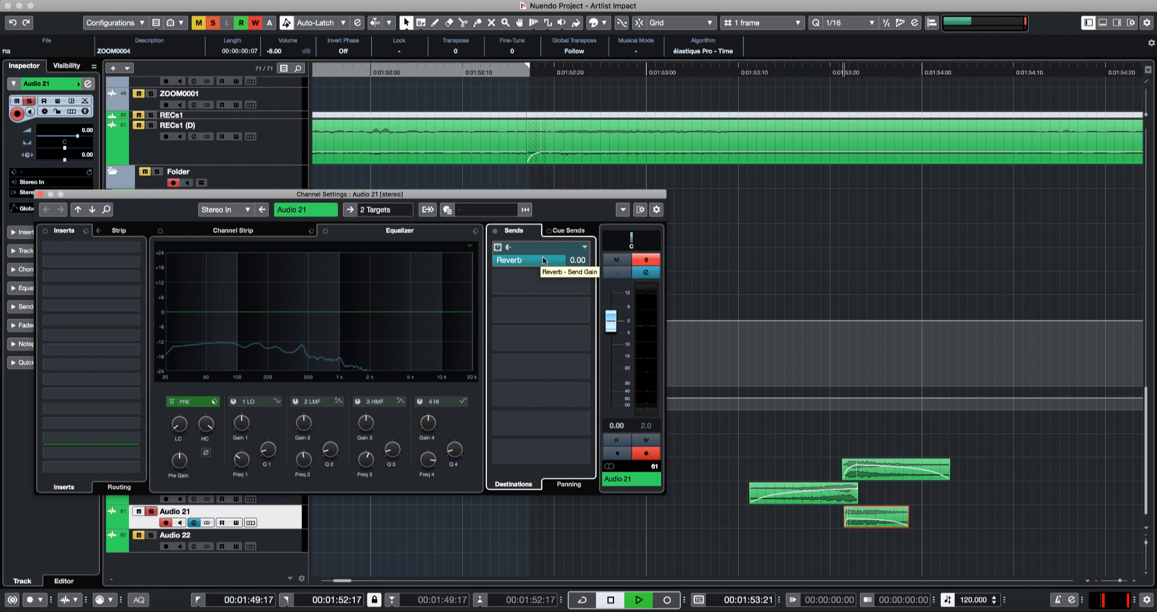
{"action": "key", "text": "space"}
{"action": "key", "text": "e"}
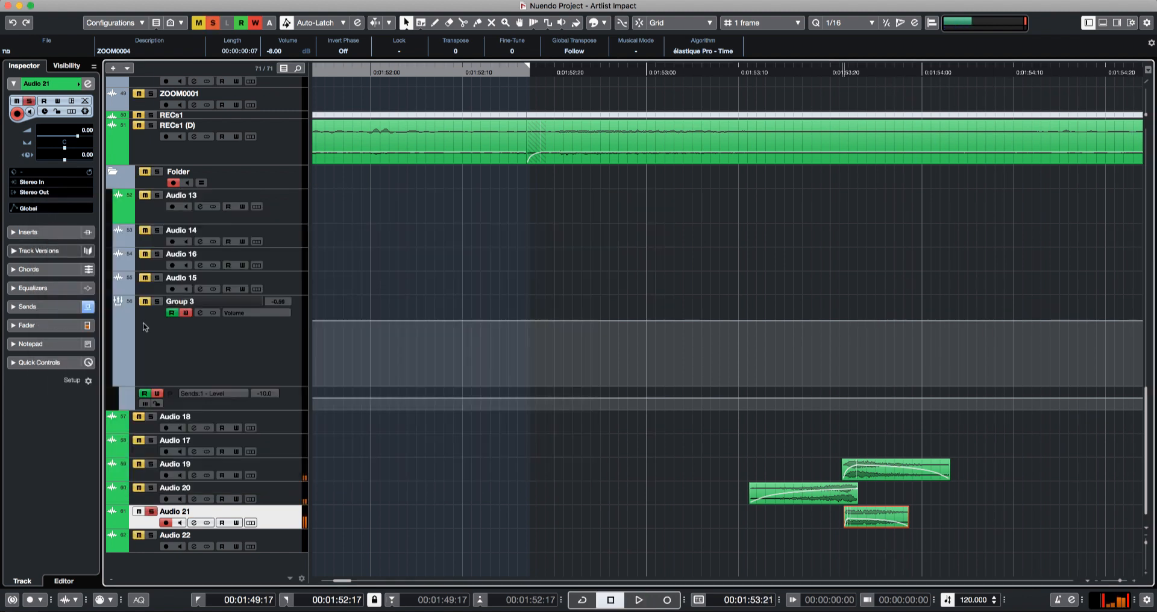
- Solo Audio 19 through Audio 21 and audition the layered hits together
{"action": "left_click", "coordinate": [281, 477], "text": "shift"}
{"action": "key", "text": "space"}
{"action": "left_click", "coordinate": [729, 470]}
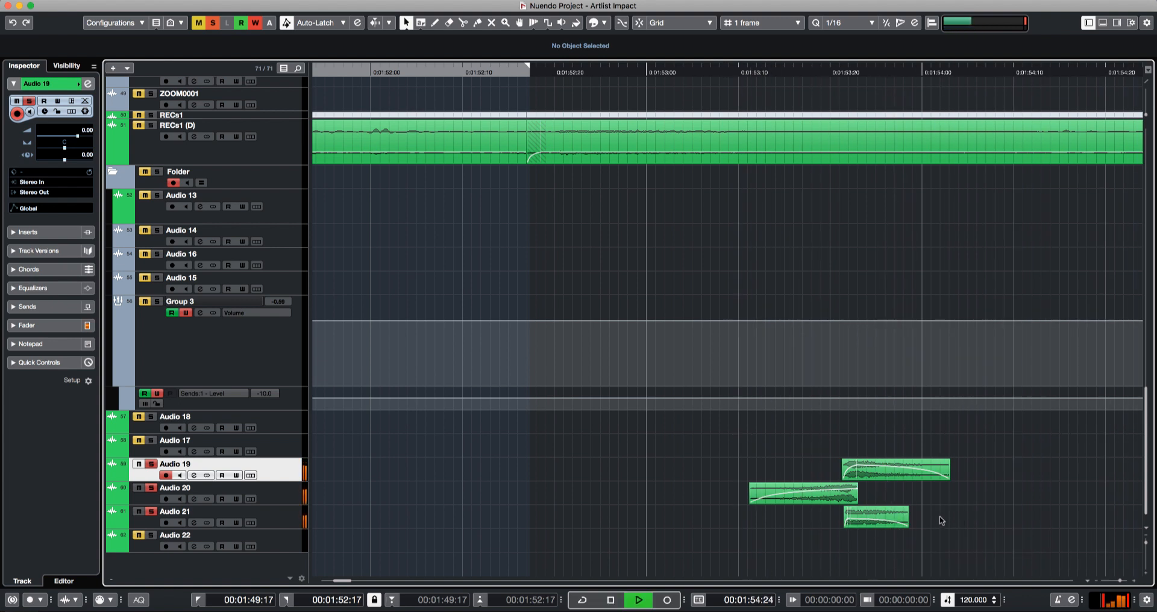
- Move the ZOOM0004 clip on Audio 22 earlier so it starts at about 0:01:53:18, under the layered hits
{"action": "key", "text": "g"}
{"action": "key", "text": "g"}
{"action": "key", "text": "g"}
{"action": "key", "text": "g"}
{"action": "key", "text": "g"}
{"action": "key", "text": "g"}
{"action": "key", "text": "g"}
{"action": "key", "text": "h"}
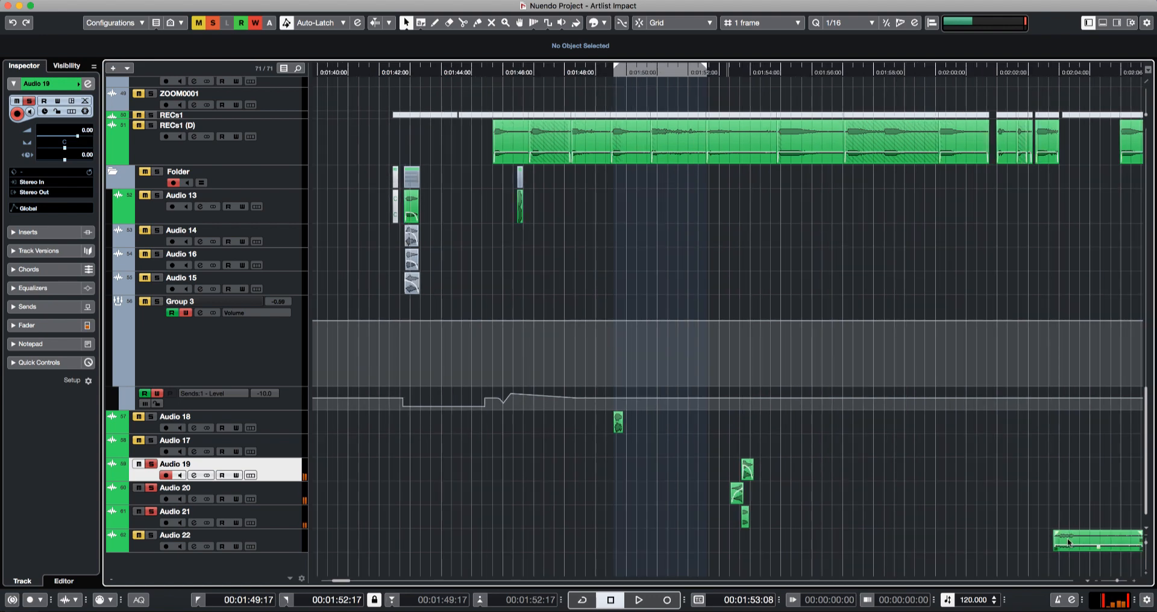
{"action": "left_click", "coordinate": [1069, 539]}
{"action": "key", "text": "l"}
{"action": "left_click_drag", "start_coordinate": [842, 550], "coordinate": [773, 538]}
{"action": "key", "text": "h"}
{"action": "key", "text": "h"}
{"action": "key", "text": "h"}
{"action": "key", "text": "h"}
{"action": "key", "text": "h"}
{"action": "key", "text": "h"}
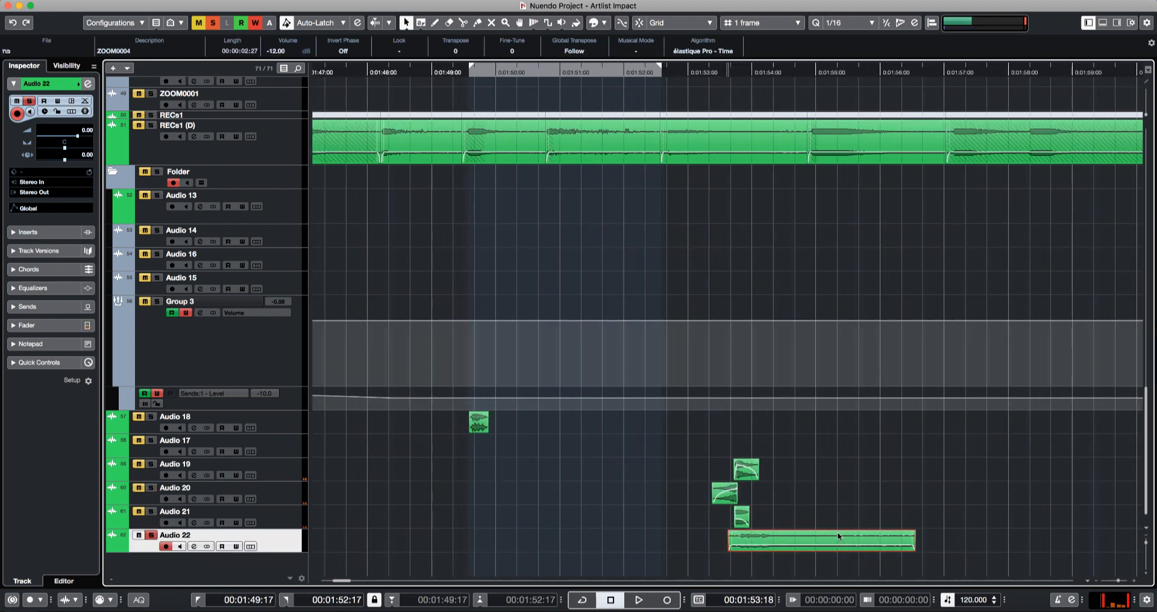
- Raise the Audio 22 clip's volume to -7 dB and shift it to start at 0:01:53:14
{"action": "key", "text": "ctrl+shift+Up"}
{"action": "key", "text": "ctrl+shift+Up"}
{"action": "key", "text": "ctrl+shift+Up"}
{"action": "key", "text": "ctrl+shift+Up"}
{"action": "key", "text": "ctrl+shift+Up"}
{"action": "left_click_drag", "start_coordinate": [855, 541], "coordinate": [790, 545]}
{"action": "key", "text": "l"}
{"action": "key", "text": "space"}
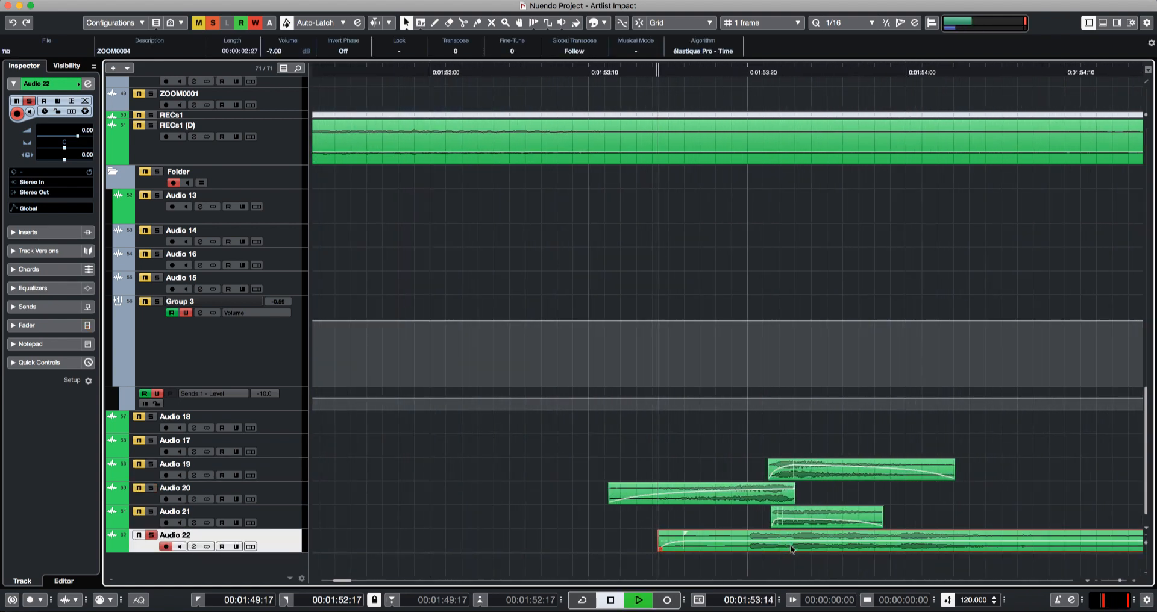
- Cut off the first part of the Audio 22 clip and align its start with the Audio 21 hit
{"action": "left_click", "coordinate": [896, 544], "text": "alt"}
{"action": "key", "text": "Delete"}
{"action": "left_click_drag", "start_coordinate": [930, 544], "coordinate": [810, 549]}
{"action": "key", "text": "l"}
{"action": "key", "text": "space"}
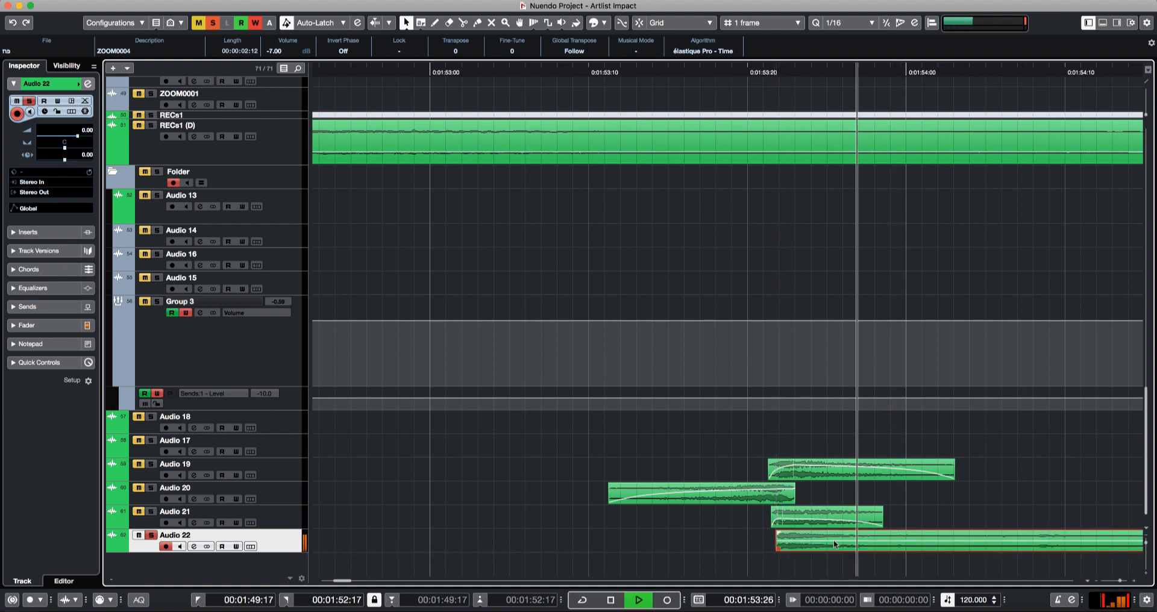
- Cut the Audio 22 clip down to 6 frames with a fade-out and audition it with Audio 17 to Audio 22 soloed
{"action": "key", "text": "space"}
{"action": "left_click", "coordinate": [883, 544], "text": "alt"}
{"action": "key", "text": "Delete"}
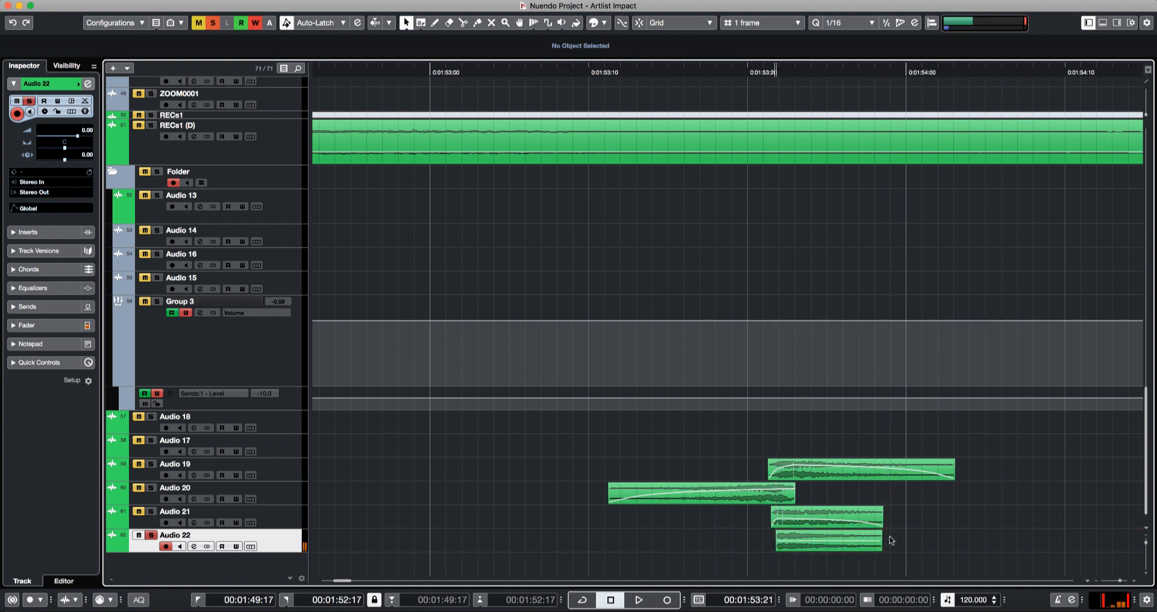
{"action": "left_click_drag", "start_coordinate": [879, 533], "coordinate": [840, 534]}
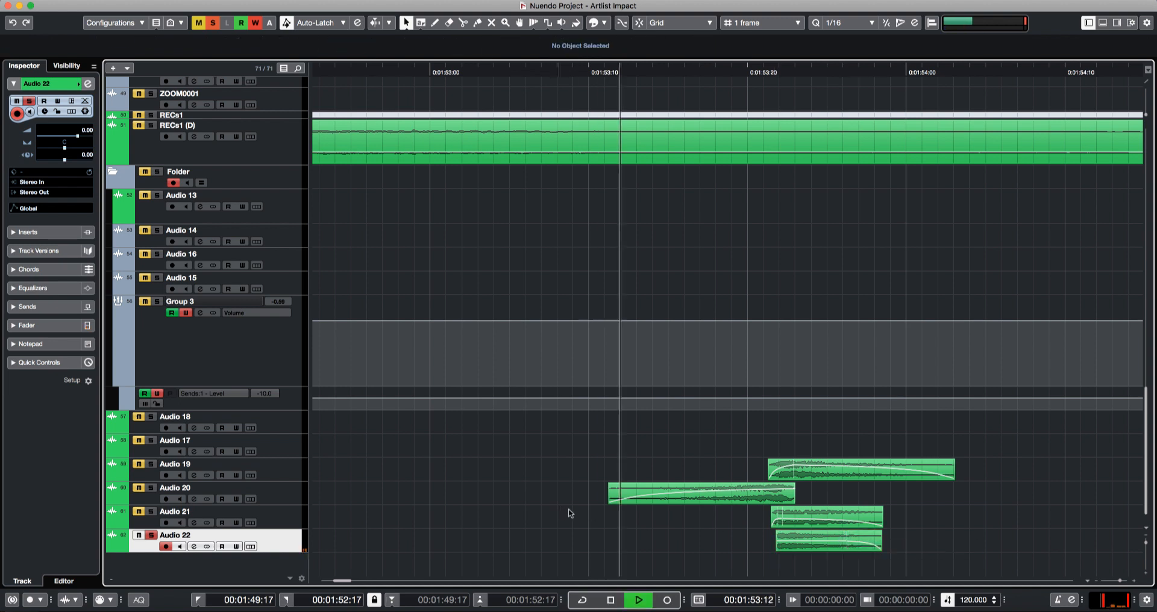
{"action": "left_click", "coordinate": [272, 443], "text": "shift"}
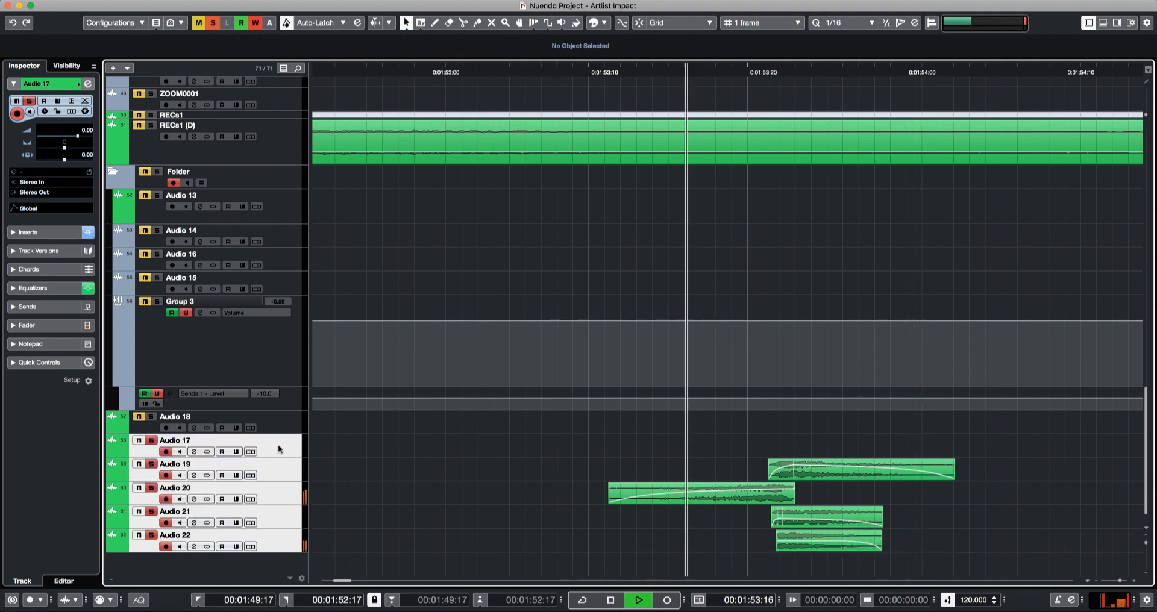
{"action": "key", "text": "space"}
- Add a Reverb send and a low-cut filter to the Audio 22 channel while auditioning the layers
{"action": "left_click", "coordinate": [809, 544]}
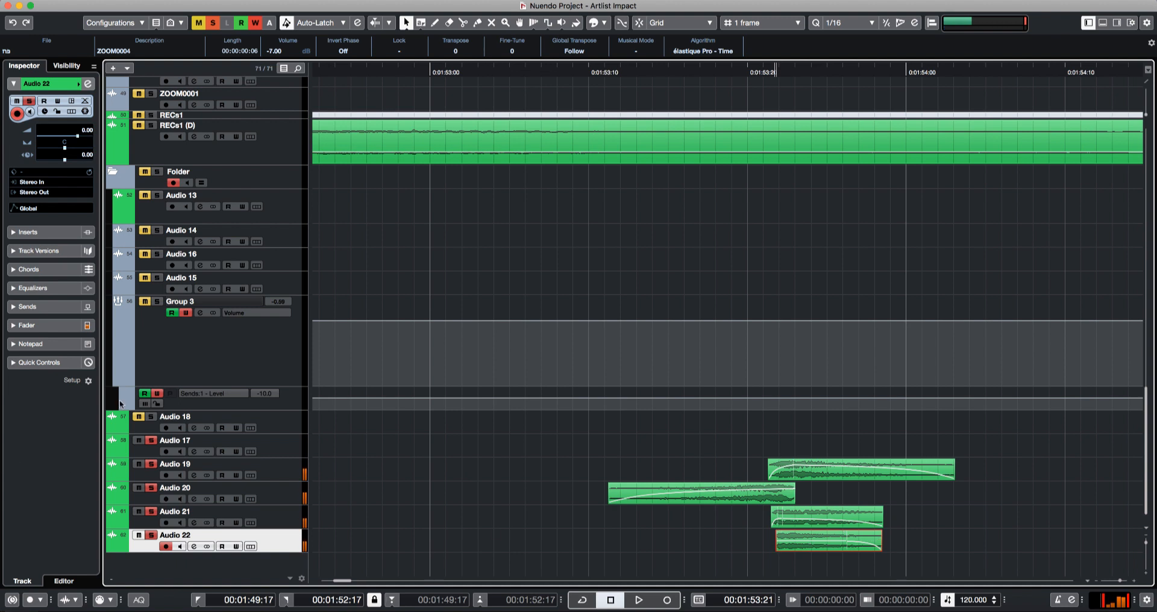
{"action": "key", "text": "e"}
{"action": "left_click", "coordinate": [581, 255]}
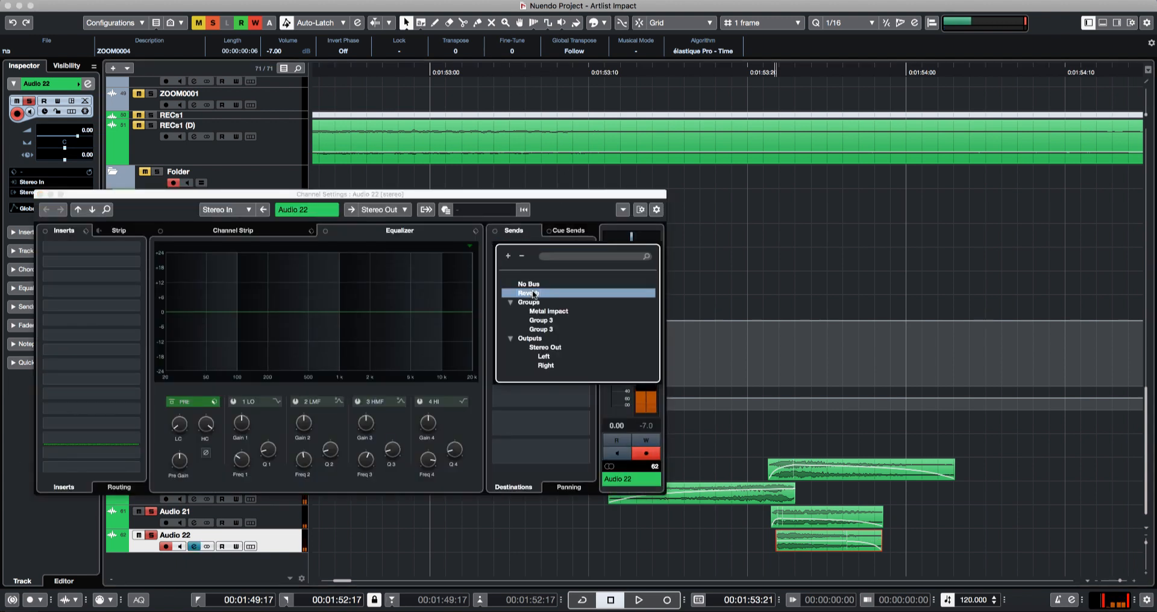
{"action": "left_click", "coordinate": [548, 398]}
{"action": "mouse_move", "coordinate": [175, 433]}
{"action": "left_mouse_down"}
{"action": "mouse_move", "coordinate": [176, 405]}
{"action": "mouse_move", "coordinate": [180, 422]}
{"action": "left_mouse_up"}
{"action": "key", "text": "space"}
{"action": "key", "text": "space"}
{"action": "key", "text": "space"}
{"action": "key", "text": "space"}
{"action": "key", "text": "space"}
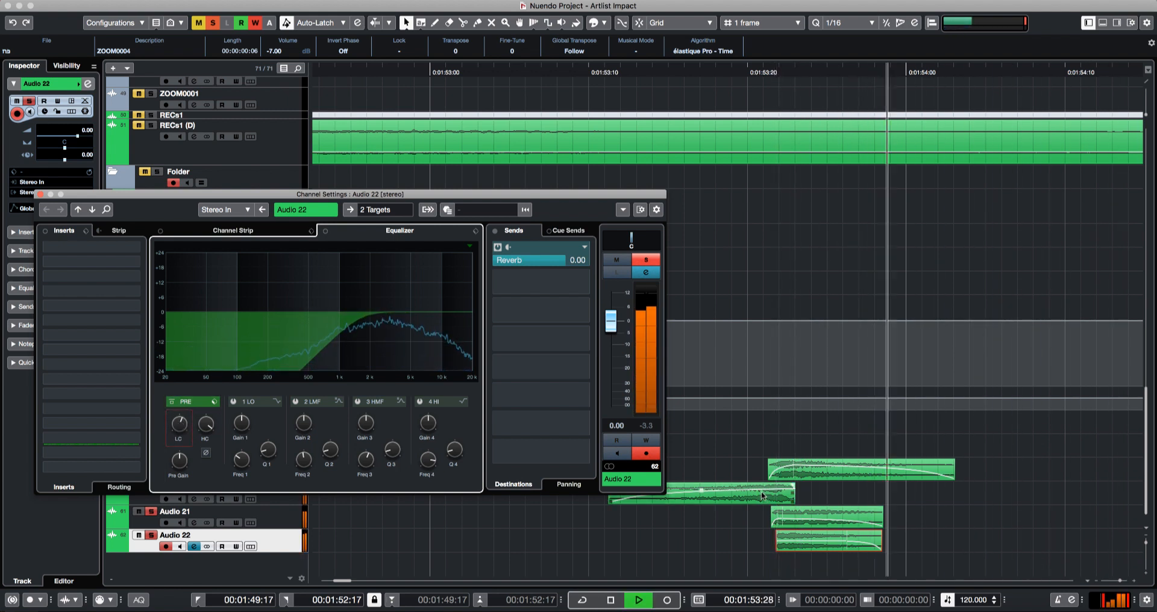
- Lower the Audio 22 clip's volume to -13 dB, audition it and close the channel settings
{"action": "left_click", "coordinate": [627, 544]}
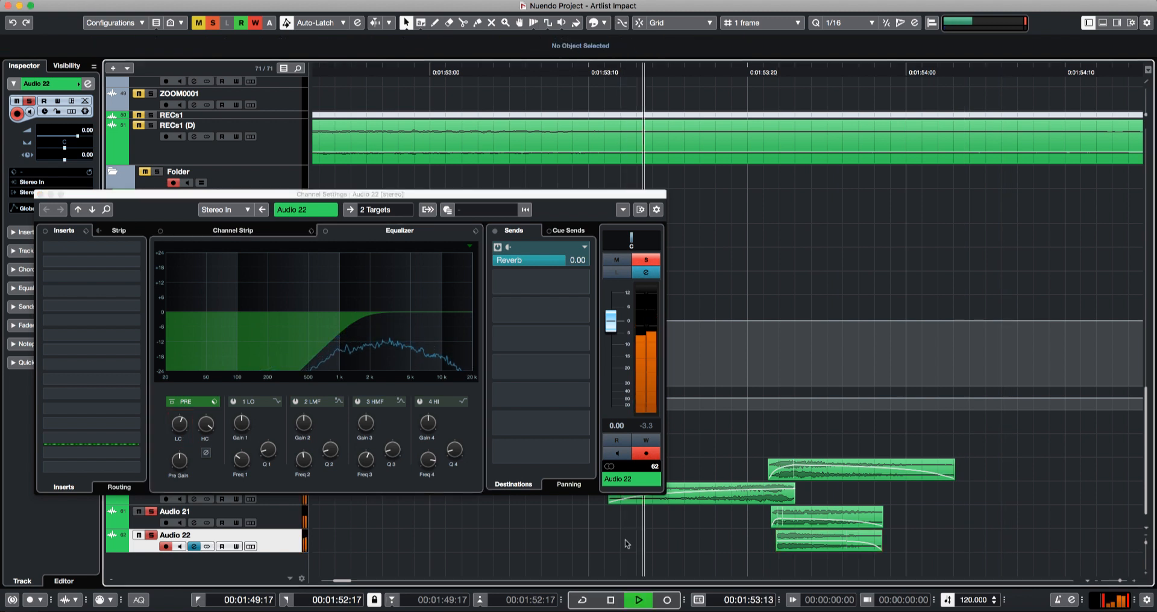
{"action": "left_click", "coordinate": [825, 538]}
{"action": "key", "text": "space"}
{"action": "key", "text": "space"}
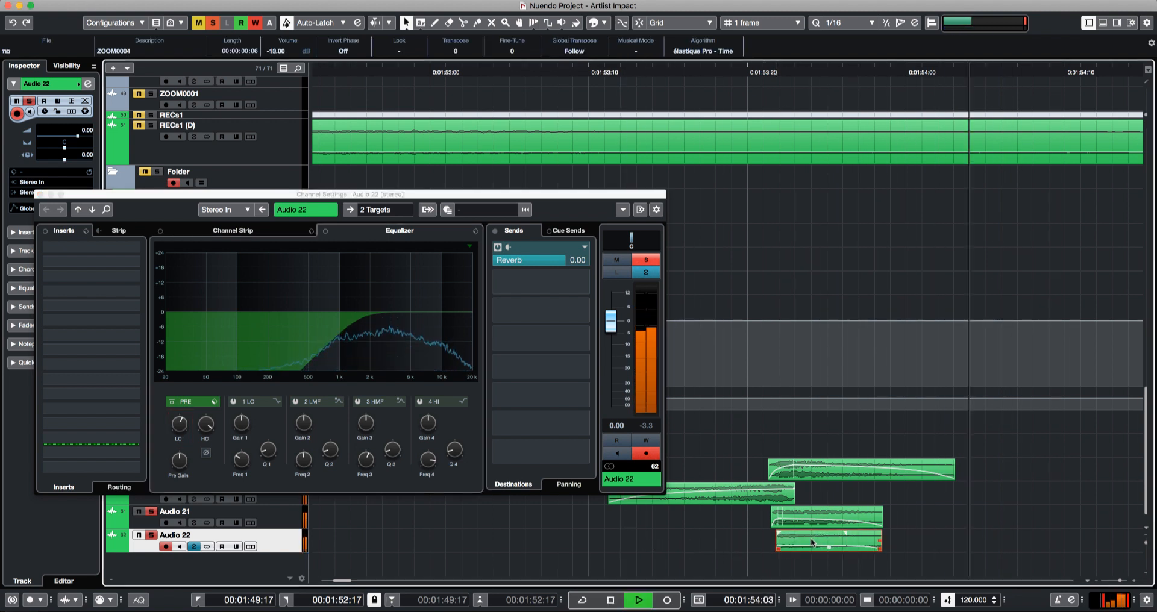
{"action": "left_click", "coordinate": [592, 544]}
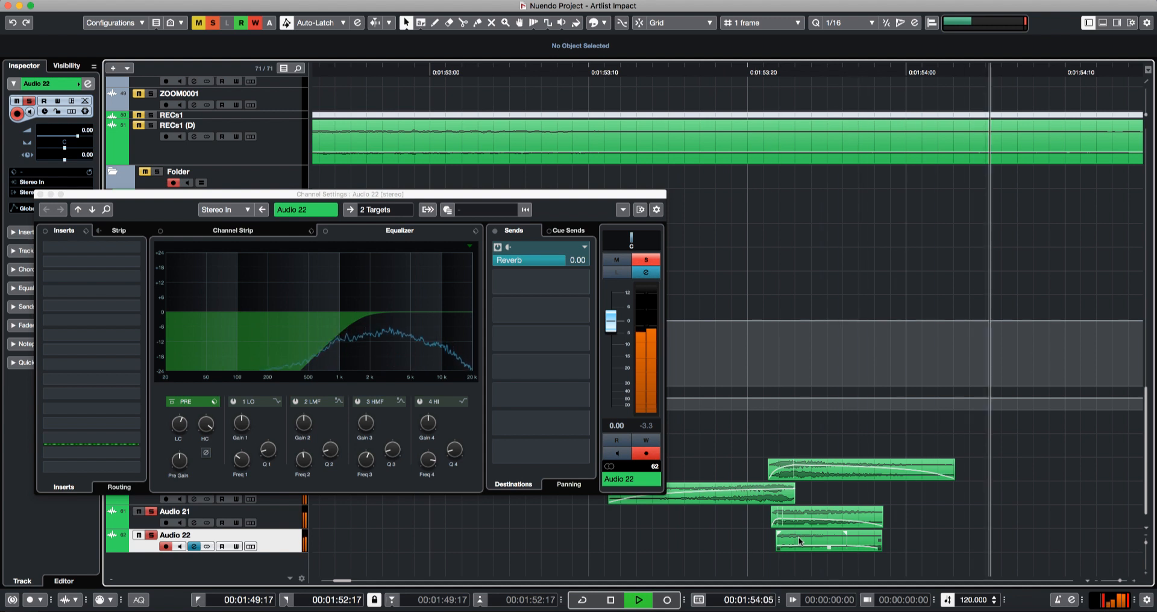
{"action": "left_click", "coordinate": [39, 196]}
{"action": "key", "text": "space"}
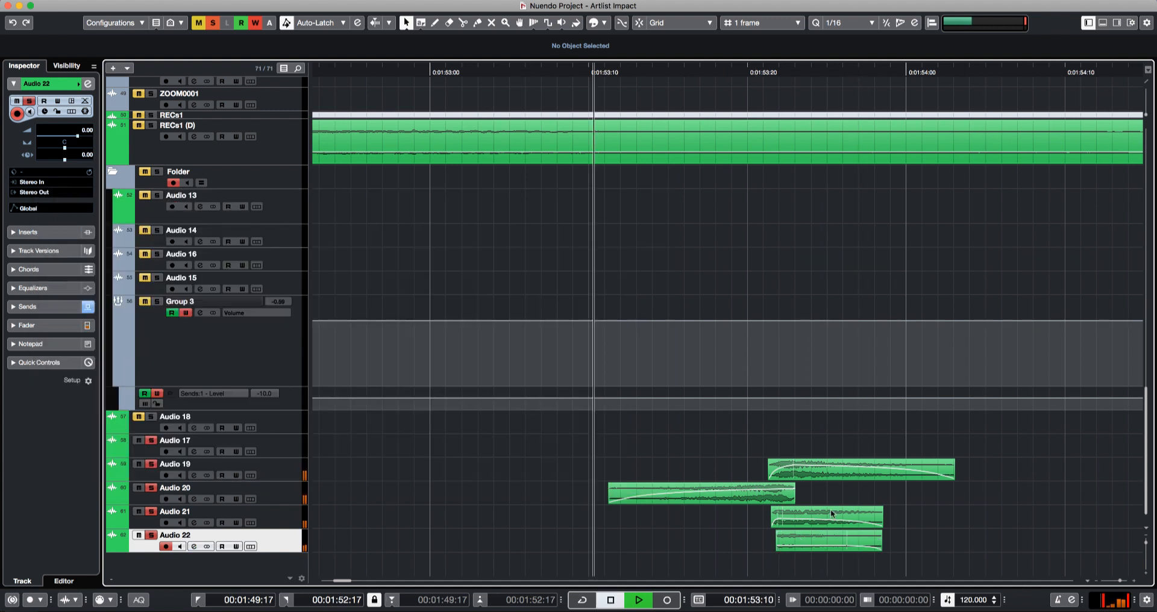
- Delete the short ZOOM0004 clip from Audio 22
{"action": "left_click", "coordinate": [803, 546]}
{"action": "key", "text": "space"}
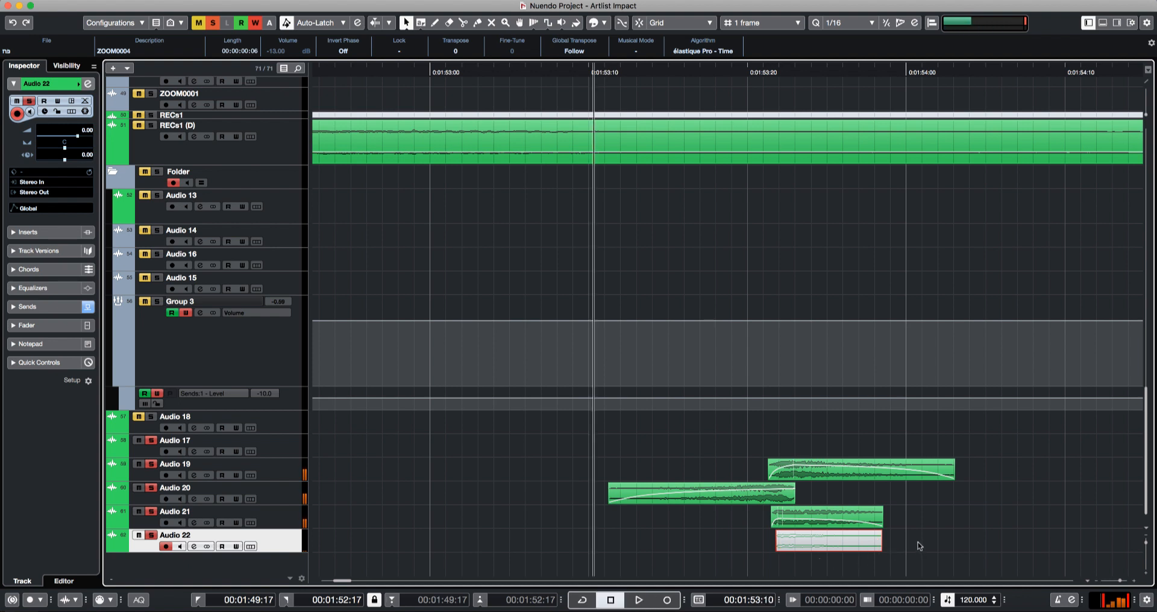
{"action": "key", "text": "Delete"}
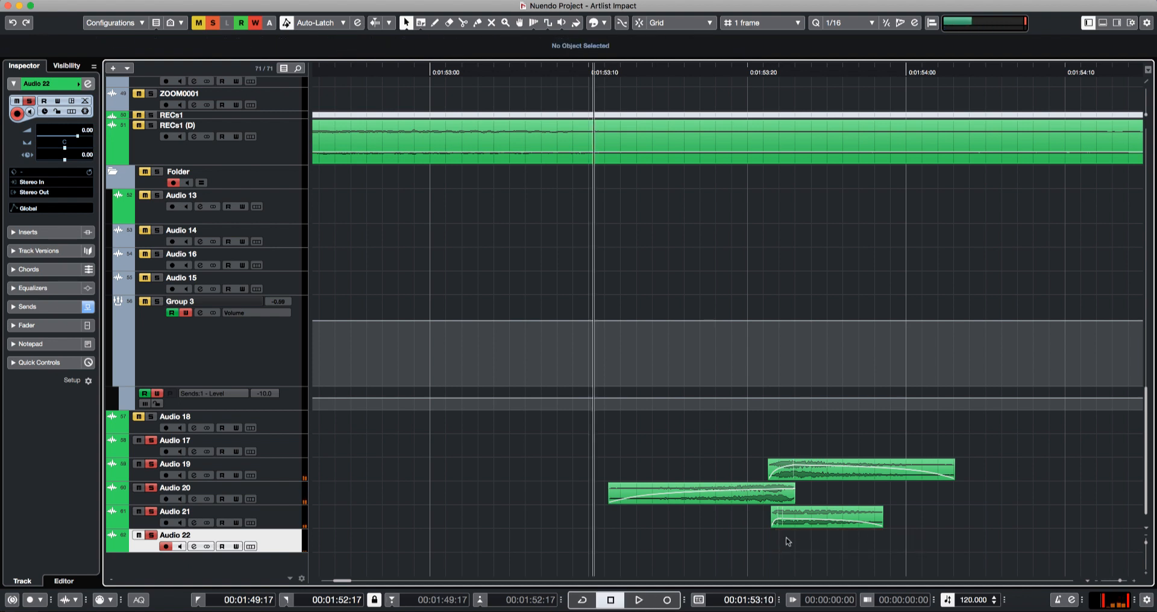
- Audition the remaining layers on Audio 19, Audio 20 and Audio 21
{"action": "key", "text": "g"}
{"action": "key", "text": "g"}
{"action": "key", "text": "g"}
{"action": "key", "text": "space"}
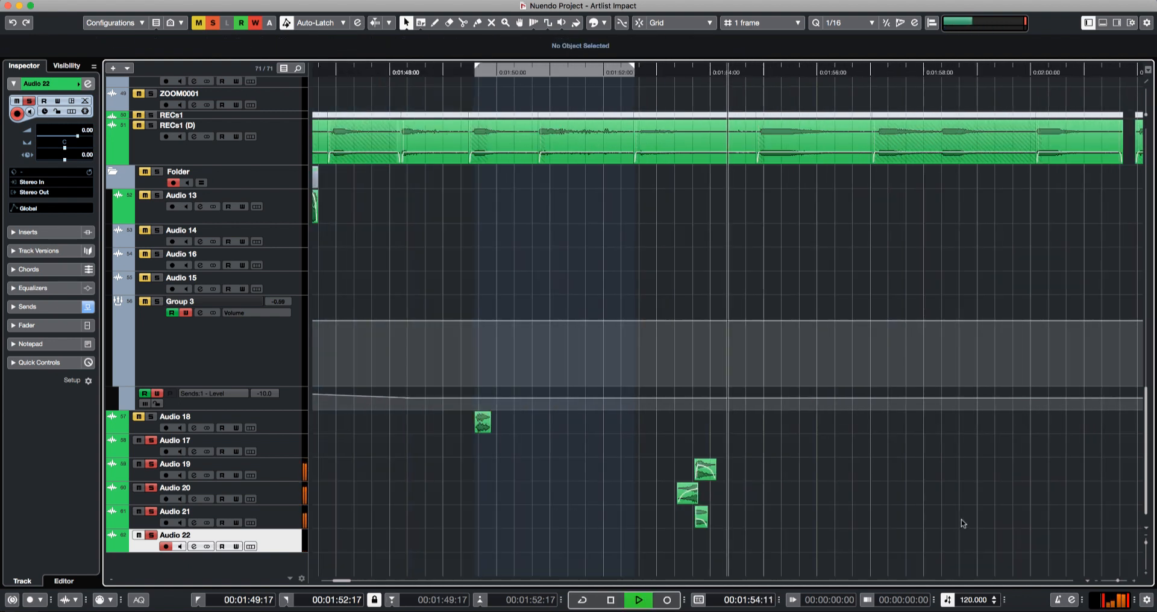
{"action": "key", "text": "h"}
{"action": "key", "text": "h"}
{"action": "key", "text": "space"}
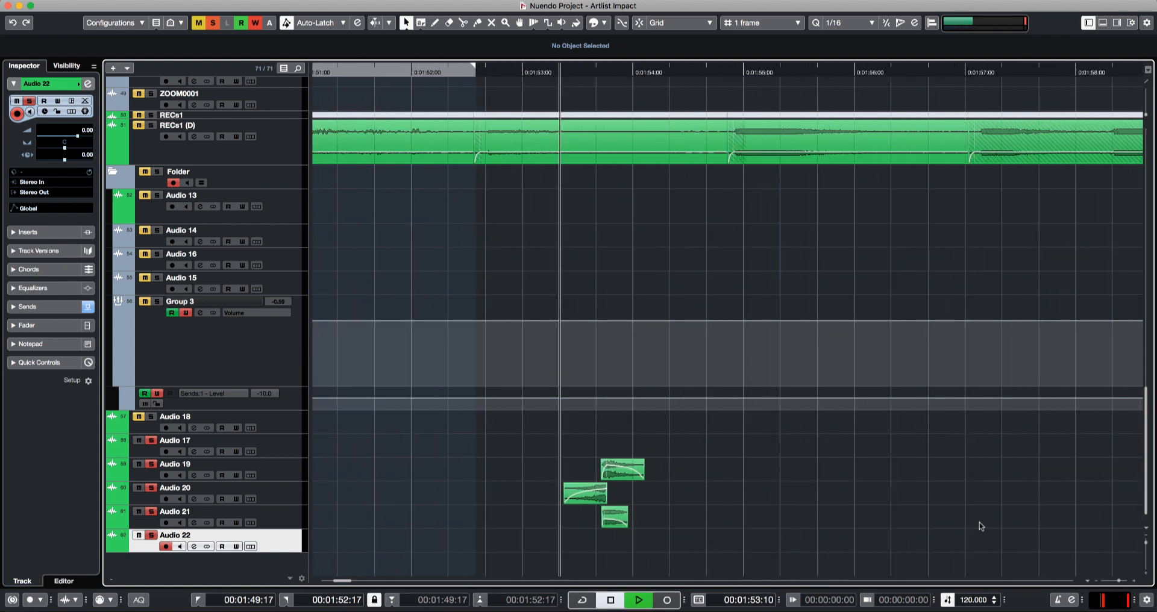
{"action": "key", "text": "space"}
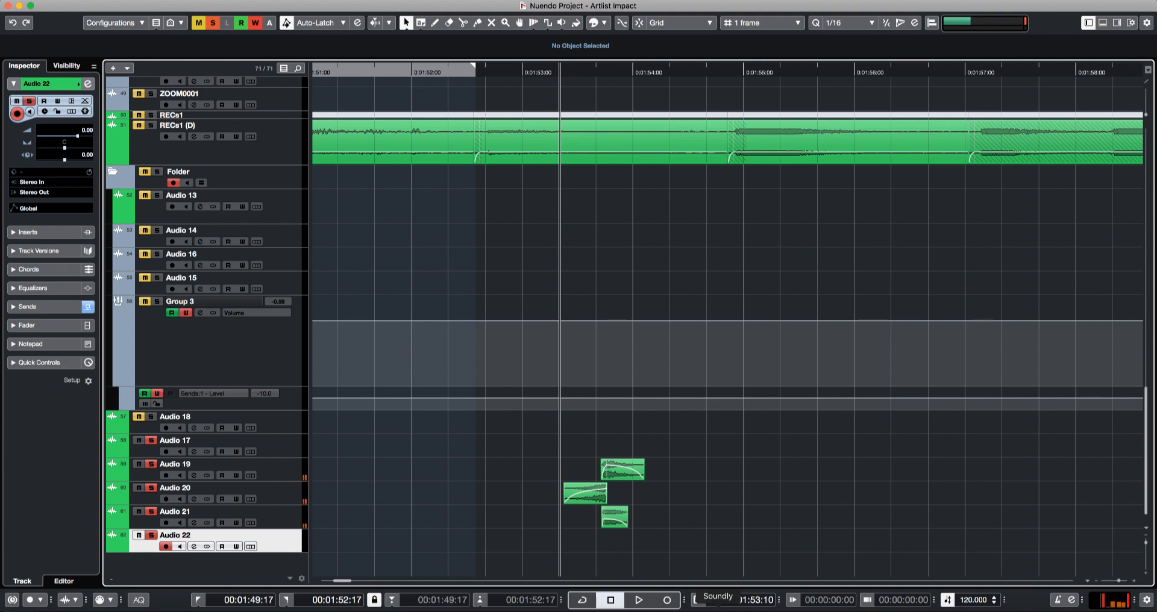
- Switch to Soundly, bring the XF_Cymbal_Swell_MX200_8002 sound onto Audio 22 and shift it earlier under the hits
{"action": "left_click", "coordinate": [717, 610]}
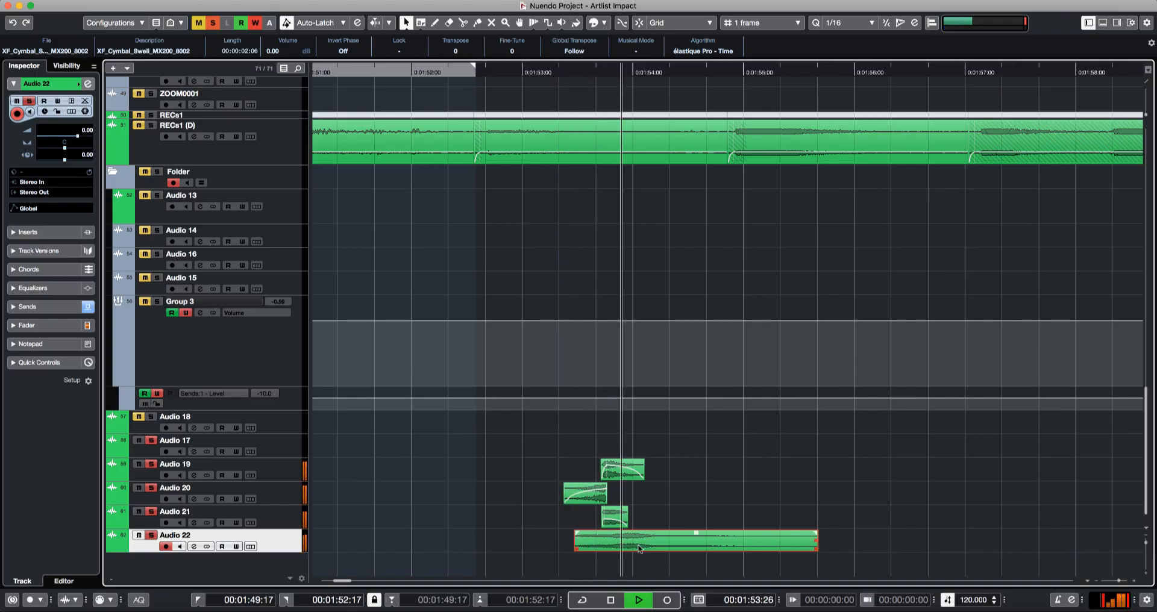
{"action": "left_click_drag", "start_coordinate": [624, 539], "coordinate": [610, 540]}
{"action": "key", "text": "space"}
{"action": "key", "text": "space"}
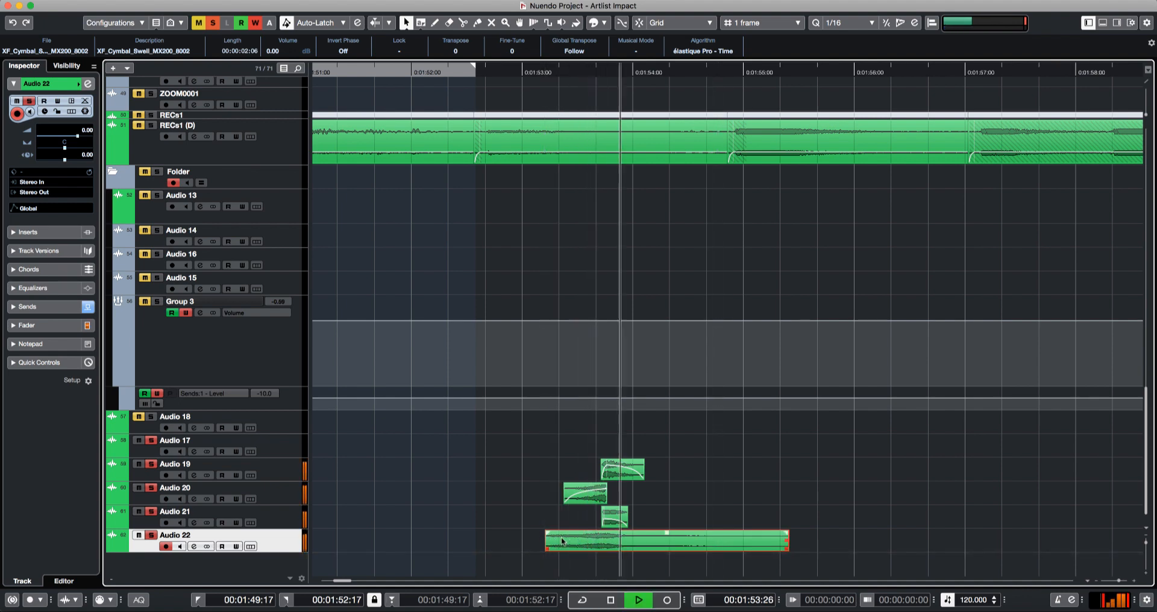
- Set the cymbal swell's volume to -10 dB and nudge the clip slightly later against the other layers
{"action": "key", "text": "space"}
{"action": "key", "text": "h"}
{"action": "key", "text": "h"}
{"action": "key", "text": "h"}
{"action": "scroll", "coordinate": [824, 539], "scroll_direction": "down", "scroll_amount": 10}
{"action": "key", "text": "space"}
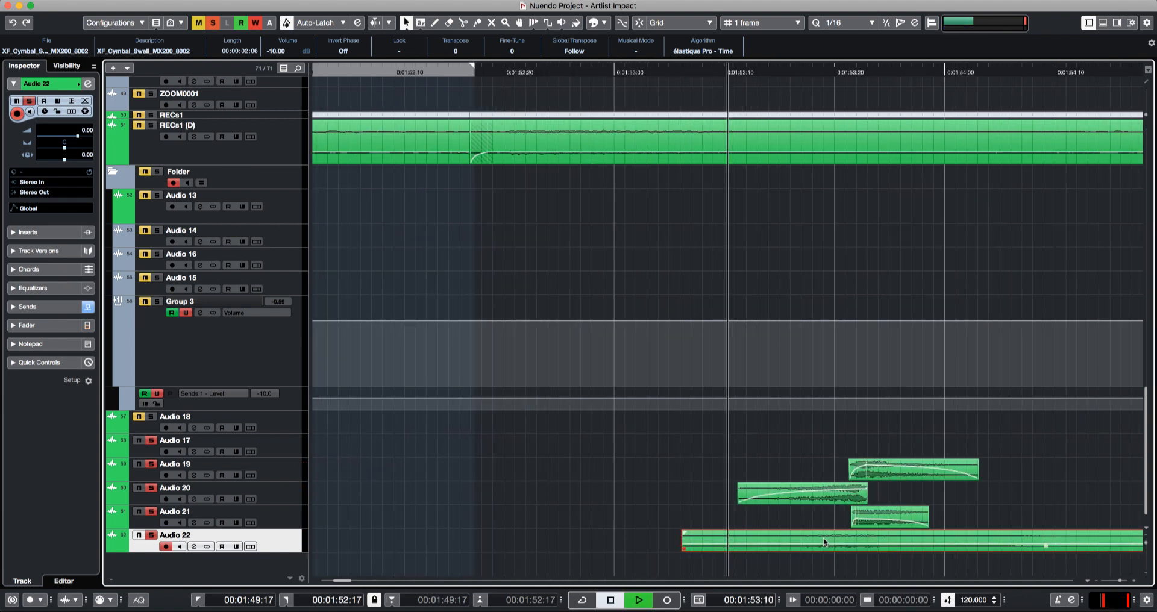
{"action": "left_click_drag", "start_coordinate": [859, 541], "coordinate": [870, 540]}
{"action": "key", "text": "space"}
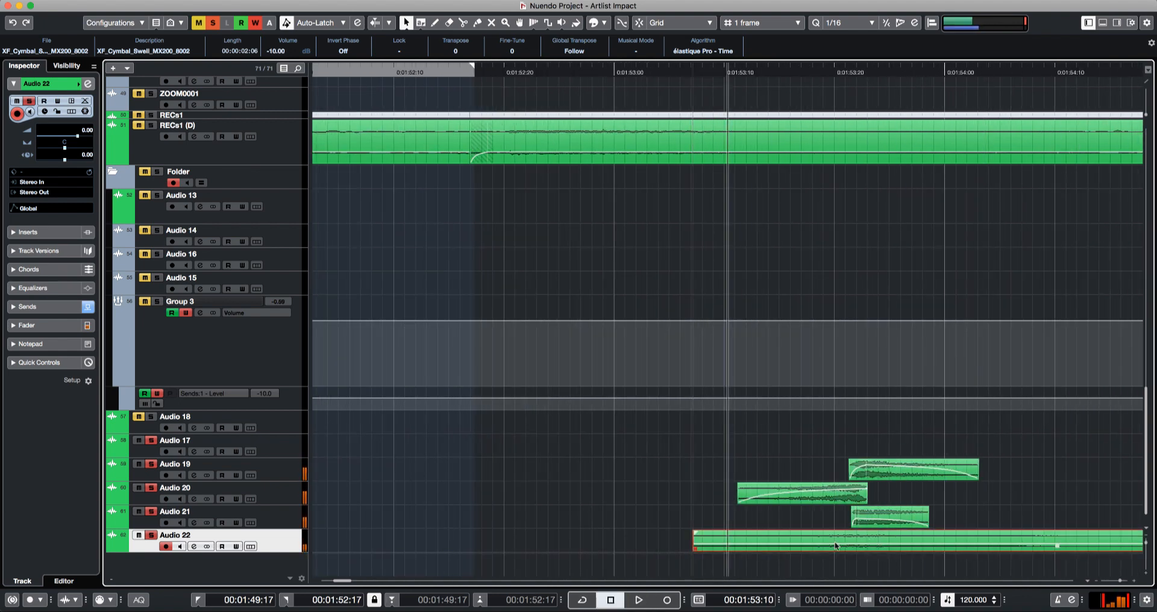
- Split the cymbal swell at the Audio 19 hit, setting the first part to -16 dB and the second to -5 dB
{"action": "left_click", "coordinate": [856, 540]}
{"action": "scroll", "coordinate": [829, 541], "scroll_direction": "down", "scroll_amount": 6}
{"action": "key", "text": "space"}
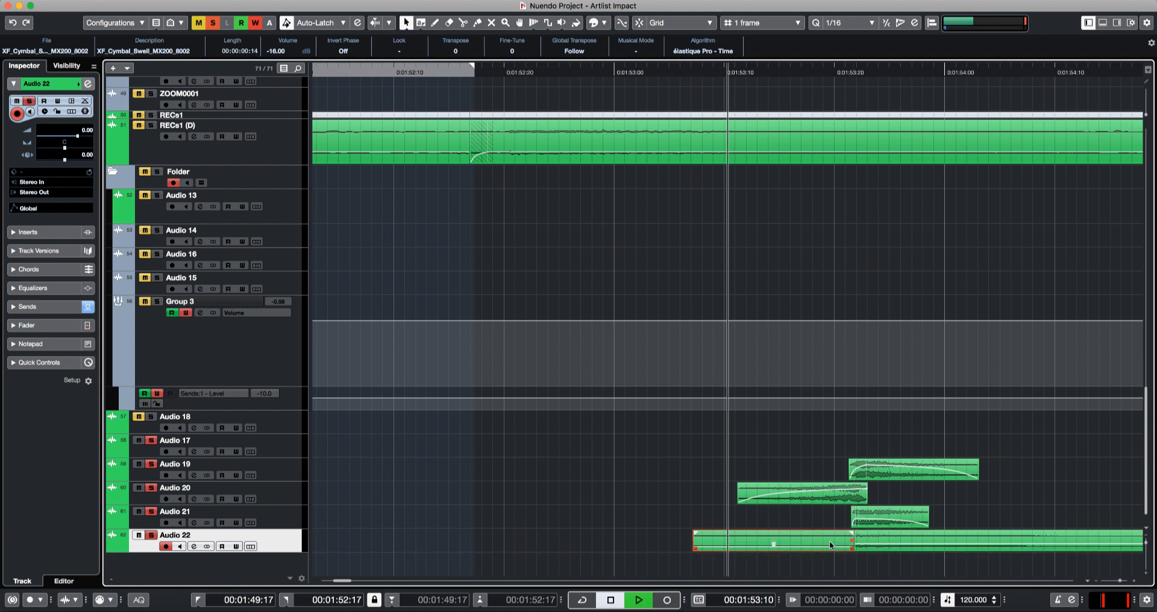
{"action": "left_click", "coordinate": [877, 537]}
{"action": "scroll", "coordinate": [876, 536], "scroll_direction": "up", "scroll_amount": 5}
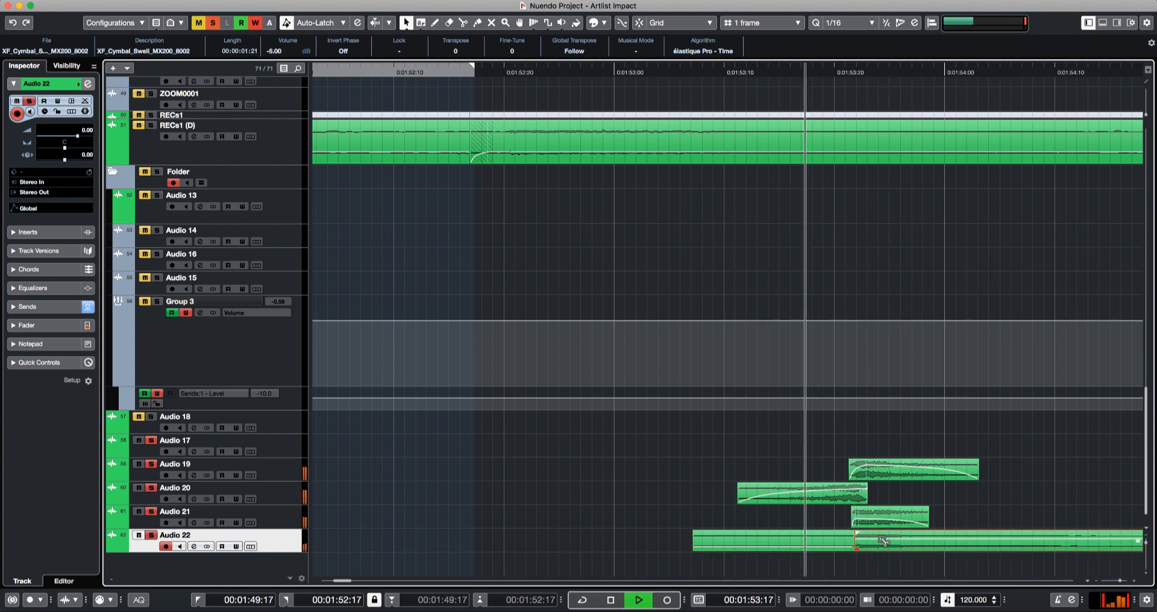
- Cut off the tail of the cymbal swell's second part, leaving 2 frames with a fade-out
{"action": "left_click", "coordinate": [884, 541], "text": "alt"}
{"action": "left_click", "coordinate": [890, 541]}
{"action": "key", "text": "Delete"}
{"action": "left_click_drag", "start_coordinate": [881, 533], "coordinate": [860, 533]}
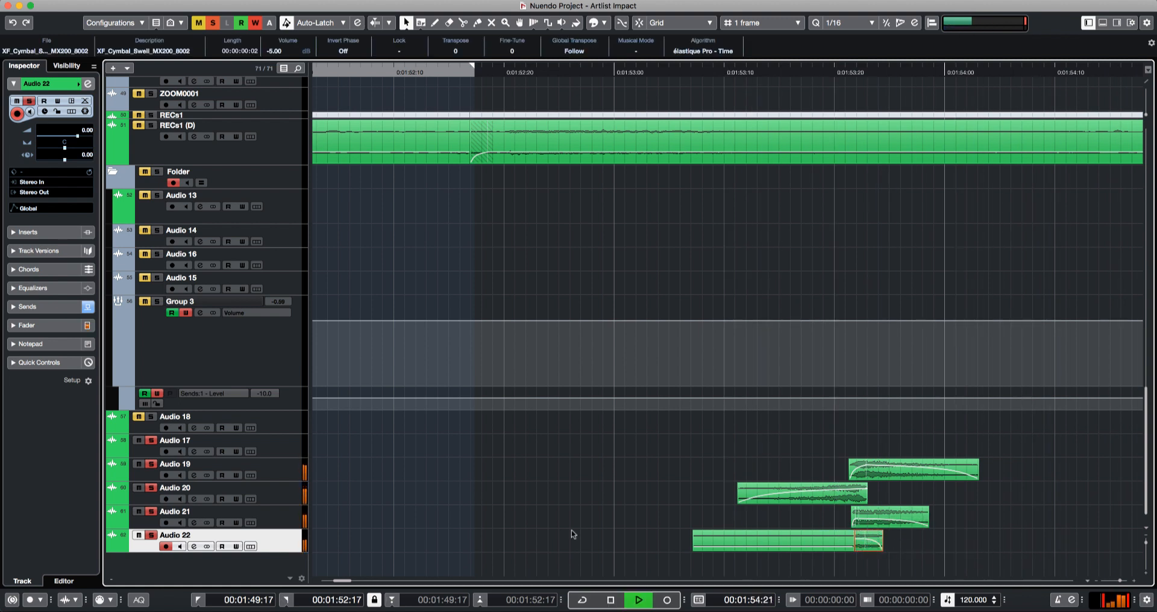
{"action": "key", "text": "space"}
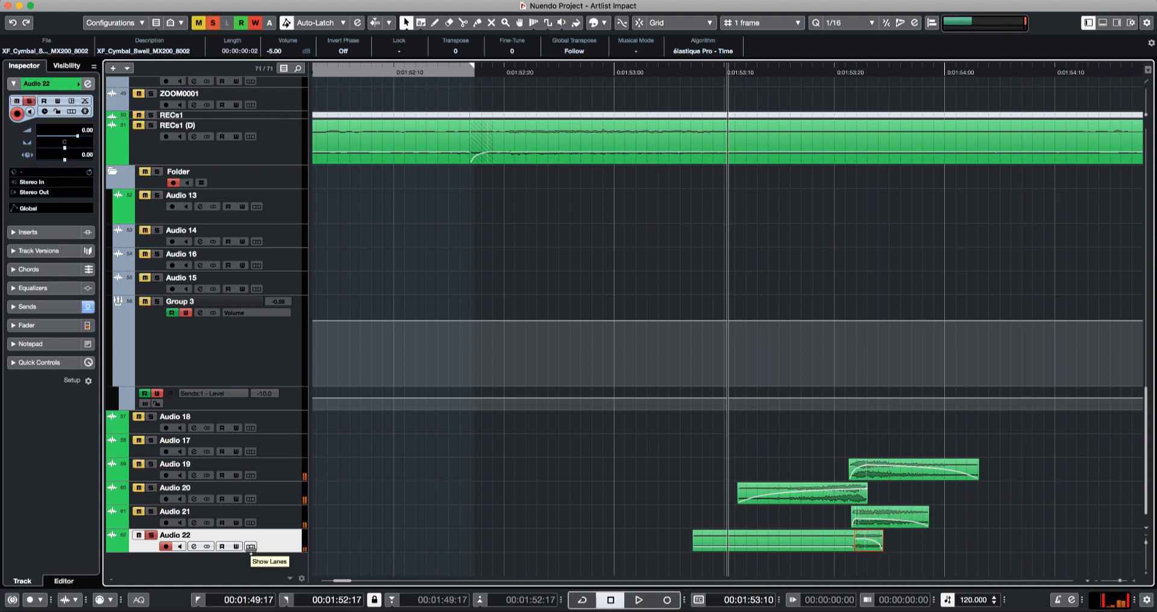
- Audition the two cymbal swell parts with only Audio 22 soloed
{"action": "key", "text": "space"}
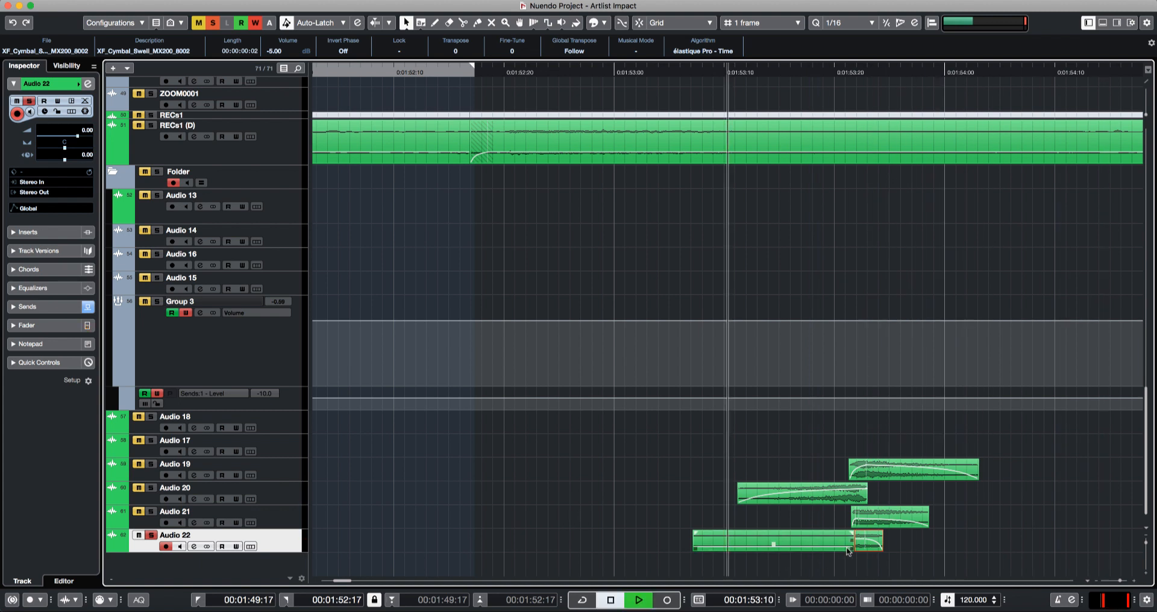
{"action": "left_click", "coordinate": [842, 548]}
{"action": "key", "text": "space"}
{"action": "key", "text": "space"}
{"action": "key", "text": "space"}
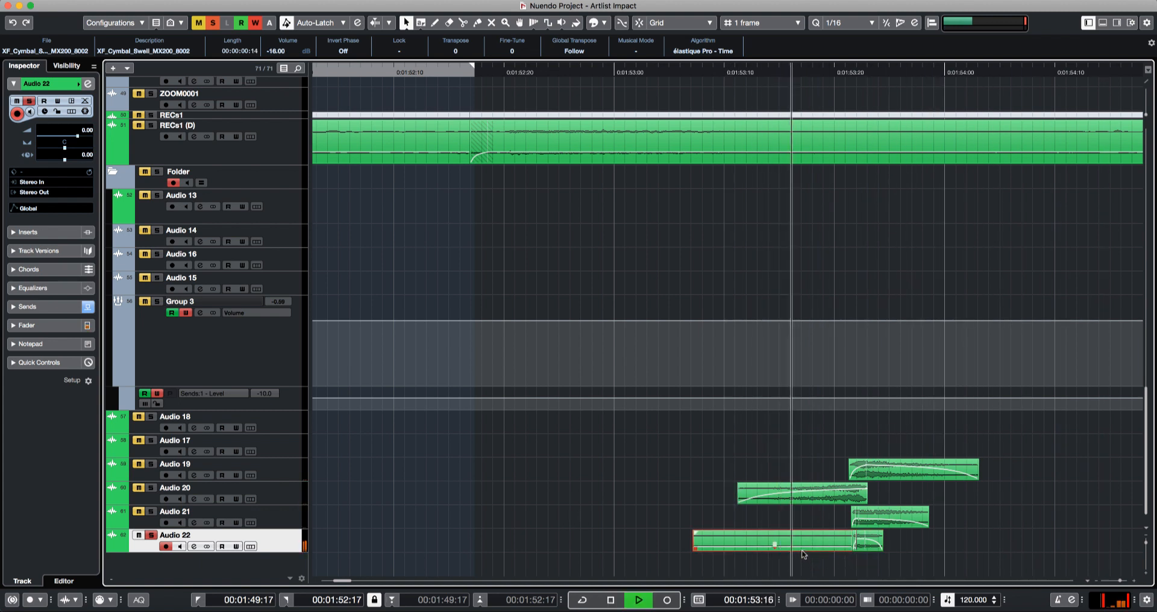
- Trim the start of the cymbal swell's first part, leaving 11 frames, and audition it
{"action": "left_click_drag", "start_coordinate": [717, 545], "coordinate": [727, 538]}
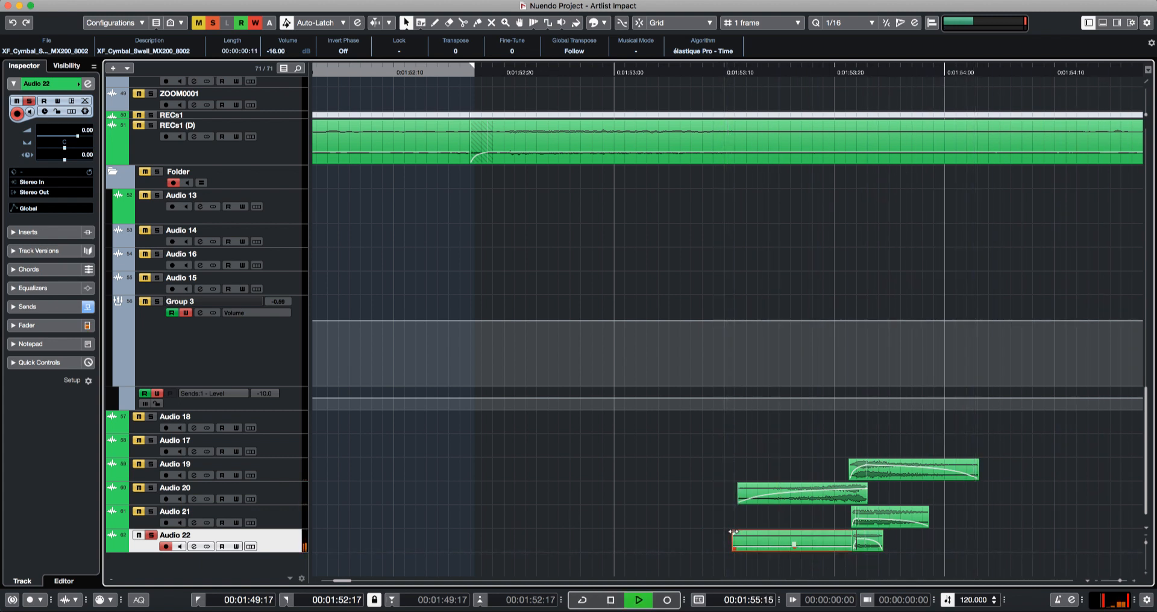
{"action": "key", "text": "space"}
{"action": "key", "text": "space"}
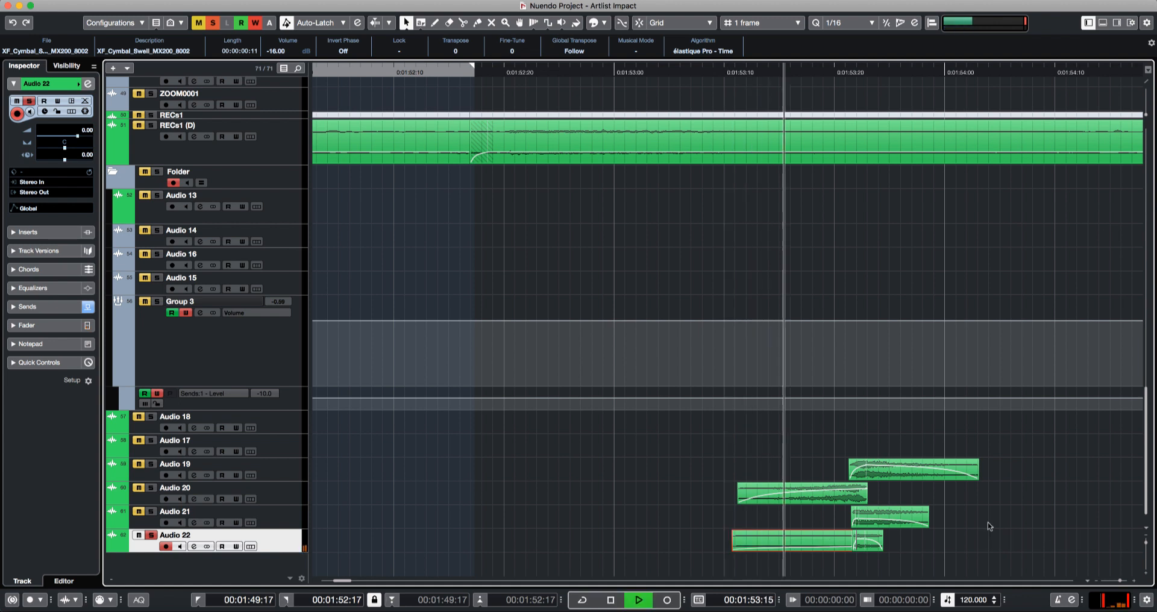
- Clear all track solos and audition the finished layered impact across a wider stretch of the timeline
{"action": "key", "text": "space"}
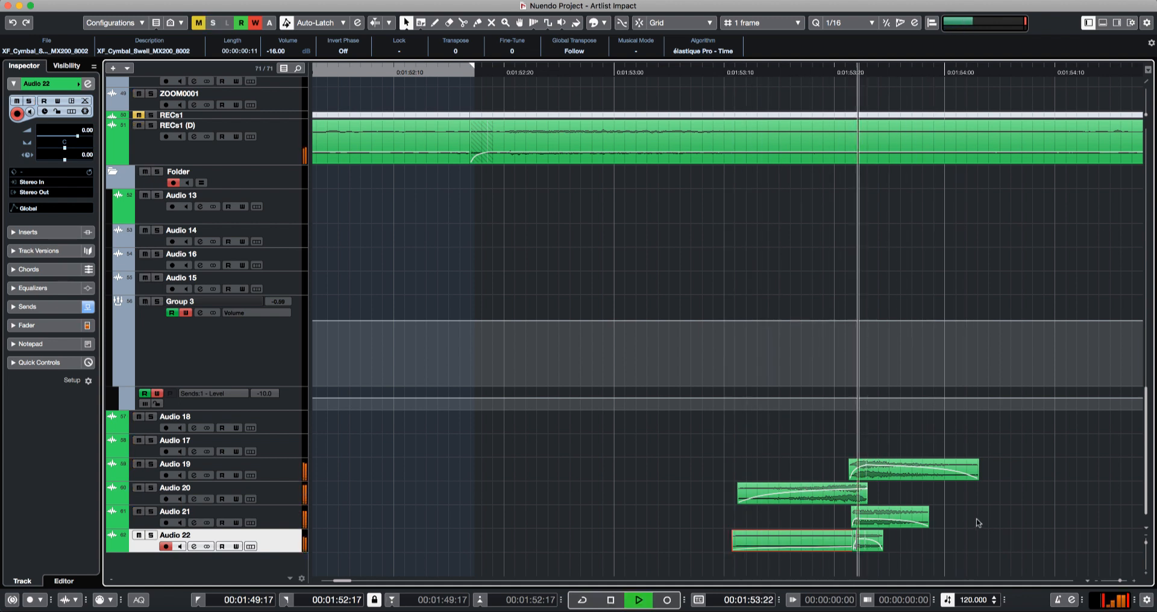
{"action": "key", "text": "space"}
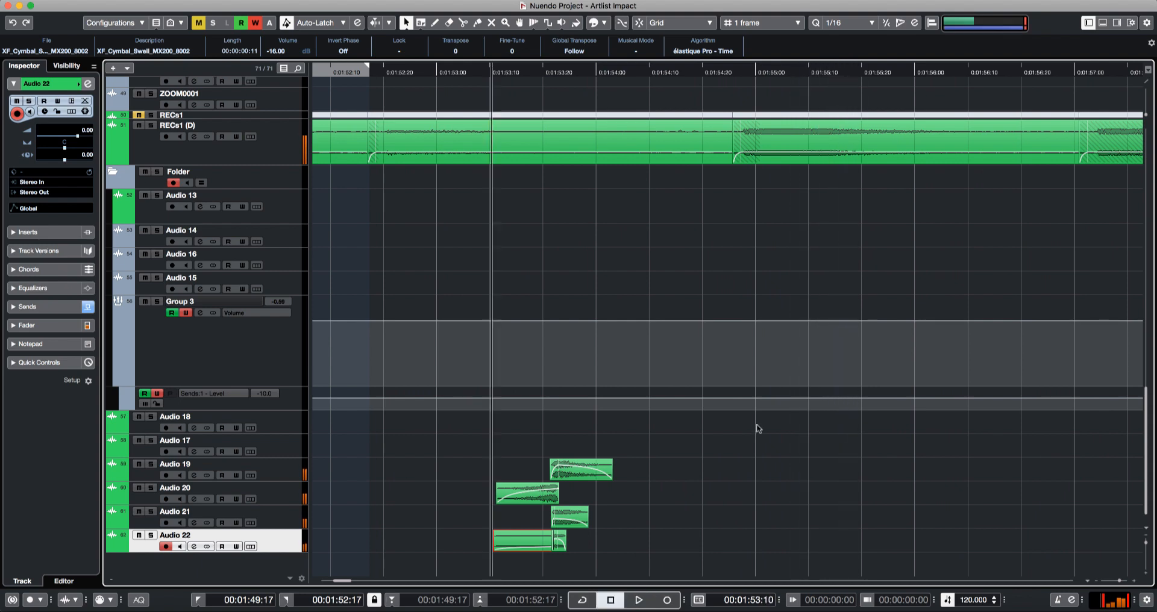
{"action": "key", "text": "g"}
{"action": "key", "text": "g"}
{"action": "key", "text": "g"}
{"action": "key", "text": "g"}
{"action": "key", "text": "g"}
{"action": "key", "text": "g"}
{"action": "key", "text": "g"}
{"action": "key", "text": "g"}
{"action": "key", "text": "g"}
{"action": "key", "text": "g"}
{"action": "key", "text": "g"}
{"action": "key", "text": "g"}
{"action": "key", "text": "g"}
{"action": "key", "text": "g"}
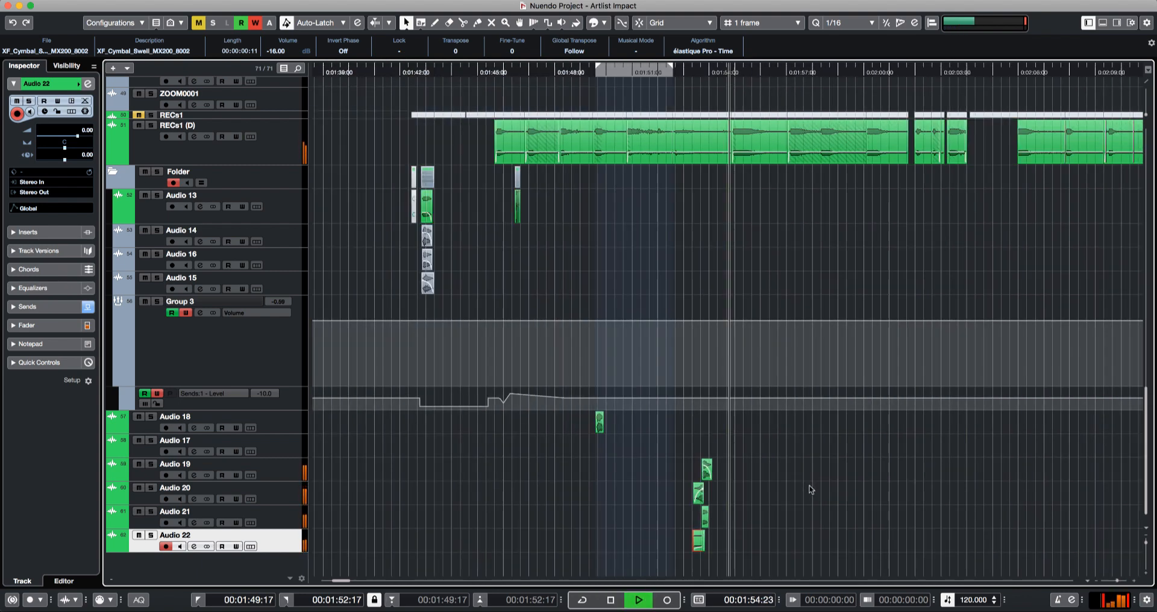
- Audition the layered impact on Audio 19 to 22 from 00:01:53:10 at close zoom
{"action": "key", "text": "h"}
{"action": "key", "text": "h"}
{"action": "key", "text": "h"}
{"action": "key", "text": "h"}
{"action": "key", "text": "h"}
{"action": "key", "text": "h"}
{"action": "key", "text": "space"}
{"action": "key", "text": "h"}
{"action": "key", "text": "h"}
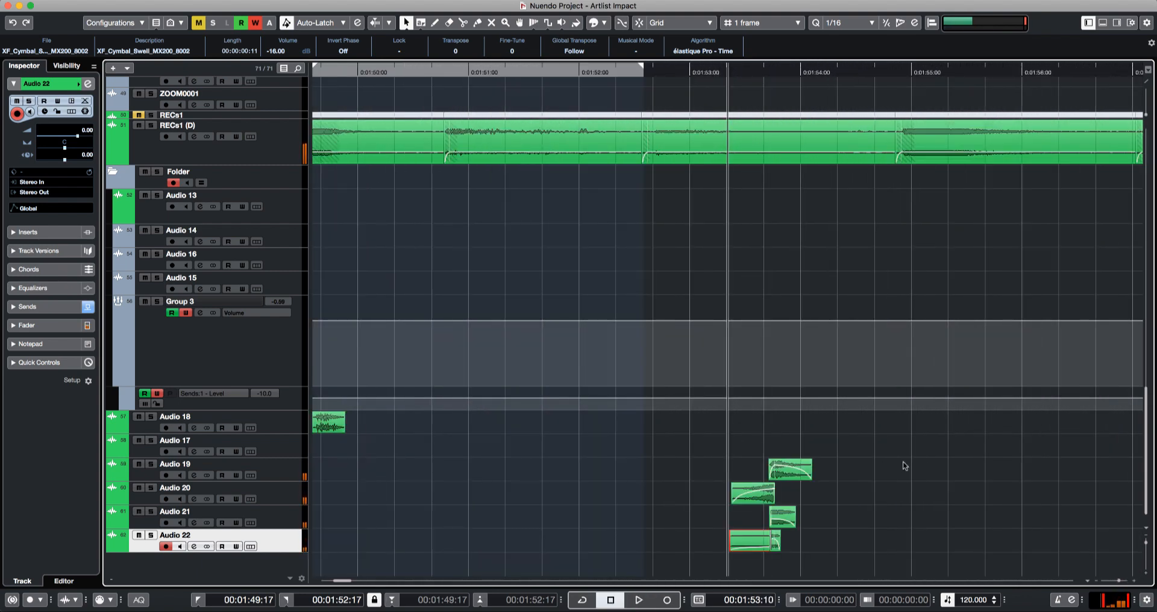
{"action": "key", "text": "space"}
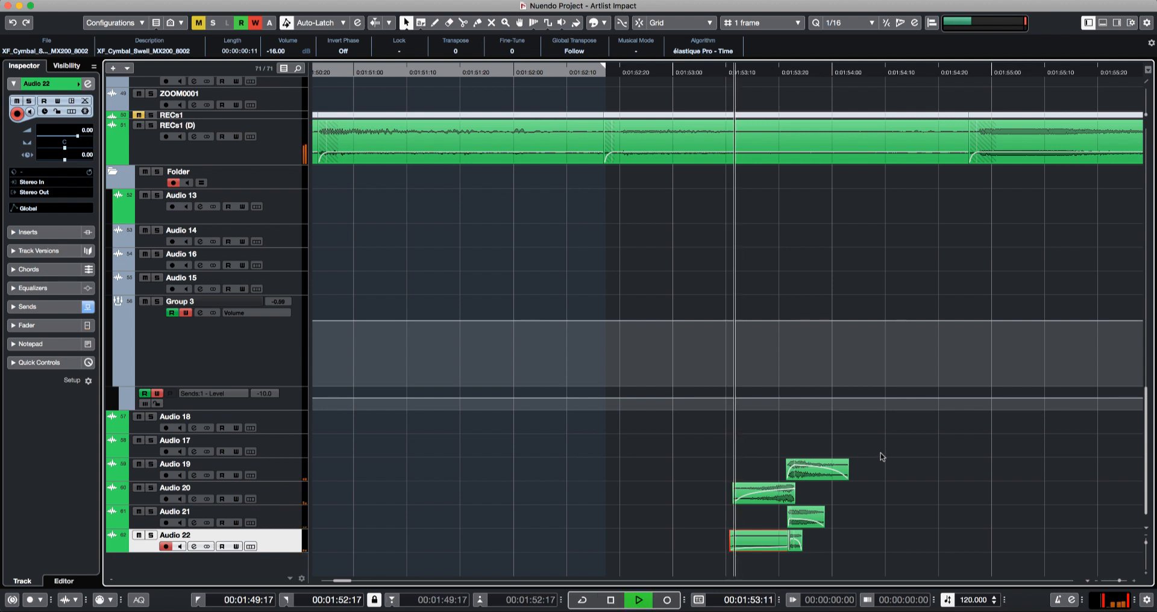
{"action": "key", "text": "space"}
- Mute the two cymbal swell parts on Audio 22 and audition the impact without them
{"action": "left_click_drag", "start_coordinate": [865, 542], "coordinate": [733, 549]}
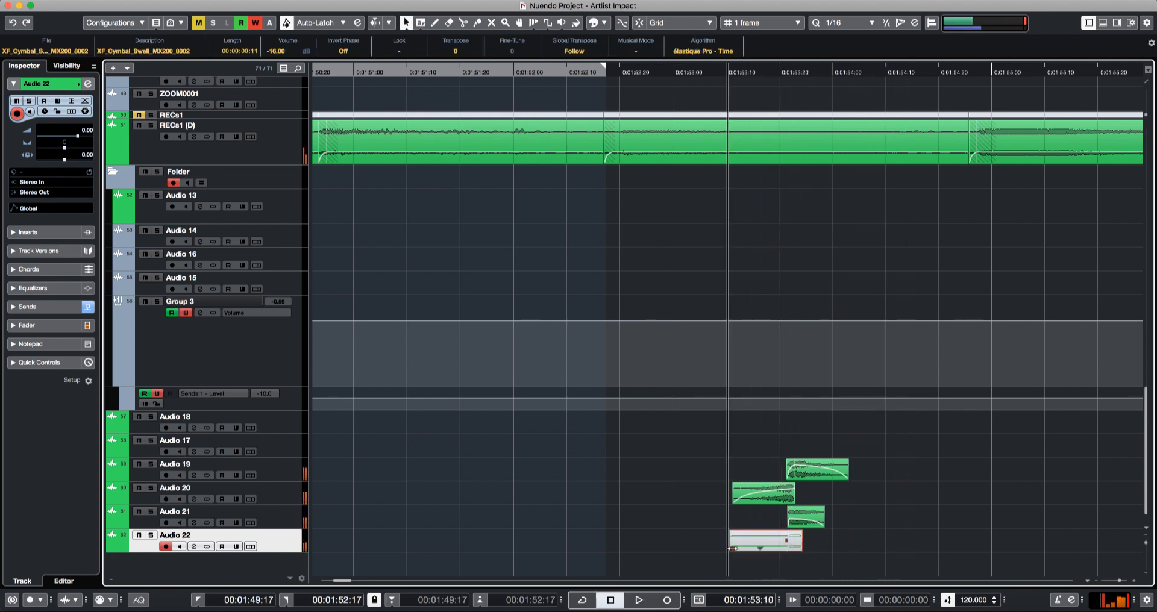
{"action": "key", "text": "space"}
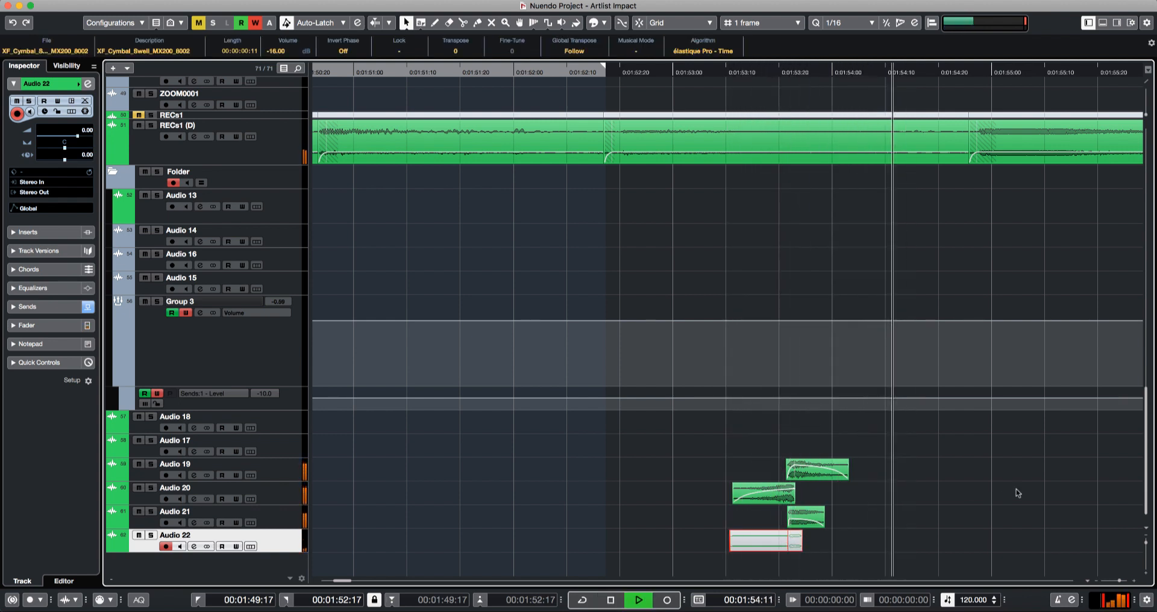
{"action": "key", "text": "space"}
{"action": "key", "text": "space"}
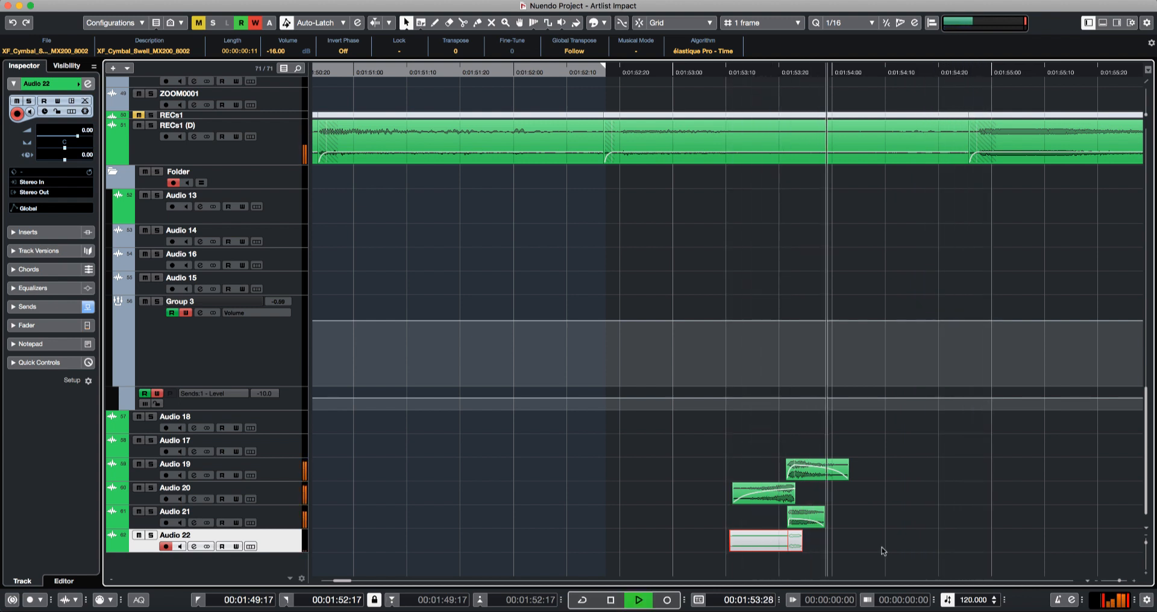
{"action": "key", "text": "space"}
- Delete both cymbal swell parts together with the Audio 22 track
{"action": "left_click_drag", "start_coordinate": [864, 548], "coordinate": [757, 554]}
{"action": "key", "text": "Delete"}
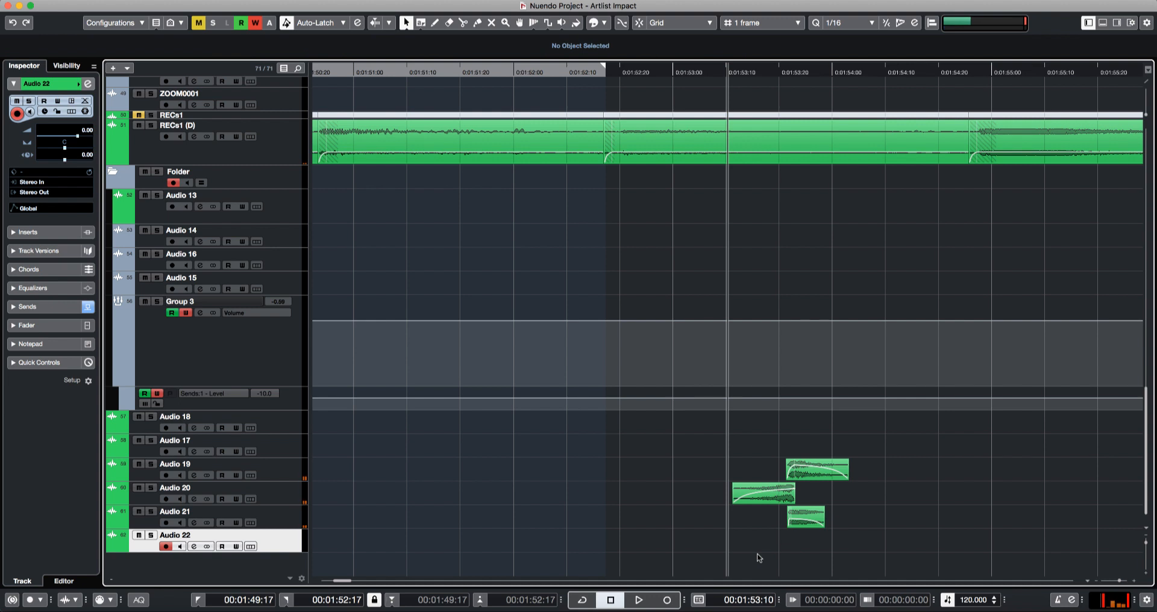
{"action": "key", "text": "Delete"}
- Select and solo the three impact layers on Audio 19 to 21, with the locator range spanning 00:01:53:10 to 00:01:55:25
{"action": "left_click_drag", "start_coordinate": [746, 472], "coordinate": [916, 563]}
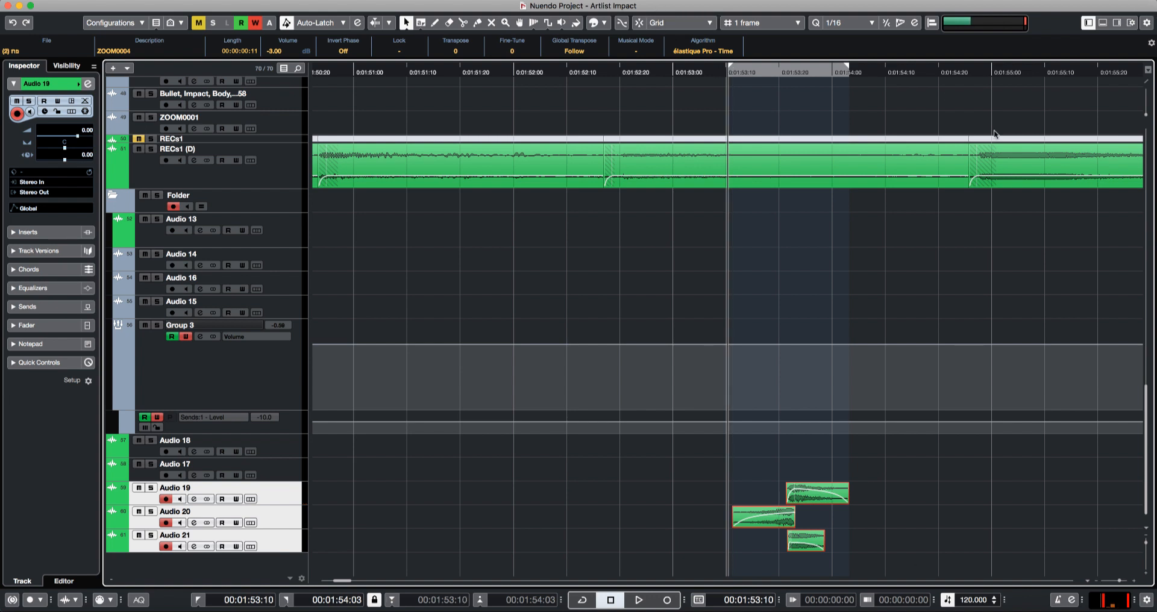
{"action": "left_click_drag", "start_coordinate": [845, 68], "coordinate": [925, 67]}
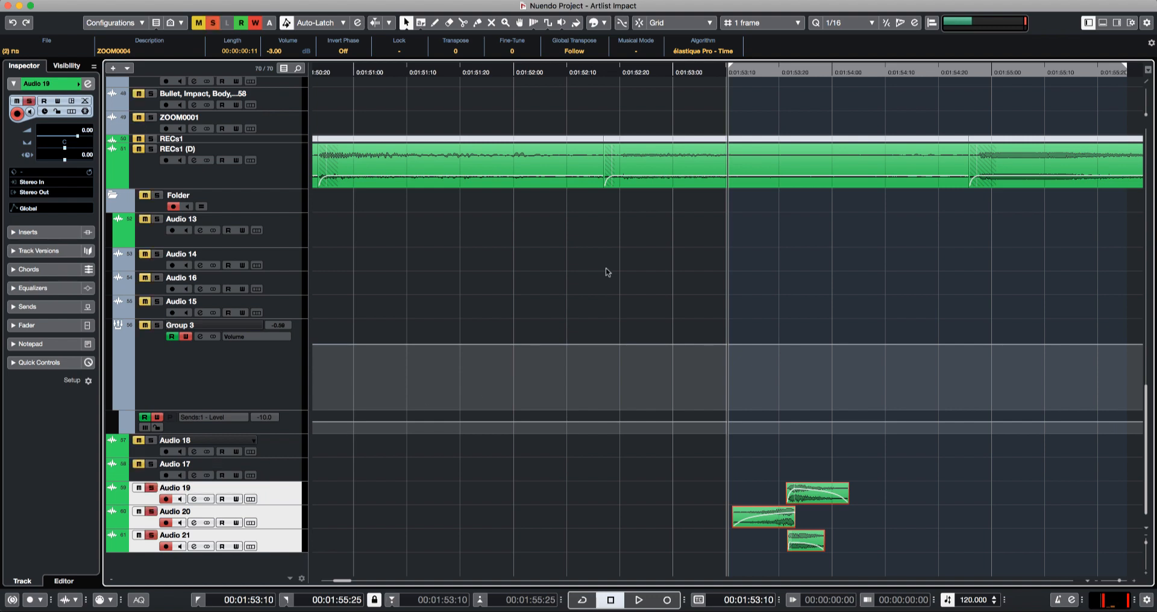
- Clear the track solos, mute RECs1 (D) and audition the three-layer impact with its reverb tail
{"action": "key", "text": "g"}
{"action": "key", "text": "g"}
{"action": "key", "text": "g"}
{"action": "key", "text": "g"}
{"action": "key", "text": "g"}
{"action": "key", "text": "g"}
{"action": "key", "text": "g"}
{"action": "key", "text": "g"}
{"action": "key", "text": "g"}
{"action": "key", "text": "g"}
{"action": "key", "text": "g"}
{"action": "key", "text": "g"}
{"action": "key", "text": "g"}
{"action": "key", "text": "h"}
{"action": "key", "text": "h"}
{"action": "key", "text": "h"}
{"action": "key", "text": "h"}
{"action": "key", "text": "s"}
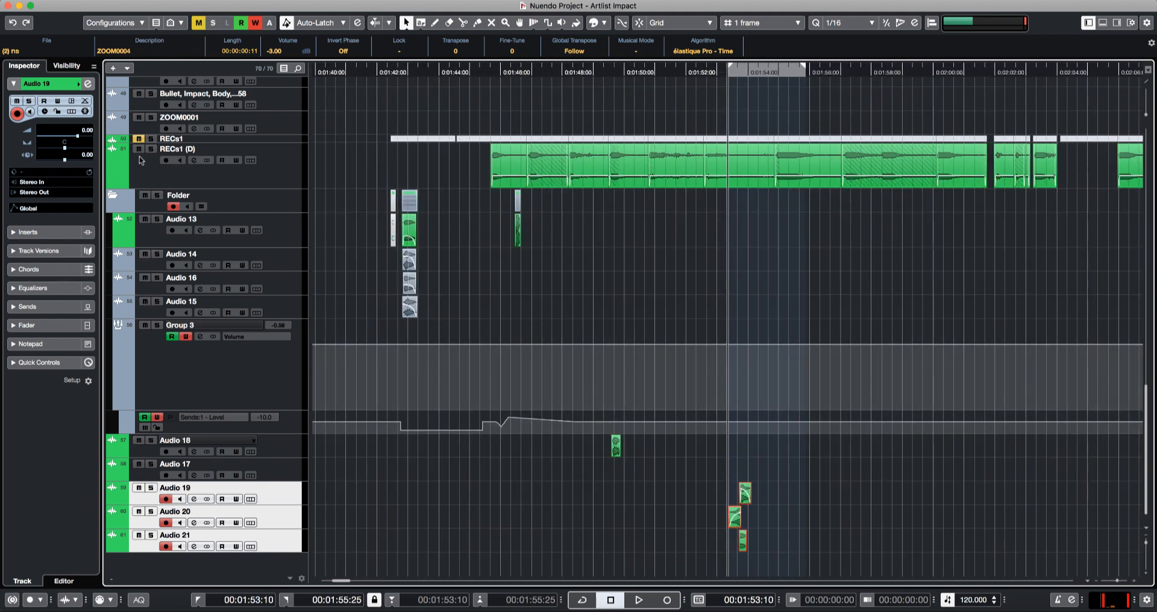
{"action": "key", "text": "space"}
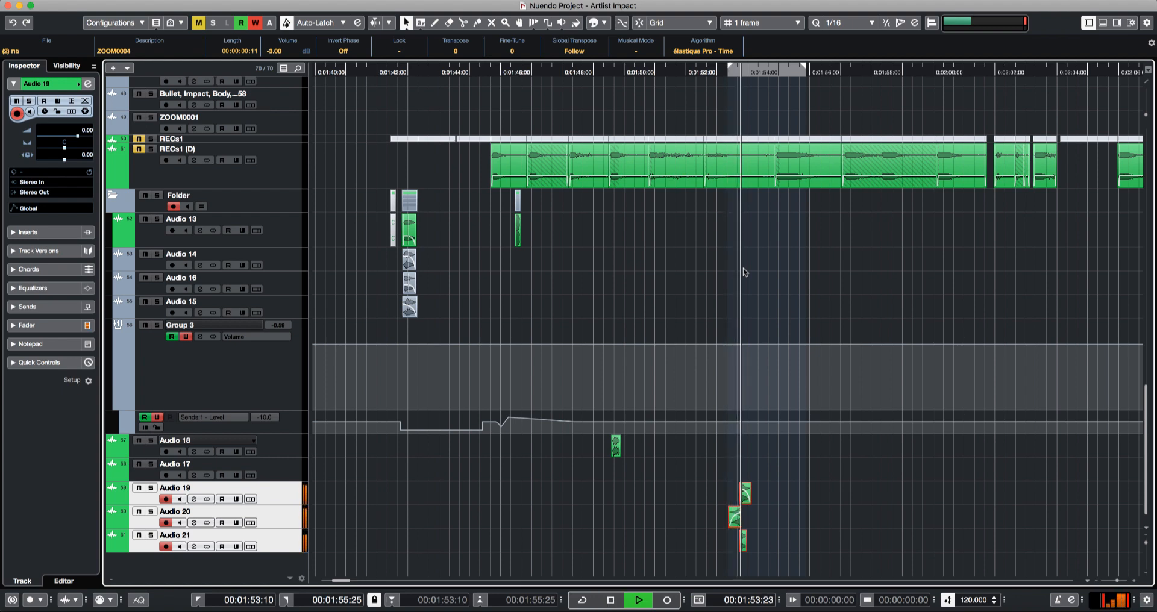
{"action": "key", "text": "space"}
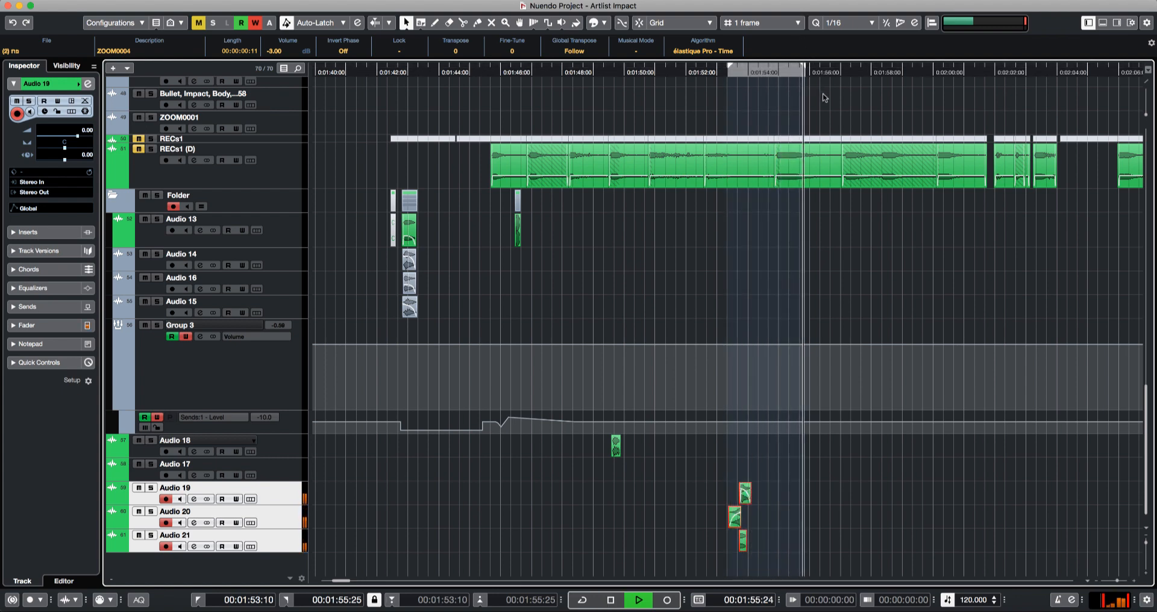
{"action": "scroll", "coordinate": [834, 198], "scroll_direction": "up", "scroll_amount": 15}
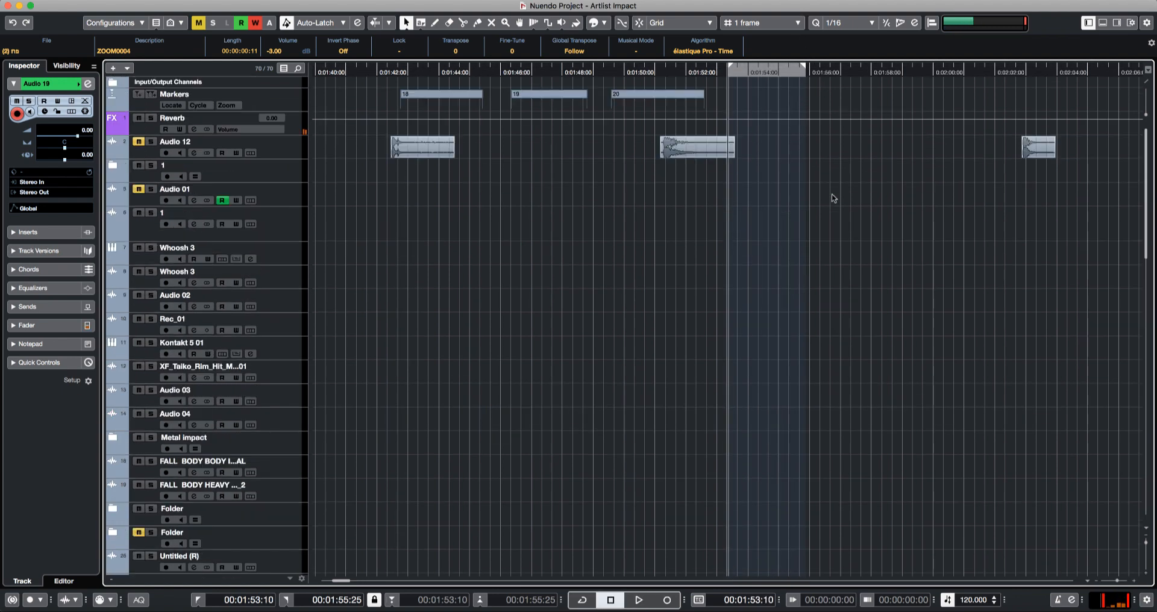
{"action": "scroll", "coordinate": [834, 198], "scroll_direction": "down", "scroll_amount": 15}
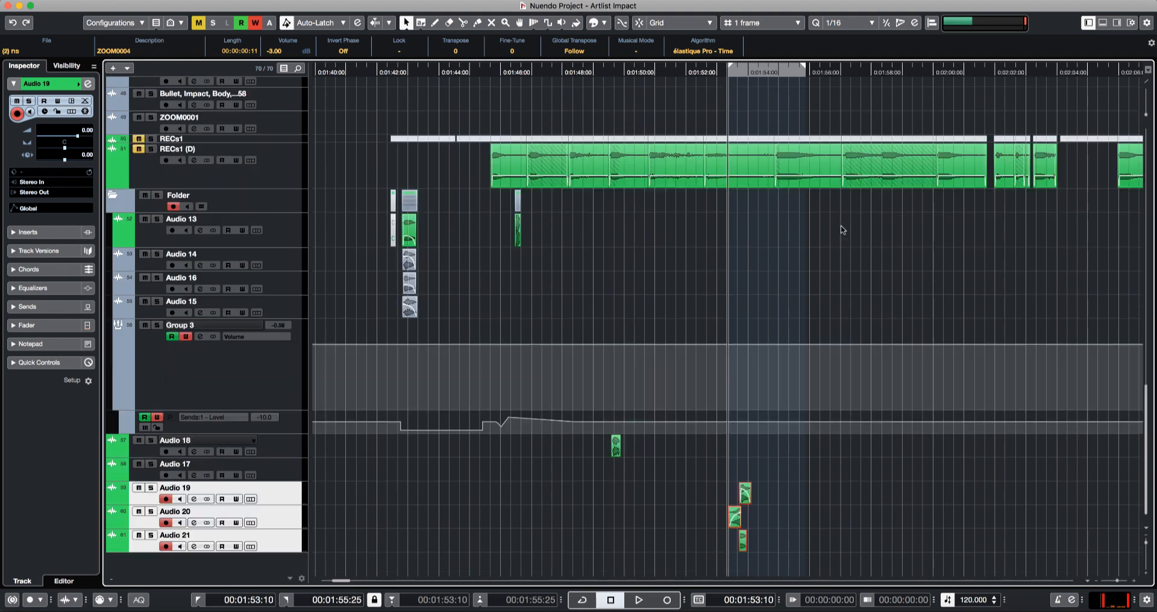
{"action": "key", "text": "h"}
{"action": "key", "text": "h"}
{"action": "key", "text": "h"}
{"action": "key", "text": "g"}
{"action": "key", "text": "g"}
{"action": "key", "text": "g"}
{"action": "key", "text": "g"}
{"action": "key", "text": "h"}
{"action": "key", "text": "h"}
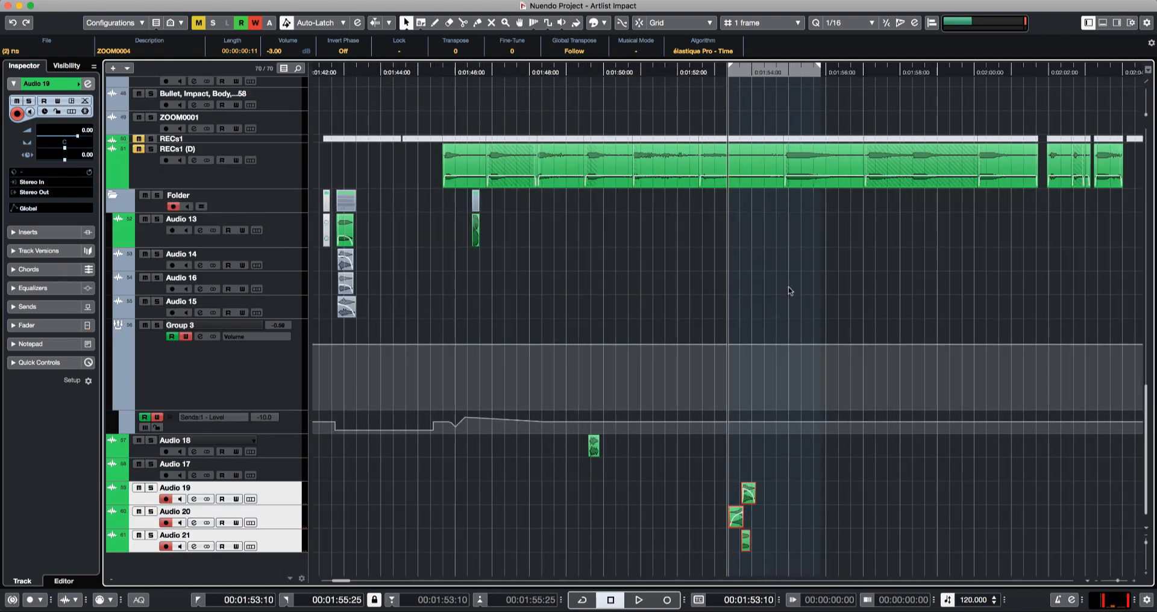
{"action": "key", "text": "g"}
{"action": "key", "text": "g"}
{"action": "key", "text": "h"}
{"action": "key", "text": "h"}
{"action": "key", "text": "g"}
{"action": "key", "text": "g"}
{"action": "key", "text": "g"}
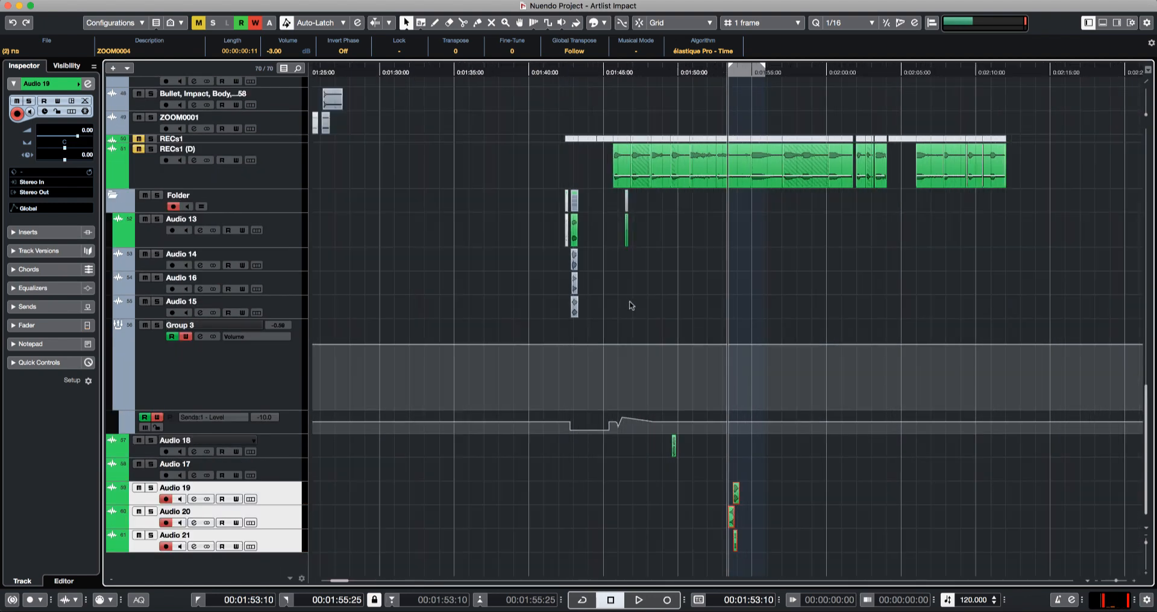
{"action": "key", "text": "h"}
{"action": "key", "text": "h"}
{"action": "key", "text": "h"}
{"action": "key", "text": "h"}
{"action": "key", "text": "g"}
{"action": "key", "text": "g"}
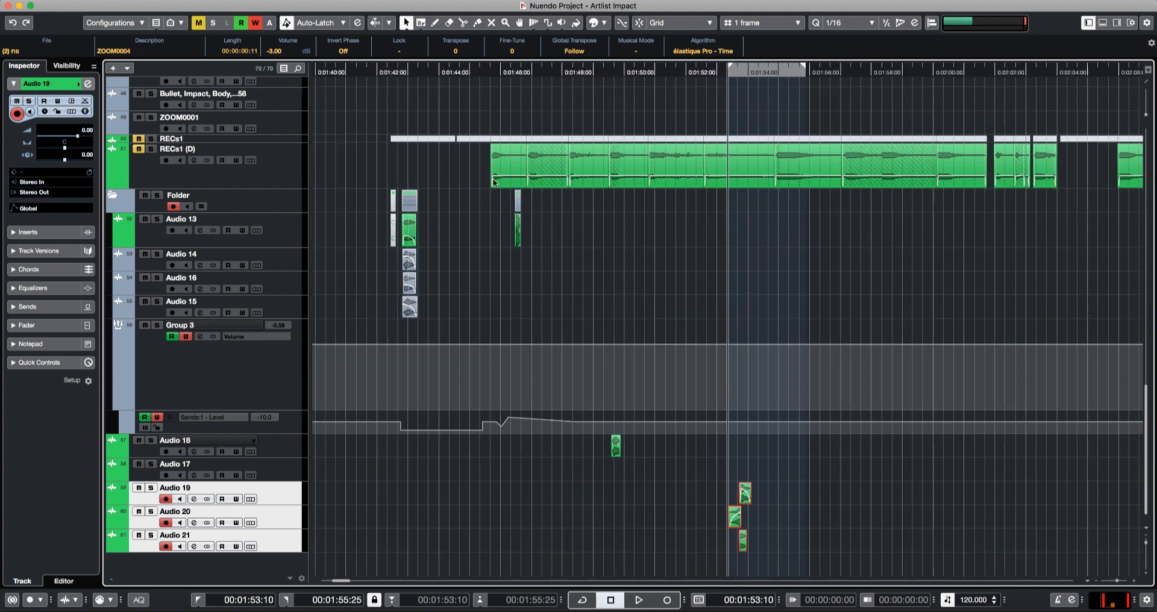
- Solo RECs1 (D) and audition its recorded hits up to the end of the recording
{"action": "left_click", "coordinate": [605, 224]}
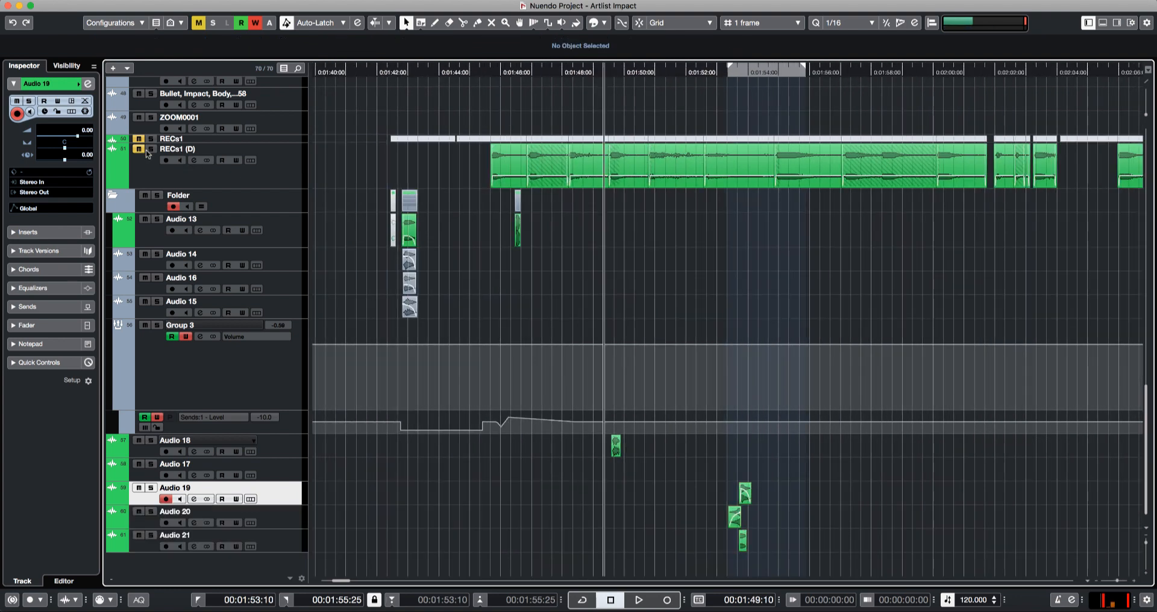
{"action": "key", "text": "space"}
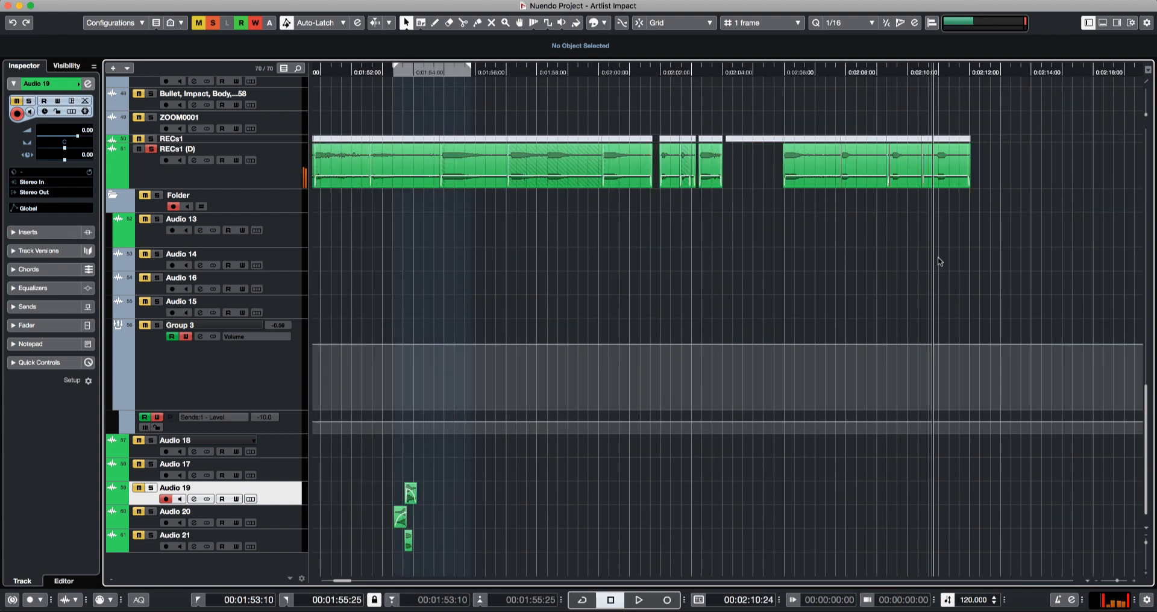
{"action": "key", "text": "space"}
- Move the last two ZOOM0004 hits of RECs1 (D) onto two new tracks below Audio 21, overlapping around 00:01:56
{"action": "left_click_drag", "start_coordinate": [950, 175], "coordinate": [499, 573]}
{"action": "scroll", "coordinate": [522, 508], "scroll_direction": "up", "scroll_amount": 3}
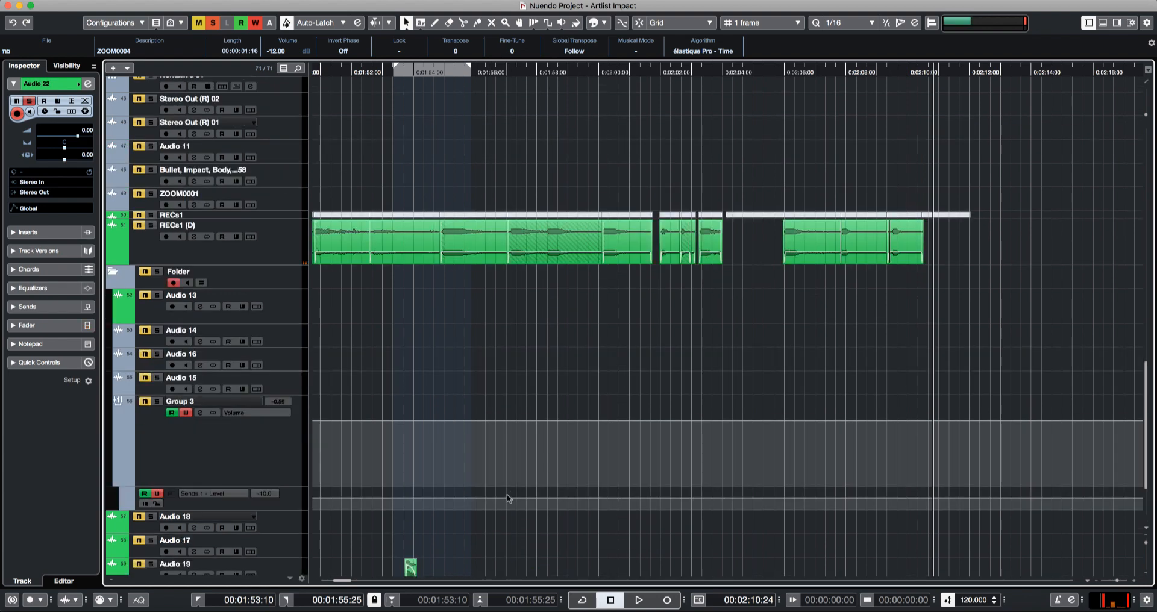
{"action": "scroll", "coordinate": [508, 498], "scroll_direction": "down", "scroll_amount": 4}
{"action": "left_click_drag", "start_coordinate": [907, 142], "coordinate": [526, 573]}
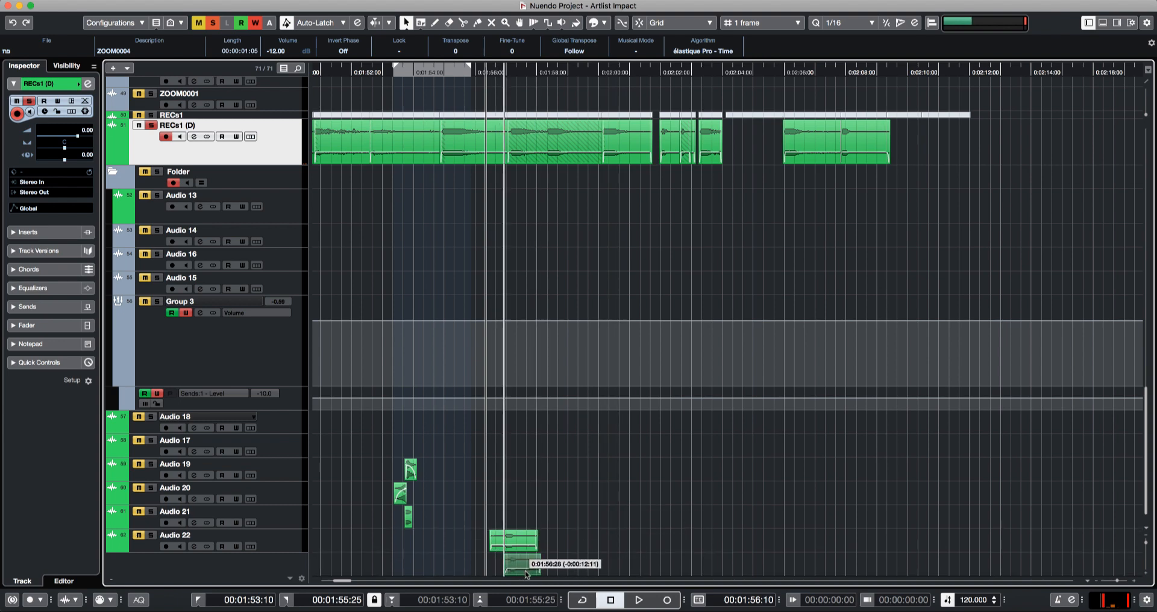
- Clear the solo on RECs1 (D) and audition the overlapping hits on Audio 22 and Audio 23
{"action": "left_click", "coordinate": [502, 497]}
{"action": "scroll", "coordinate": [507, 486], "scroll_direction": "down", "scroll_amount": 1}
{"action": "key", "text": "h"}
{"action": "key", "text": "h"}
{"action": "key", "text": "h"}
{"action": "key", "text": "h"}
{"action": "key", "text": "h"}
{"action": "key", "text": "h"}
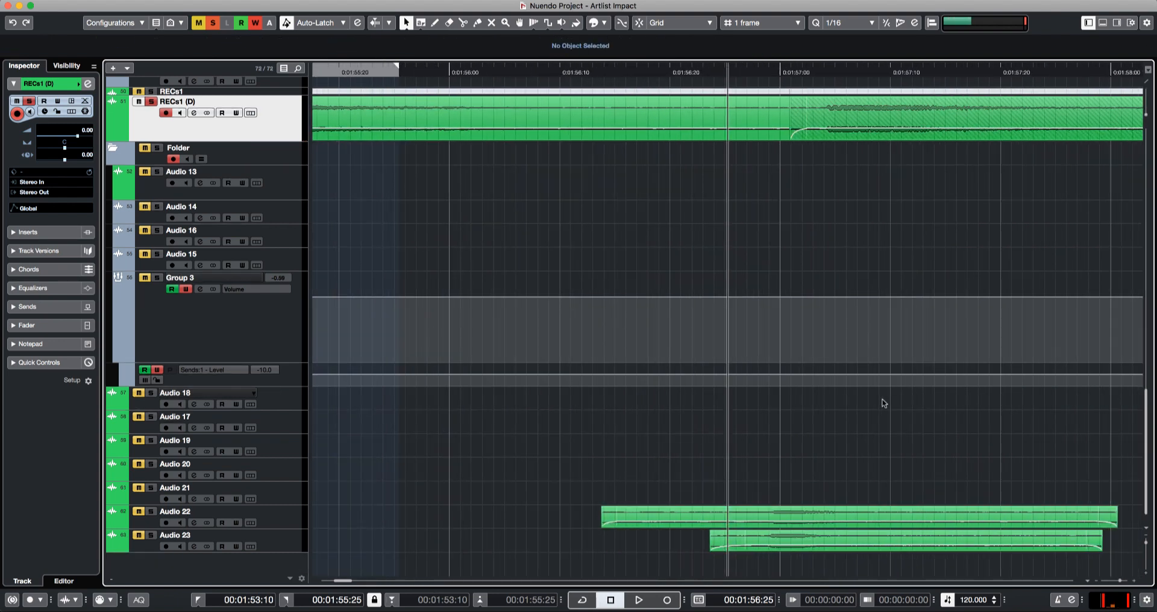
{"action": "key", "text": "space"}
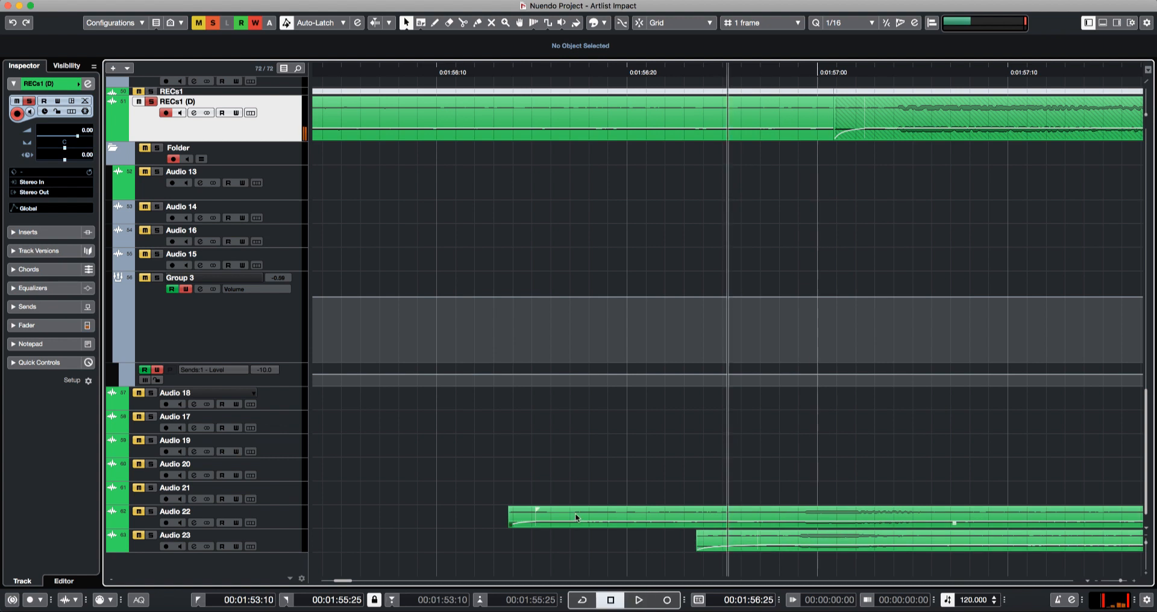
{"action": "key", "text": "s"}
{"action": "key", "text": "space"}
{"action": "key", "text": "space"}
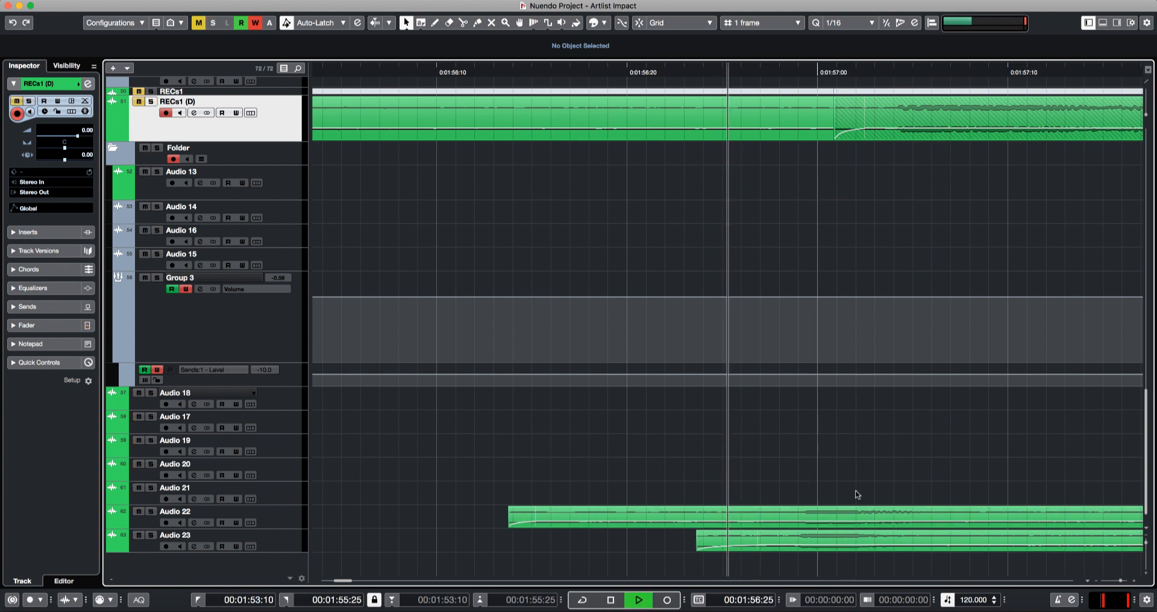
- Nudge the Audio 23 hit slightly later to line up with Audio 22, and split both at about 00:01:56:29
{"action": "left_click", "coordinate": [843, 540]}
{"action": "key", "text": "space"}
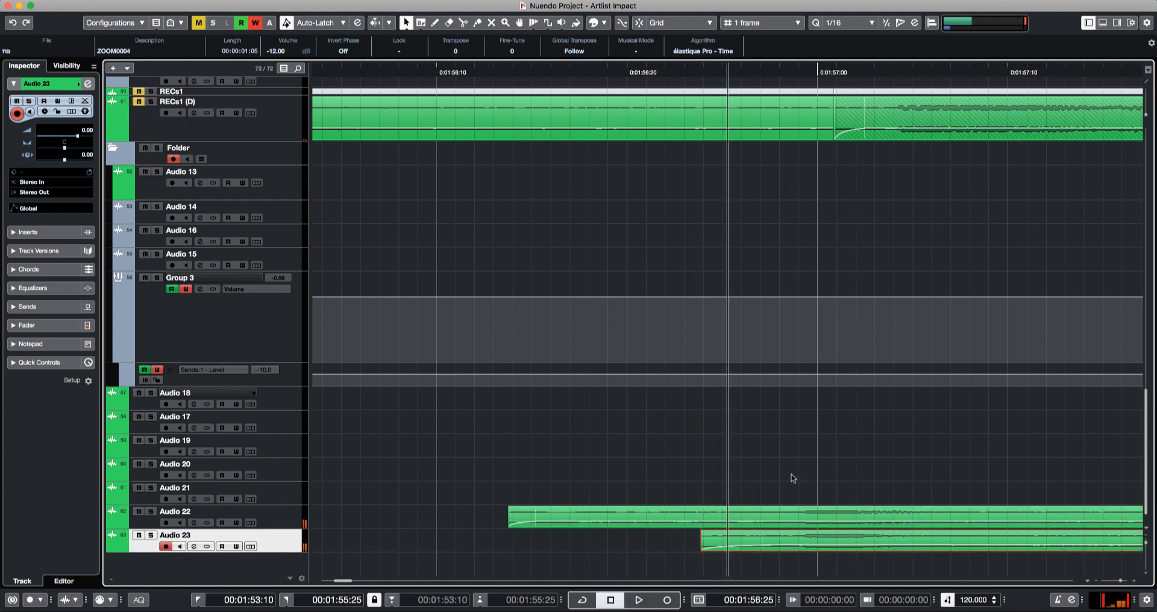
{"action": "left_click_drag", "start_coordinate": [794, 479], "coordinate": [806, 545]}
{"action": "left_click", "coordinate": [803, 519], "text": "alt"}
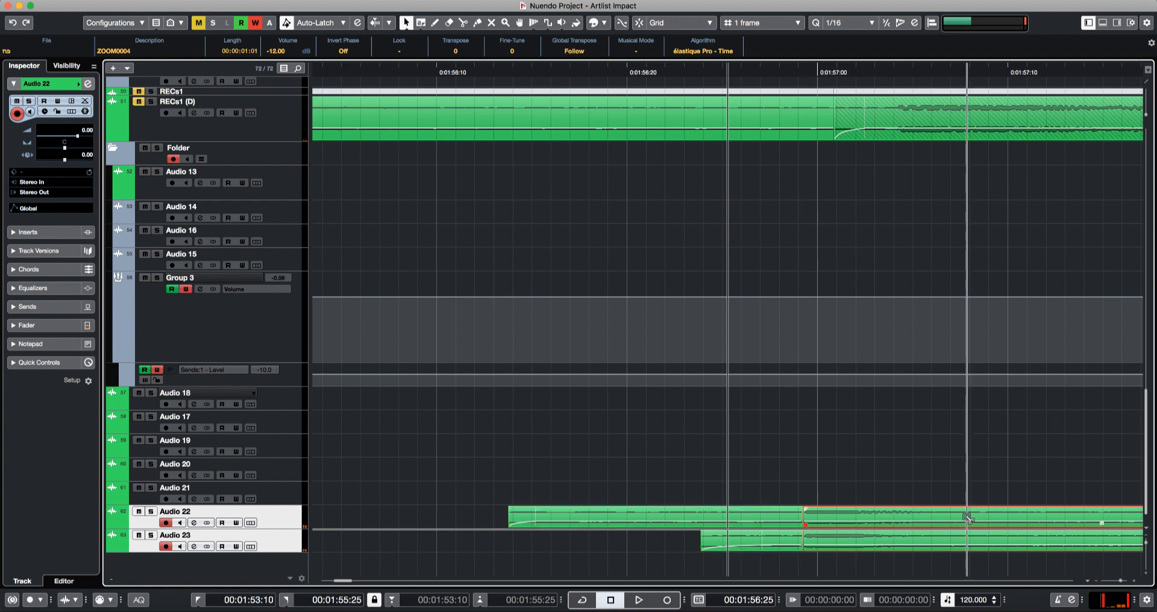
- Trim the clips on Audio 22 and Audio 23 to about 8 frames around 0:01:57:00, deleting the parts before and after
{"action": "left_click", "coordinate": [967, 519], "text": "alt"}
{"action": "left_click_drag", "start_coordinate": [1004, 479], "coordinate": [1013, 551]}
{"action": "key", "text": "Delete"}
{"action": "left_click_drag", "start_coordinate": [748, 444], "coordinate": [740, 547]}
{"action": "key", "text": "Delete"}
{"action": "left_click", "coordinate": [851, 533]}
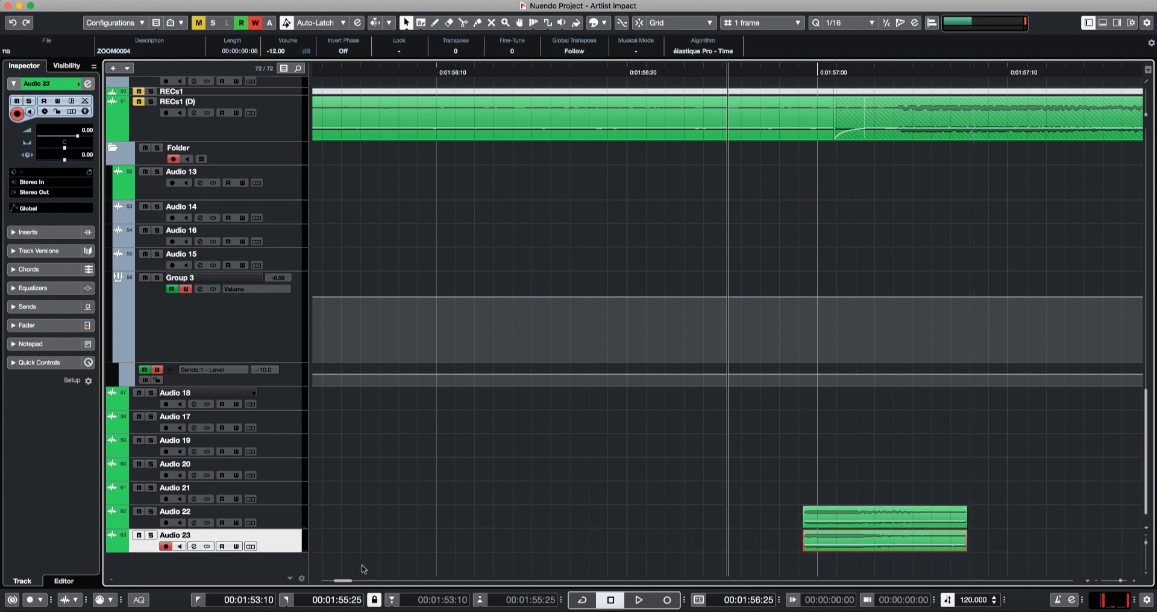
- Enlarge the Audio 22 and Audio 23 tracks and audition the trimmed clips
{"action": "left_click", "coordinate": [291, 520], "text": "shift"}
{"action": "key", "text": "alt+Down"}
{"action": "key", "text": "alt+Down"}
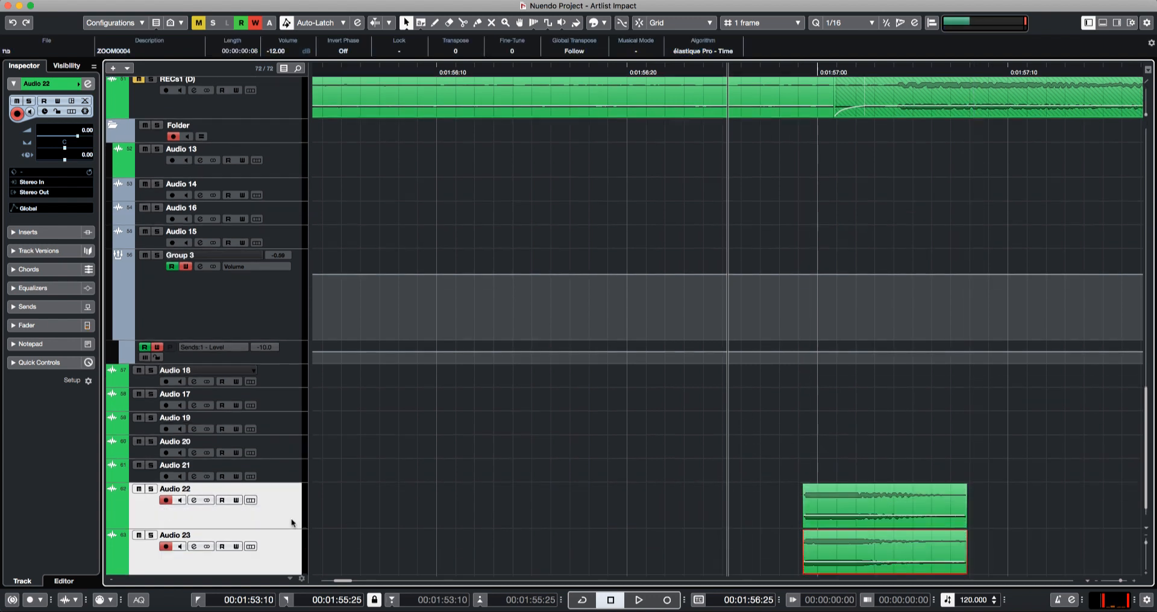
{"action": "key", "text": "space"}
{"action": "scroll", "coordinate": [548, 456], "scroll_direction": "down", "scroll_amount": 2}
{"action": "key", "text": "space"}
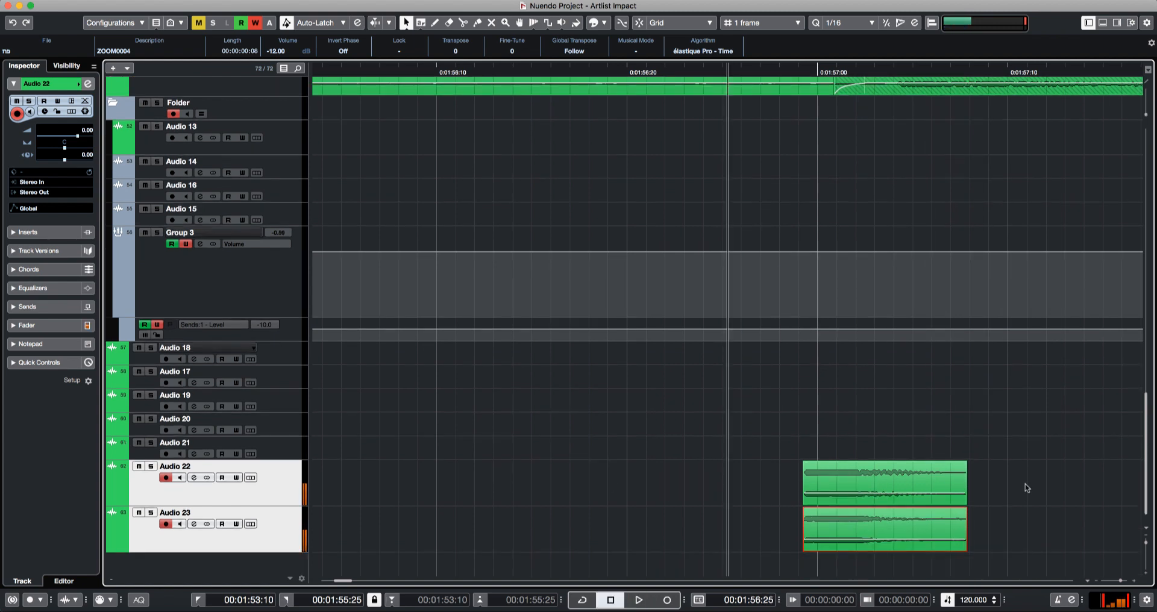
- Add a fade-out about 7 frames long to both trimmed clips on Audio 22 and Audio 23 and audition it
{"action": "left_click_drag", "start_coordinate": [1024, 484], "coordinate": [948, 532]}
{"action": "left_click_drag", "start_coordinate": [964, 464], "coordinate": [822, 465]}
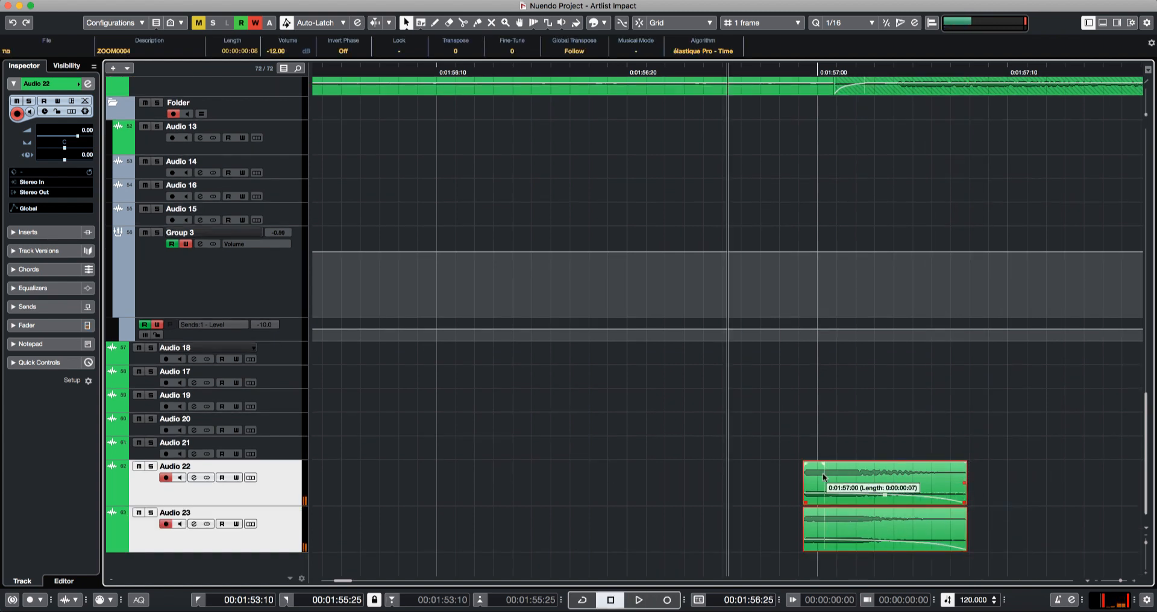
{"action": "key", "text": "space"}
{"action": "key", "text": "space"}
{"action": "key", "text": "space"}
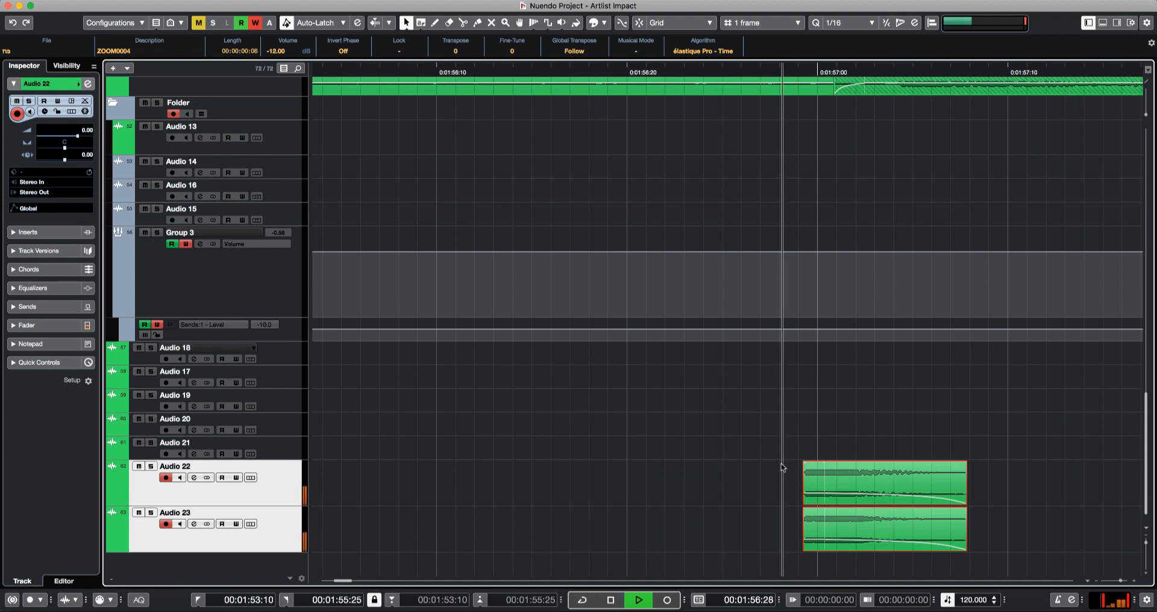
{"action": "key", "text": "space"}
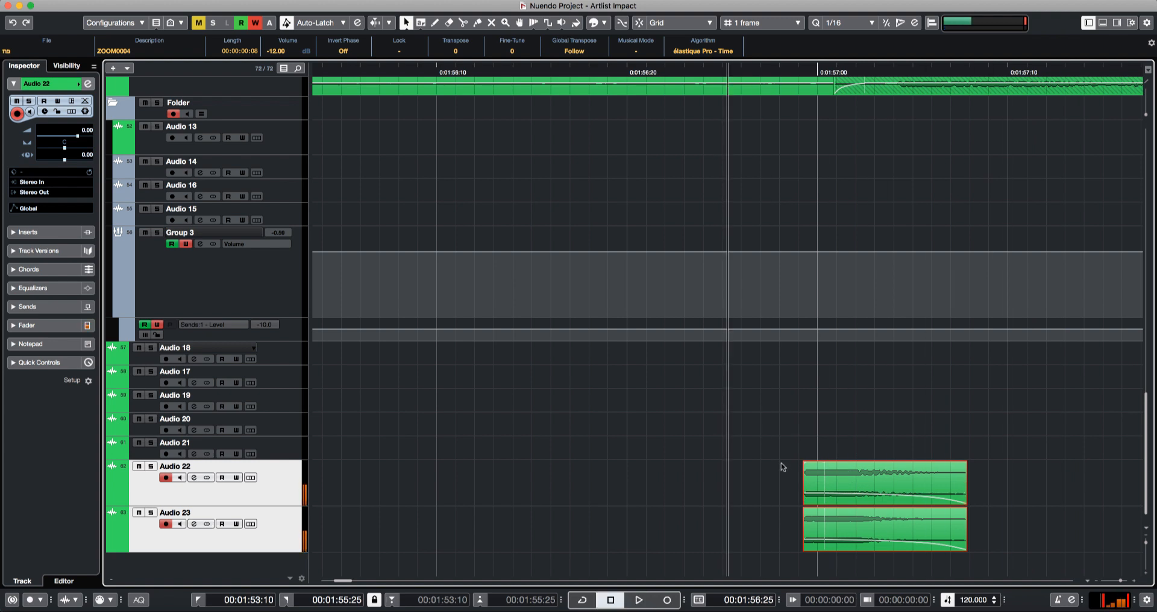
- Render the two faded clips to a new track and mute the original clips on Audio 22 and Audio 23
{"action": "key", "text": "alt+r"}
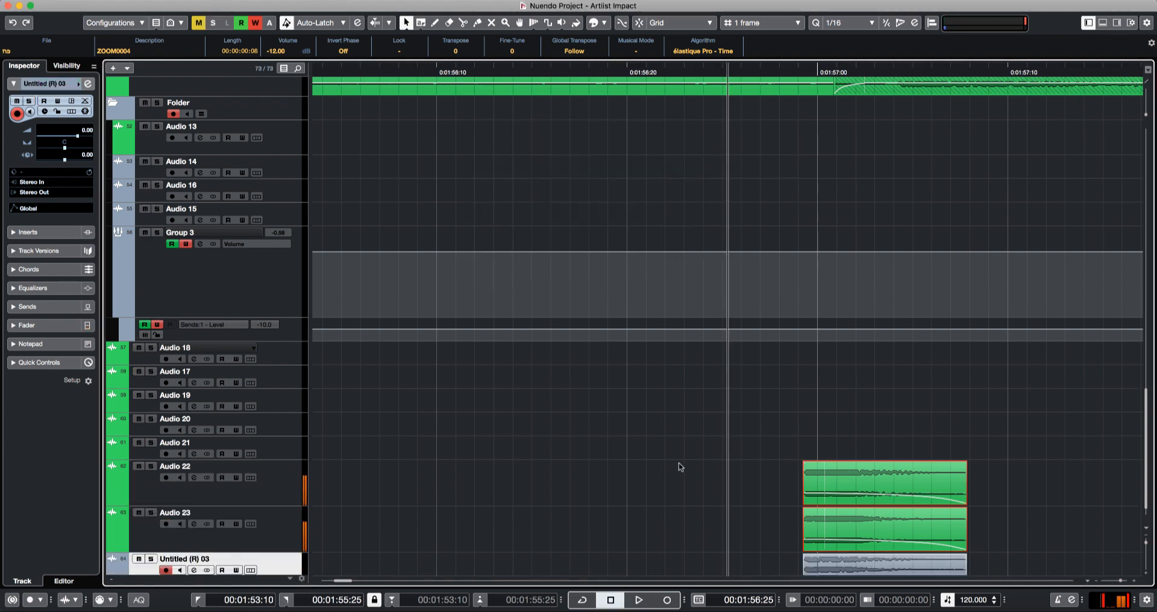
{"action": "left_click_drag", "start_coordinate": [722, 443], "coordinate": [969, 502]}
{"action": "key", "text": "shift+m"}
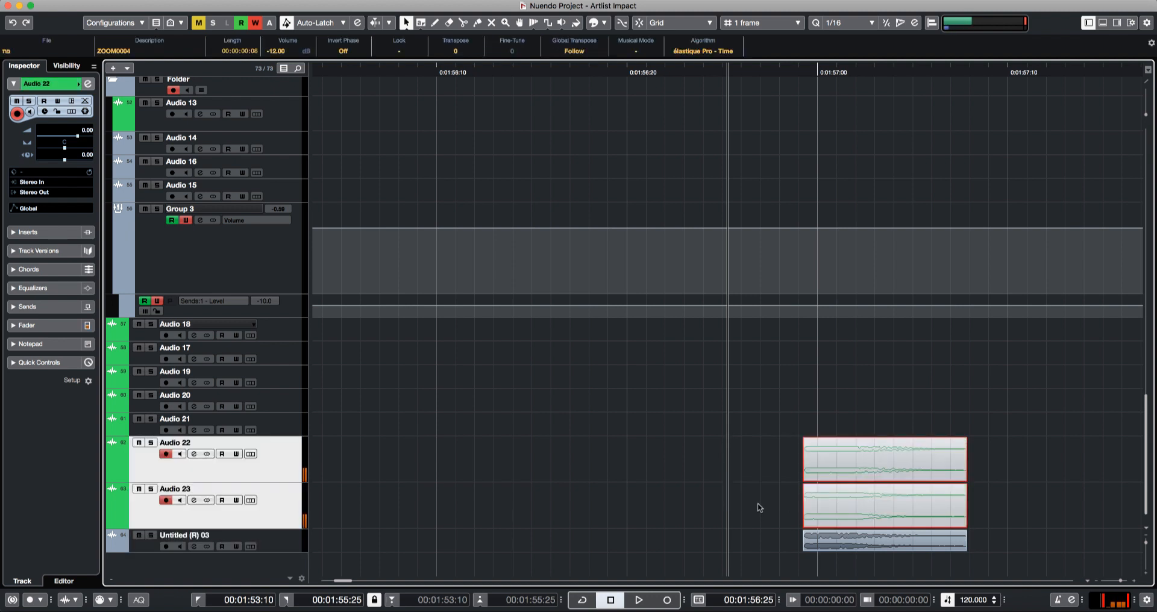
- Solo the Untitled (R) 03 track and audition its rendered clip
{"action": "left_click", "coordinate": [153, 536]}
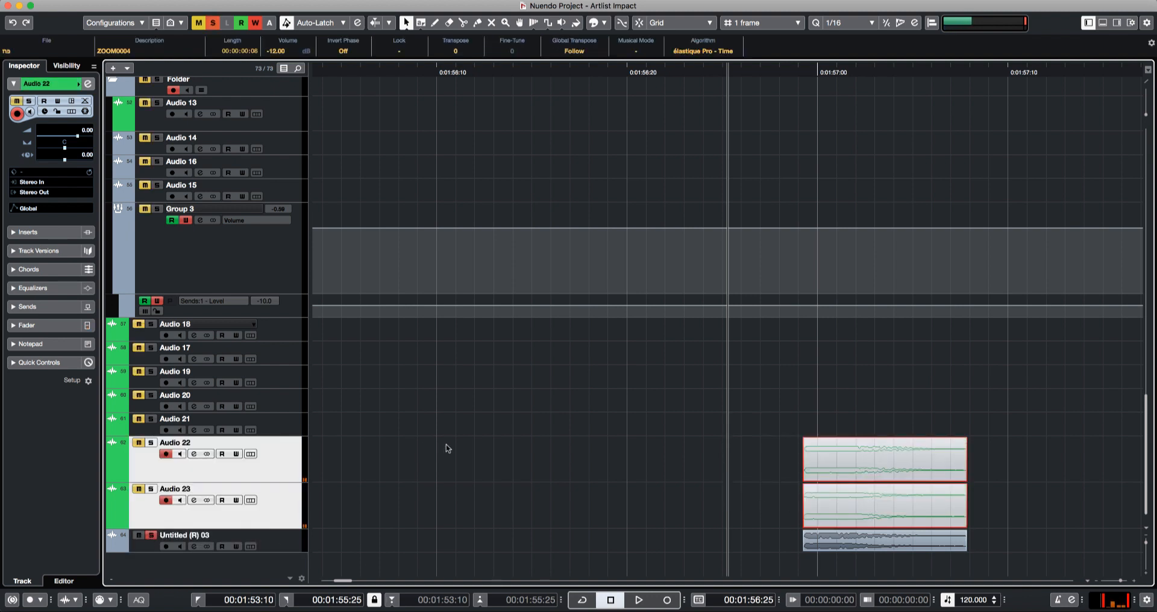
{"action": "key", "text": "space"}
{"action": "left_click", "coordinate": [957, 536]}
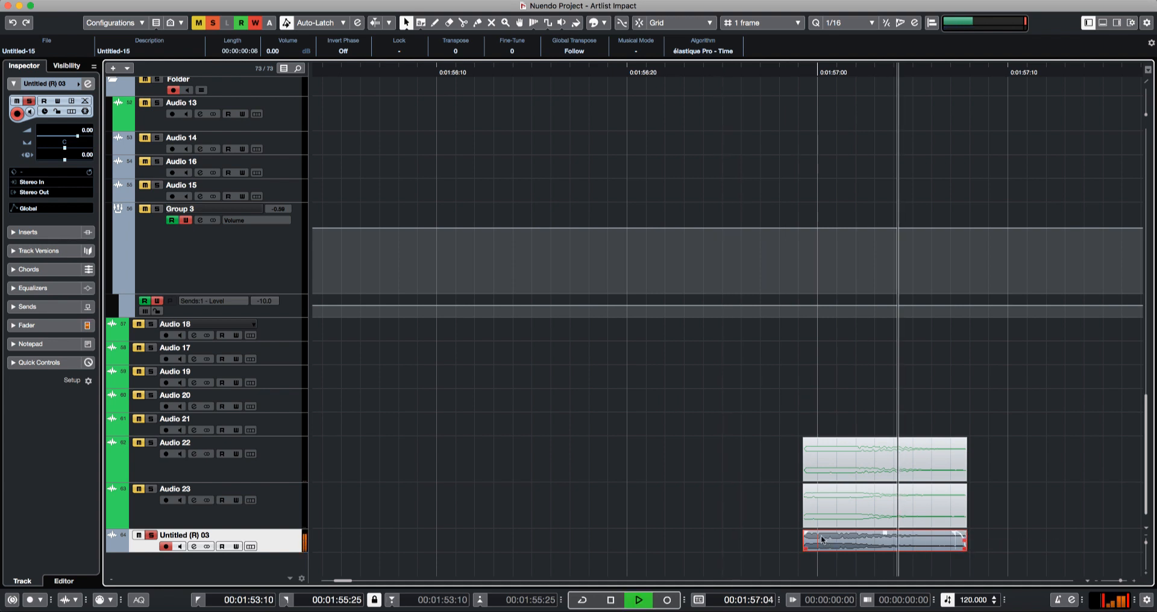
{"action": "key", "text": "space"}
- Switch the Object Selection tool to Sizing Applies Time Stretch
{"action": "key", "text": "h"}
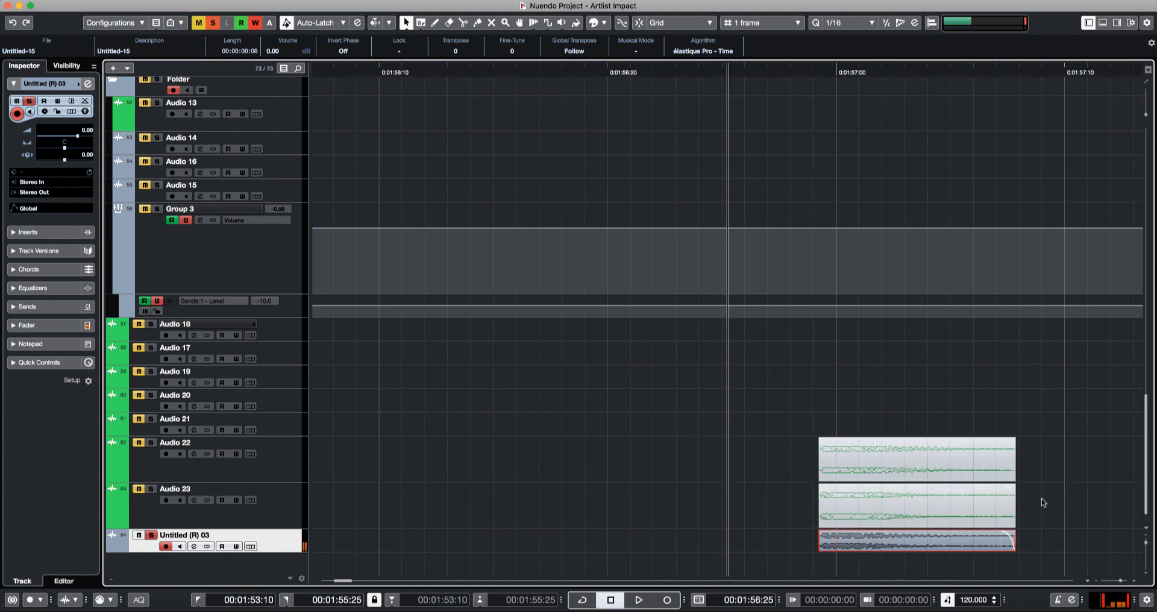
{"action": "key", "text": "g"}
{"action": "key", "text": "1"}
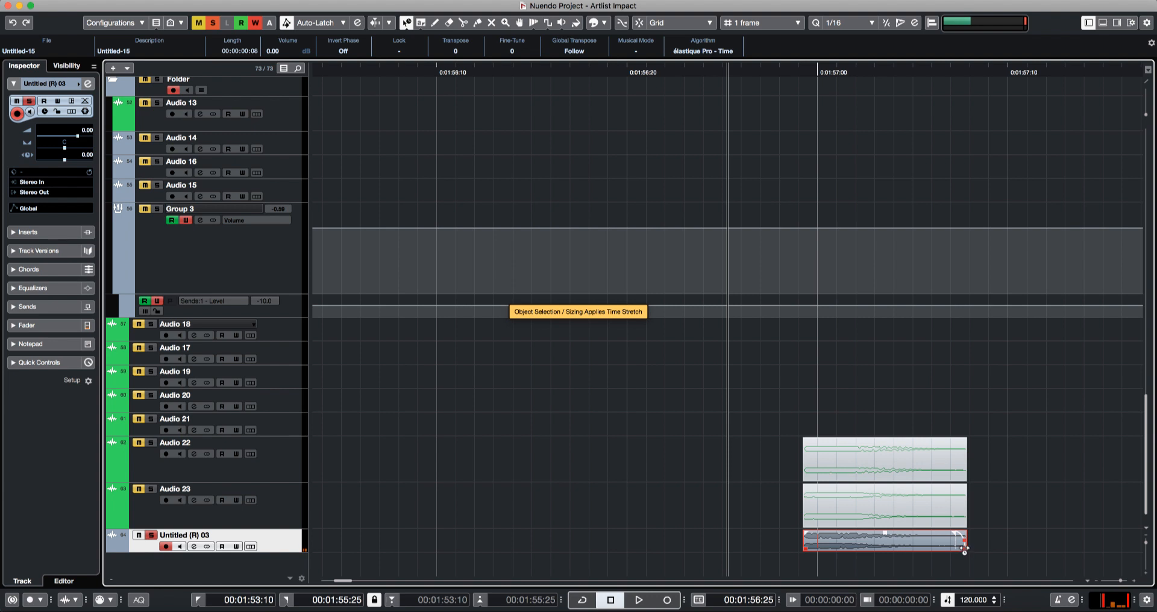
- Try to time-stretch the Untitled (R) 03 clip down to about 6 frames and audition it
{"action": "left_click_drag", "start_coordinate": [964, 547], "coordinate": [918, 548]}
{"action": "key", "text": "space"}
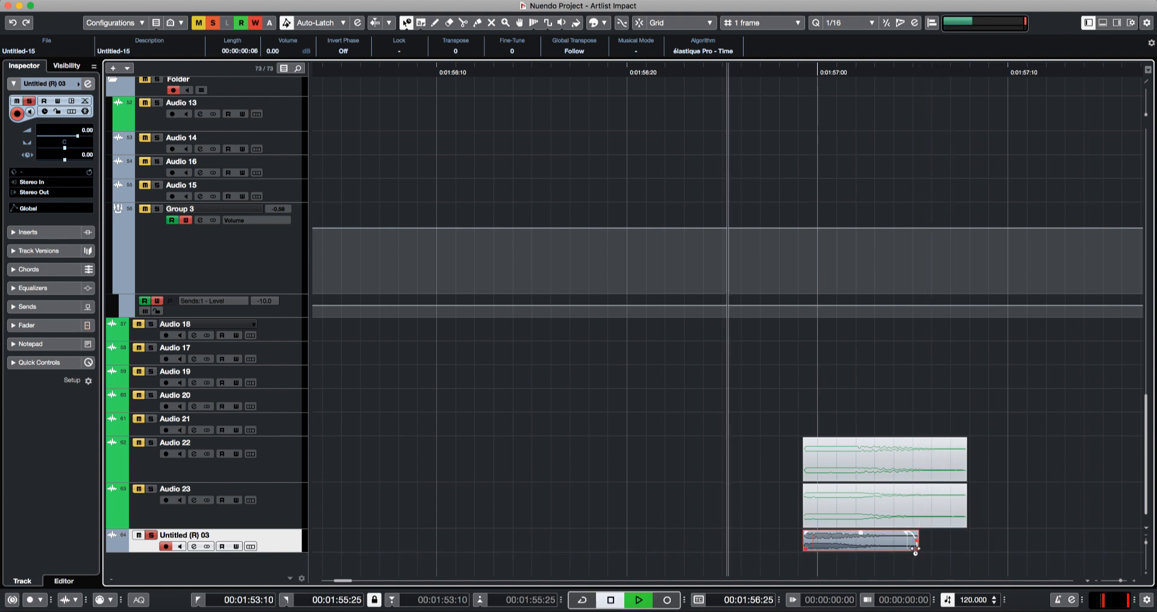
{"action": "key", "text": "space"}
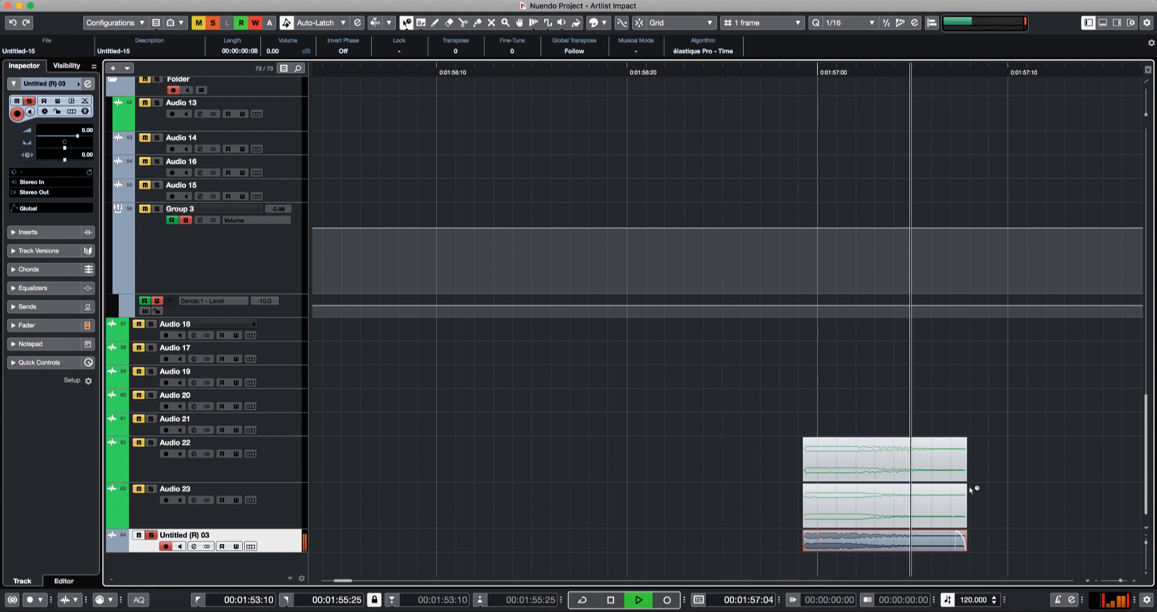
{"action": "key", "text": "space"}
- Time-stretch the end of the Untitled (R) 03 clip out to about 14 frames and audition it
{"action": "left_click_drag", "start_coordinate": [966, 550], "coordinate": [1079, 549]}
{"action": "key", "text": "space"}
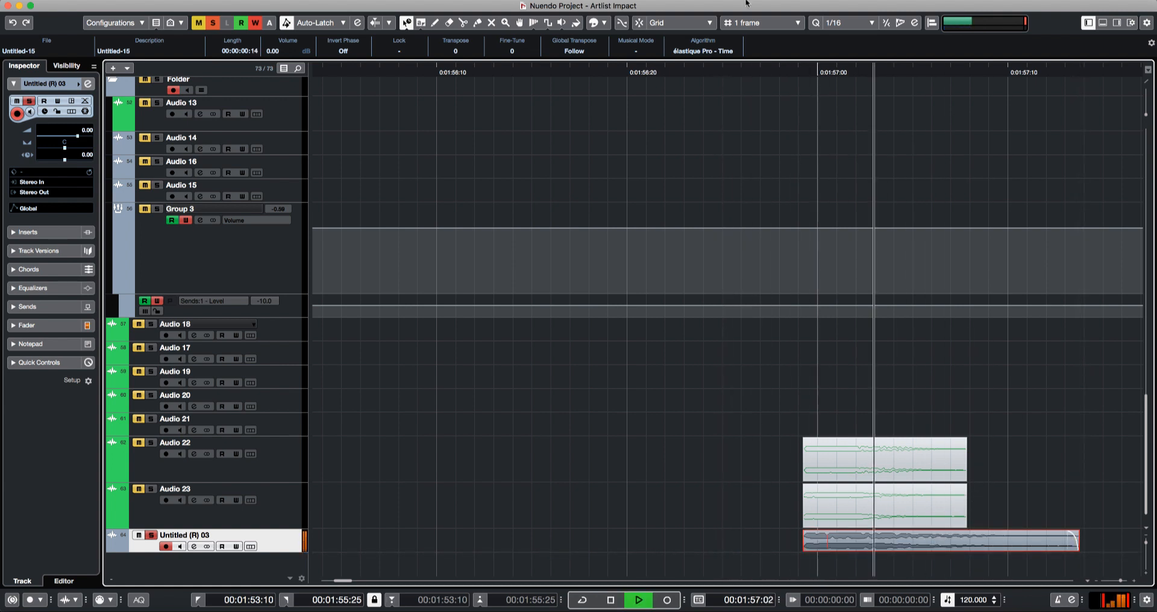
{"action": "key", "text": "space"}
- Set the stretched clip's algorithm to élastique Pro - Formant Tape and audition it
{"action": "left_click", "coordinate": [701, 50]}
{"action": "mouse_move", "coordinate": [744, 53]}
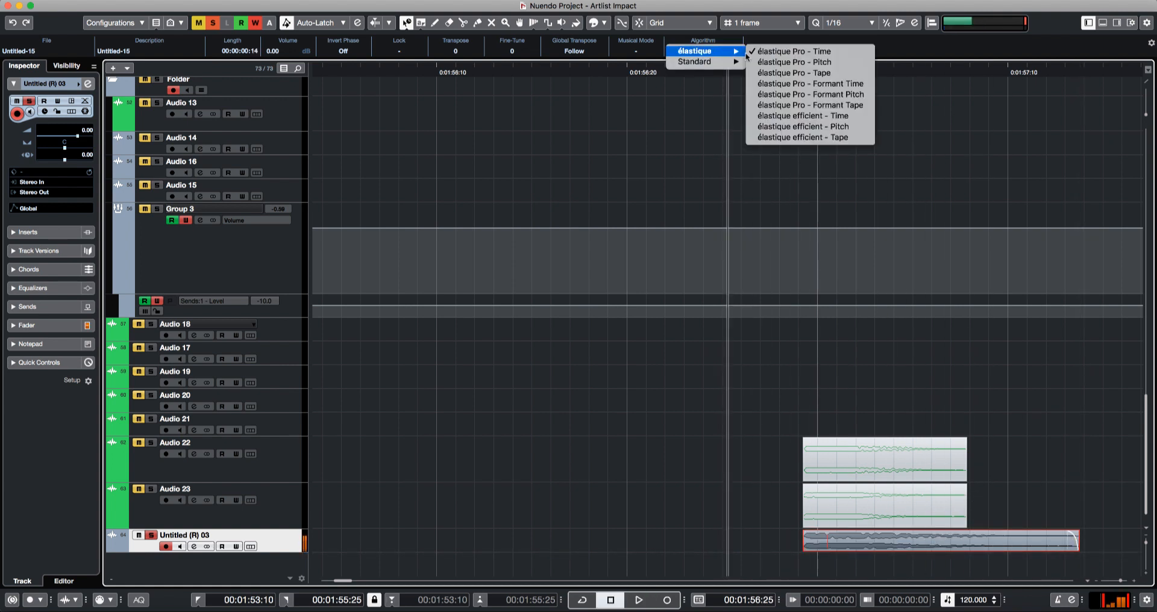
{"action": "left_click", "coordinate": [797, 105]}
{"action": "key", "text": "space"}
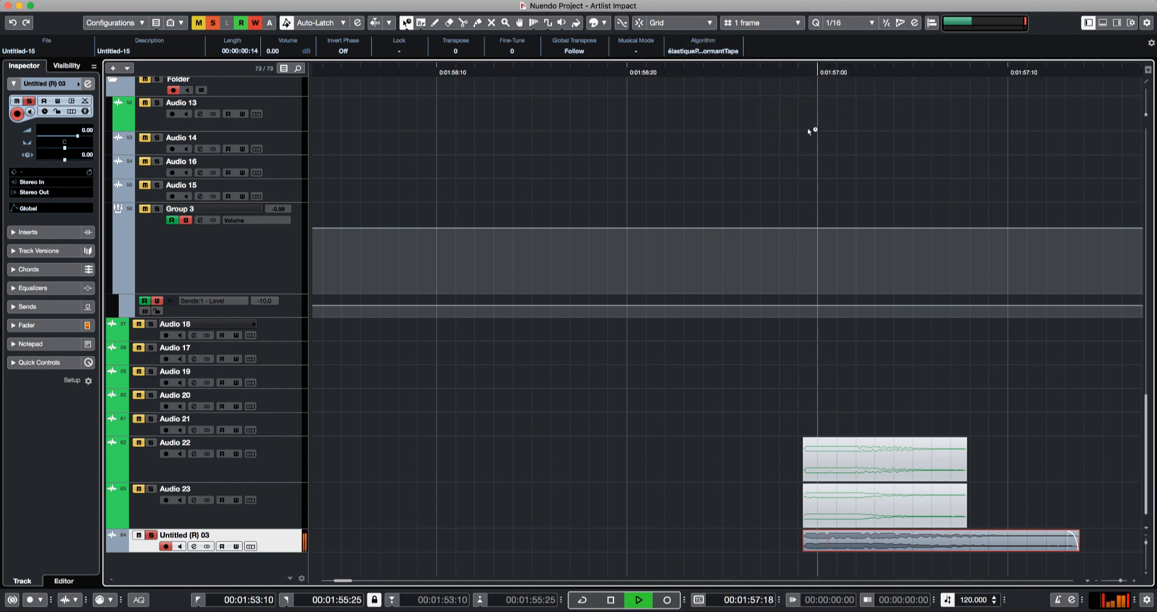
{"action": "key", "text": "space"}
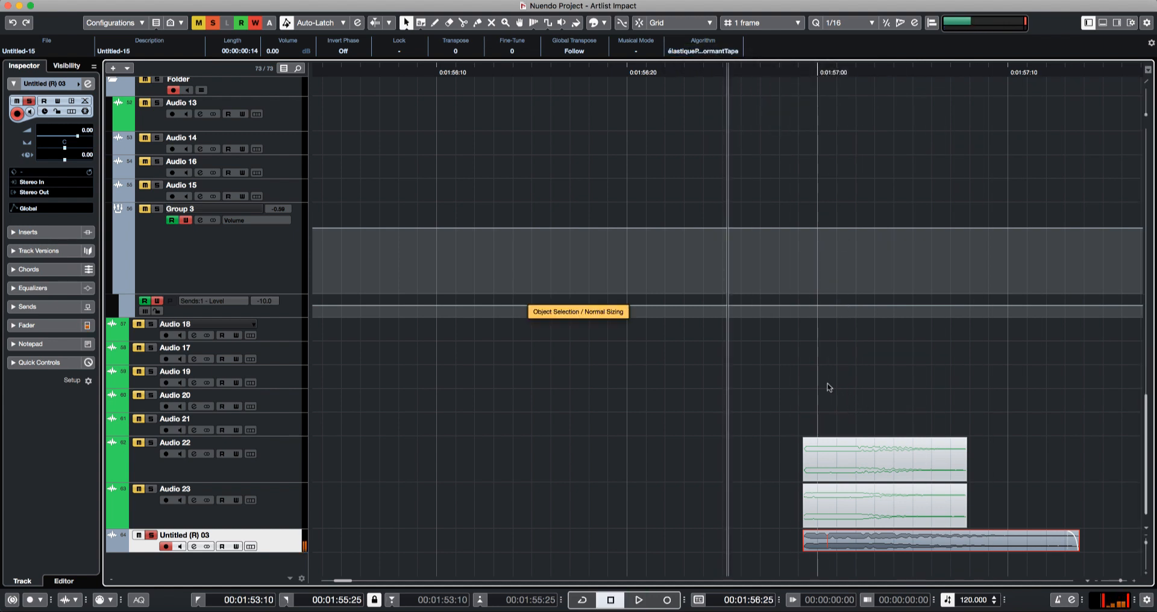
- Open the channel settings of the Untitled (R) 03 track and play the stretched clip
{"action": "scroll", "coordinate": [828, 383], "scroll_direction": "right", "scroll_amount": 3}
{"action": "key", "text": "e"}
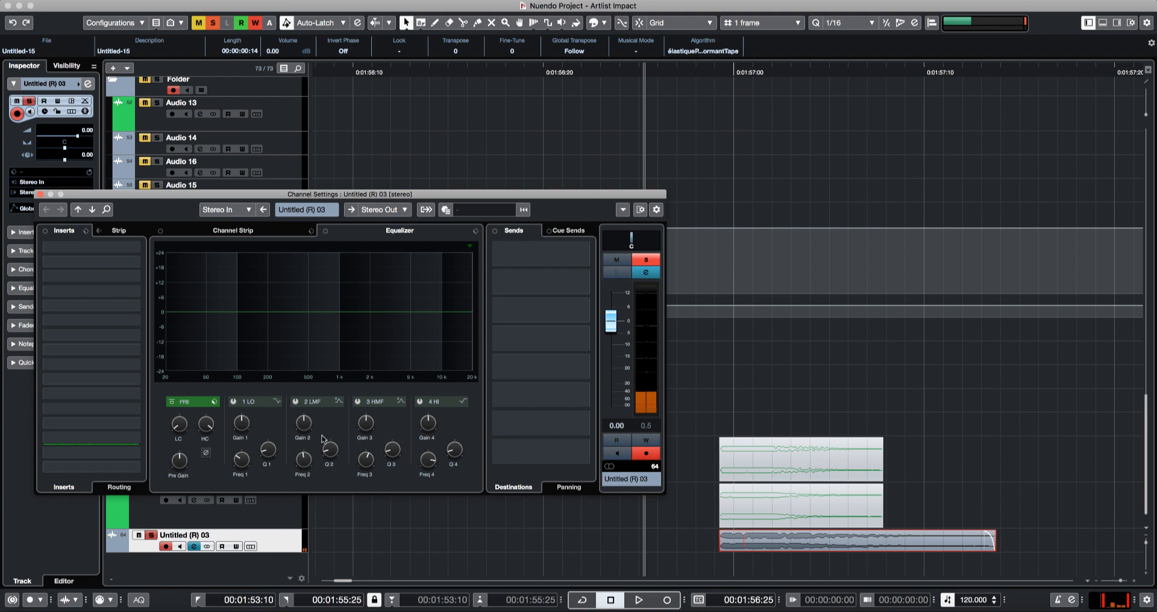
{"action": "key", "text": "space"}
- Try a high-cut filter in the channel's pre section while auditioning the clip
{"action": "left_click_drag", "start_coordinate": [207, 425], "coordinate": [205, 475]}
{"action": "key", "text": "space"}
{"action": "key", "text": "space"}
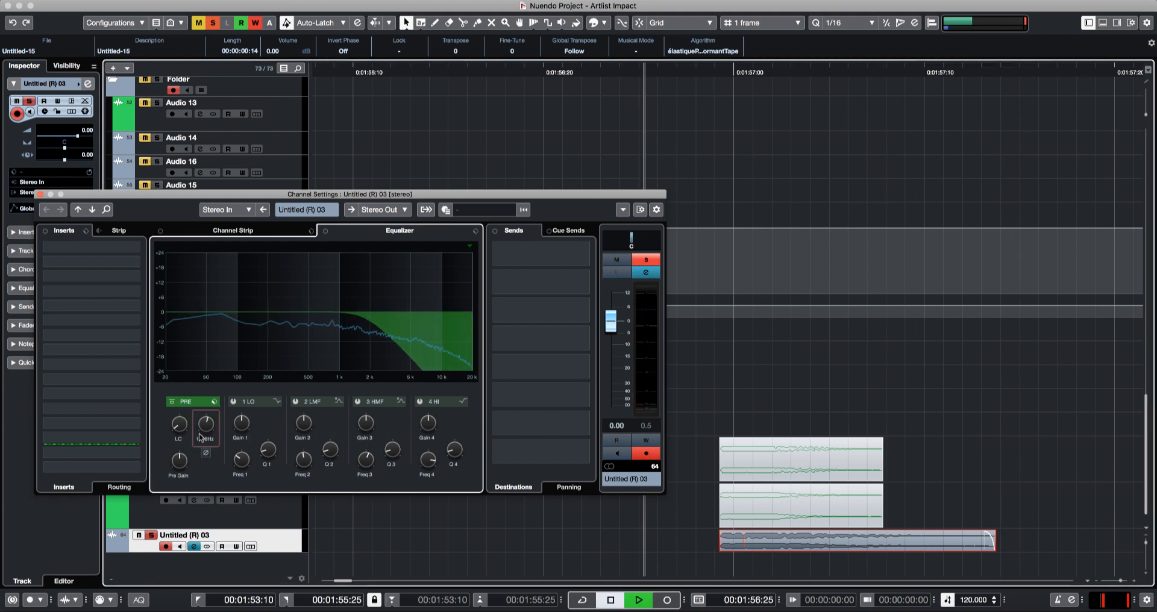
{"action": "key", "text": "space"}
- Try a low-cut filter and a band 2 boost of about 11 dB in the channel equalizer, and reset them
{"action": "left_click_drag", "start_coordinate": [179, 425], "coordinate": [178, 389]}
{"action": "key", "text": "space"}
{"action": "left_click_drag", "start_coordinate": [266, 312], "coordinate": [282, 284]}
{"action": "key", "text": "space"}
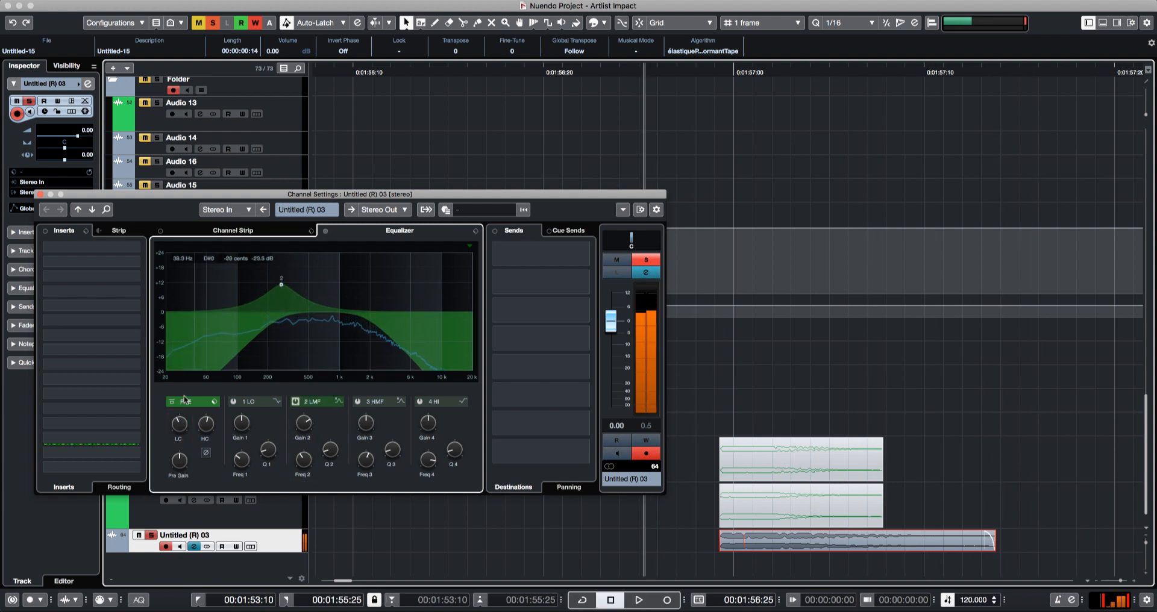
{"action": "key", "text": "space"}
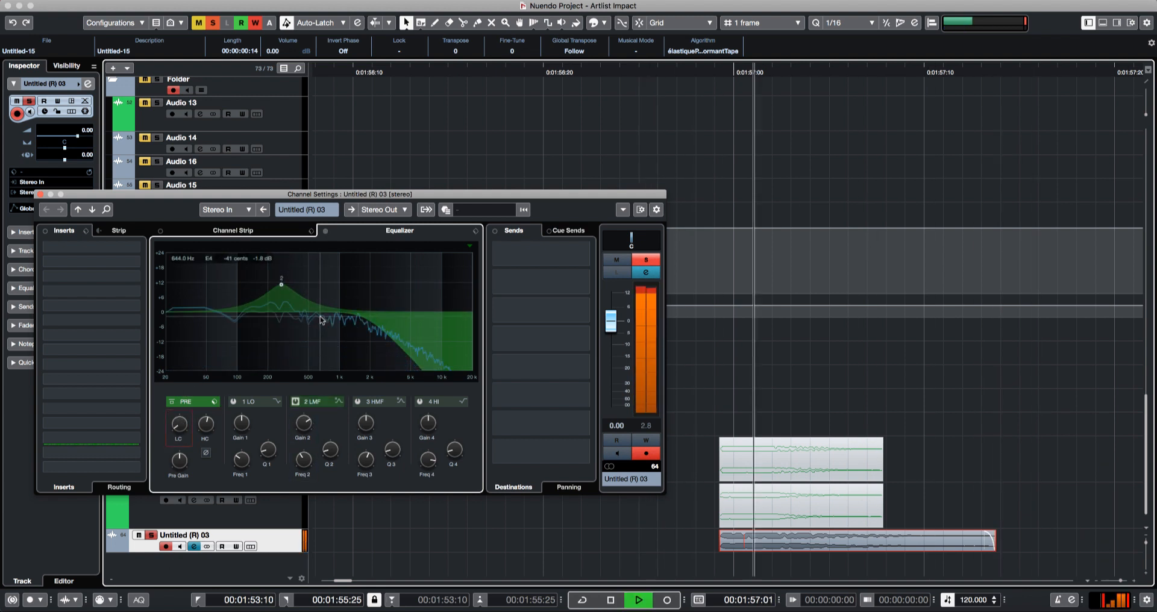
{"action": "key", "text": "space"}
{"action": "double_click", "coordinate": [281, 288]}
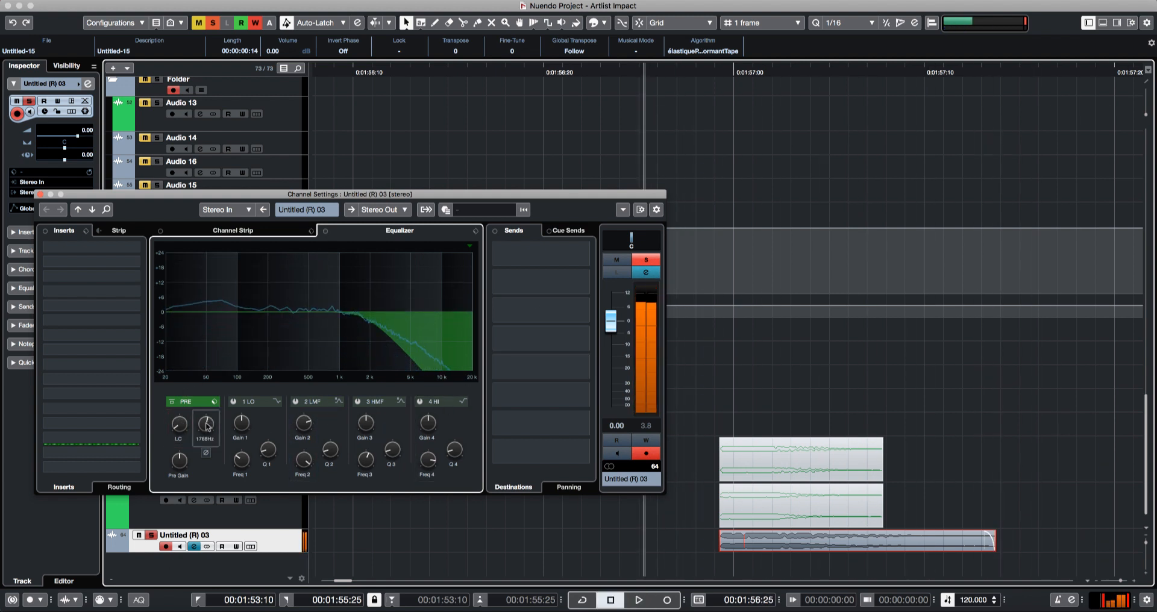
- Insert the REQ 6 Stereo equalizer in the first insert slot of Untitled (R) 03
{"action": "left_click", "coordinate": [126, 263]}
{"action": "type", "text": "req"}
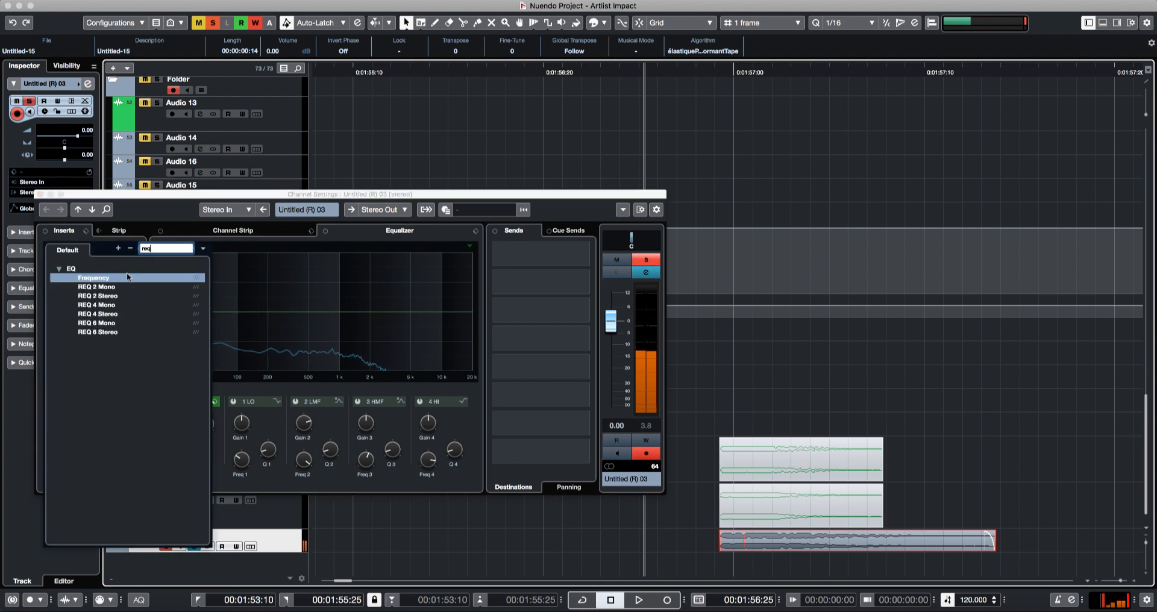
{"action": "left_click", "coordinate": [102, 333]}
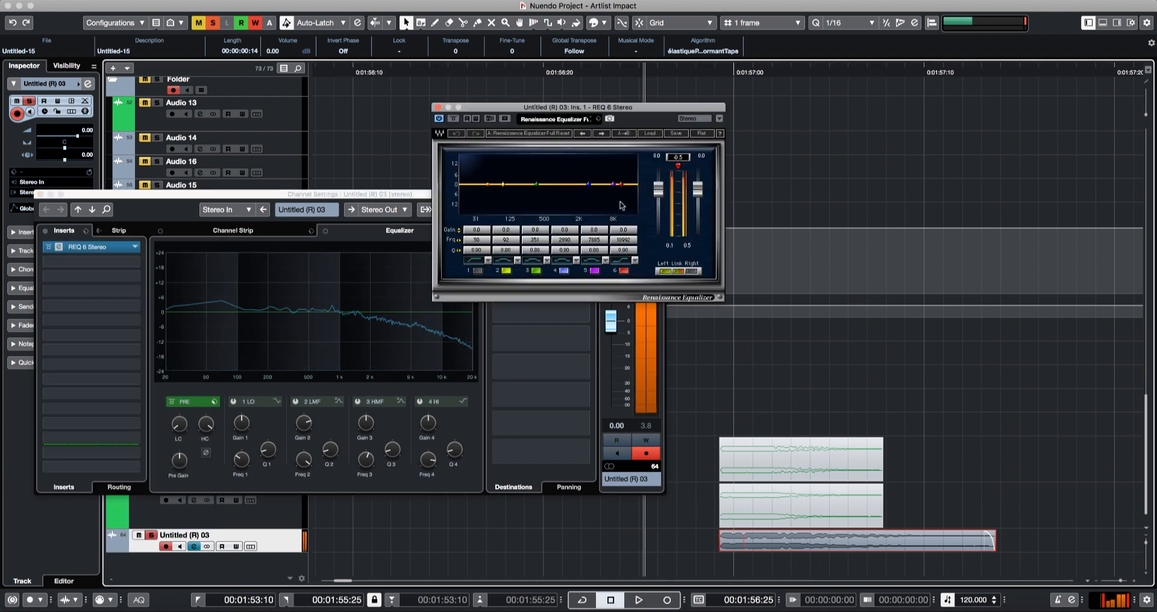
- Cut REQ 6 band 5 by about 10 dB at about 2997 Hz while auditioning the clip
{"action": "key", "text": "space"}
{"action": "left_click_drag", "start_coordinate": [613, 184], "coordinate": [583, 203]}
{"action": "key", "text": "space"}
{"action": "key", "text": "space"}
{"action": "key", "text": "space"}
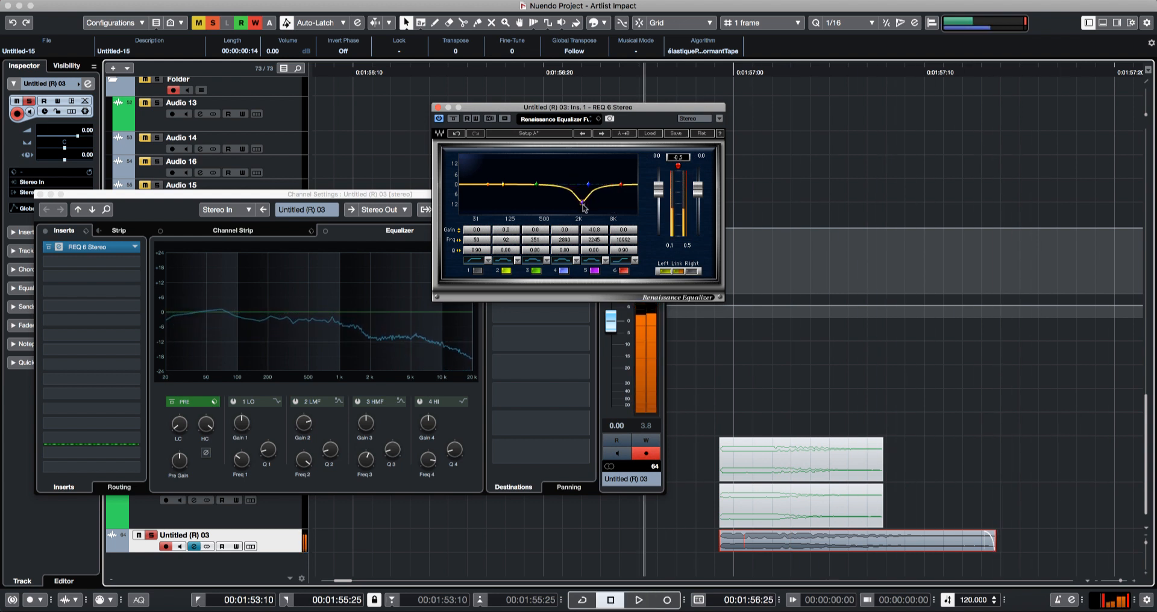
{"action": "key", "text": "space"}
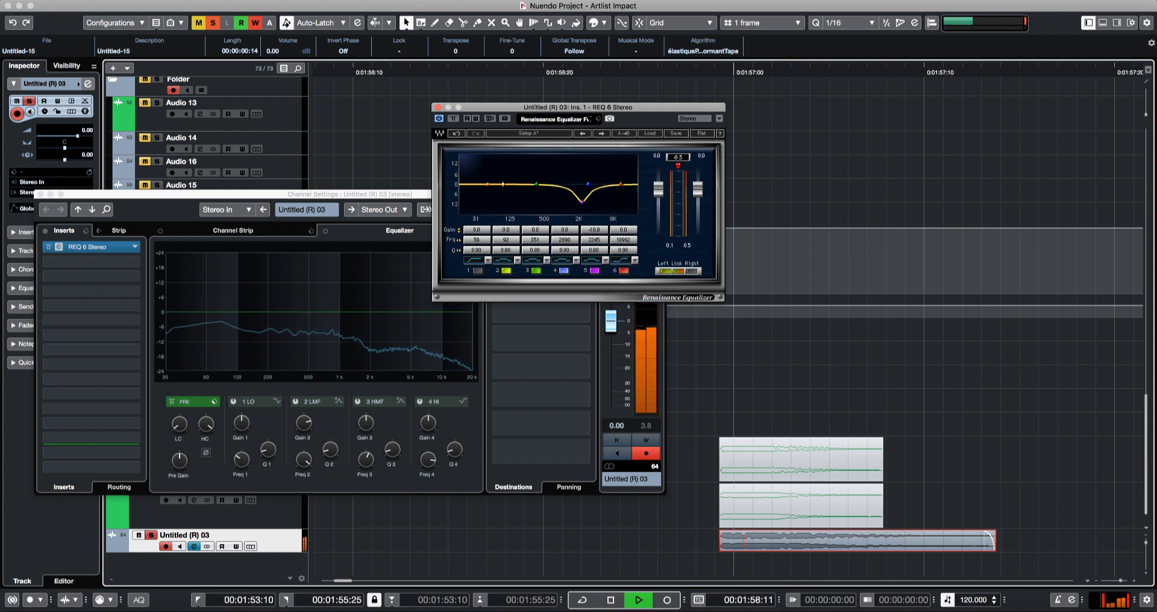
{"action": "left_click_drag", "start_coordinate": [582, 201], "coordinate": [591, 201]}
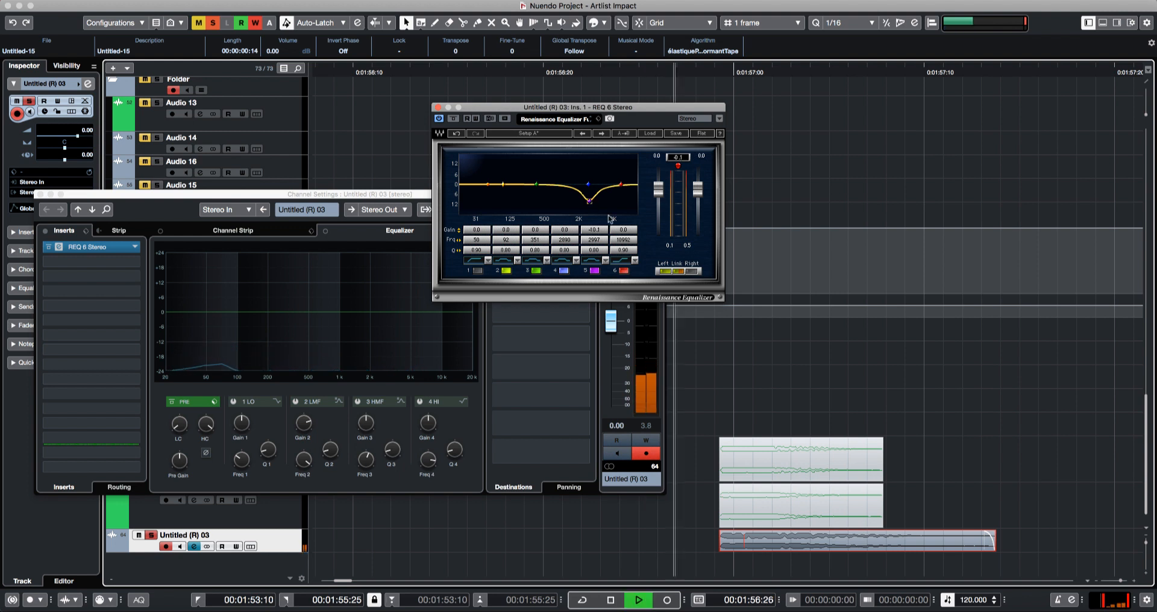
{"action": "key", "text": "space"}
- Trim the Untitled (R) 03 clip to about 5 frames, add a fade-out over its whole length, and audition it
{"action": "left_click", "coordinate": [826, 542], "text": "alt"}
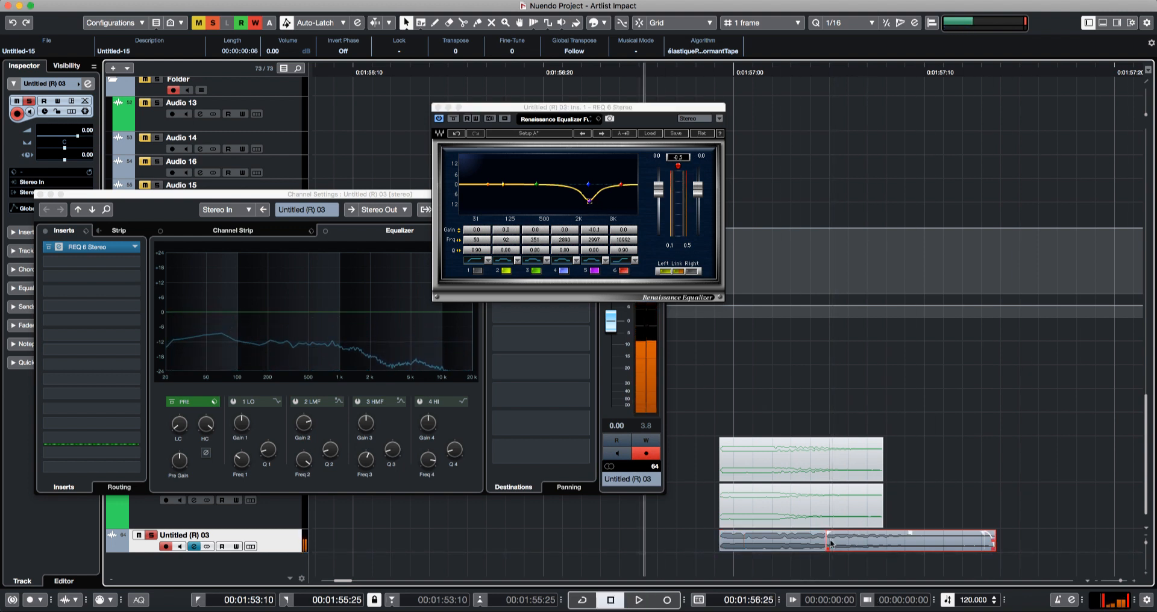
{"action": "key", "text": "Delete"}
{"action": "left_click_drag", "start_coordinate": [825, 533], "coordinate": [703, 536]}
{"action": "key", "text": "space"}
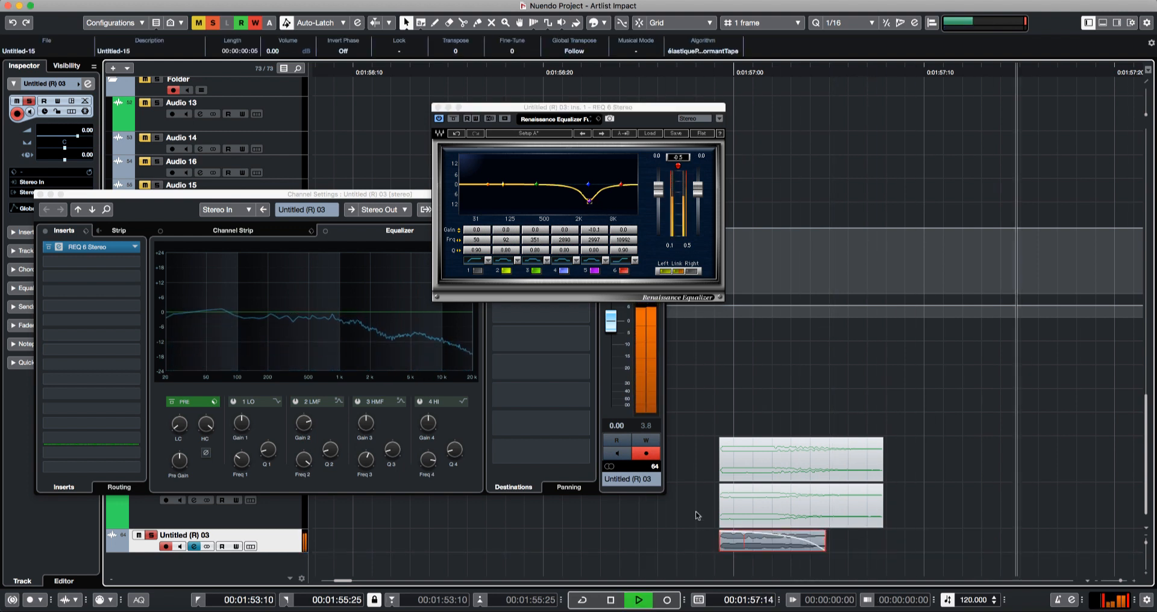
{"action": "left_click", "coordinate": [40, 194]}
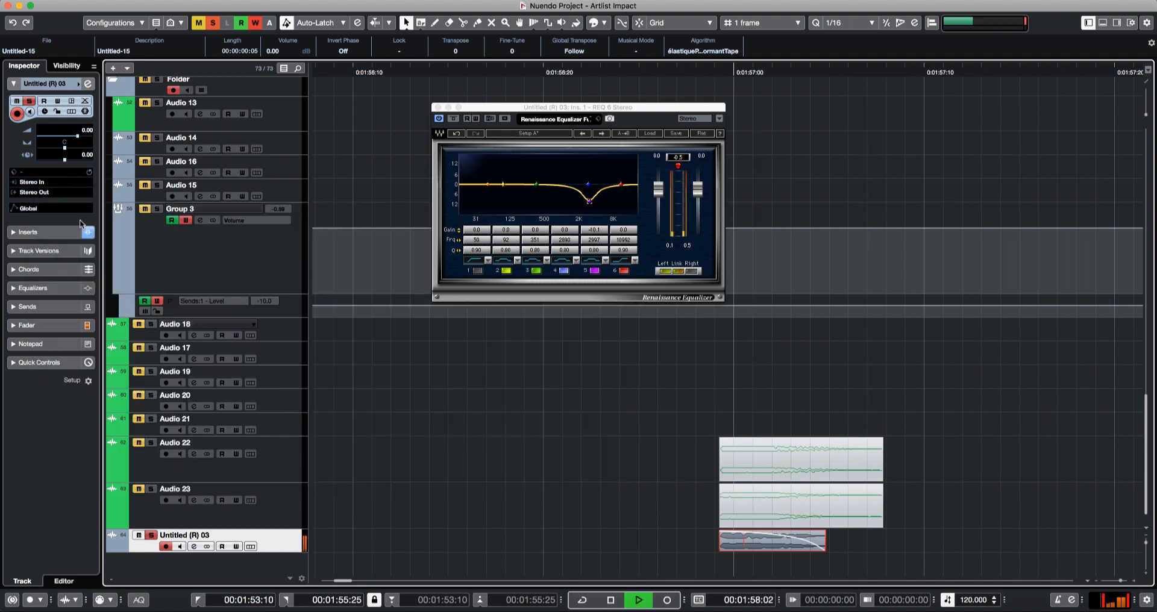
{"action": "key", "text": "space"}
{"action": "key", "text": "e"}
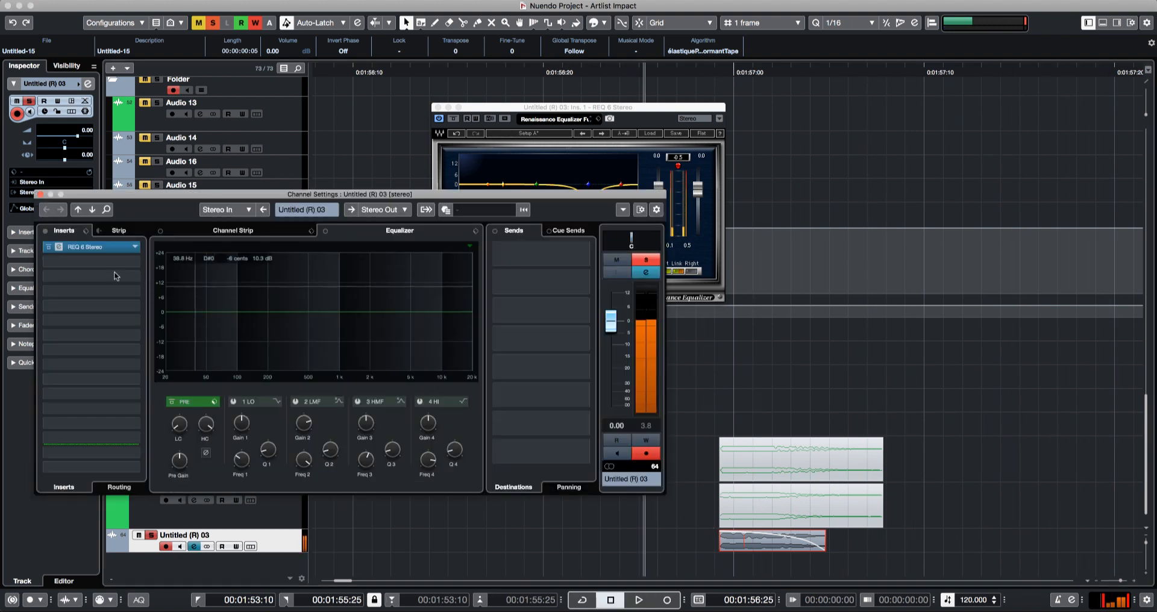
{"action": "left_click", "coordinate": [123, 265]}
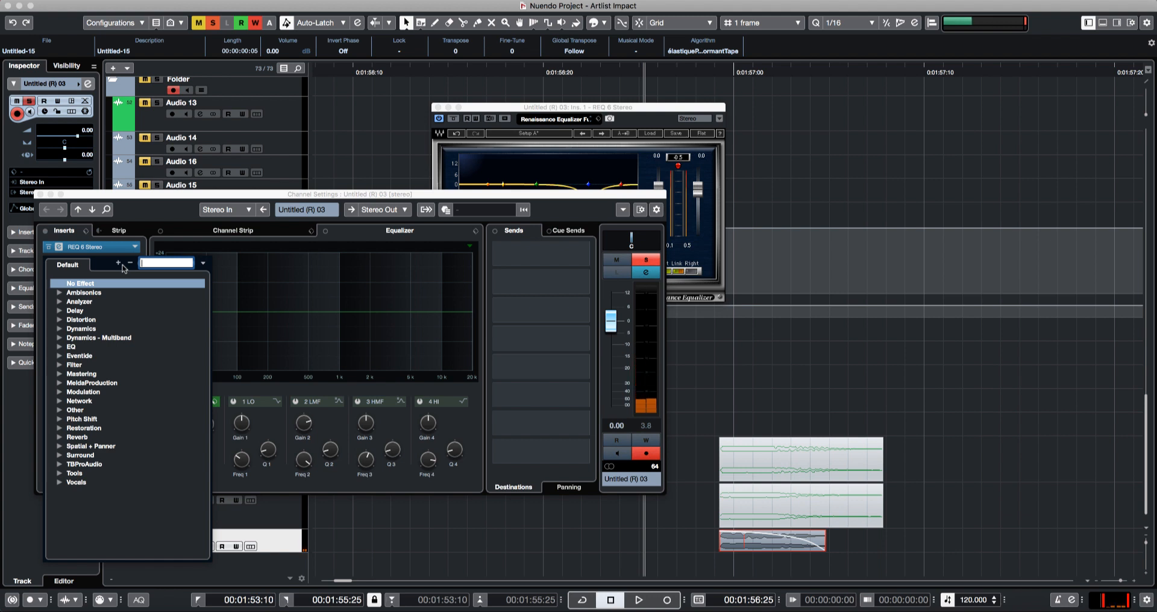
{"action": "left_click", "coordinate": [161, 203]}
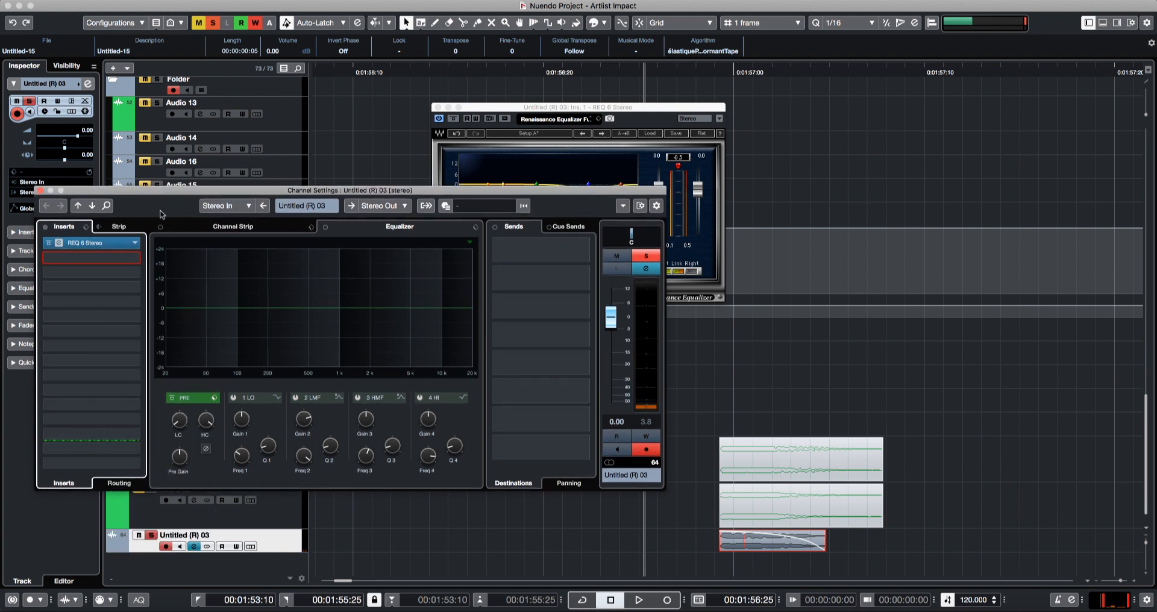
- Insert the REVelation reverb in the second insert slot of Untitled (R) 03
{"action": "left_click", "coordinate": [128, 258]}
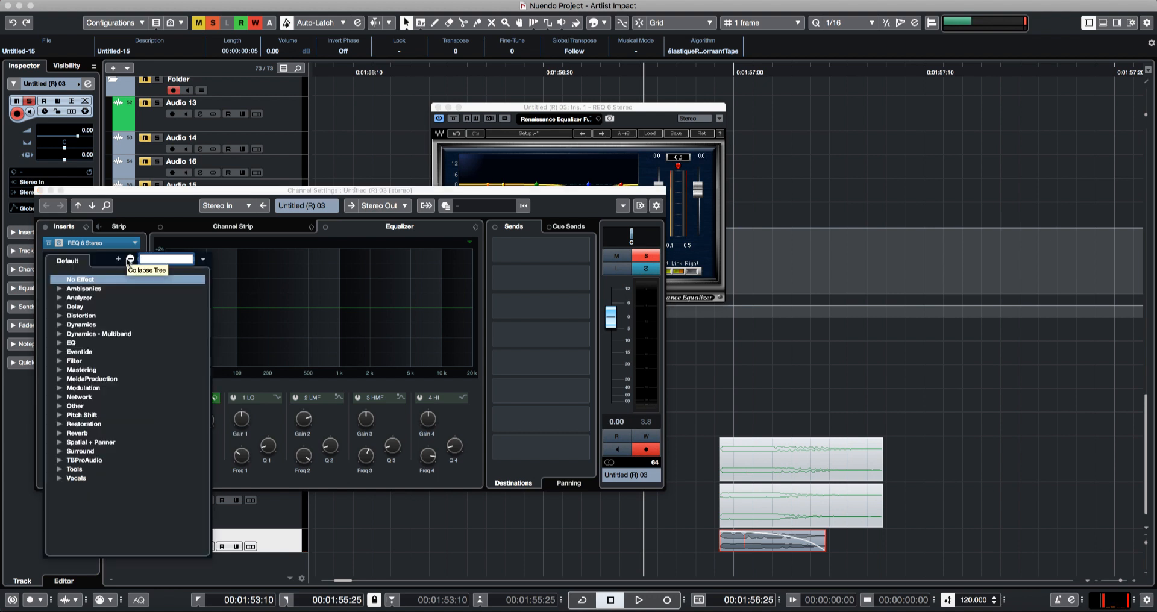
{"action": "type", "text": "reve"}
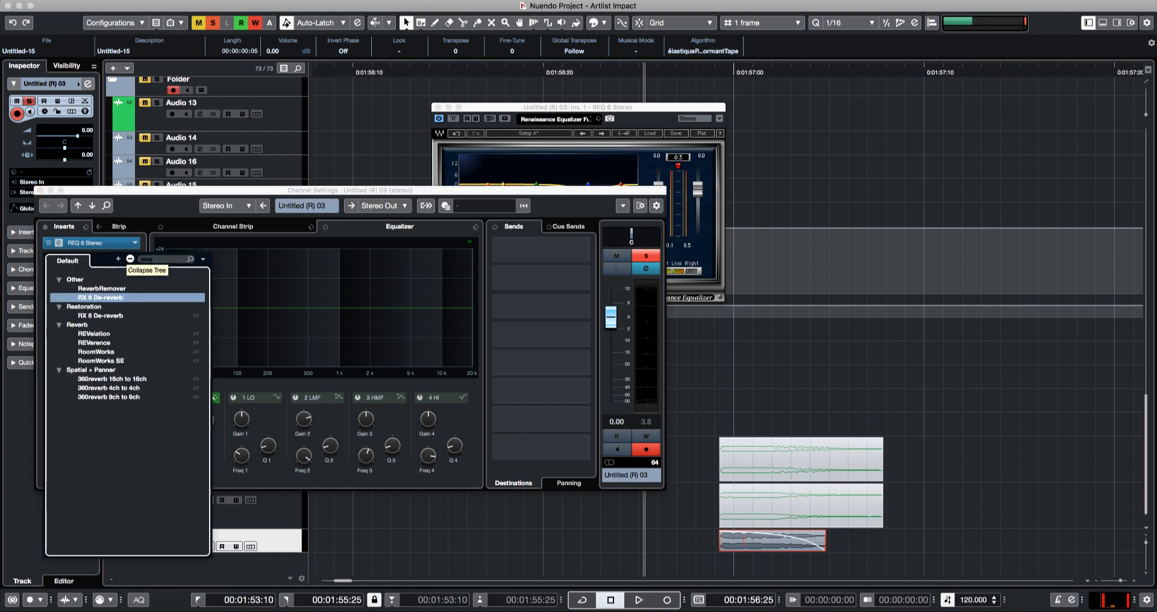
{"action": "key", "text": "Down"}
{"action": "key", "text": "Down"}
{"action": "key", "text": "Down"}
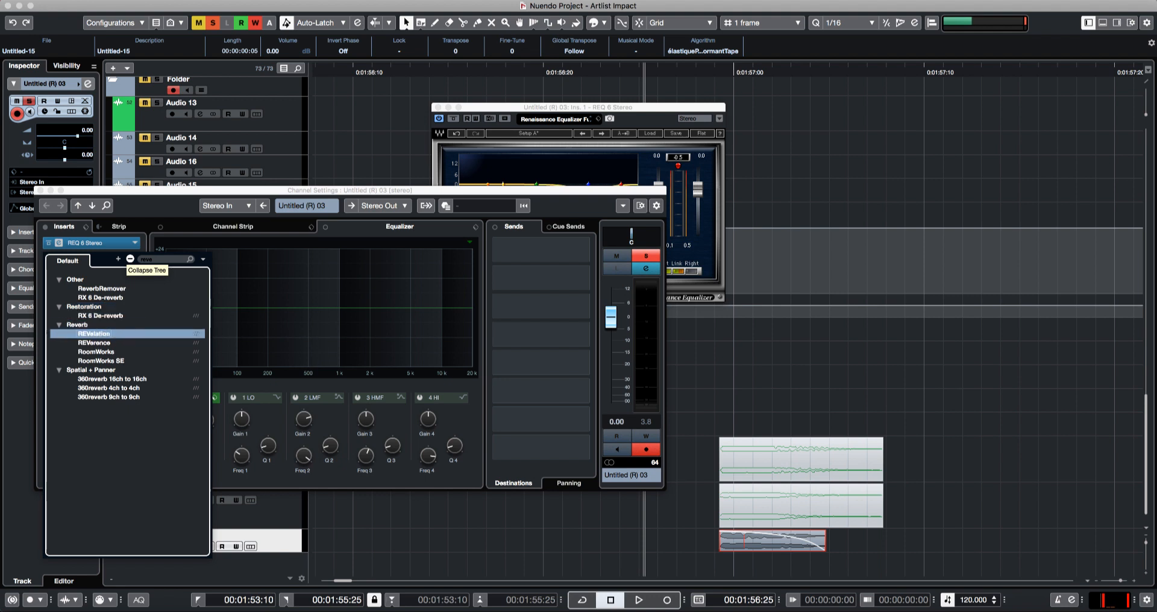
{"action": "key", "text": "Down"}
{"action": "key", "text": "Down"}
{"action": "key", "text": "Down"}
{"action": "key", "text": "Down"}
{"action": "key", "text": "Up"}
{"action": "key", "text": "Up"}
{"action": "key", "text": "Up"}
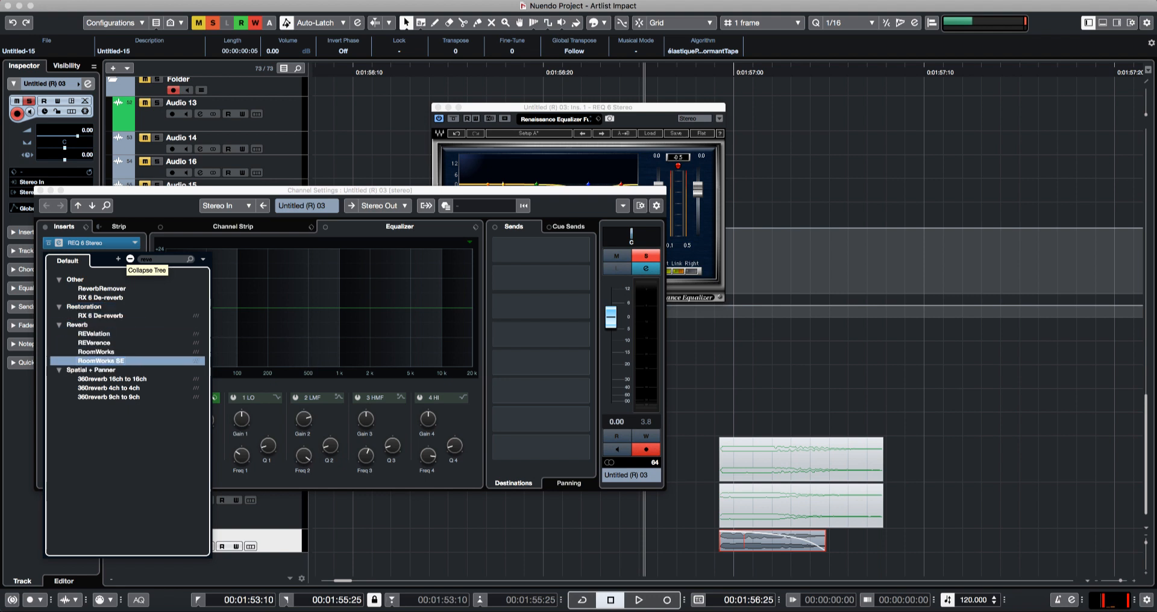
{"action": "key", "text": "Up"}
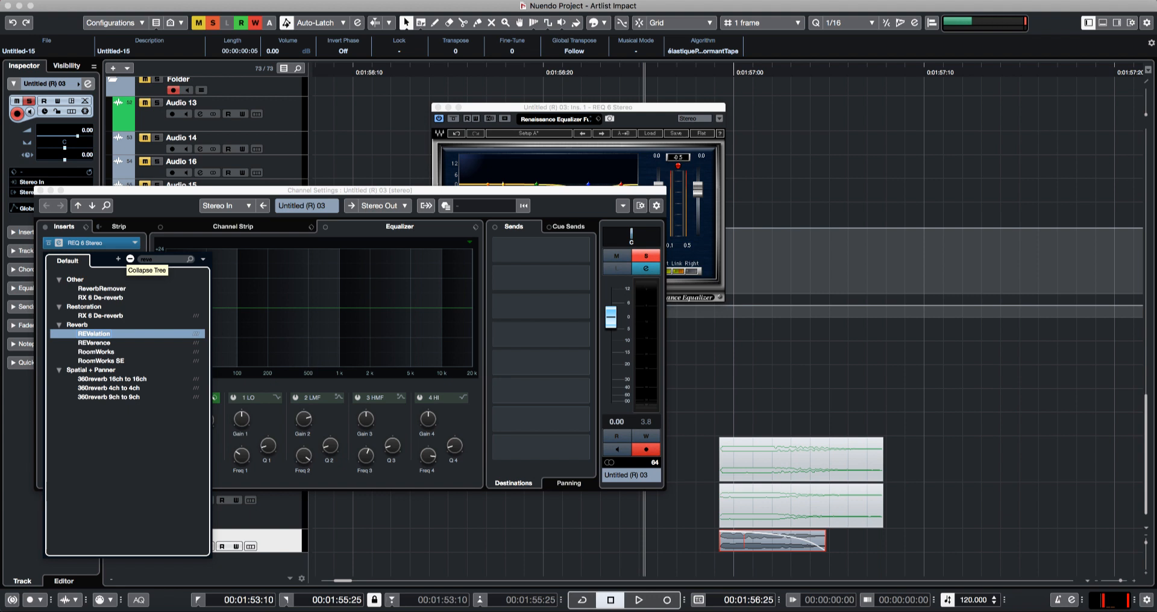
{"action": "key", "text": "Down"}
{"action": "key", "text": "Down"}
{"action": "key", "text": "Up"}
{"action": "key", "text": "Up"}
{"action": "key", "text": "Return"}
- Raise REVelation's ER/Tail balance to 85 % and lower the tail's room size to 77.5 % while auditioning the clip
{"action": "key", "text": "space"}
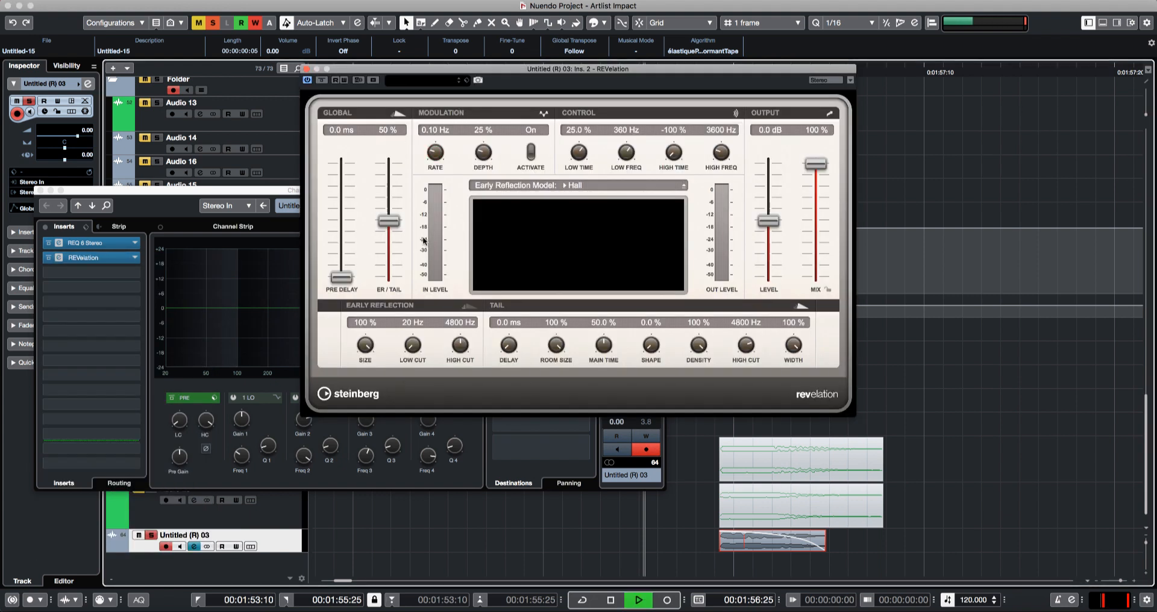
{"action": "key", "text": "space"}
{"action": "left_click_drag", "start_coordinate": [394, 224], "coordinate": [391, 257]}
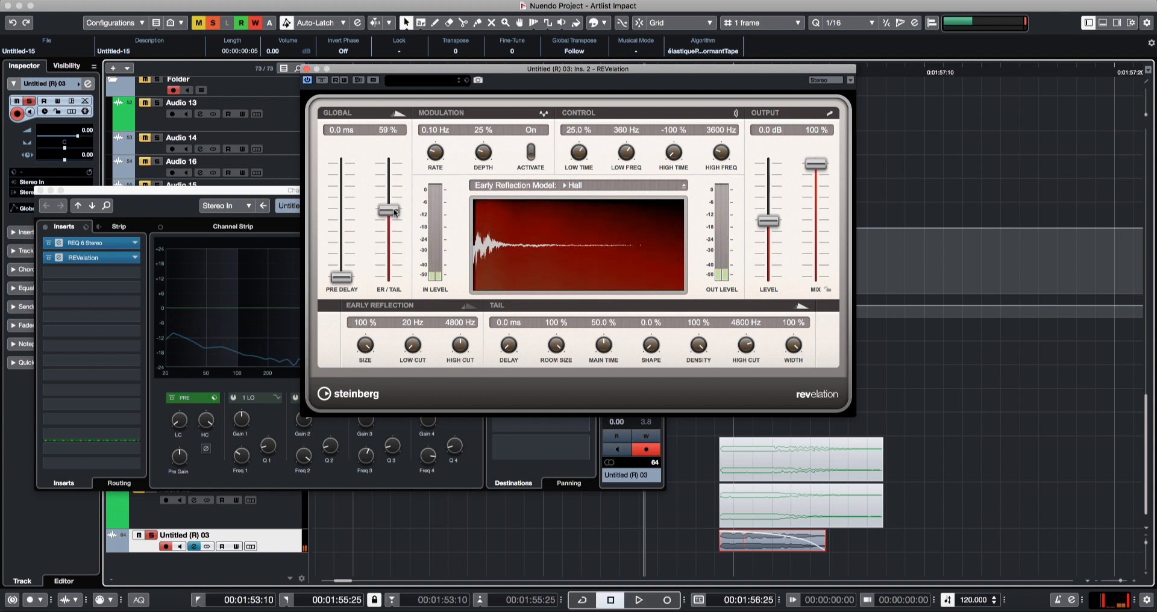
{"action": "key", "text": "space"}
{"action": "left_click_drag", "start_coordinate": [395, 210], "coordinate": [396, 205]}
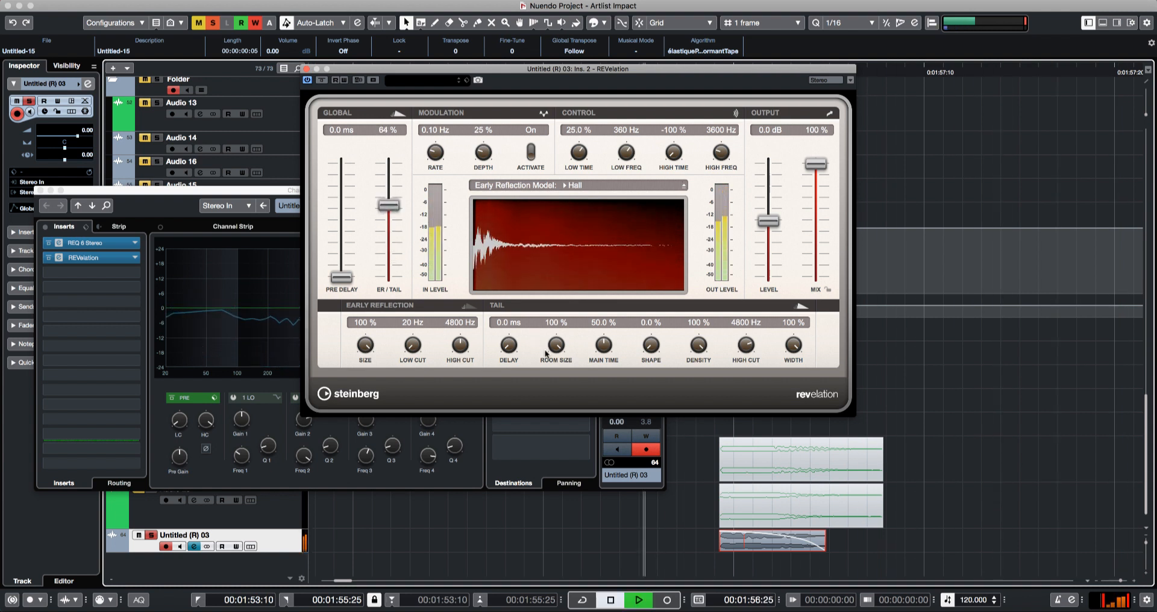
{"action": "left_click_drag", "start_coordinate": [545, 354], "coordinate": [546, 369]}
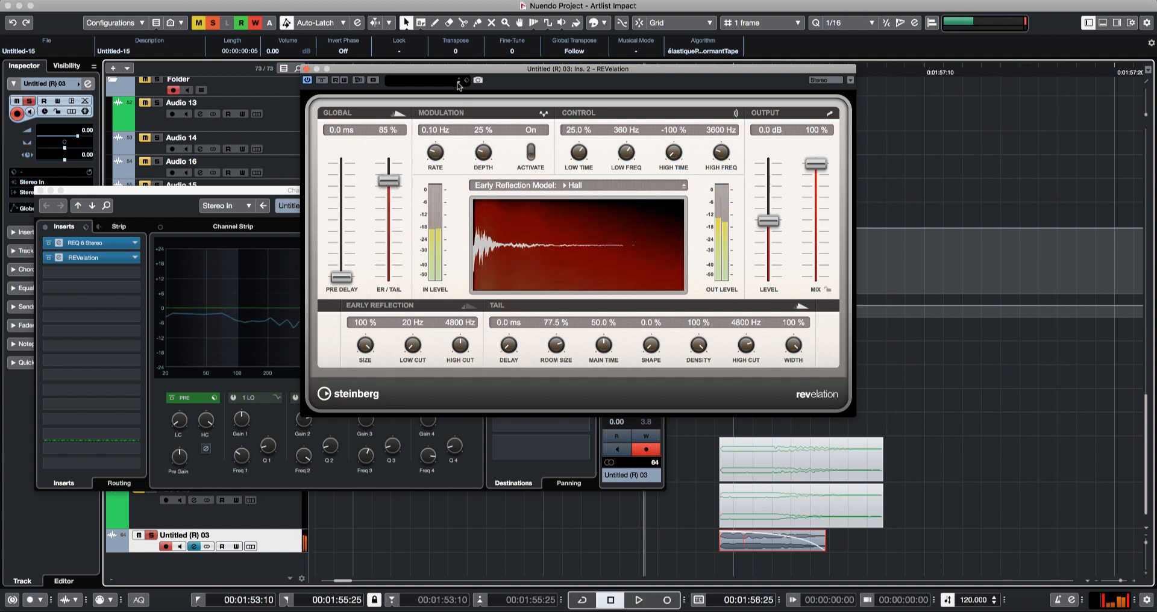
- Audition the clip through REVelation's Ambience Bright and Ambience Dark presets
{"action": "key", "text": "space"}
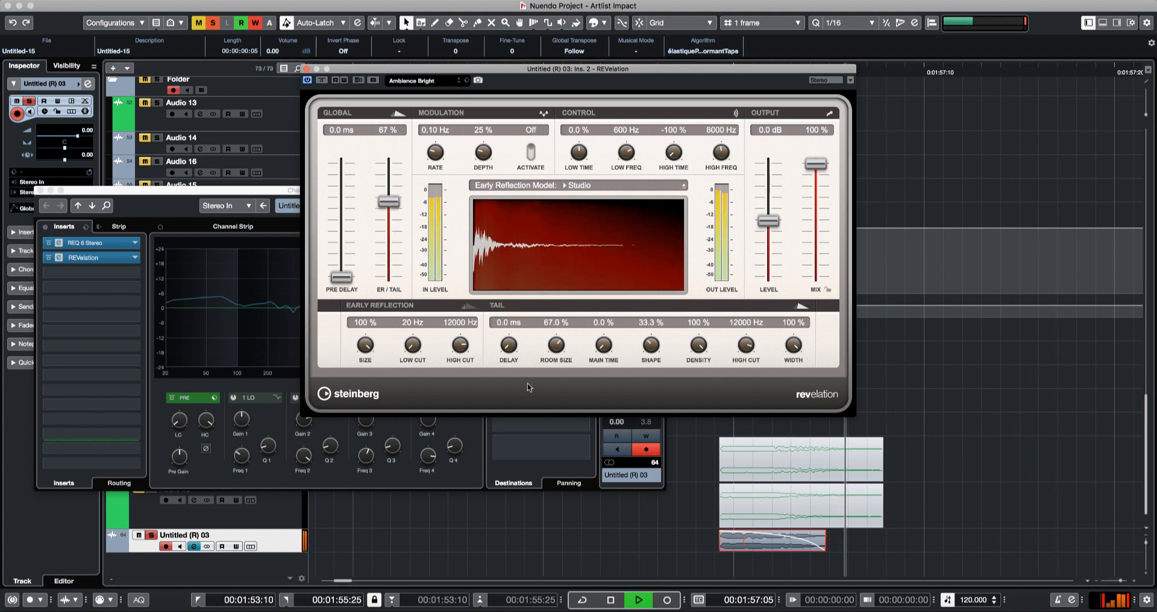
{"action": "key", "text": "space"}
{"action": "key", "text": "space"}
{"action": "left_click", "coordinate": [459, 83]}
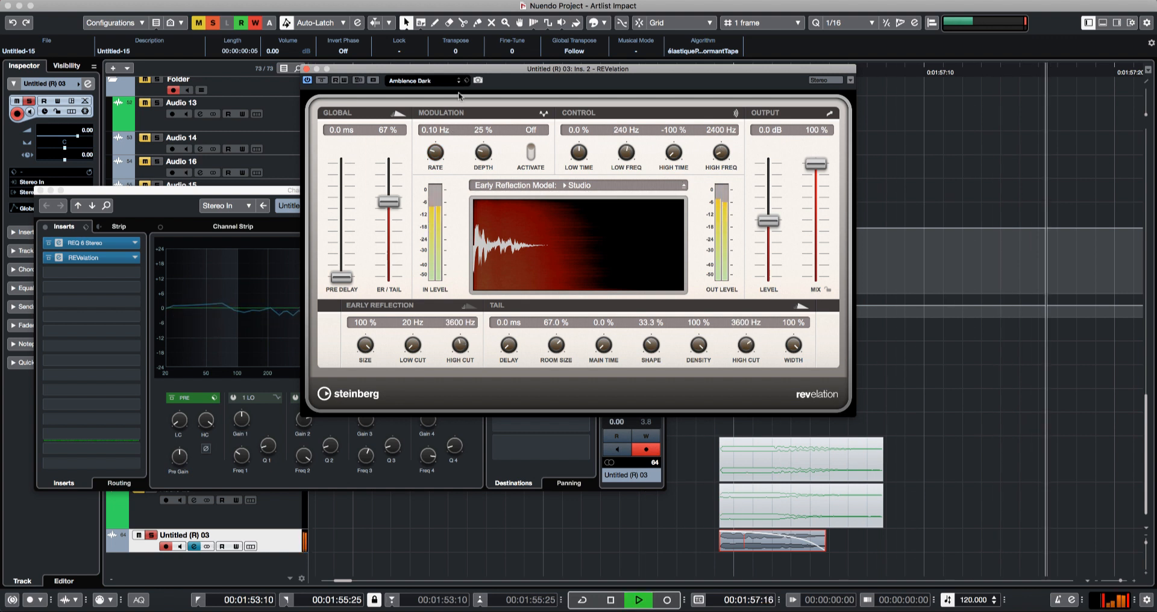
{"action": "key", "text": "space"}
{"action": "key", "text": "space"}
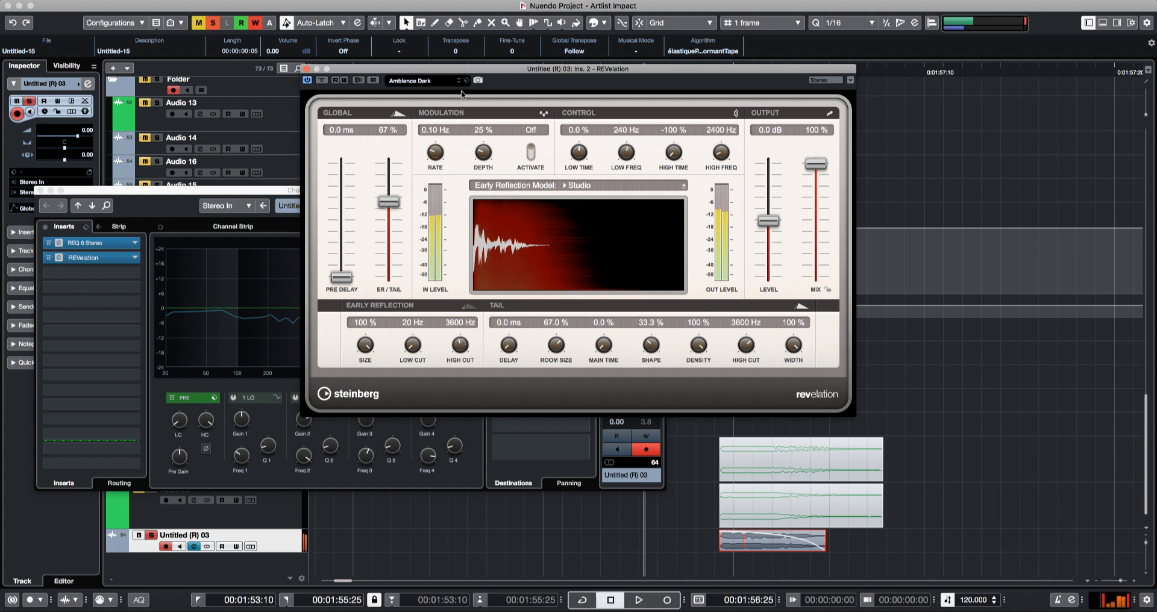
- Load REVelation's Ambience Warm preset, lower its ER/Tail balance to 44 %, and audition the clip
{"action": "left_click", "coordinate": [460, 83]}
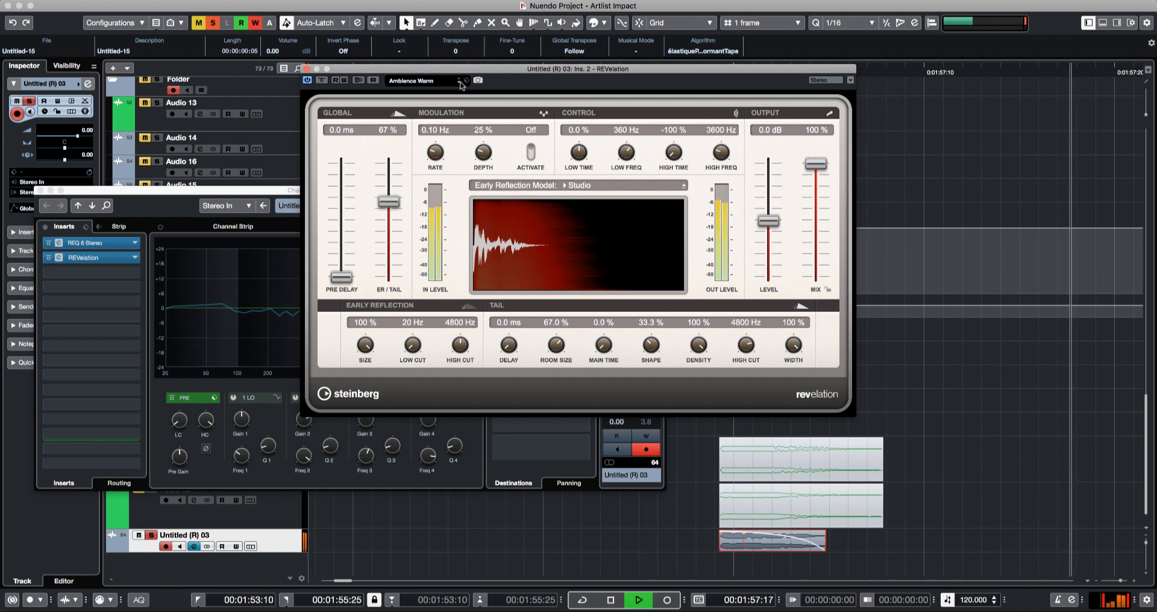
{"action": "key", "text": "space"}
{"action": "left_click_drag", "start_coordinate": [389, 202], "coordinate": [389, 228]}
{"action": "key", "text": "space"}
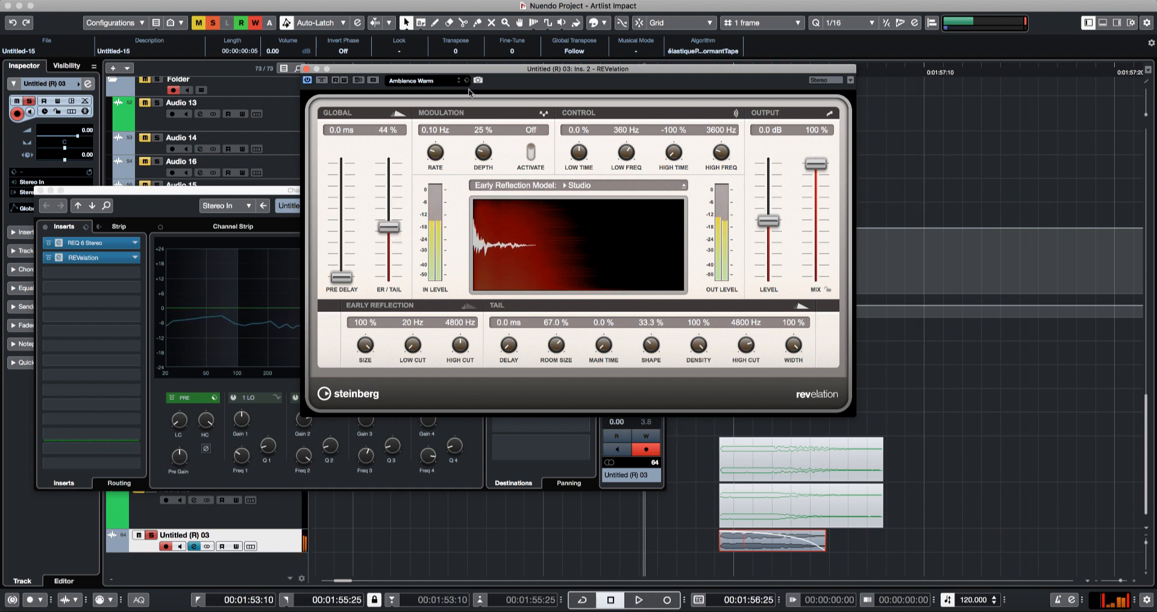
- Load REVelation's Cathedral Bright preset and audition the clip with the ER/Tail balance at 0 % and at 100 %
{"action": "left_click", "coordinate": [459, 83]}
{"action": "key", "text": "space"}
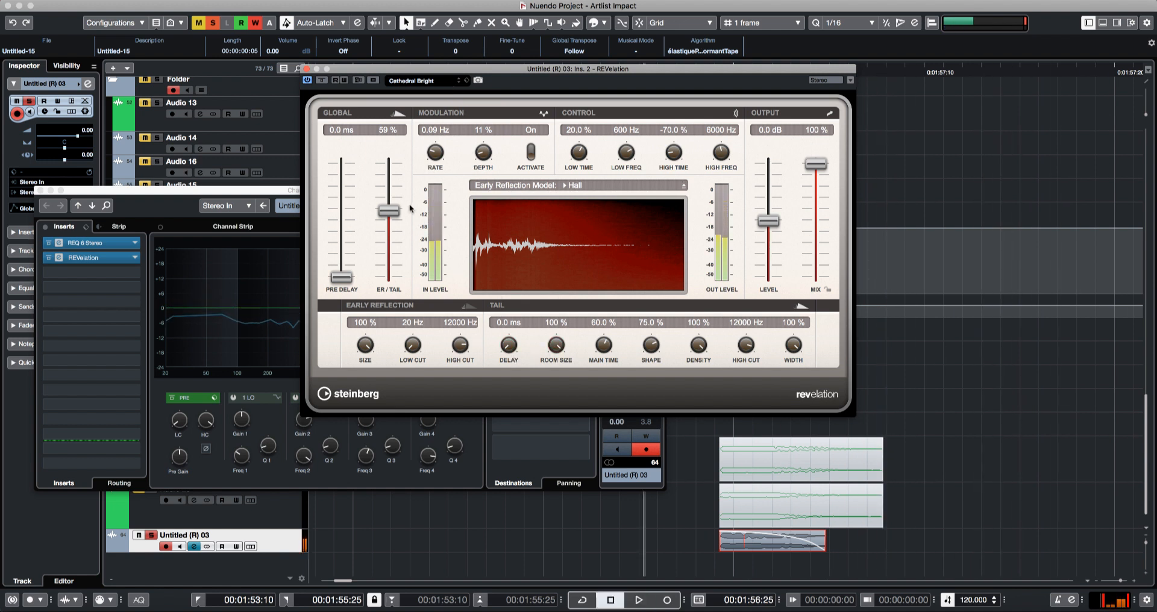
{"action": "key", "text": "space"}
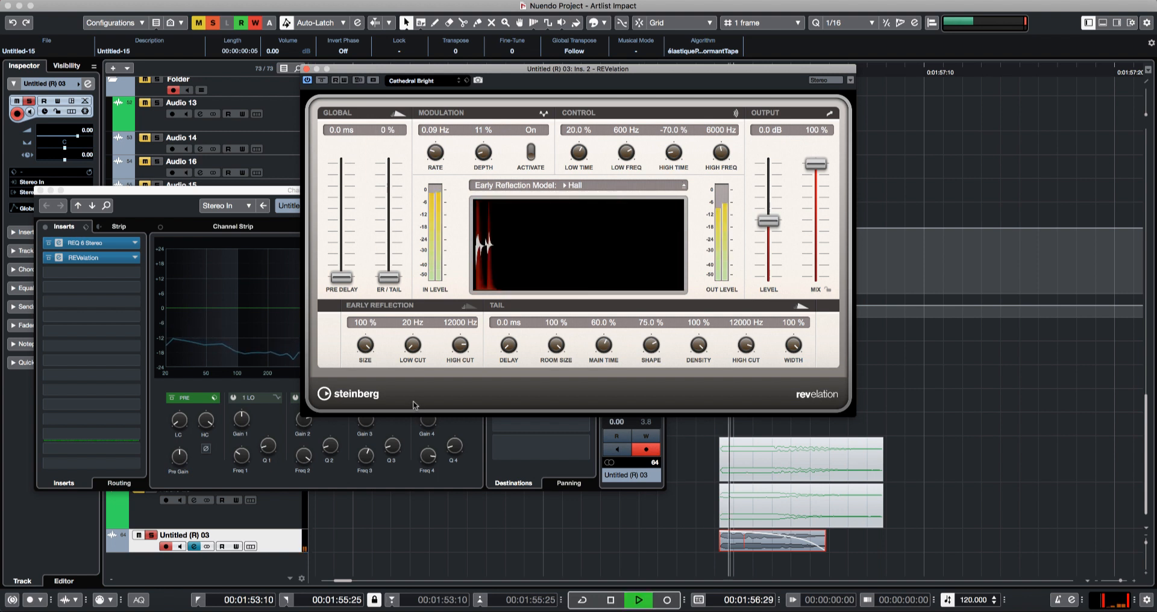
{"action": "key", "text": "space"}
{"action": "left_click_drag", "start_coordinate": [388, 278], "coordinate": [389, 164]}
{"action": "key", "text": "space"}
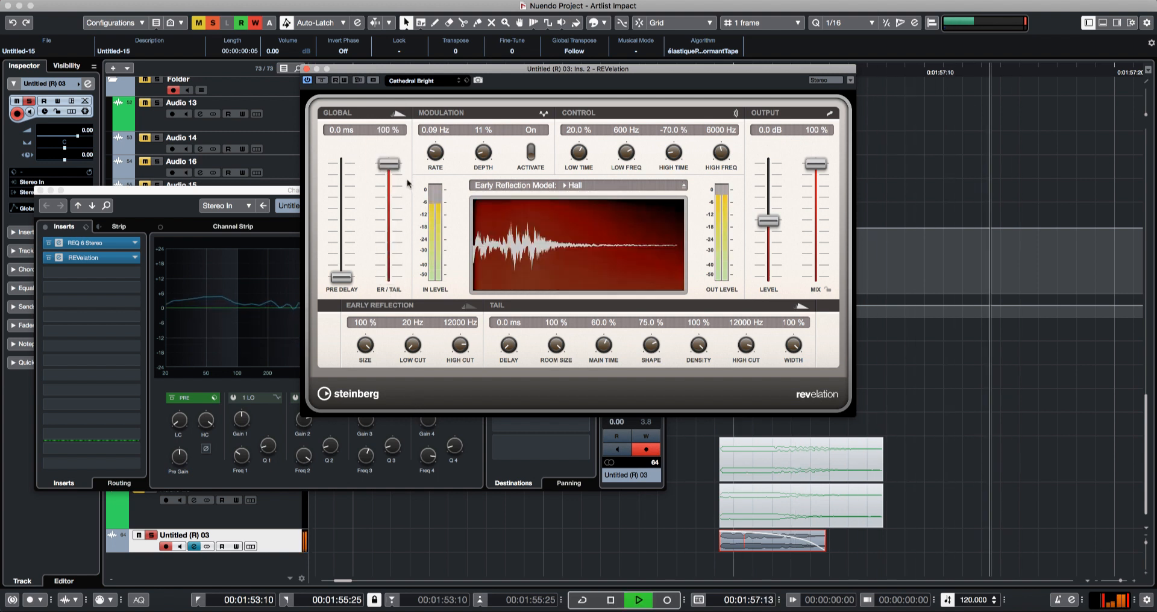
{"action": "key", "text": "space"}
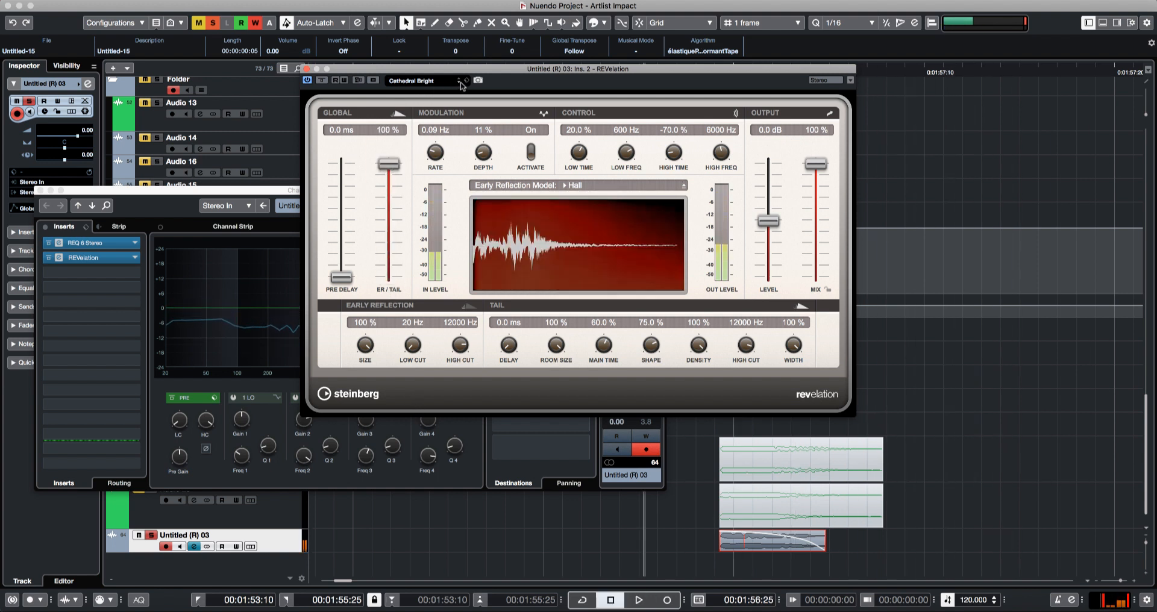
- Load REVelation's Cathedral Dark preset, lower its ER/Tail balance to 54 %, and audition the clip
{"action": "key", "text": "space"}
{"action": "key", "text": "space"}
{"action": "left_click_drag", "start_coordinate": [397, 211], "coordinate": [397, 215]}
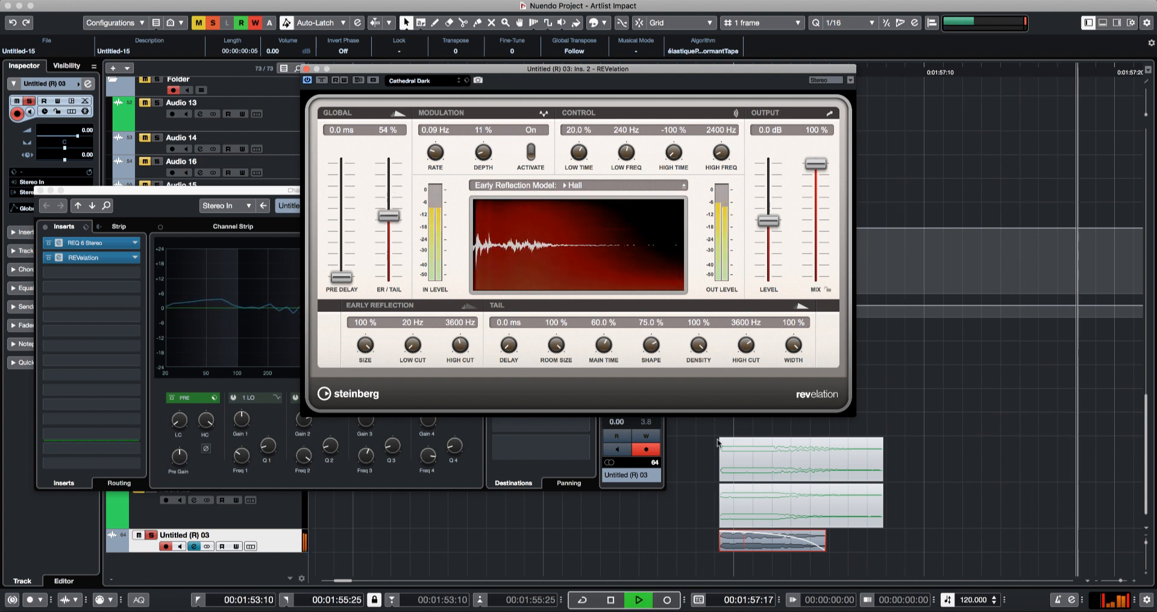
{"action": "key", "text": "space"}
- Try shortening the Untitled (R) 03 clip to 2 frames, audition it, and restore its 5-frame length
{"action": "left_click_drag", "start_coordinate": [823, 548], "coordinate": [764, 555]}
{"action": "key", "text": "space"}
{"action": "key", "text": "space"}
{"action": "key", "text": "space"}
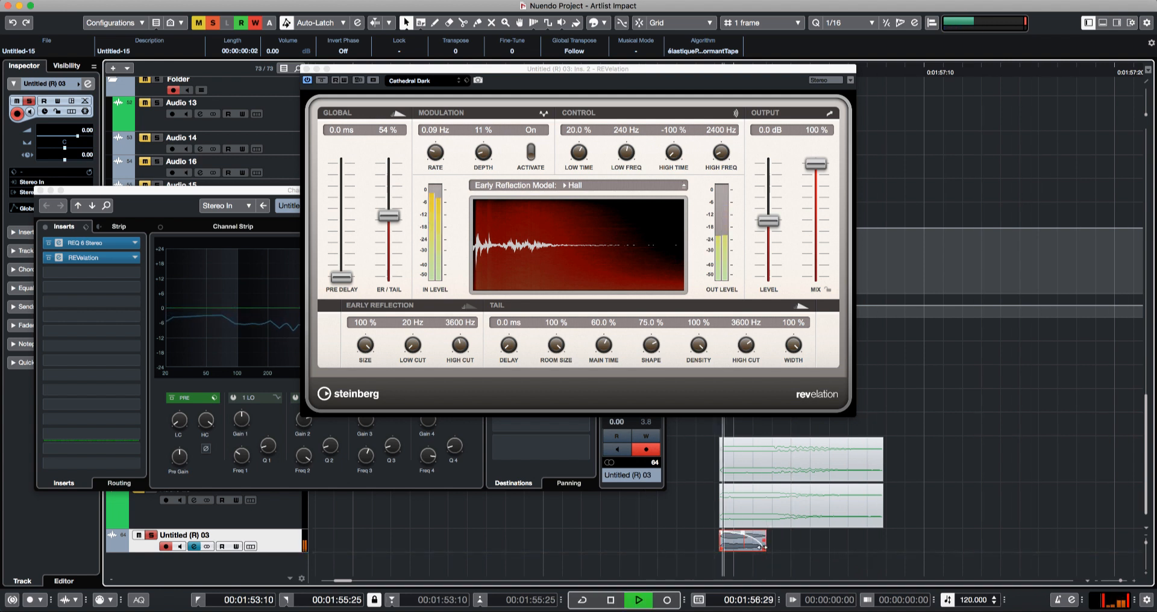
{"action": "key", "text": "space"}
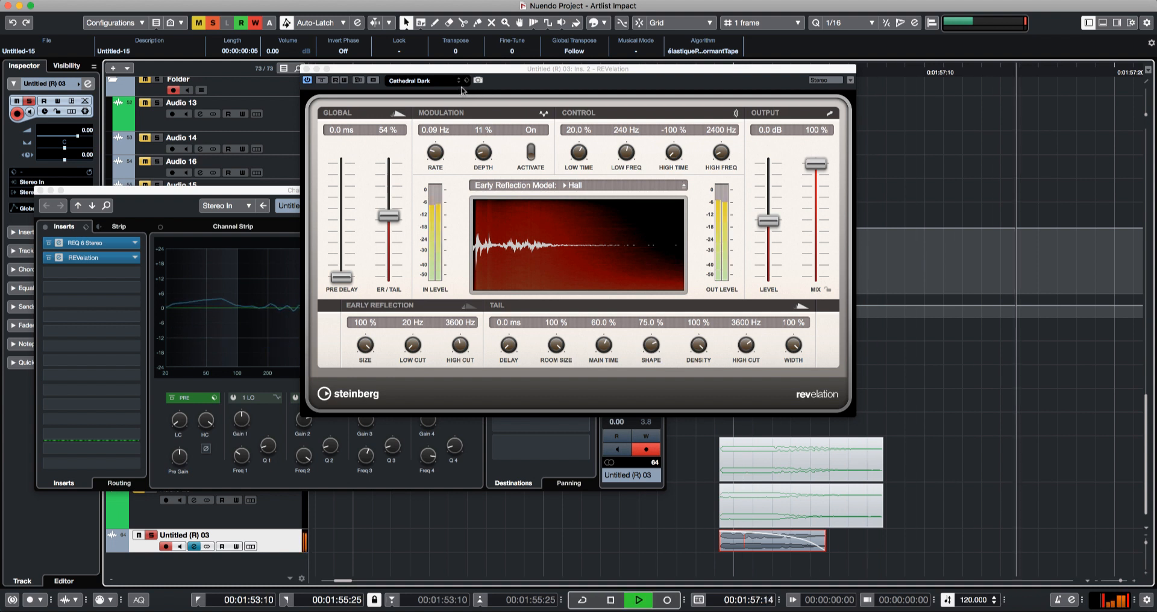
- Audition the clip through REVelation's Cathedral Natural and Cathedral Warm presets
{"action": "key", "text": "space"}
{"action": "left_click", "coordinate": [458, 82]}
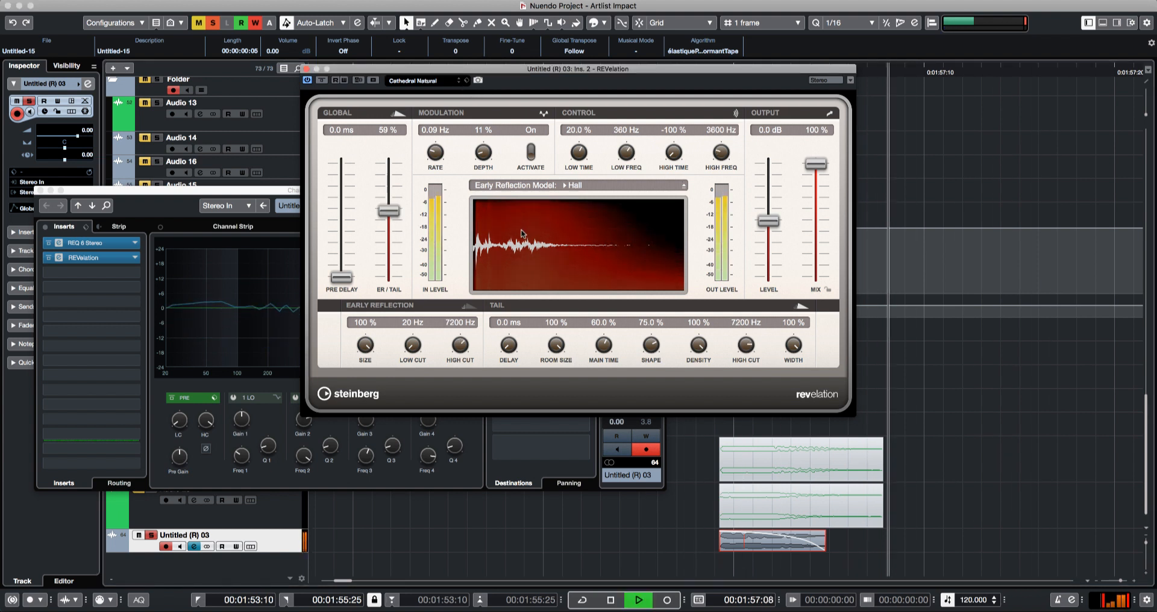
{"action": "key", "text": "space"}
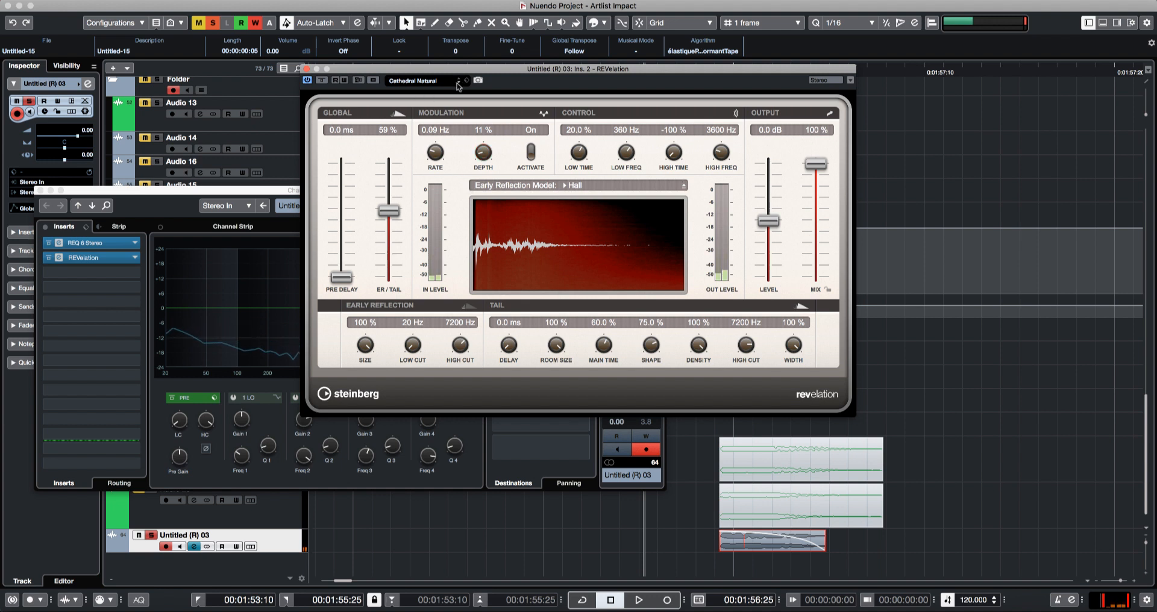
{"action": "key", "text": "space"}
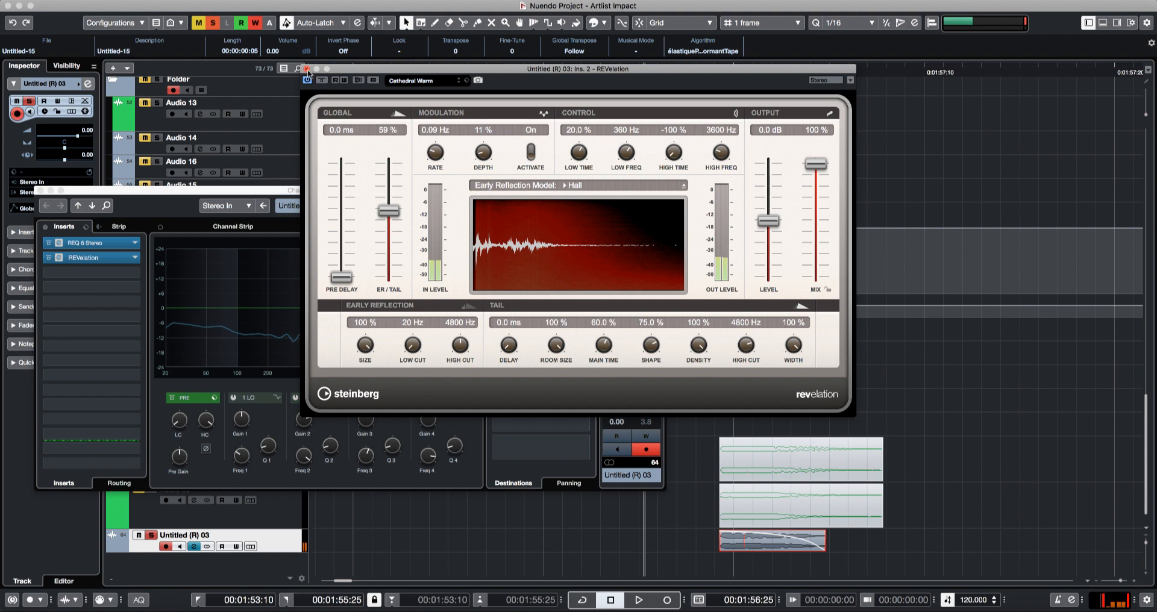
- Replace REVelation in the second insert slot with the Doppler effect and audition the clip
{"action": "left_click", "coordinate": [307, 70]}
{"action": "left_click", "coordinate": [99, 259]}
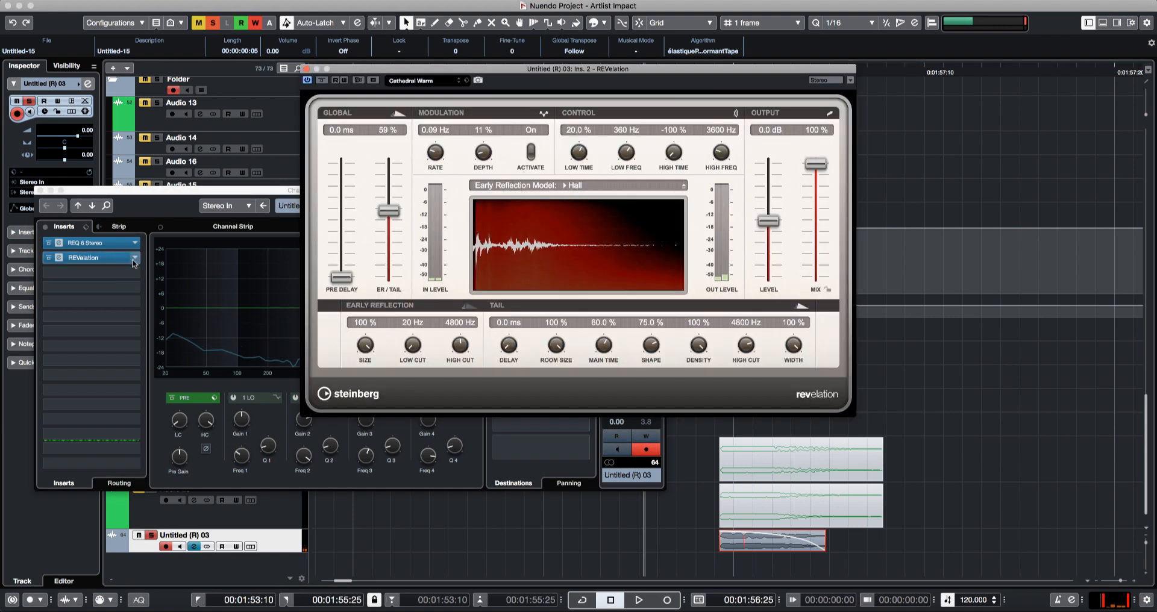
{"action": "left_click", "coordinate": [135, 259]}
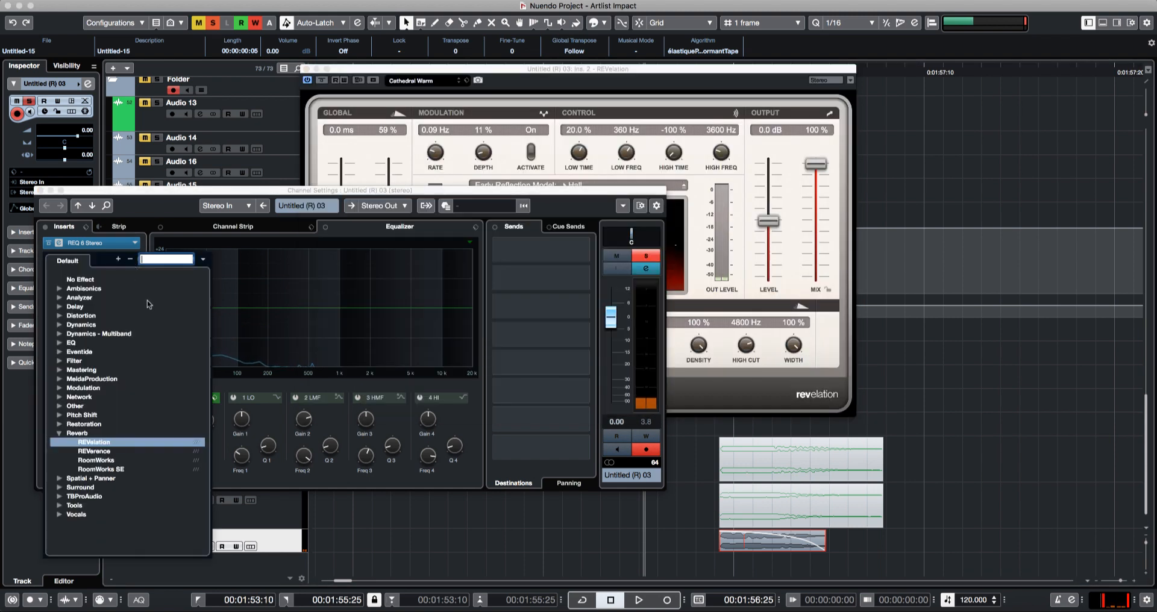
{"action": "left_click", "coordinate": [59, 415]}
{"action": "left_click", "coordinate": [89, 424]}
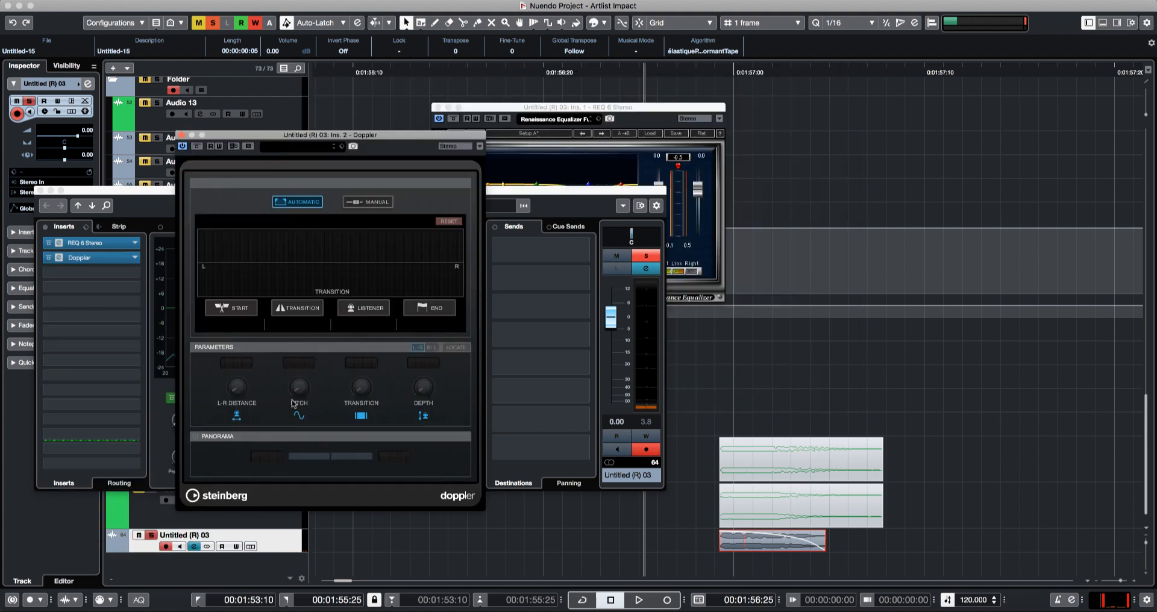
{"action": "key", "text": "space"}
{"action": "key", "text": "space"}
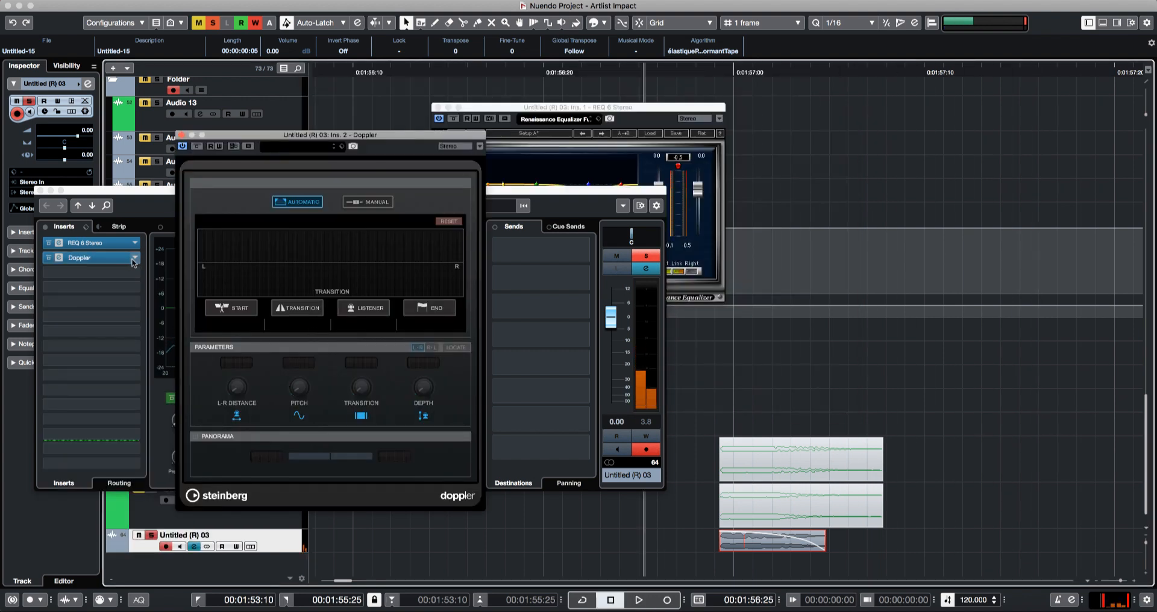
- Replace Doppler with Octaver in the second insert slot and set Octave 1 to 0 % and Octave 2 to 12 %
{"action": "left_click", "coordinate": [134, 259]}
{"action": "left_click", "coordinate": [112, 434]}
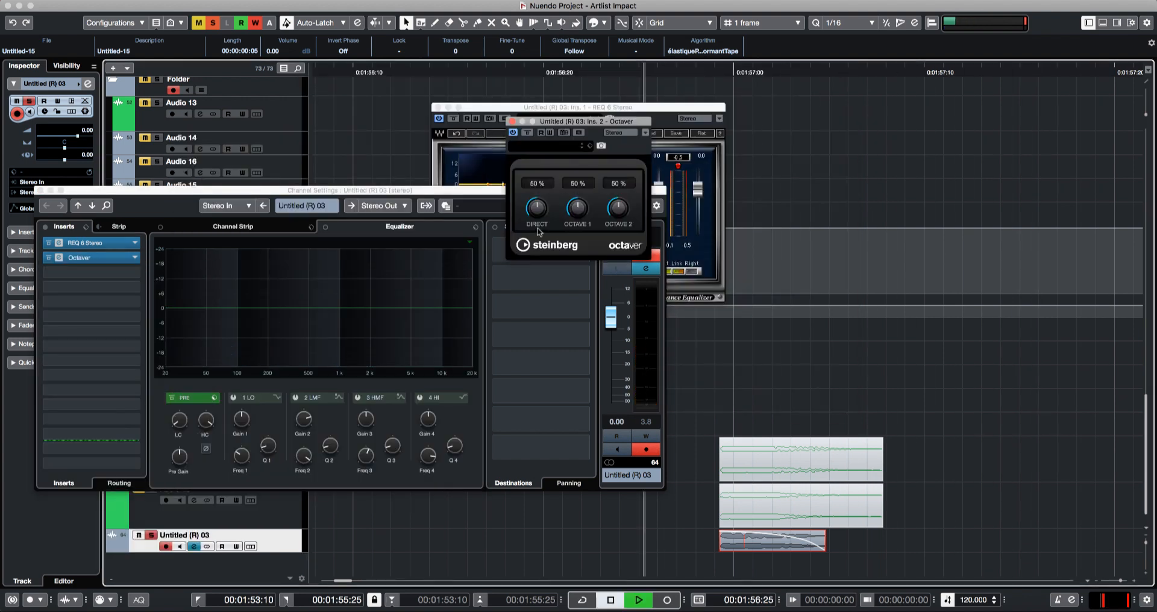
{"action": "key", "text": "space"}
{"action": "left_click_drag", "start_coordinate": [569, 203], "coordinate": [616, 243]}
{"action": "key", "text": "space"}
{"action": "key", "text": "space"}
{"action": "left_click_drag", "start_coordinate": [582, 211], "coordinate": [563, 261]}
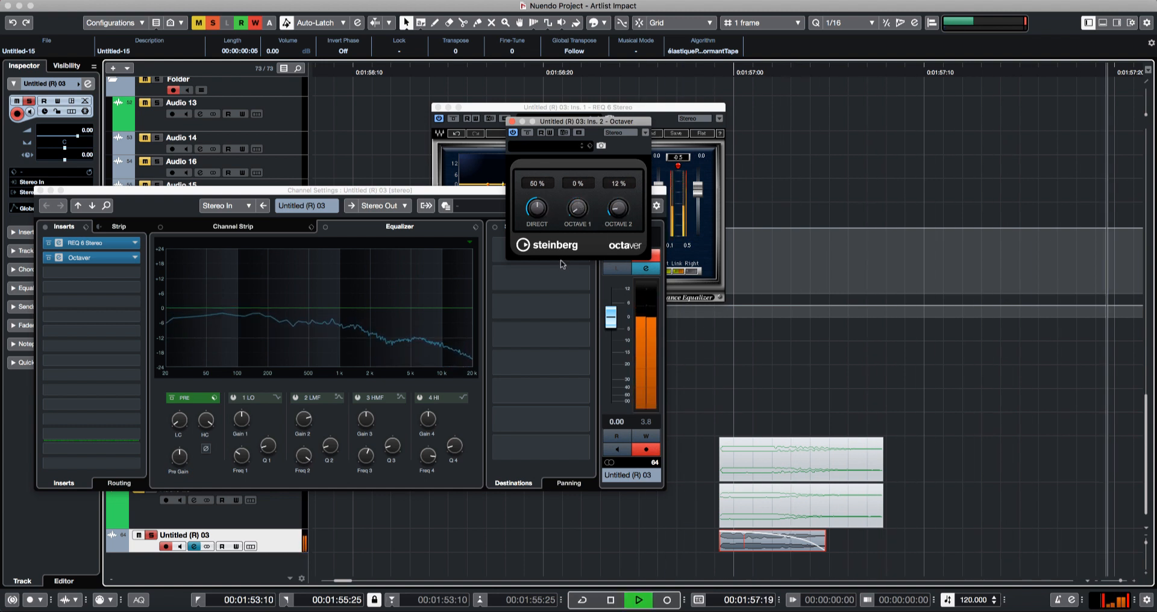
- Set Octaver's Direct level to 82 % and Octave 1 to 9 % while auditioning the clip
{"action": "key", "text": "space"}
{"action": "key", "text": "space"}
{"action": "key", "text": "space"}
{"action": "left_click_drag", "start_coordinate": [581, 214], "coordinate": [535, 188]}
{"action": "key", "text": "space"}
{"action": "key", "text": "space"}
{"action": "key", "text": "space"}
{"action": "key", "text": "space"}
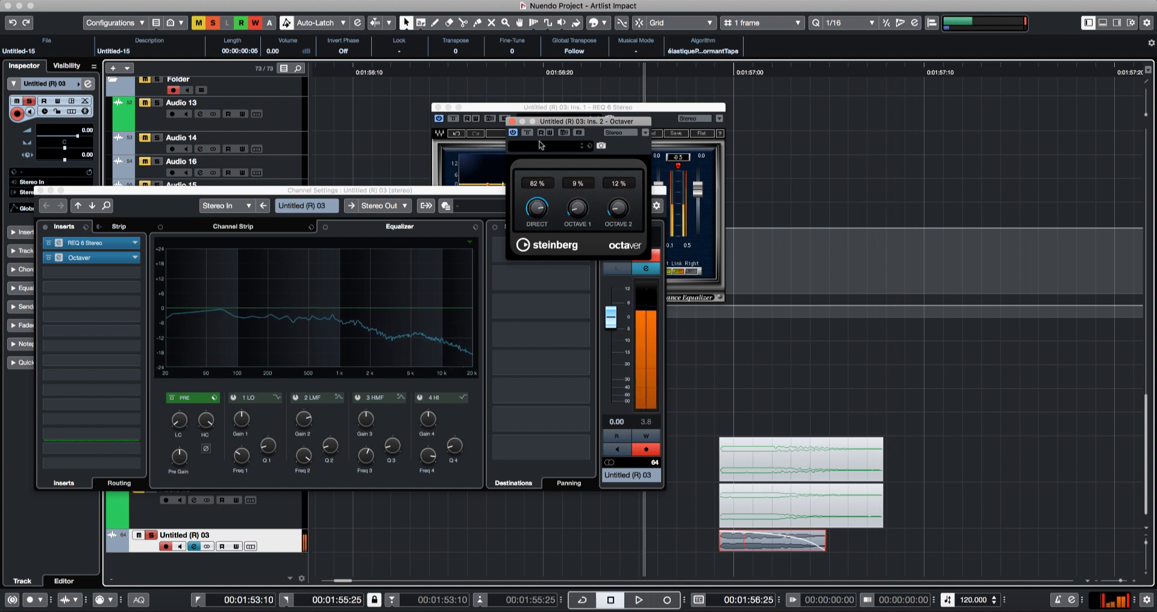
- Bypass the Octaver insert effect and audition the clip
{"action": "left_click", "coordinate": [528, 132]}
{"action": "key", "text": "space"}
{"action": "key", "text": "space"}
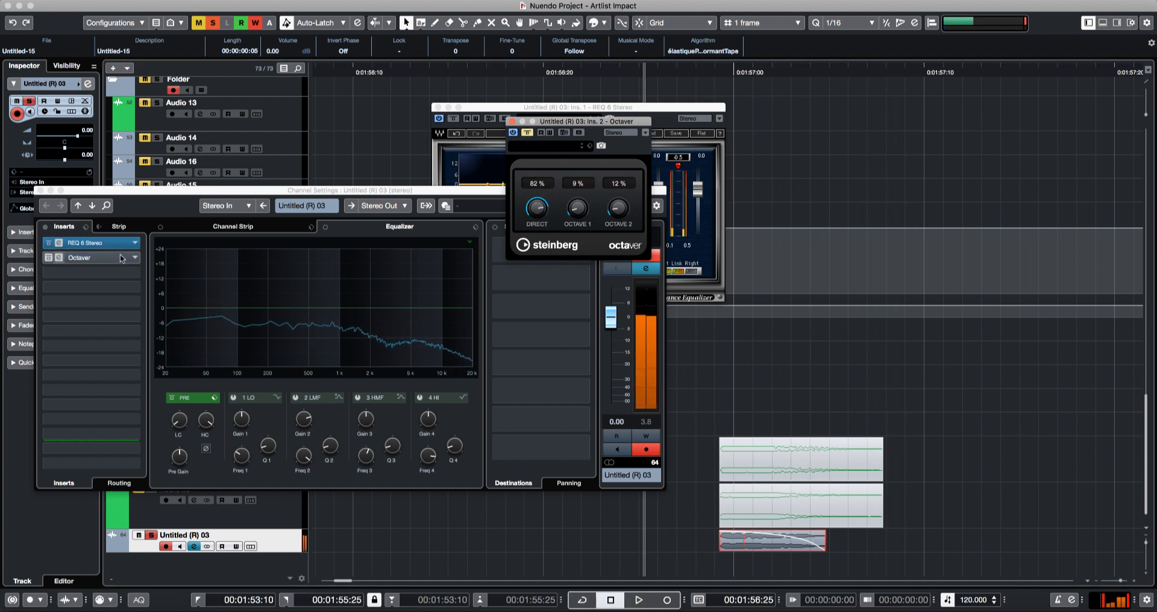
- Replace Octaver with PitchDriver in the second insert slot and audition the clip
{"action": "left_click", "coordinate": [59, 258]}
{"action": "left_click", "coordinate": [137, 259]}
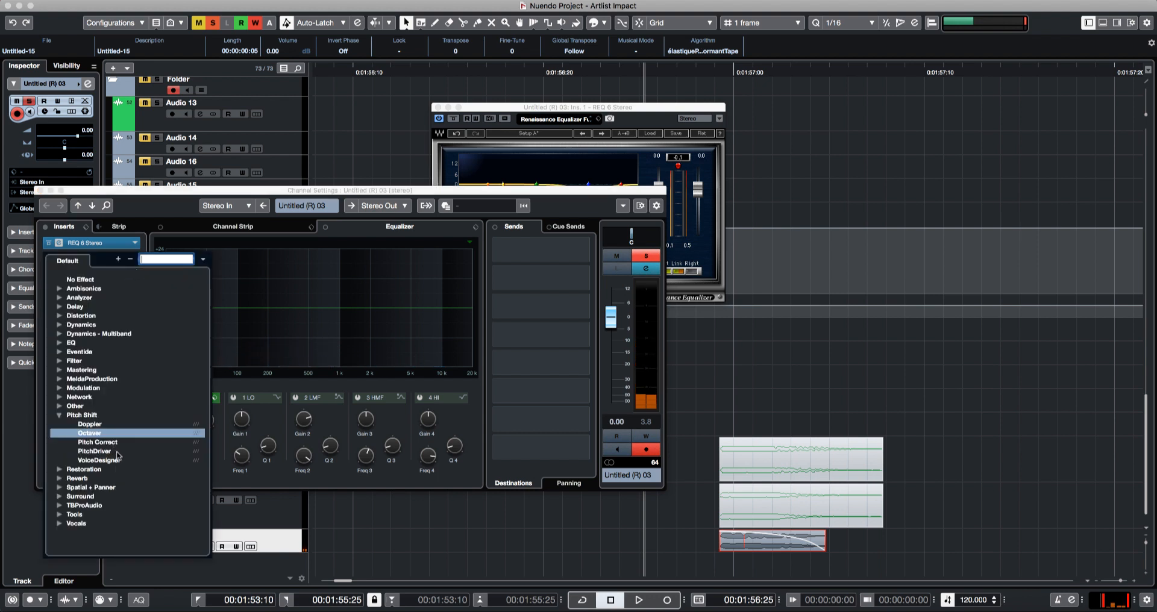
{"action": "left_click", "coordinate": [97, 452]}
{"action": "key", "text": "space"}
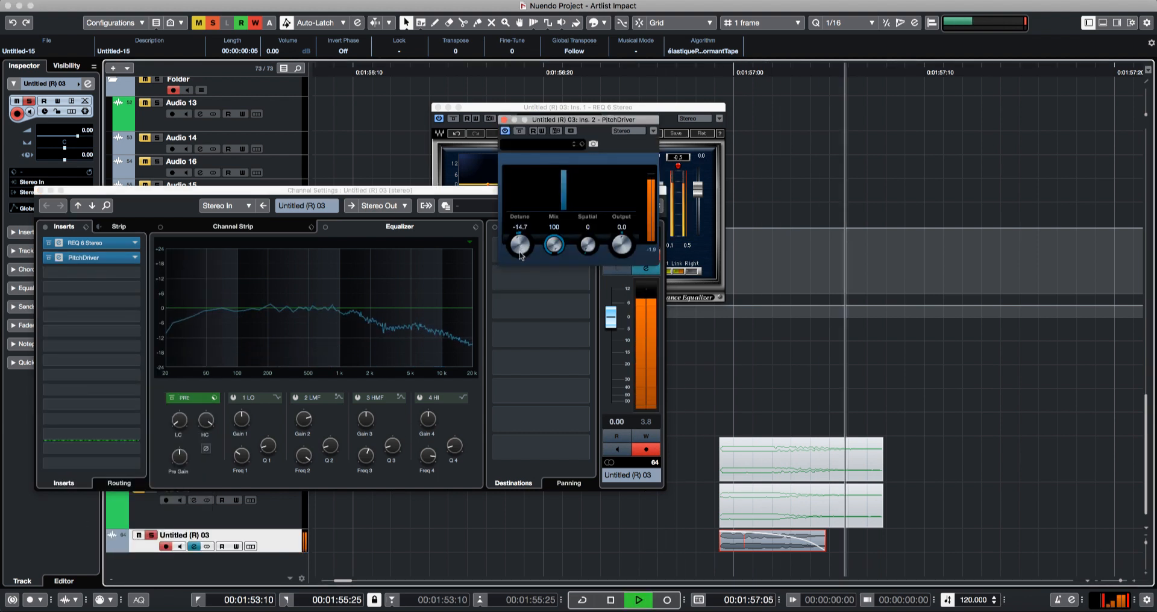
- Try PitchDriver Detune values of -24.5 and -6.9 while auditioning the clip
{"action": "left_click_drag", "start_coordinate": [521, 256], "coordinate": [521, 263]}
{"action": "key", "text": "space"}
{"action": "key", "text": "space"}
{"action": "key", "text": "space"}
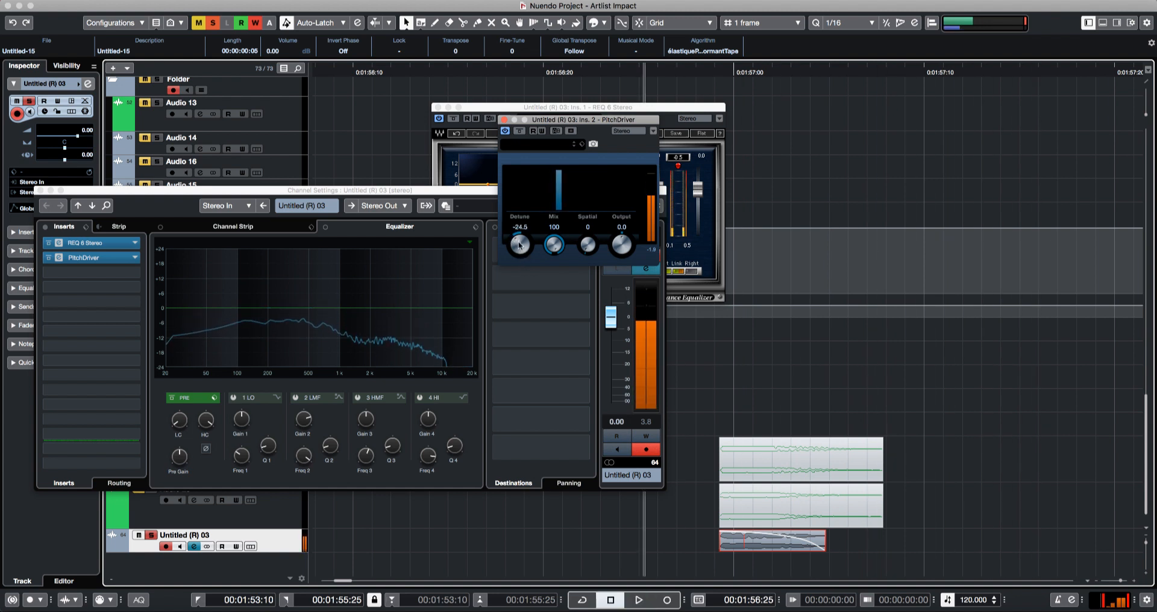
{"action": "key", "text": "space"}
{"action": "left_click_drag", "start_coordinate": [520, 246], "coordinate": [519, 233]}
{"action": "key", "text": "space"}
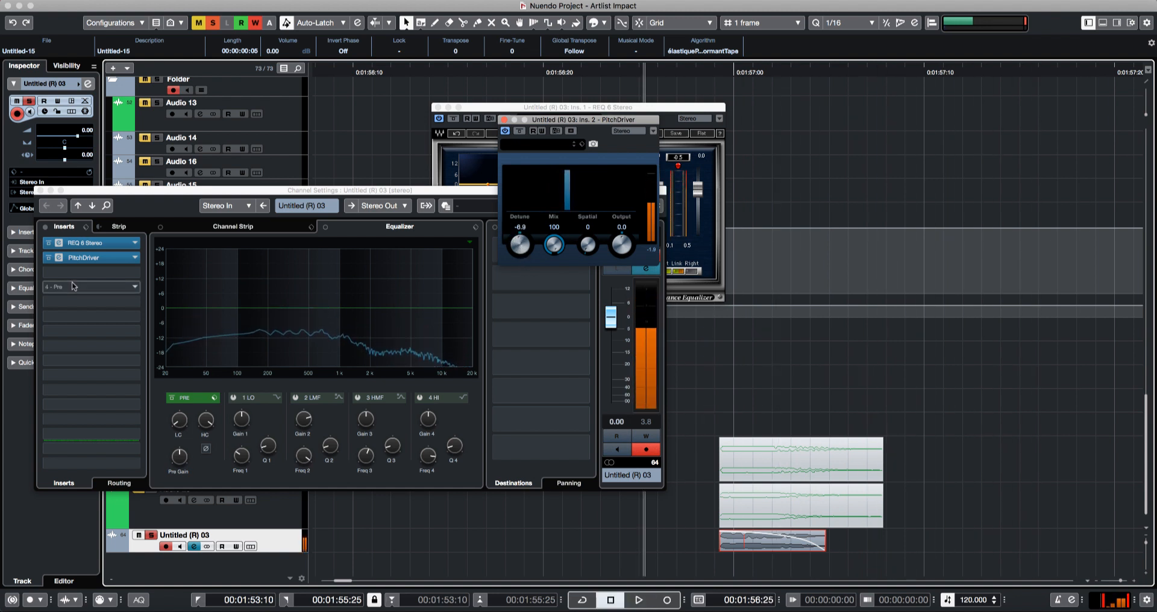
- Replace PitchDriver with the Driver distortion effect in the second insert slot and audition the clip
{"action": "left_click", "coordinate": [129, 258]}
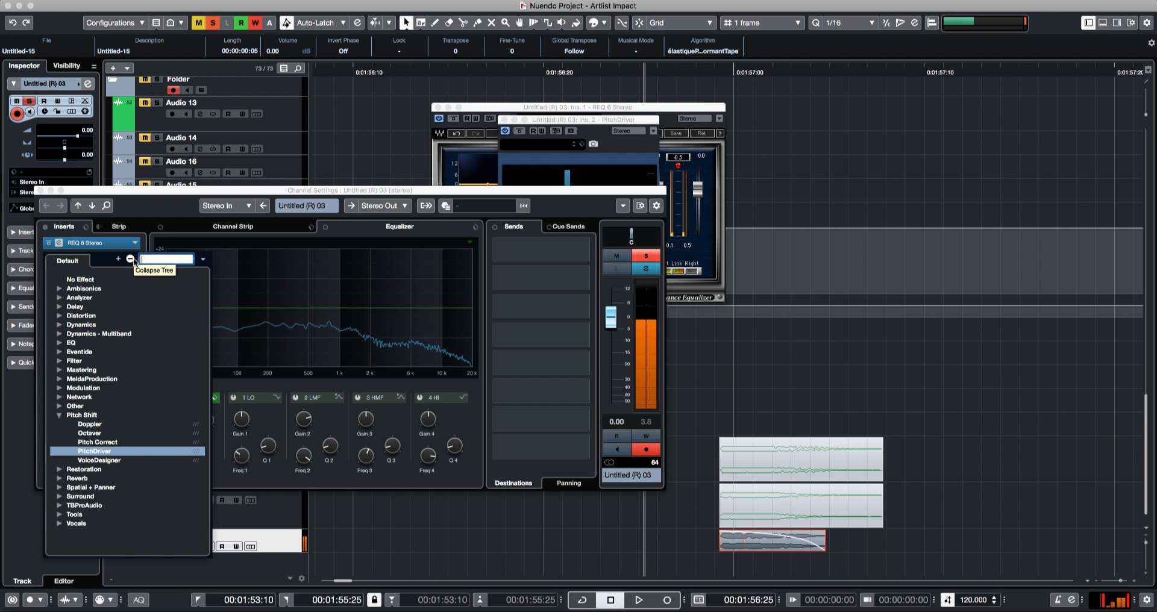
{"action": "type", "text": "drive"}
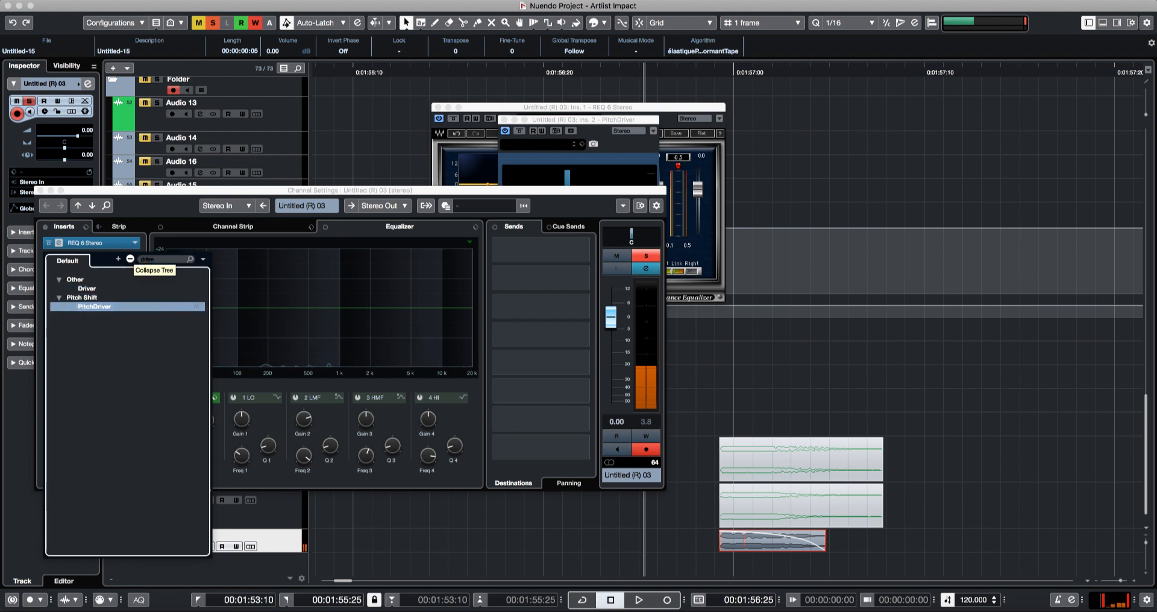
{"action": "key", "text": "Up"}
{"action": "key", "text": "Return"}
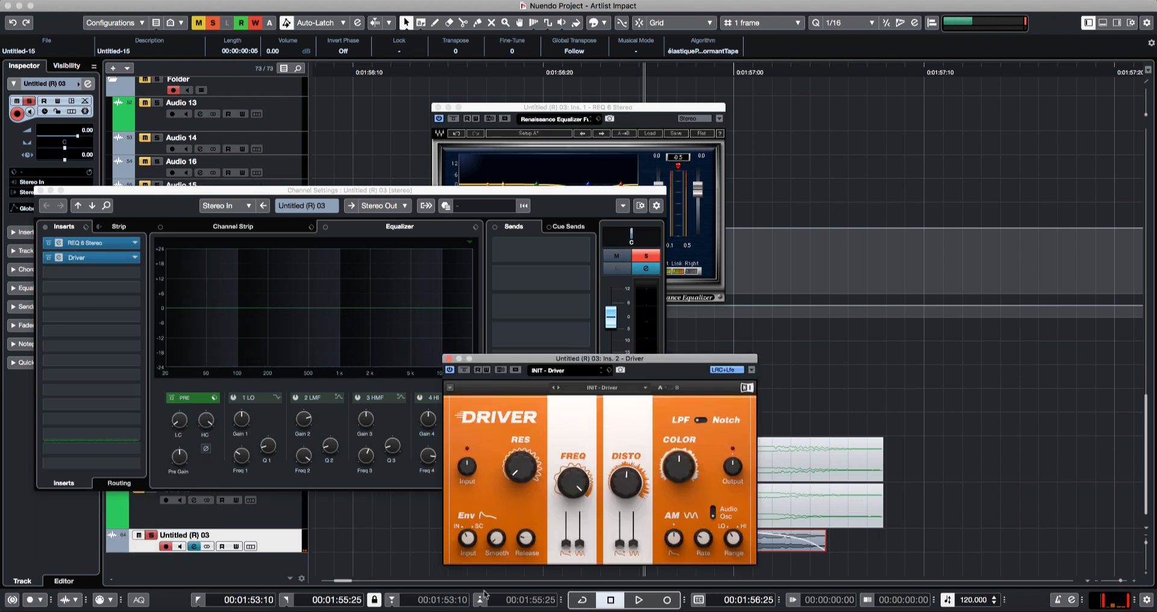
{"action": "left_click_drag", "start_coordinate": [607, 360], "coordinate": [582, 257]}
{"action": "key", "text": "space"}
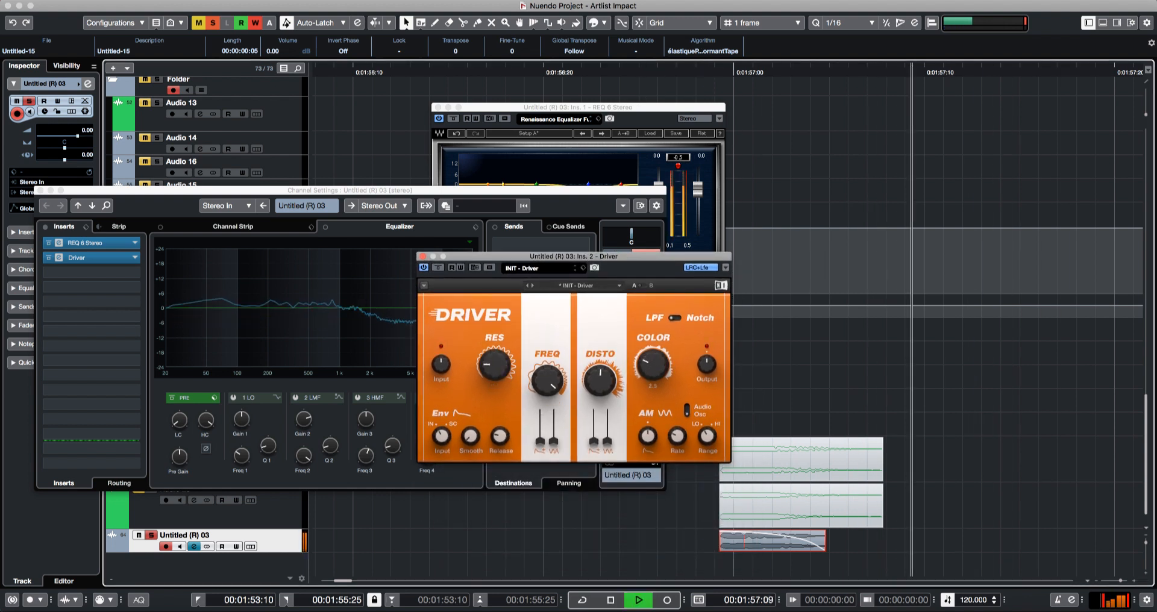
- Lower Driver's Color, Disto and Freq settings while auditioning the clip
{"action": "key", "text": "space"}
{"action": "left_click_drag", "start_coordinate": [648, 358], "coordinate": [625, 371]}
{"action": "key", "text": "space"}
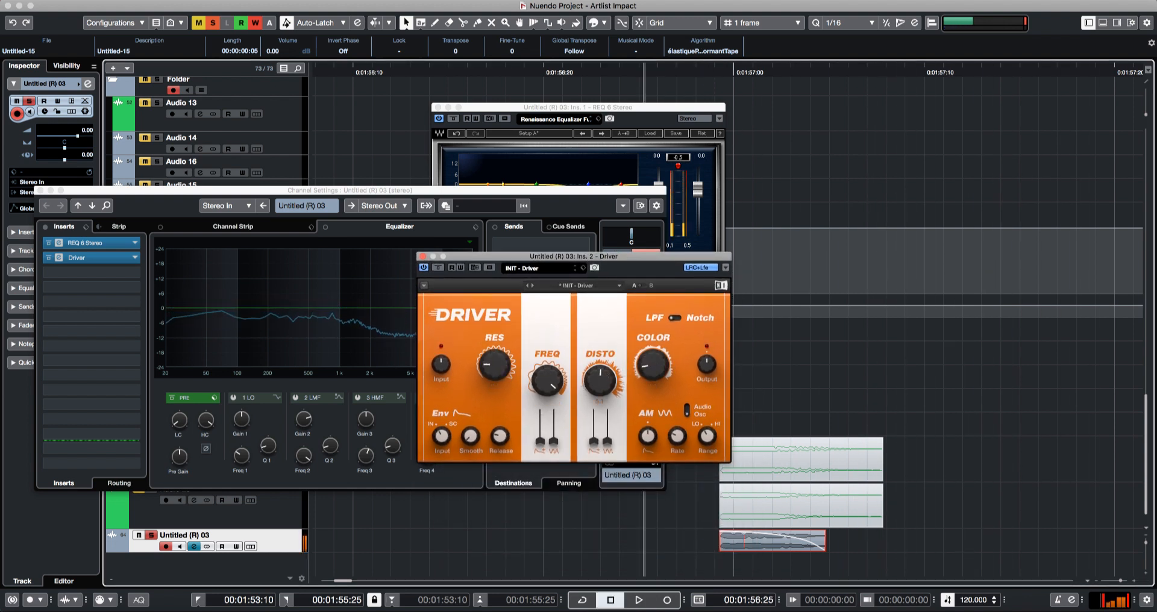
{"action": "key", "text": "space"}
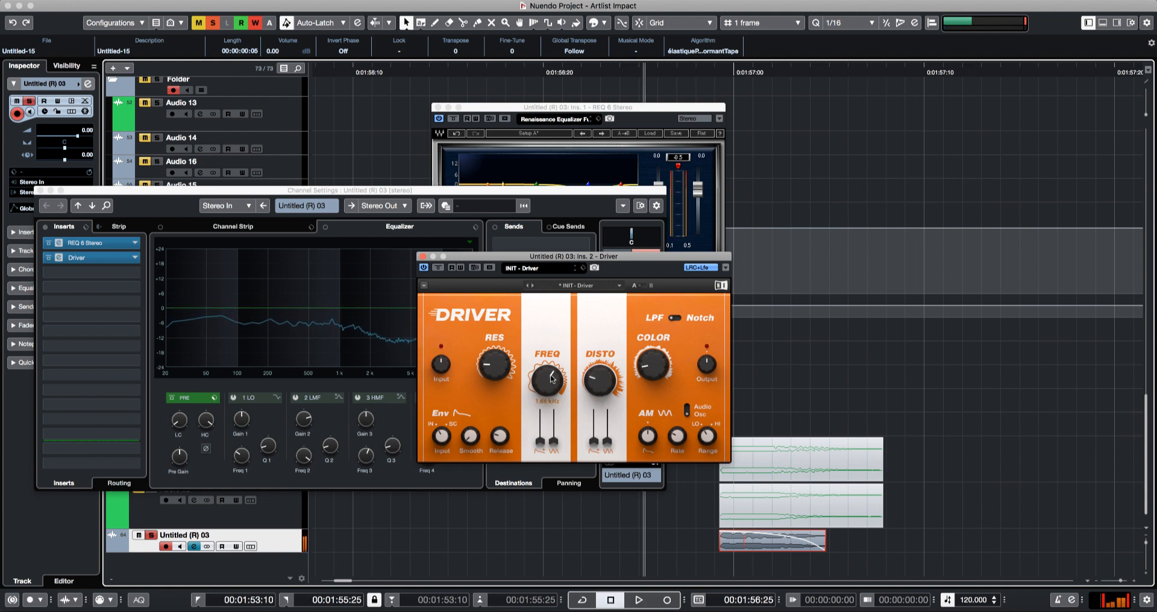
{"action": "key", "text": "space"}
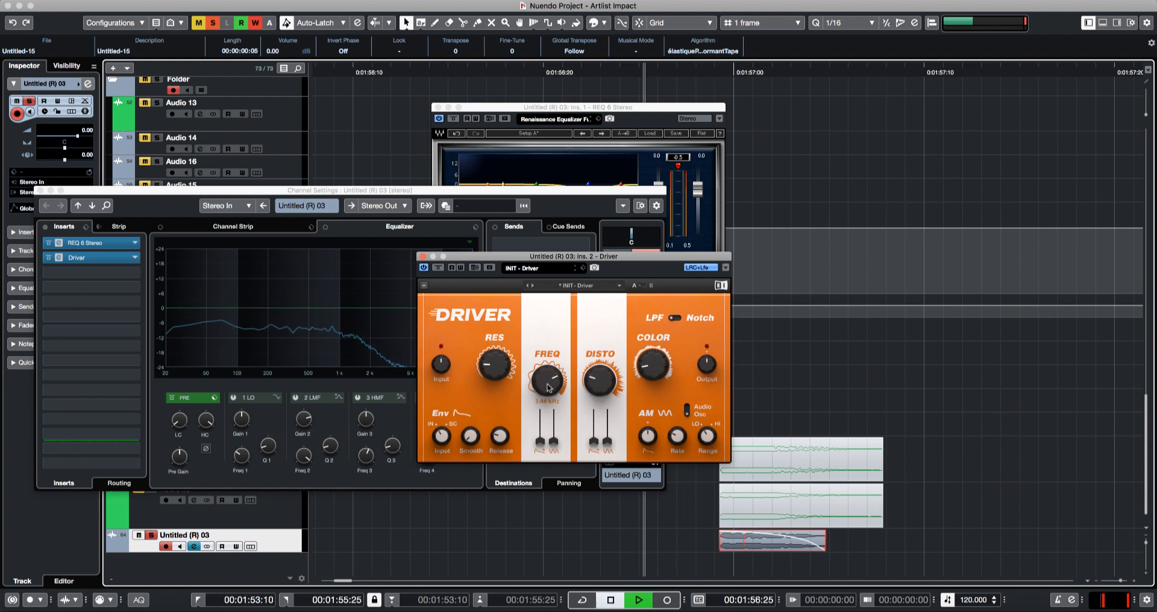
- Lower Driver's Freq further and raise its Res slightly while auditioning the clip repeatedly
{"action": "left_click_drag", "start_coordinate": [547, 385], "coordinate": [501, 376]}
{"action": "key", "text": "space"}
{"action": "key", "text": "space"}
{"action": "key", "text": "space"}
{"action": "key", "text": "space"}
{"action": "key", "text": "space"}
{"action": "key", "text": "space"}
{"action": "key", "text": "space"}
- Fine-tune Driver's Color and Freq settings while auditioning the clip, and close the effect's window
{"action": "left_click_drag", "start_coordinate": [642, 368], "coordinate": [642, 326]}
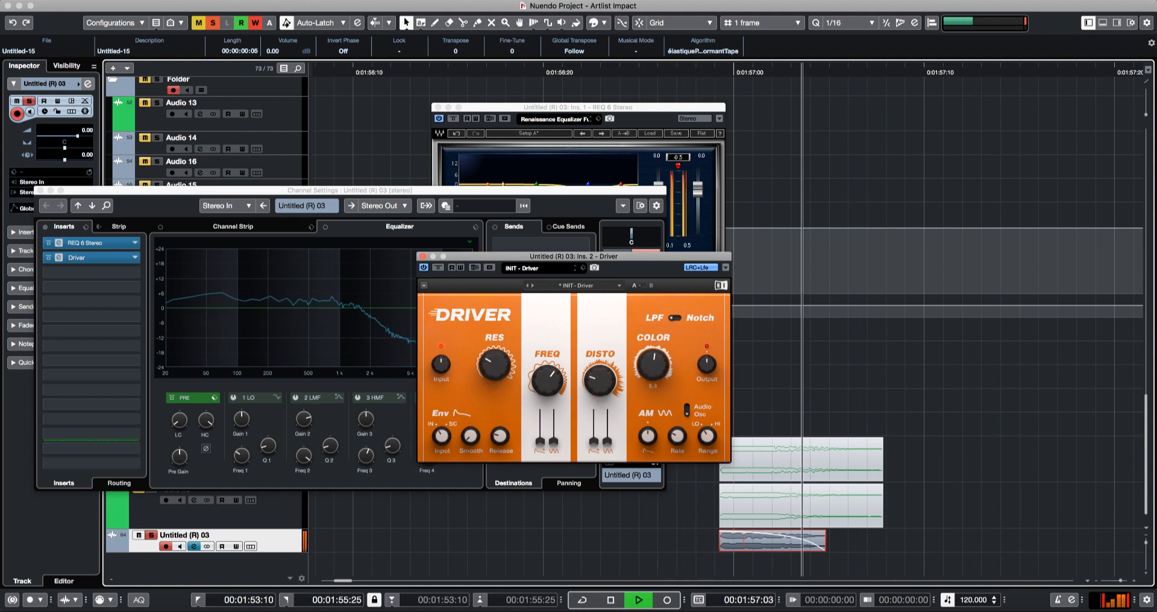
{"action": "key", "text": "space"}
{"action": "key", "text": "space"}
{"action": "key", "text": "space"}
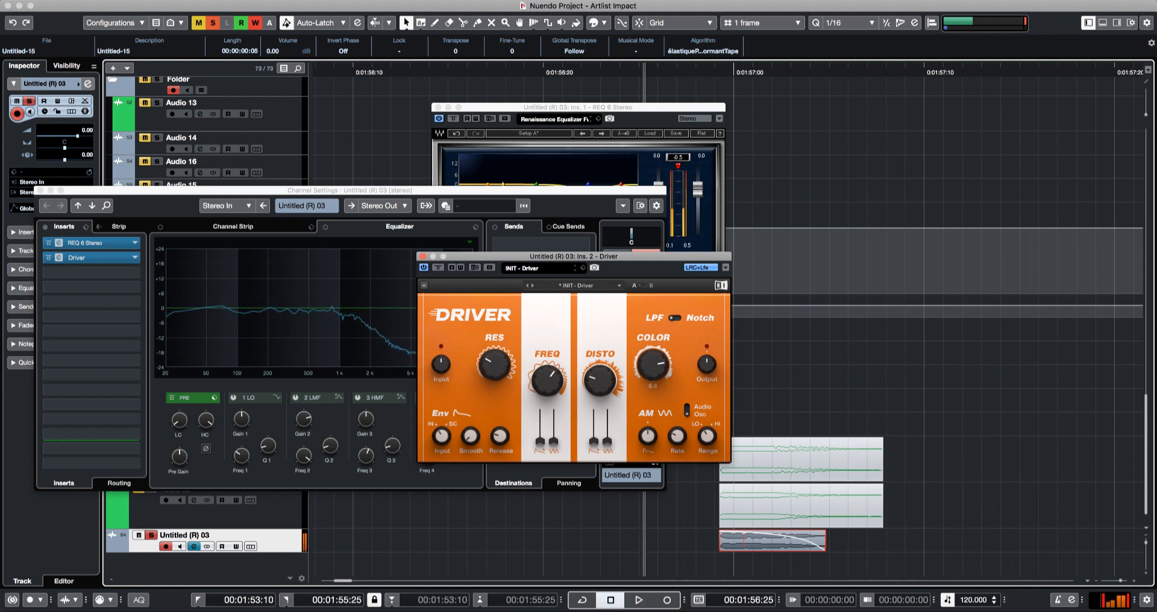
{"action": "key", "text": "space"}
{"action": "key", "text": "space"}
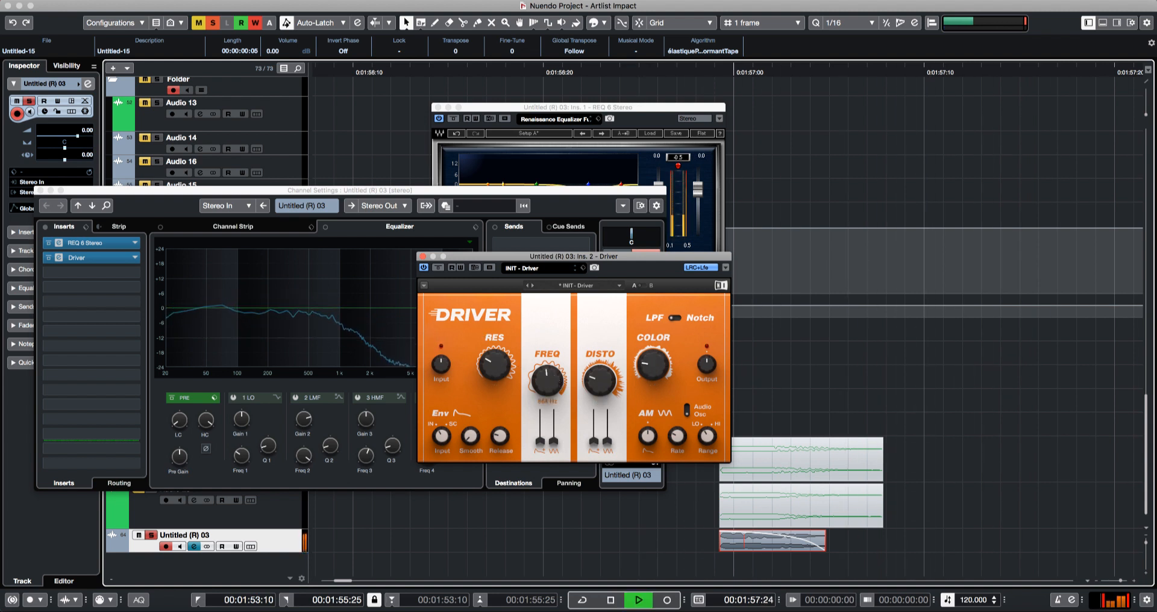
{"action": "key", "text": "space"}
{"action": "left_click", "coordinate": [423, 256]}
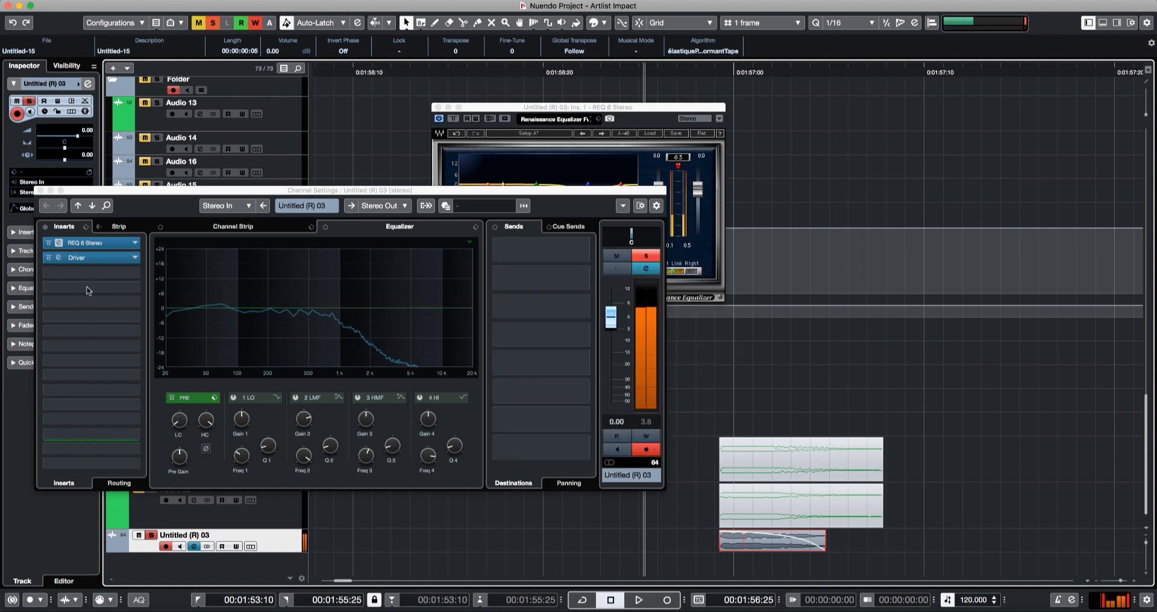
- Give the channel's low-cut filter a steeper slope, set its frequency to about 40.4 Hz and audition the clip
{"action": "right_click", "coordinate": [179, 420]}
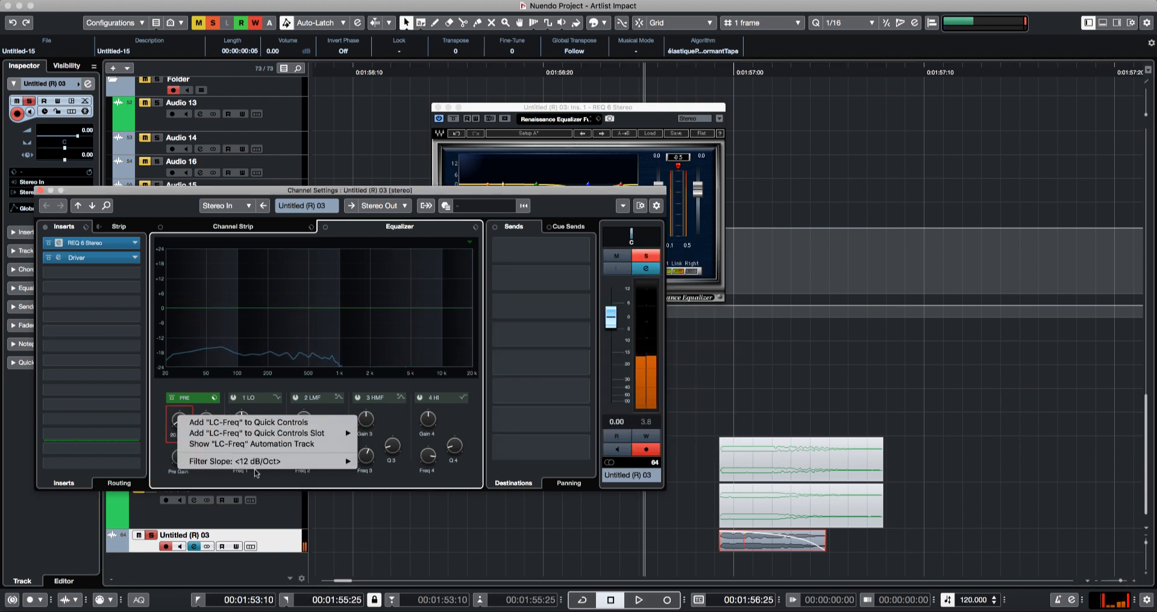
{"action": "mouse_move", "coordinate": [301, 461]}
{"action": "left_click", "coordinate": [390, 504]}
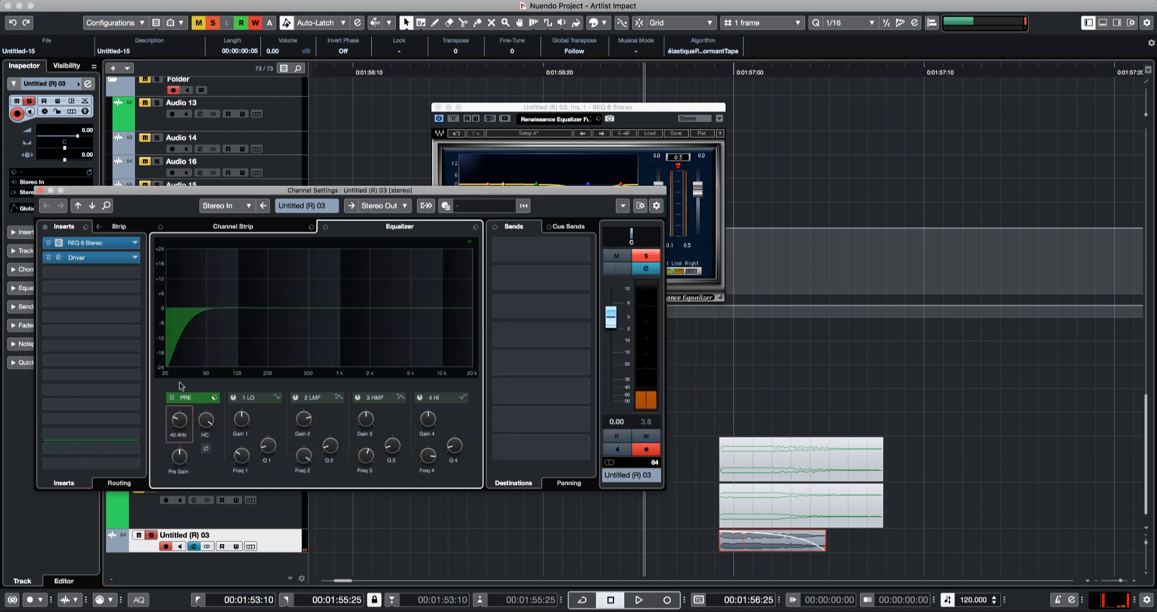
{"action": "key", "text": "space"}
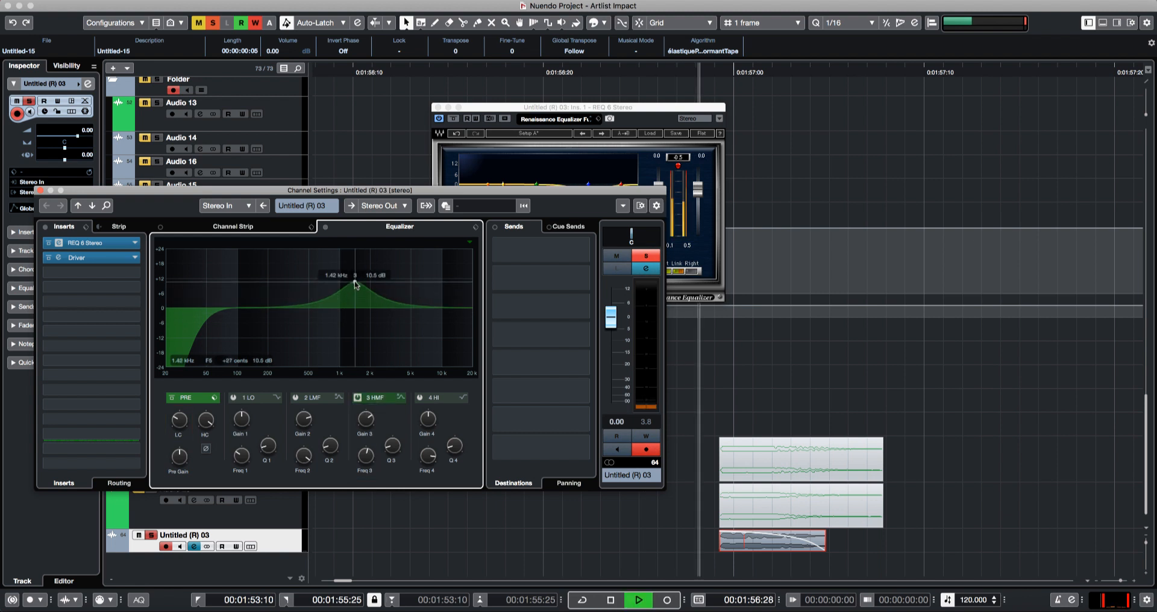
- Add a boost of about 10.5 dB on the channel equalizer's band 3 and sweep it down through the mids
{"action": "left_click_drag", "start_coordinate": [354, 282], "coordinate": [325, 289]}
{"action": "key", "text": "space"}
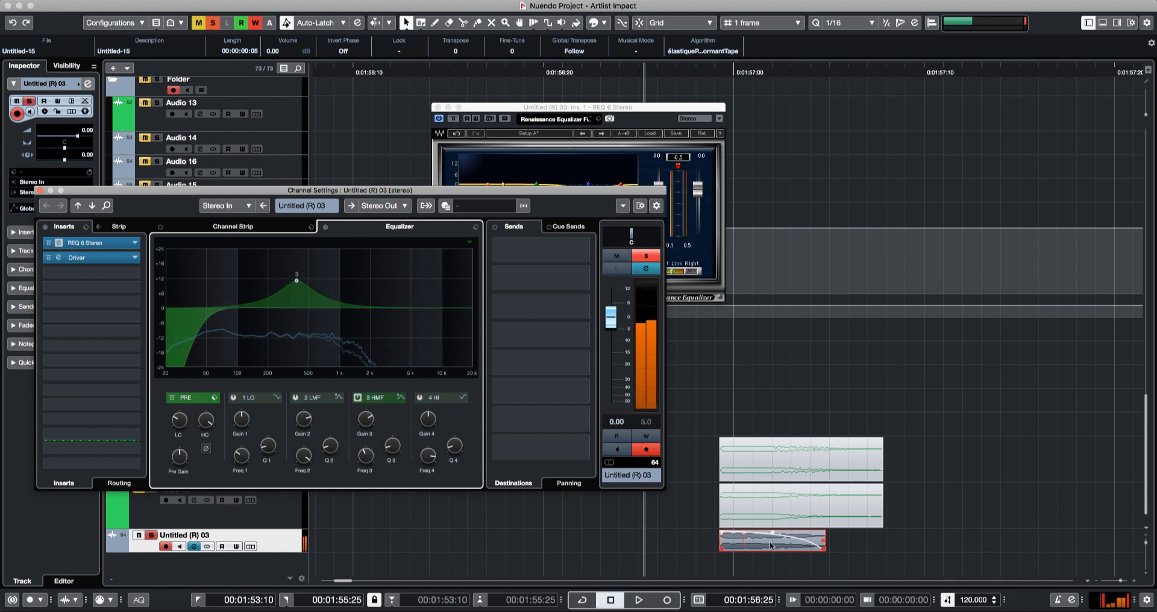
- Lower the Untitled (R) 03 clip's volume to -9 dB while auditioning it
{"action": "key", "text": "space"}
{"action": "key", "text": "space"}
{"action": "key", "text": "space"}
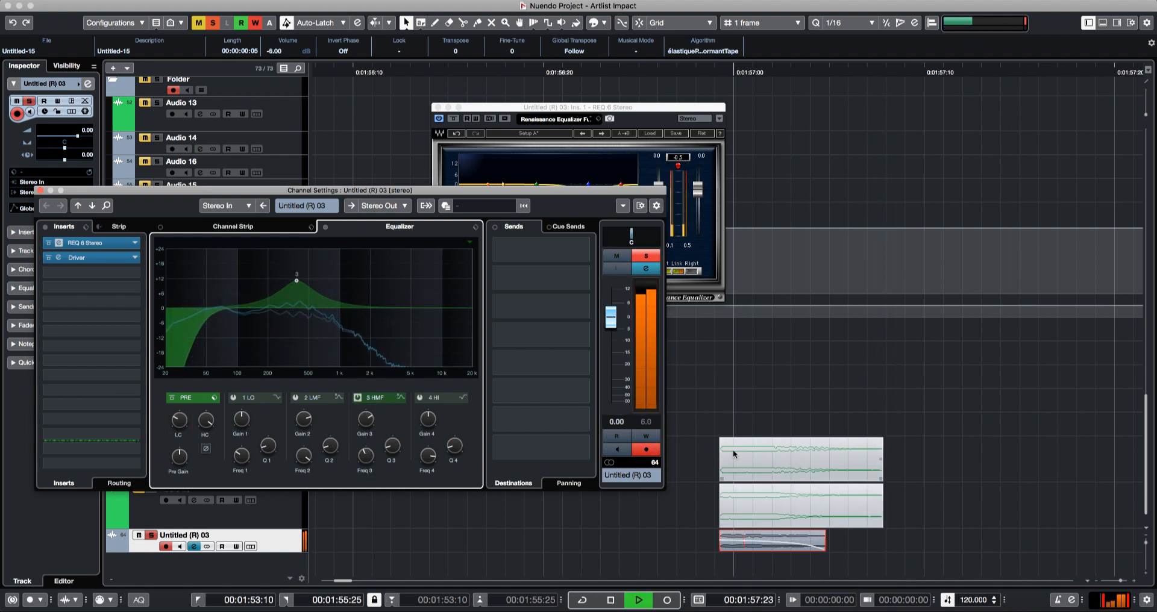
{"action": "scroll", "coordinate": [768, 542], "scroll_direction": "down", "scroll_amount": 3}
{"action": "key", "text": "space"}
{"action": "key", "text": "space"}
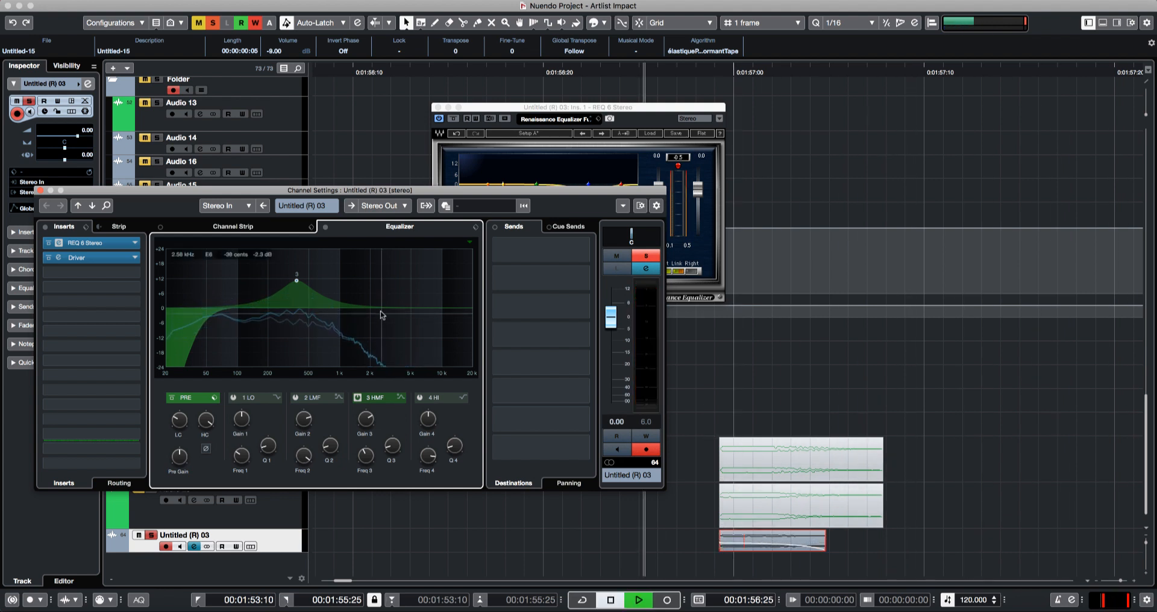
- Try a second boost on equalizer band 2 in the upper mids, audition it, and remove both boosted bands
{"action": "mouse_move", "coordinate": [372, 284]}
{"action": "left_mouse_down"}
{"action": "mouse_move", "coordinate": [351, 284]}
{"action": "mouse_move", "coordinate": [377, 283]}
{"action": "left_mouse_up"}
{"action": "key", "text": "space"}
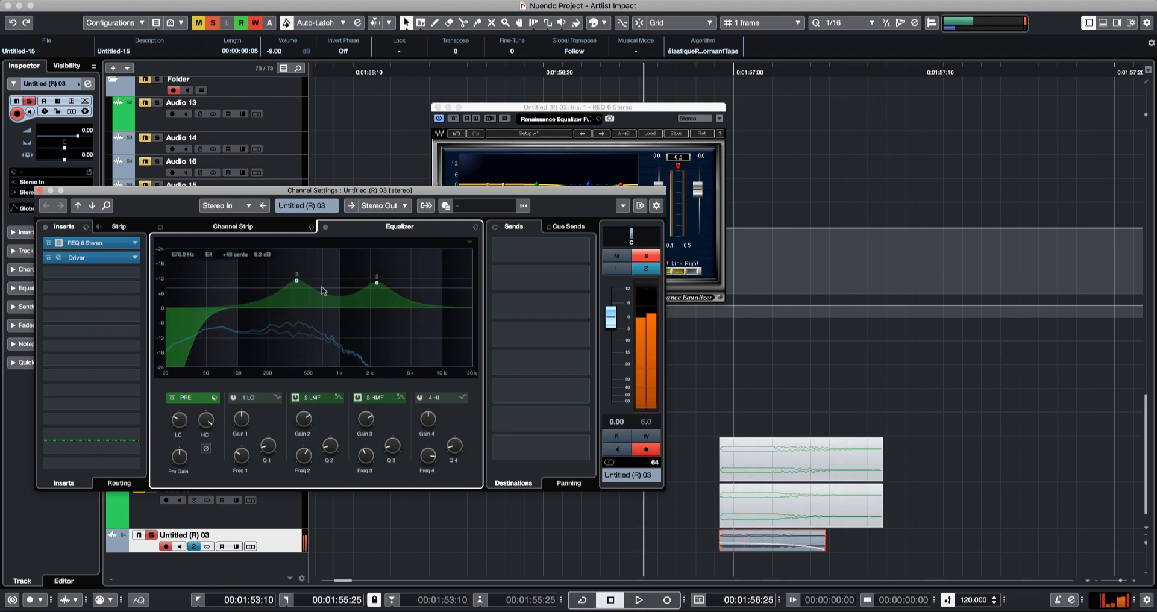
{"action": "double_click", "coordinate": [298, 283]}
{"action": "key", "text": "space"}
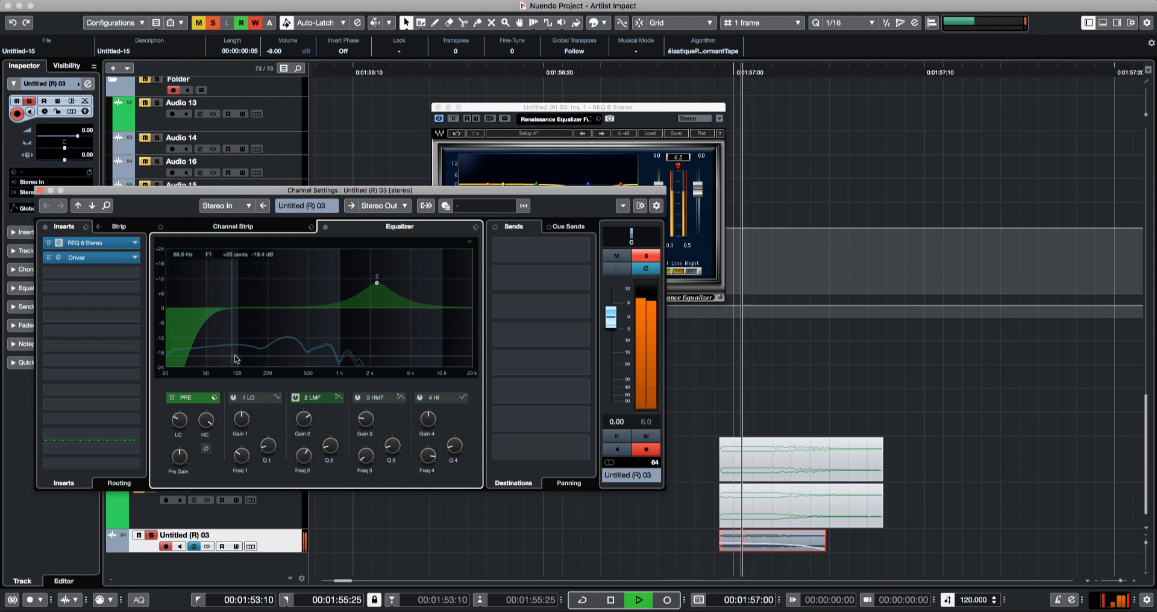
{"action": "key", "text": "space"}
{"action": "left_click_drag", "start_coordinate": [376, 282], "coordinate": [830, 275]}
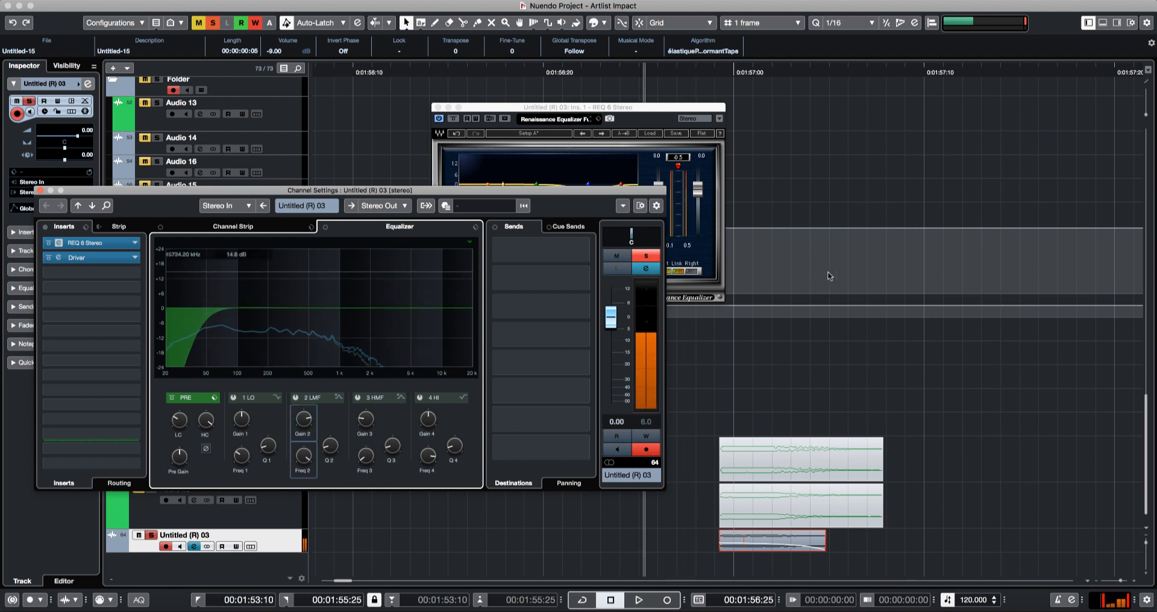
- Insert the VC 76 compressor in the third insert slot
{"action": "left_click", "coordinate": [118, 274]}
{"action": "type", "text": "76"}
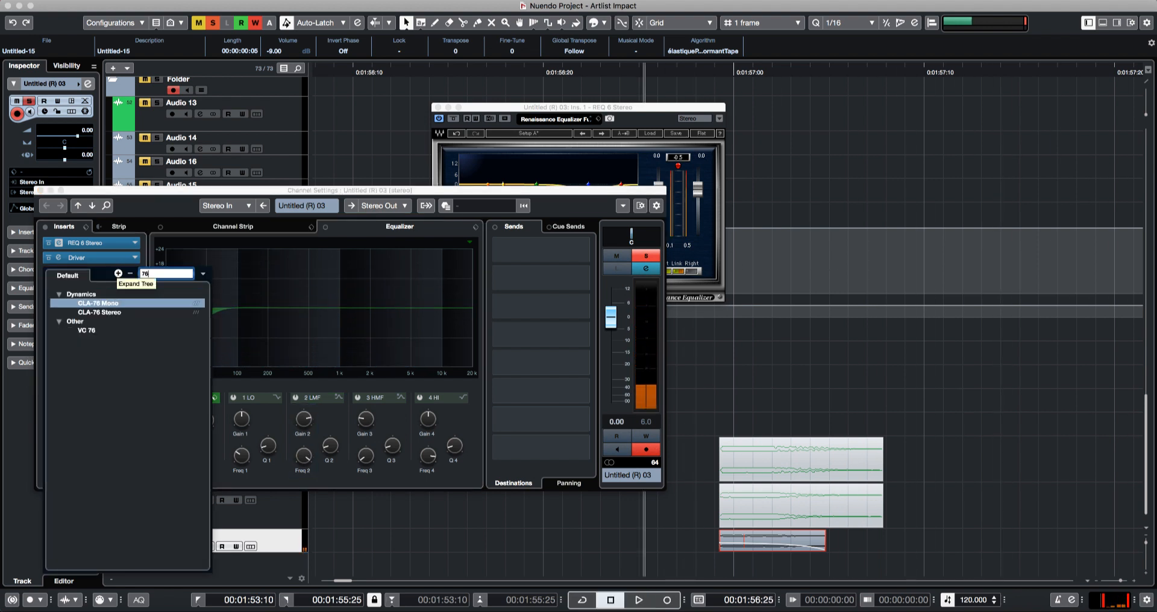
{"action": "key", "text": "Down"}
{"action": "key", "text": "Down"}
{"action": "key", "text": "Down"}
{"action": "key", "text": "Return"}
- Raise VC 76's Input and set its Output to 16.0 while auditioning the clip, and close its window
{"action": "key", "text": "space"}
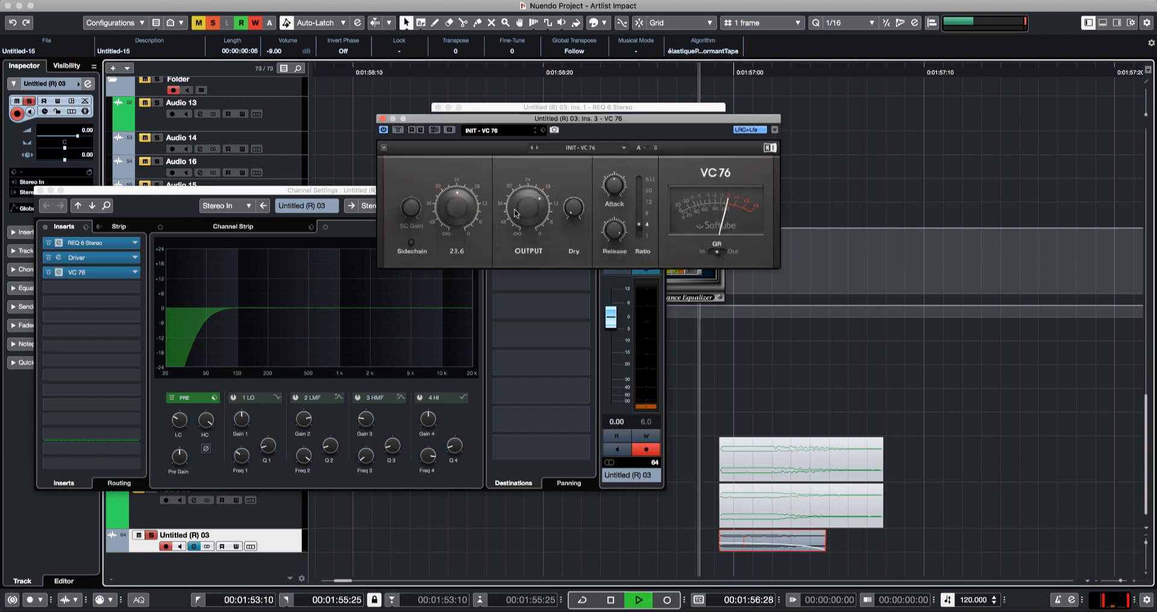
{"action": "left_click_drag", "start_coordinate": [457, 209], "coordinate": [460, 193]}
{"action": "key", "text": "space"}
{"action": "key", "text": "space"}
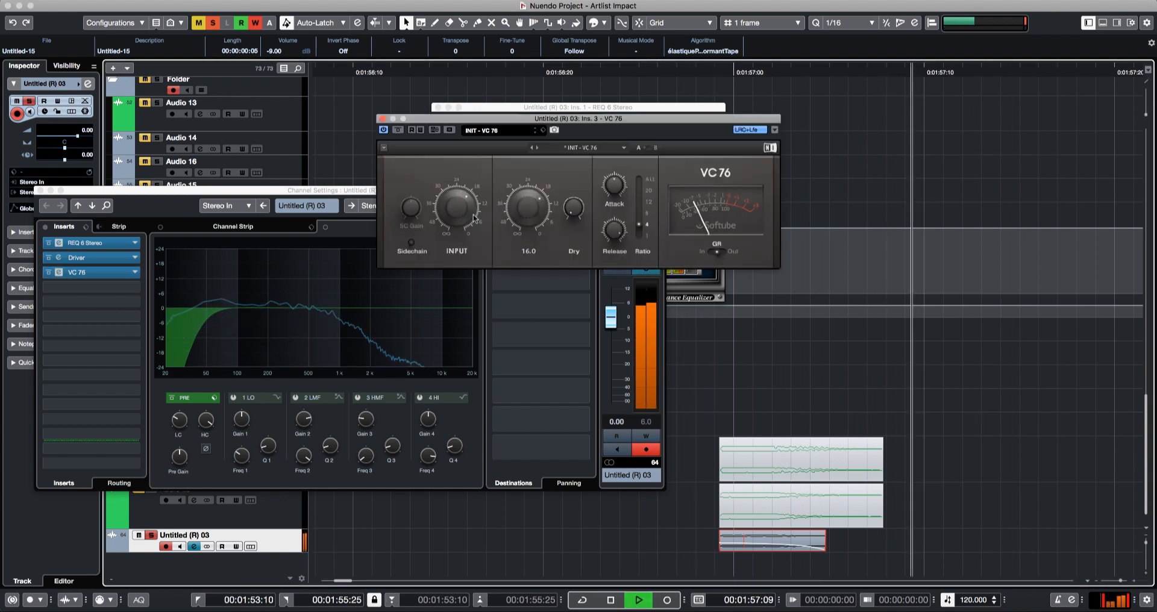
{"action": "key", "text": "space"}
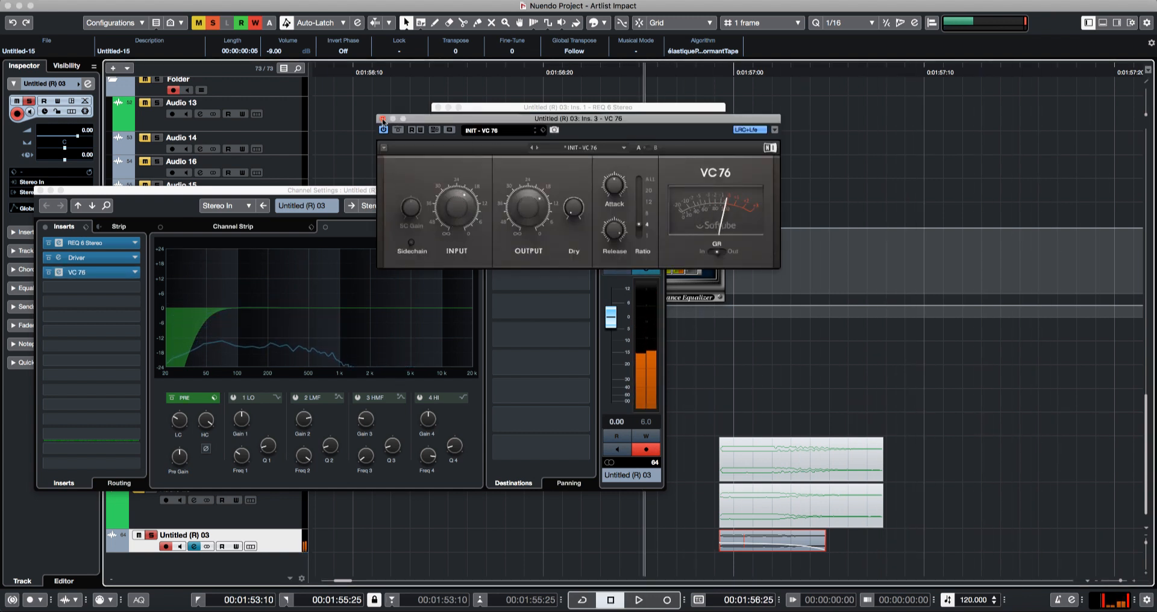
{"action": "left_click", "coordinate": [382, 120]}
- Add a send from the channel to the Reverb bus and audition the clip
{"action": "left_click", "coordinate": [541, 240]}
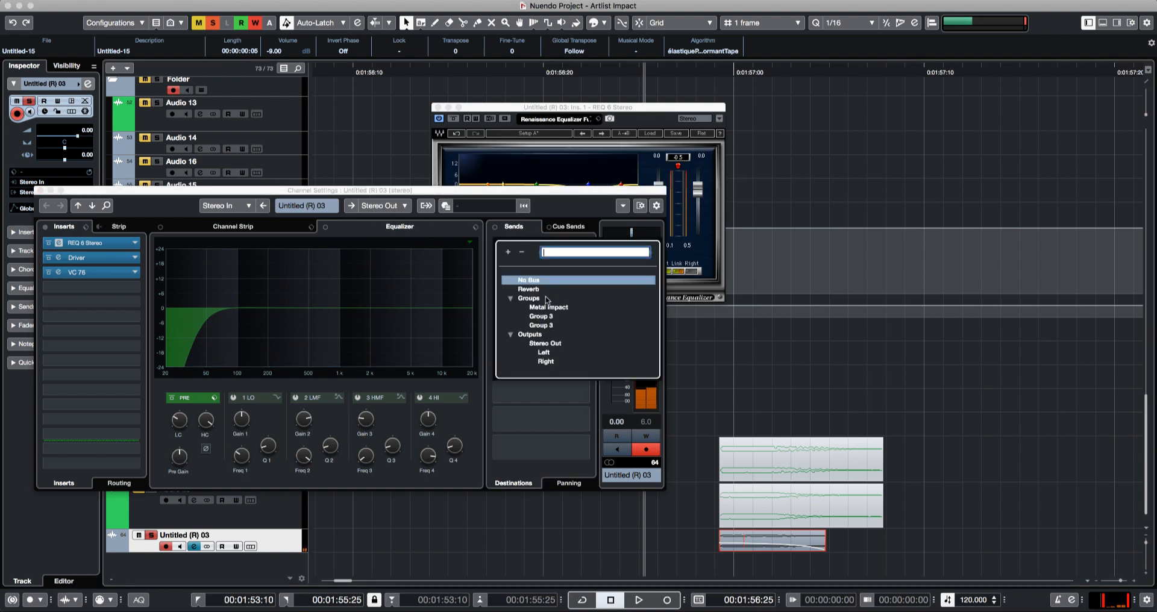
{"action": "left_click", "coordinate": [529, 290]}
{"action": "key", "text": "space"}
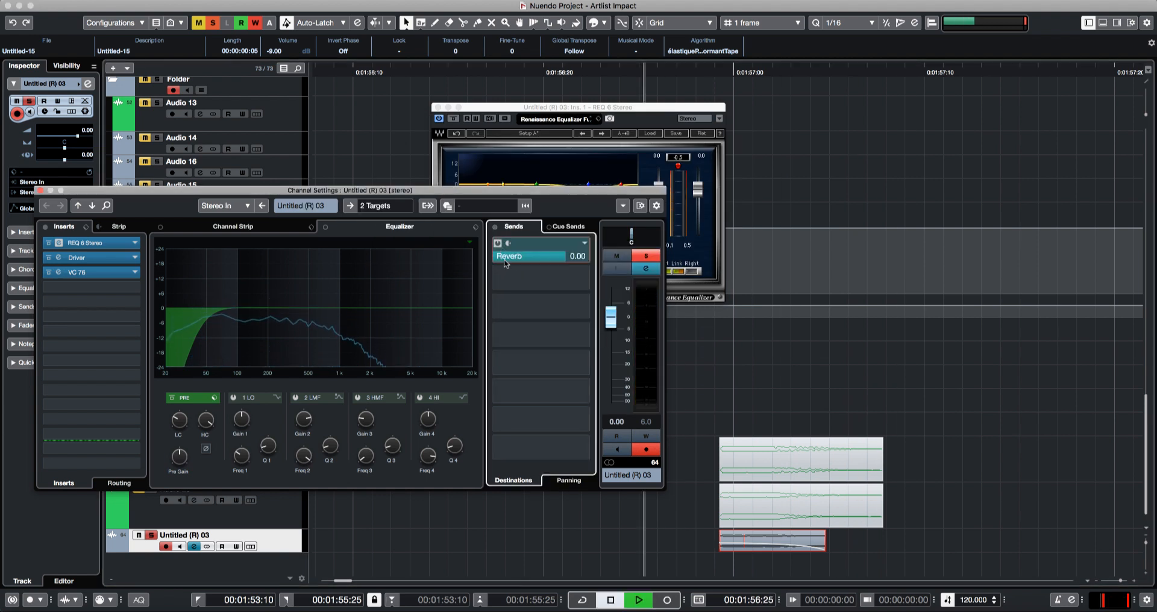
{"action": "key", "text": "space"}
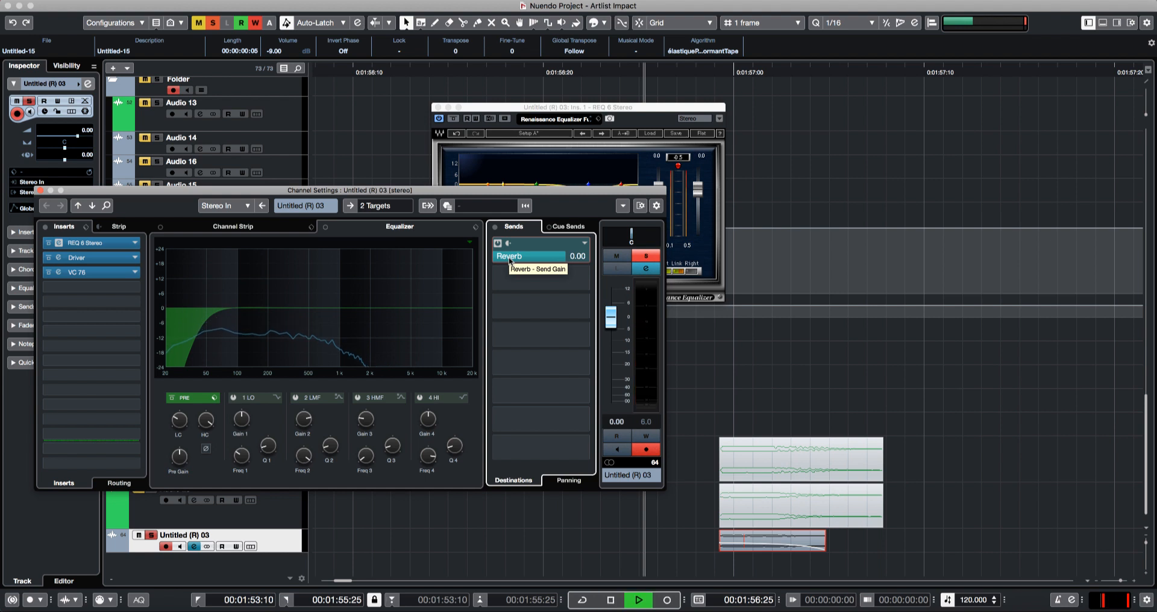
{"action": "key", "text": "space"}
- Insert the RoomWorks reverb in the fourth insert slot and audition the clip
{"action": "left_click", "coordinate": [128, 288]}
{"action": "type", "text": "rev"}
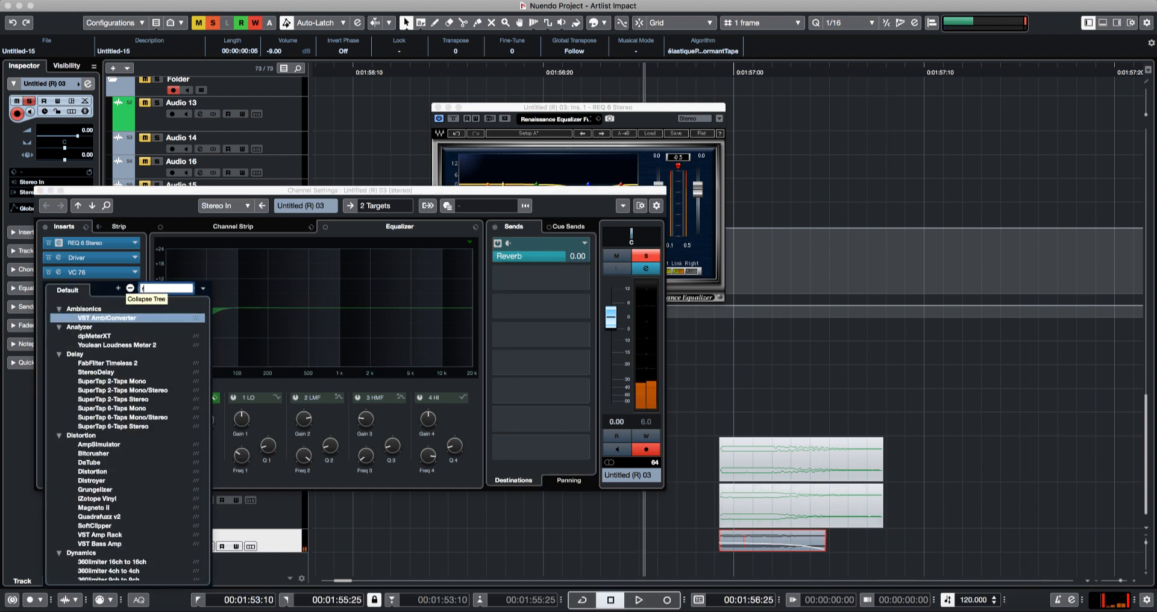
{"action": "key", "text": "Down"}
{"action": "key", "text": "Down"}
{"action": "key", "text": "Down"}
{"action": "key", "text": "Down"}
{"action": "key", "text": "Down"}
{"action": "key", "text": "Up"}
{"action": "key", "text": "Up"}
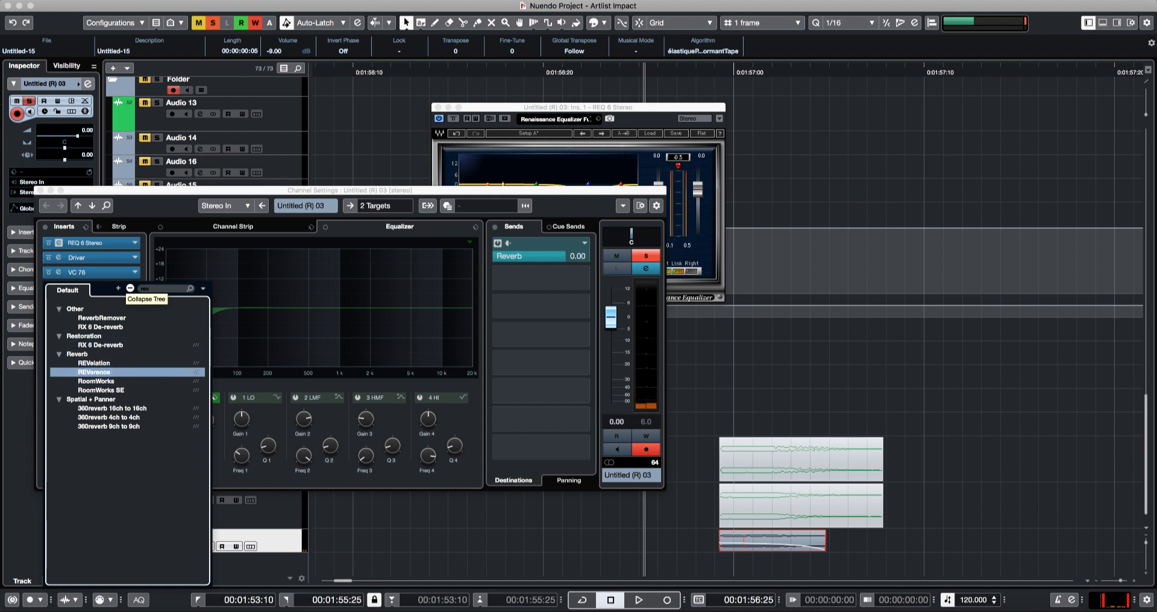
{"action": "key", "text": "Down"}
{"action": "key", "text": "Down"}
{"action": "key", "text": "Return"}
{"action": "key", "text": "space"}
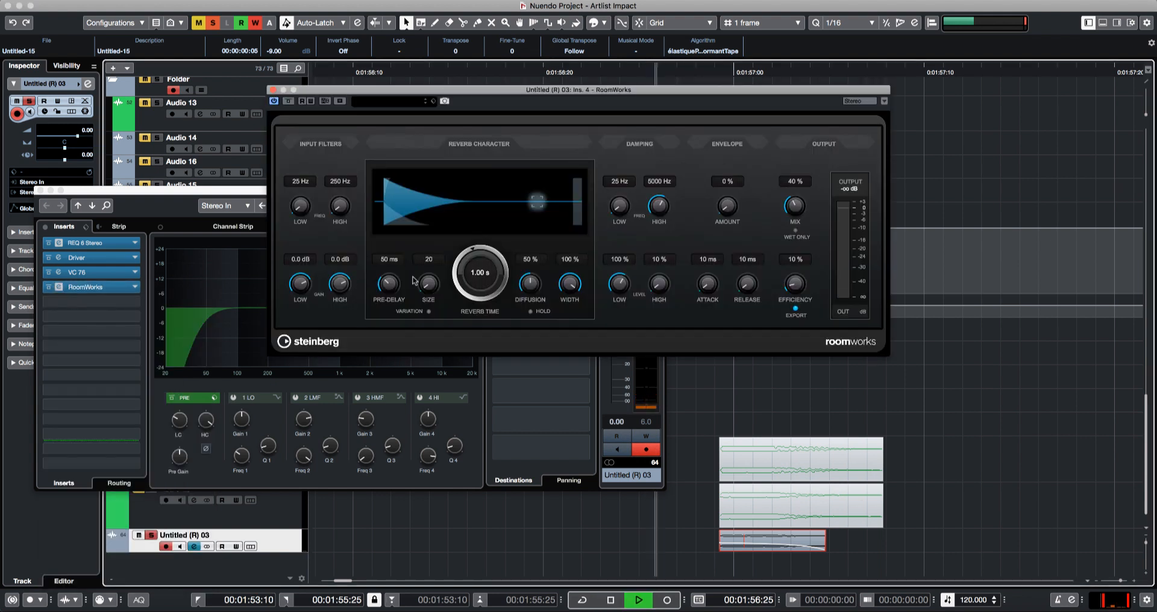
- Set RoomWorks' Pre-Delay to 0 ms and audition the clip with the reverb
{"action": "left_click_drag", "start_coordinate": [389, 284], "coordinate": [396, 327]}
{"action": "key", "text": "space"}
{"action": "key", "text": "space"}
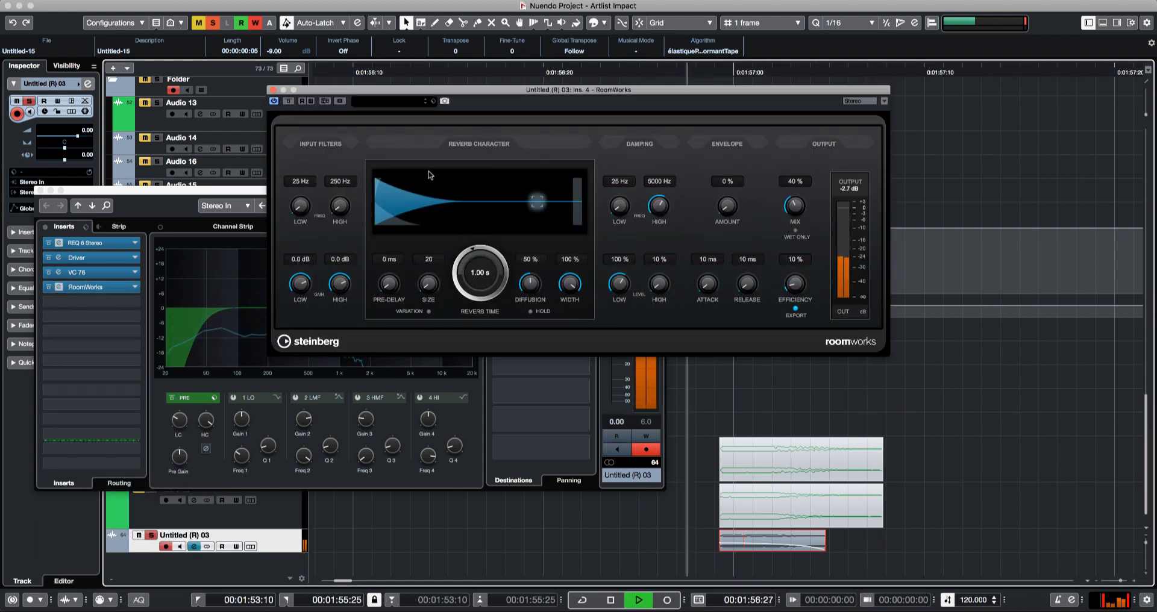
{"action": "key", "text": "space"}
- Lower the clip's volume to -21 dB on the Untitled (R) 03 track while auditioning it
{"action": "left_click", "coordinate": [746, 545]}
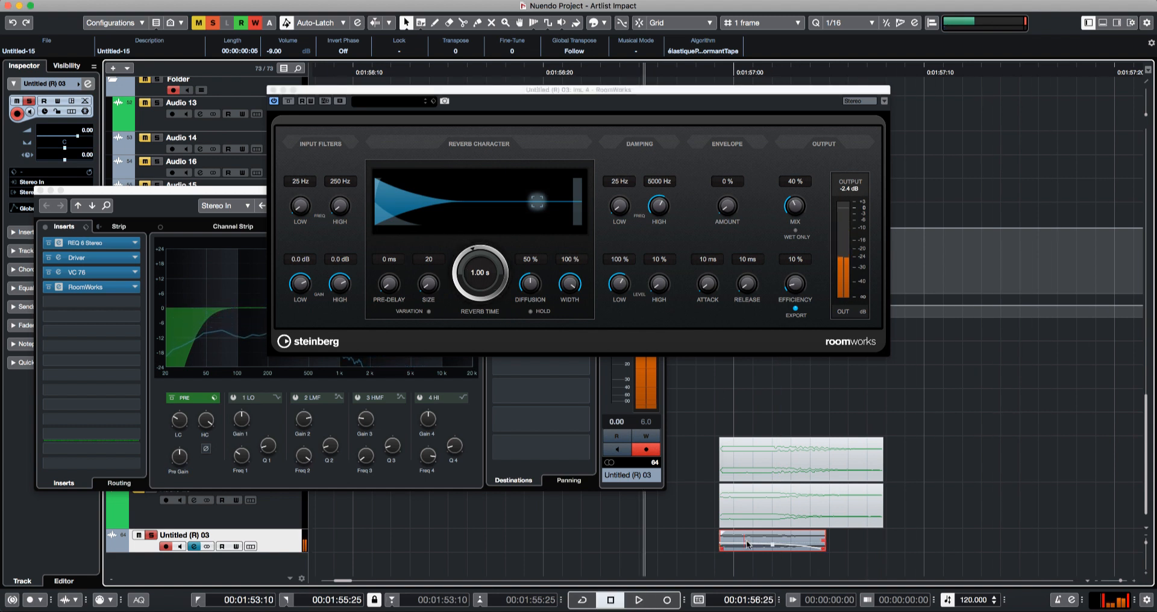
{"action": "key", "text": "space"}
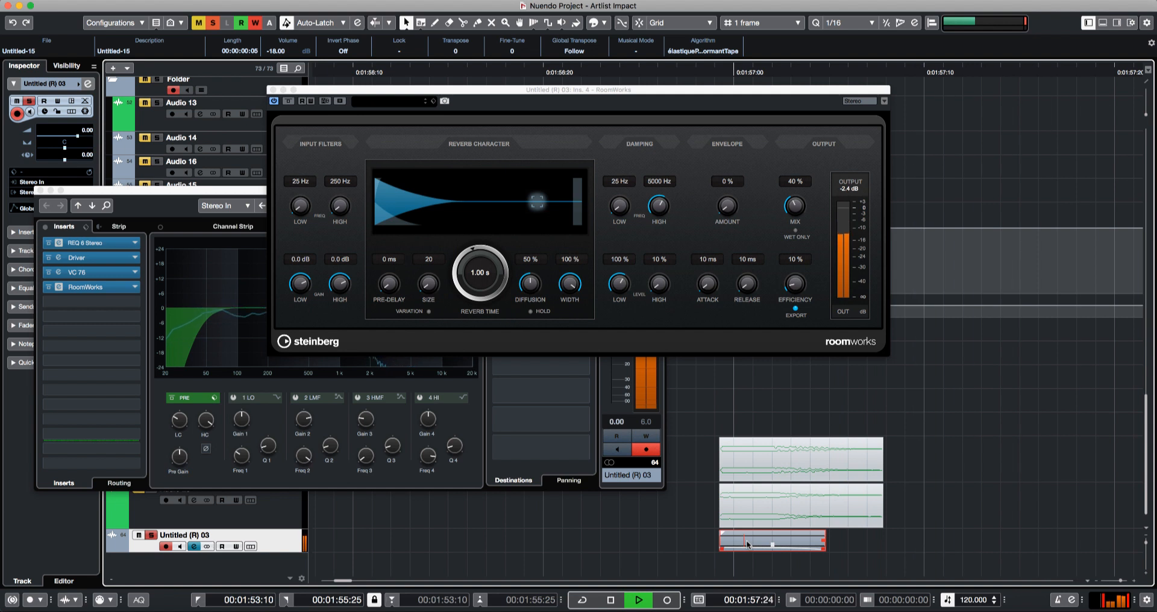
{"action": "key", "text": "shift+Down"}
{"action": "key", "text": "space"}
{"action": "key", "text": "space"}
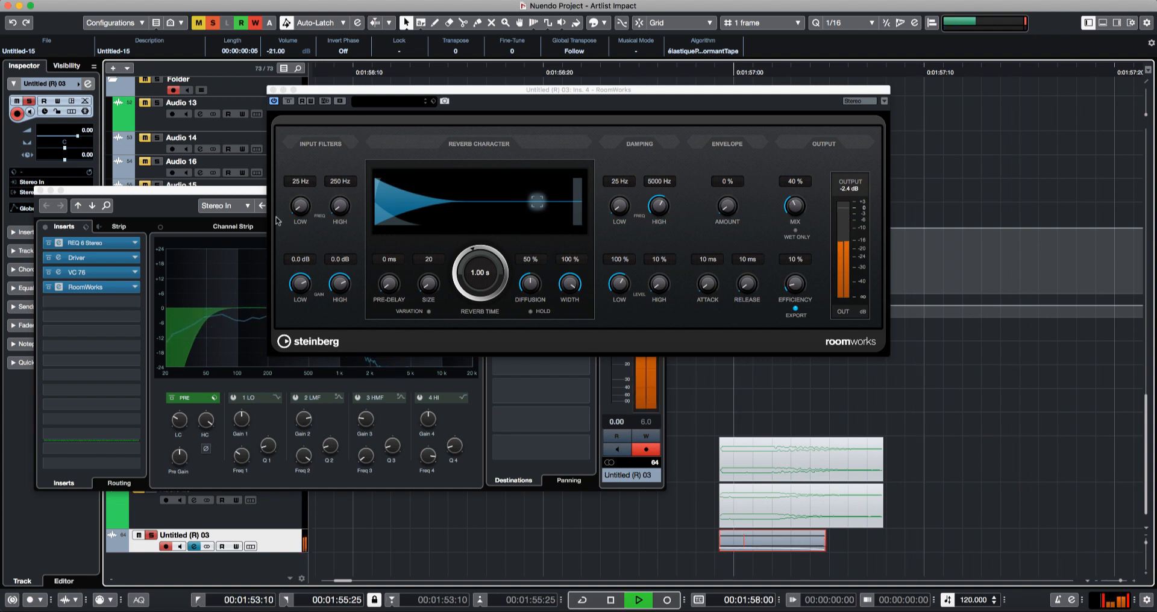
{"action": "key", "text": "space"}
- Audition the Untitled (R) 03 channel and load the Brickwall Limiter in its channel strip's limiter slot
{"action": "left_click", "coordinate": [168, 194]}
{"action": "key", "text": "space"}
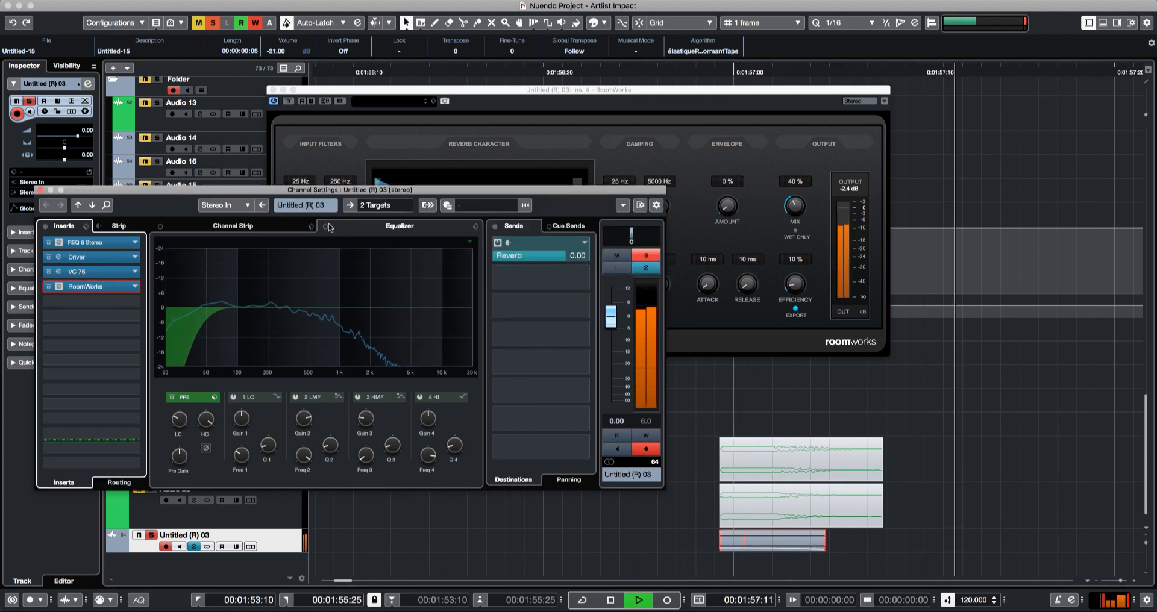
{"action": "key", "text": "space"}
{"action": "left_click", "coordinate": [241, 226]}
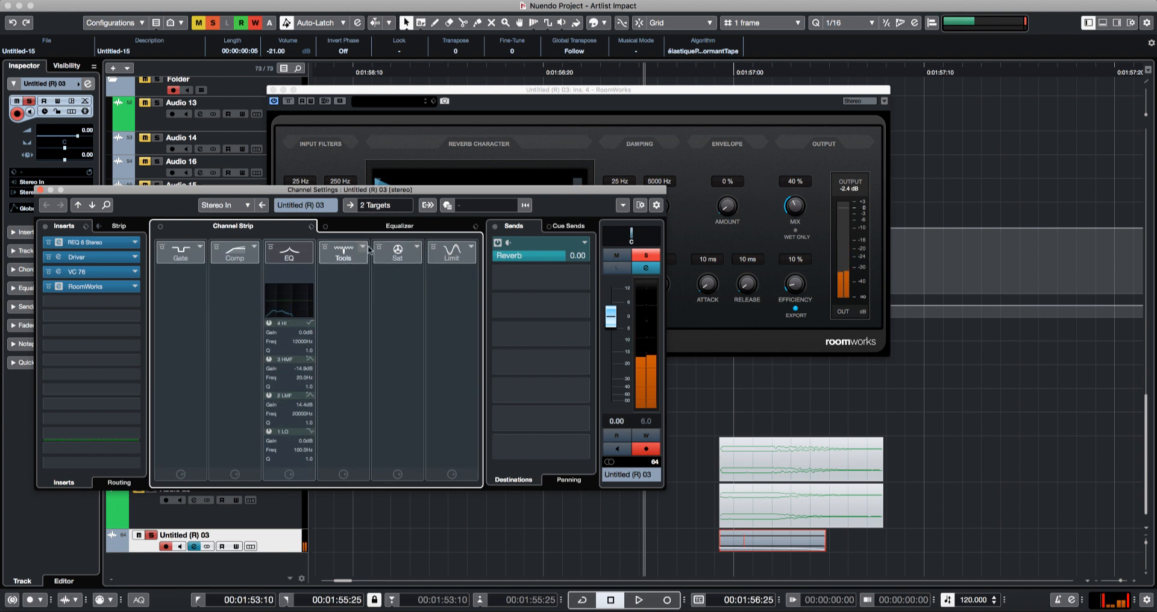
{"action": "left_click", "coordinate": [469, 249]}
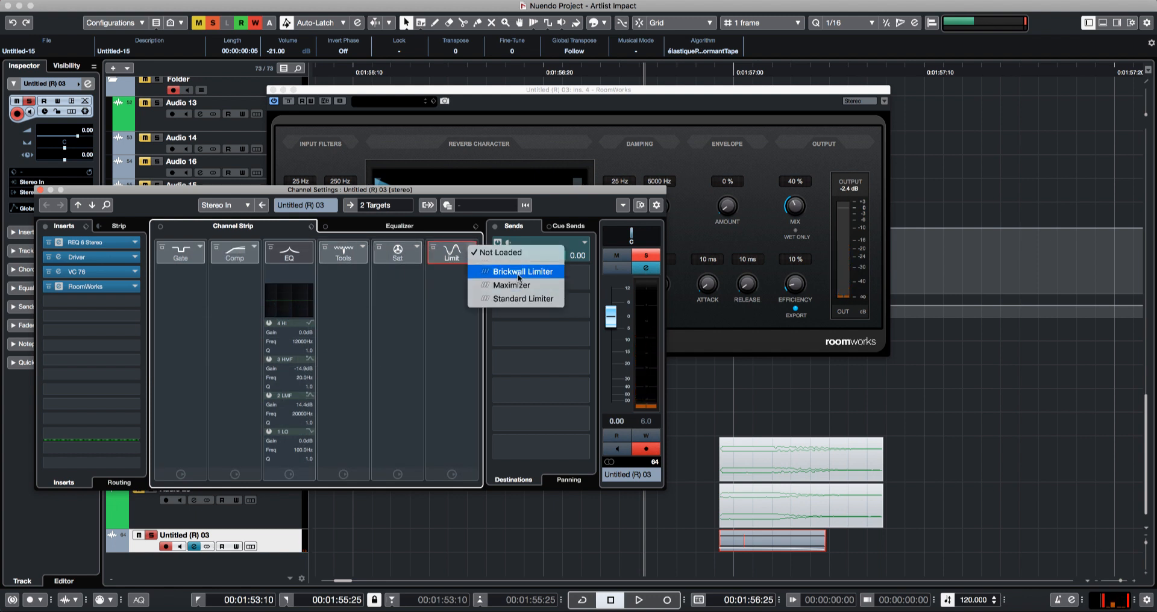
{"action": "left_click", "coordinate": [519, 272]}
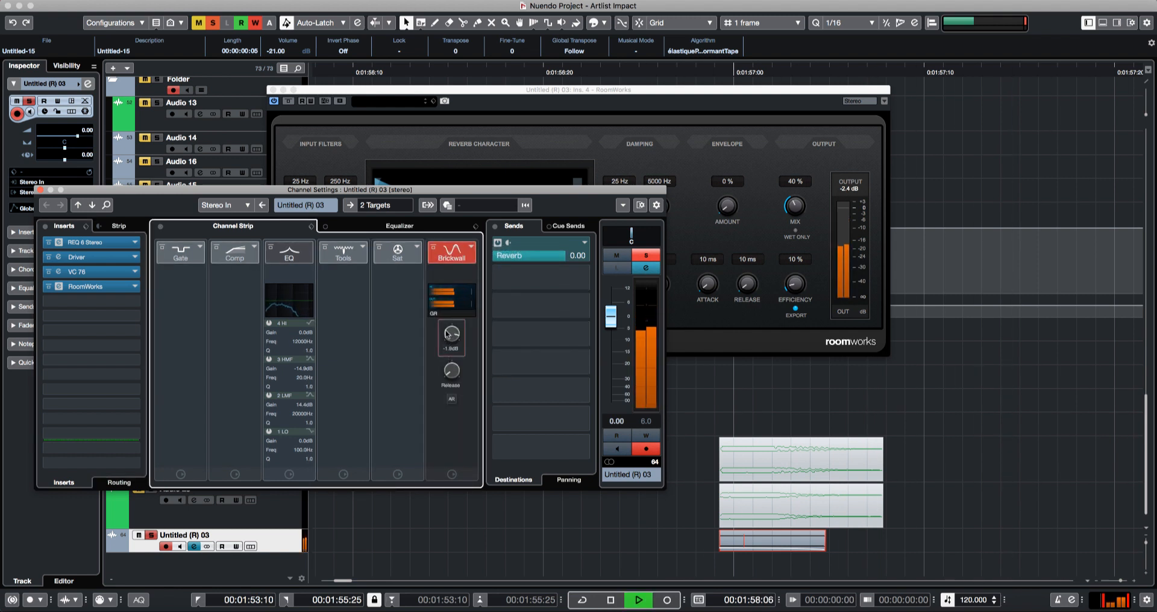
- Audition the clip through the Brickwall limiter while raising the clip's volume to -9 dB
{"action": "key", "text": "space"}
{"action": "key", "text": "space"}
{"action": "scroll", "coordinate": [795, 546], "scroll_direction": "up", "scroll_amount": 14}
{"action": "key", "text": "space"}
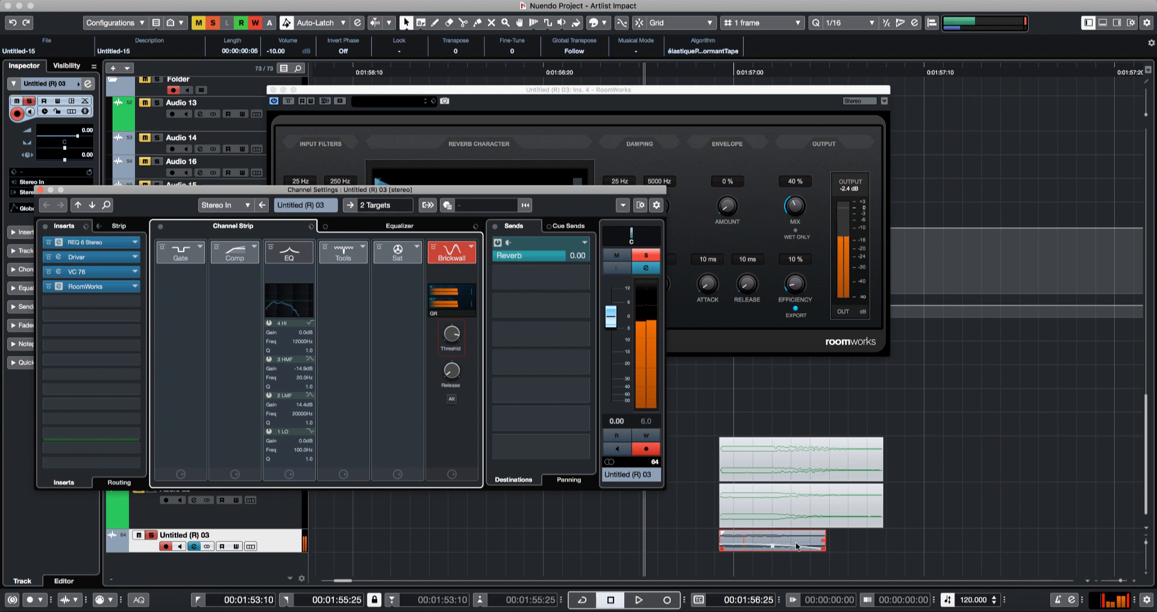
{"action": "key", "text": "space"}
{"action": "scroll", "coordinate": [795, 546], "scroll_direction": "down", "scroll_amount": 2}
{"action": "key", "text": "space"}
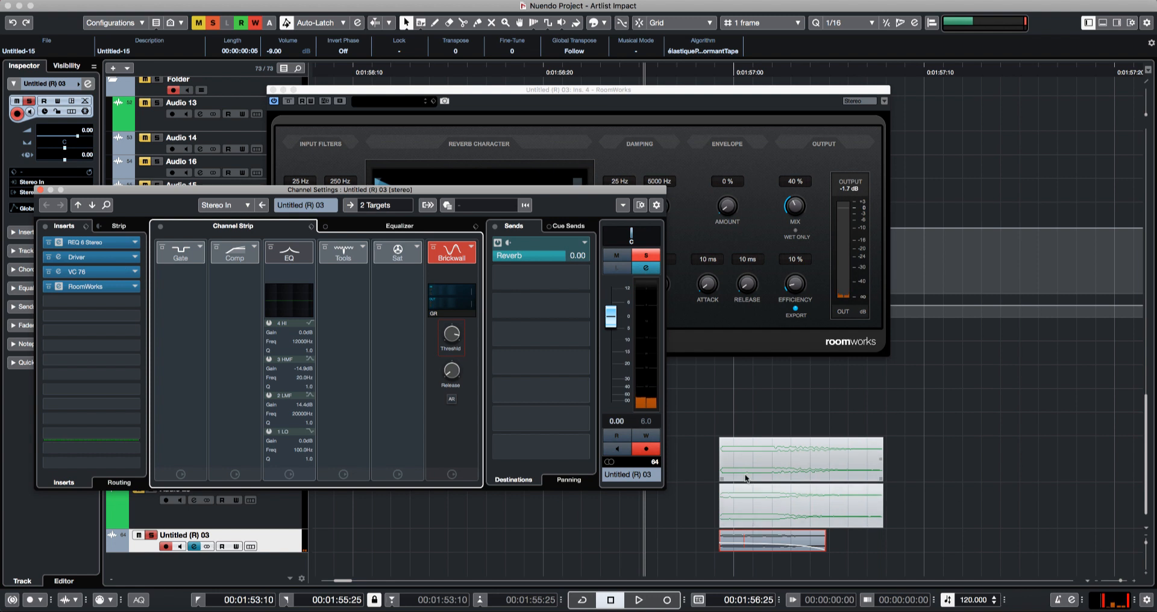
- Lower the clip's volume to -23 dB while auditioning it through the limiter
{"action": "key", "text": "space"}
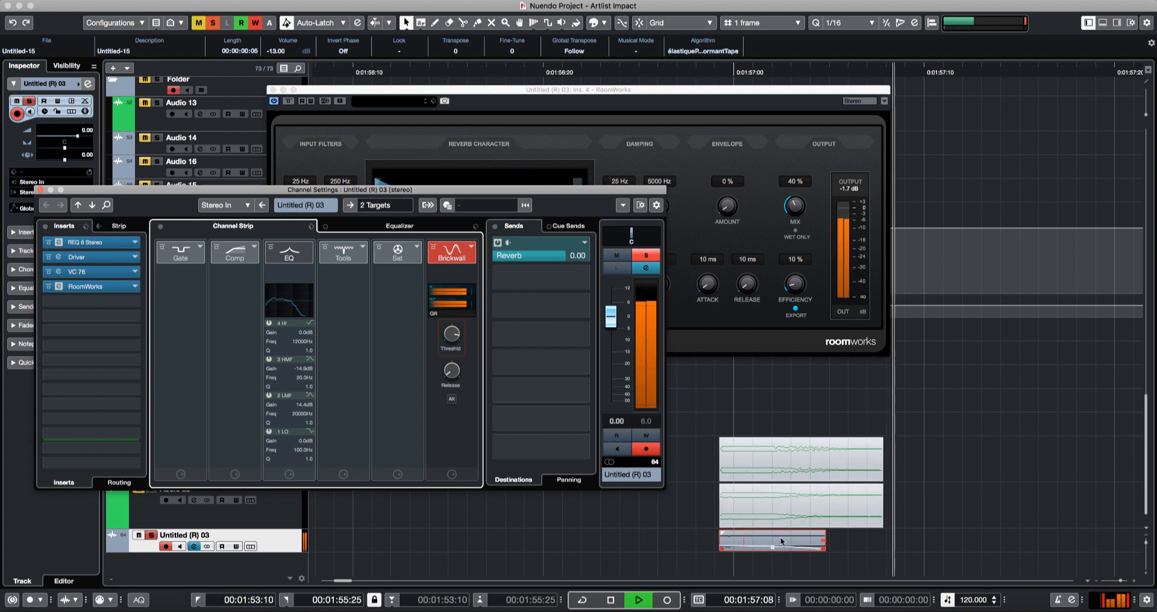
{"action": "key", "text": "space"}
{"action": "scroll", "coordinate": [782, 541], "scroll_direction": "down", "scroll_amount": 10}
{"action": "key", "text": "space"}
{"action": "key", "text": "space"}
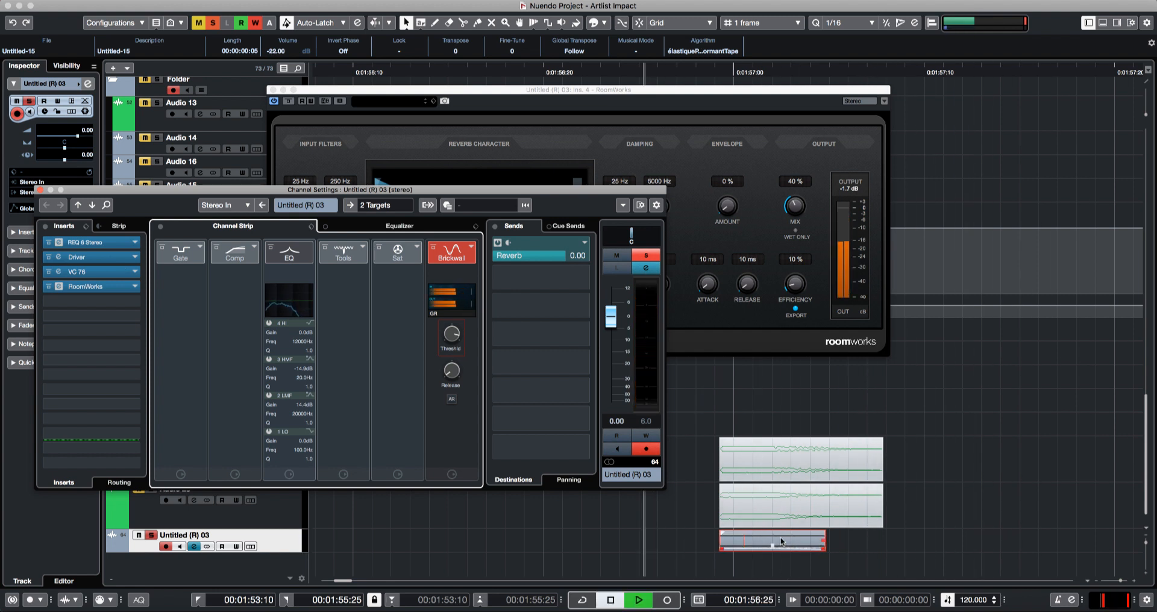
{"action": "scroll", "coordinate": [783, 541], "scroll_direction": "down", "scroll_amount": 4}
{"action": "key", "text": "space"}
{"action": "key", "text": "space"}
- Play the clip and check its level on the MixConsole's master meter, then return to the project
{"action": "key", "text": "F3"}
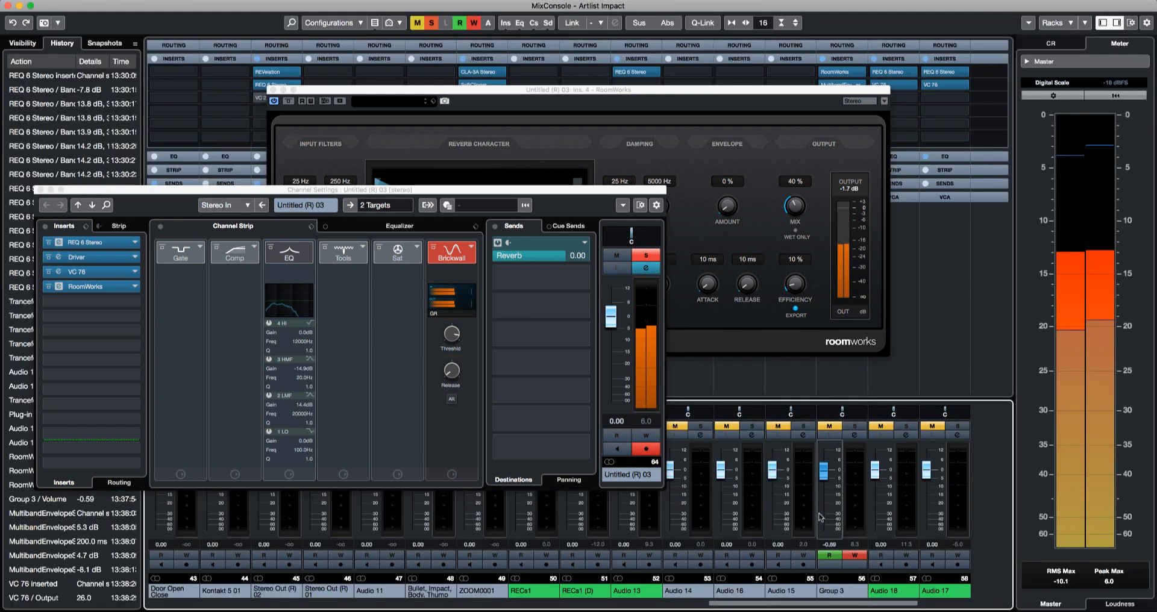
{"action": "key", "text": "space"}
{"action": "key", "text": "space"}
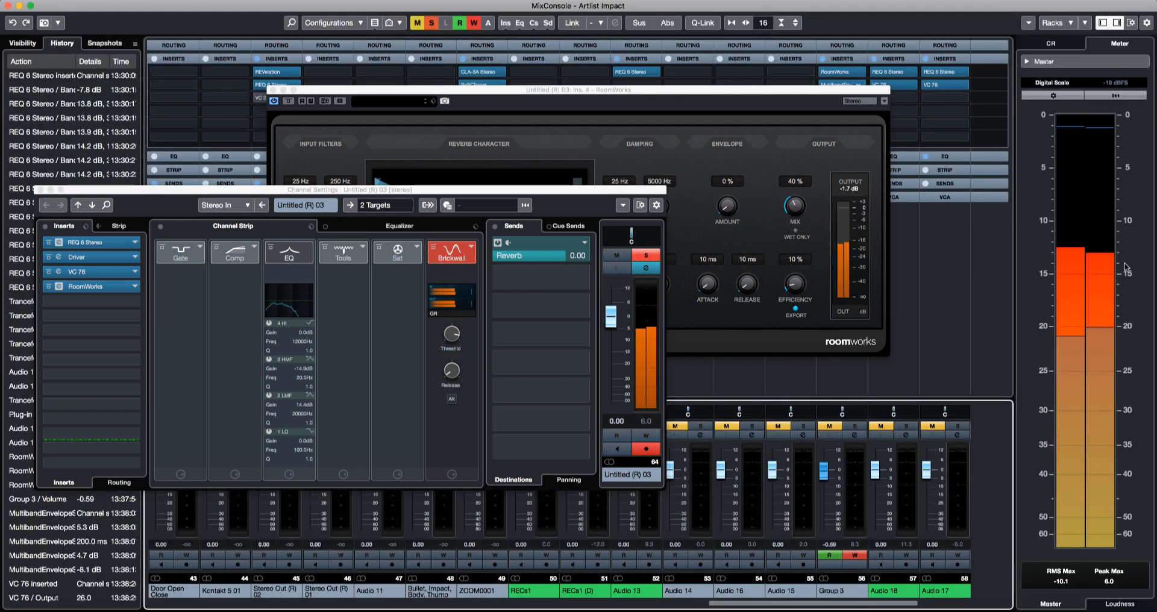
{"action": "key", "text": "F3"}
- Audition the clip and set its volume to -10 dB
{"action": "key", "text": "space"}
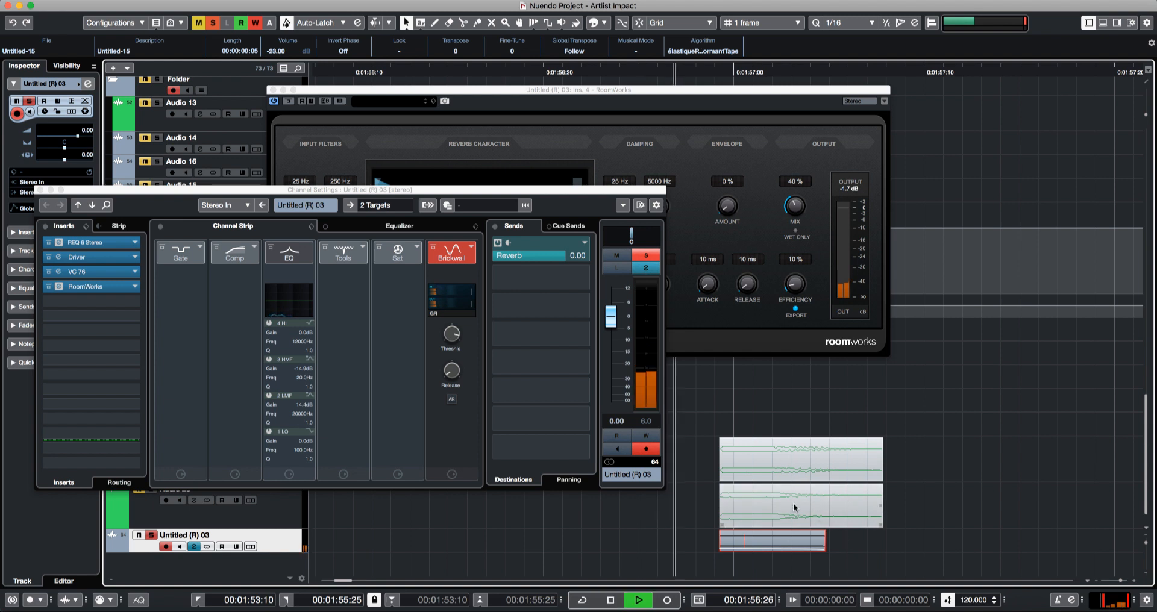
{"action": "key", "text": "space"}
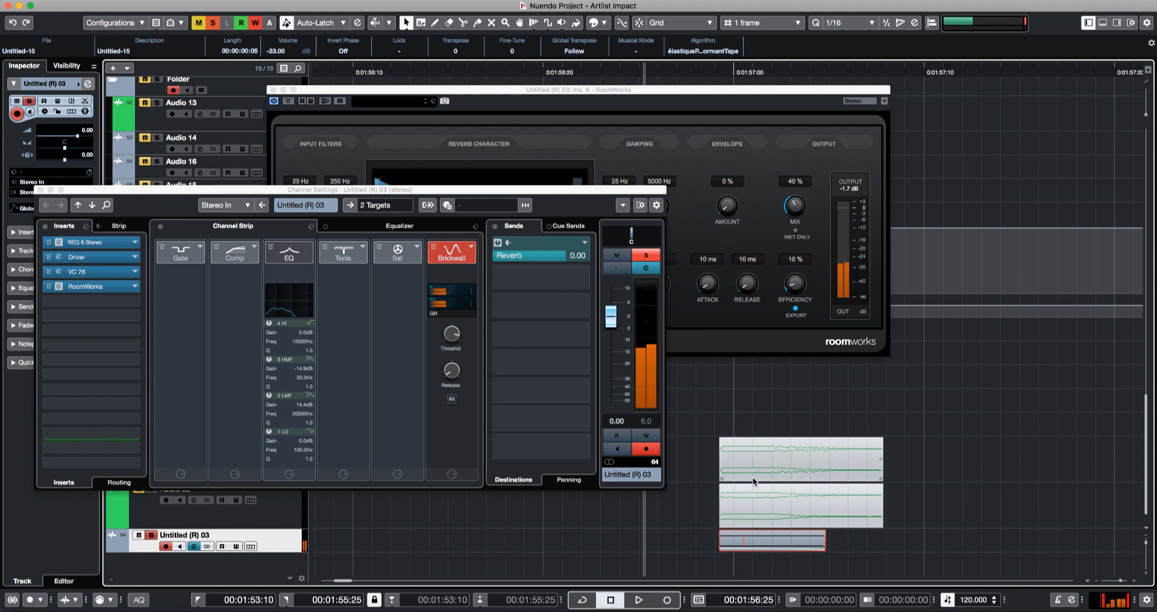
{"action": "key", "text": "space"}
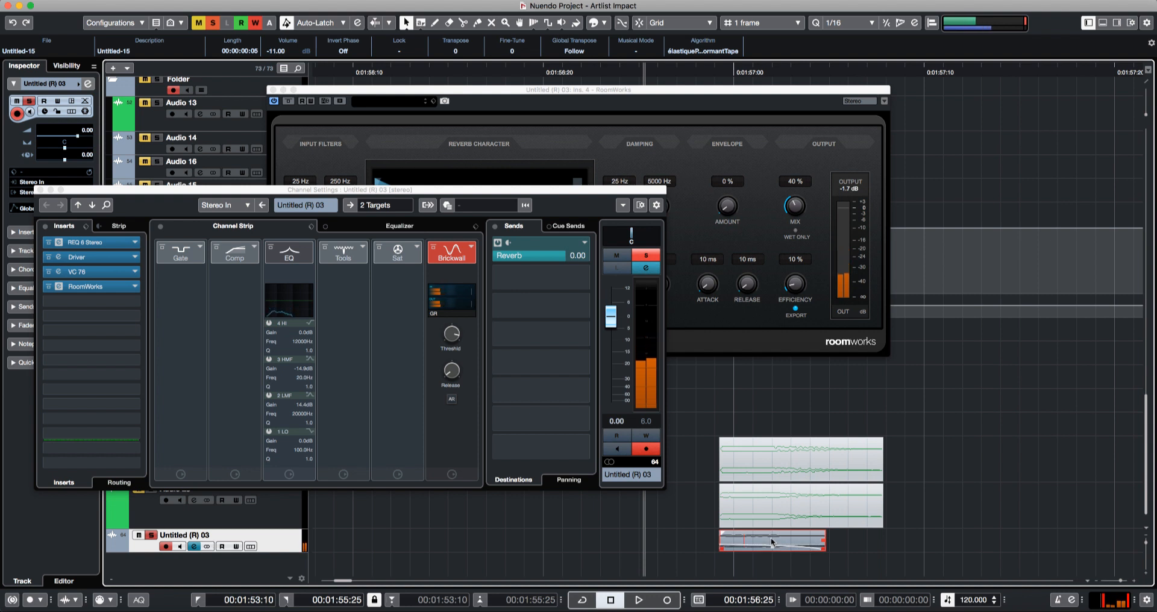
- Reduce the Reverb send level to -16.7 dB, audition the clip, and raise the send to -6.64 dB
{"action": "left_click", "coordinate": [549, 259]}
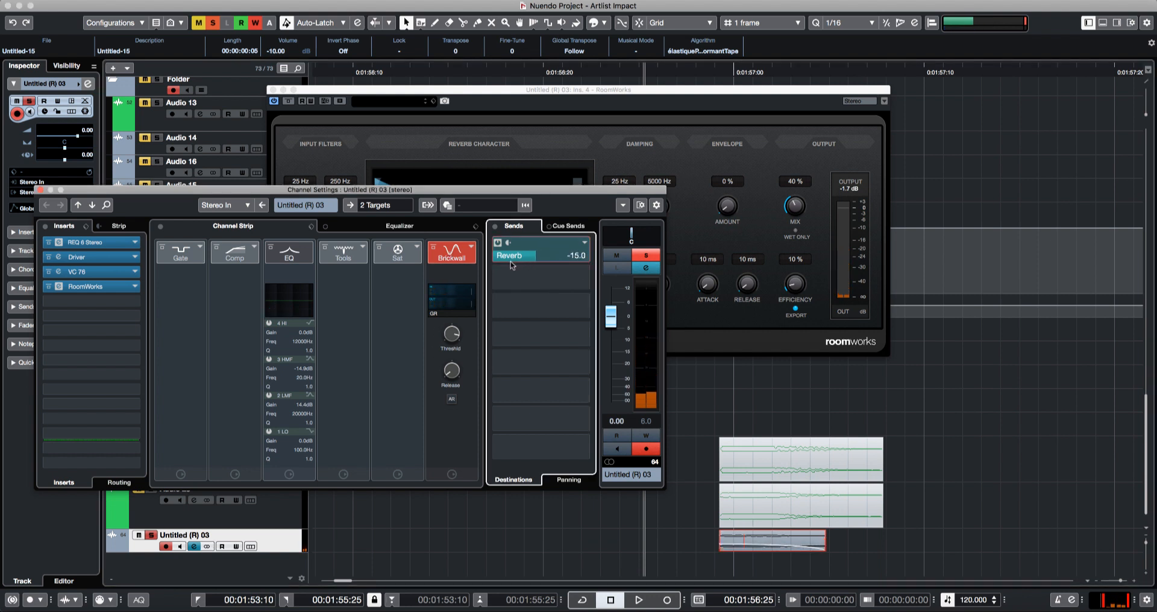
{"action": "left_click_drag", "start_coordinate": [511, 261], "coordinate": [508, 261]}
{"action": "key", "text": "space"}
{"action": "key", "text": "space"}
{"action": "key", "text": "space"}
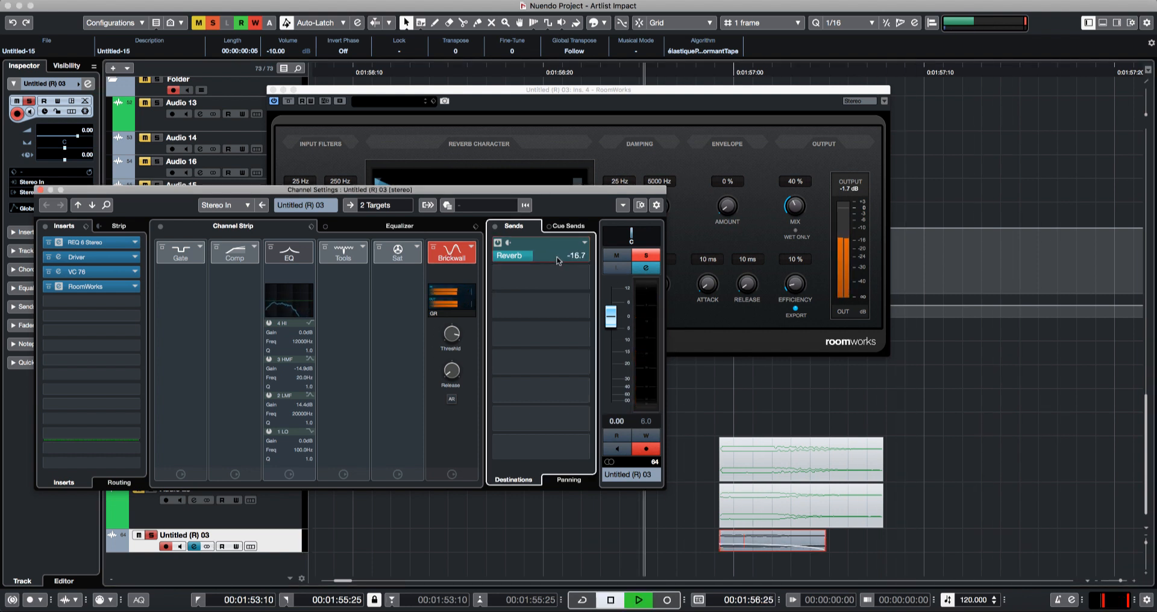
{"action": "scroll", "coordinate": [557, 259], "scroll_direction": "up", "scroll_amount": 10}
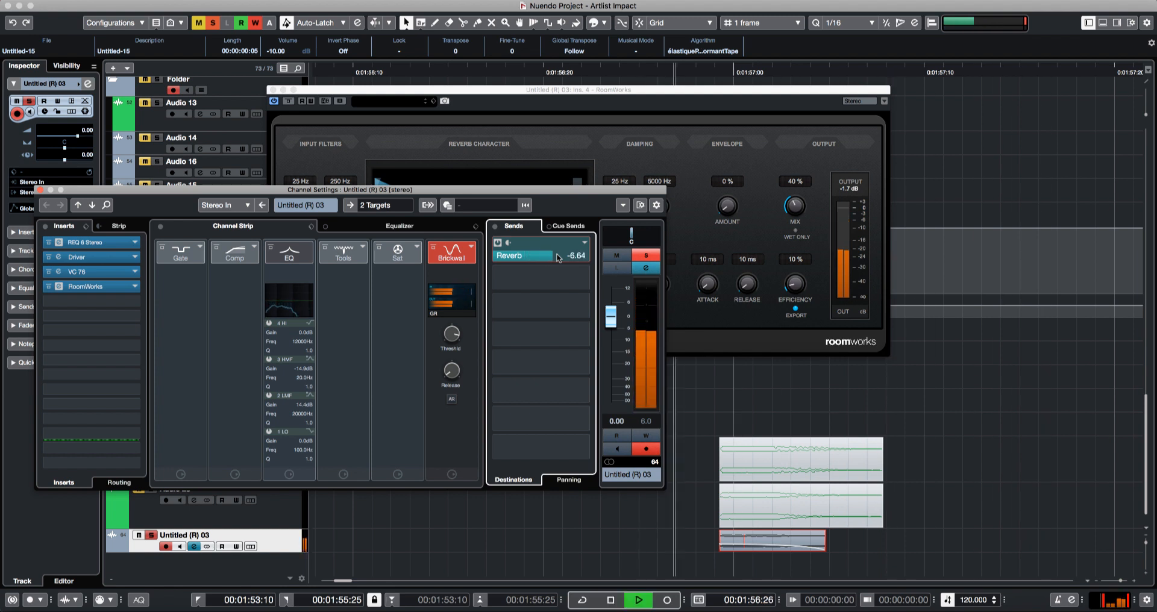
- Switch the Reverb send to pre-fader and adjust its level to -7.60 dB while auditioning the clip
{"action": "left_click", "coordinate": [509, 243]}
{"action": "key", "text": "space"}
{"action": "key", "text": "space"}
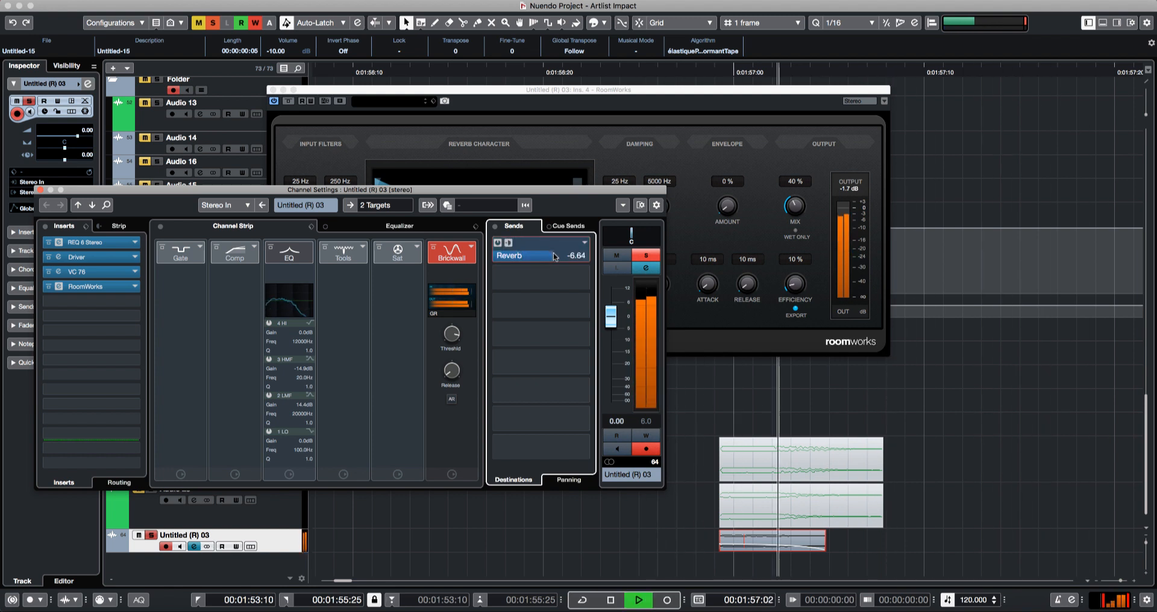
{"action": "scroll", "coordinate": [555, 256], "scroll_direction": "up", "scroll_amount": 5}
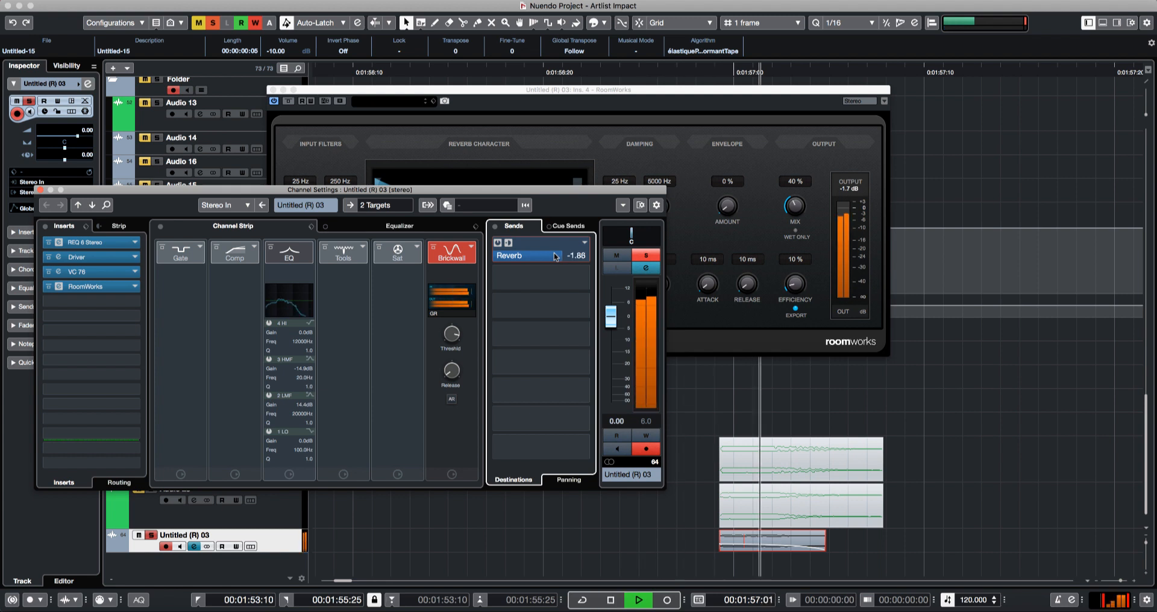
{"action": "scroll", "coordinate": [556, 257], "scroll_direction": "down", "scroll_amount": 3}
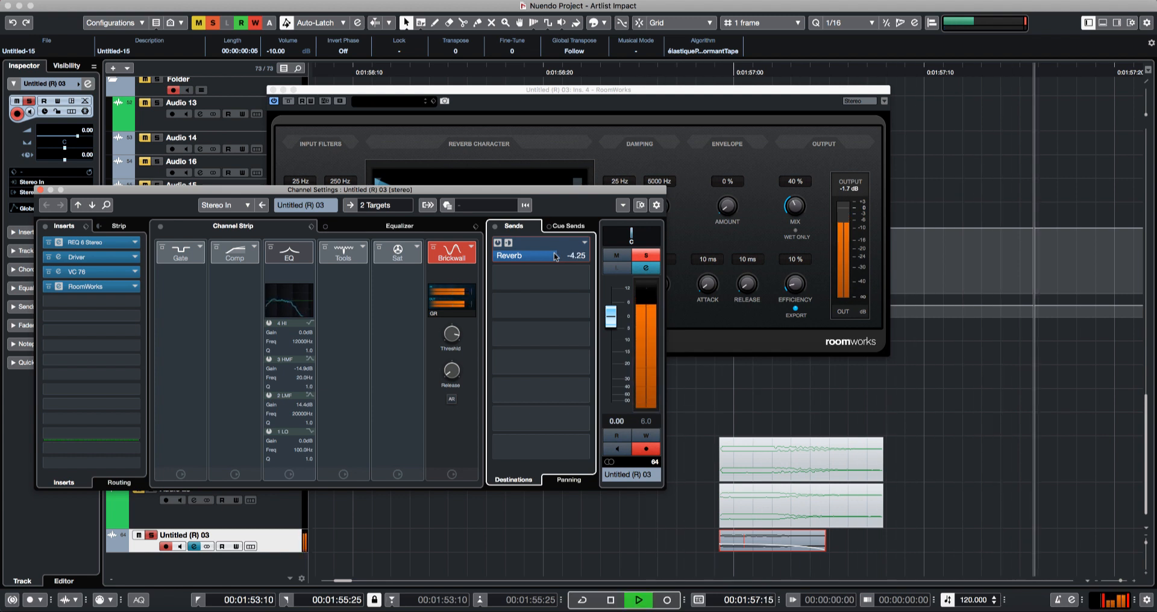
{"action": "scroll", "coordinate": [555, 256], "scroll_direction": "down", "scroll_amount": 2}
{"action": "key", "text": "space"}
{"action": "key", "text": "space"}
{"action": "key", "text": "space"}
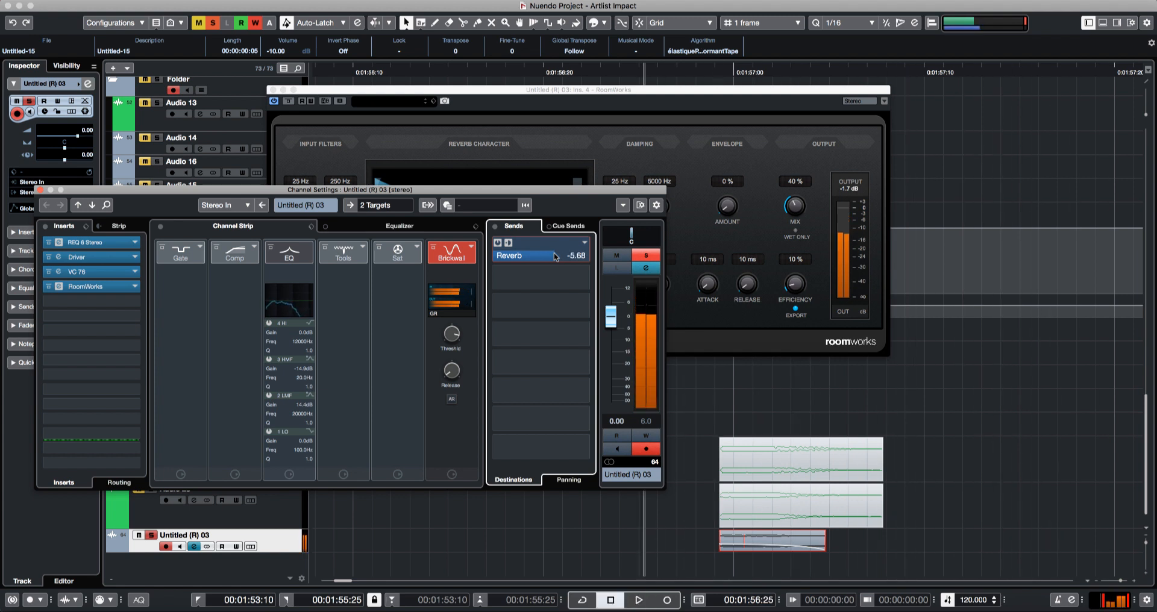
{"action": "scroll", "coordinate": [555, 256], "scroll_direction": "down", "scroll_amount": 2}
{"action": "key", "text": "space"}
{"action": "key", "text": "space"}
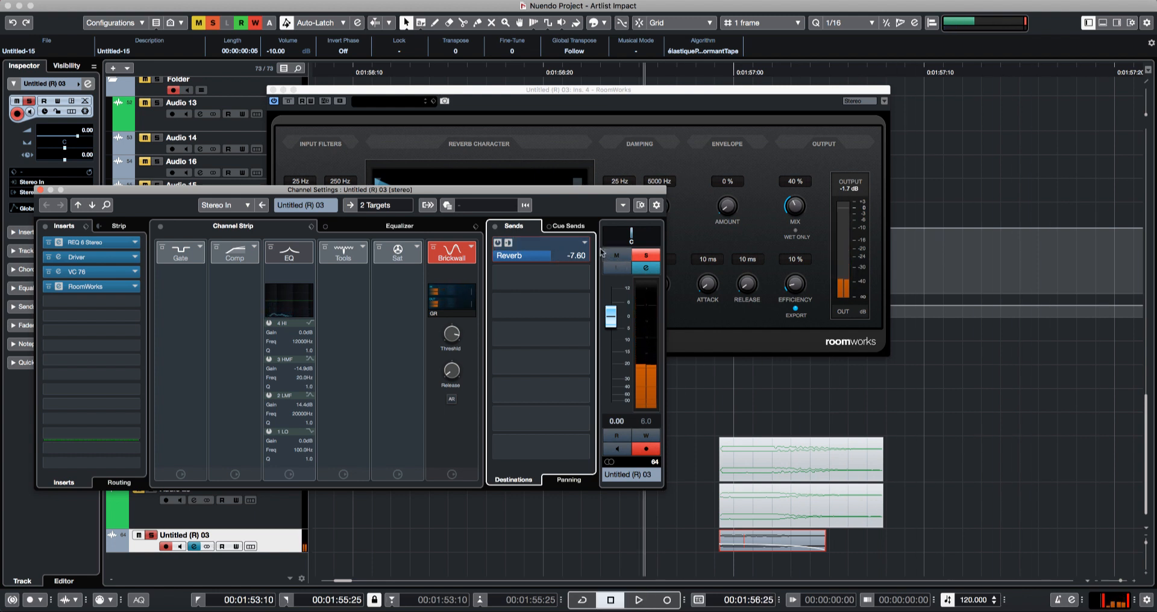
- Switch the Reverb send back to post-fader and remove it from the channel with No Bus
{"action": "left_click", "coordinate": [511, 243]}
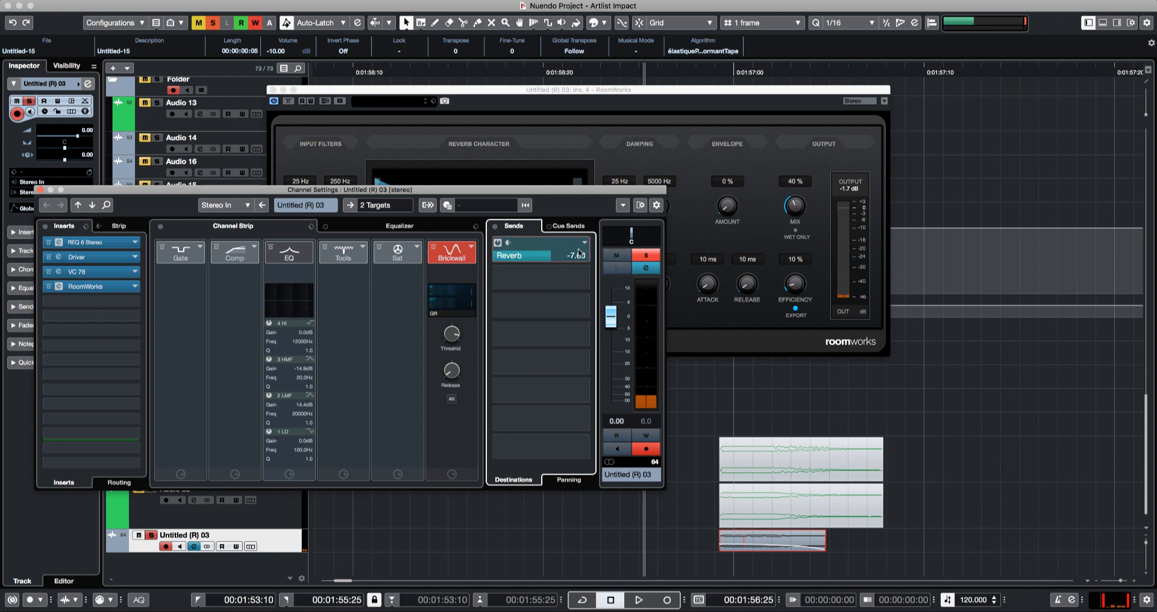
{"action": "left_click", "coordinate": [584, 242]}
{"action": "left_click", "coordinate": [542, 280]}
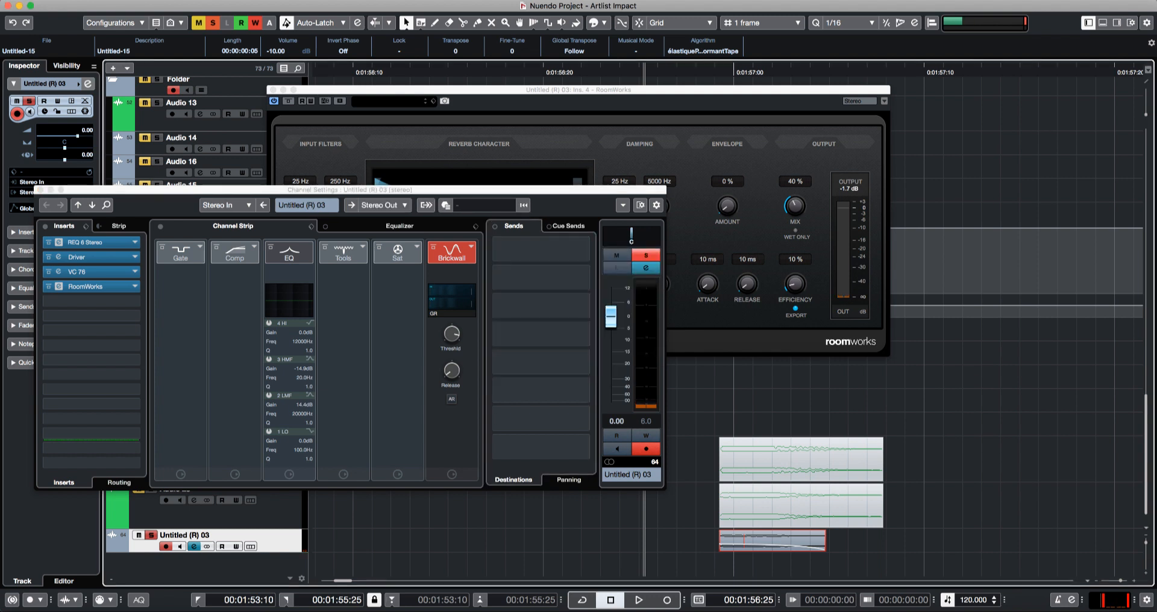
- Add one stereo effect track with ValhallaRoom routed to Stereo Out, and close the plug-in's window
{"action": "right_click", "coordinate": [295, 545]}
{"action": "mouse_move", "coordinate": [370, 548]}
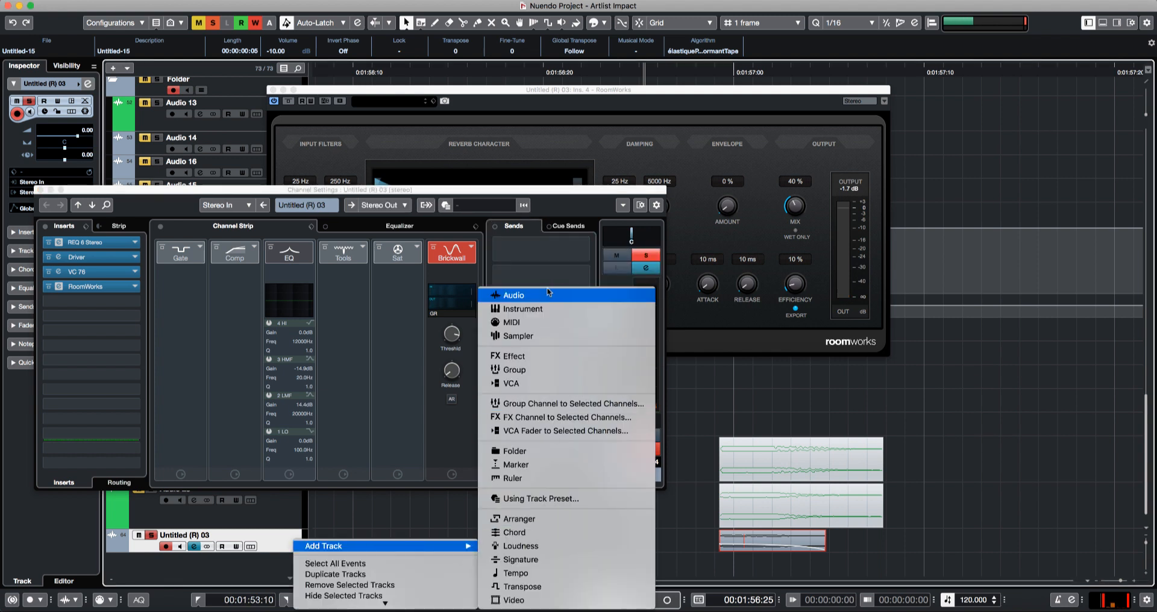
{"action": "left_click", "coordinate": [527, 360]}
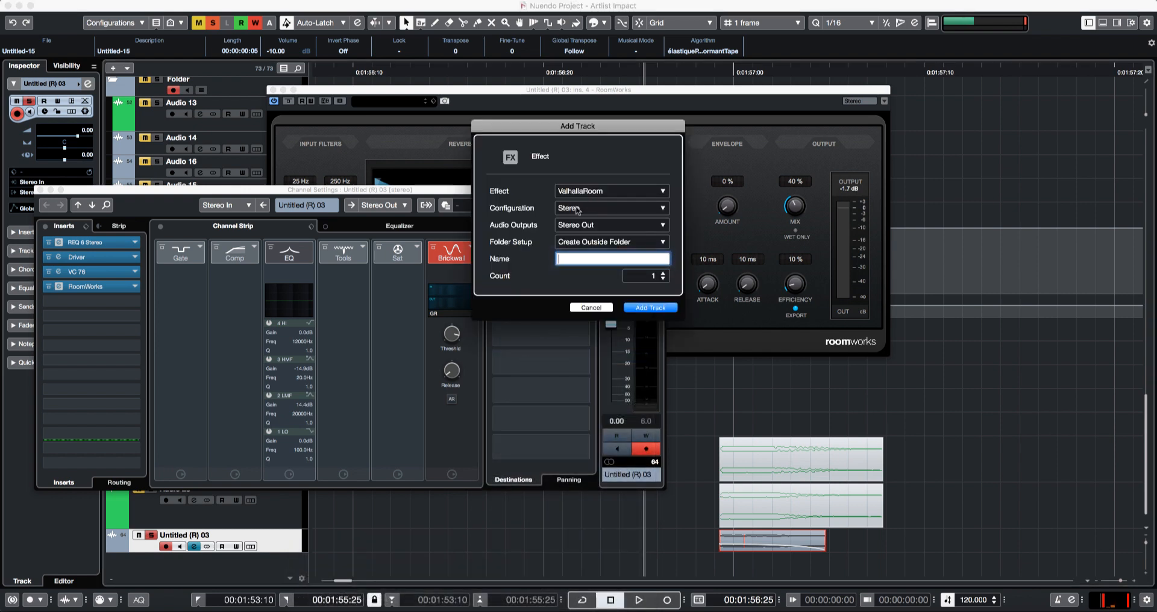
{"action": "left_click", "coordinate": [650, 308]}
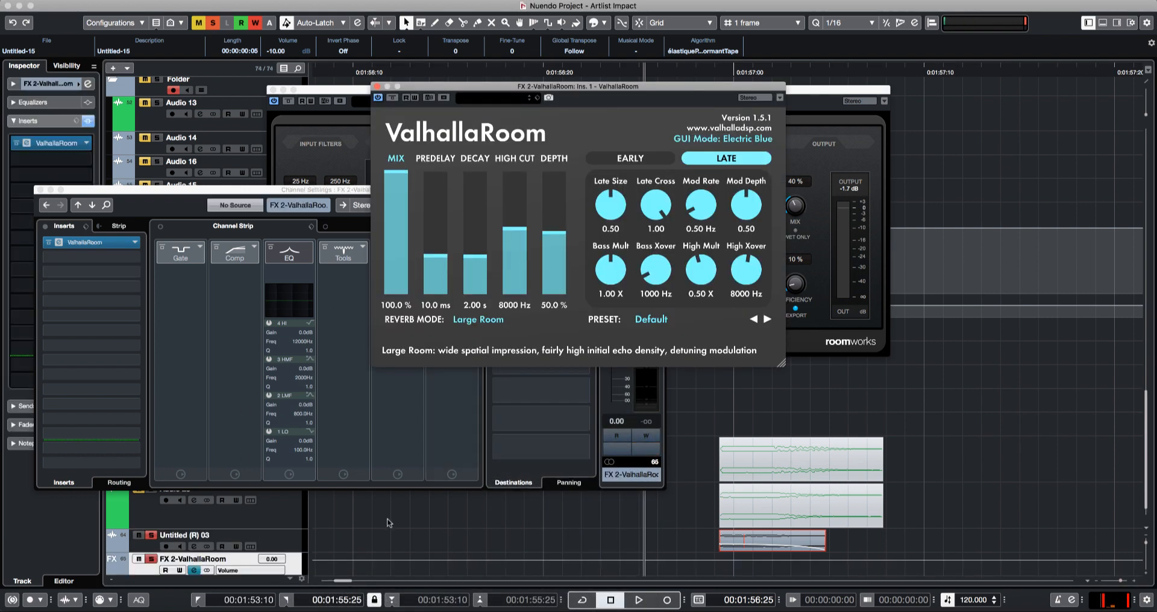
{"action": "scroll", "coordinate": [506, 520], "scroll_direction": "down", "scroll_amount": 5}
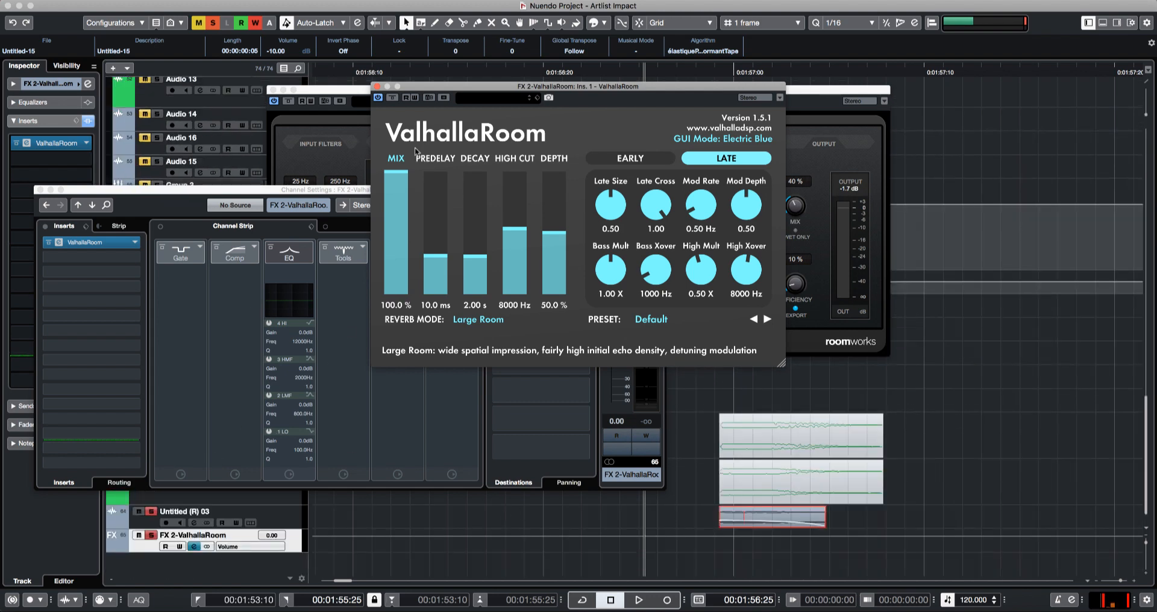
{"action": "left_click", "coordinate": [376, 87]}
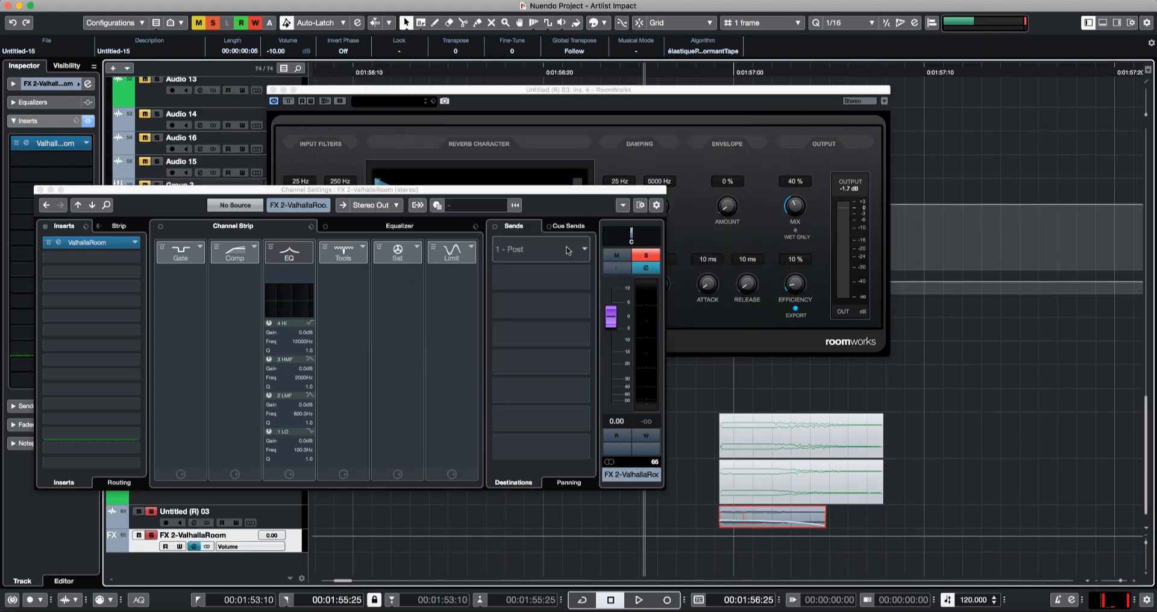
- Route the first send of the Untitled (R) 03 track to FX 2-ValhallaRoom
{"action": "left_click", "coordinate": [571, 251]}
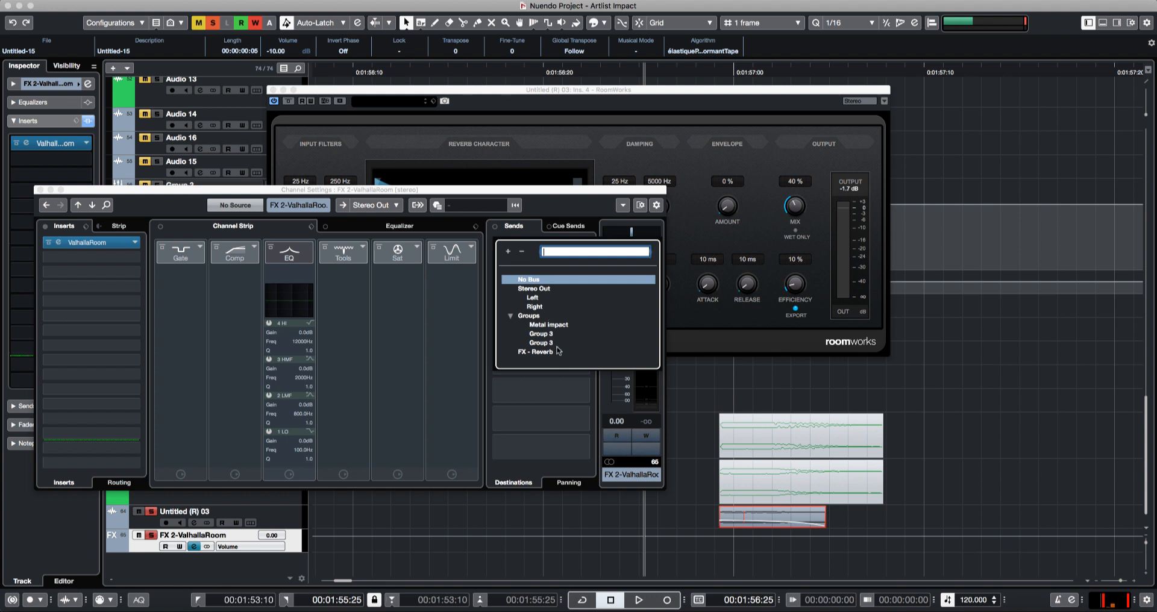
{"action": "left_click", "coordinate": [275, 522]}
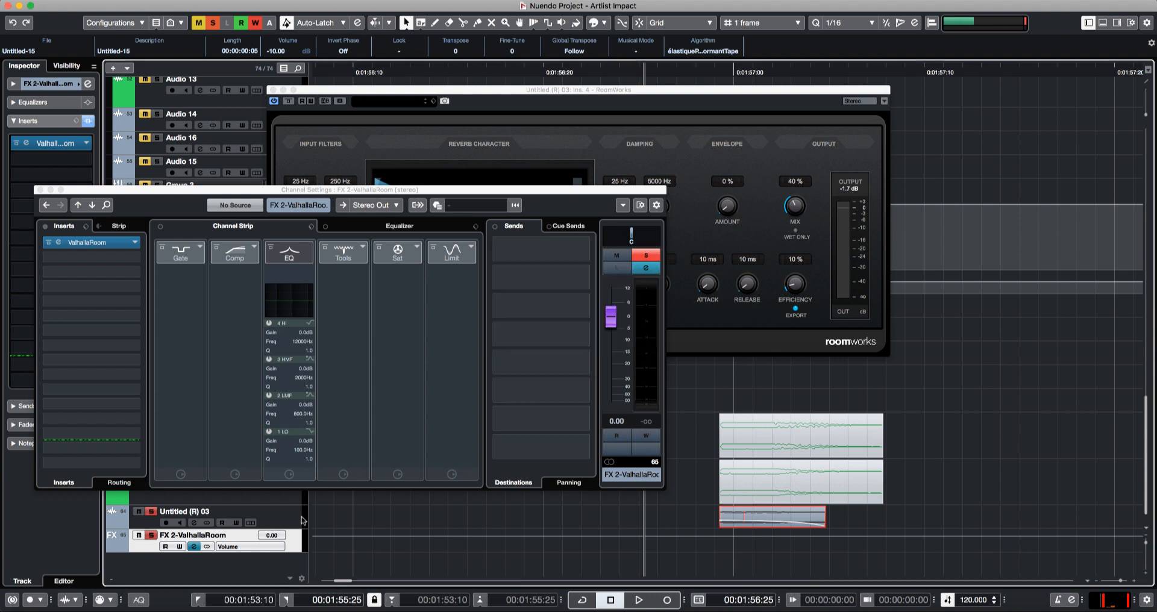
{"action": "left_click", "coordinate": [300, 516]}
{"action": "left_click", "coordinate": [561, 256]}
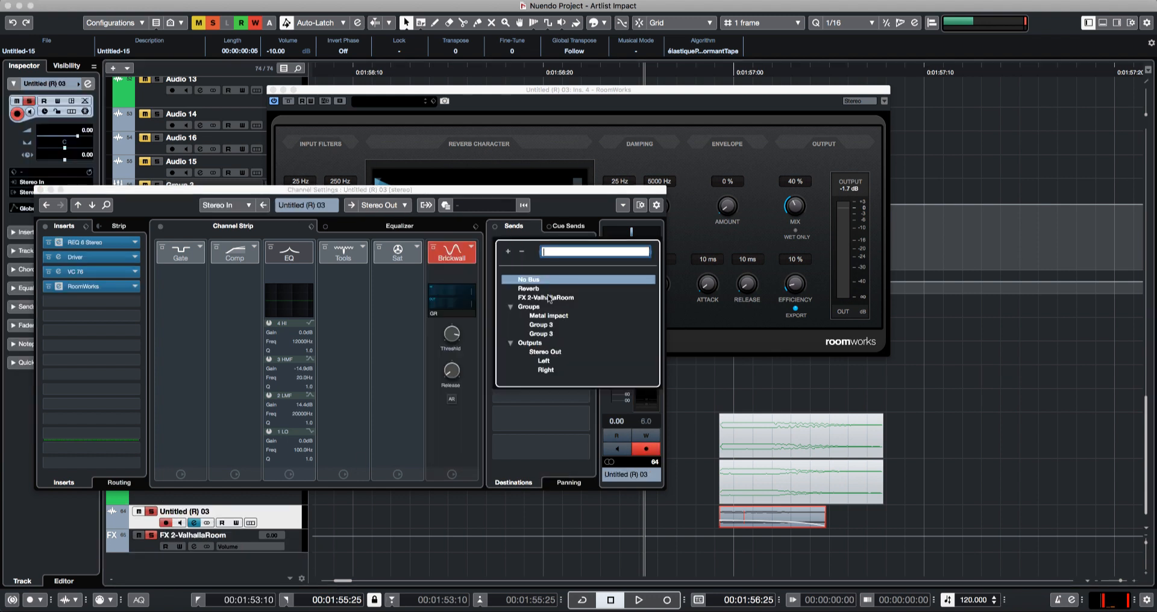
{"action": "left_click", "coordinate": [549, 298]}
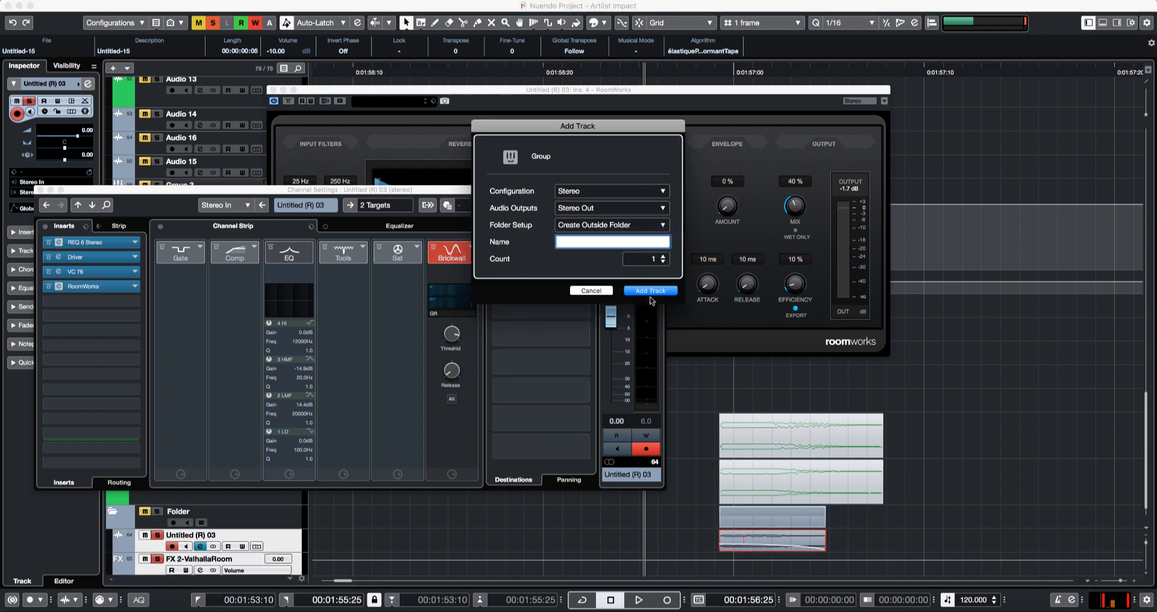
- Add one stereo group track routed to Stereo Out, created outside the folder, and turn off its solo
{"action": "key", "text": "Return"}
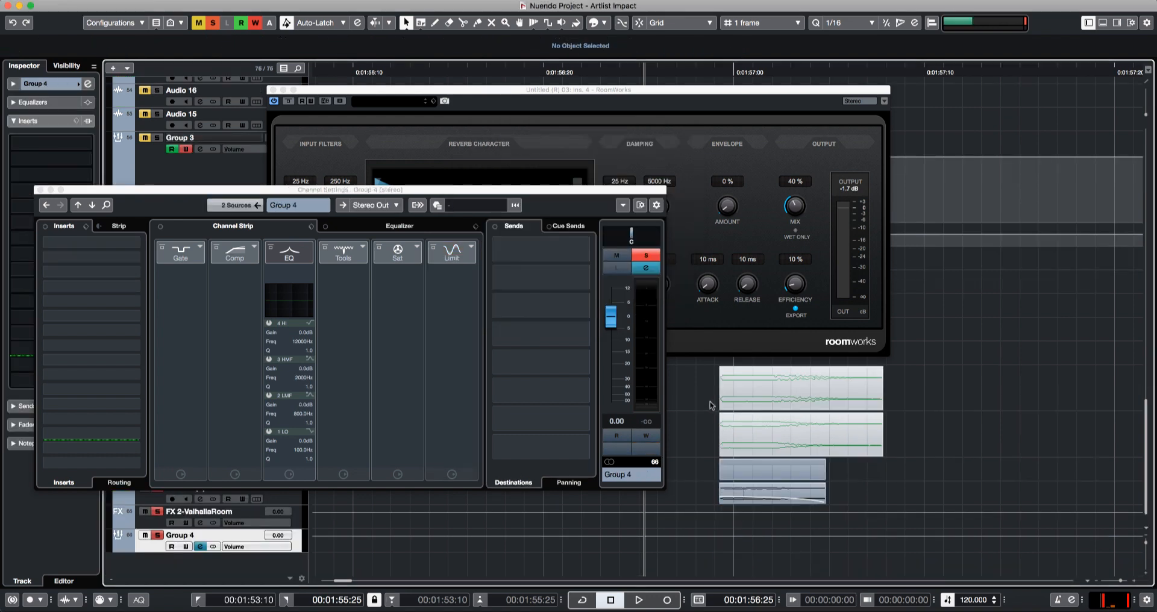
{"action": "key", "text": "space"}
{"action": "key", "text": "s"}
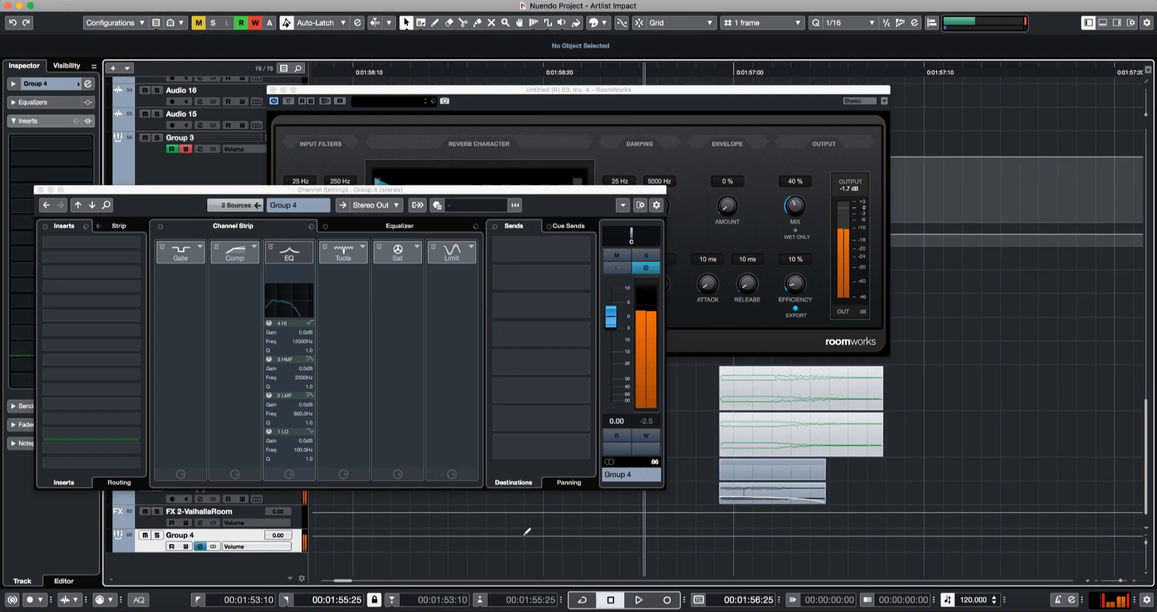
- Show the equalizer of Group 4 and insert L3 UltraMaximizer Stereo as its first effect
{"action": "left_click", "coordinate": [409, 225]}
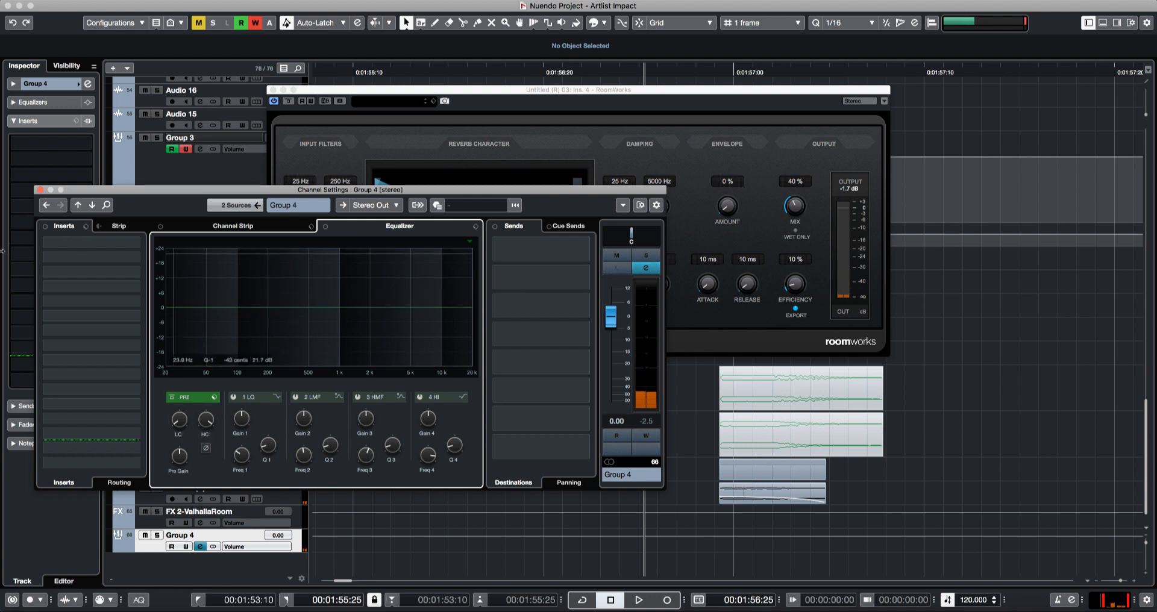
{"action": "left_click", "coordinate": [125, 243]}
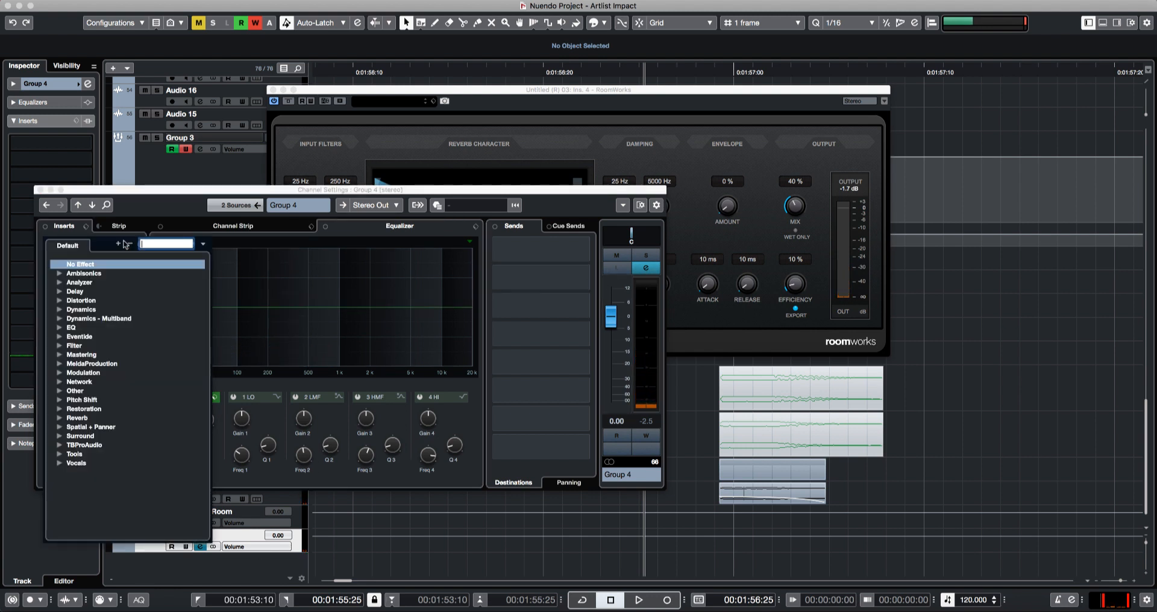
{"action": "type", "text": "l3"}
{"action": "key", "text": "Down"}
{"action": "key", "text": "Down"}
{"action": "key", "text": "Down"}
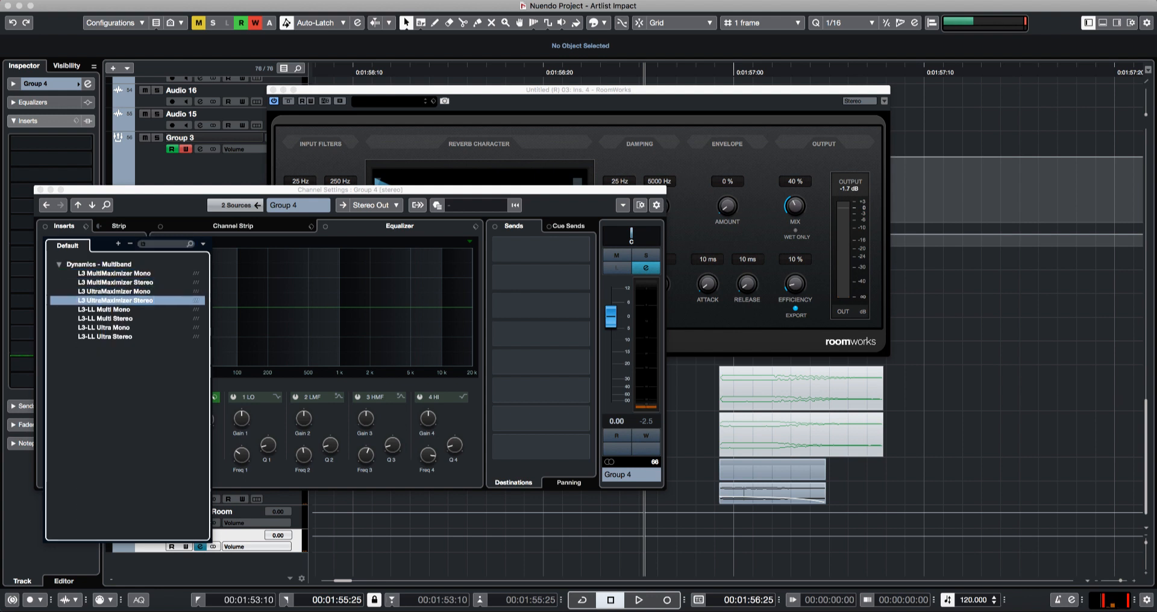
{"action": "key", "text": "Return"}
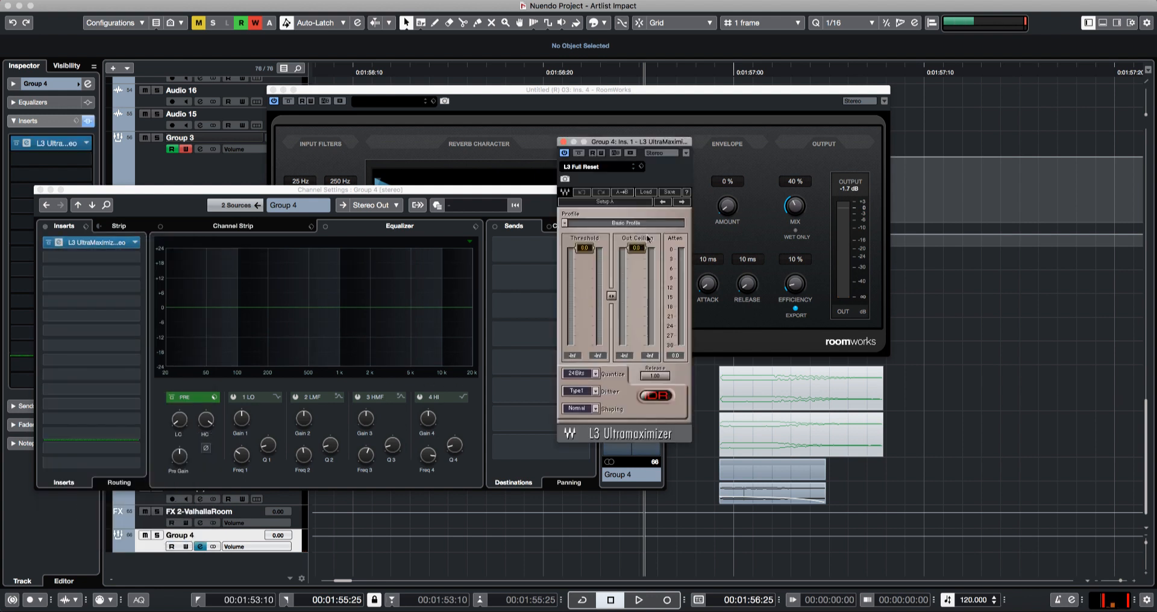
- Set the L3 UltraMaximizer's out ceiling to -0.4 dB and lower its threshold while auditioning the sound
{"action": "left_click_drag", "start_coordinate": [636, 248], "coordinate": [590, 276]}
{"action": "key", "text": "space"}
{"action": "key", "text": "space"}
{"action": "key", "text": "space"}
{"action": "key", "text": "space"}
{"action": "key", "text": "space"}
{"action": "key", "text": "space"}
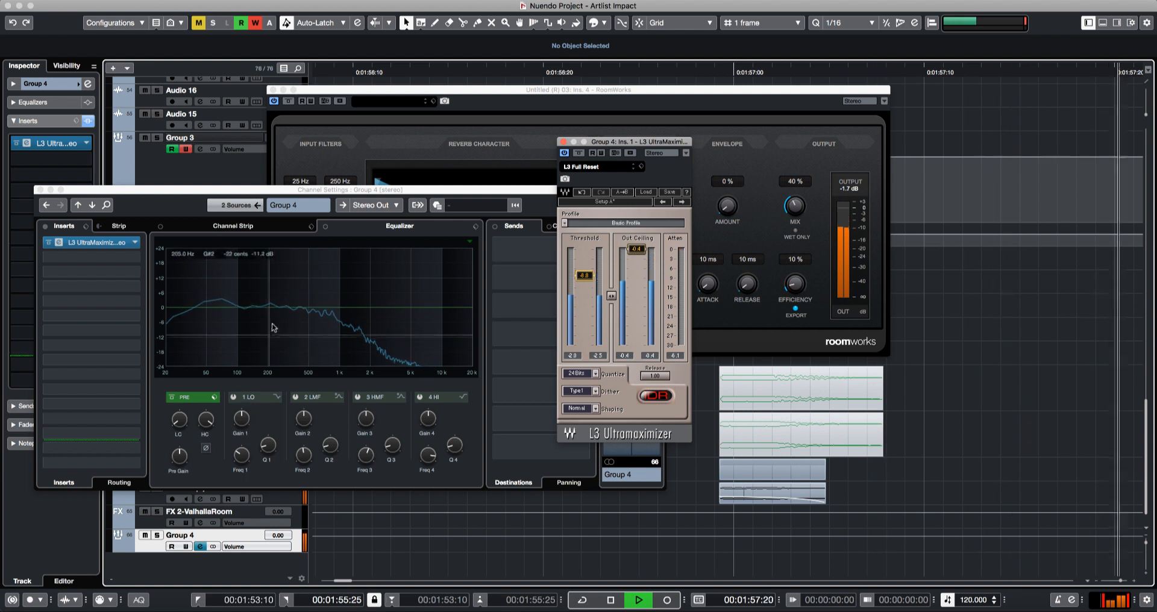
- Cut Group 4's EQ band 2 by about 9.1 dB near 434 Hz and move the L3 UltraMaximizer to insert slot 15
{"action": "left_click_drag", "start_coordinate": [274, 327], "coordinate": [302, 330]}
{"action": "key", "text": "space"}
{"action": "key", "text": "space"}
{"action": "key", "text": "space"}
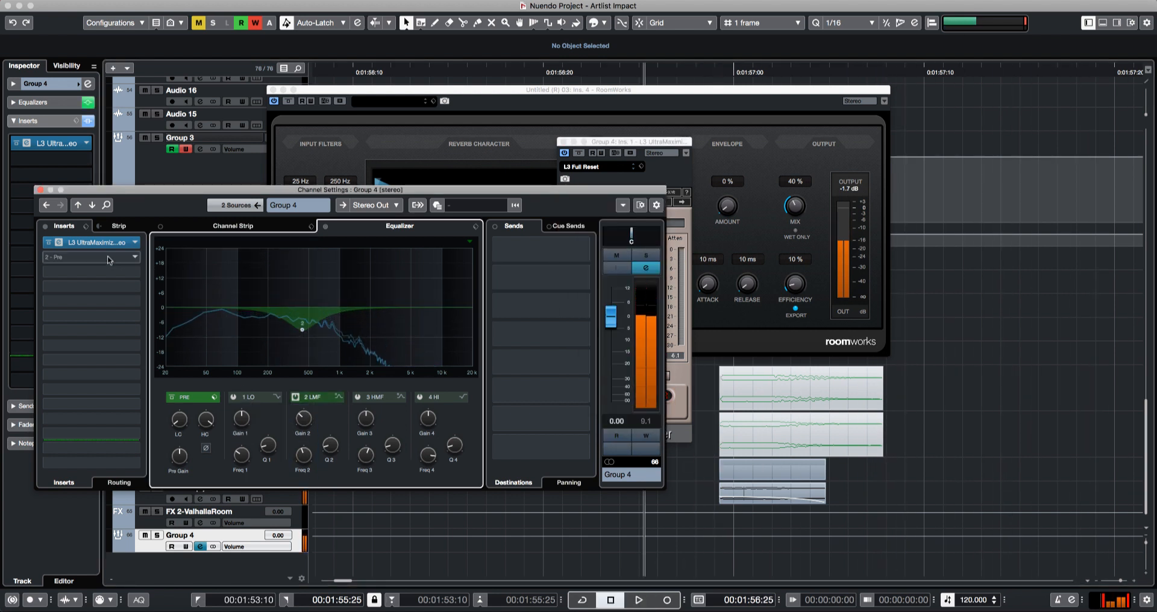
{"action": "left_click_drag", "start_coordinate": [99, 242], "coordinate": [97, 447]}
{"action": "key", "text": "space"}
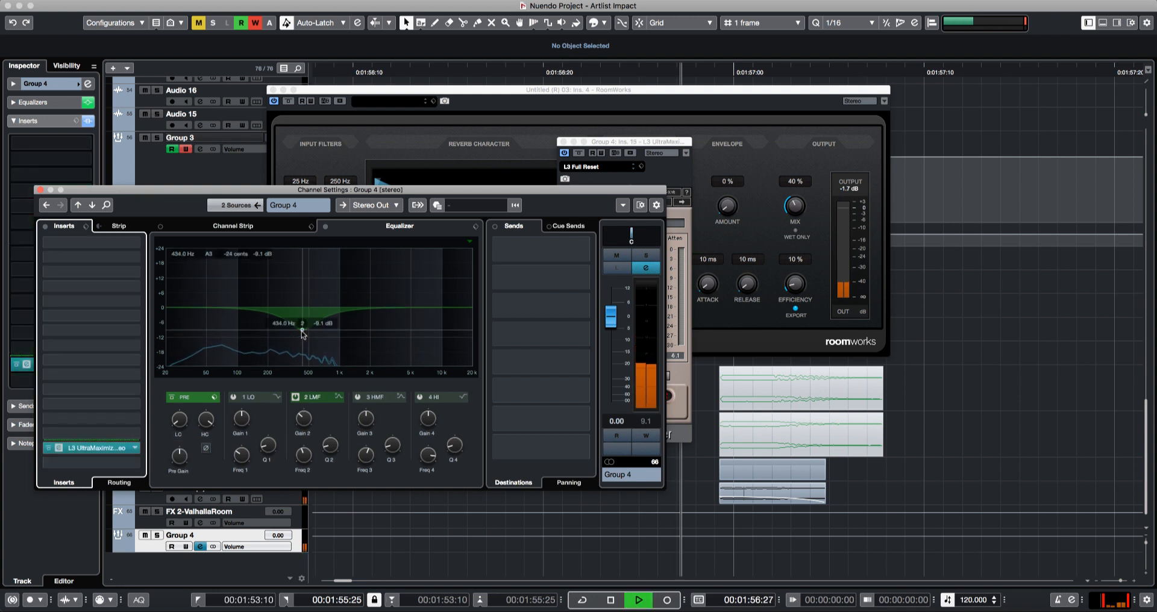
- Narrow the Q of EQ band 2 and sweep it as a boost to about 278 Hz at 11.7 dB while auditioning
{"action": "left_click_drag", "start_coordinate": [302, 332], "coordinate": [331, 338]}
{"action": "key", "text": "space"}
{"action": "key", "text": "space"}
{"action": "left_click_drag", "start_coordinate": [330, 445], "coordinate": [311, 286]}
{"action": "key", "text": "space"}
{"action": "key", "text": "space"}
{"action": "key", "text": "space"}
{"action": "key", "text": "space"}
{"action": "left_click_drag", "start_coordinate": [302, 281], "coordinate": [284, 278]}
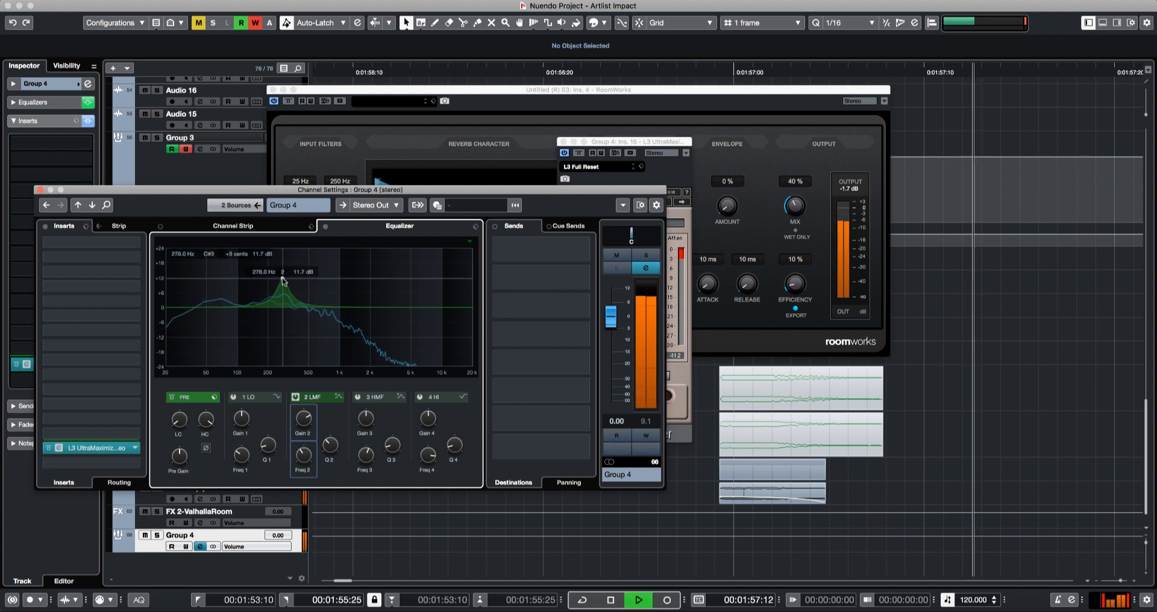
- Turn EQ band 2 into a cut of about 10.8 dB and raise its frequency to between 500 Hz and 1 kHz
{"action": "key", "text": "space"}
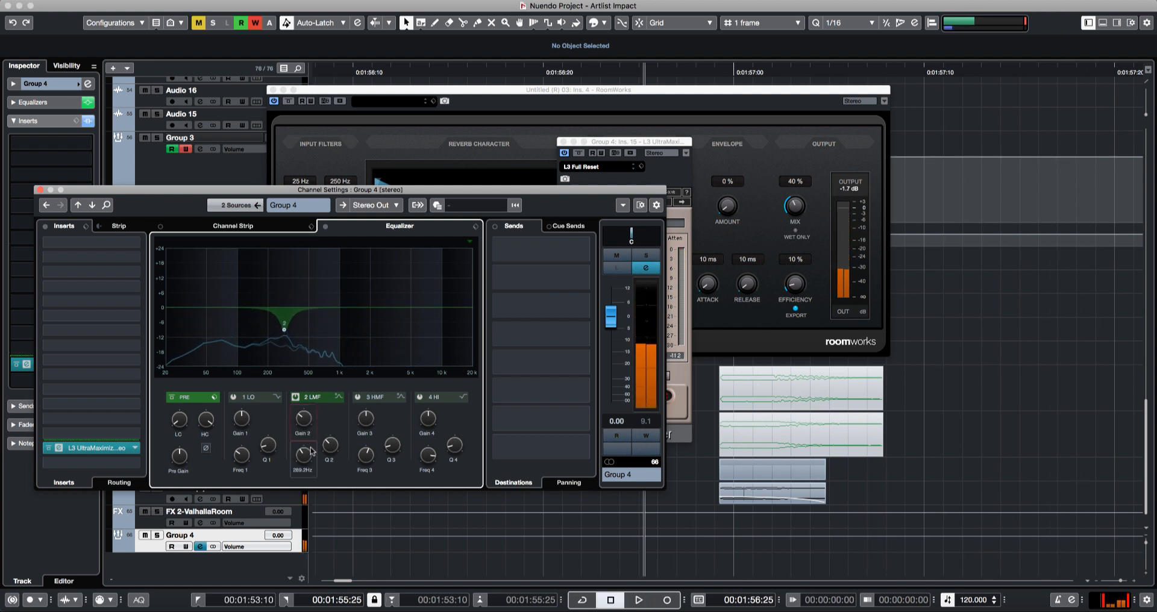
{"action": "key", "text": "space"}
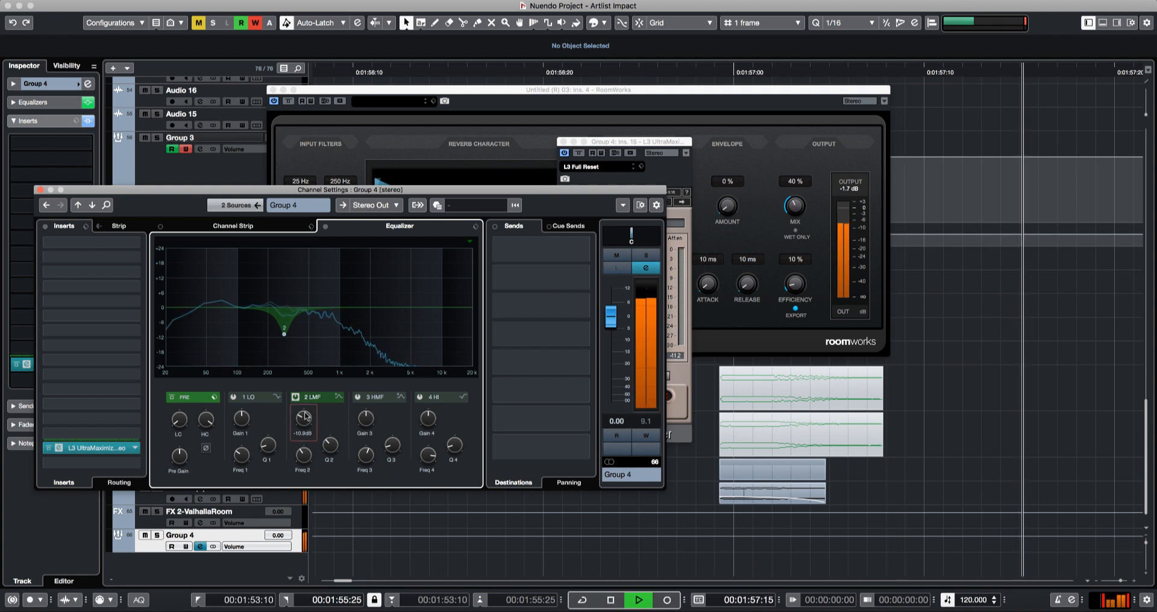
{"action": "left_click_drag", "start_coordinate": [300, 447], "coordinate": [300, 444]}
{"action": "key", "text": "space"}
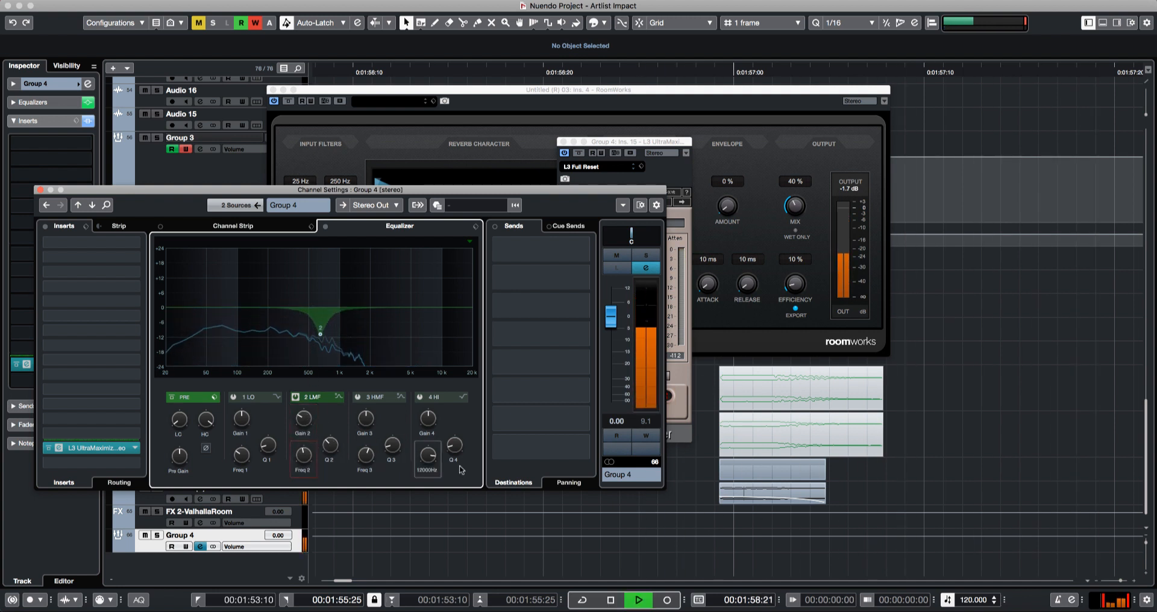
{"action": "key", "text": "space"}
- Select the Untitled (R) 03 clip and set its volume to -4.00 dB while auditioning it
{"action": "left_click", "coordinate": [800, 496]}
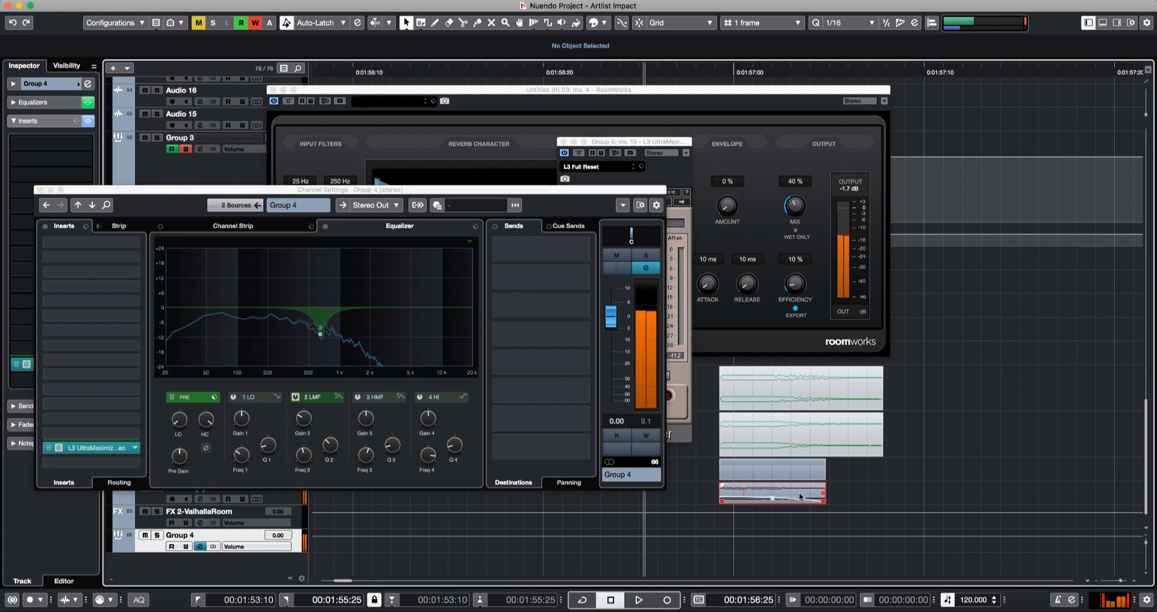
{"action": "key", "text": "space"}
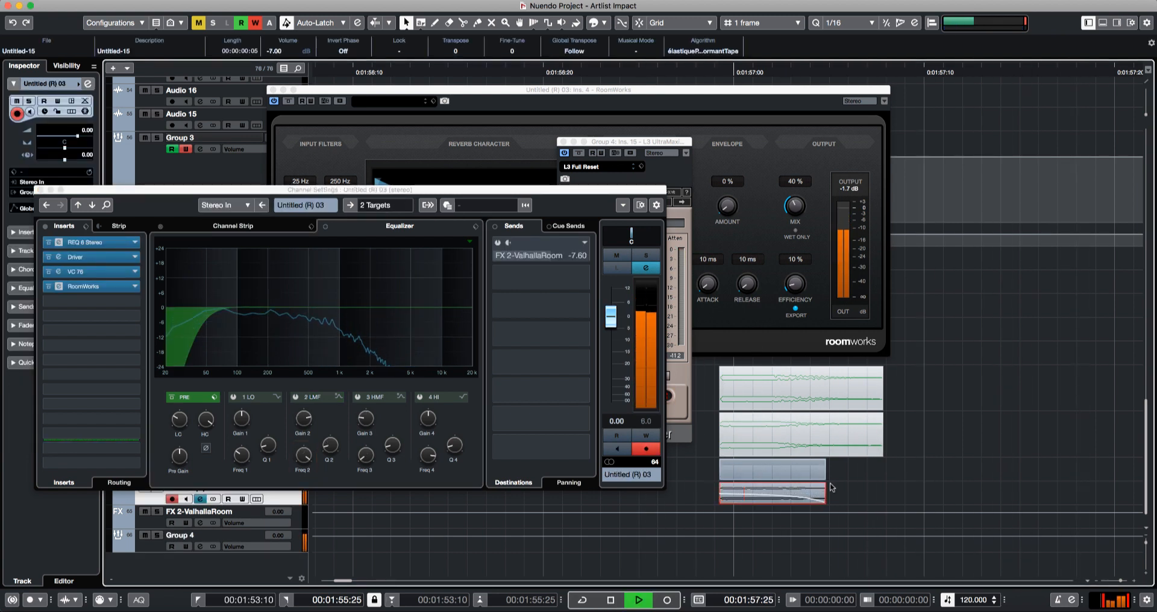
{"action": "key", "text": "space"}
{"action": "key", "text": "space"}
{"action": "key", "text": "space"}
{"action": "scroll", "coordinate": [812, 491], "scroll_direction": "up", "scroll_amount": 2}
{"action": "key", "text": "space"}
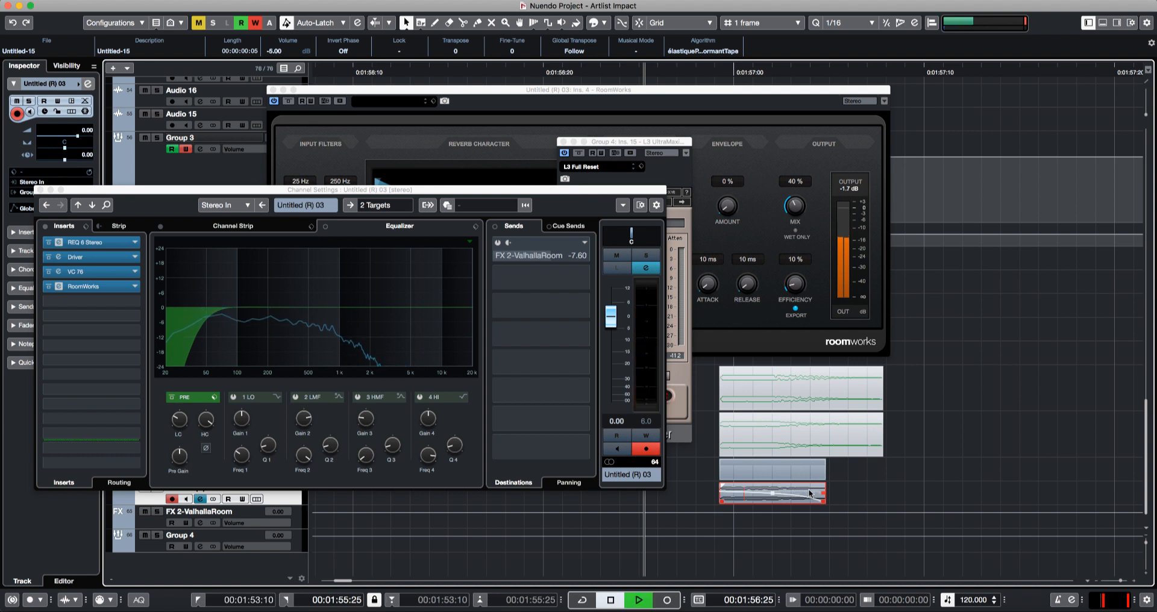
{"action": "key", "text": "space"}
{"action": "scroll", "coordinate": [810, 493], "scroll_direction": "up", "scroll_amount": 3}
{"action": "key", "text": "space"}
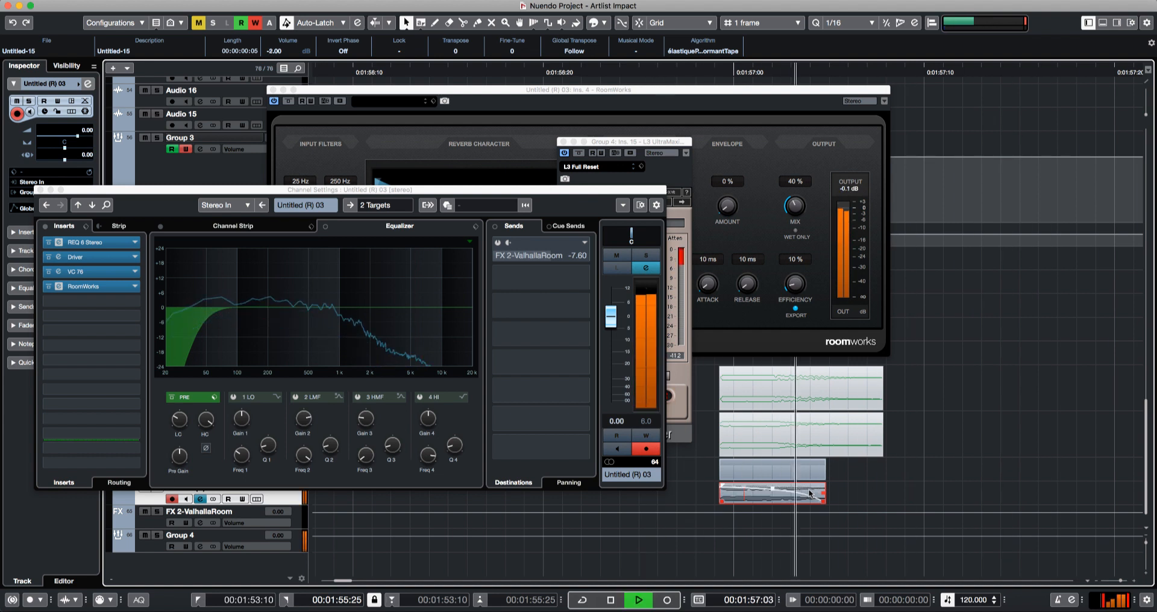
{"action": "scroll", "coordinate": [809, 493], "scroll_direction": "down", "scroll_amount": 2}
{"action": "key", "text": "space"}
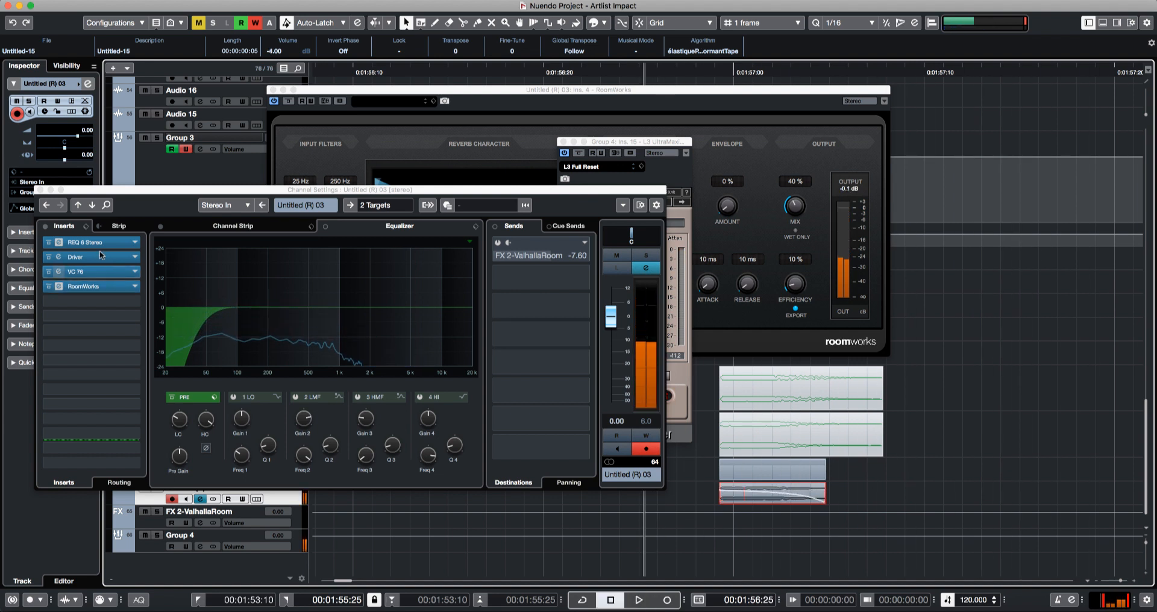
- Open RoomWorks on the Untitled (R) 03 track and raise its reverb time to 4.18 s while auditioning
{"action": "left_click", "coordinate": [65, 288]}
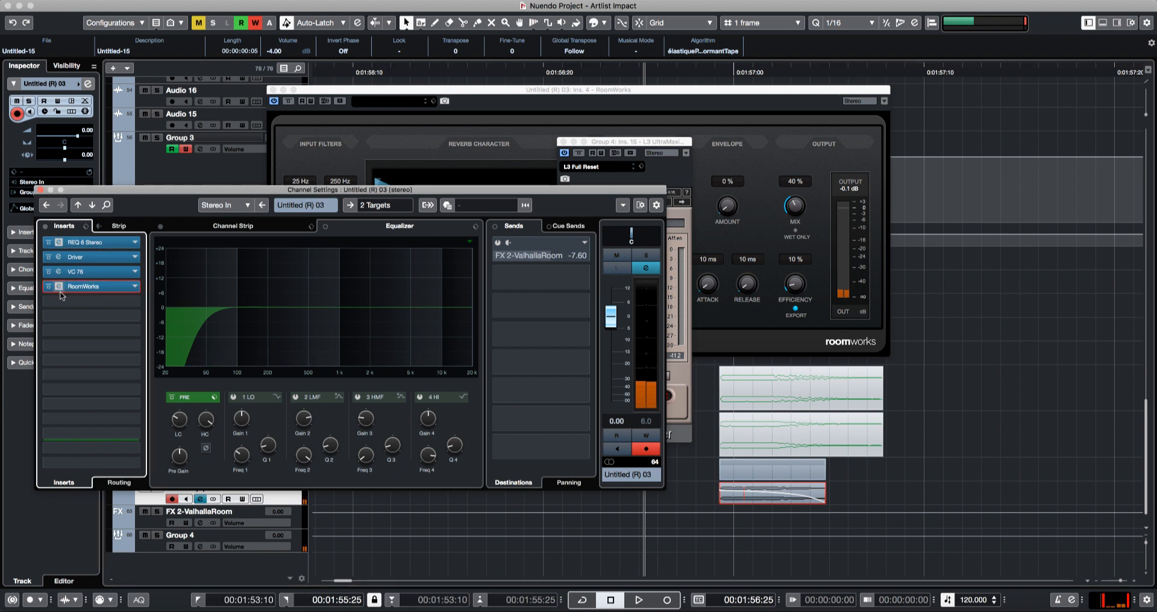
{"action": "left_click", "coordinate": [58, 288]}
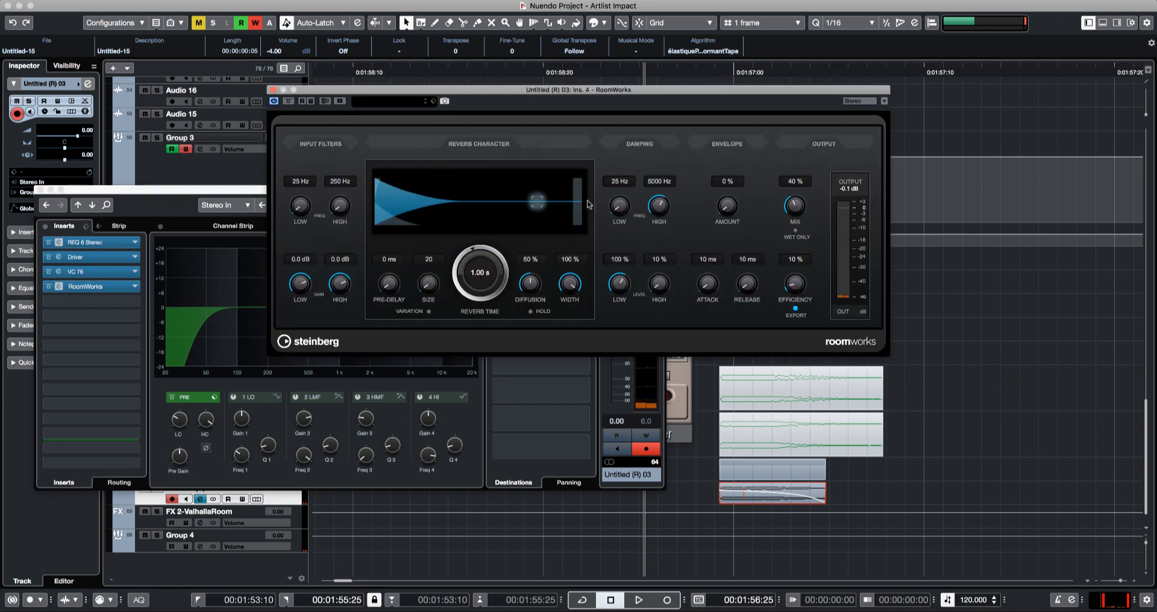
{"action": "key", "text": "space"}
{"action": "left_click_drag", "start_coordinate": [490, 249], "coordinate": [492, 248]}
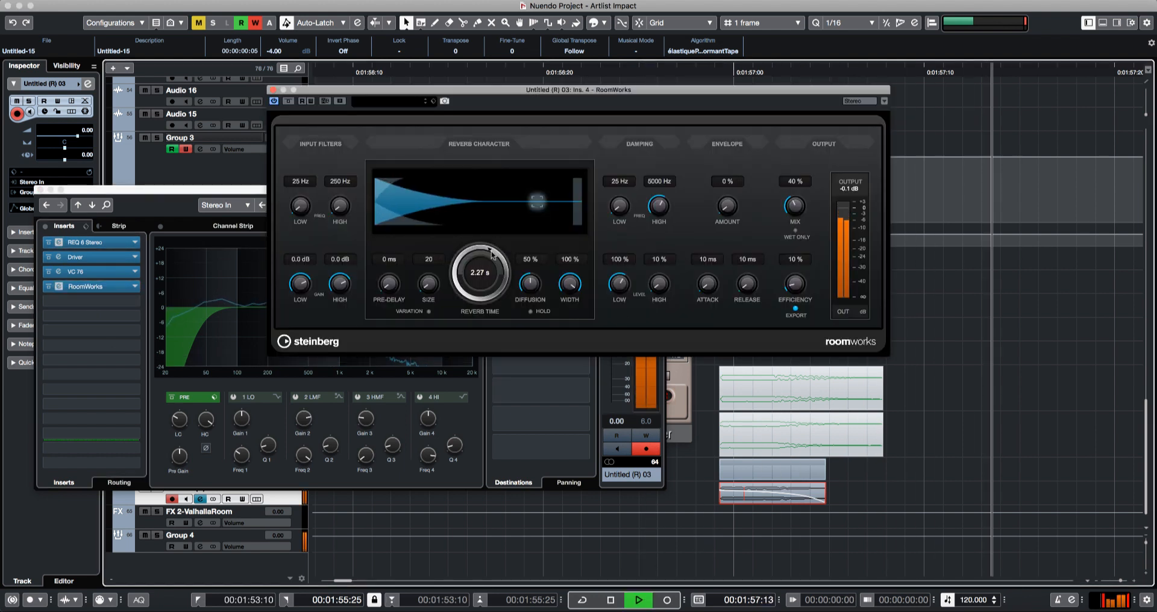
{"action": "key", "text": "space"}
{"action": "key", "text": "space"}
{"action": "scroll", "coordinate": [491, 249], "scroll_direction": "up", "scroll_amount": 3}
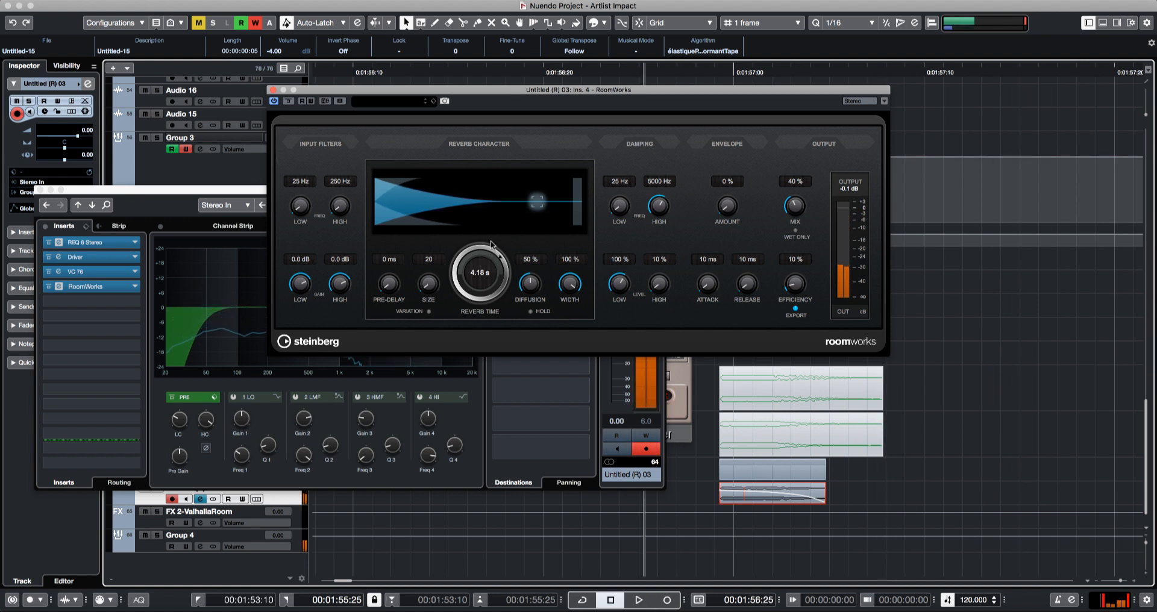
{"action": "key", "text": "space"}
- Add a low-cut filter to Group 4's equalizer and set its slope to 48 dB/Oct
{"action": "left_click", "coordinate": [159, 547]}
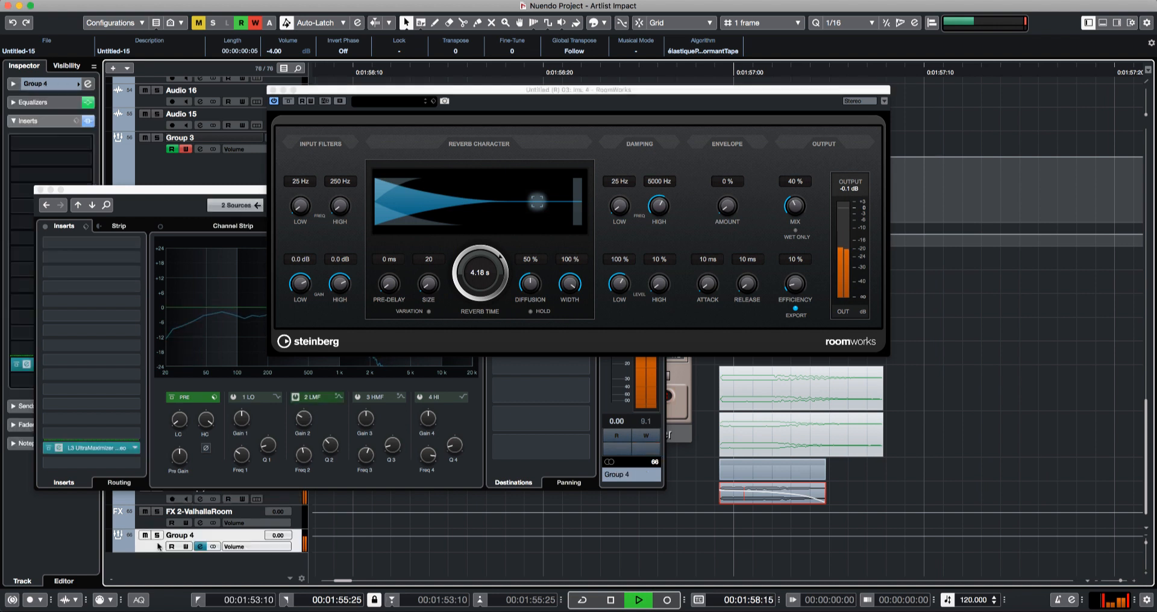
{"action": "left_click_drag", "start_coordinate": [182, 421], "coordinate": [182, 391]}
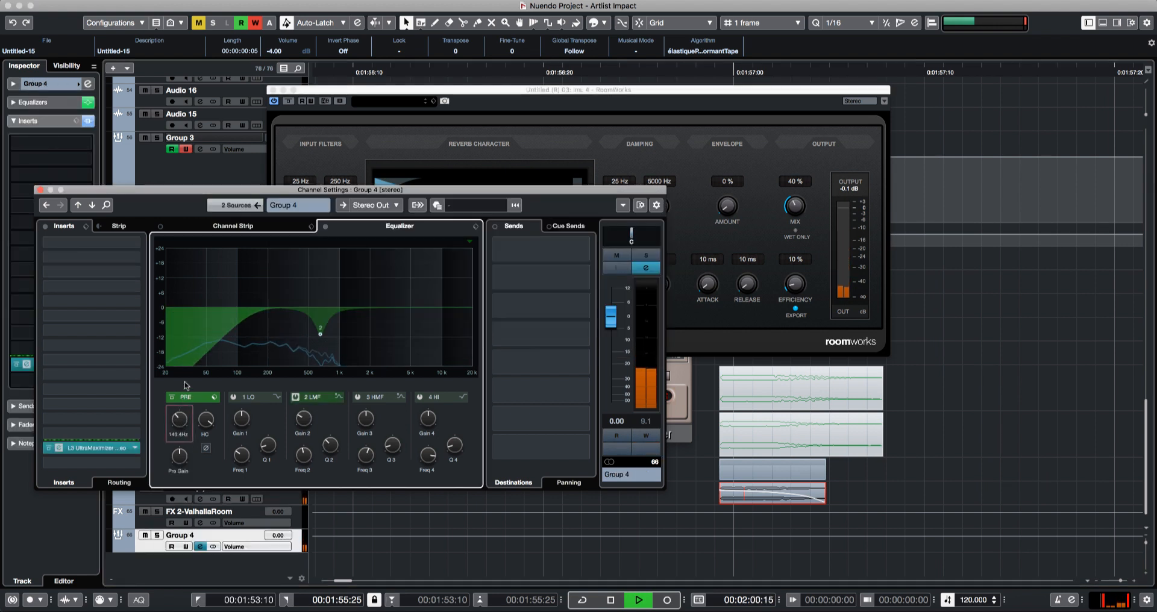
{"action": "right_click", "coordinate": [183, 419]}
{"action": "mouse_move", "coordinate": [329, 464]}
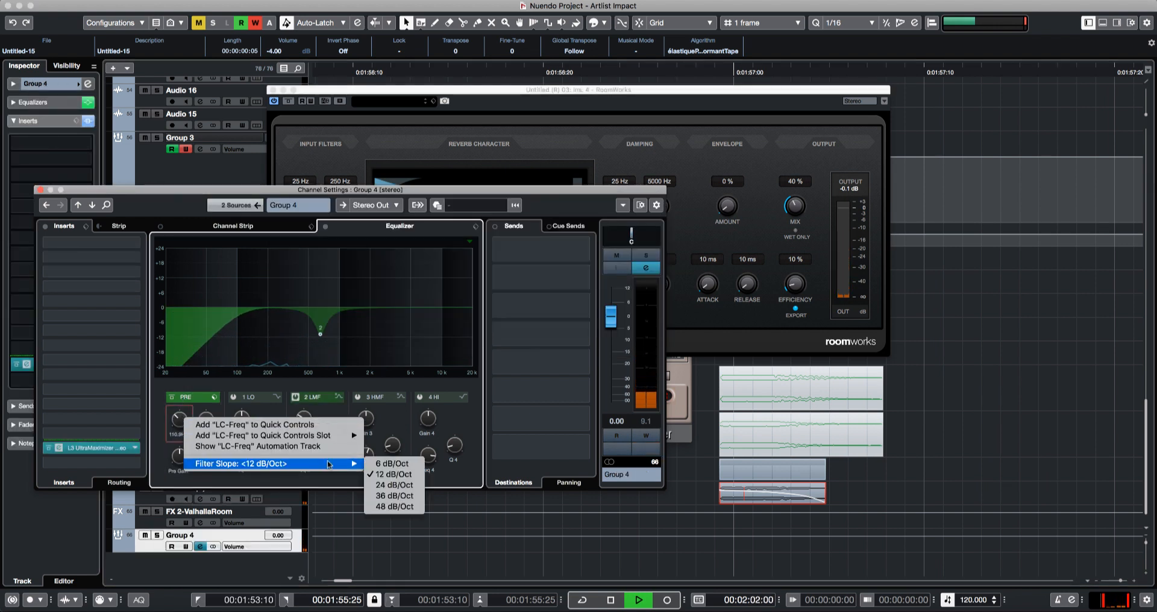
{"action": "left_click", "coordinate": [387, 507]}
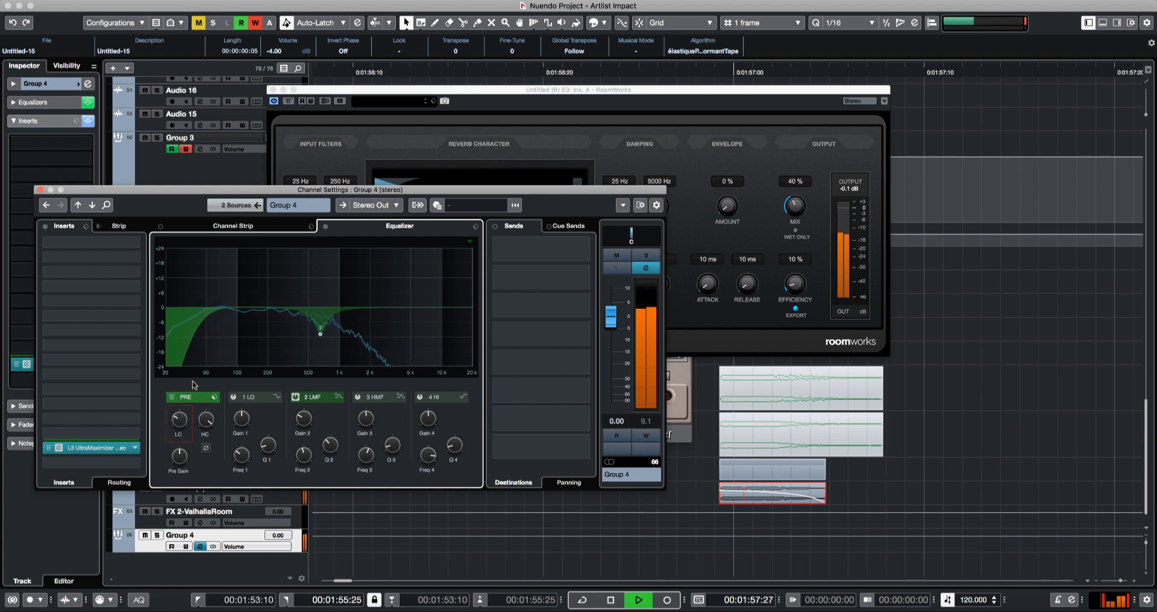
- Close the channel settings and the RoomWorks, L3 UltraMaximizer and REQ 6 plug-in windows, and stop playback
{"action": "left_click", "coordinate": [51, 189]}
{"action": "left_click", "coordinate": [272, 91]}
{"action": "key", "text": "space"}
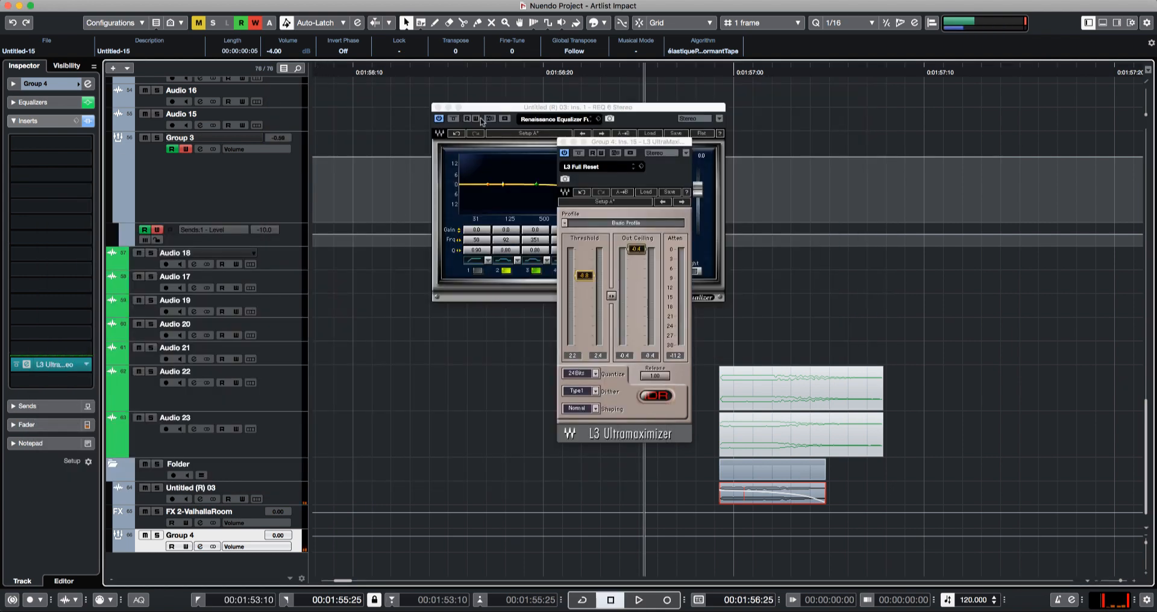
{"action": "left_click", "coordinate": [563, 143]}
{"action": "left_click", "coordinate": [437, 109]}
- Audition the impact and set the locator range from 00:01:56:25 to 00:02:00:11 around its clips
{"action": "key", "text": "space"}
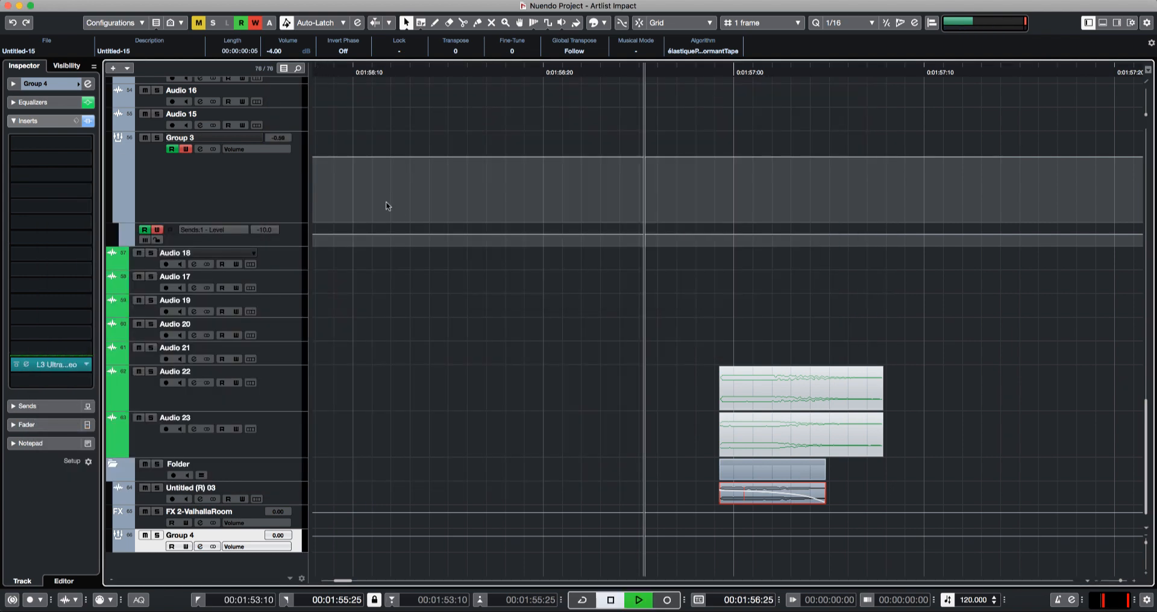
{"action": "key", "text": "g"}
{"action": "key", "text": "g"}
{"action": "key", "text": "g"}
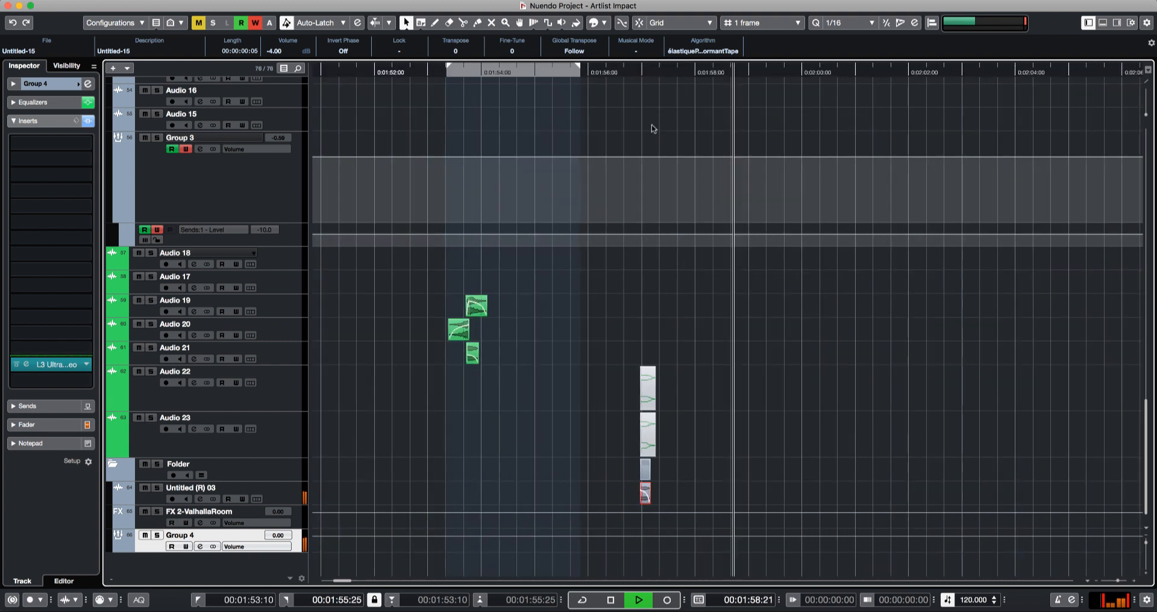
{"action": "key", "text": "space"}
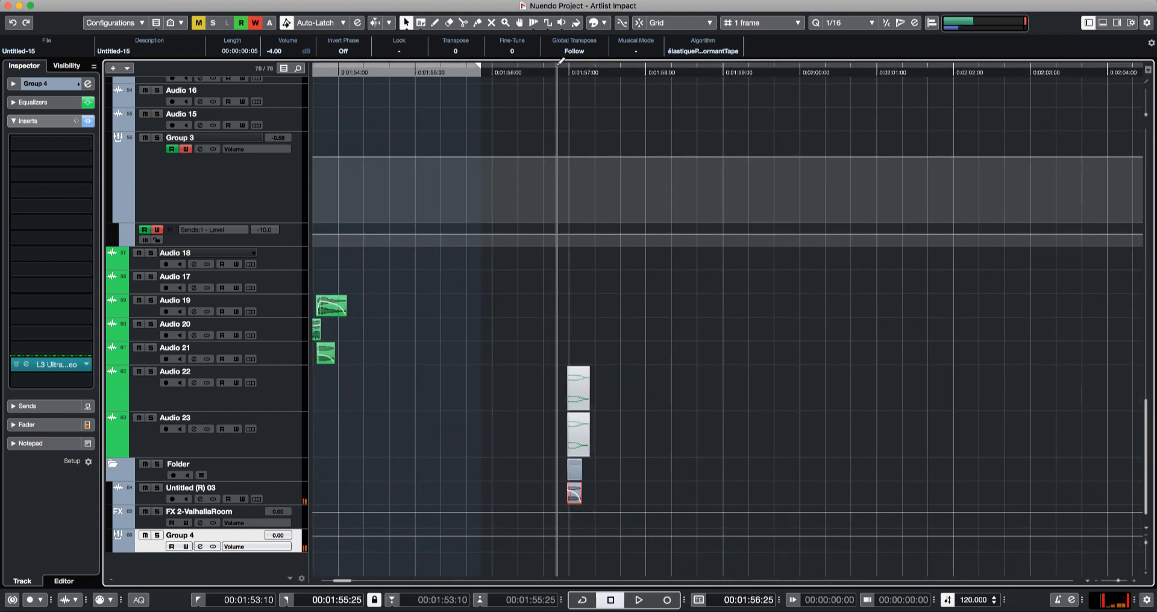
{"action": "left_click_drag", "start_coordinate": [558, 65], "coordinate": [829, 75]}
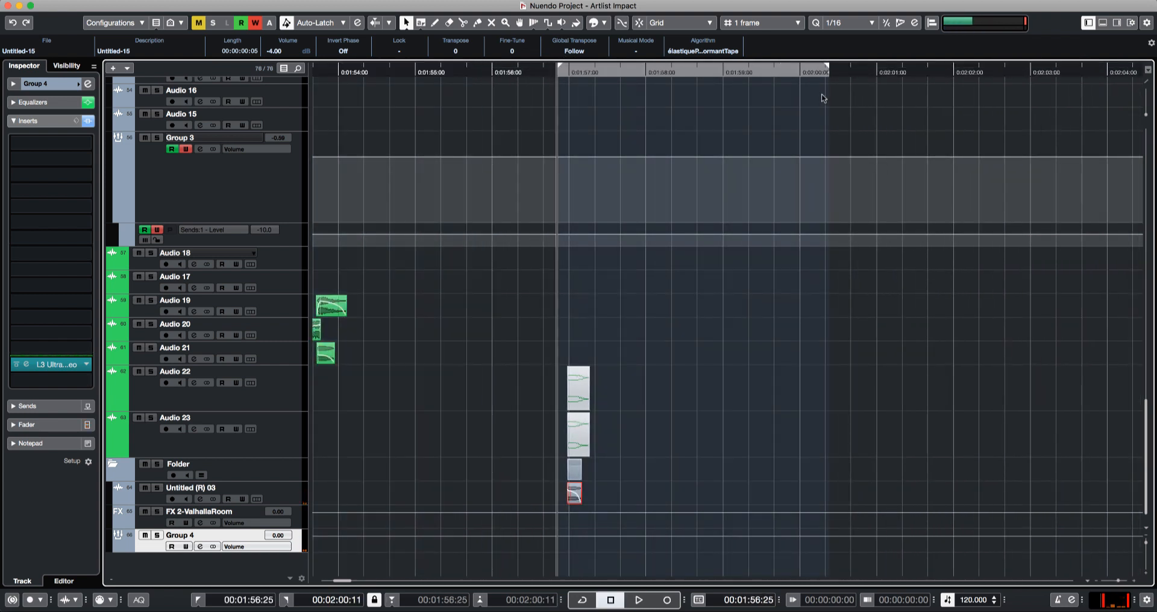
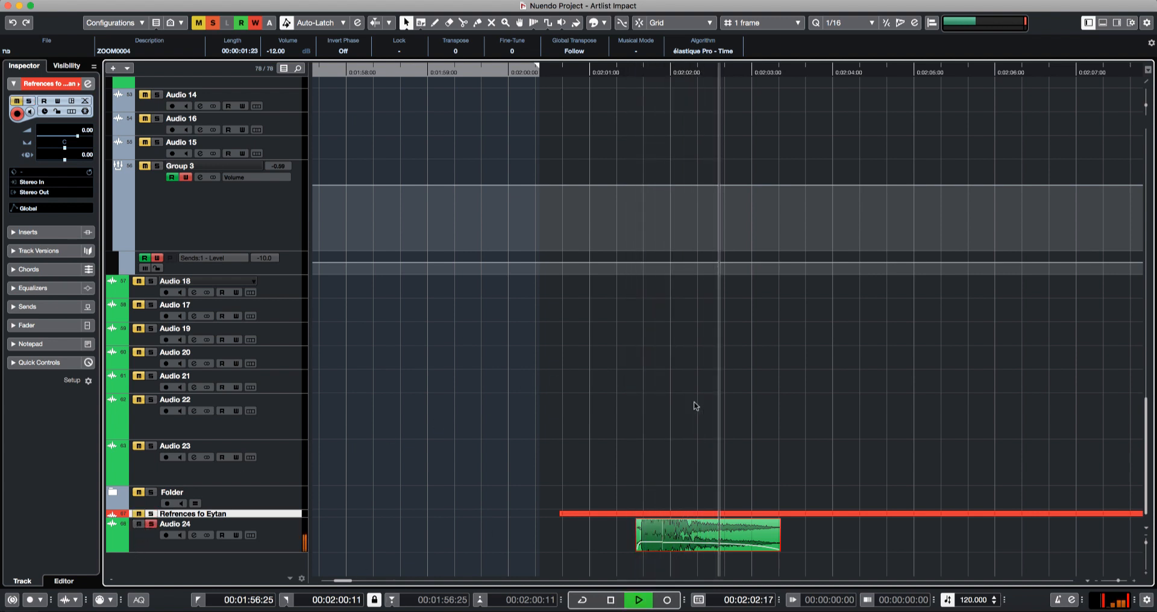
- Audition the impact clip on the Audio 24 track
{"action": "key", "text": "space"}
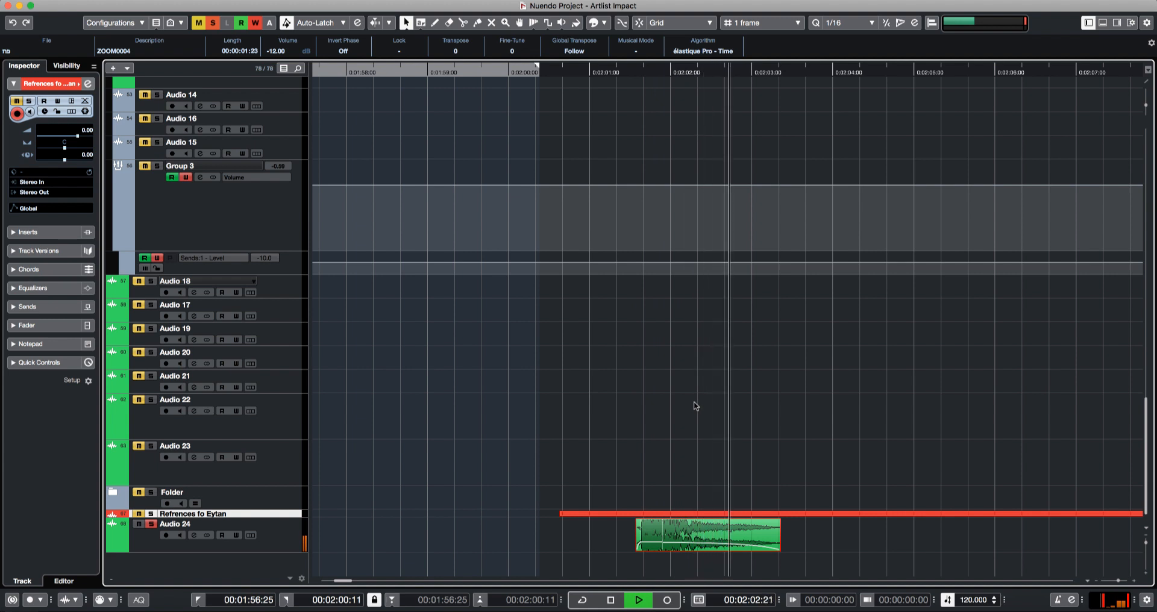
{"action": "key", "text": "space"}
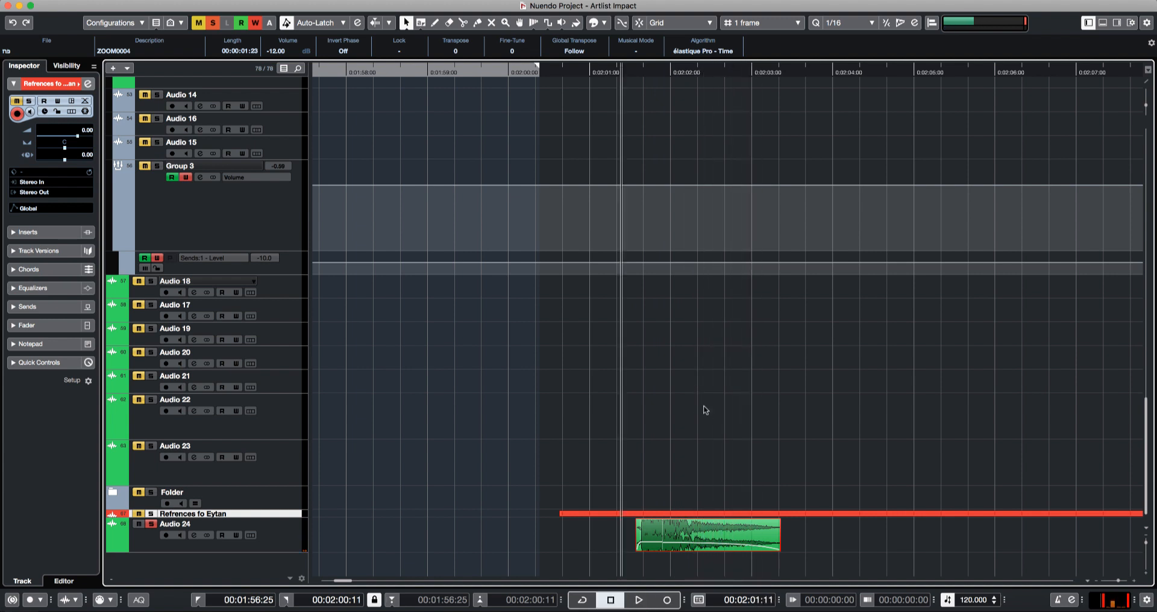
{"action": "key", "text": "space"}
{"action": "key", "text": "space"}
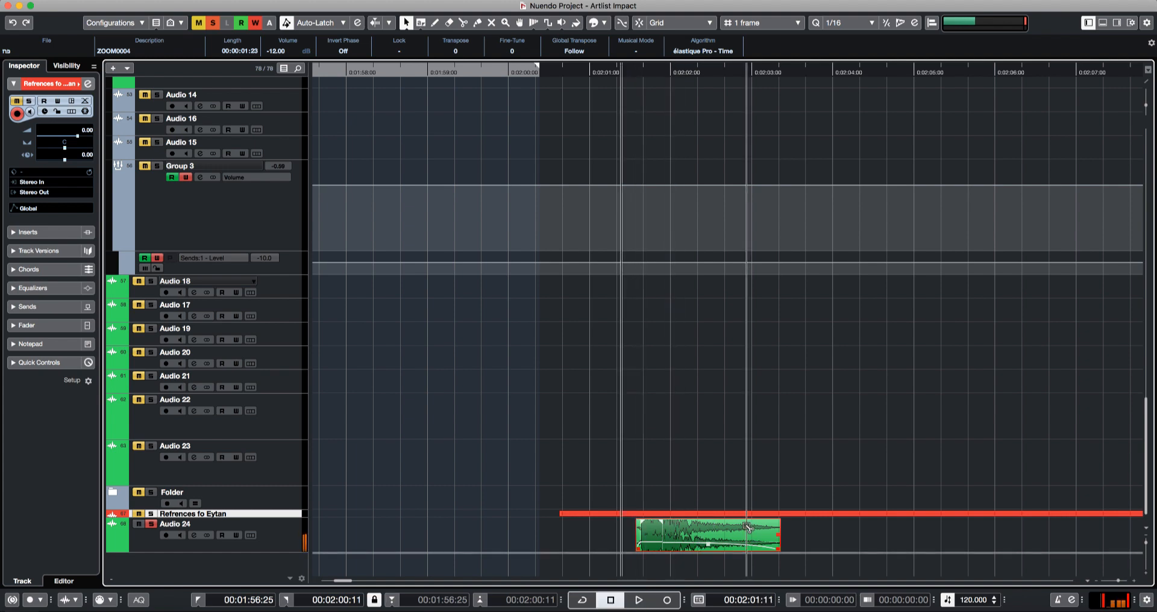
- Send the Audio 24 clip to RX through RX 6 Connect offline processing, display only its spectrogram and audition it
{"action": "key", "text": "F7"}
{"action": "left_click", "coordinate": [481, 66]}
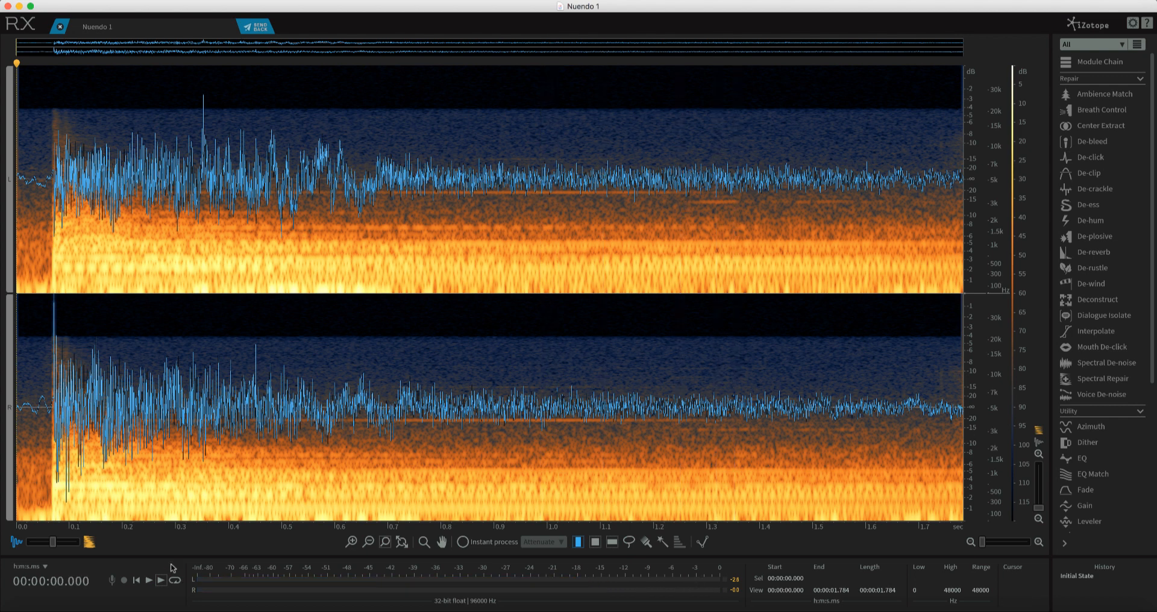
{"action": "left_click", "coordinate": [94, 544]}
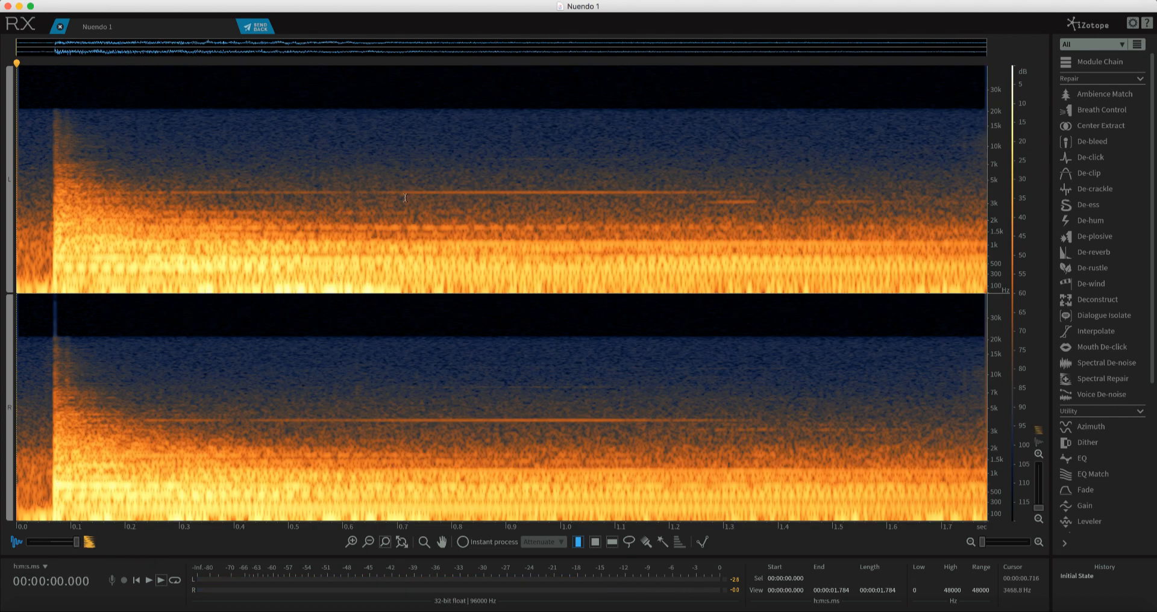
{"action": "key", "text": "space"}
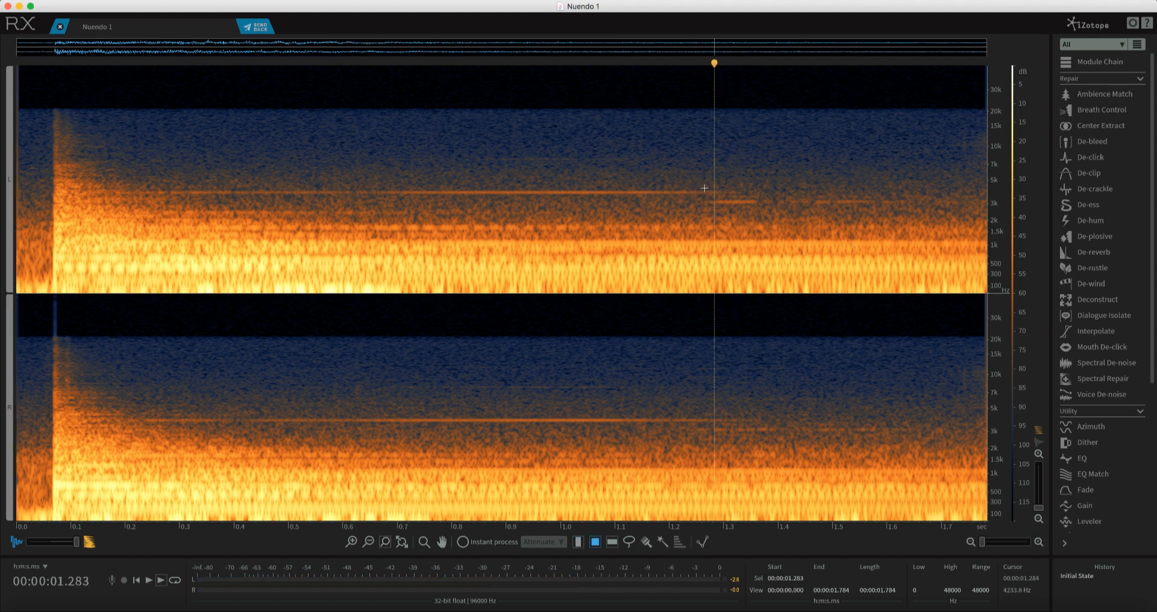
- Select the upper tonal line from about 0.200 to 1.375 s, between 3557.6 and 4233.6 Hz, audition it and silence it
{"action": "left_click_drag", "start_coordinate": [715, 188], "coordinate": [125, 196]}
{"action": "key", "text": "space"}
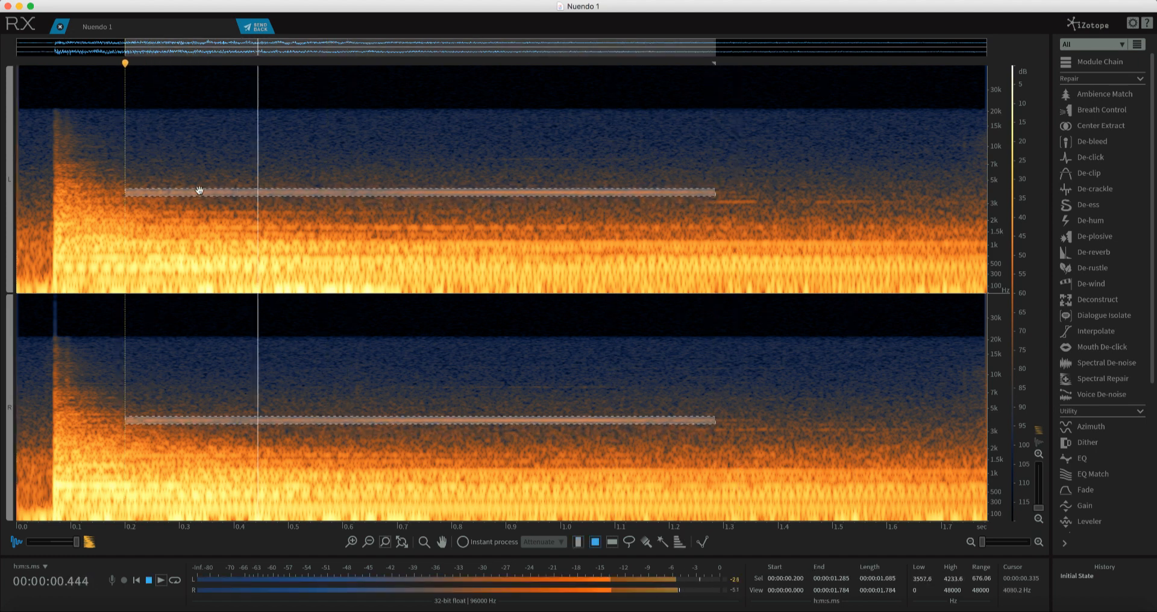
{"action": "key", "text": "space"}
{"action": "left_click", "coordinate": [160, 581]}
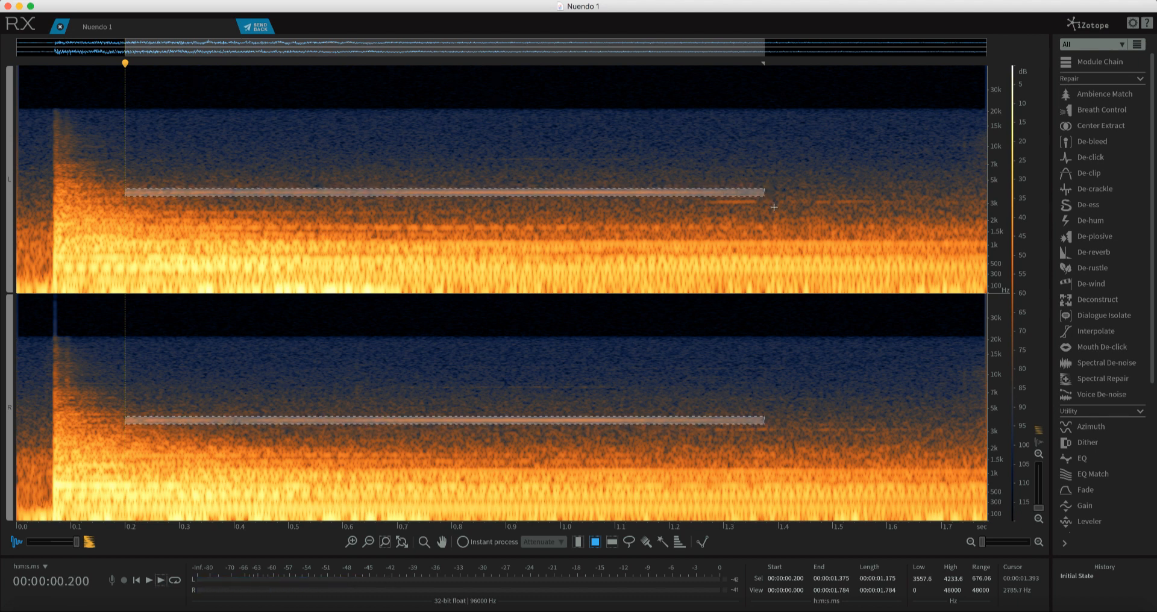
{"action": "key", "text": "BackSpace"}
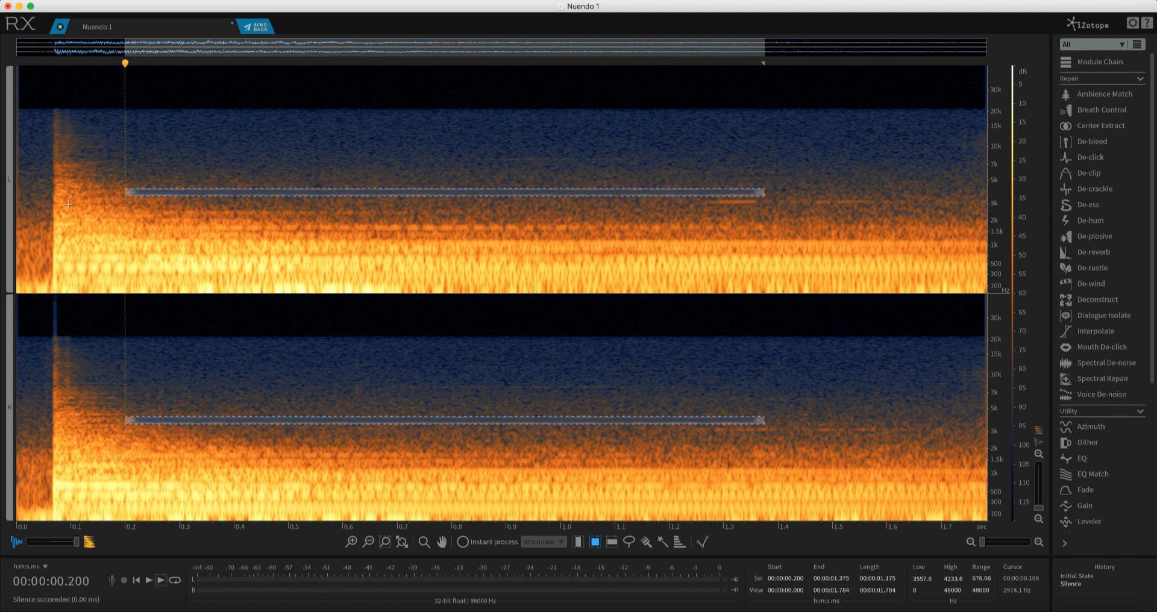
- Audition the clip, then silence the second tonal line from about 1.267 to 1.584 s, between 2859.9 and 3513.0 Hz
{"action": "left_click", "coordinate": [50, 205]}
{"action": "key", "text": "space"}
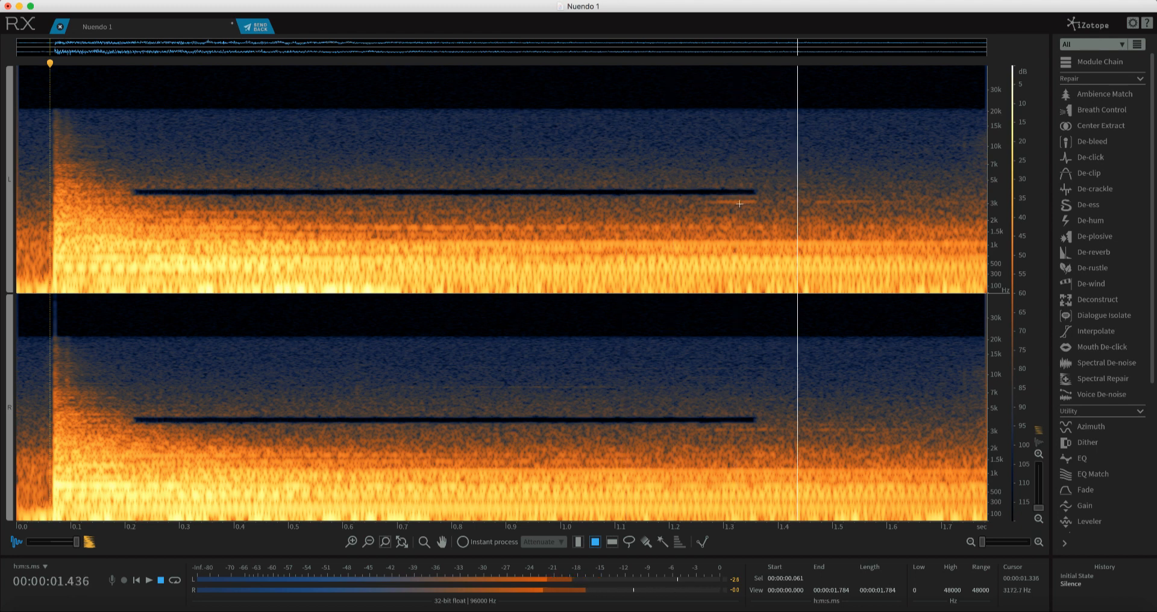
{"action": "key", "text": "space"}
{"action": "left_click_drag", "start_coordinate": [705, 206], "coordinate": [868, 197]}
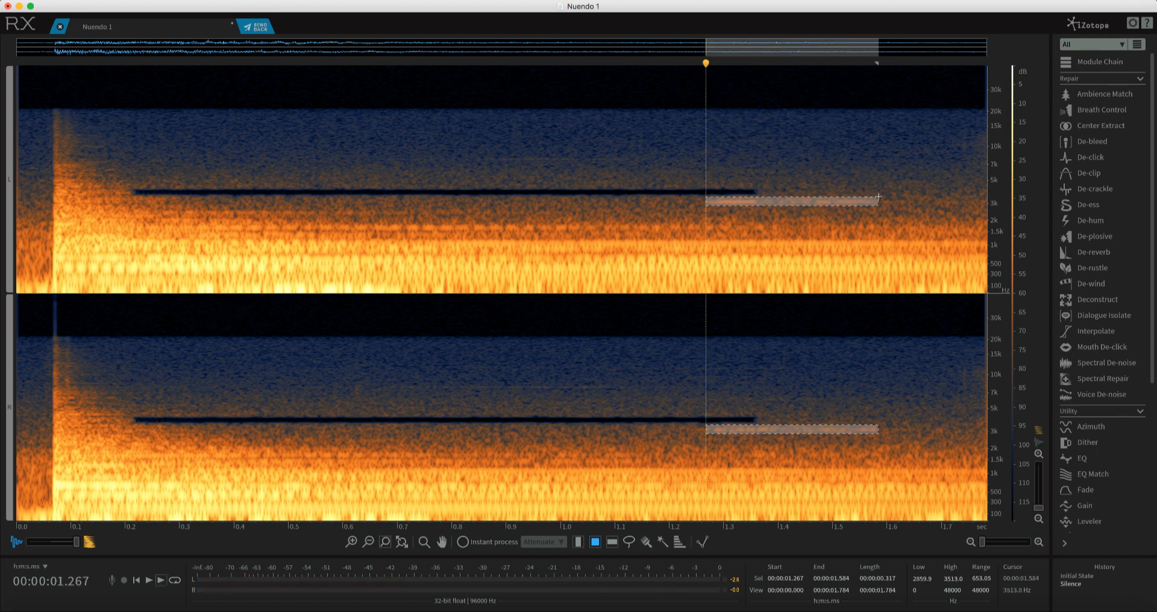
{"action": "key", "text": "Delete"}
{"action": "left_click", "coordinate": [420, 180]}
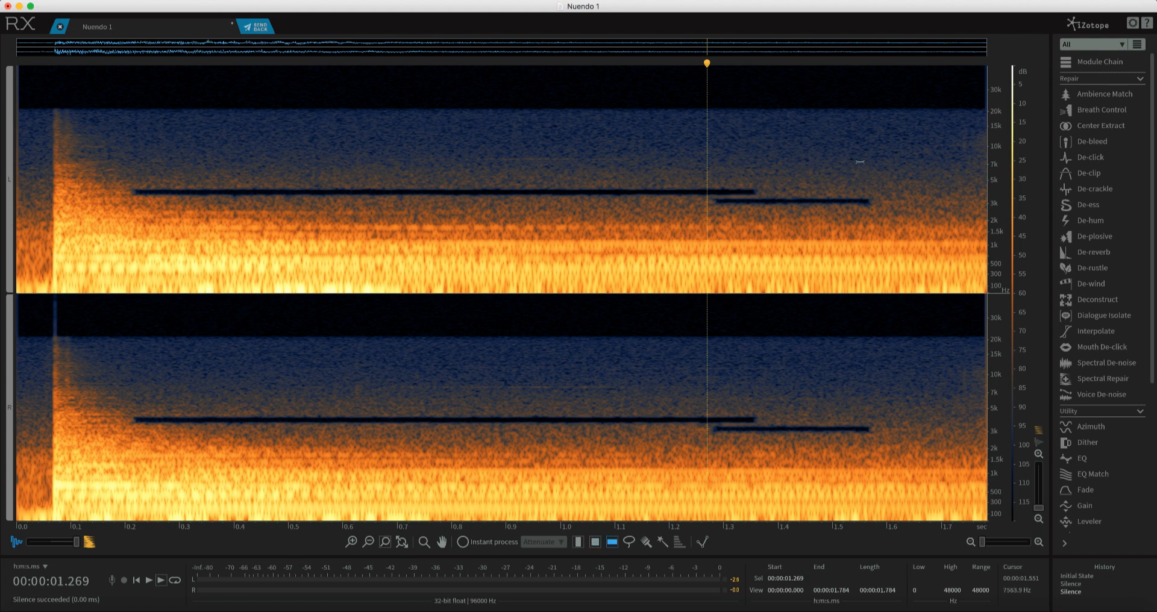
- Learn a Spectral De-noise profile from the clip's tail starting at about 1.565 s, then select the entire clip
{"action": "left_click_drag", "start_coordinate": [868, 163], "coordinate": [994, 178]}
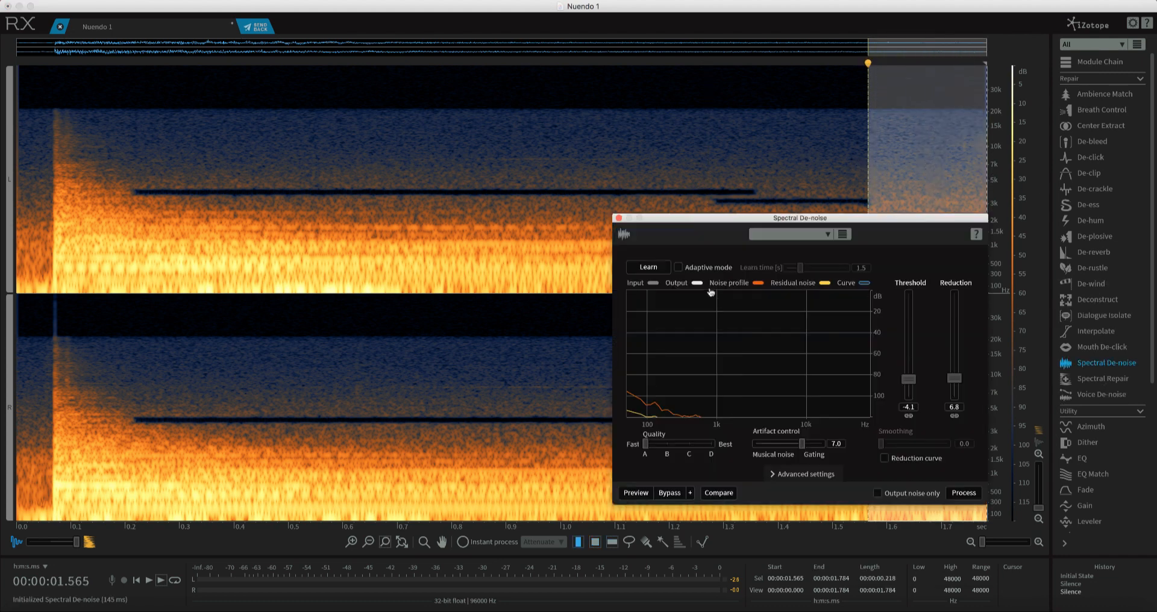
{"action": "left_click", "coordinate": [648, 268]}
{"action": "left_click", "coordinate": [416, 220]}
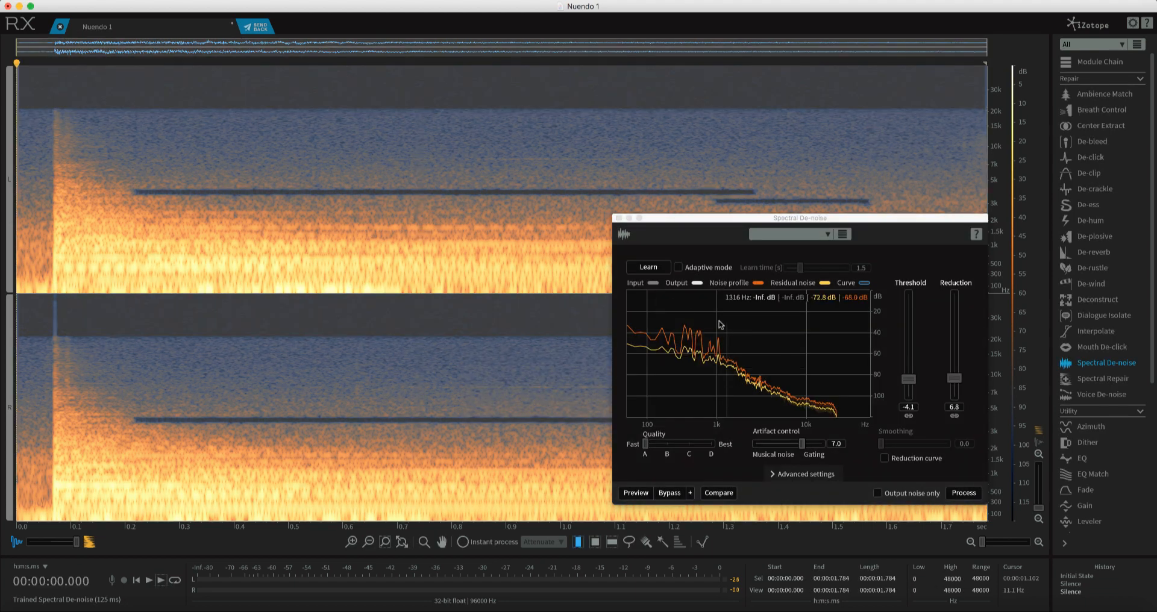
- Preview Spectral De-noise, set the threshold to -3.4 and the reduction to 14.2, process the clip and close the module
{"action": "left_click", "coordinate": [637, 492]}
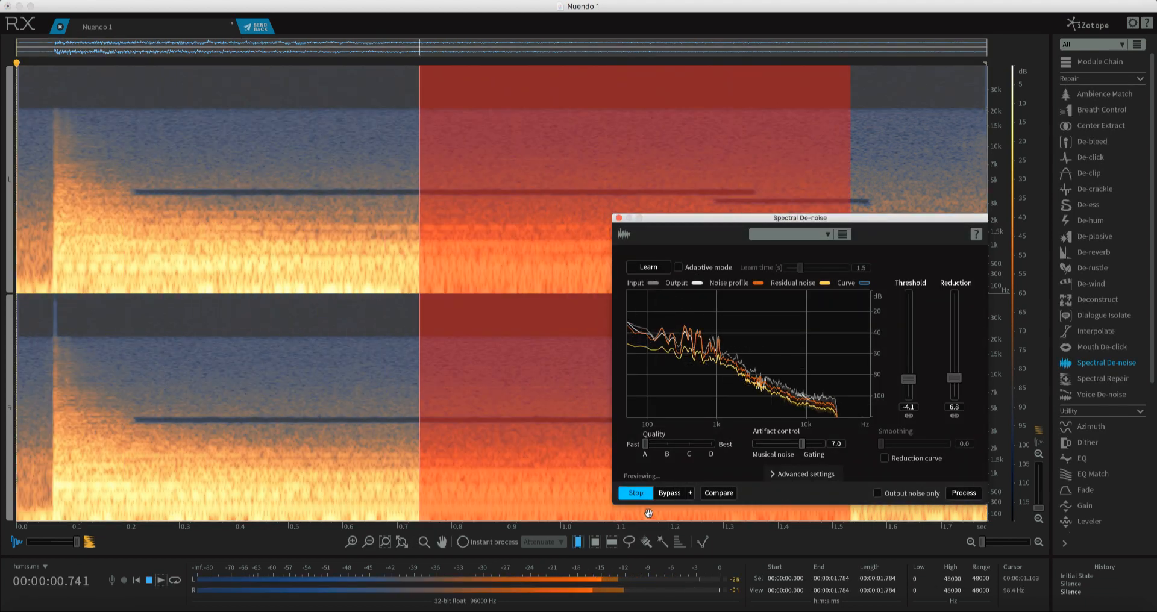
{"action": "left_click_drag", "start_coordinate": [908, 379], "coordinate": [958, 364]}
{"action": "left_click", "coordinate": [633, 493]}
{"action": "left_click", "coordinate": [634, 496]}
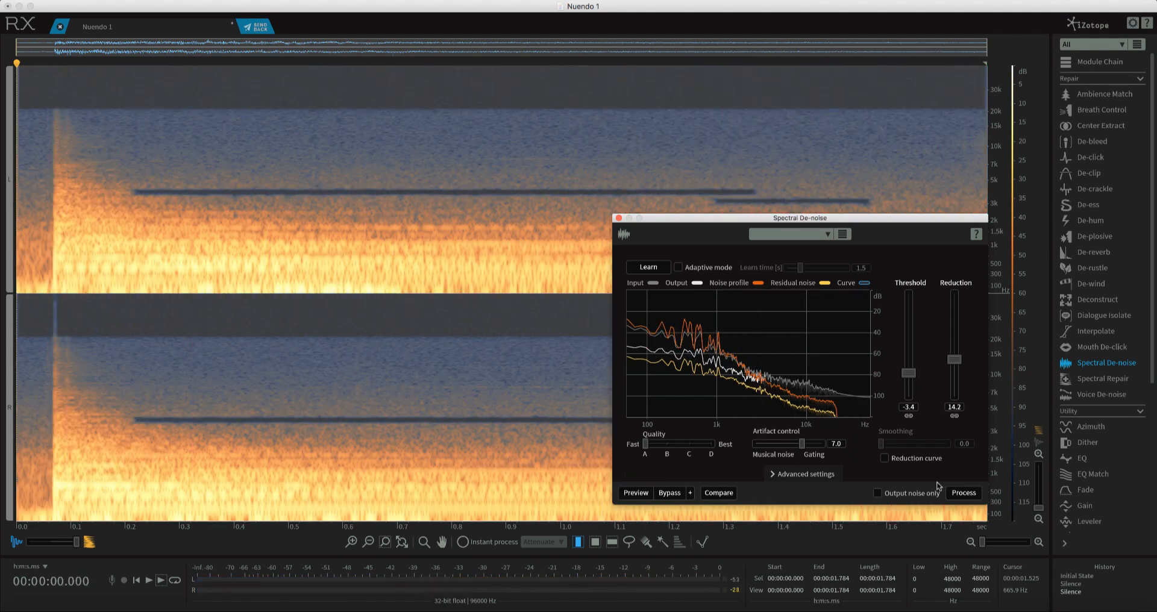
{"action": "left_click", "coordinate": [965, 493]}
{"action": "key", "text": "space"}
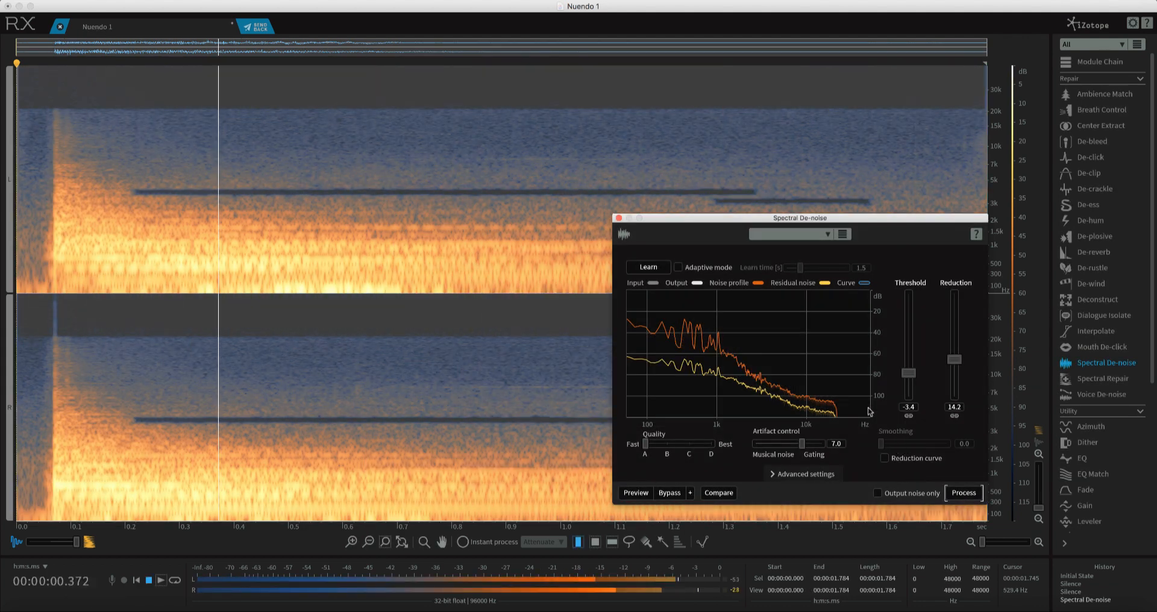
{"action": "left_click", "coordinate": [618, 218]}
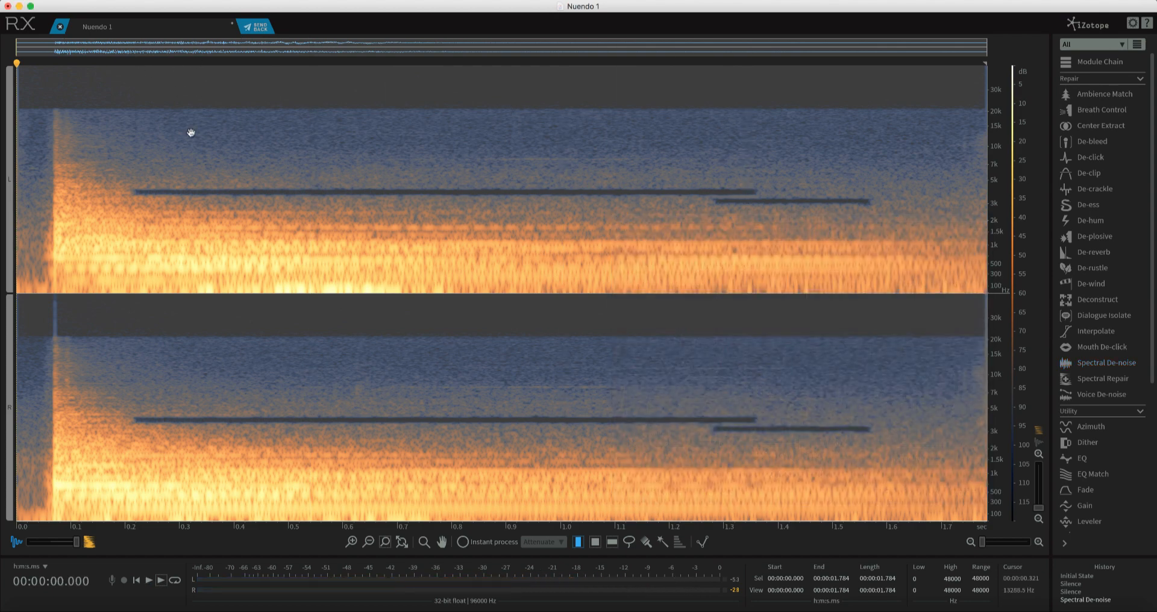
- Send the cleaned audio back to Nuendo, audition it and close the Direct Offline Processing window
{"action": "left_click", "coordinate": [252, 32]}
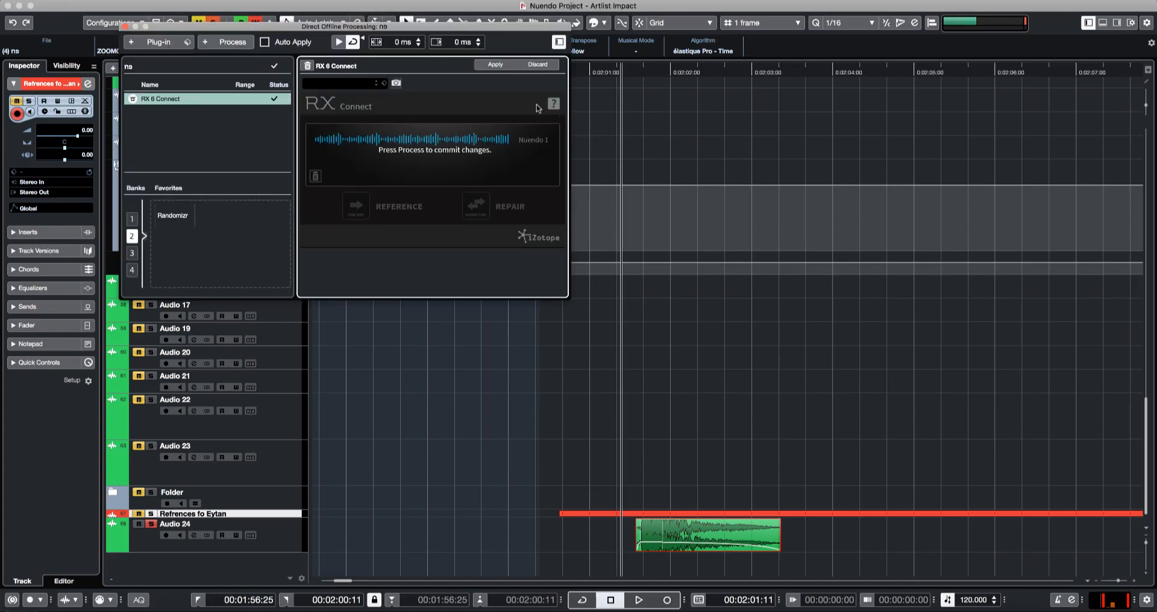
{"action": "key", "text": "space"}
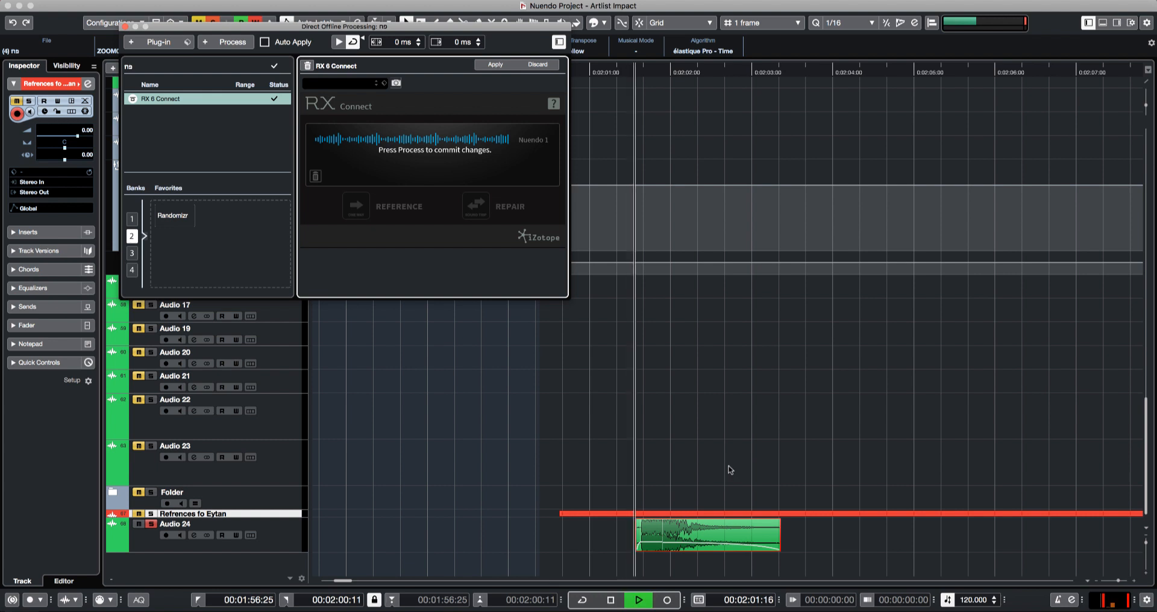
{"action": "key", "text": "space"}
{"action": "left_click", "coordinate": [125, 26]}
- Raise the Audio 24 clip's volume to 2.00 dB while auditioning it
{"action": "key", "text": "space"}
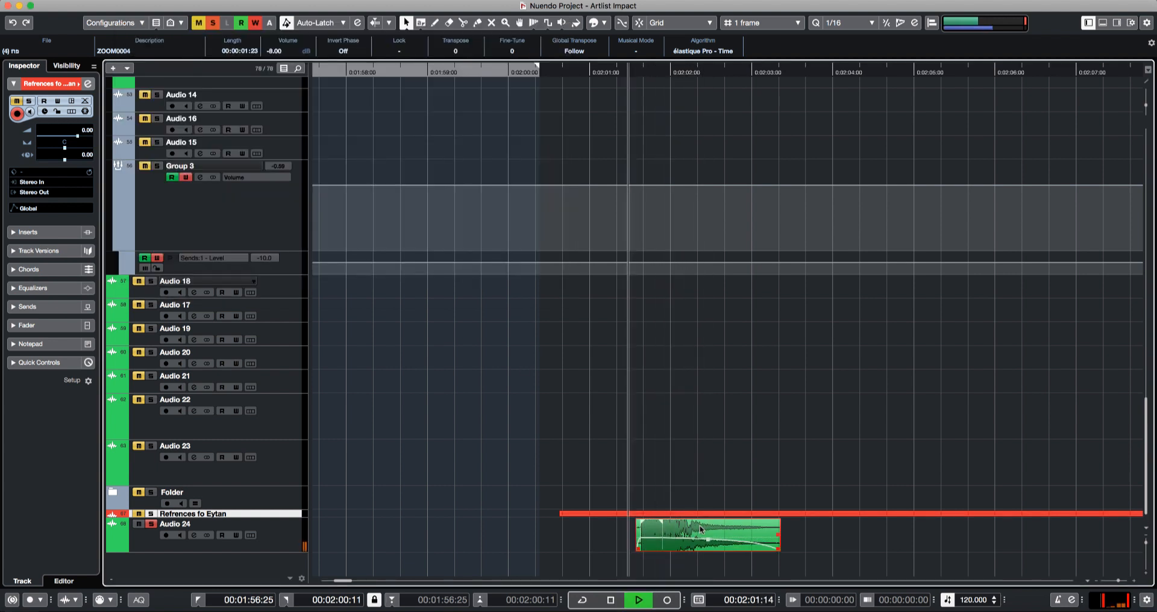
{"action": "scroll", "coordinate": [700, 529], "scroll_direction": "up", "scroll_amount": 10}
{"action": "key", "text": "space"}
{"action": "key", "text": "space"}
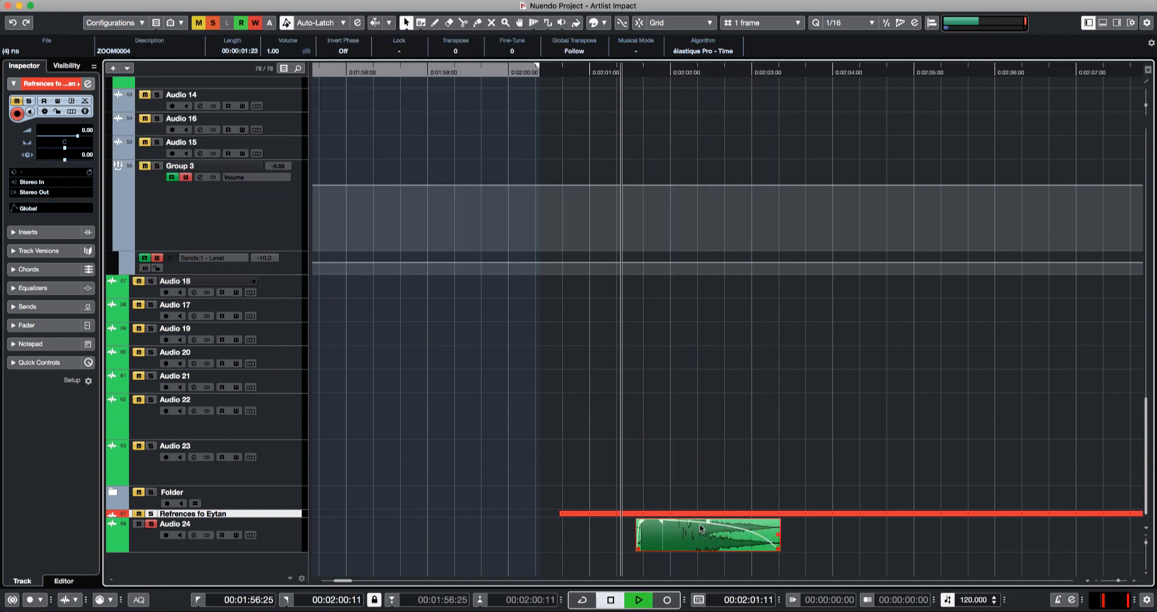
{"action": "scroll", "coordinate": [701, 529], "scroll_direction": "up", "scroll_amount": 3}
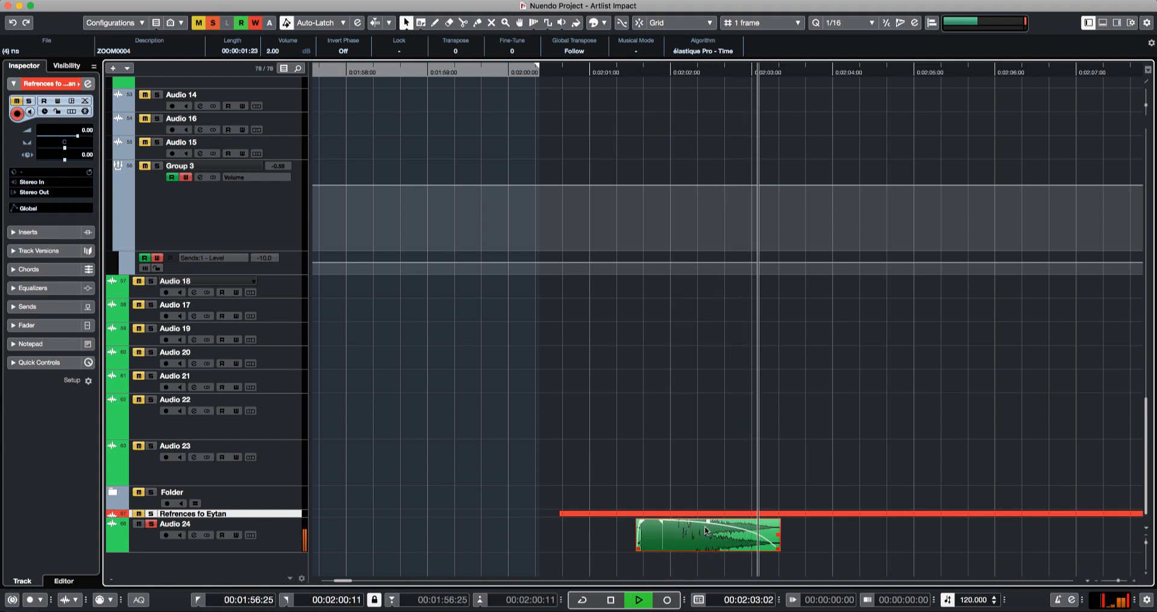
{"action": "key", "text": "space"}
{"action": "scroll", "coordinate": [762, 545], "scroll_direction": "down", "scroll_amount": 1}
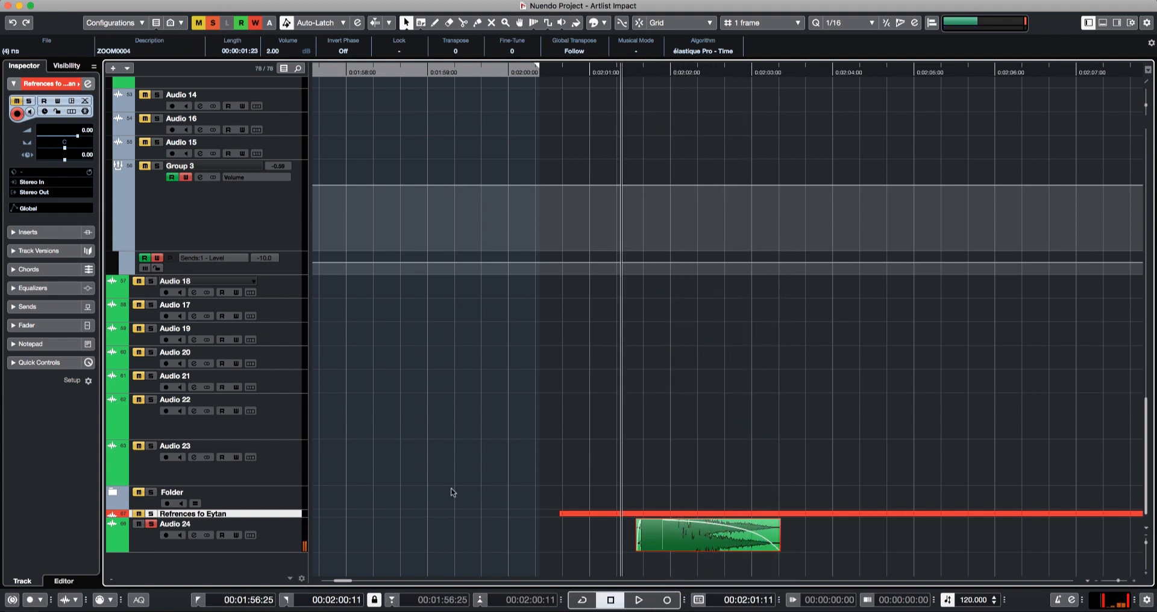
- Select the Audio 24 track, locate the earlier impact layers and place the cursor at 00:01:24:25
{"action": "left_click", "coordinate": [287, 548]}
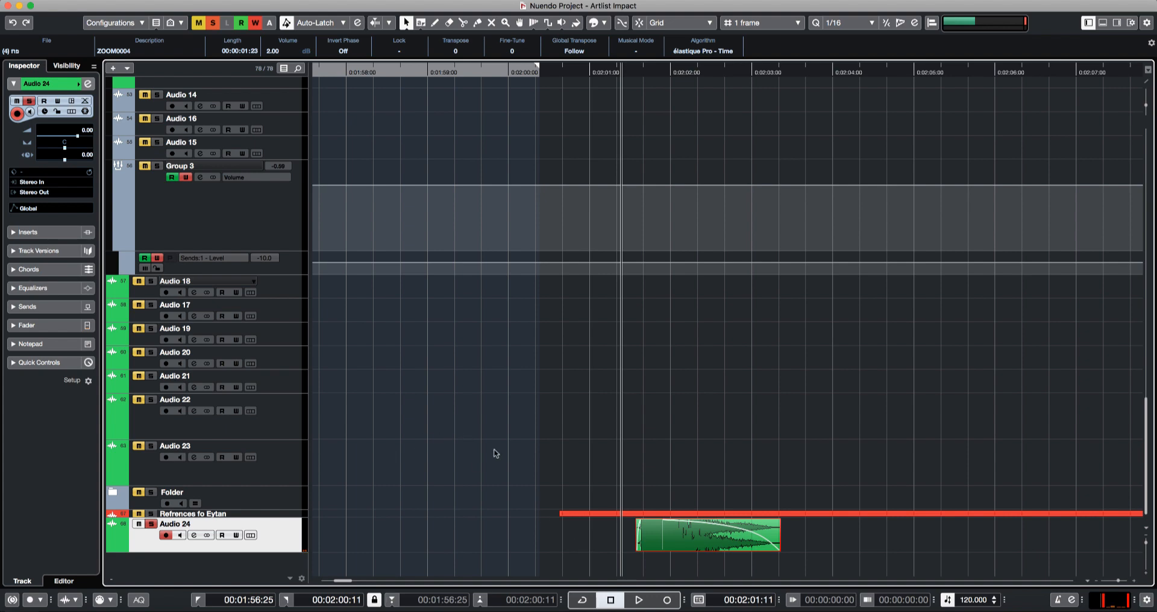
{"action": "key", "text": "g"}
{"action": "key", "text": "g"}
{"action": "key", "text": "g"}
{"action": "key", "text": "g"}
{"action": "key", "text": "g"}
{"action": "key", "text": "g"}
{"action": "key", "text": "g"}
{"action": "key", "text": "g"}
{"action": "key", "text": "g"}
{"action": "key", "text": "g"}
{"action": "key", "text": "g"}
{"action": "key", "text": "g"}
{"action": "key", "text": "g"}
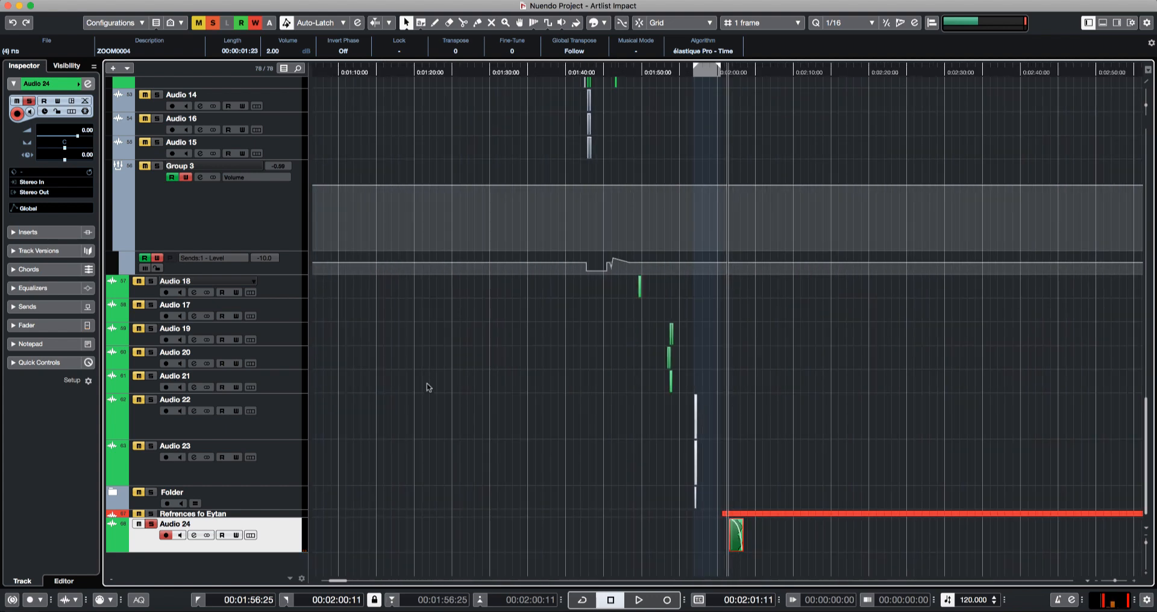
{"action": "key", "text": "h"}
{"action": "key", "text": "h"}
{"action": "scroll", "coordinate": [428, 386], "scroll_direction": "up", "scroll_amount": 10}
{"action": "key", "text": "g"}
{"action": "key", "text": "h"}
{"action": "key", "text": "h"}
{"action": "key", "text": "g"}
{"action": "key", "text": "g"}
{"action": "key", "text": "g"}
{"action": "key", "text": "g"}
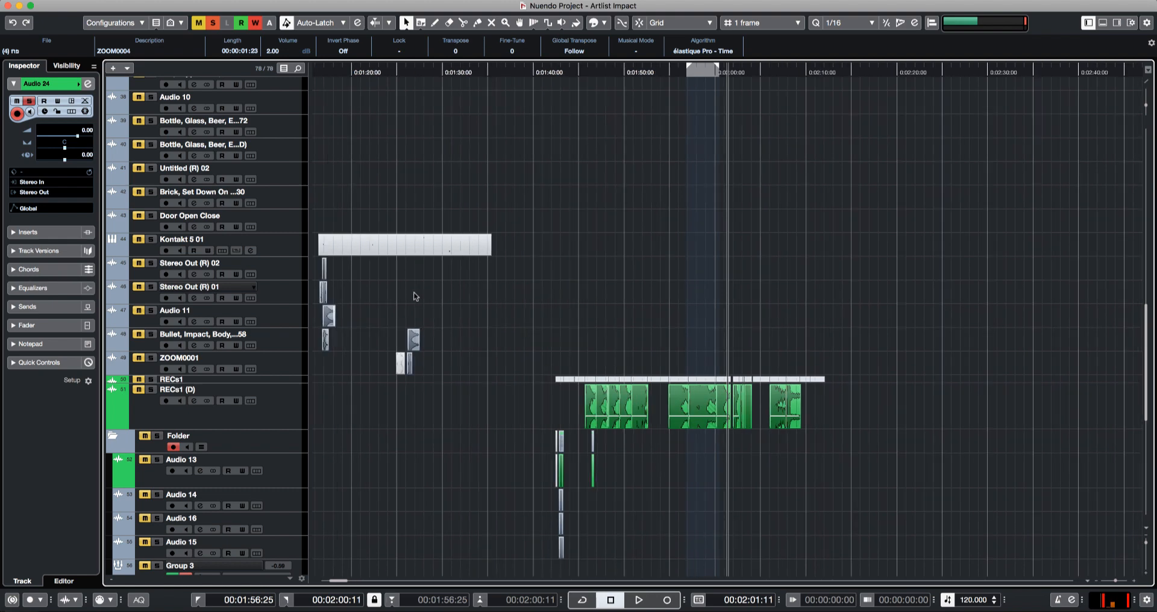
{"action": "key", "text": "h"}
{"action": "left_click", "coordinate": [453, 302]}
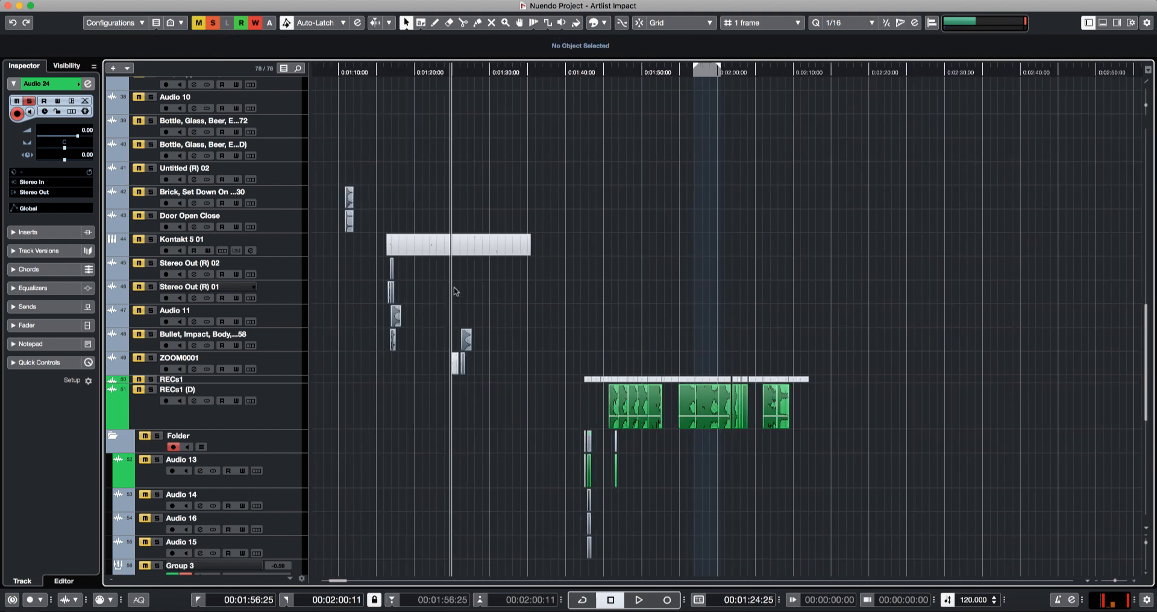
- Unsolo the Audio 24 track and play the earlier impact layers from 00:01:16:21
{"action": "key", "text": "s"}
{"action": "key", "text": "h"}
{"action": "key", "text": "h"}
{"action": "key", "text": "h"}
{"action": "key", "text": "h"}
{"action": "key", "text": "h"}
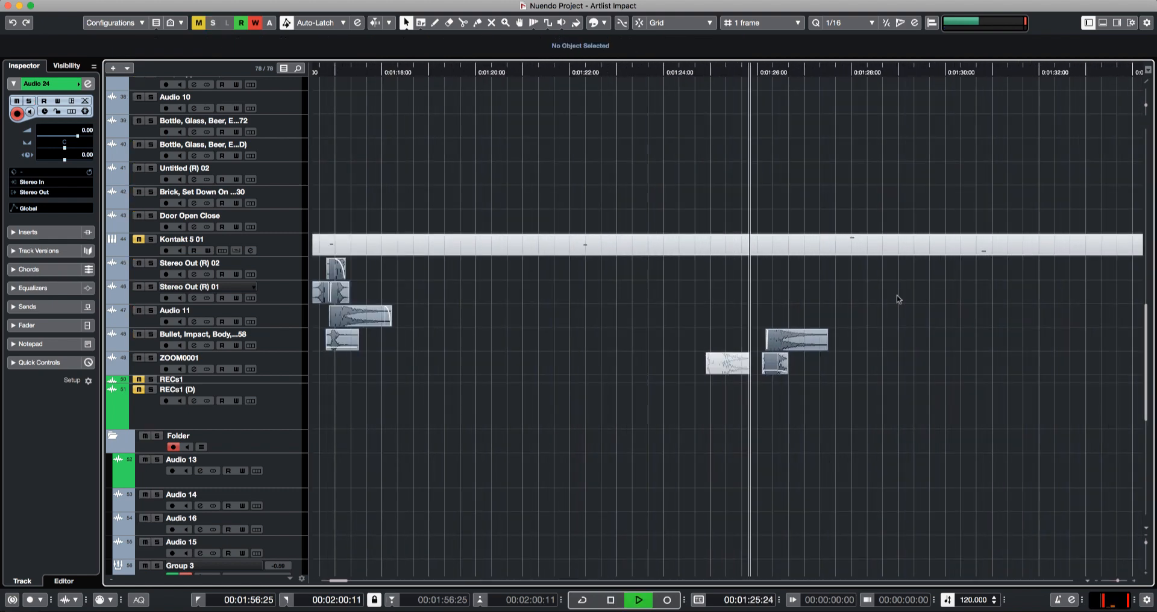
{"action": "left_click", "coordinate": [335, 384]}
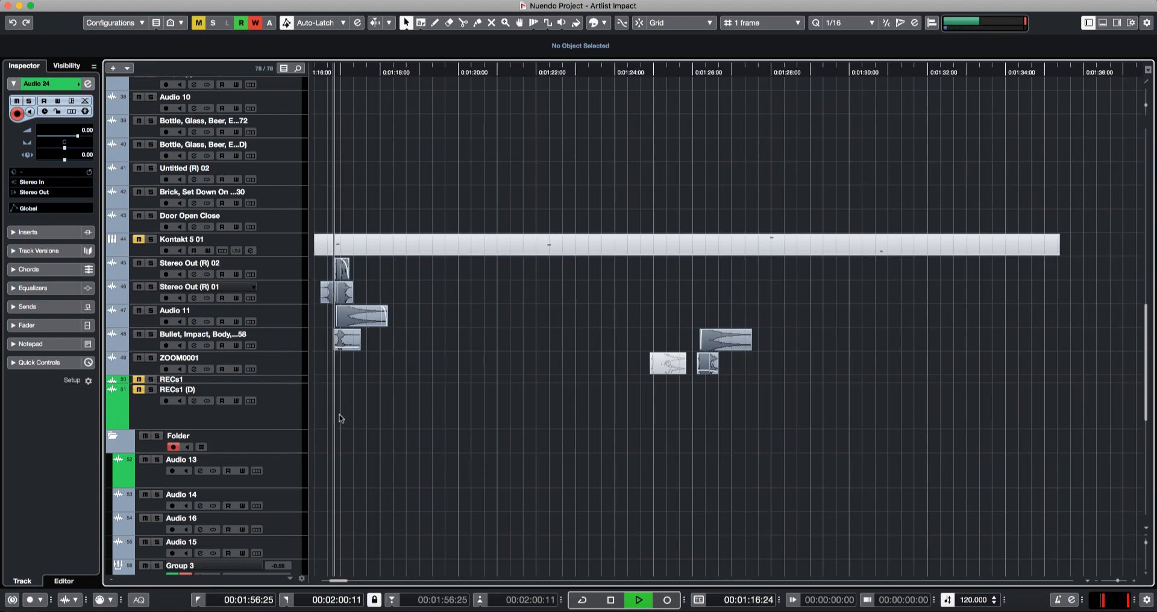
{"action": "key", "text": "h"}
{"action": "key", "text": "h"}
{"action": "key", "text": "h"}
{"action": "key", "text": "h"}
{"action": "key", "text": "space"}
{"action": "key", "text": "space"}
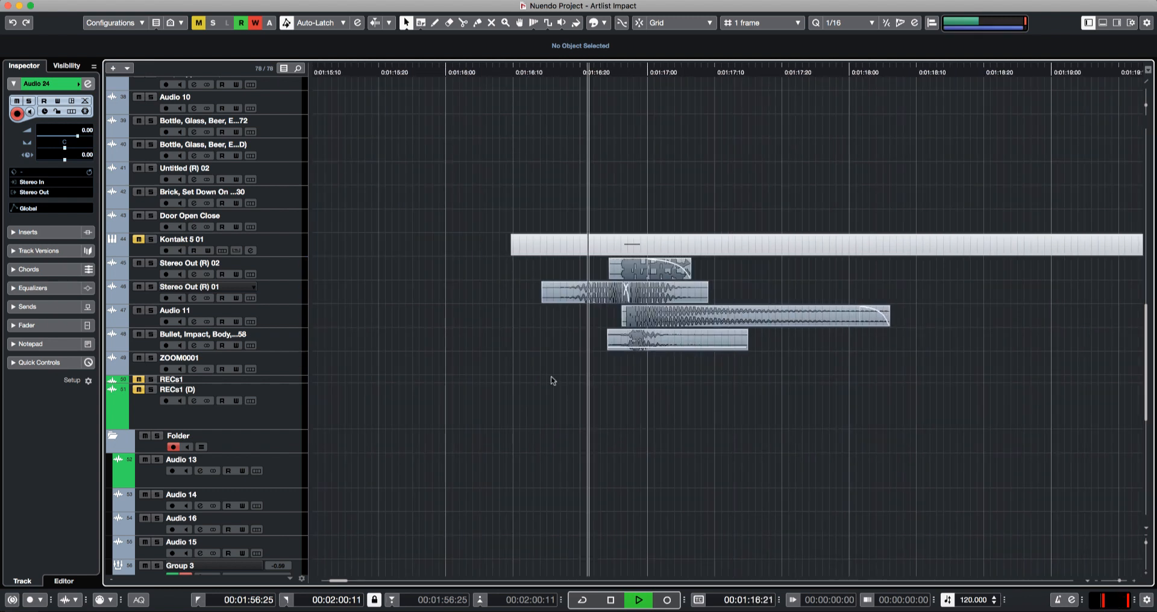
- Solo and play the Audio 11, bullet impact, Stereo Out (R) 02 and Stereo Out (R) 01 layers one at a time
{"action": "left_click", "coordinate": [151, 311]}
{"action": "key", "text": "space"}
{"action": "key", "text": "space"}
{"action": "key", "text": "space"}
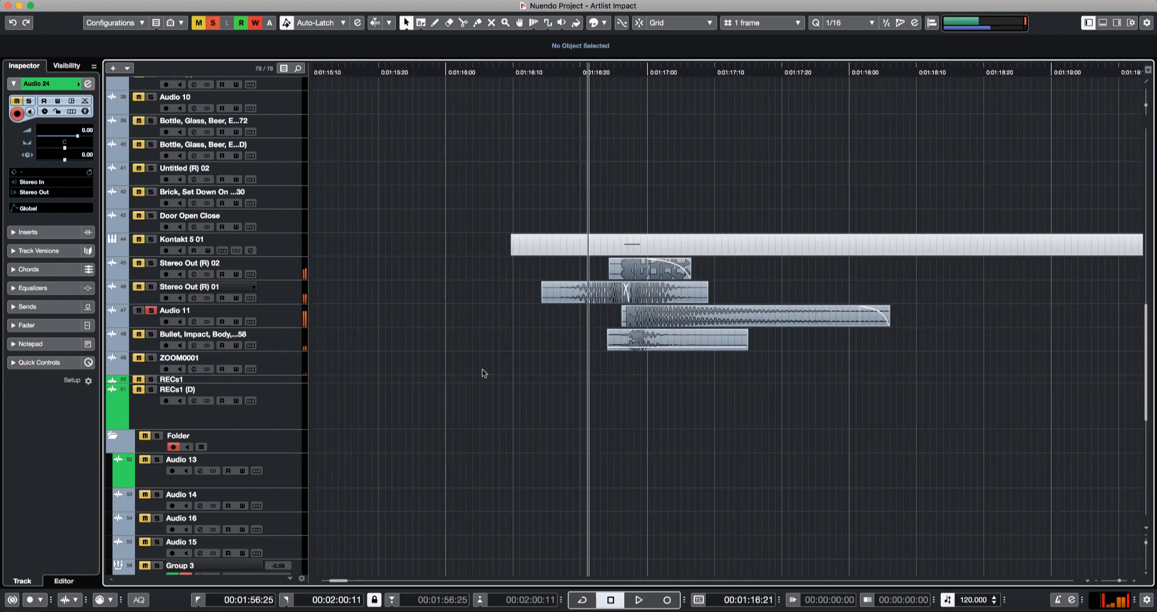
{"action": "key", "text": "space"}
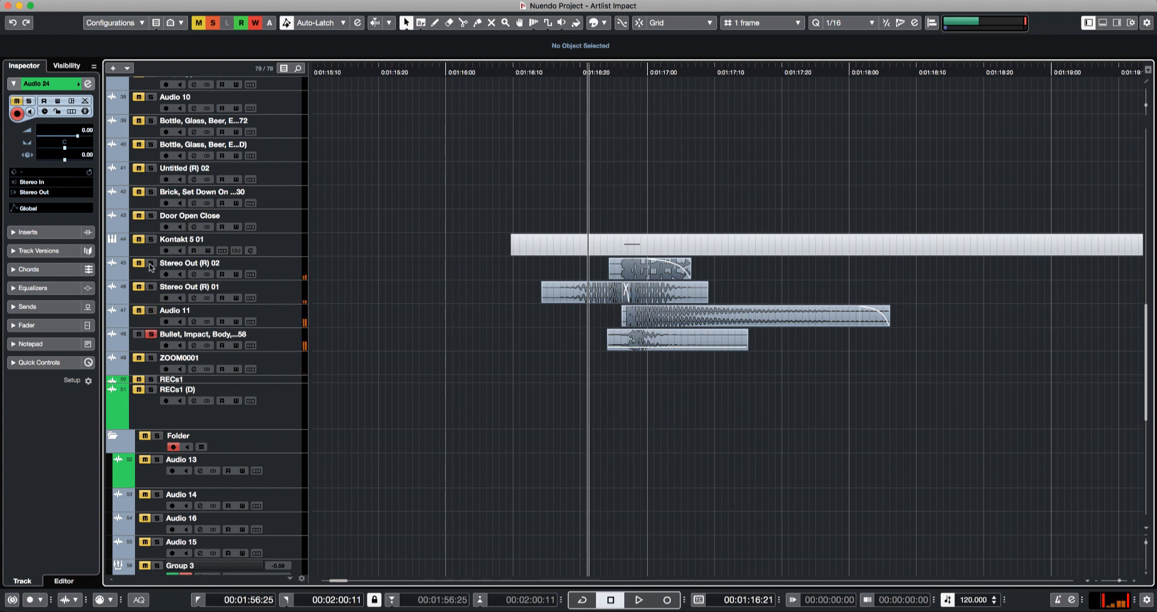
{"action": "key", "text": "space"}
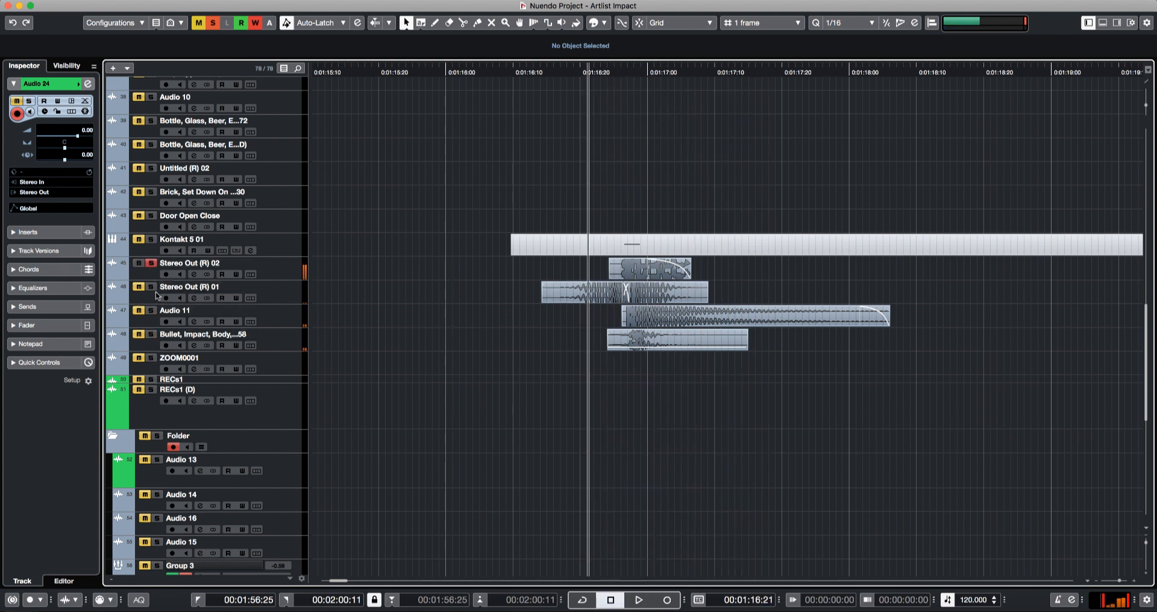
{"action": "key", "text": "space"}
{"action": "left_click", "coordinate": [561, 328]}
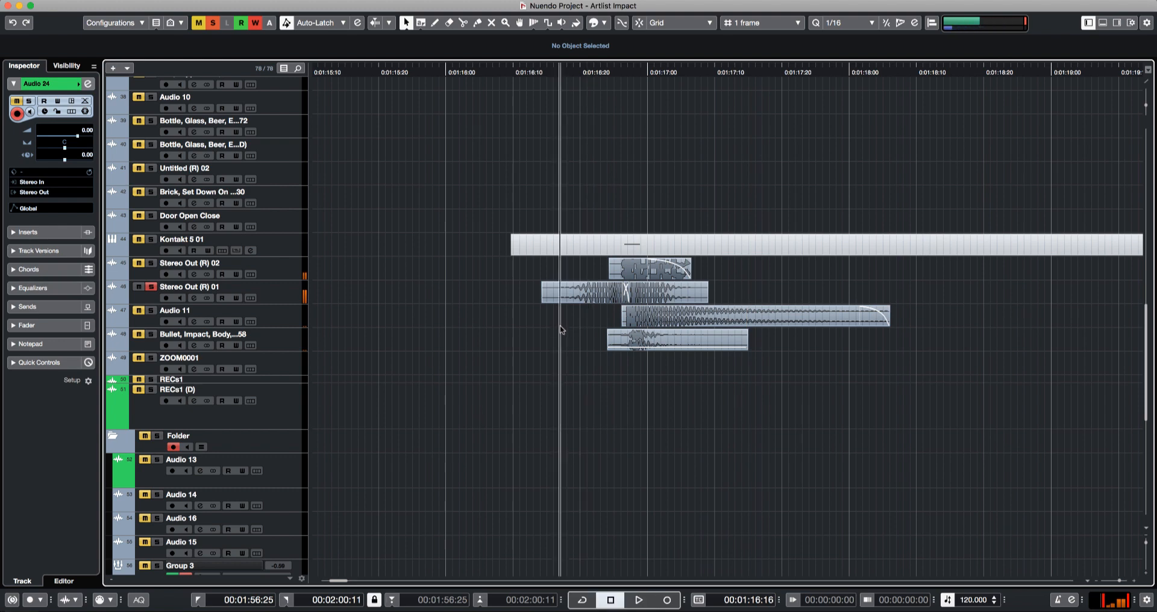
{"action": "key", "text": "space"}
{"action": "key", "text": "space"}
- Select both Stereo Out (R) 01 clips and copy them beneath the Audio 24 clip, onto a new track below Audio 24
{"action": "left_click", "coordinate": [679, 291]}
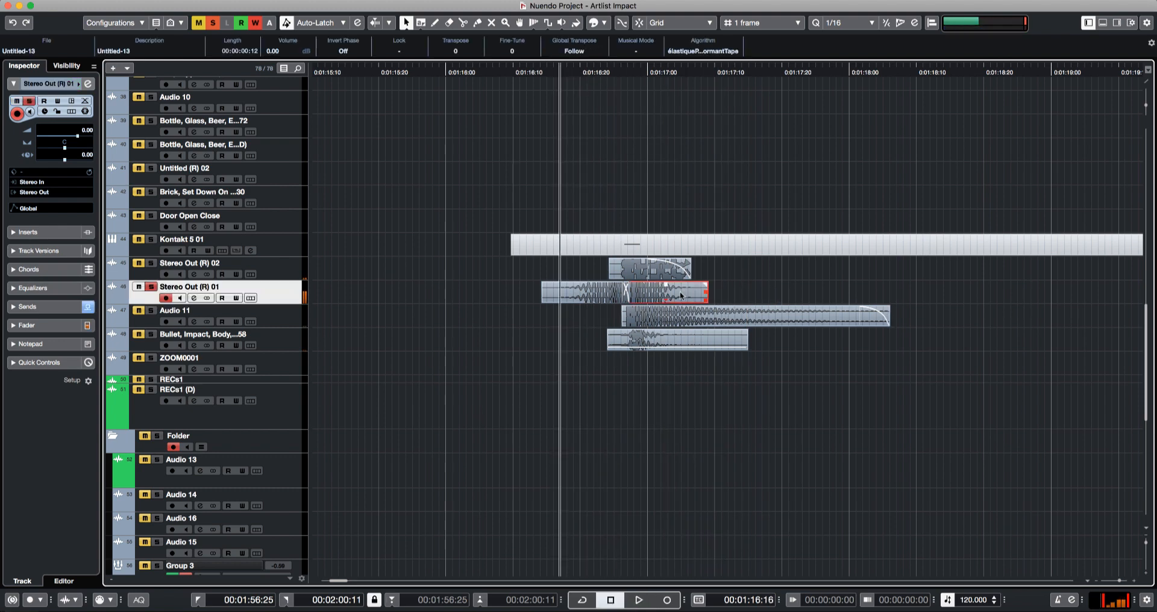
{"action": "key", "text": "g"}
{"action": "key", "text": "g"}
{"action": "key", "text": "g"}
{"action": "key", "text": "g"}
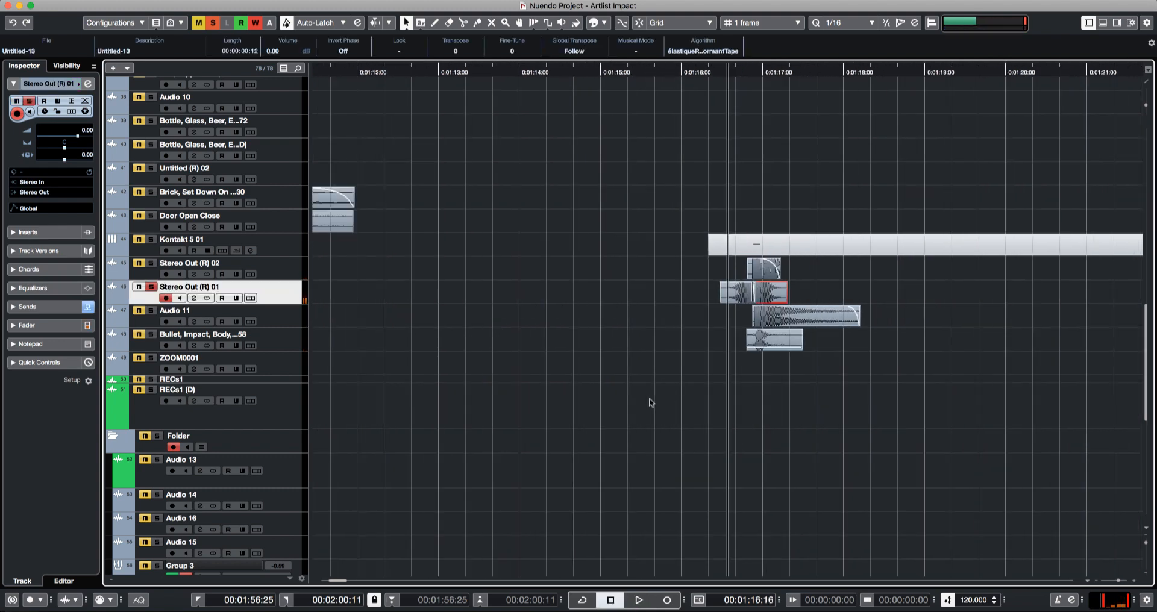
{"action": "key", "text": "g"}
{"action": "key", "text": "g"}
{"action": "key", "text": "g"}
{"action": "key", "text": "h"}
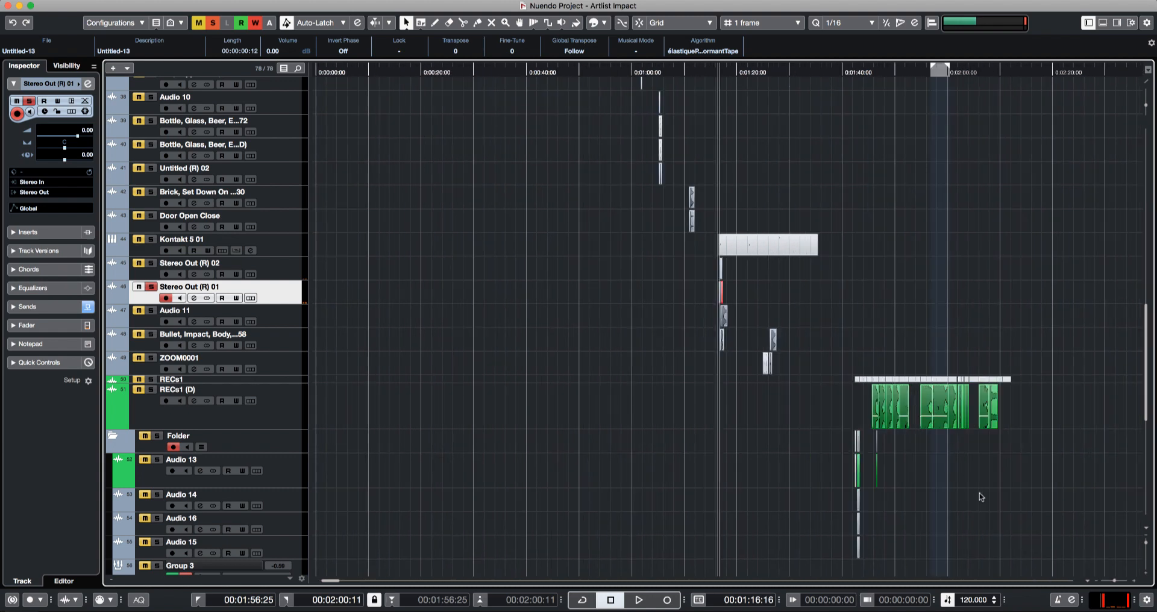
{"action": "scroll", "coordinate": [981, 497], "scroll_direction": "down", "scroll_amount": 10}
{"action": "scroll", "coordinate": [968, 467], "scroll_direction": "up", "scroll_amount": 8}
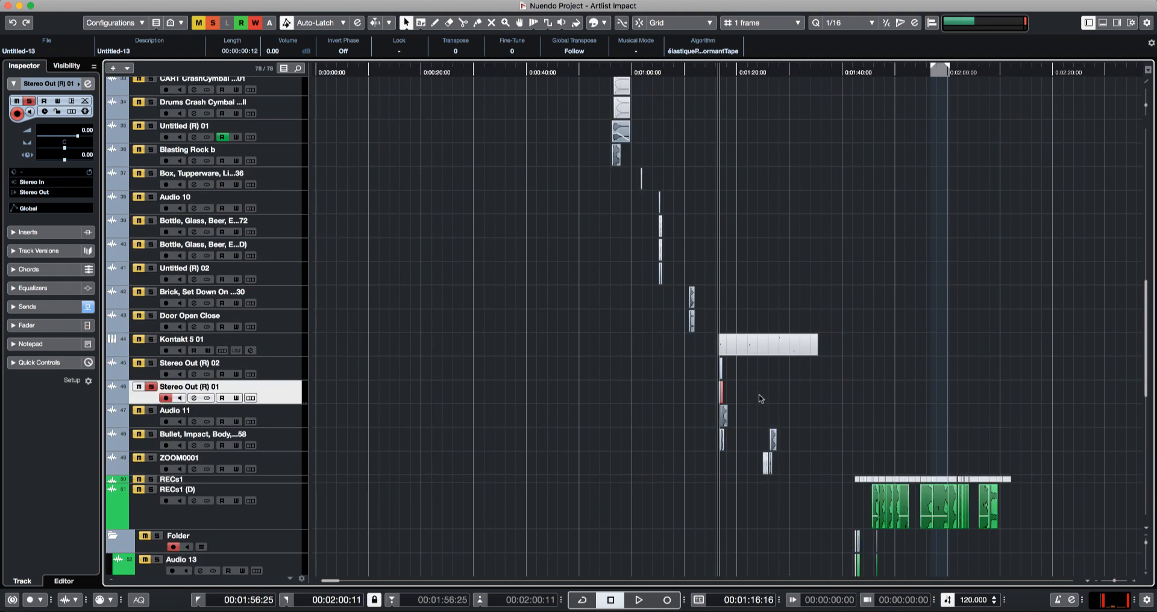
{"action": "mouse_move", "coordinate": [721, 393]}
{"action": "left_mouse_down"}
{"action": "mouse_move", "coordinate": [998, 426]}
{"action": "mouse_move", "coordinate": [708, 390]}
{"action": "left_mouse_up"}
{"action": "key", "text": "super+z"}
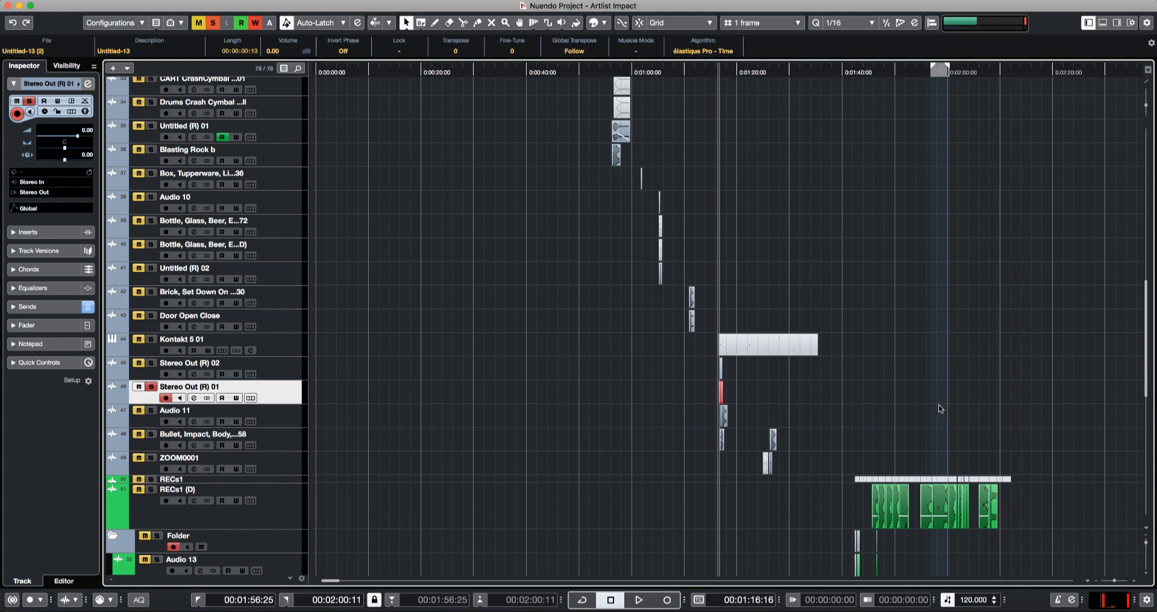
{"action": "scroll", "coordinate": [987, 417], "scroll_direction": "down", "scroll_amount": 10}
{"action": "left_click", "coordinate": [288, 534]}
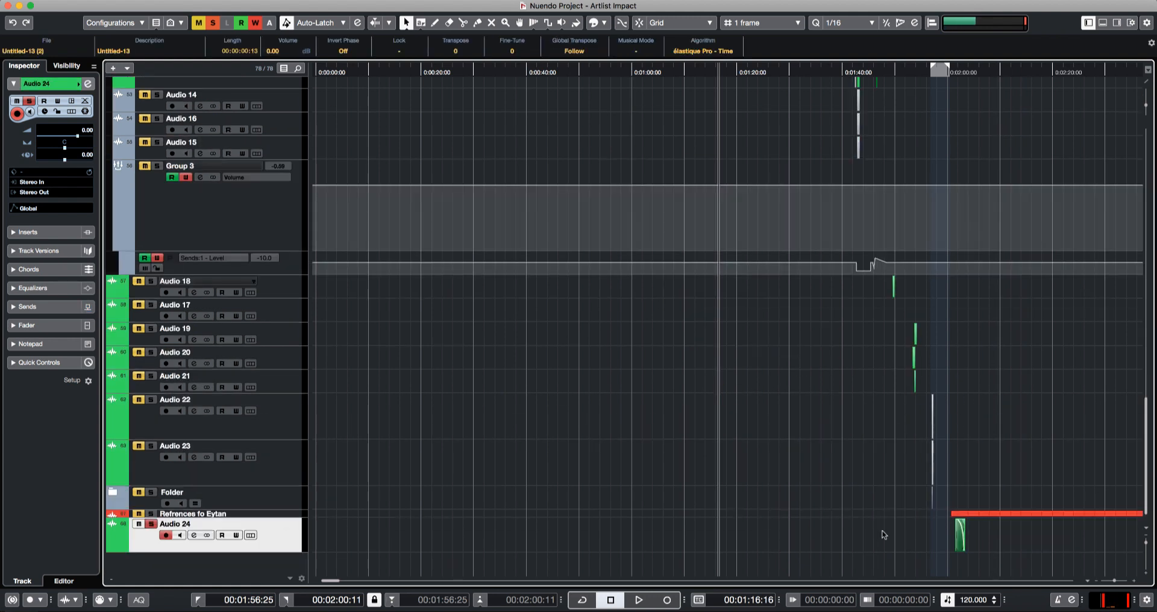
{"action": "scroll", "coordinate": [810, 345], "scroll_direction": "up", "scroll_amount": 5}
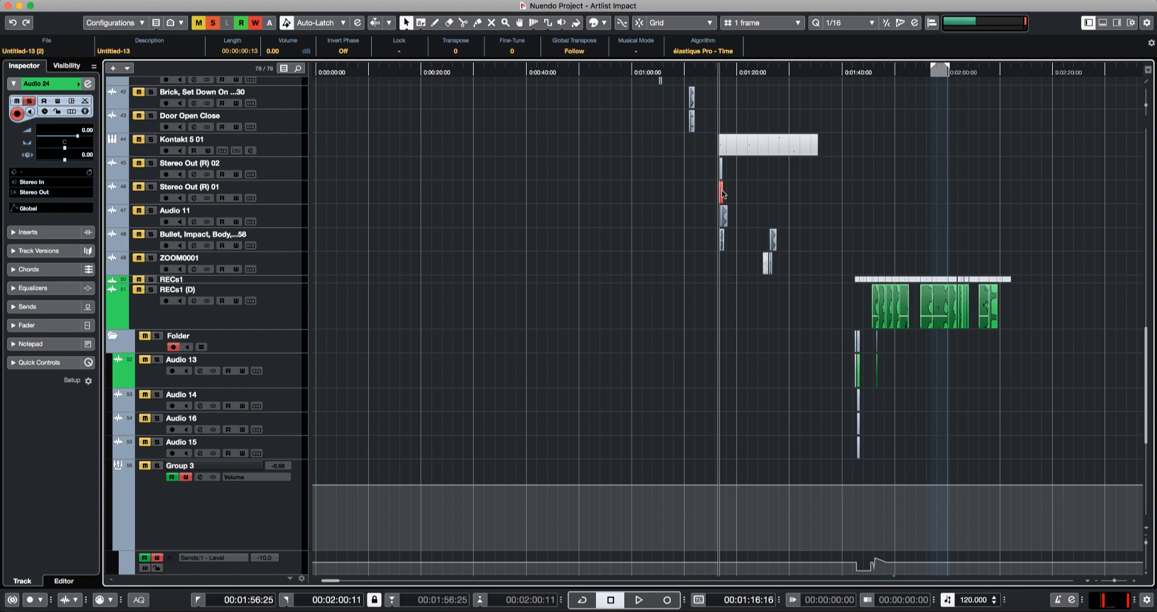
{"action": "left_click_drag", "start_coordinate": [721, 193], "coordinate": [972, 563]}
{"action": "scroll", "coordinate": [838, 344], "scroll_direction": "down", "scroll_amount": 5}
- Clear the solo, place the cursor at 00:00:44:06, and solo and play the Untitled (R) layer near 00:00:46
{"action": "scroll", "coordinate": [795, 337], "scroll_direction": "up", "scroll_amount": 15}
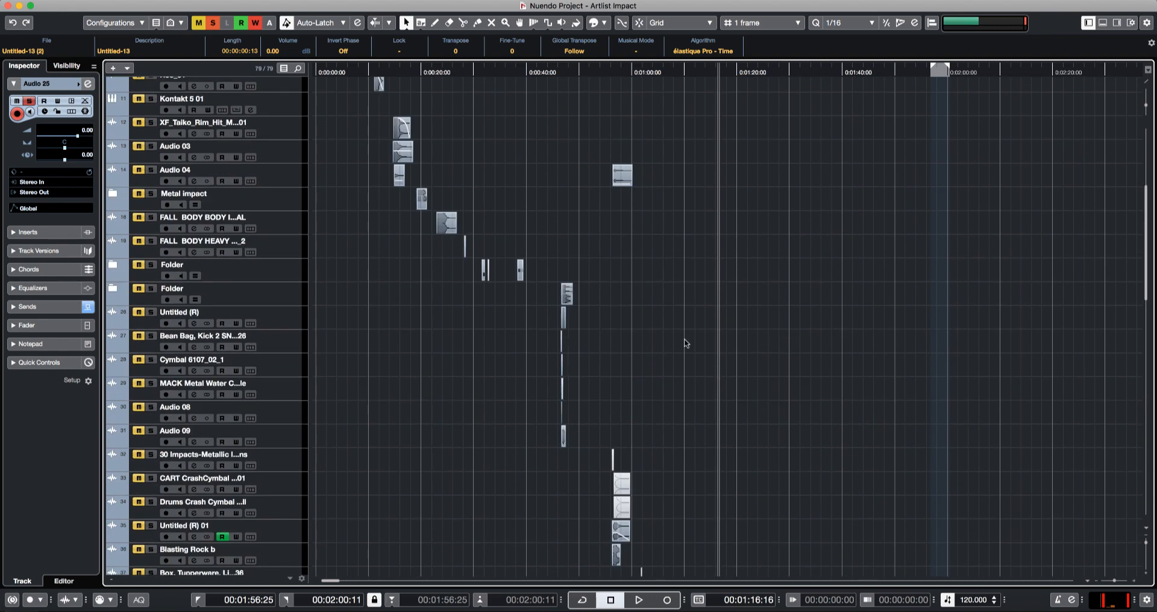
{"action": "left_click", "coordinate": [548, 319]}
{"action": "scroll", "coordinate": [577, 263], "scroll_direction": "up", "scroll_amount": 8}
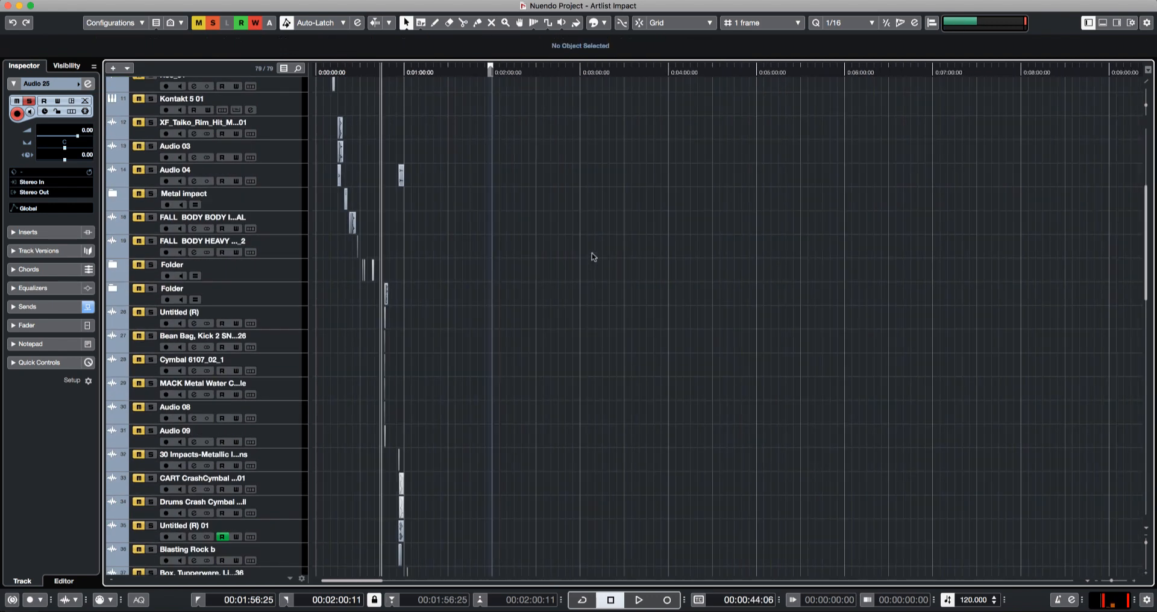
{"action": "key", "text": "s"}
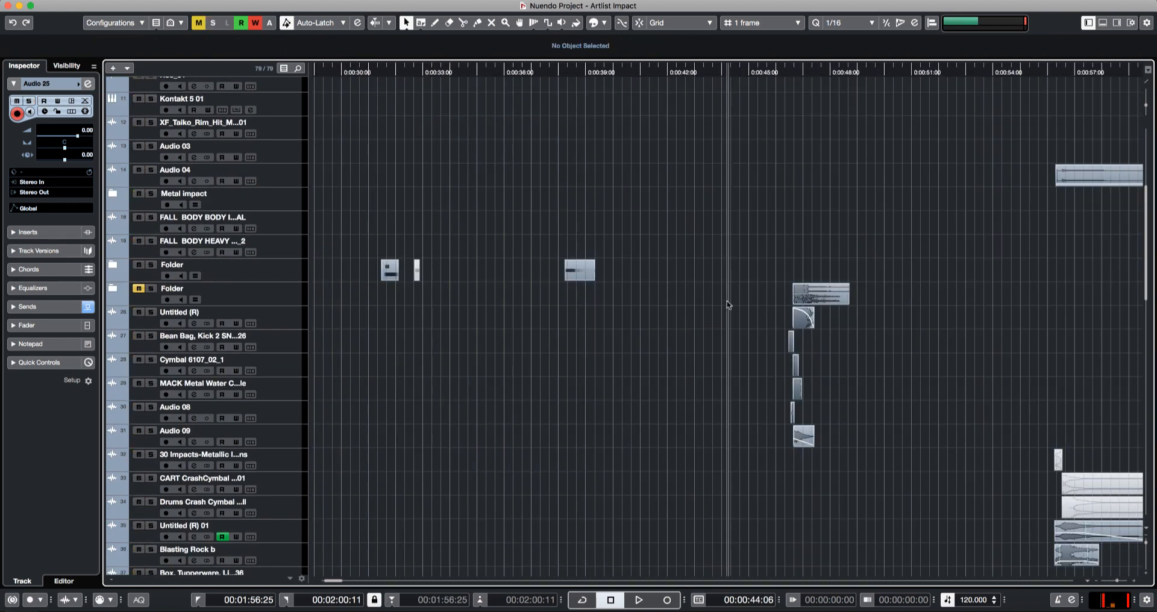
{"action": "scroll", "coordinate": [815, 273], "scroll_direction": "up", "scroll_amount": 4}
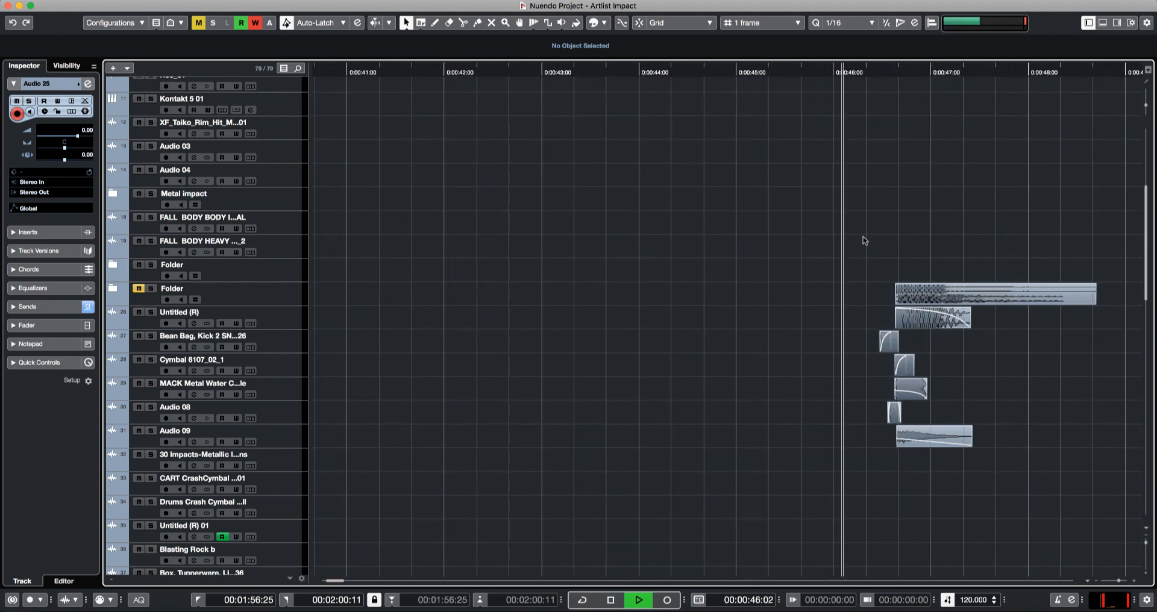
{"action": "left_click", "coordinate": [151, 312]}
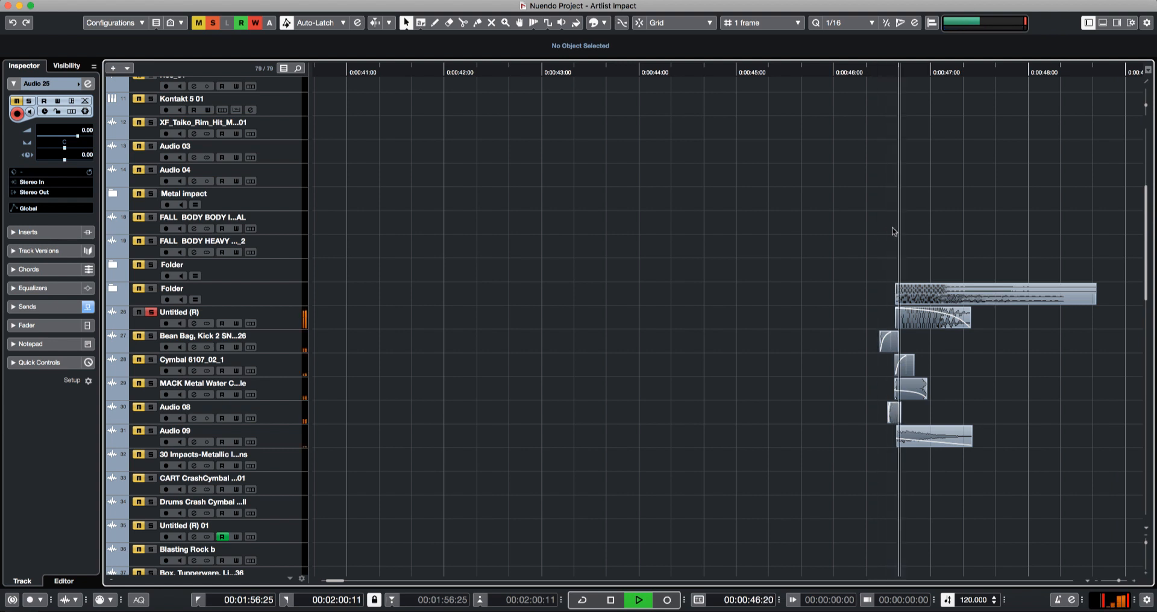
{"action": "key", "text": "space"}
- Copy the Untitled (R) clip onto a new track below Audio 25
{"action": "left_click", "coordinate": [932, 325]}
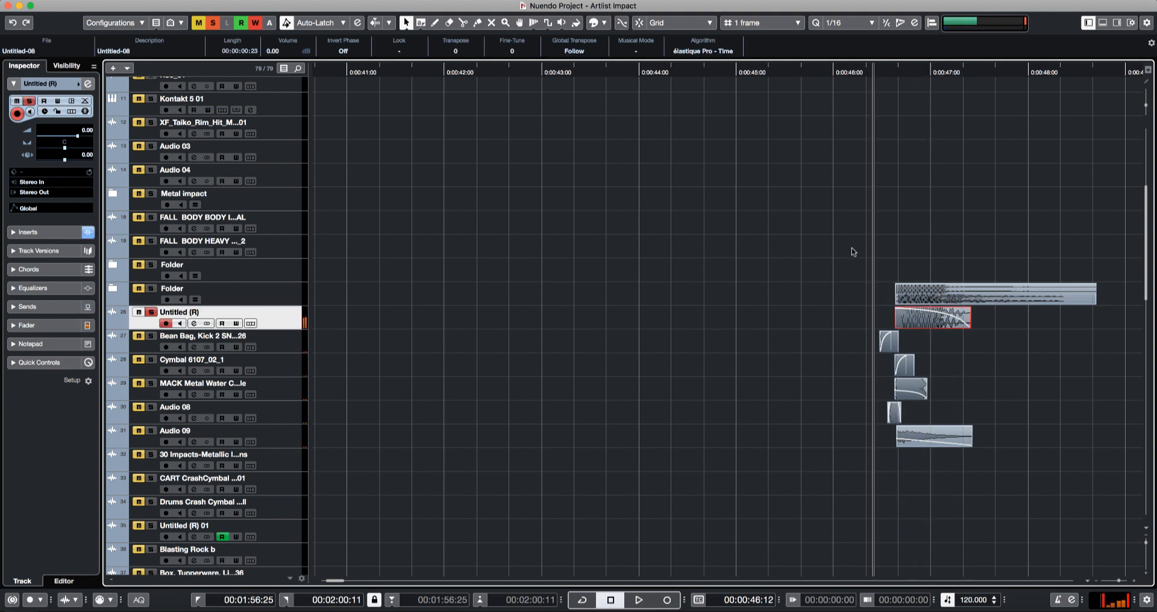
{"action": "left_click_drag", "start_coordinate": [946, 323], "coordinate": [981, 557]}
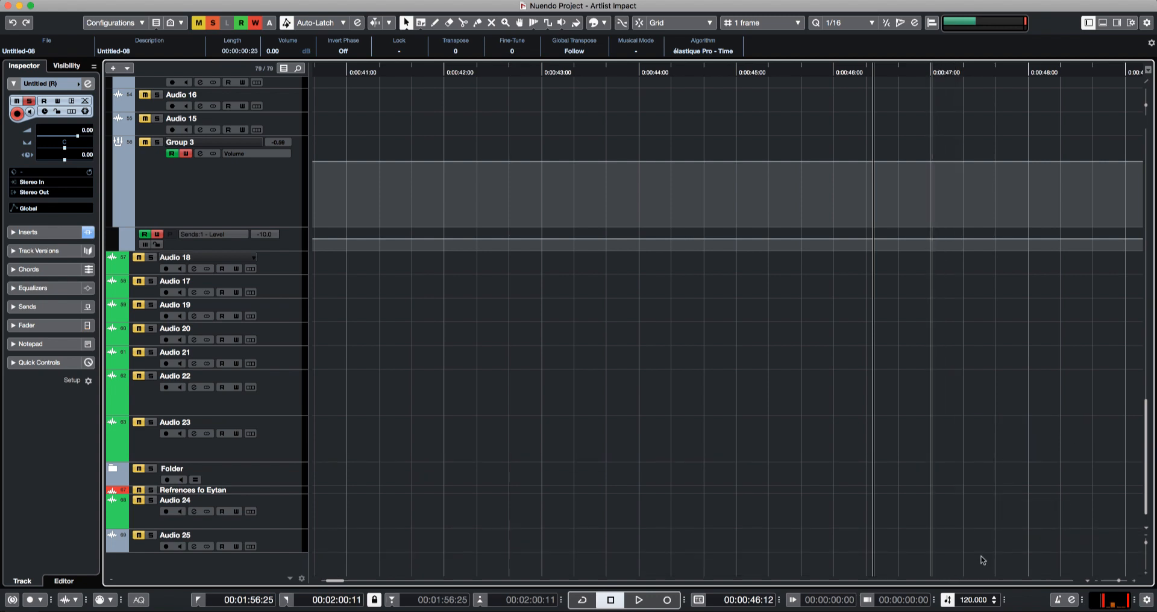
{"action": "scroll", "coordinate": [964, 504], "scroll_direction": "up", "scroll_amount": 2}
{"action": "scroll", "coordinate": [964, 504], "scroll_direction": "down", "scroll_amount": 20}
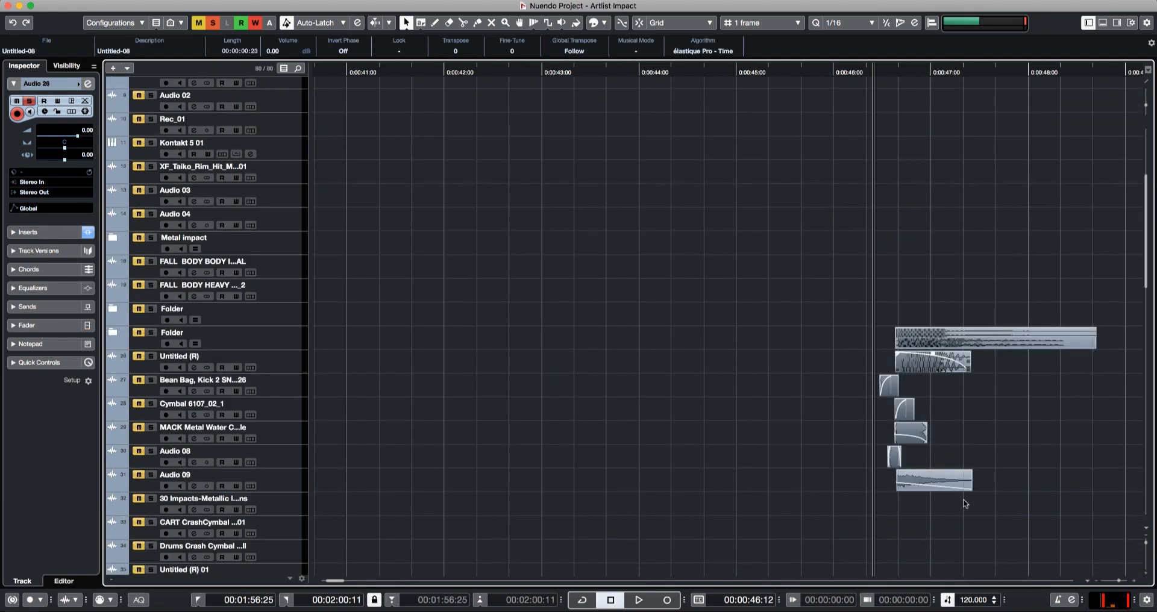
{"action": "scroll", "coordinate": [814, 470], "scroll_direction": "right", "scroll_amount": 3}
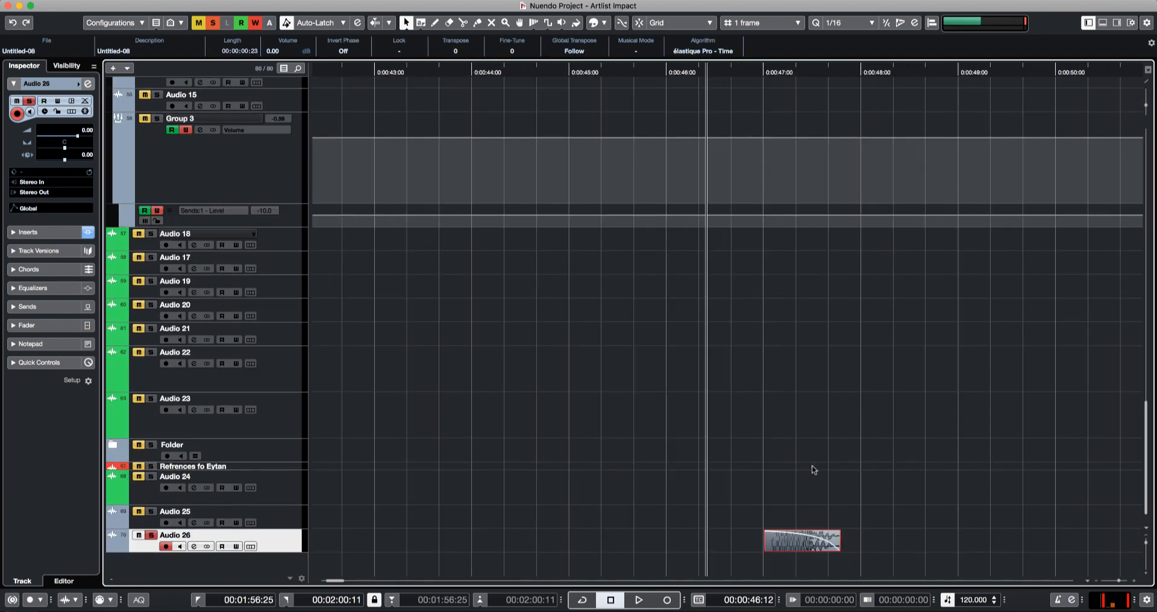
- Move the copied Audio 26 clip to about 00:02:01:18, just after the start of the Audio 24 clip
{"action": "key", "text": "g"}
{"action": "key", "text": "g"}
{"action": "key", "text": "g"}
{"action": "key", "text": "g"}
{"action": "key", "text": "g"}
{"action": "key", "text": "g"}
{"action": "key", "text": "g"}
{"action": "key", "text": "g"}
{"action": "key", "text": "g"}
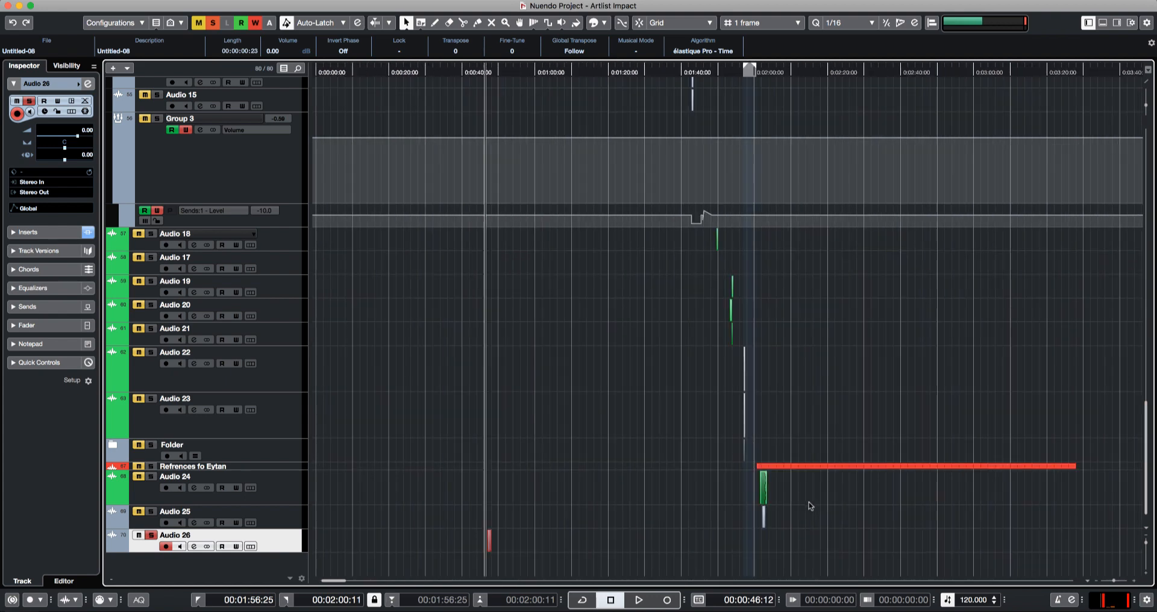
{"action": "key", "text": "h"}
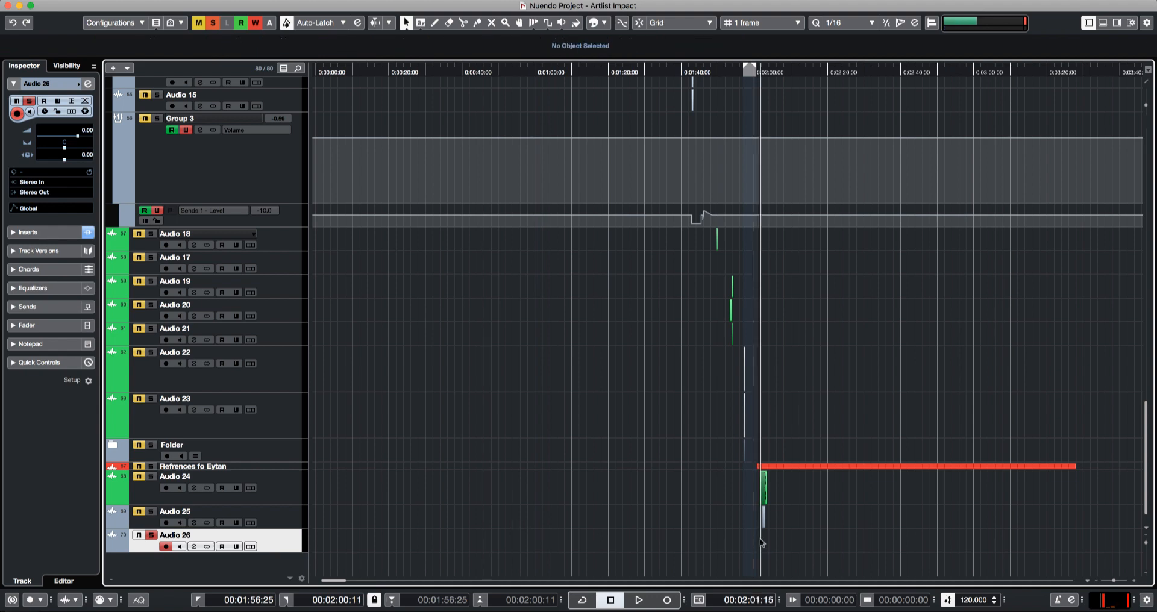
{"action": "key", "text": "h"}
{"action": "key", "text": "h"}
{"action": "key", "text": "h"}
{"action": "key", "text": "h"}
{"action": "key", "text": "h"}
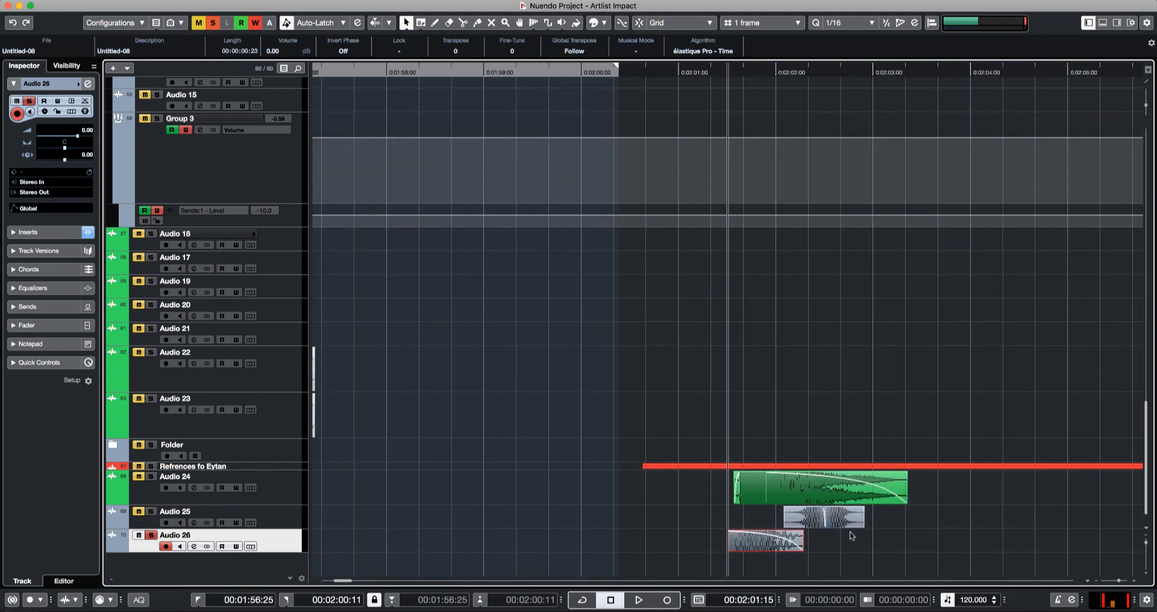
{"action": "left_click_drag", "start_coordinate": [783, 541], "coordinate": [800, 541]}
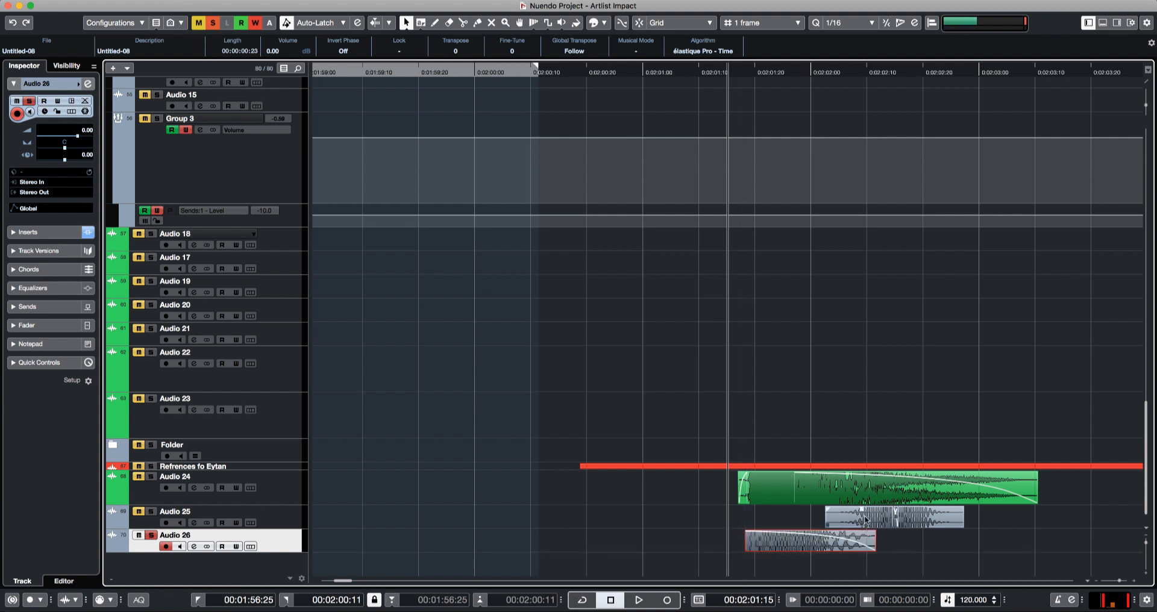
- Move the Audio 25 clips earlier to about 00:02:01:07 and play from about 00:02:00:29
{"action": "left_click_drag", "start_coordinate": [917, 520], "coordinate": [776, 526]}
{"action": "key", "text": "space"}
{"action": "left_click", "coordinate": [638, 545]}
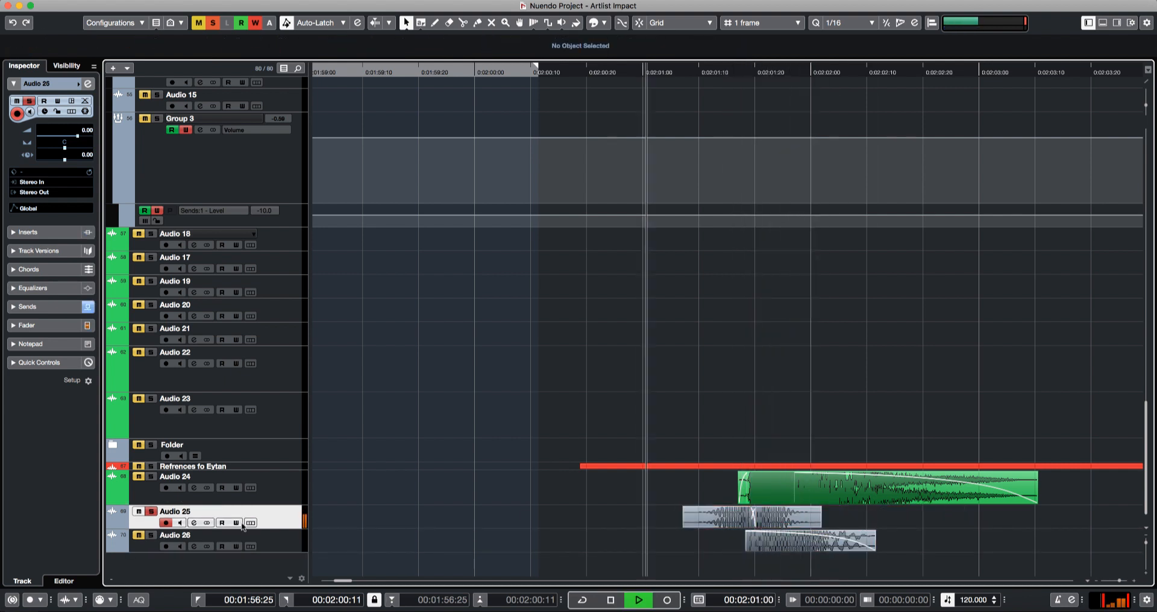
- Add Audio 26 and Audio 24 to the solo and play the three layers together
{"action": "left_click", "coordinate": [153, 534]}
{"action": "key", "text": "space"}
{"action": "key", "text": "space"}
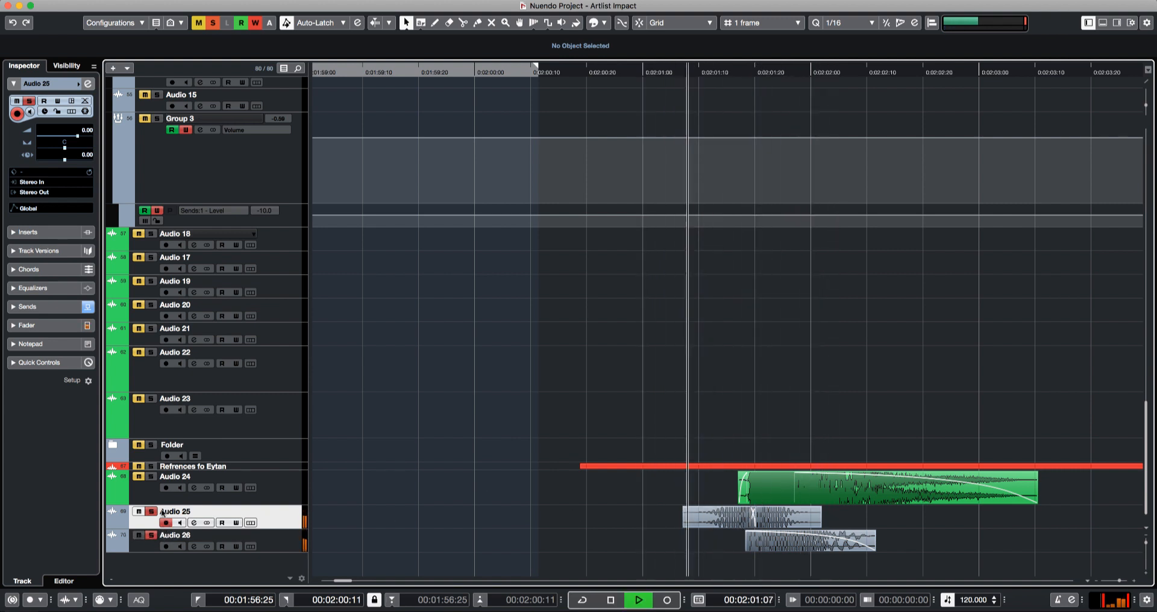
{"action": "left_click", "coordinate": [150, 477]}
{"action": "key", "text": "space"}
{"action": "key", "text": "space"}
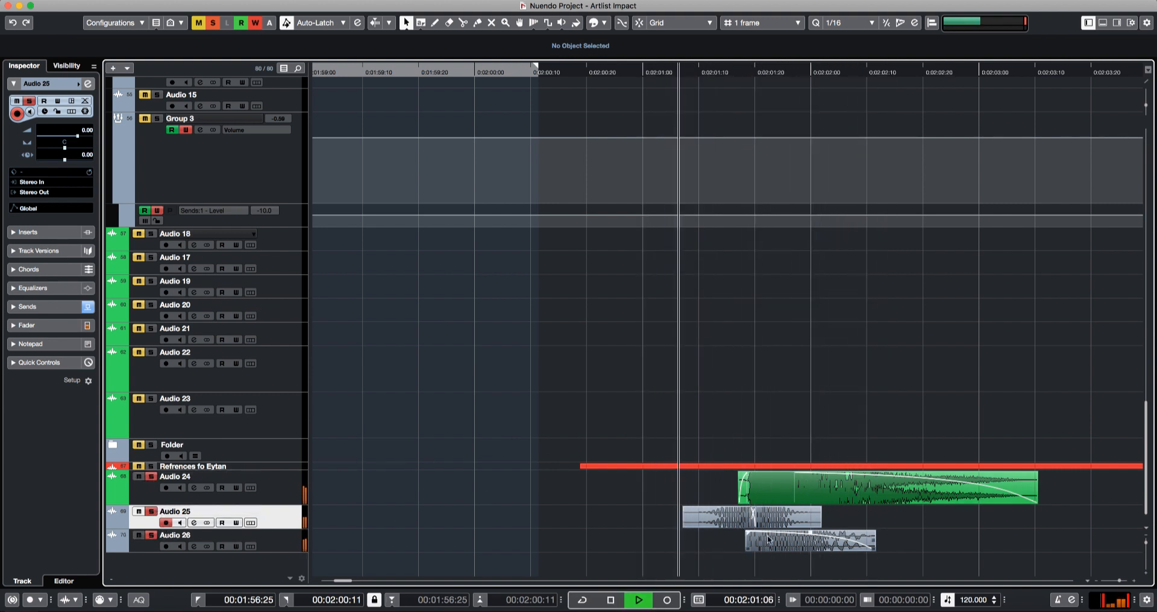
- Lower the Audio 26 clip's volume to -11.00 dB while auditioning the layered impact
{"action": "left_click", "coordinate": [769, 546]}
{"action": "key", "text": "space"}
{"action": "key", "text": "space"}
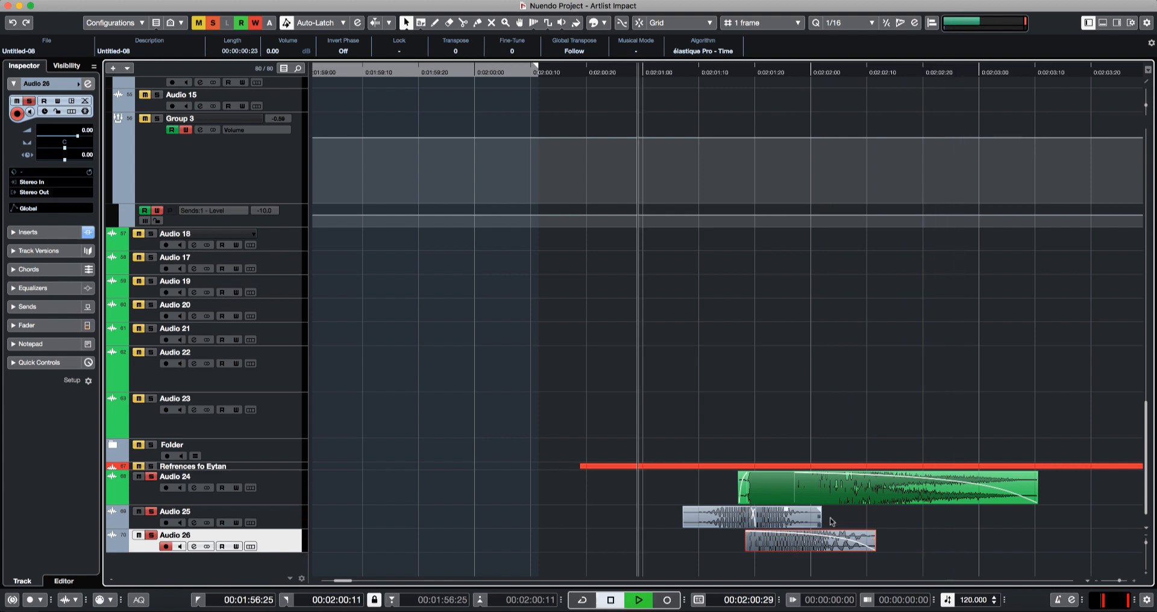
{"action": "scroll", "coordinate": [890, 508], "scroll_direction": "left", "scroll_amount": 3}
{"action": "key", "text": "h"}
{"action": "key", "text": "g"}
{"action": "key", "text": "g"}
{"action": "key", "text": "h"}
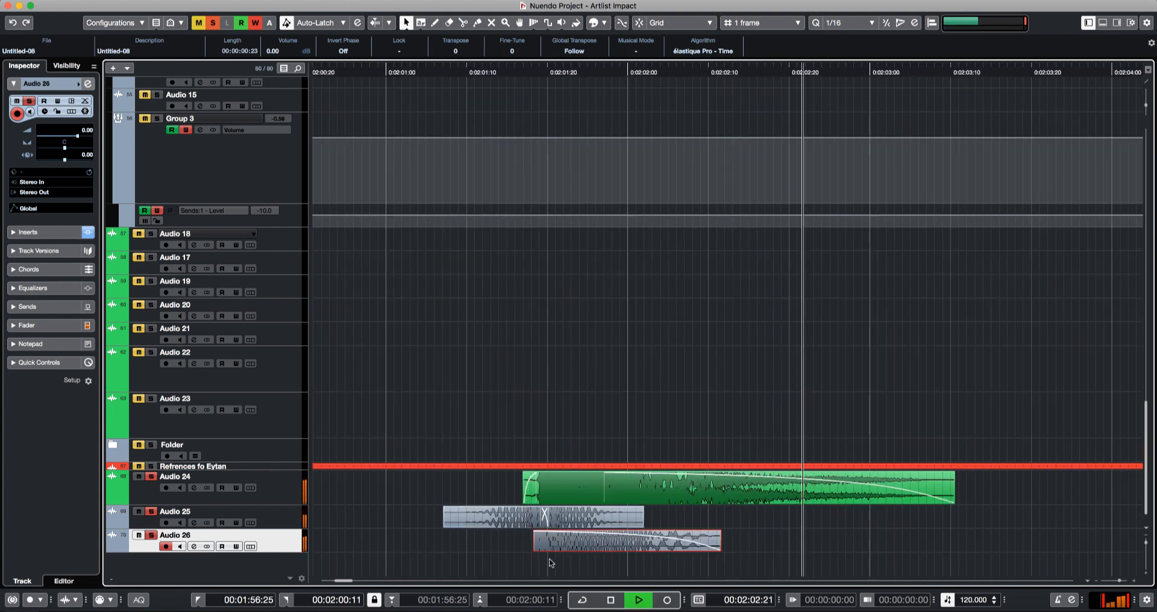
{"action": "key", "text": "space"}
{"action": "key", "text": "super+z"}
{"action": "key", "text": "space"}
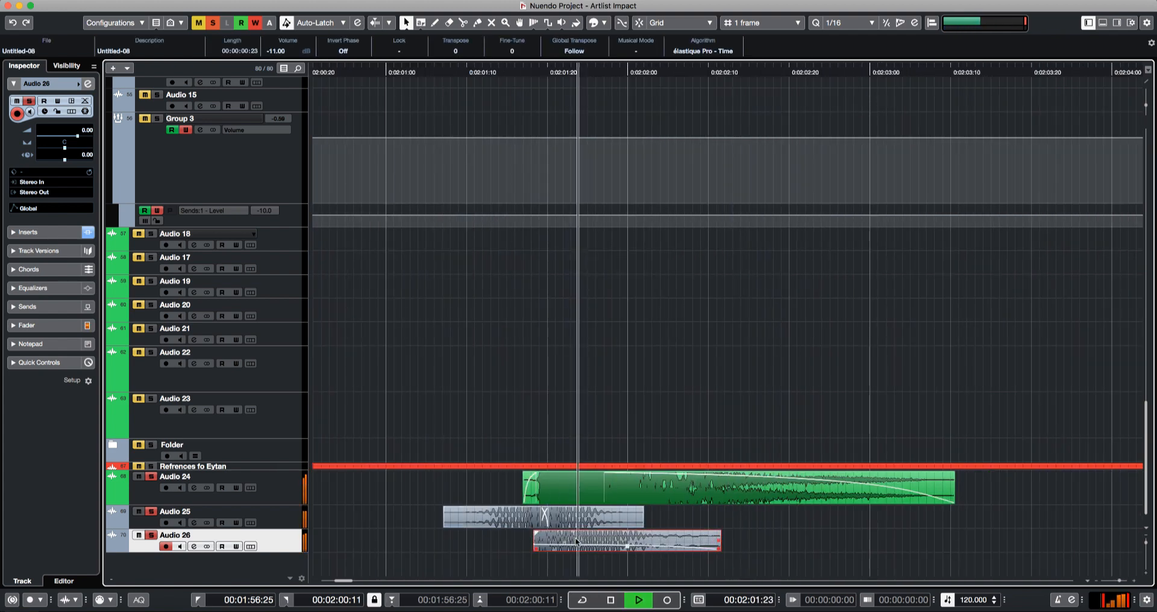
{"action": "key", "text": "space"}
- Open the channel settings for Audio 24, select its clip and play the layered impact
{"action": "left_click", "coordinate": [261, 502]}
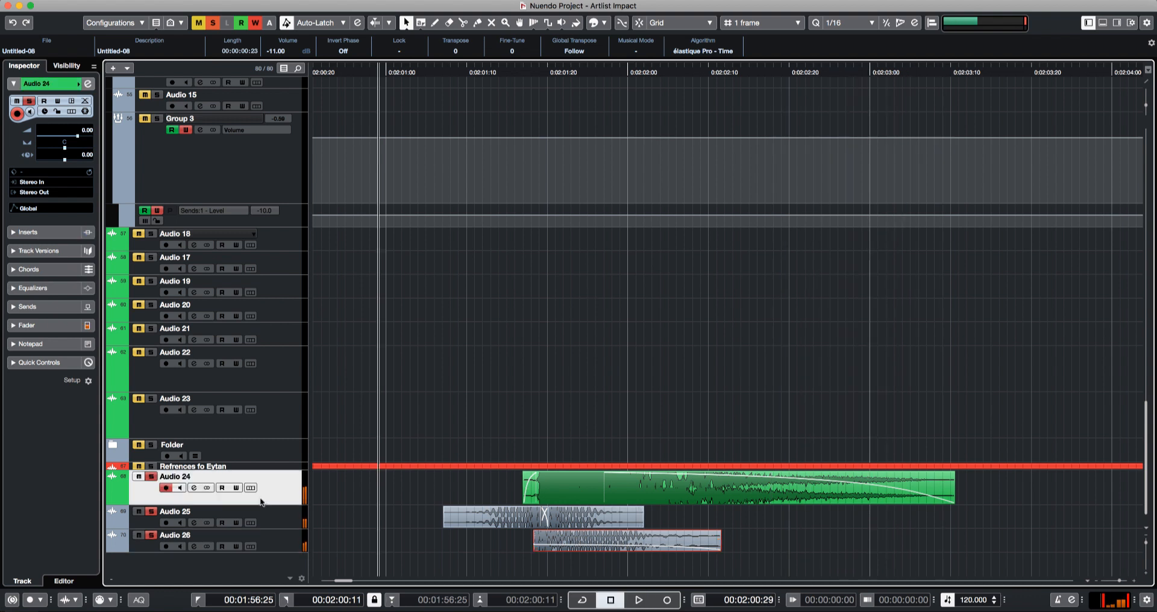
{"action": "key", "text": "e"}
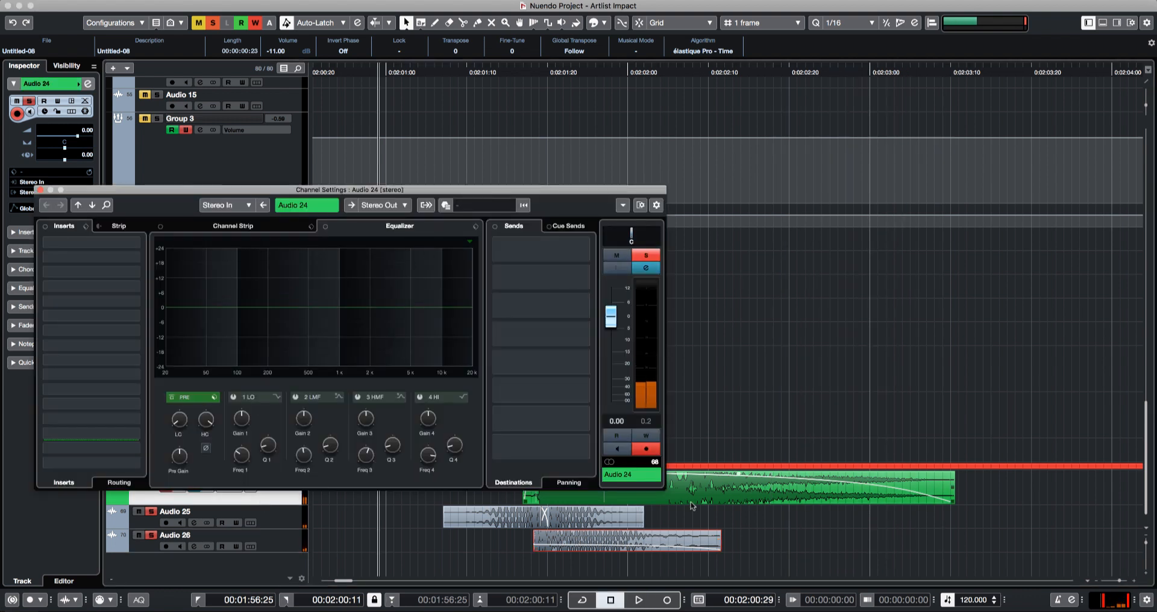
{"action": "left_click", "coordinate": [692, 507]}
{"action": "left_click_drag", "start_coordinate": [506, 194], "coordinate": [501, 135]}
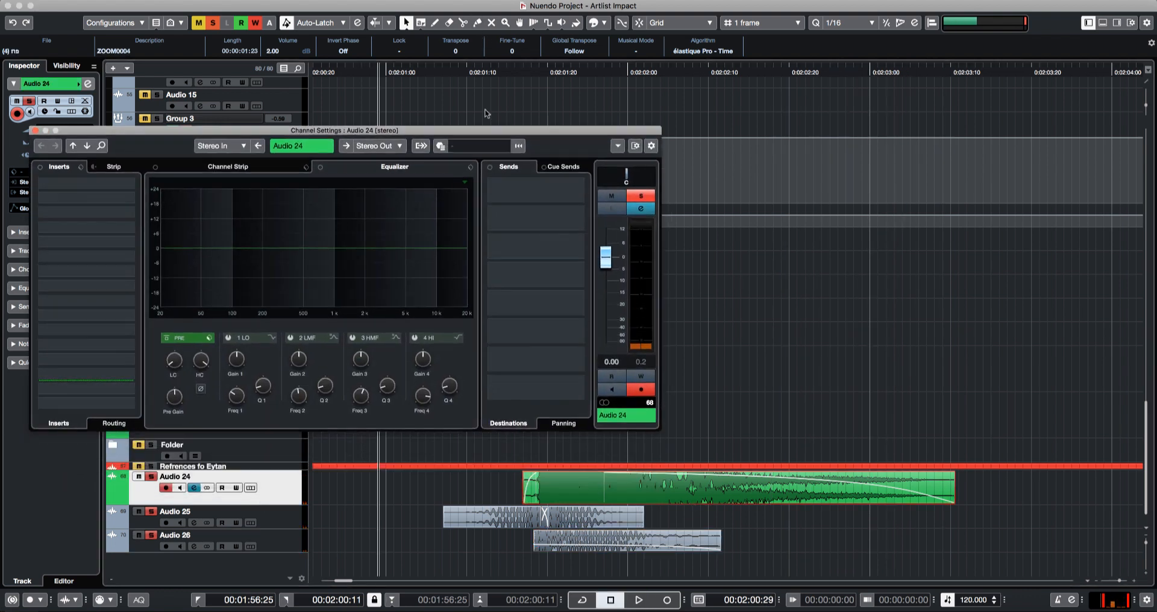
{"action": "key", "text": "space"}
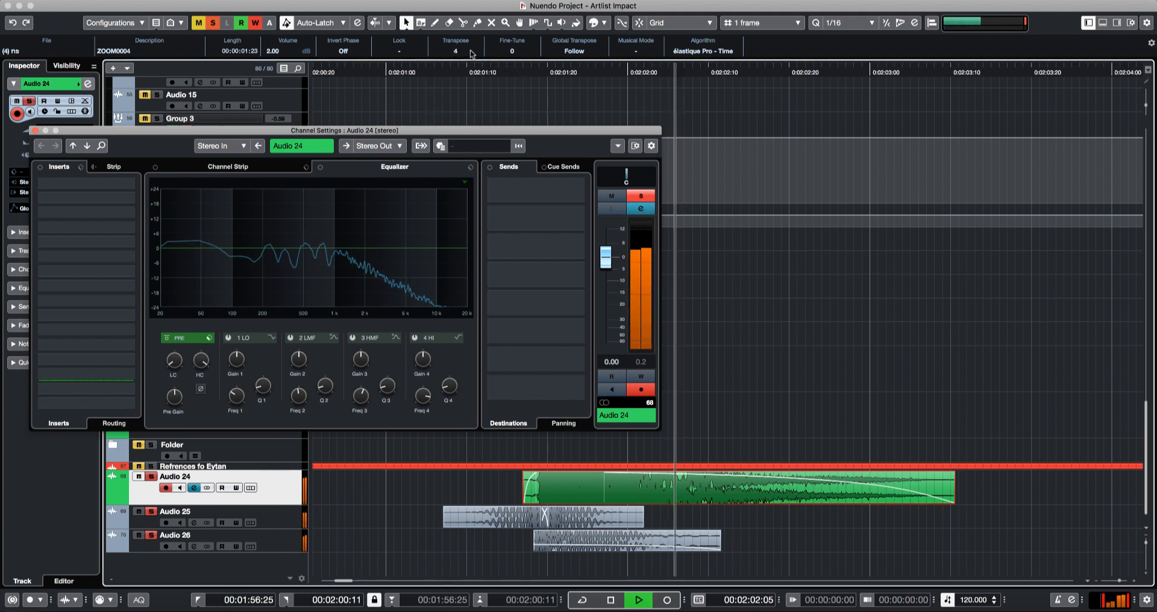
- Try transposing the Audio 24 clip by 4 and by 3 while auditioning the layers
{"action": "key", "text": "space"}
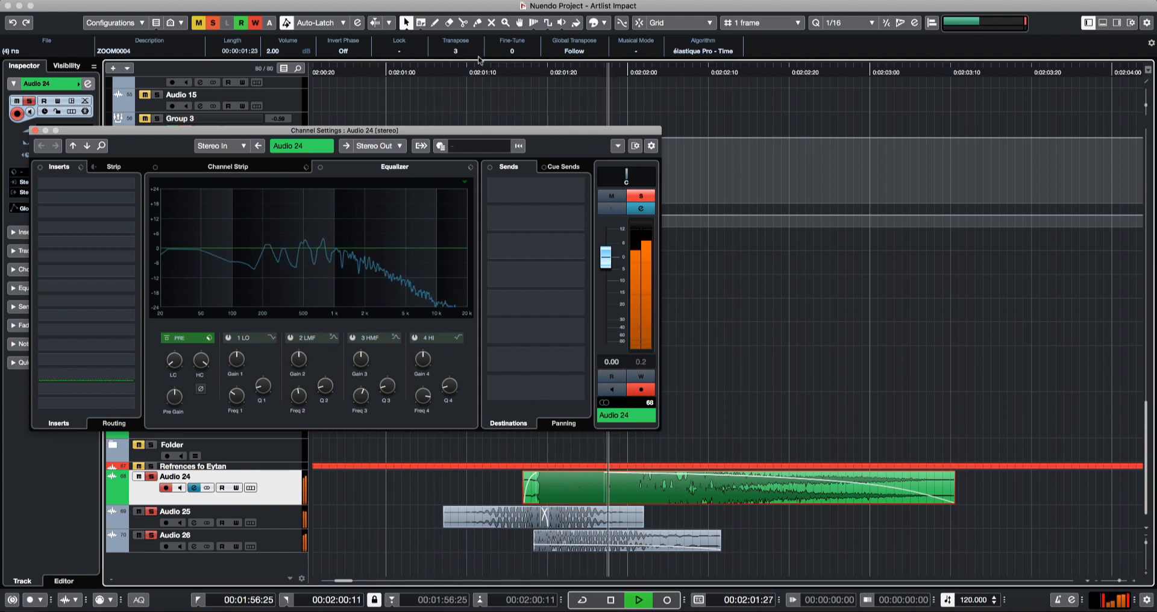
{"action": "key", "text": "space"}
{"action": "scroll", "coordinate": [476, 54], "scroll_direction": "up", "scroll_amount": 1}
{"action": "key", "text": "space"}
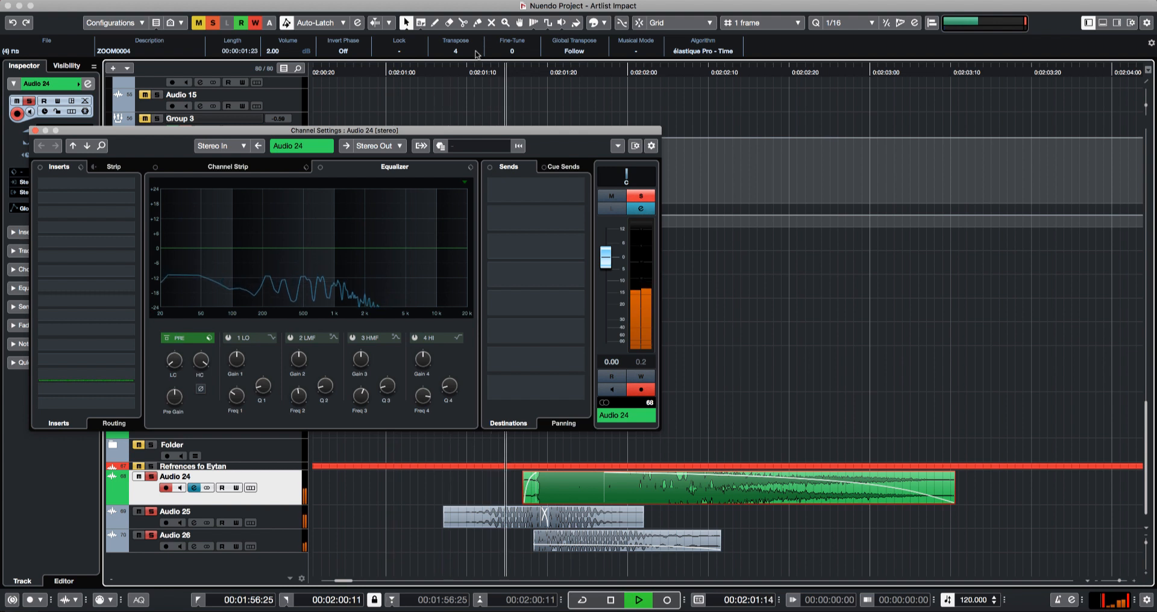
{"action": "scroll", "coordinate": [476, 54], "scroll_direction": "down", "scroll_amount": 1}
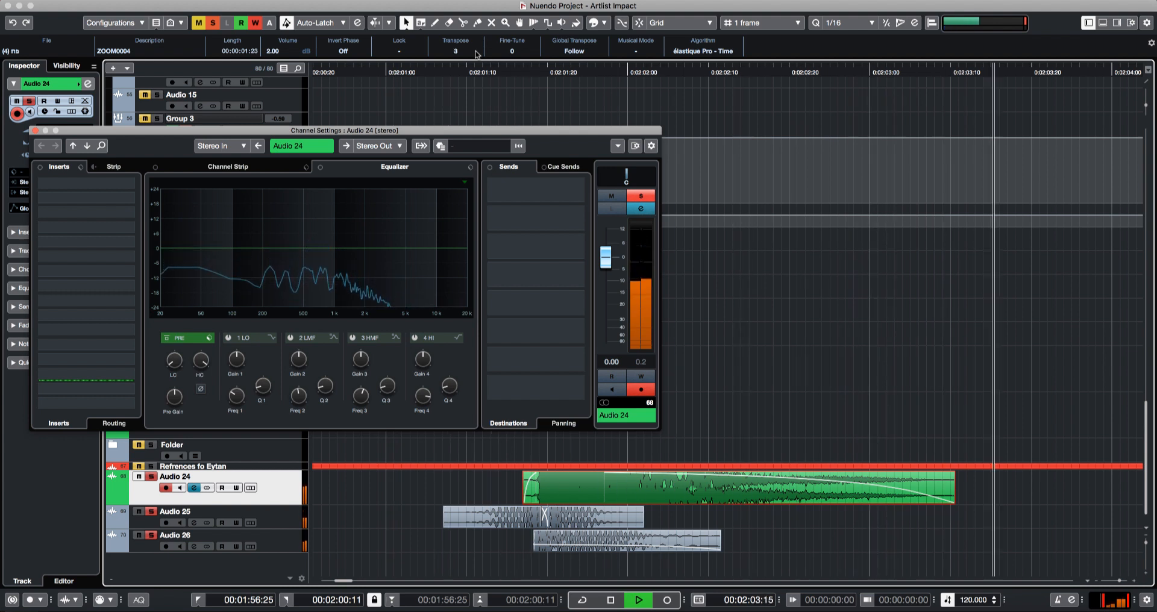
{"action": "key", "text": "space"}
- Raise the Audio 24 channel's EQ low cut to about 536 Hz and audition the layers
{"action": "key", "text": "space"}
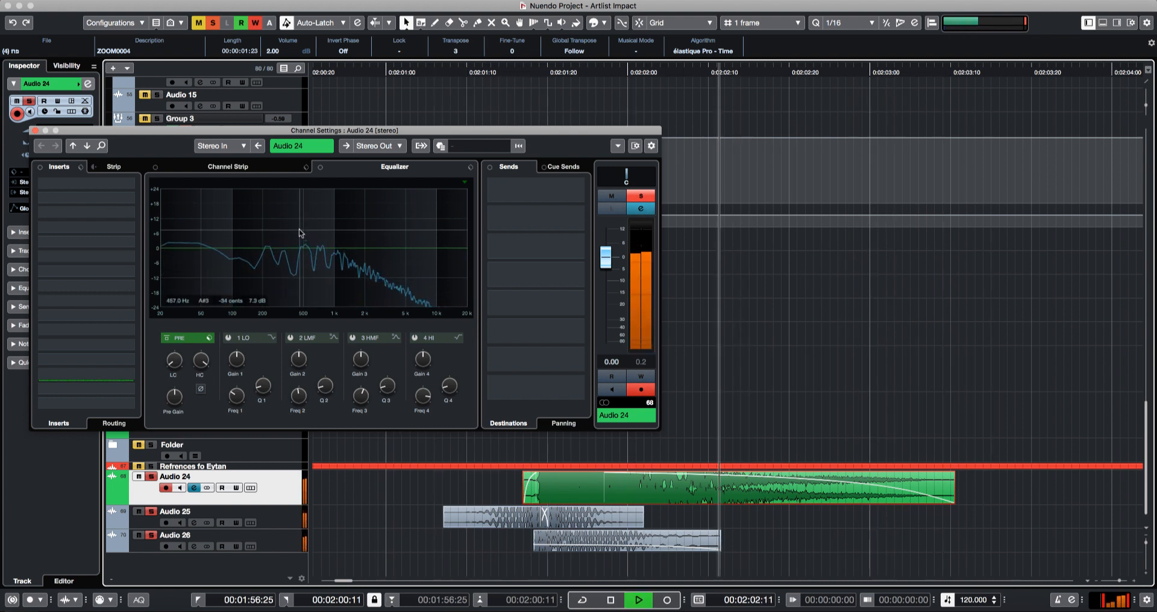
{"action": "key", "text": "space"}
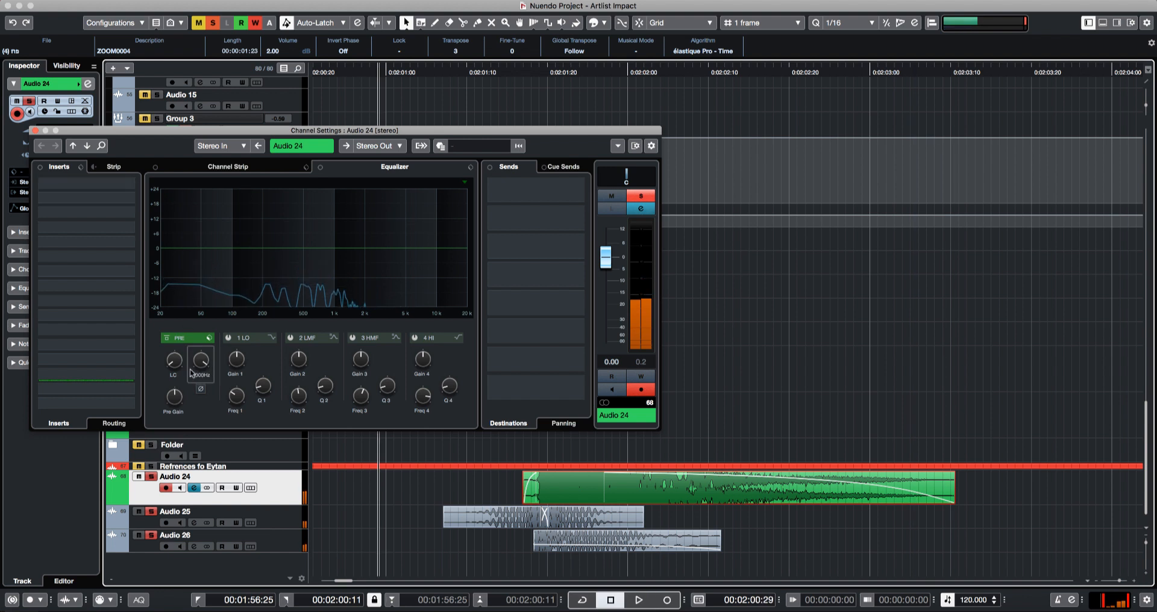
{"action": "left_click_drag", "start_coordinate": [175, 362], "coordinate": [184, 300]}
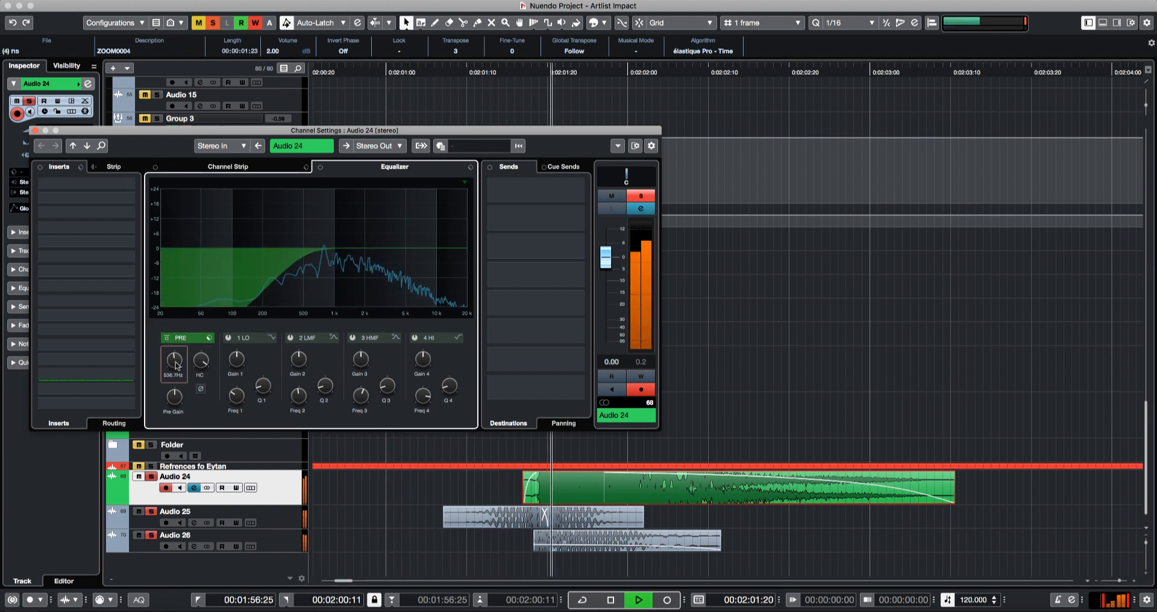
{"action": "key", "text": "space"}
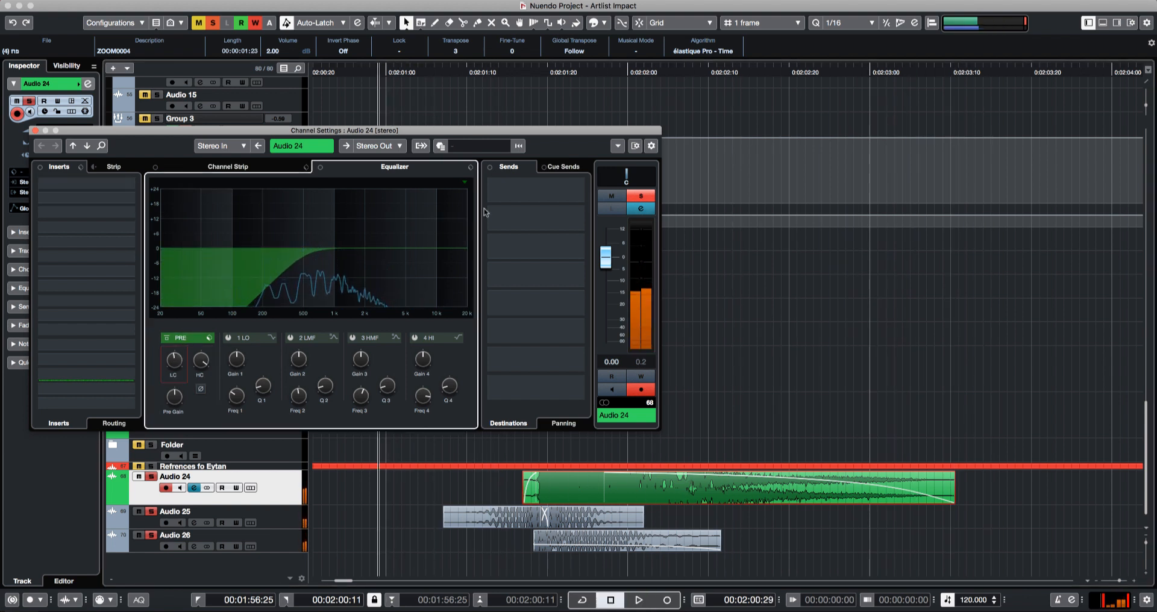
- Add a send from Audio 24 to the Reverb channel and set its level to -16.7 dB while auditioning
{"action": "left_click", "coordinate": [534, 192]}
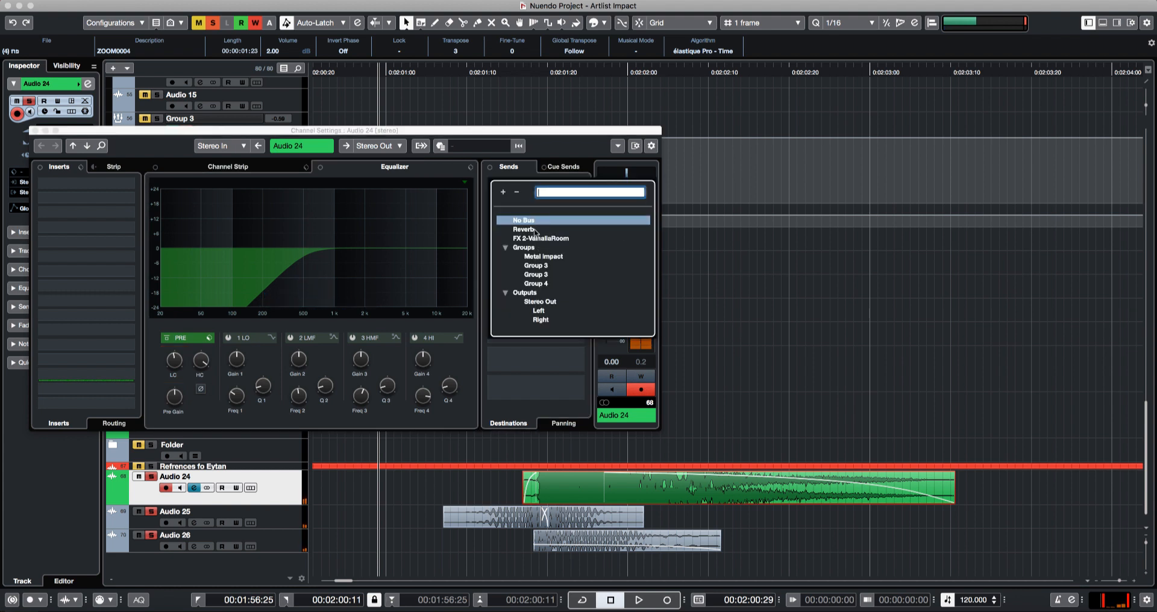
{"action": "left_click", "coordinate": [523, 230]}
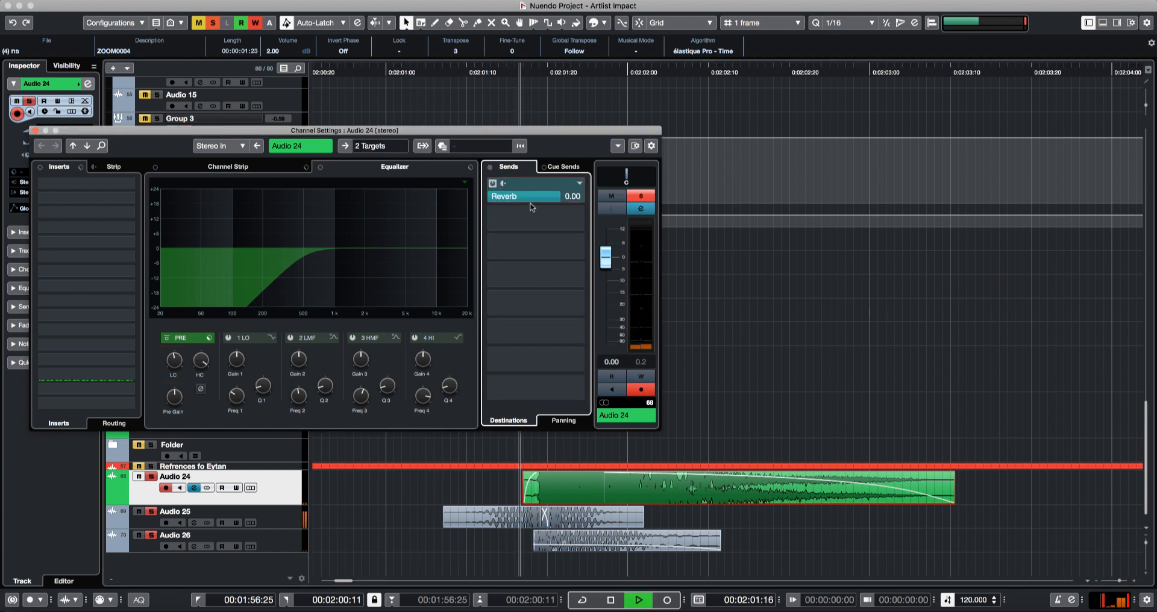
{"action": "scroll", "coordinate": [558, 196], "scroll_direction": "down", "scroll_amount": 6}
{"action": "key", "text": "space"}
{"action": "key", "text": "space"}
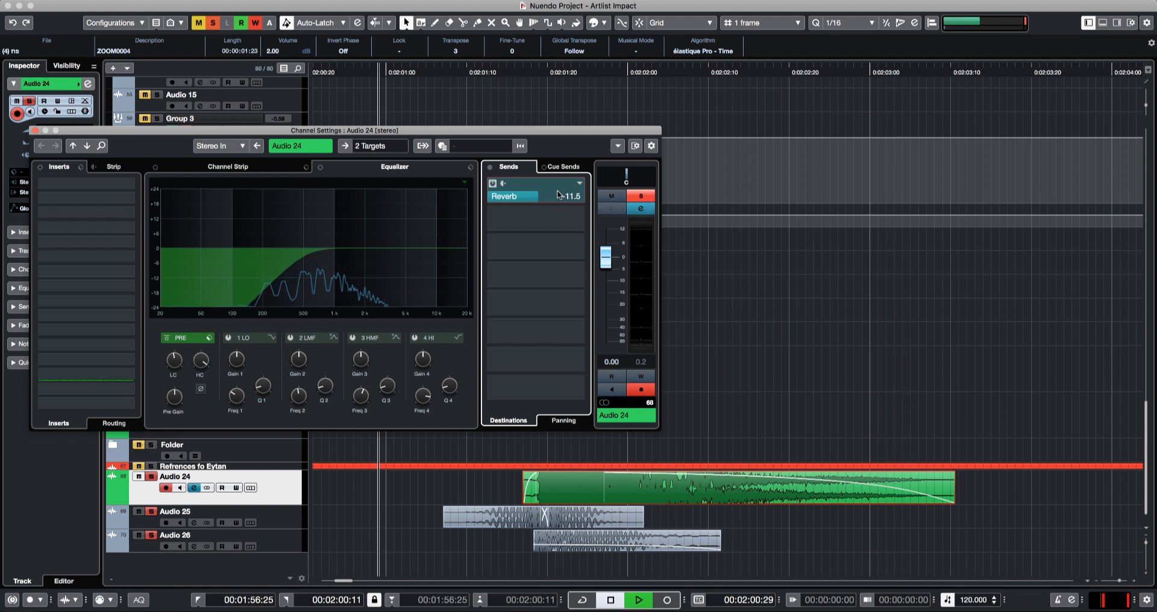
- Set the Audio 24 clip's transpose to 20 while auditioning the layers
{"action": "key", "text": "space"}
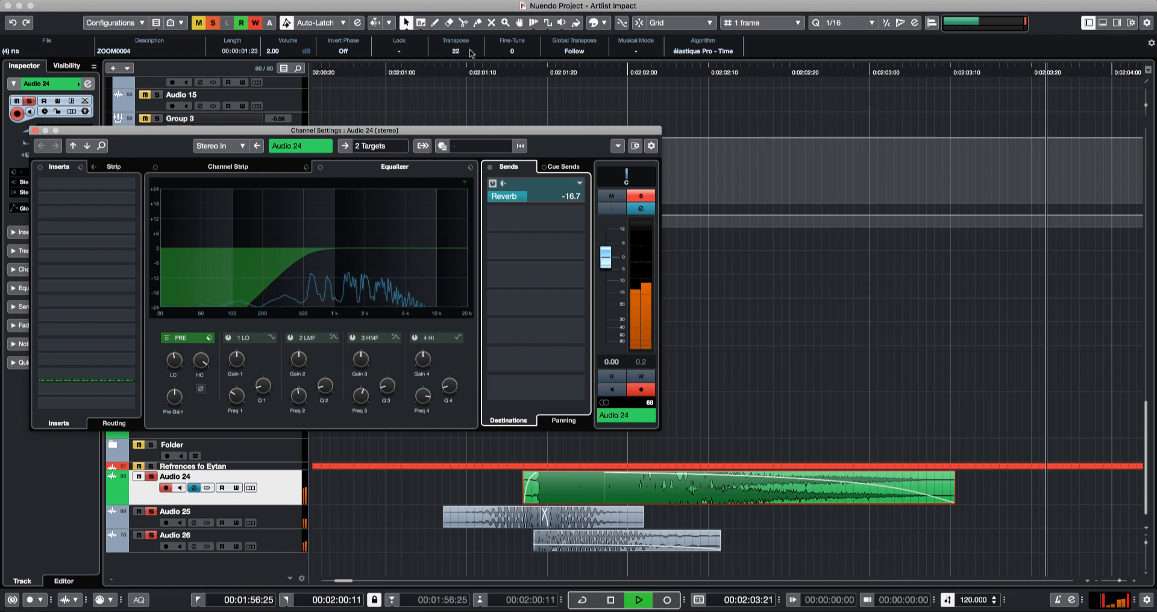
{"action": "scroll", "coordinate": [472, 53], "scroll_direction": "up", "scroll_amount": 1}
{"action": "key", "text": "space"}
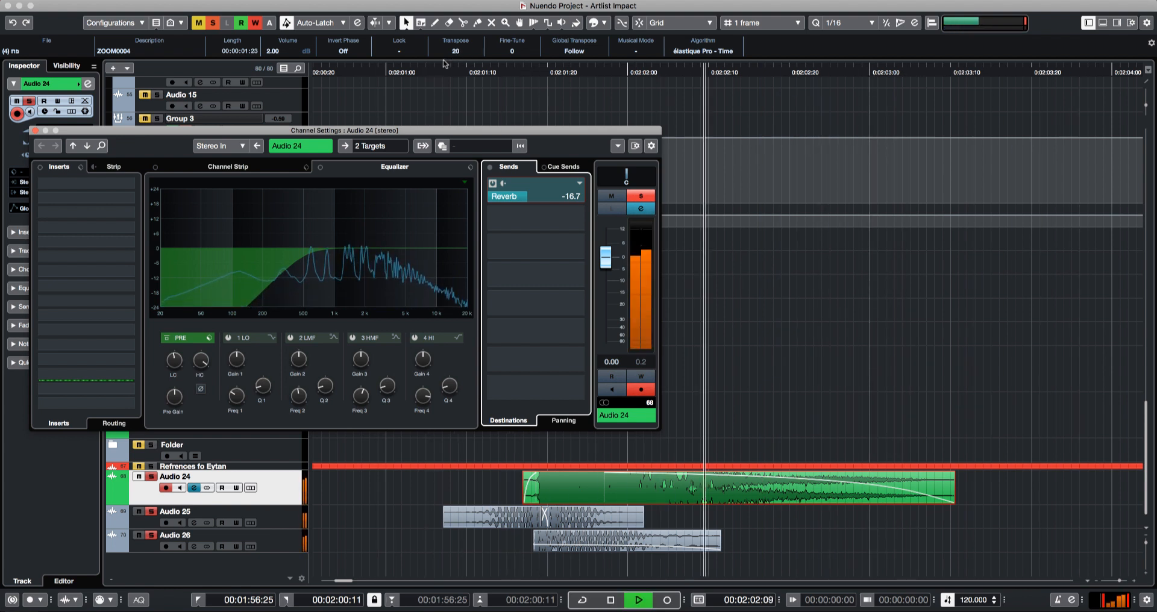
- Cut off the Audio 24 clip's tail so it lasts 00:00:00:25, and lower its volume to -6.00 dB
{"action": "left_click_drag", "start_coordinate": [642, 474], "coordinate": [566, 481]}
{"action": "left_click", "coordinate": [642, 489], "text": "alt"}
{"action": "key", "text": "Delete"}
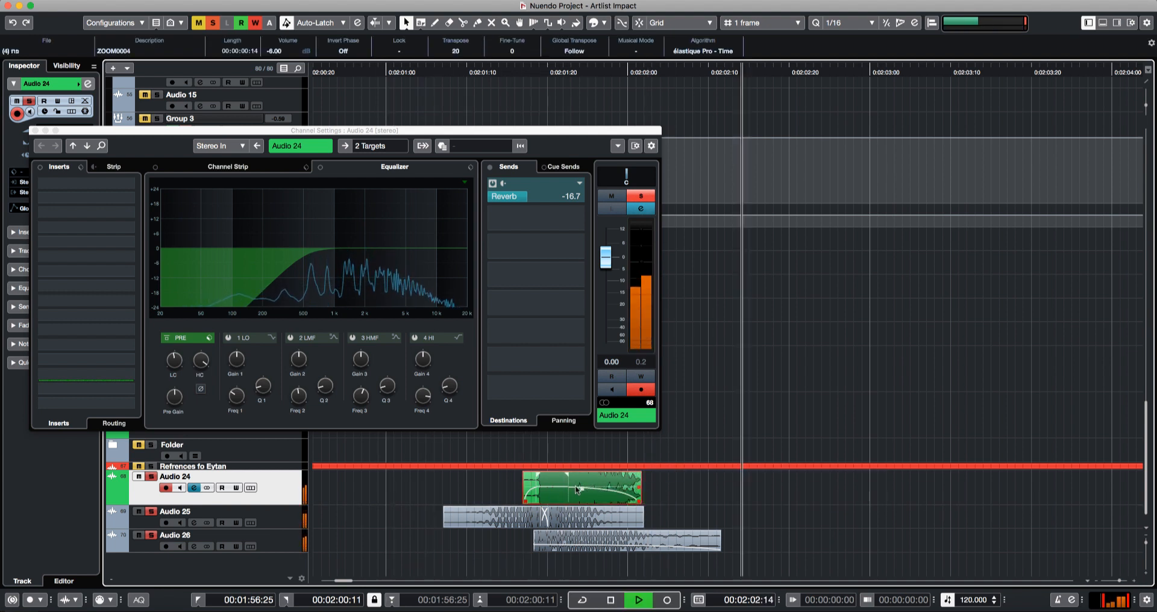
{"action": "key", "text": "space"}
{"action": "key", "text": "space"}
{"action": "left_click_drag", "start_coordinate": [642, 502], "coordinate": [730, 501]}
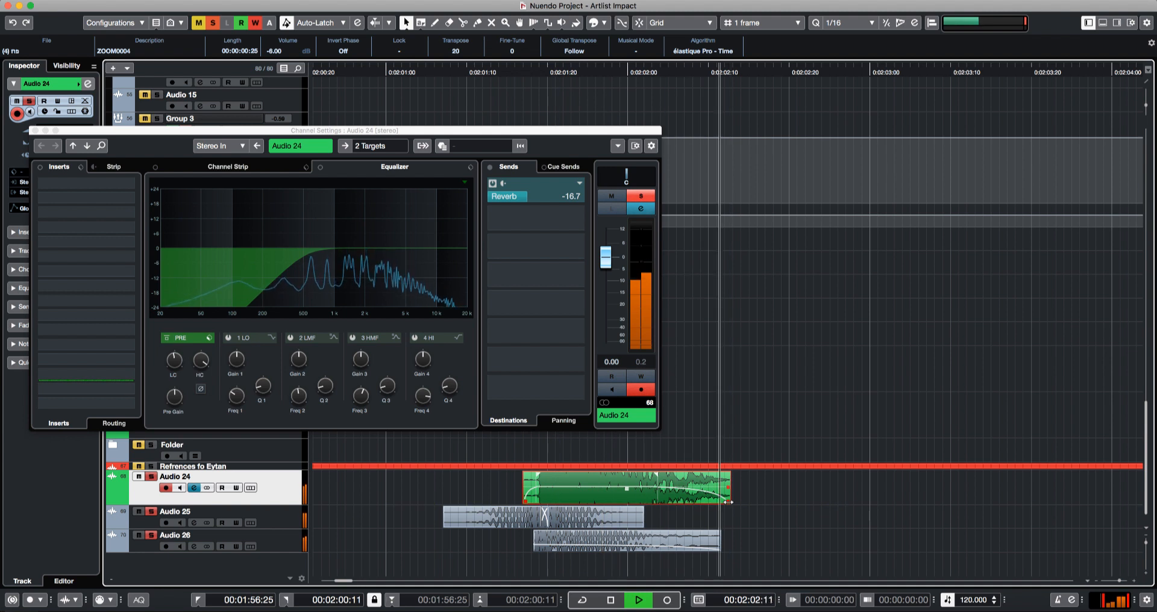
{"action": "key", "text": "space"}
- Insert the RoomWorks reverb in the first insert slot of Audio 24
{"action": "left_click", "coordinate": [131, 184]}
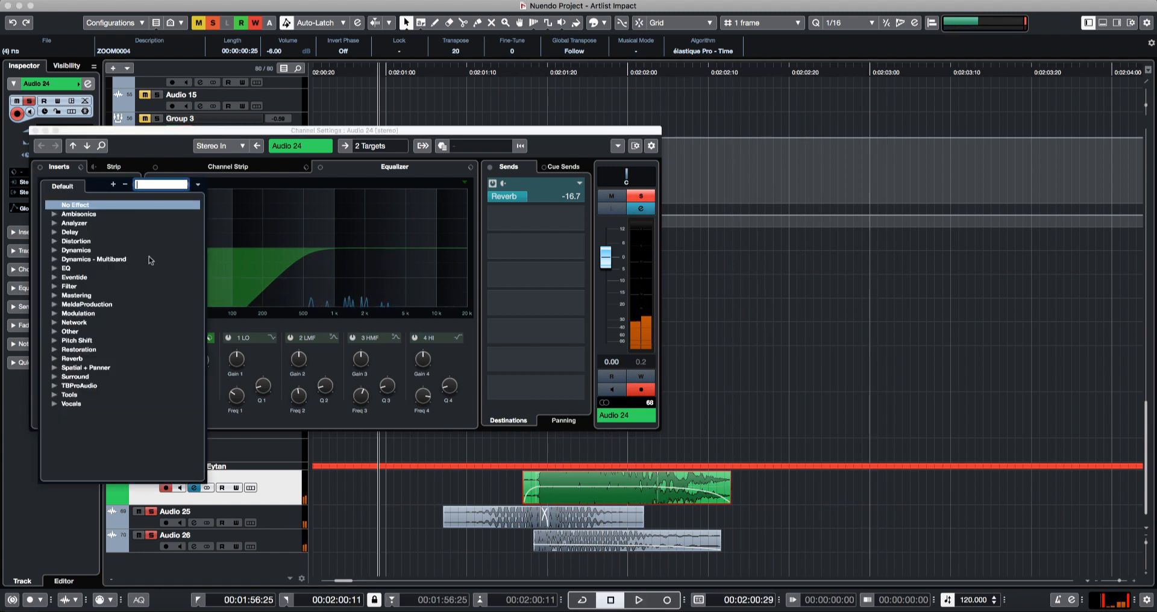
{"action": "type", "text": "reve"}
{"action": "key", "text": "Down"}
{"action": "key", "text": "Down"}
{"action": "key", "text": "Down"}
{"action": "key", "text": "Down"}
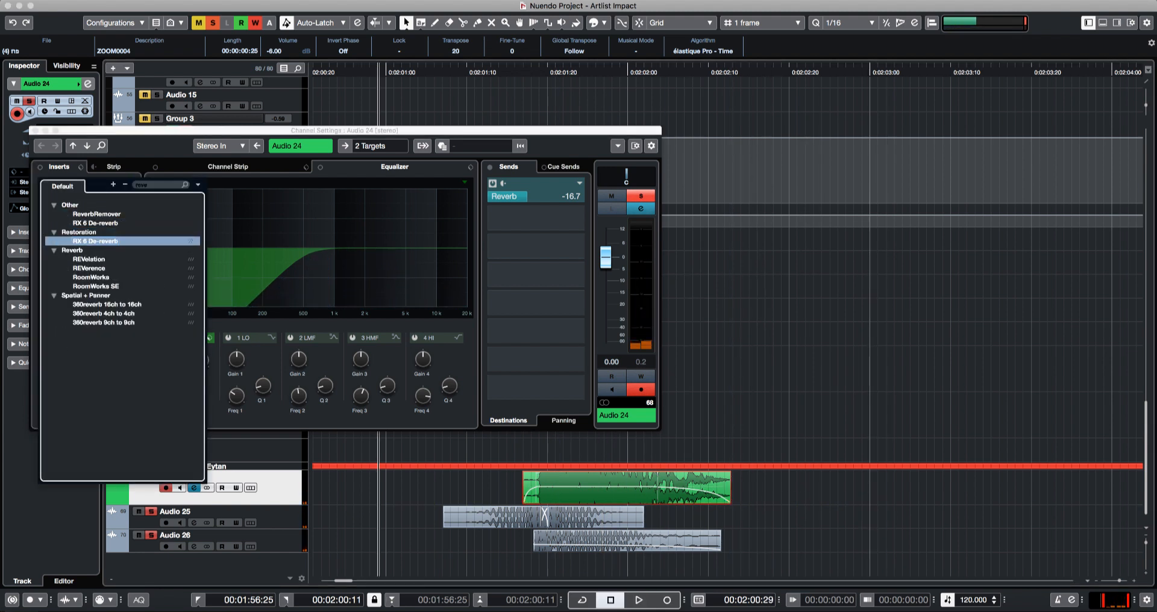
{"action": "key", "text": "Return"}
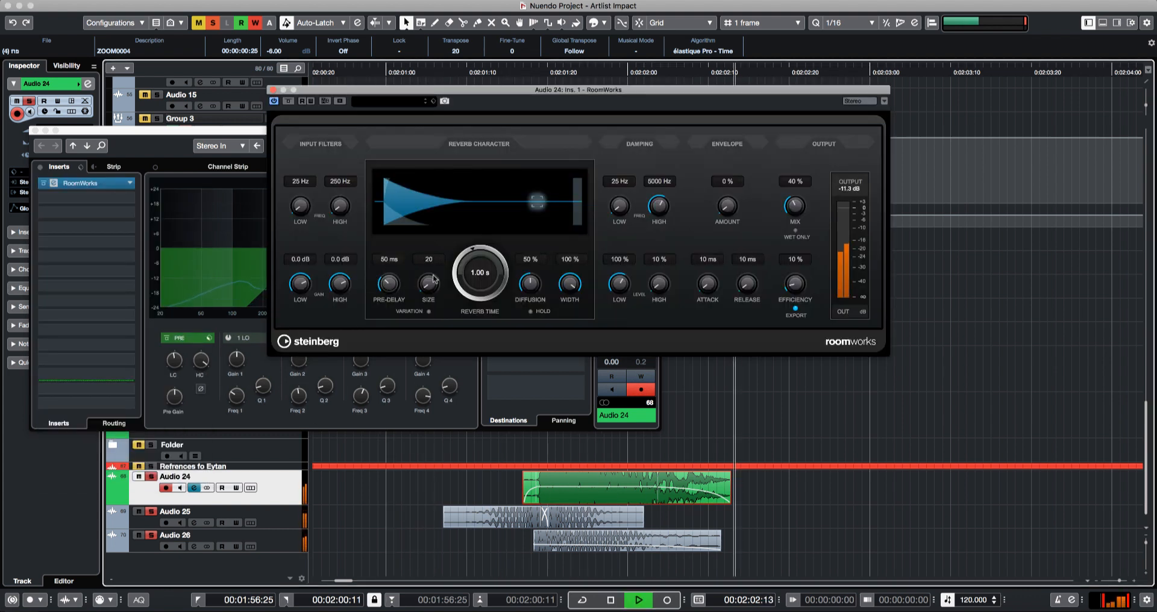
- Set the RoomWorks reverb time to 4.53 s while auditioning, and close the plug-in and channel settings
{"action": "left_click_drag", "start_coordinate": [461, 279], "coordinate": [460, 264]}
{"action": "key", "text": "space"}
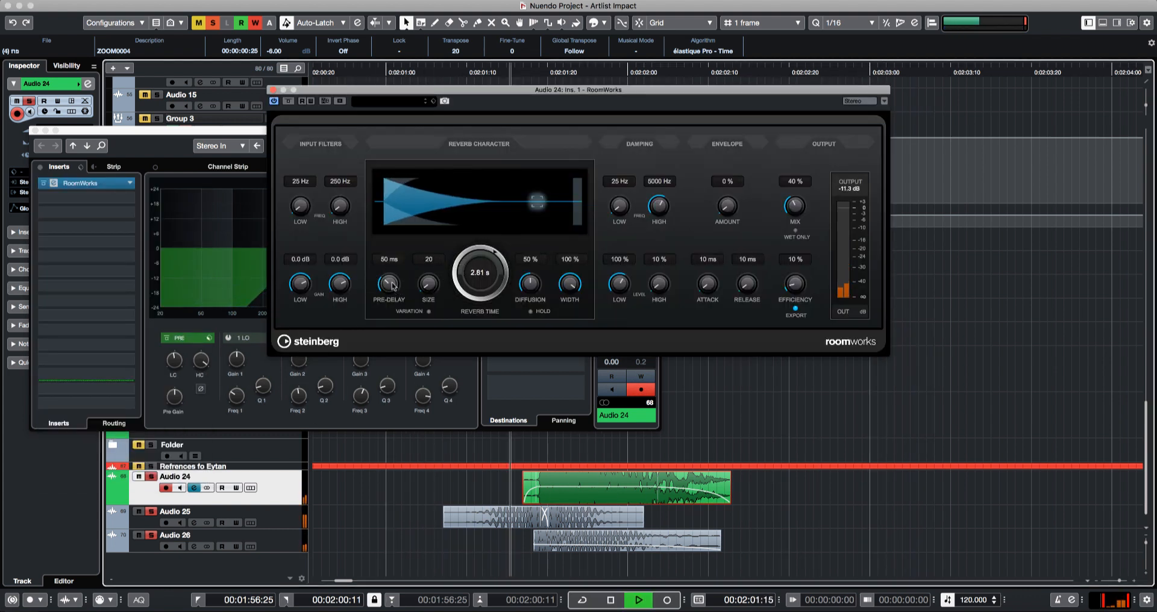
{"action": "key", "text": "space"}
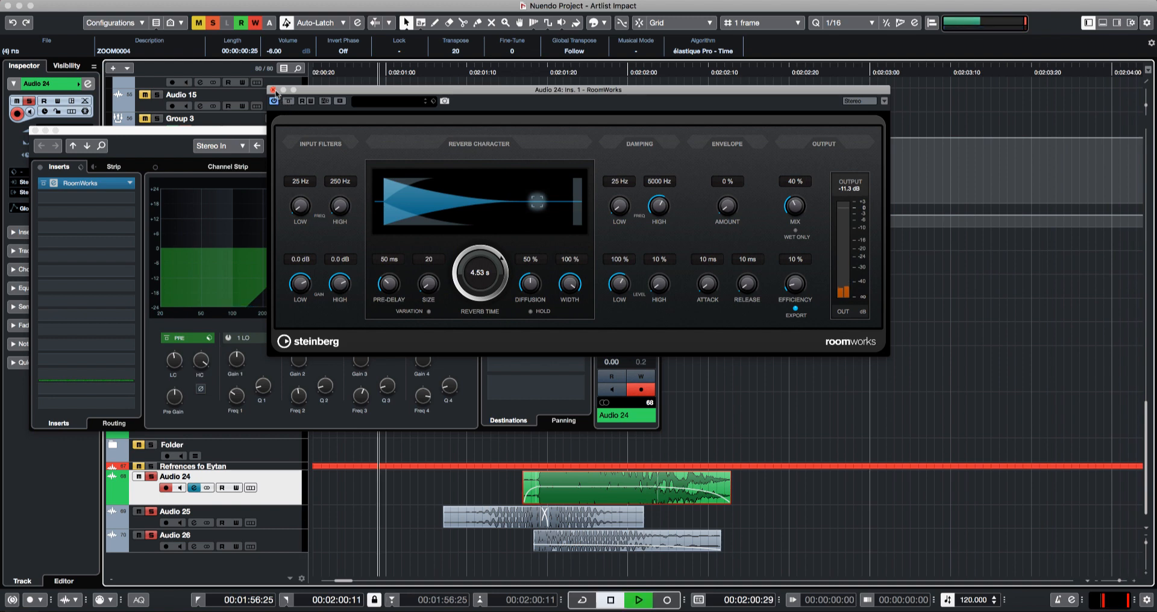
{"action": "left_click", "coordinate": [273, 90]}
{"action": "left_click", "coordinate": [35, 130]}
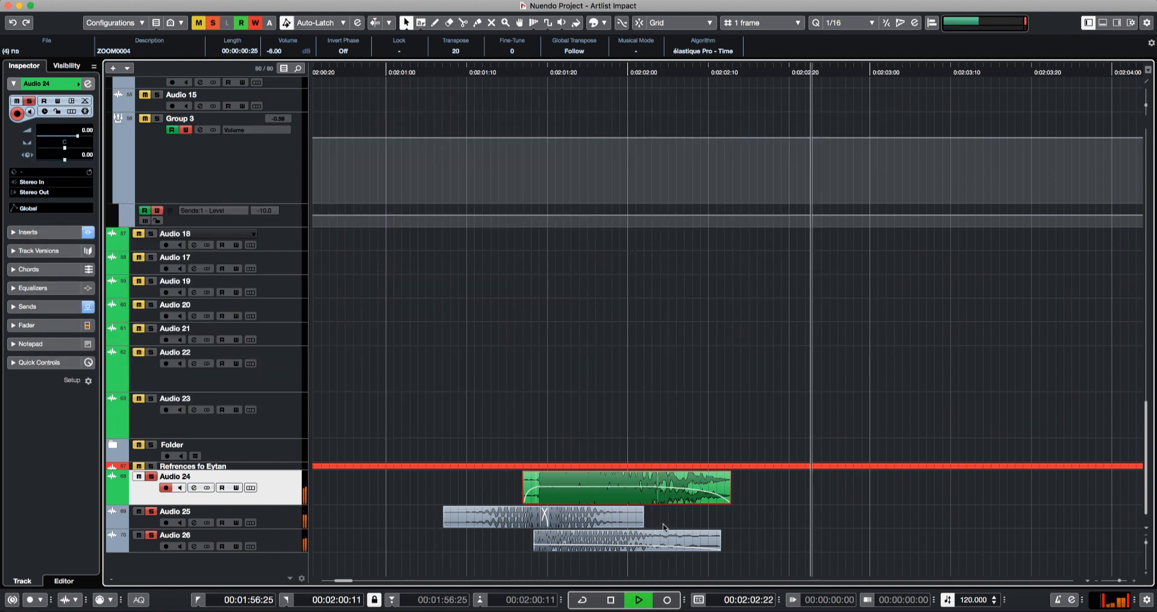
{"action": "key", "text": "space"}
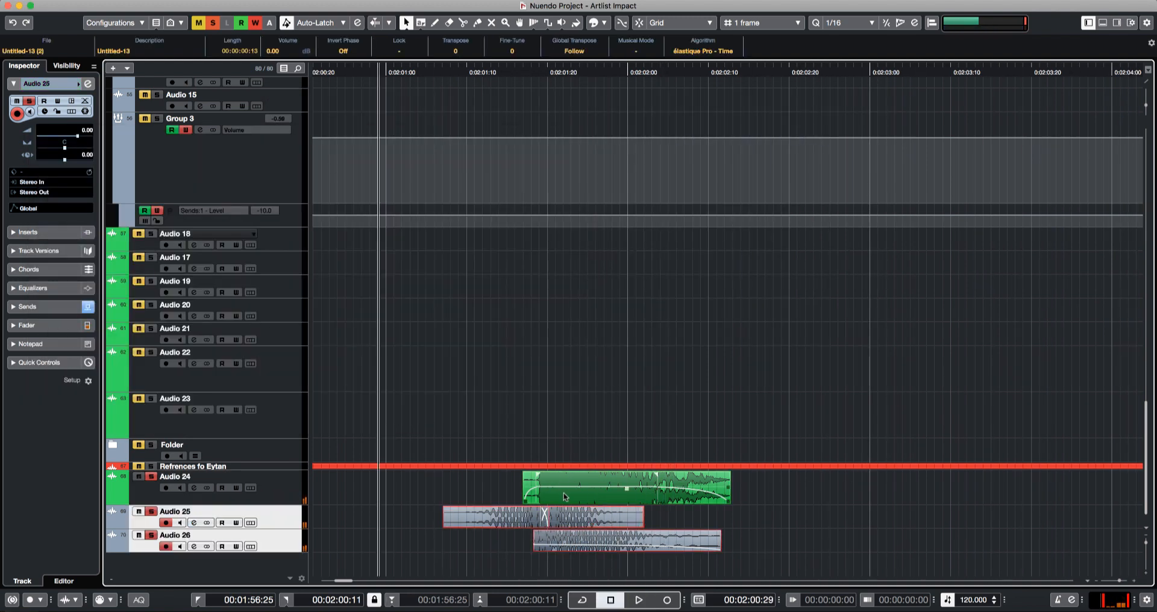
- Raise the Audio 26 clip's volume to -1.00 dB while auditioning the layered impact
{"action": "left_click", "coordinate": [287, 541], "text": "shift"}
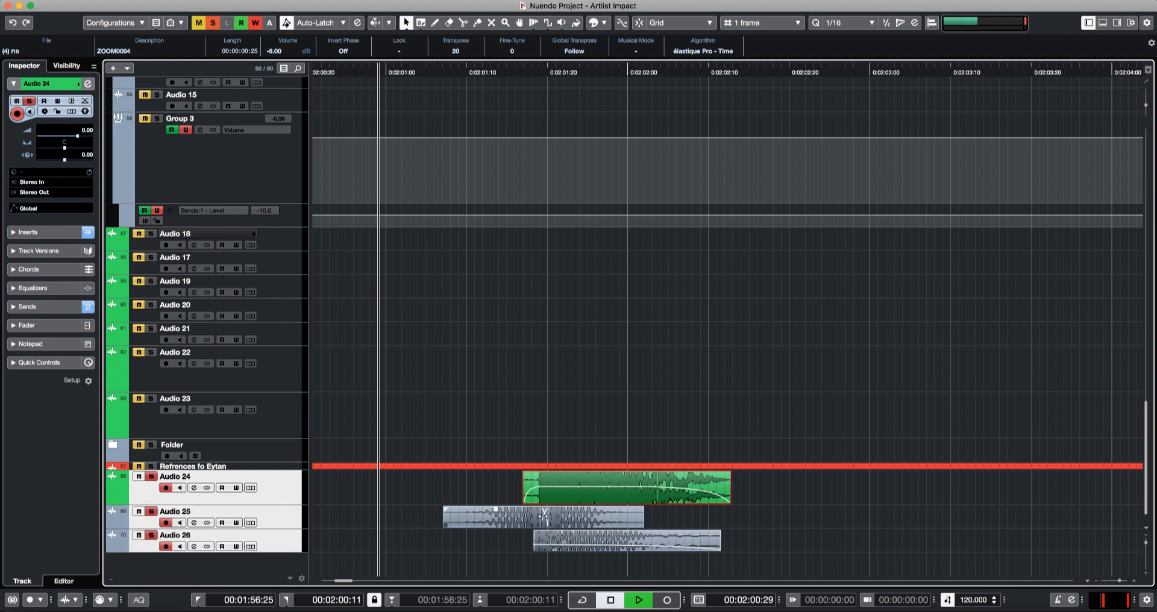
{"action": "left_click", "coordinate": [605, 541]}
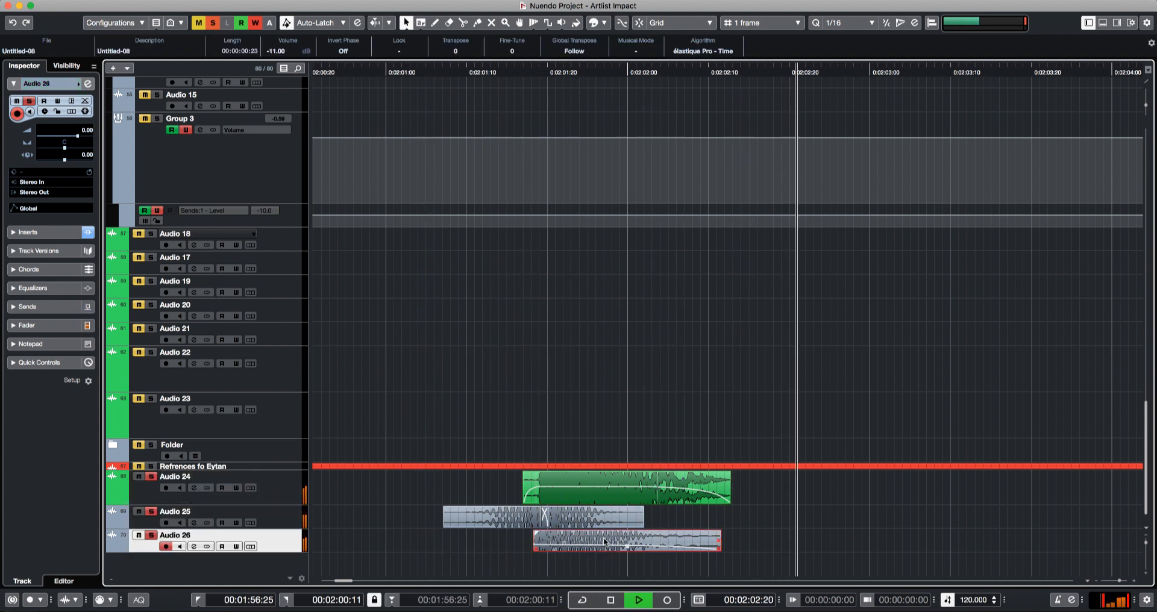
{"action": "key", "text": "space"}
{"action": "key", "text": "space"}
{"action": "scroll", "coordinate": [605, 540], "scroll_direction": "up", "scroll_amount": 9}
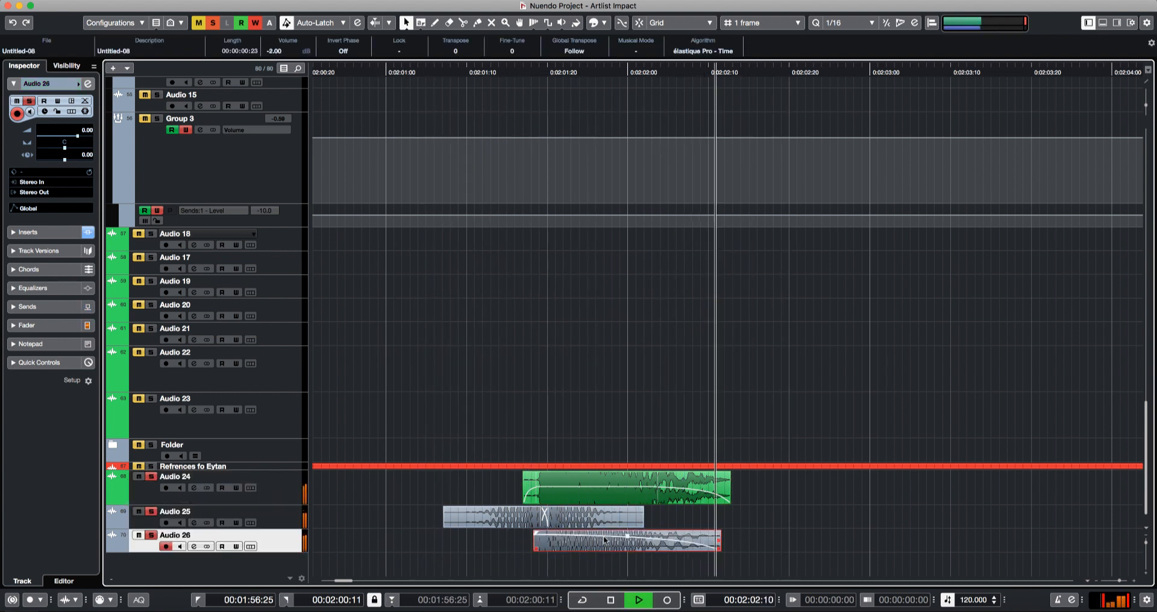
{"action": "scroll", "coordinate": [605, 540], "scroll_direction": "up", "scroll_amount": 1}
{"action": "key", "text": "space"}
{"action": "key", "text": "space"}
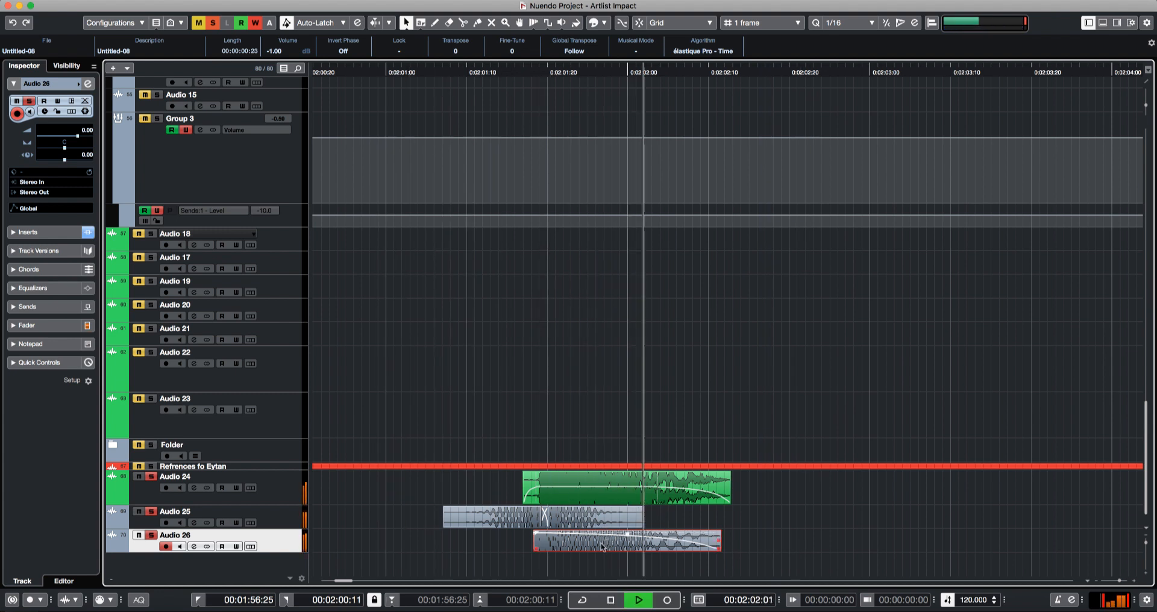
{"action": "key", "text": "space"}
{"action": "key", "text": "space"}
- Set the Audio 24 clip's volume to -9.00 dB while auditioning the layered impact
{"action": "left_click", "coordinate": [630, 495]}
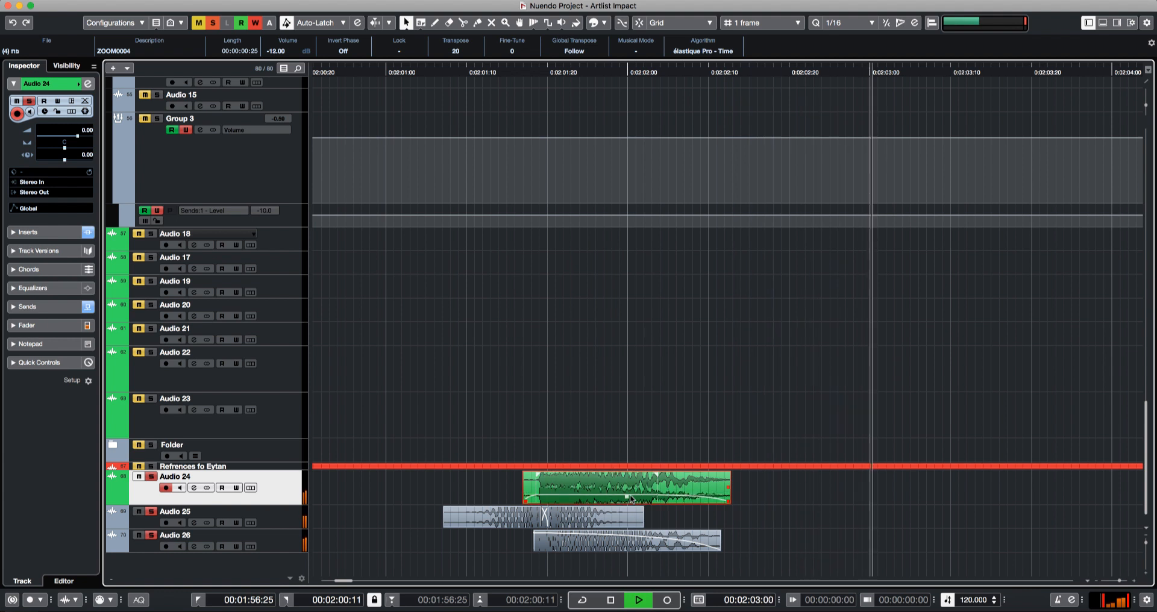
{"action": "scroll", "coordinate": [630, 495], "scroll_direction": "down", "scroll_amount": 4}
{"action": "key", "text": "space"}
{"action": "key", "text": "space"}
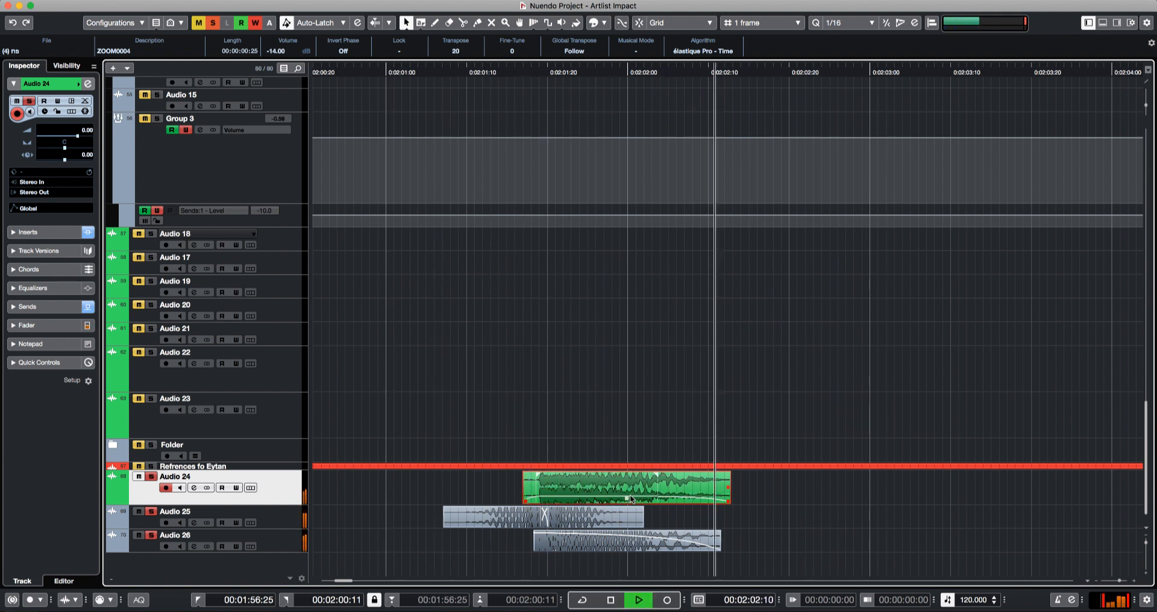
{"action": "scroll", "coordinate": [630, 496], "scroll_direction": "up", "scroll_amount": 5}
{"action": "key", "text": "space"}
{"action": "key", "text": "space"}
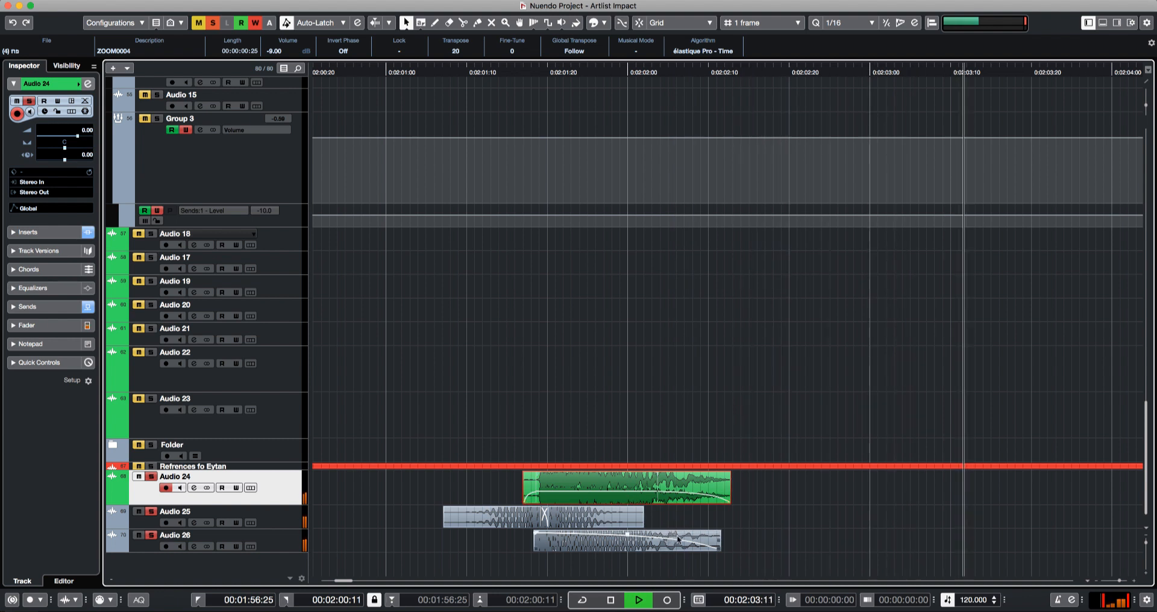
{"action": "key", "text": "space"}
{"action": "key", "text": "space"}
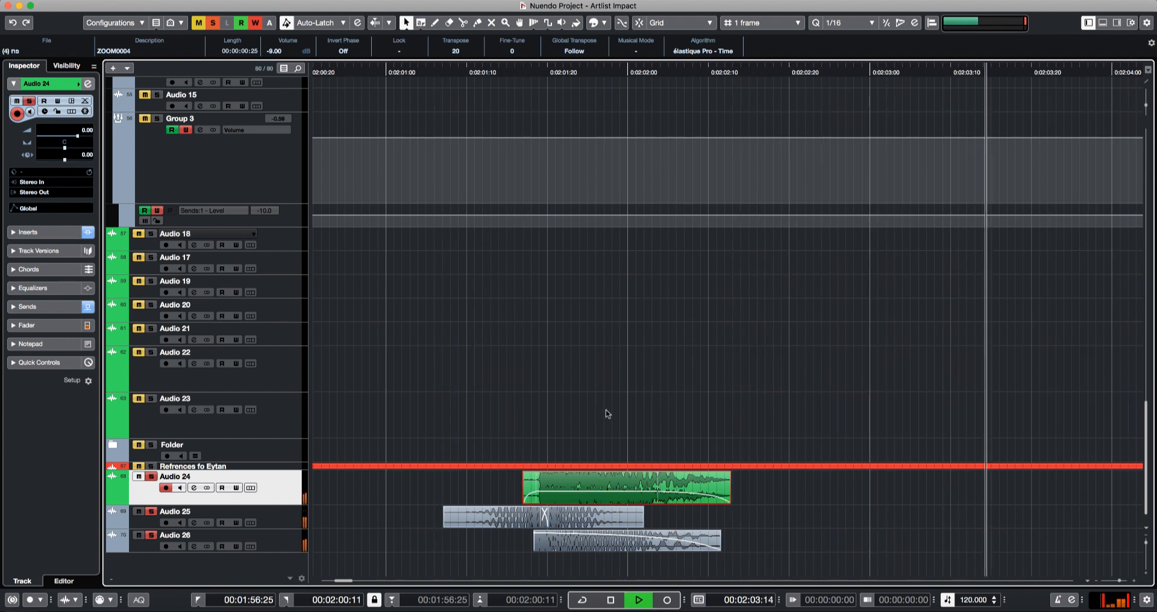
- Set the locator range around the layered impact from 00:02:01:08 to 00:02:04:09
{"action": "key", "text": "g"}
{"action": "key", "text": "g"}
{"action": "key", "text": "g"}
{"action": "key", "text": "g"}
{"action": "key", "text": "g"}
{"action": "key", "text": "g"}
{"action": "key", "text": "g"}
{"action": "key", "text": "g"}
{"action": "key", "text": "space"}
{"action": "key", "text": "h"}
{"action": "key", "text": "h"}
{"action": "key", "text": "h"}
{"action": "key", "text": "h"}
{"action": "key", "text": "h"}
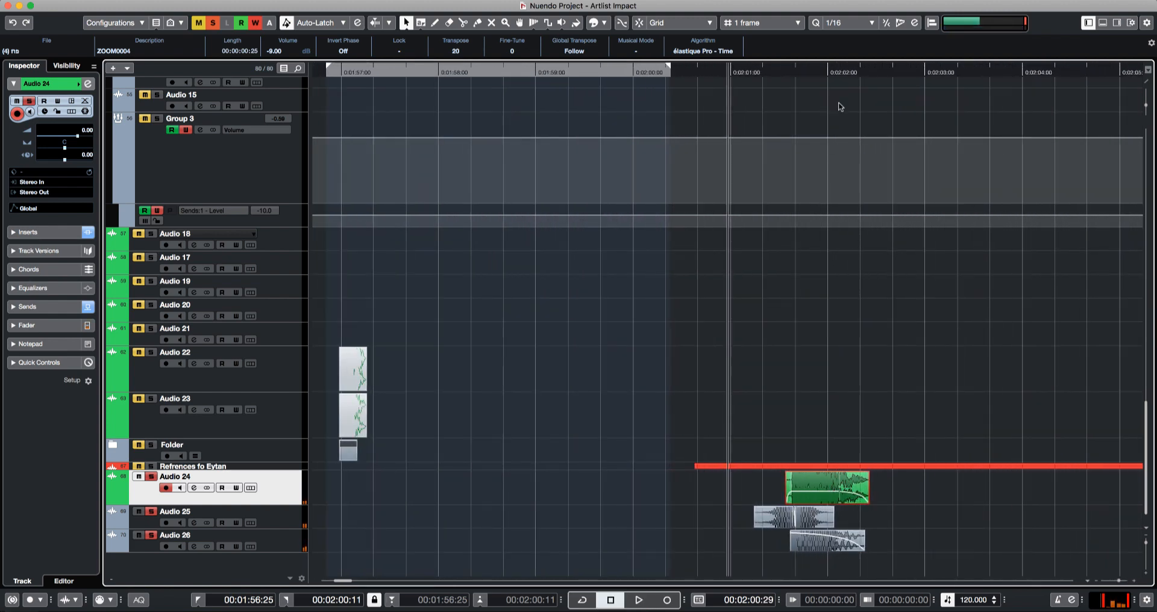
{"action": "key", "text": "h"}
{"action": "left_click_drag", "start_coordinate": [766, 65], "coordinate": [1121, 85]}
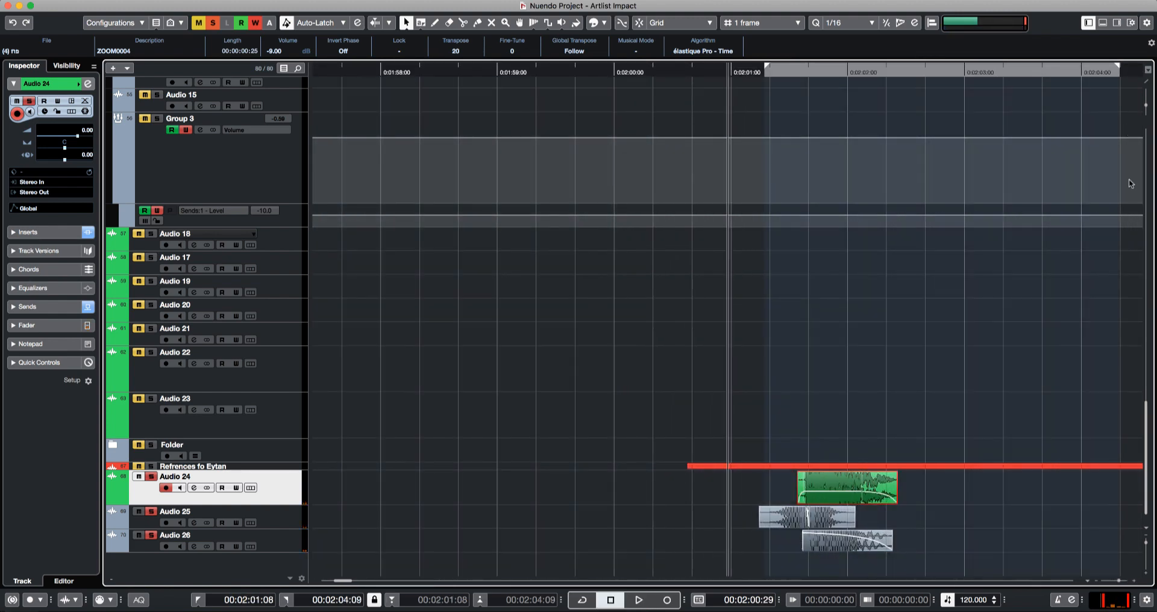
- Play the impact to check its reverb tail and extend the right locator to 00:02:04:25
{"action": "key", "text": "g"}
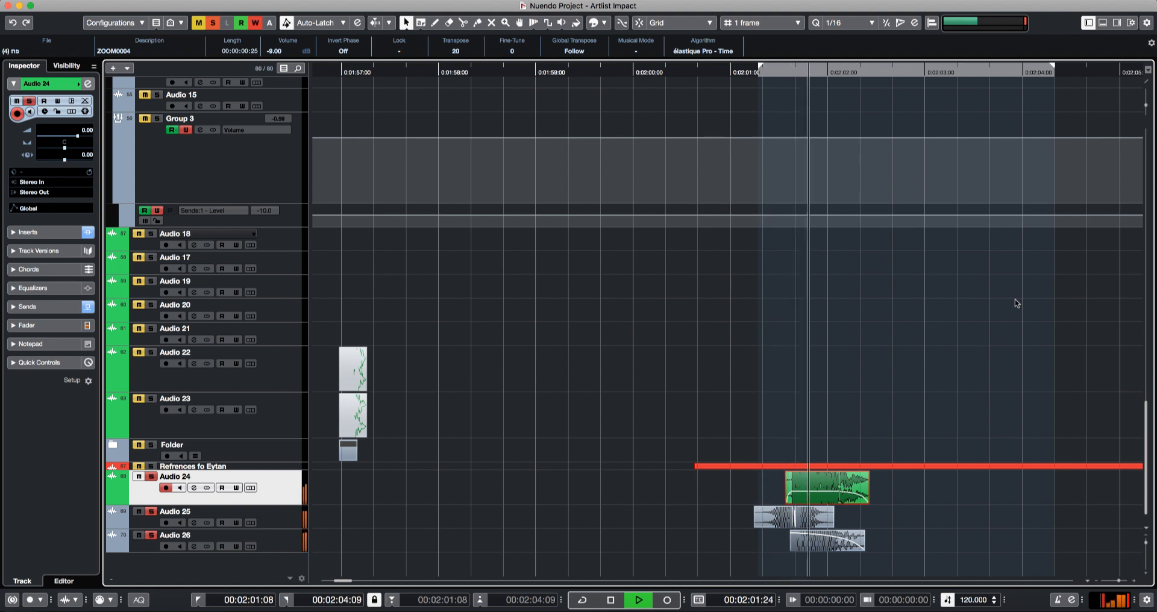
{"action": "scroll", "coordinate": [910, 175], "scroll_direction": "right", "scroll_amount": 5}
{"action": "left_click_drag", "start_coordinate": [935, 67], "coordinate": [984, 72]}
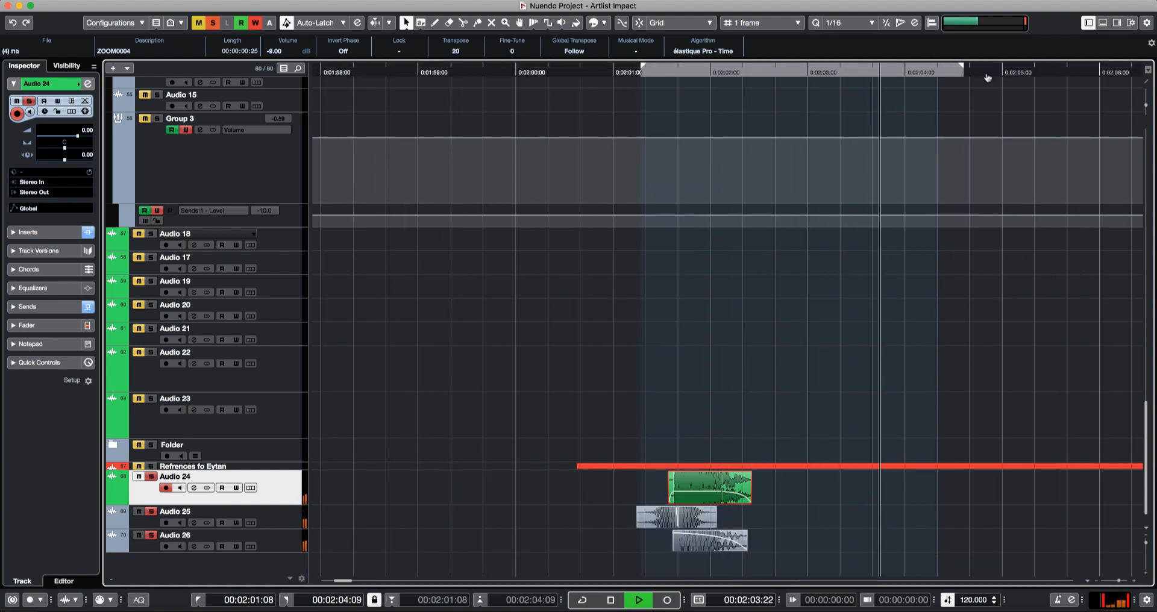
{"action": "key", "text": "space"}
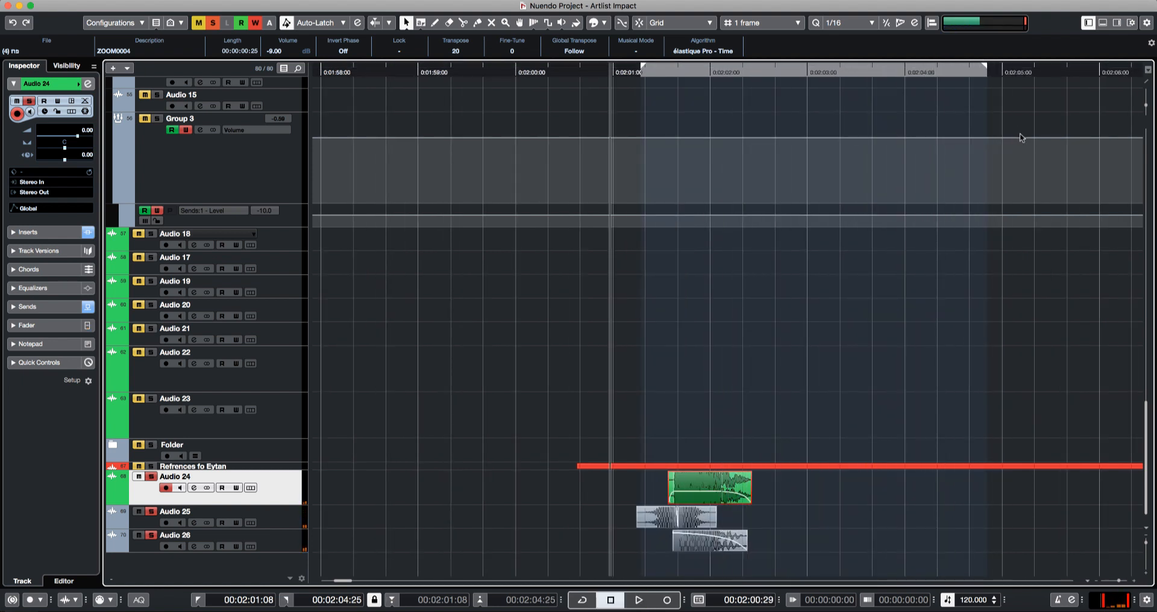